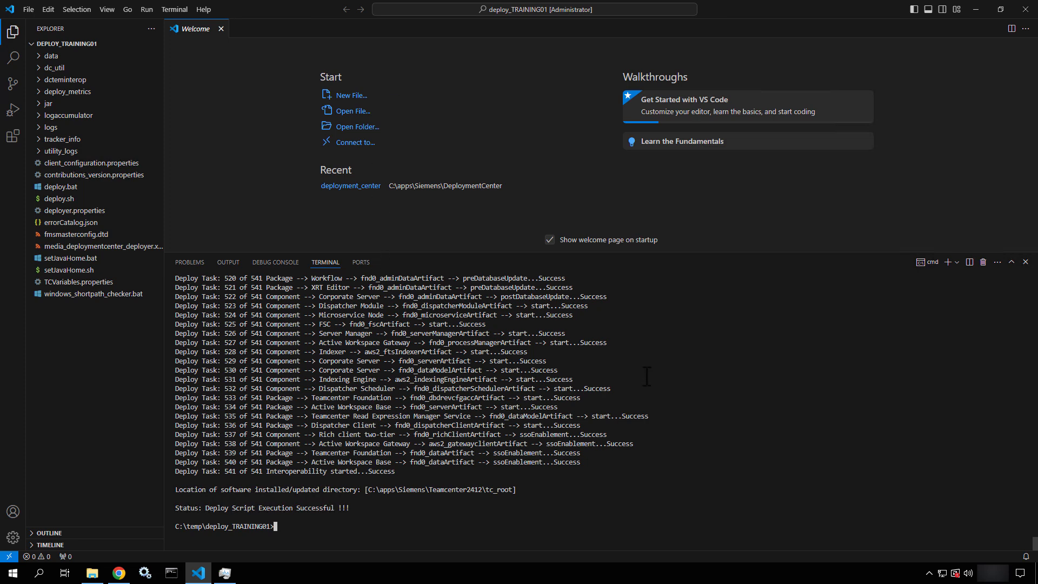
Check the deploy success status line in the VS Code terminal output
scroll(645, 373, "up", 10)
scroll(647, 376, "up", 20)
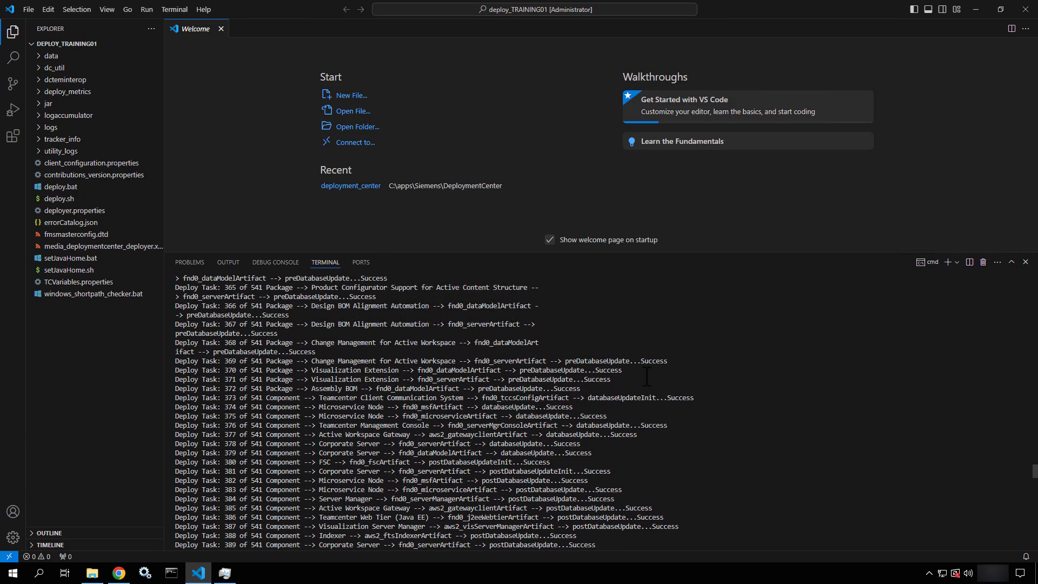
scroll(646, 378, "down", 20)
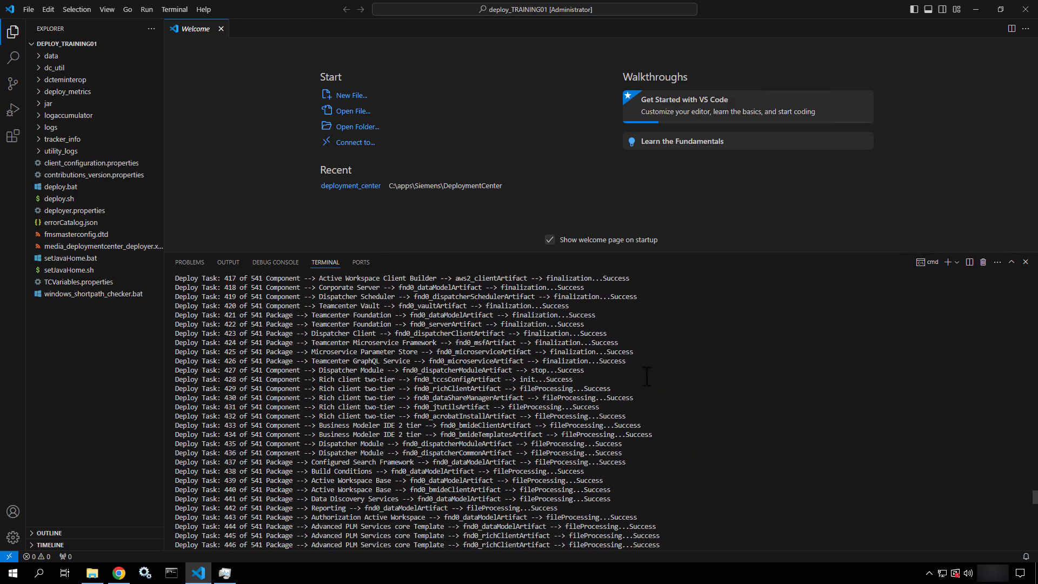
scroll(646, 377, "down", 18)
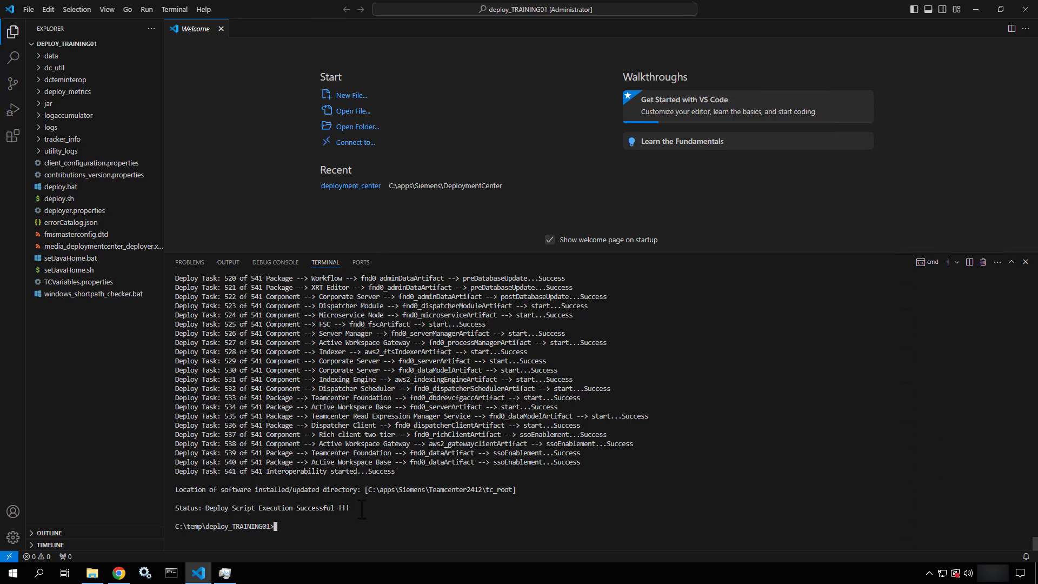
left_click_drag(362, 511, 201, 511)
left_click(357, 533)
Expand the logs folder and read the diagnostics summary and deployer logs
left_click(43, 130)
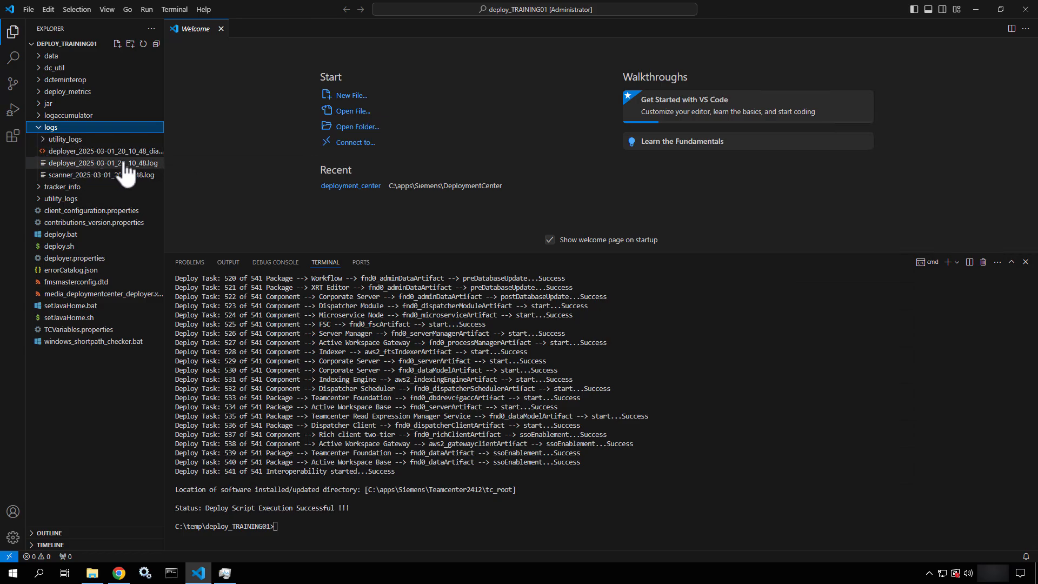
left_click(73, 152)
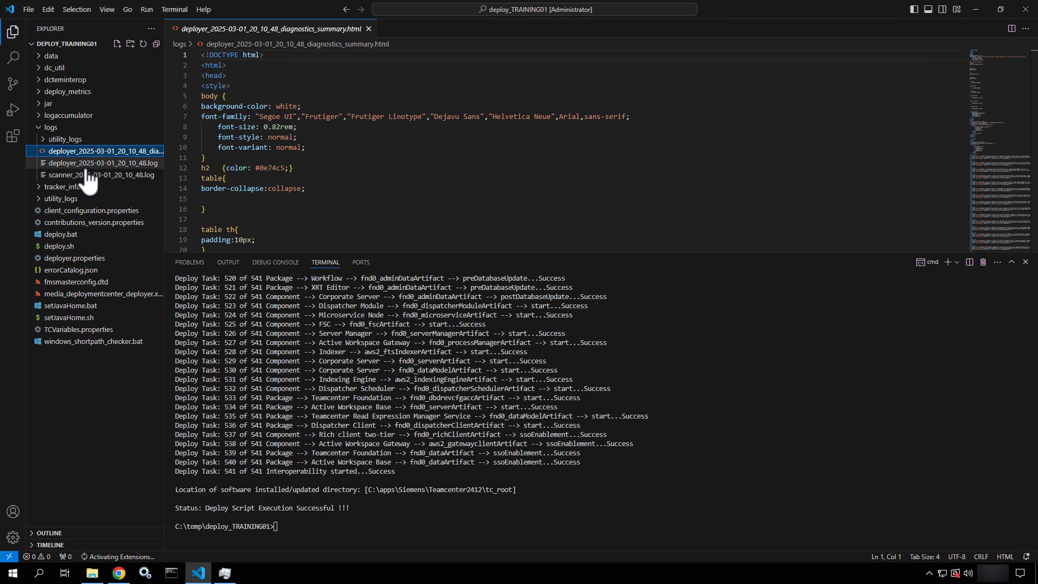
left_click(86, 164)
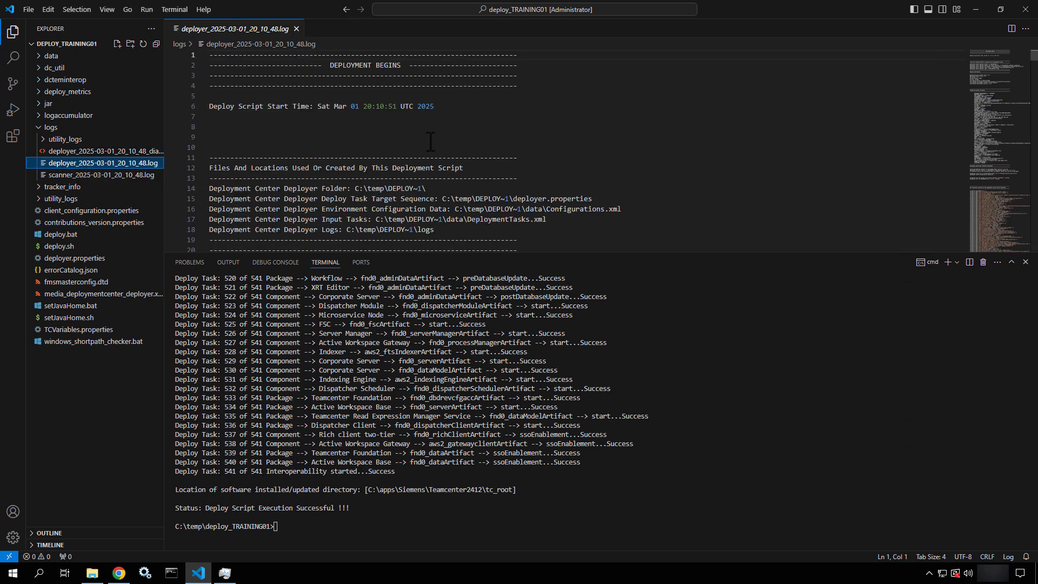
scroll(431, 124, "down", 20)
scroll(430, 142, "down", 20)
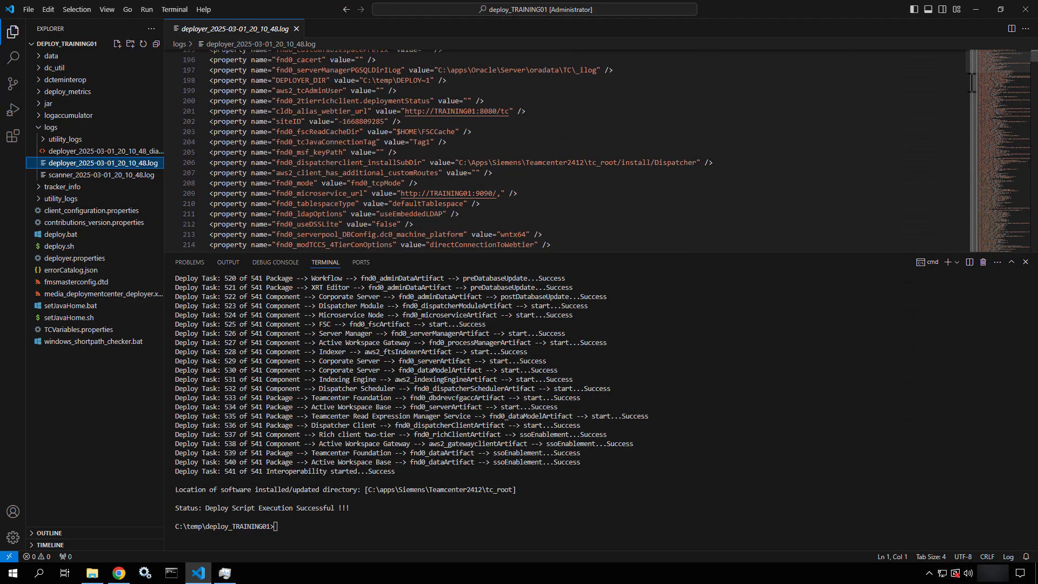
left_click_drag(997, 59, 987, 200)
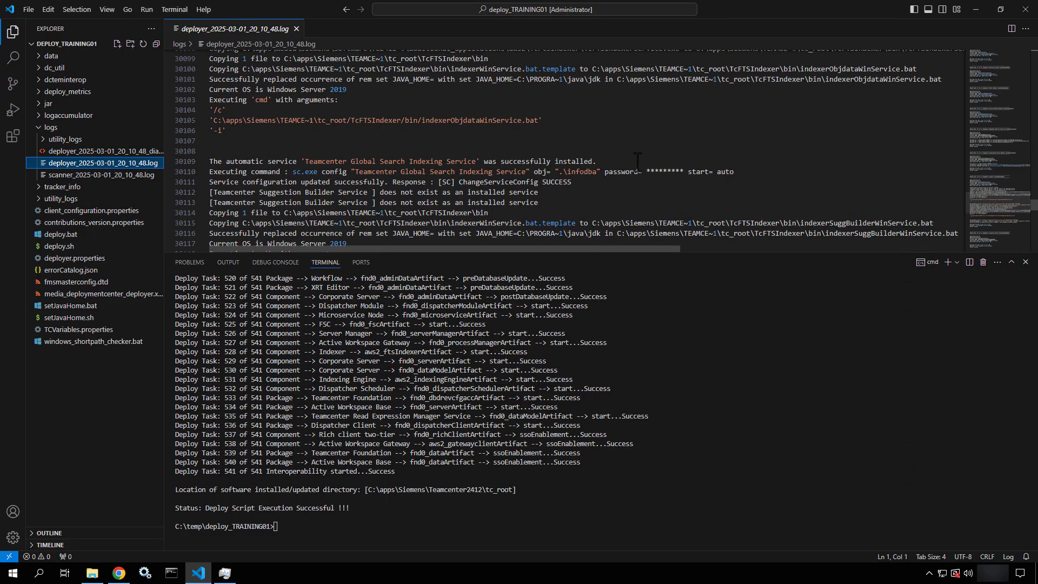
Read the scanner log, open the dataformatter and deploymetrics utility logs, then switch to File Explorer on C:
left_click(79, 176)
scroll(282, 207, "down", 12)
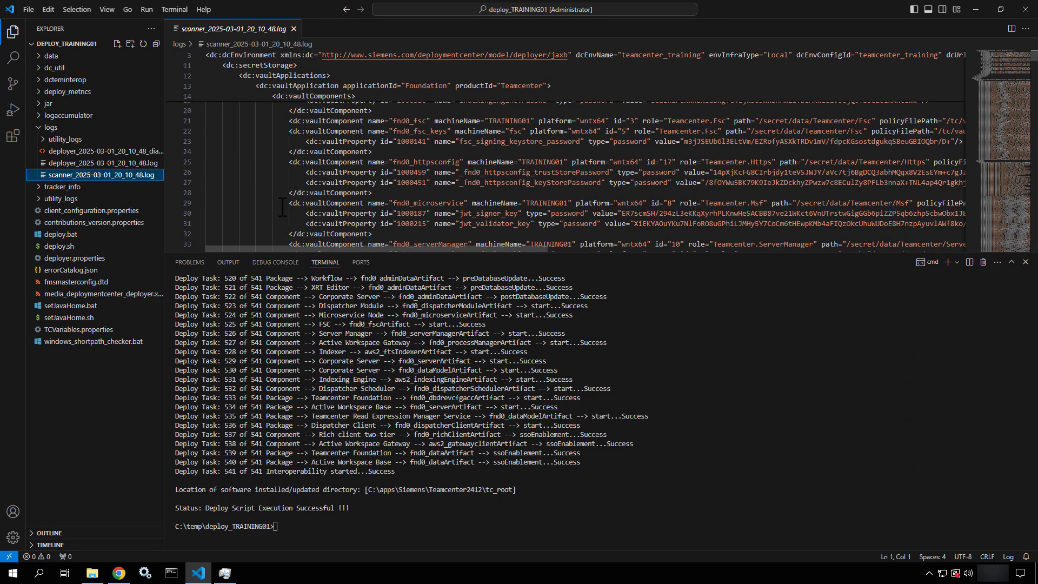
scroll(282, 206, "down", 20)
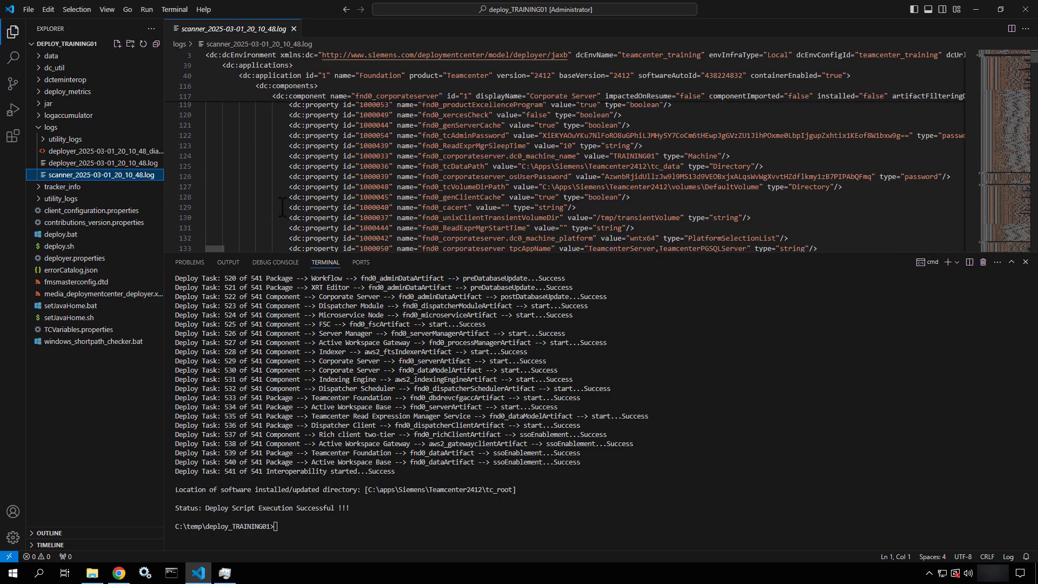
left_click(45, 140)
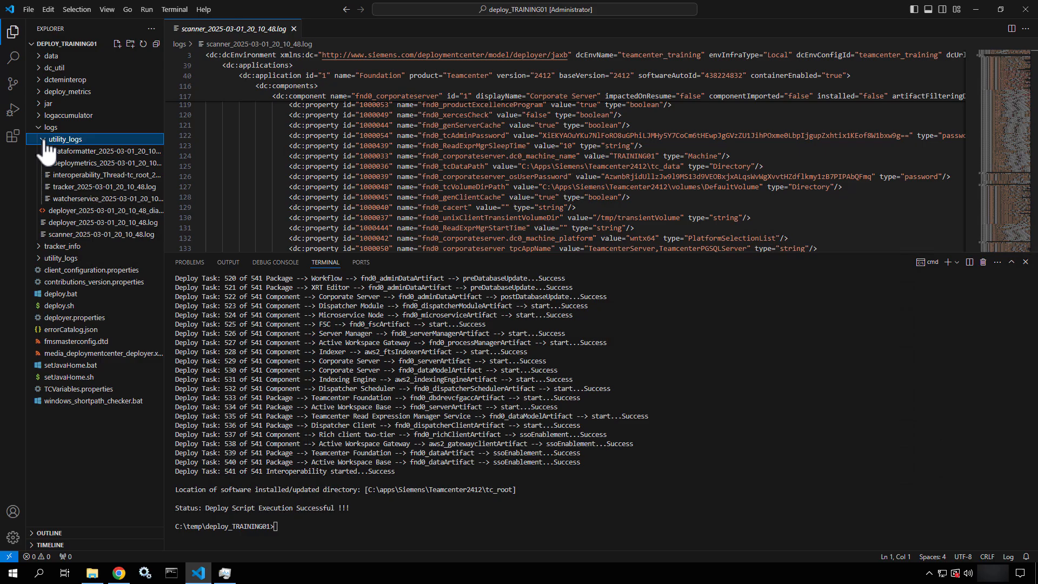
left_click(103, 152)
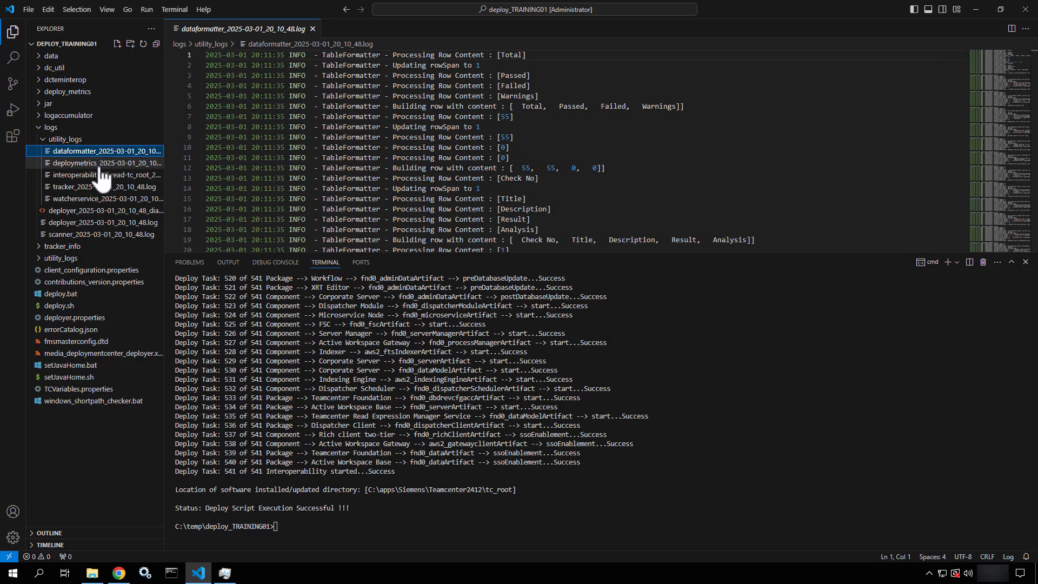
left_click(100, 164)
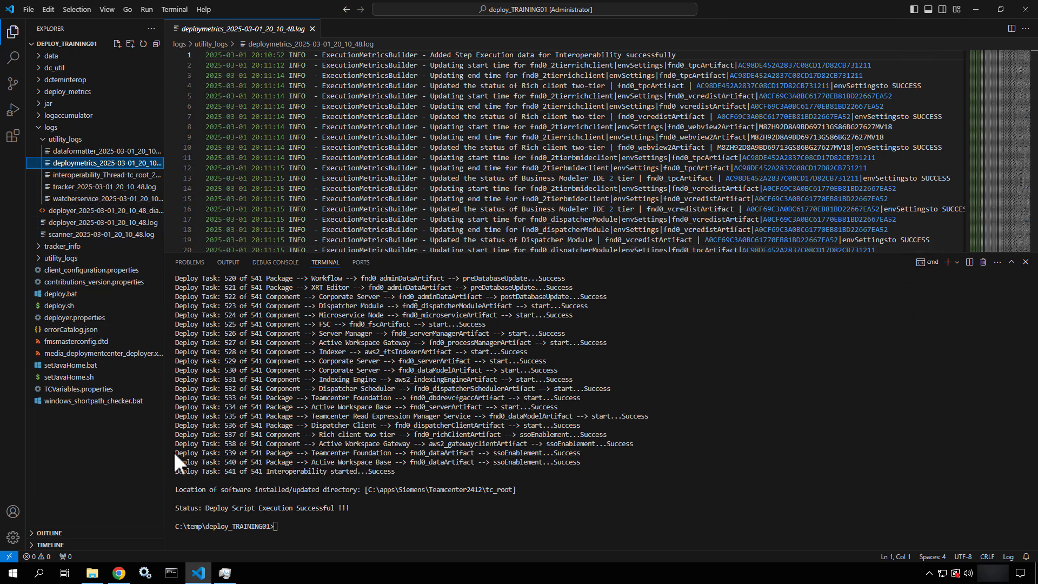
left_click(91, 575)
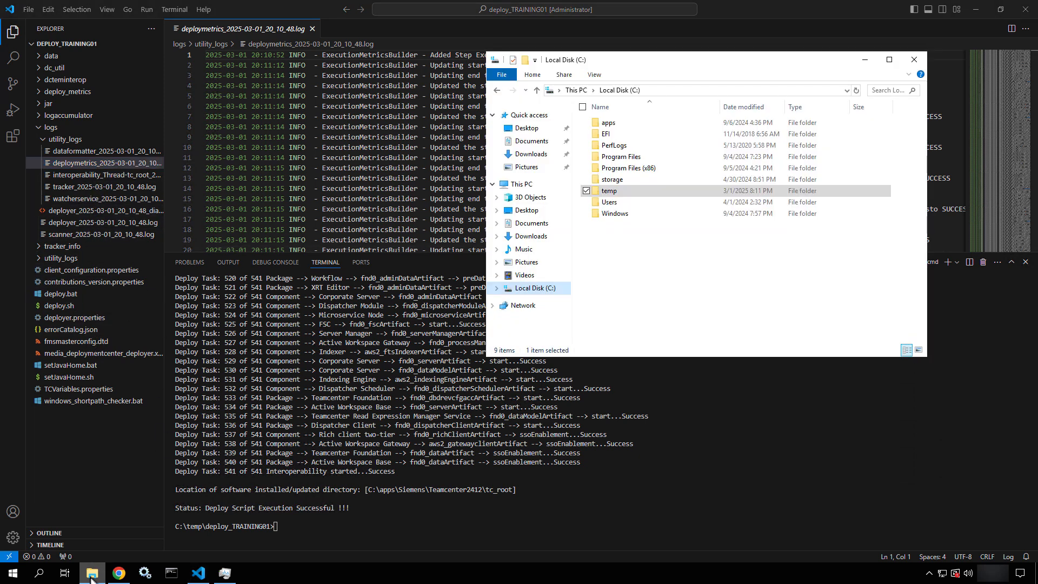
Navigate to C:\apps\Siemens\Teamcenter2412\tc_root\install in File Explorer
double_click(620, 125)
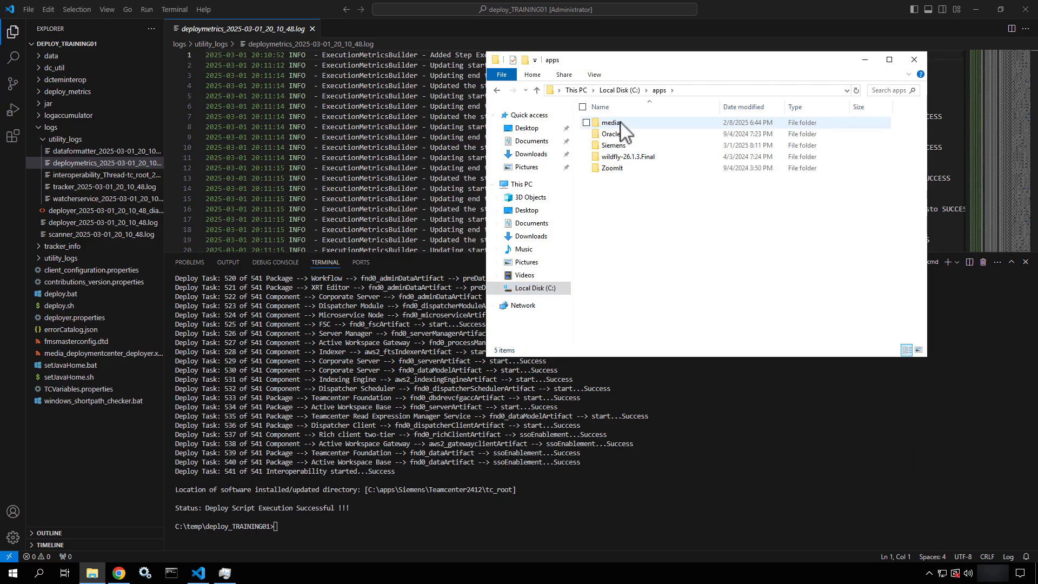
double_click(617, 145)
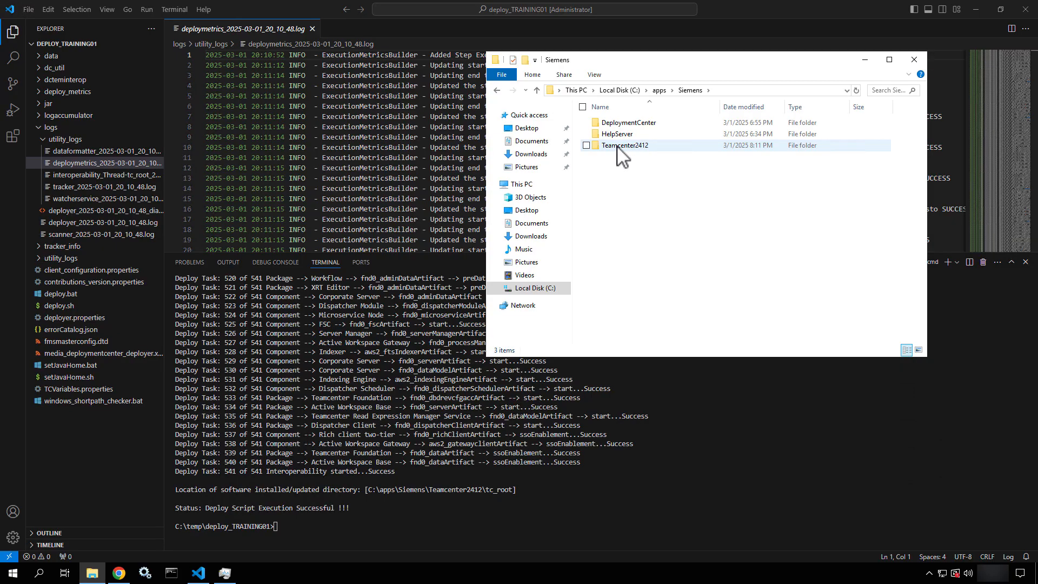
double_click(616, 145)
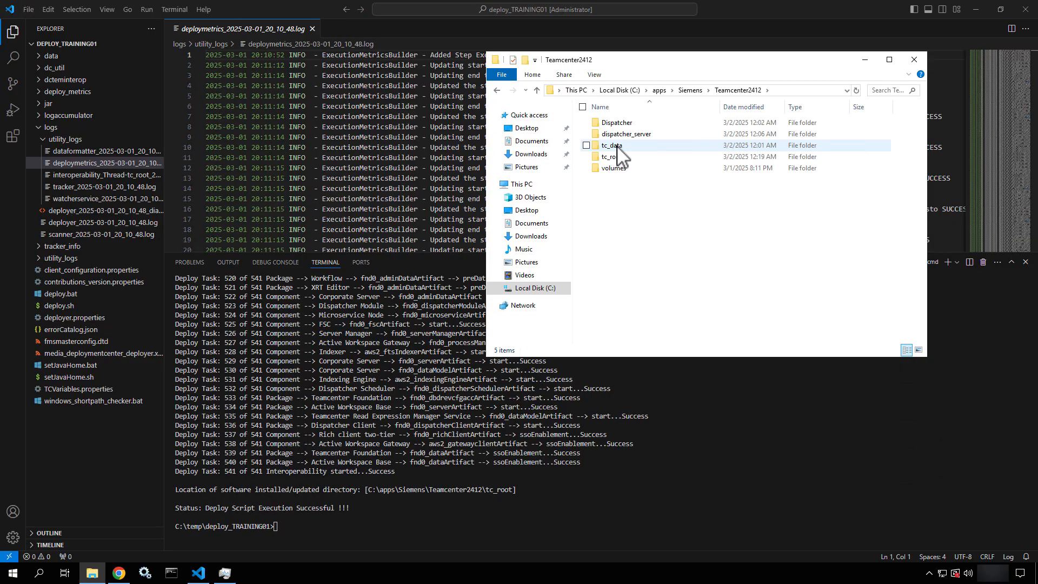
double_click(615, 158)
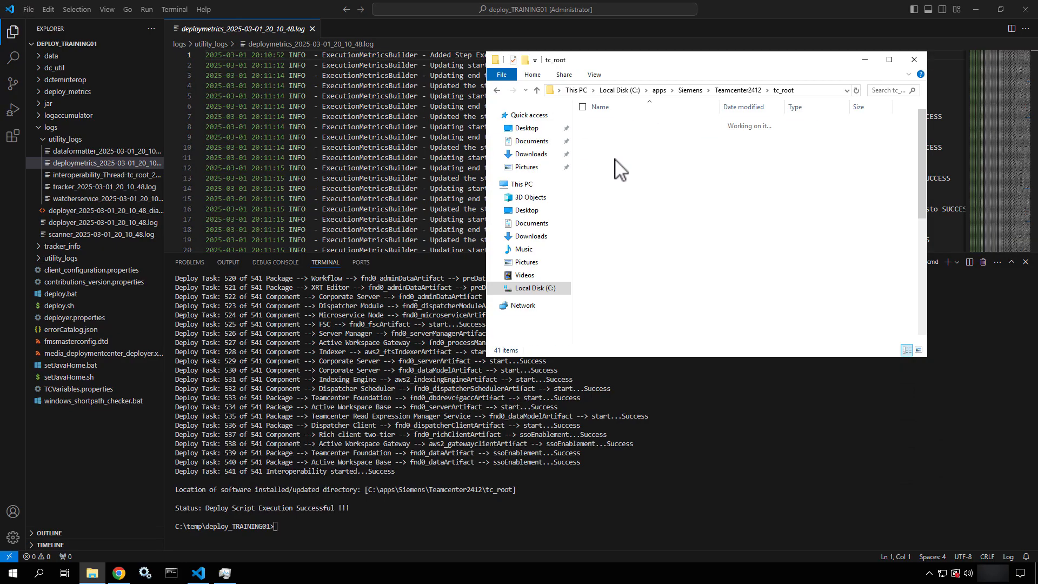
scroll(615, 159, "down", 4)
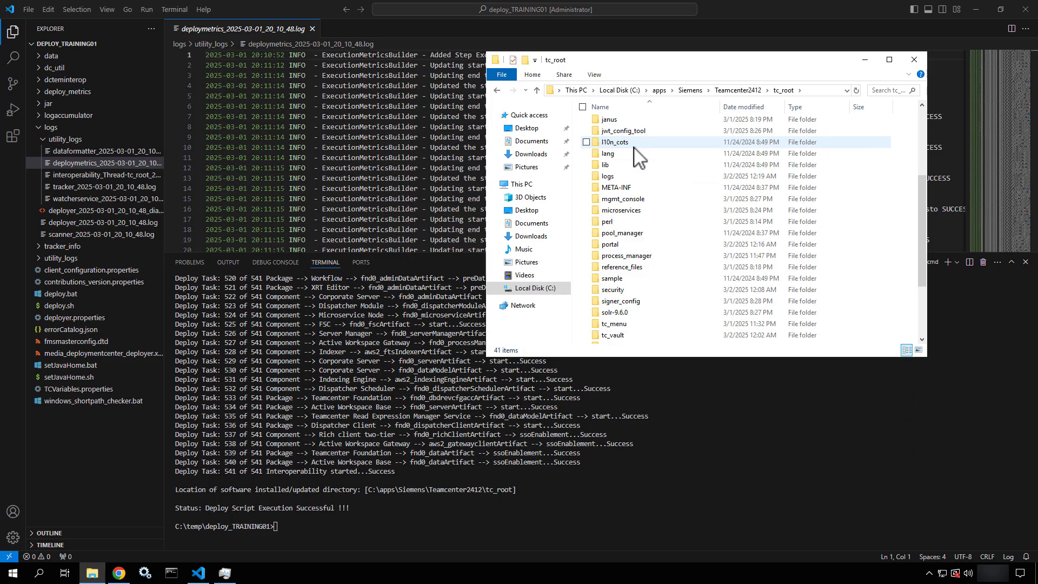
scroll(636, 157, "up", 3)
left_click(613, 177)
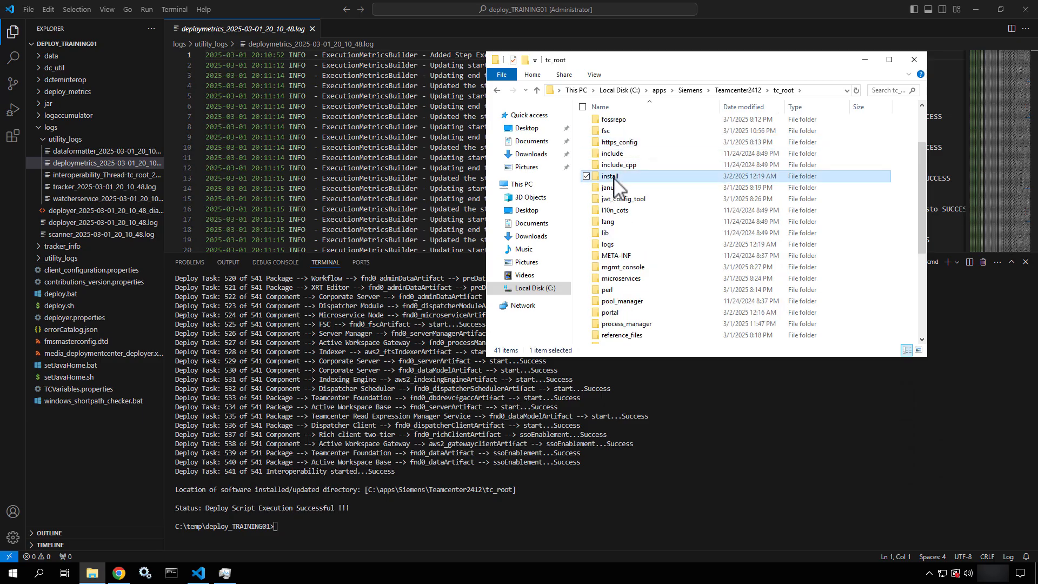
double_click(613, 178)
scroll(642, 259, "down", 2)
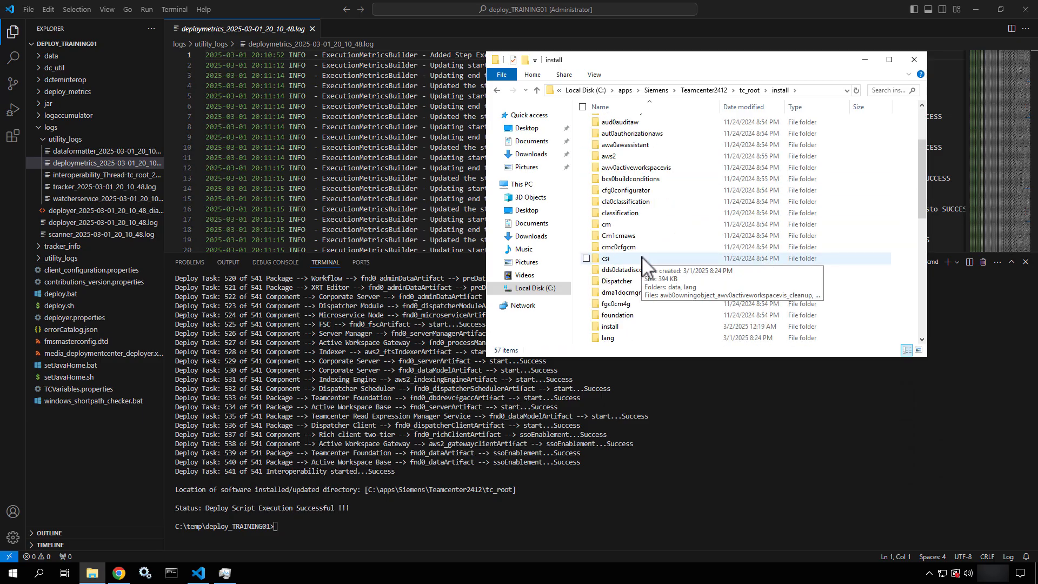
scroll(642, 260, "down", 10)
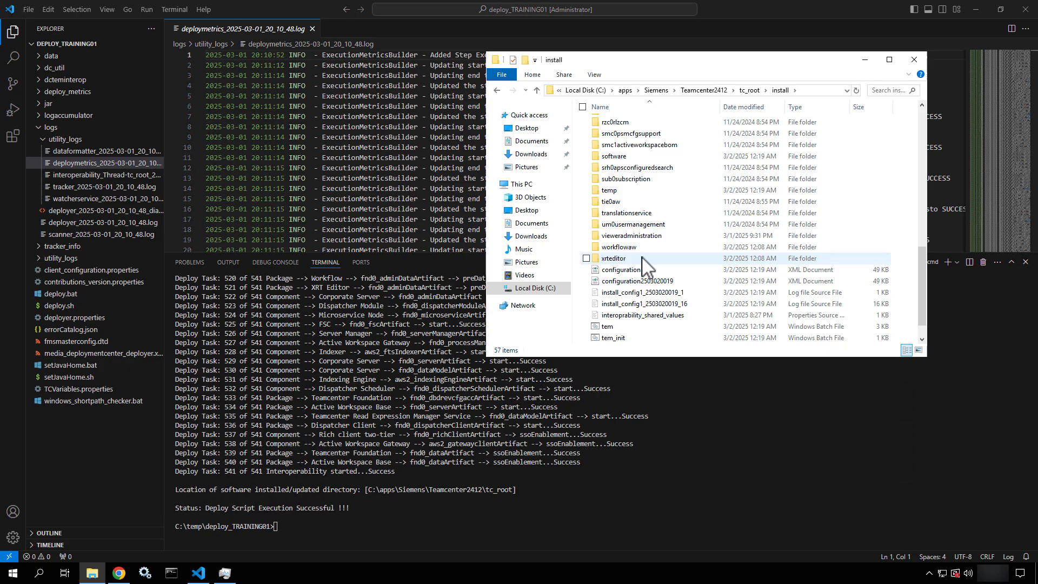
left_click(626, 308)
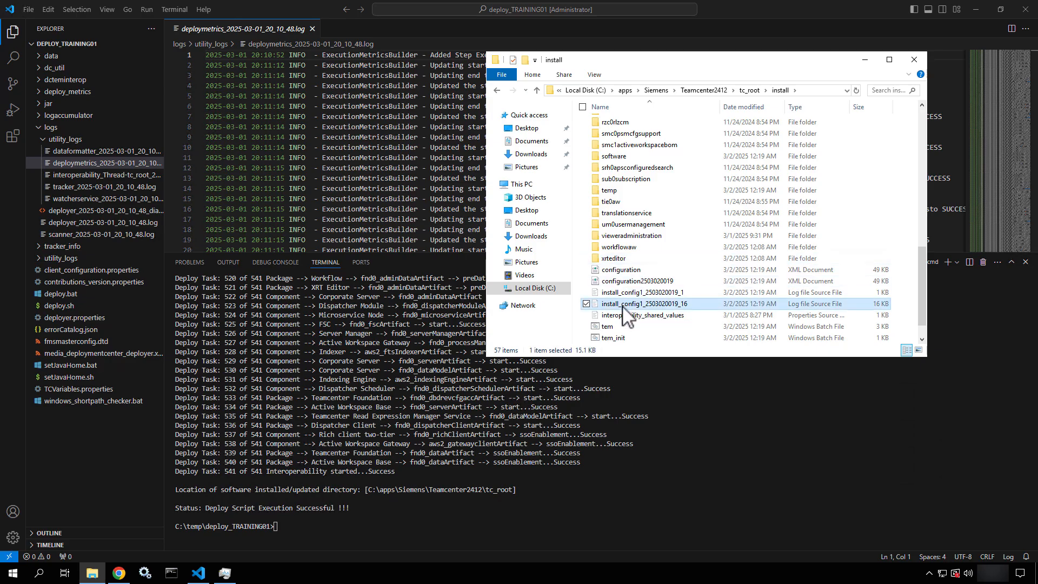
right_click(622, 307)
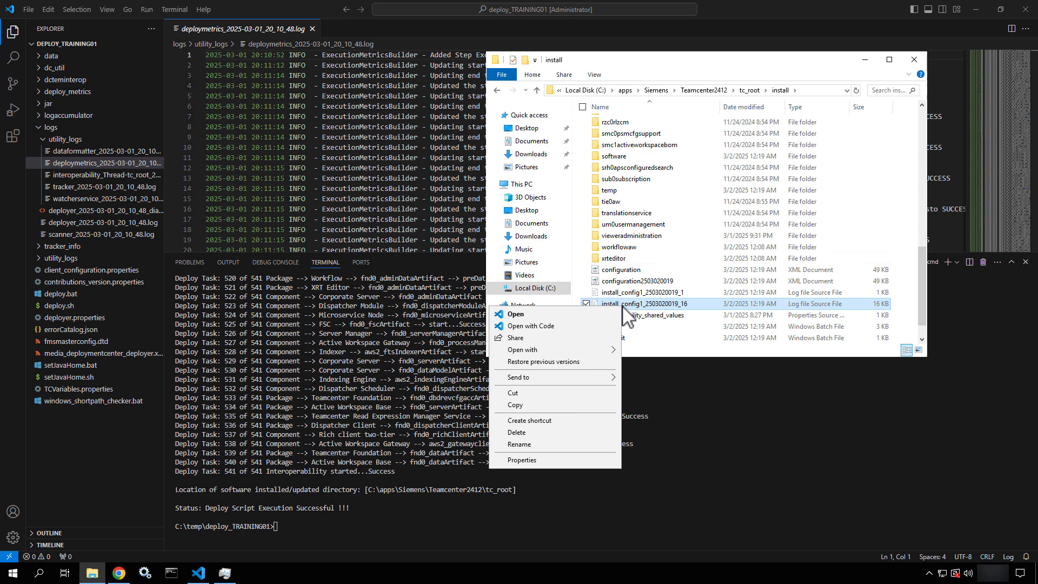
left_click(561, 326)
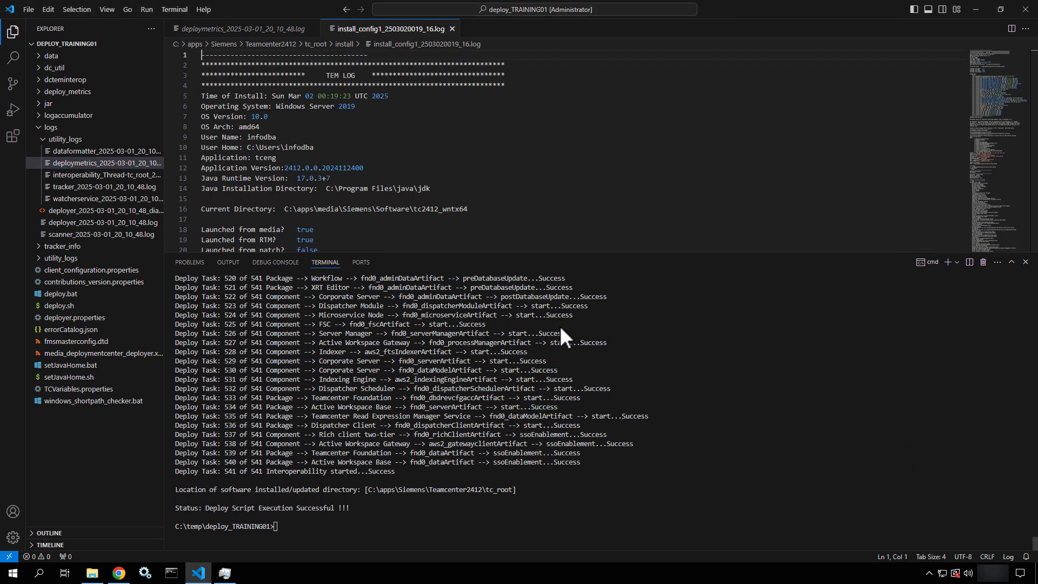
scroll(389, 179, "down", 6)
scroll(389, 179, "down", 20)
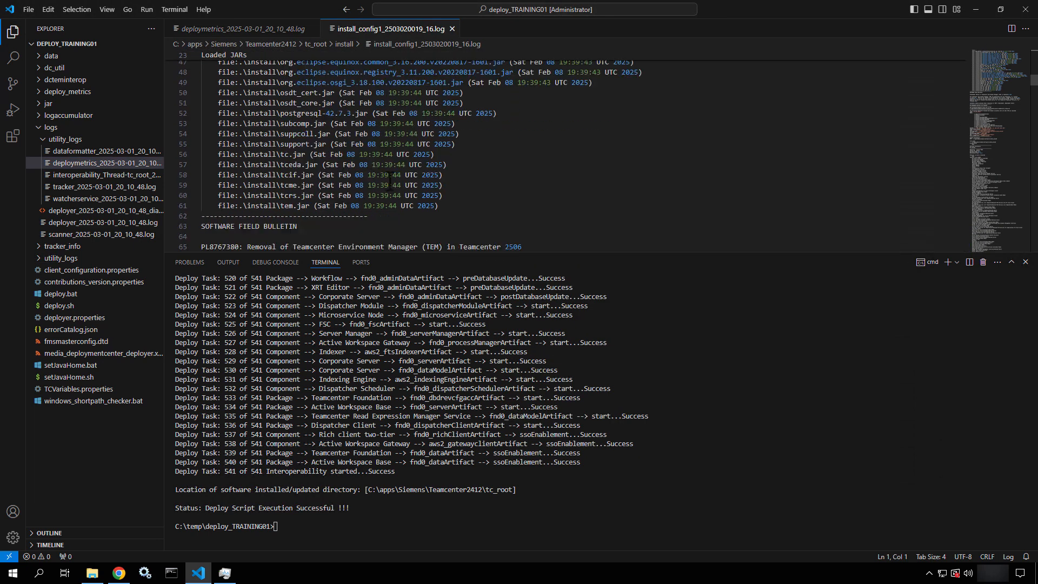
scroll(389, 181, "down", 17)
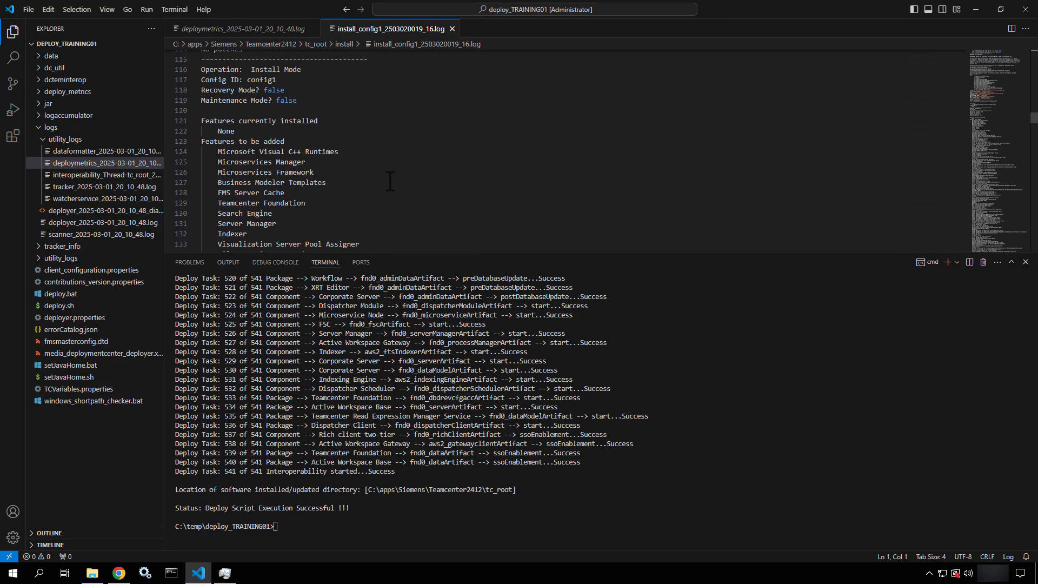
scroll(389, 181, "down", 3)
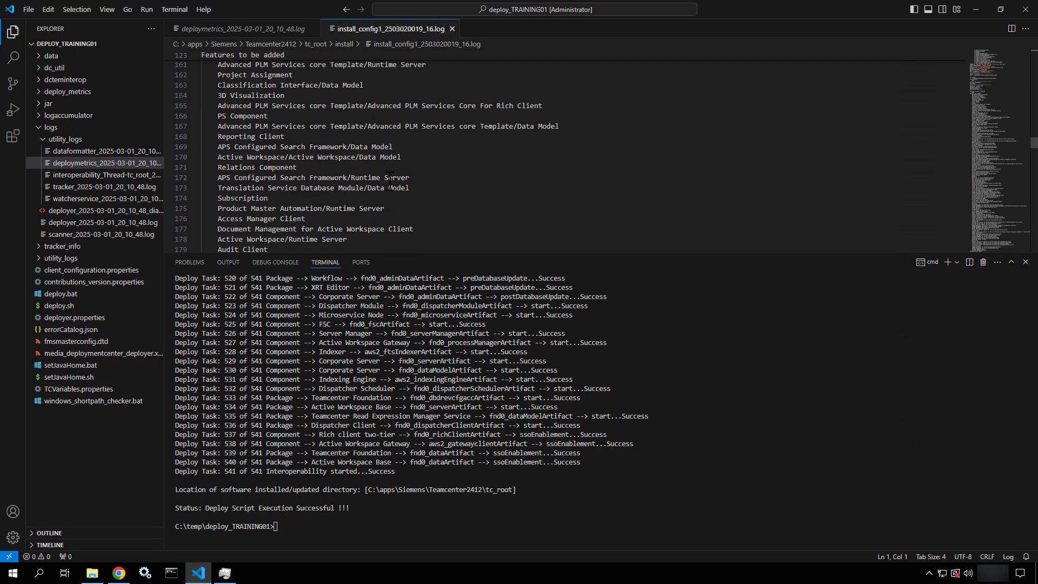
left_click_drag(990, 135, 986, 226)
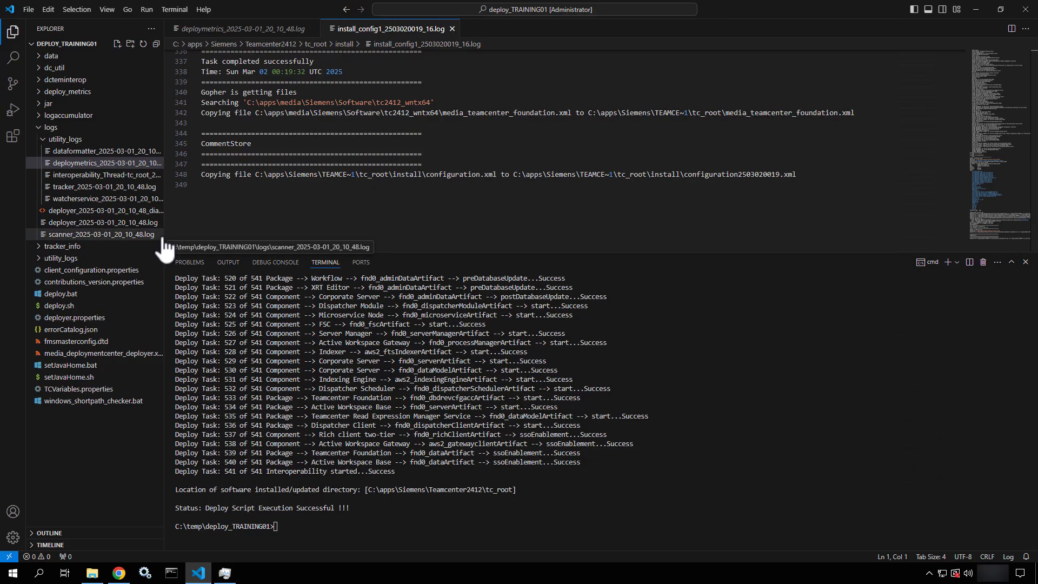
Minimize VS Code and close Task Manager and the install folder window
left_click(974, 9)
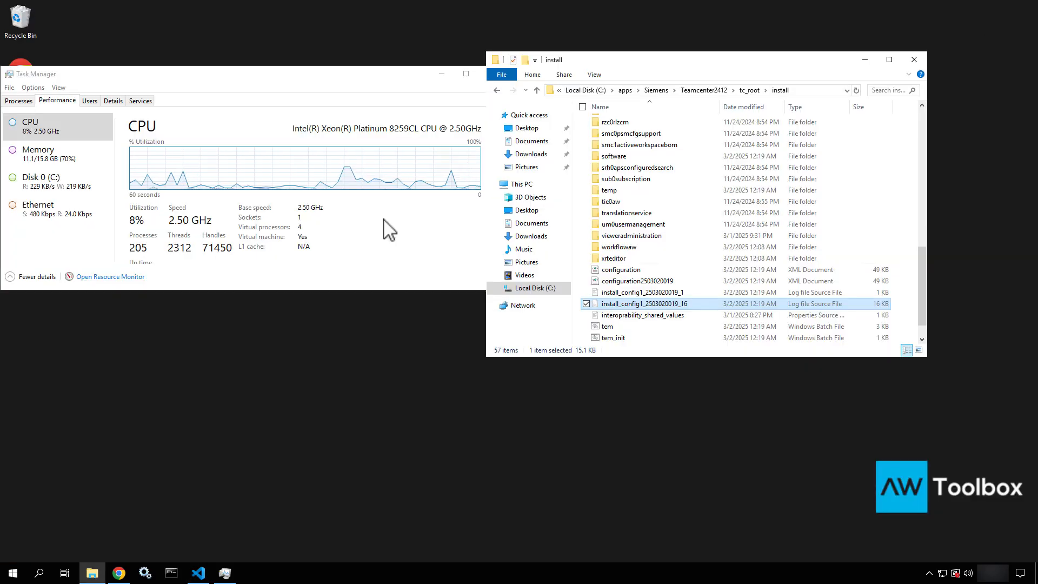
left_click(389, 80)
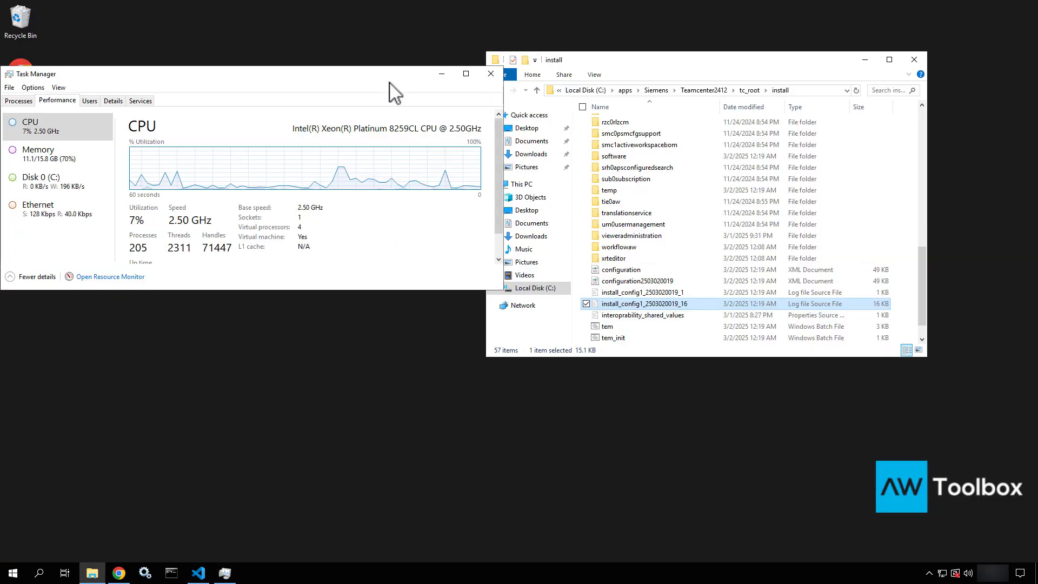
left_click(489, 74)
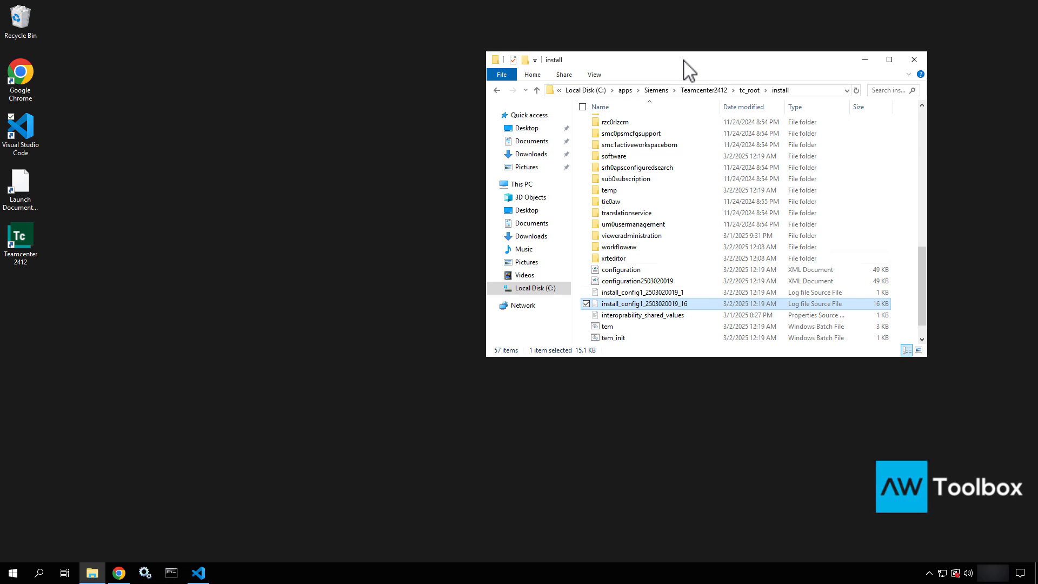
left_click_drag(683, 59, 582, 88)
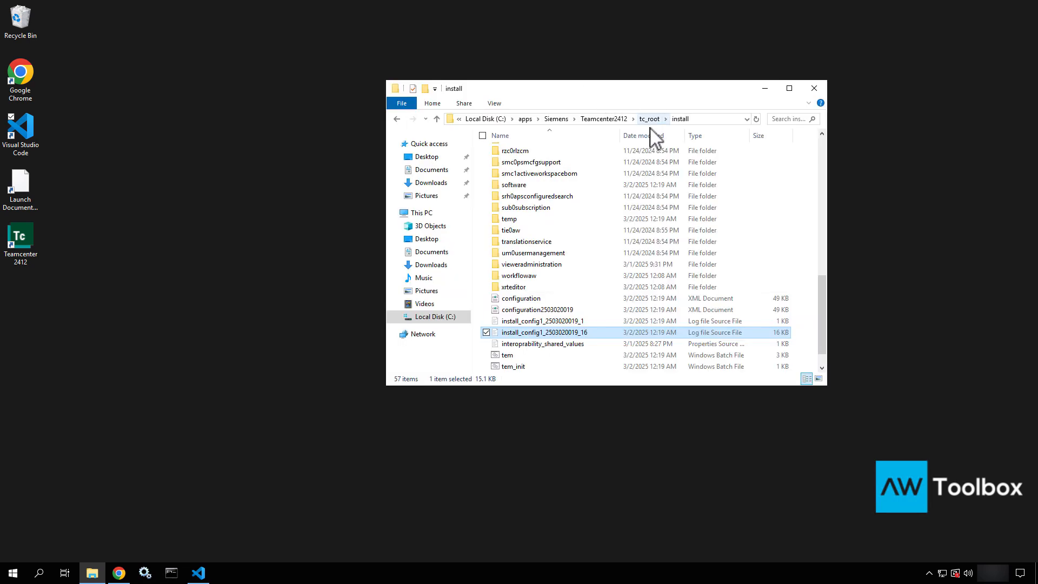
left_click(822, 89)
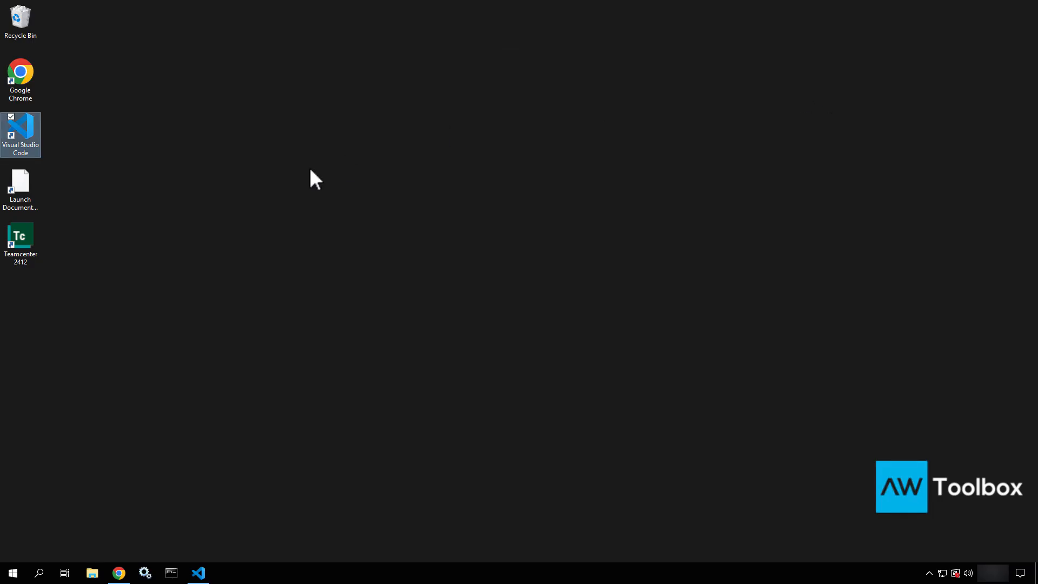
Open the Teamcenter 2412 desktop shortcut's file location, the tc_root portal folder
left_click(14, 247)
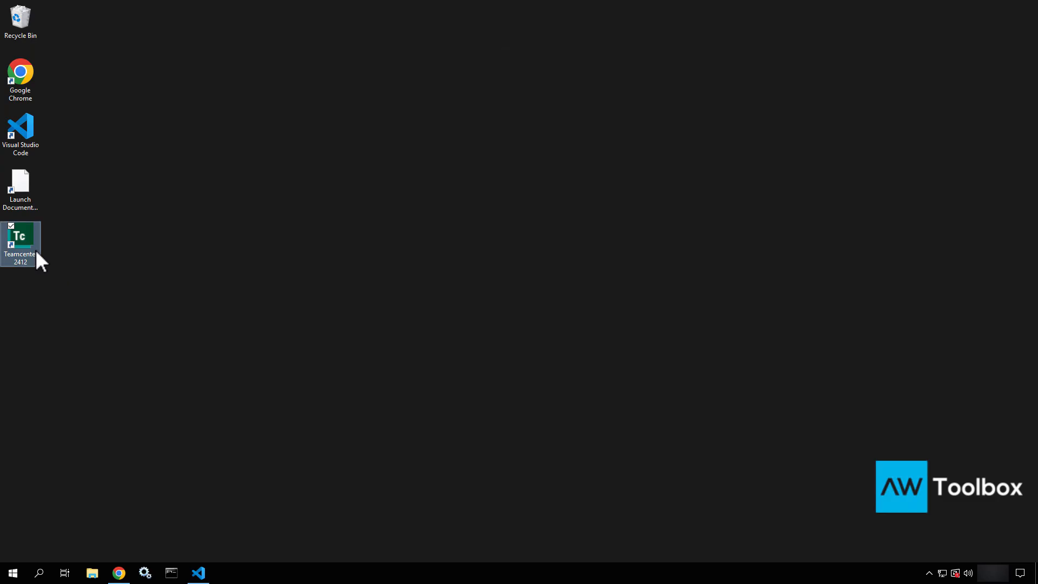
right_click(22, 246)
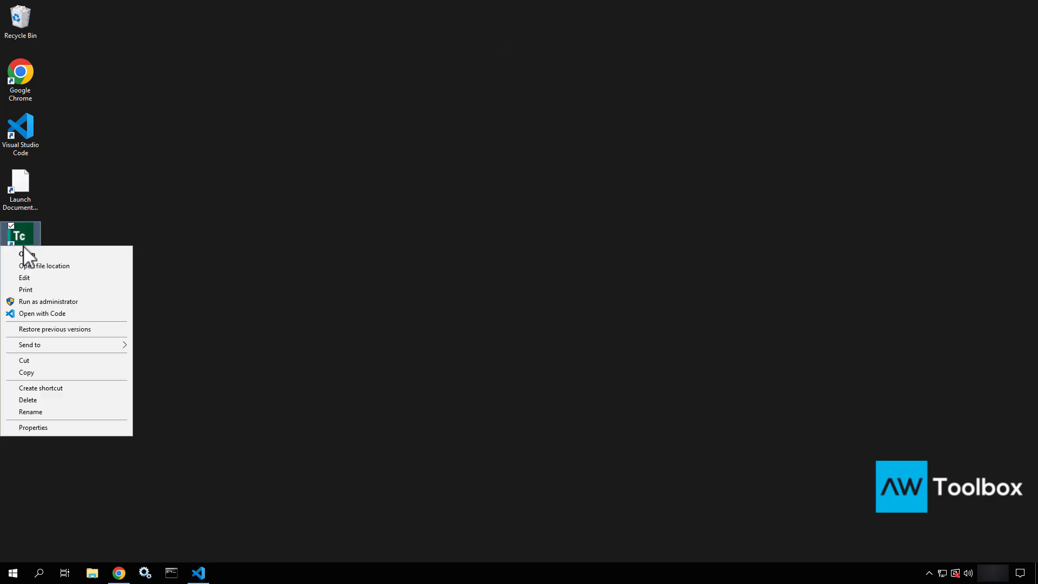
left_click(29, 266)
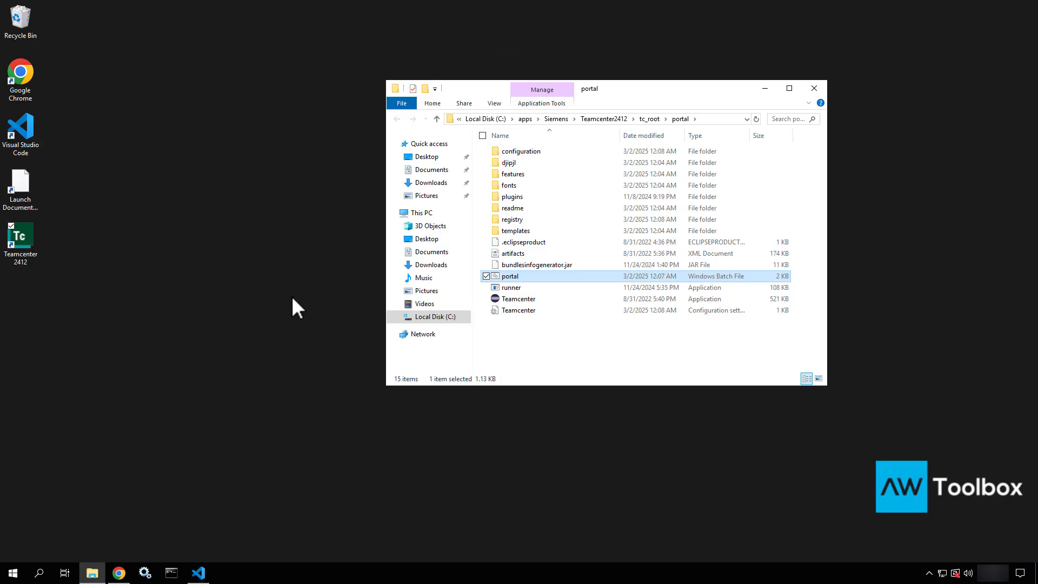
Launch Teamcenter 2412, then show Task Manager Details sorted by name, widened to read command lines
double_click(24, 246)
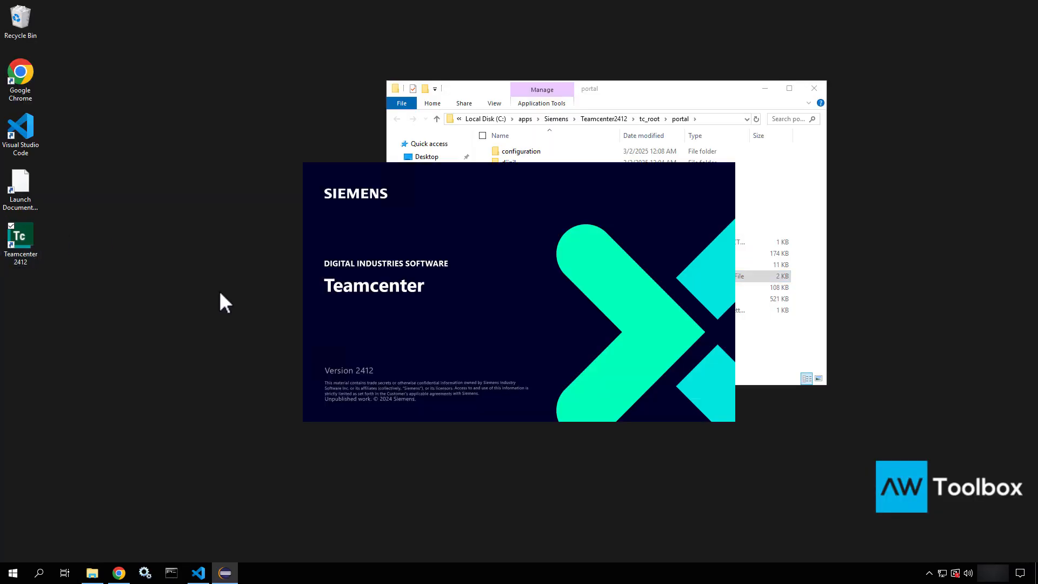
right_click(297, 577)
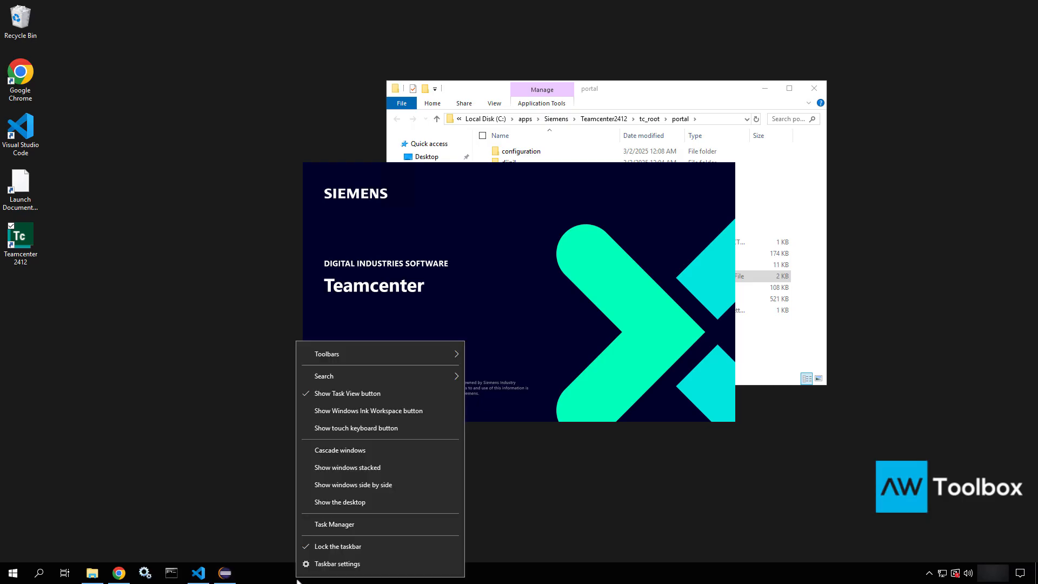
left_click(340, 523)
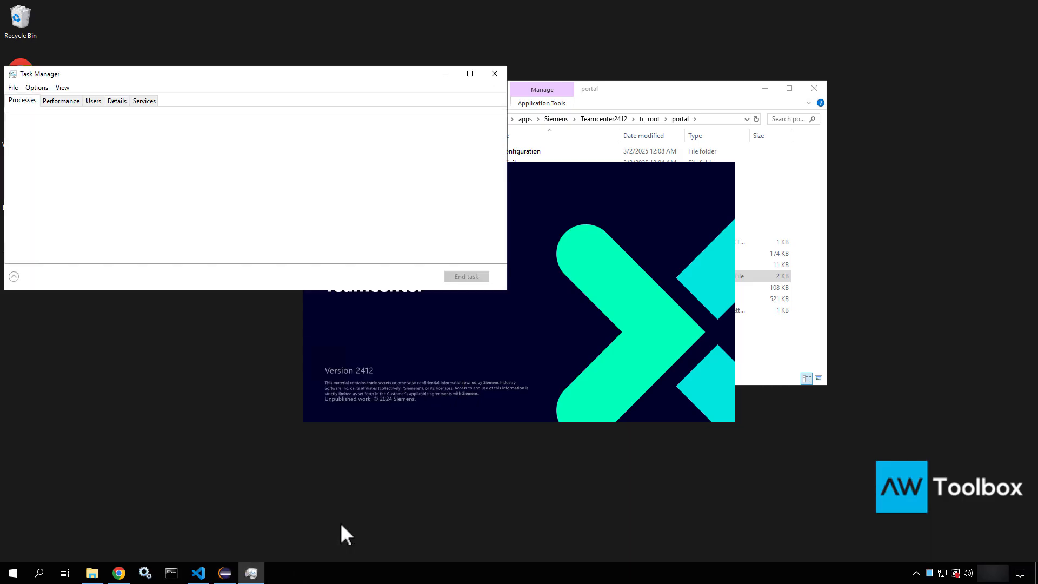
left_click(117, 101)
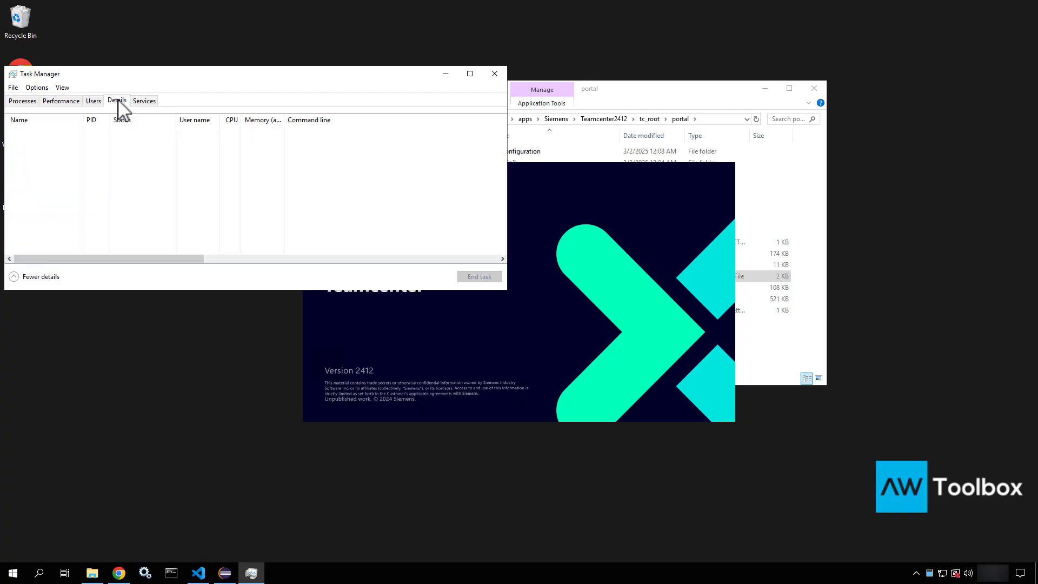
left_click(65, 180)
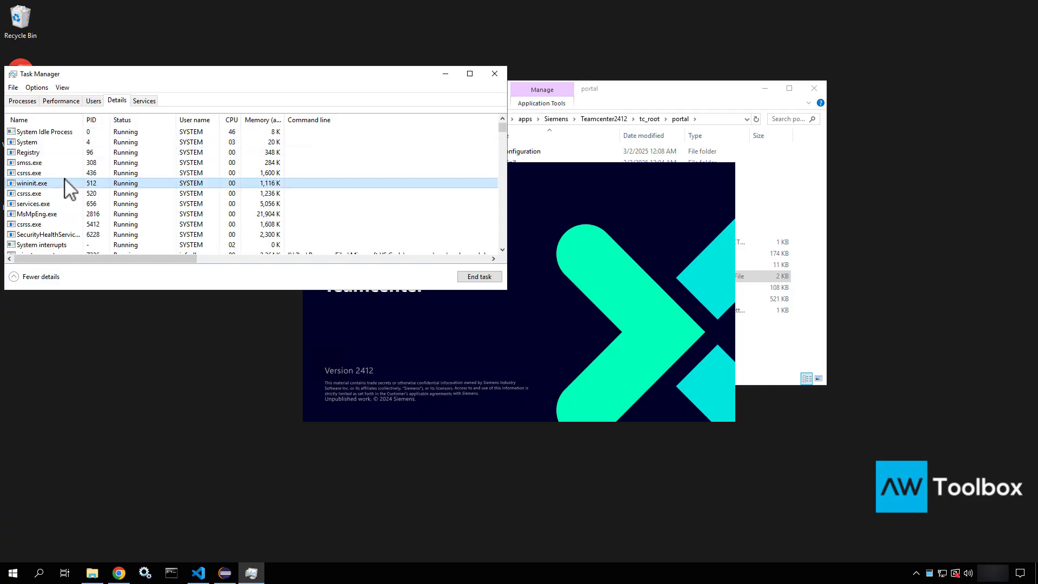
left_click(27, 120)
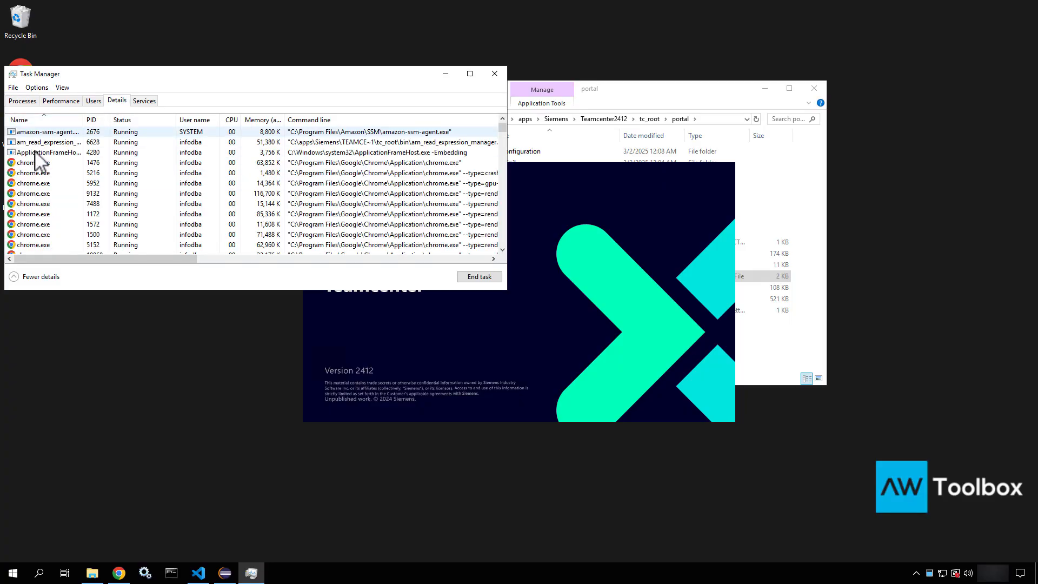
left_click(39, 173)
key("j")
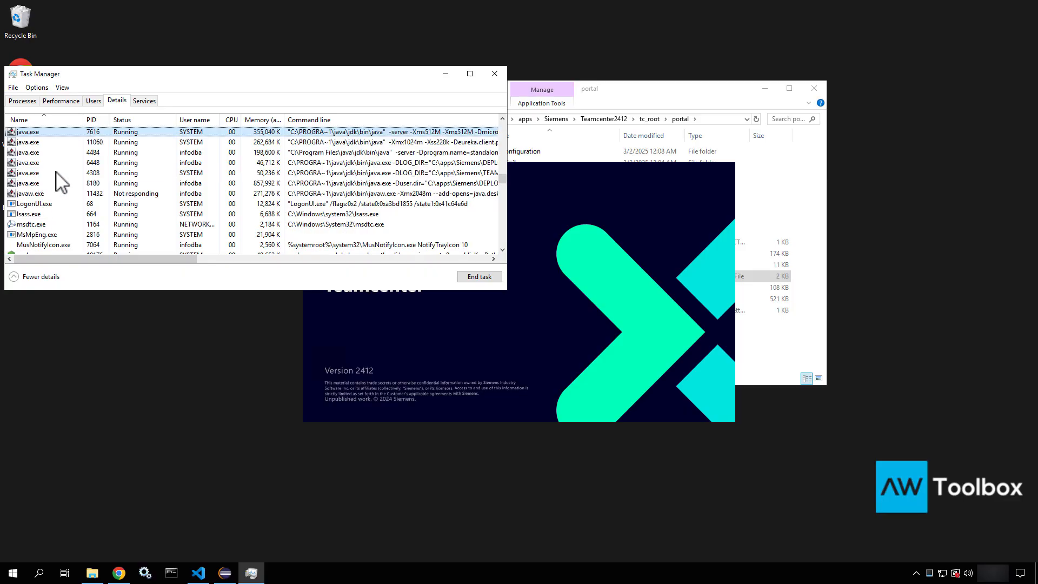
left_click_drag(508, 164, 939, 184)
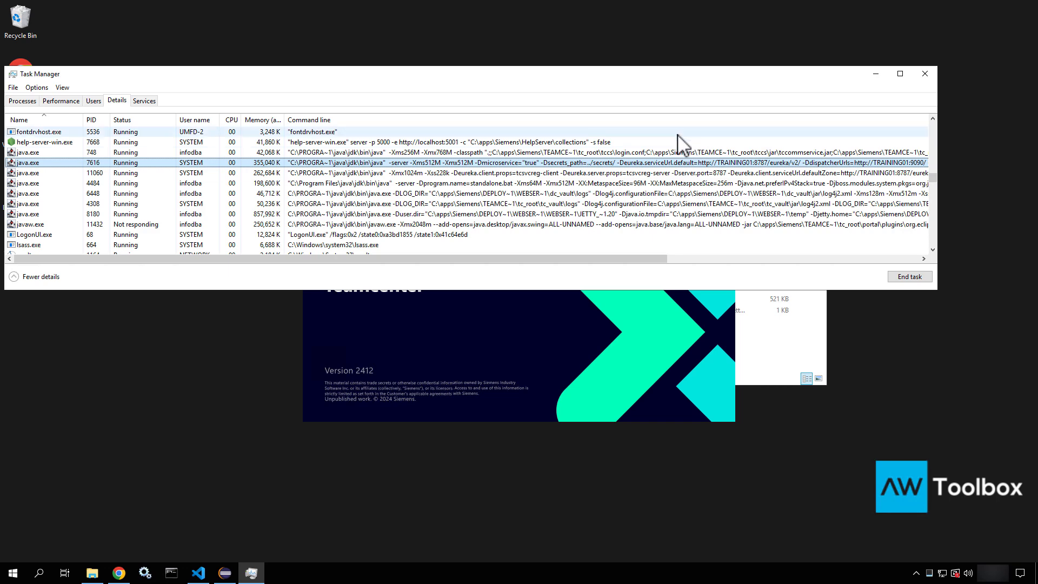
Inspect the java.exe processes (PIDs 748, 7616, 11060, 4484, 6448, 4308, 8180) and javaw.exe 11432
left_click(674, 152)
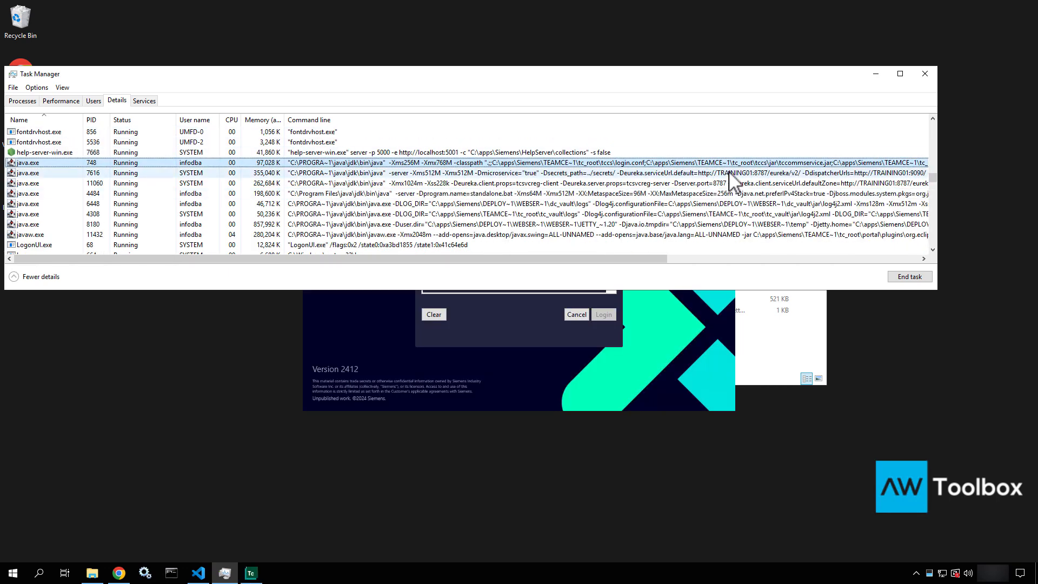
left_click(699, 173)
left_click(697, 183)
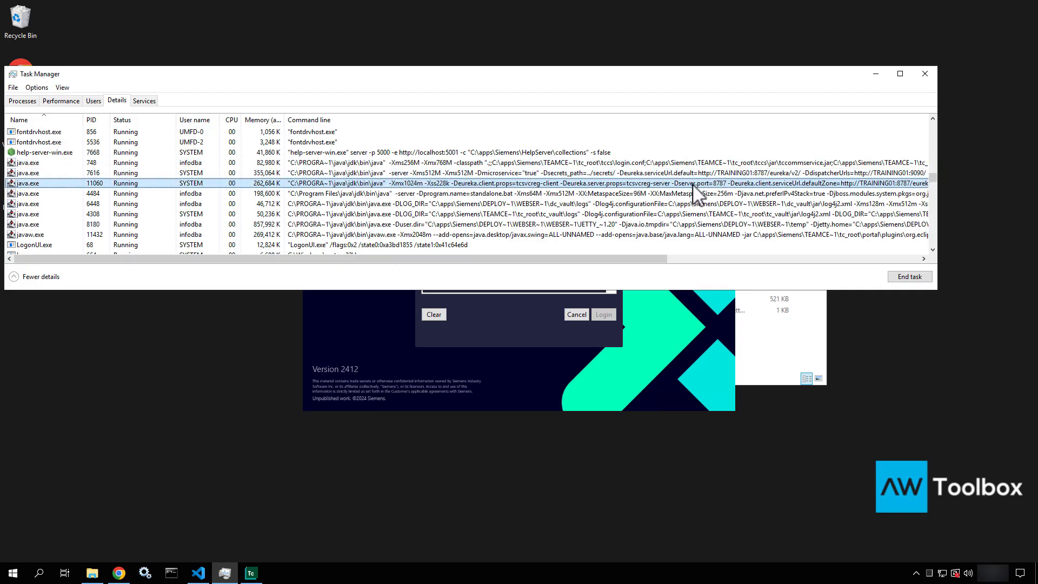
left_click(691, 195)
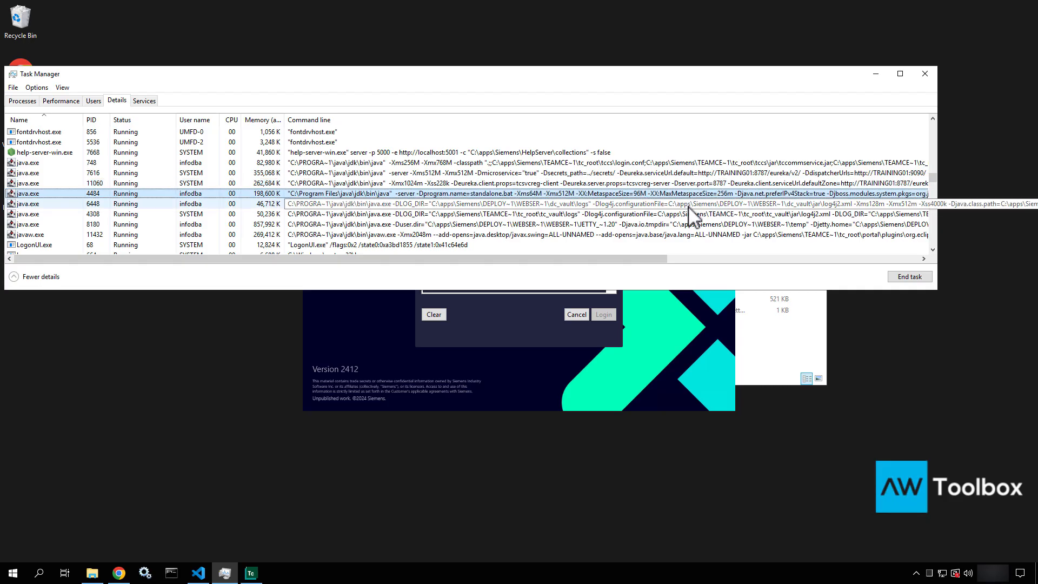
left_click(690, 205)
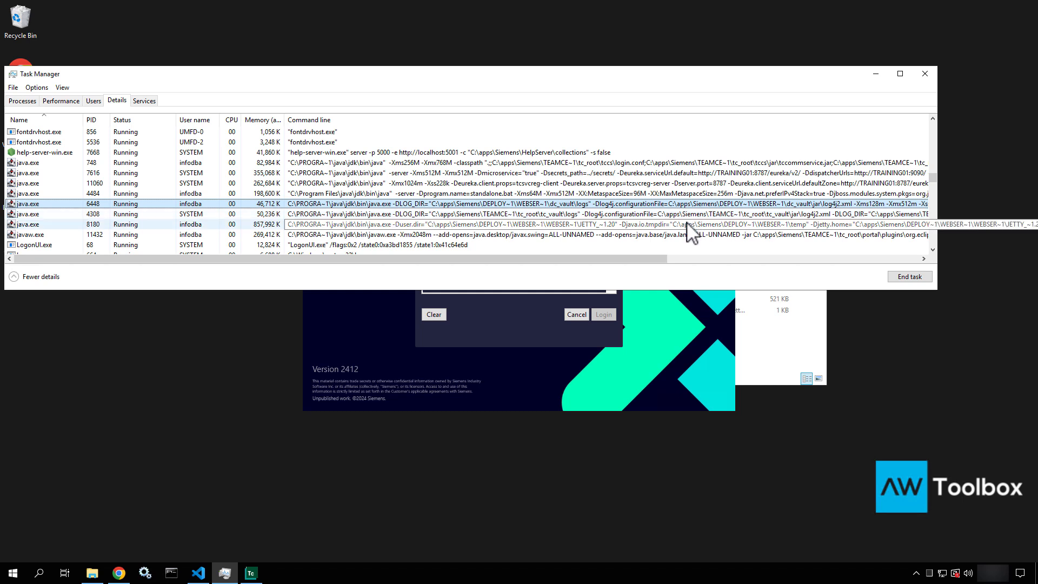
left_click(690, 215)
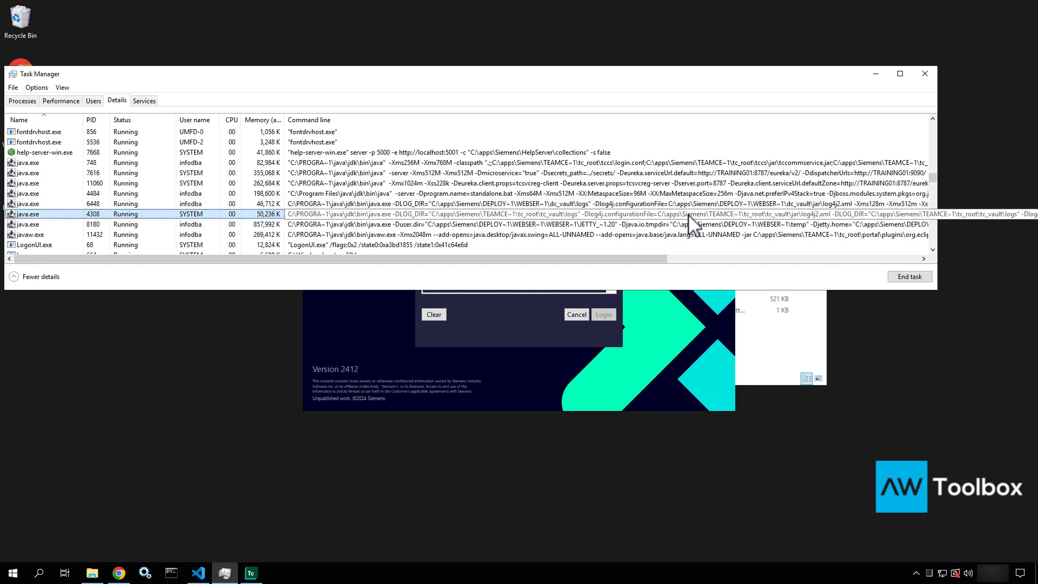
left_click(710, 225)
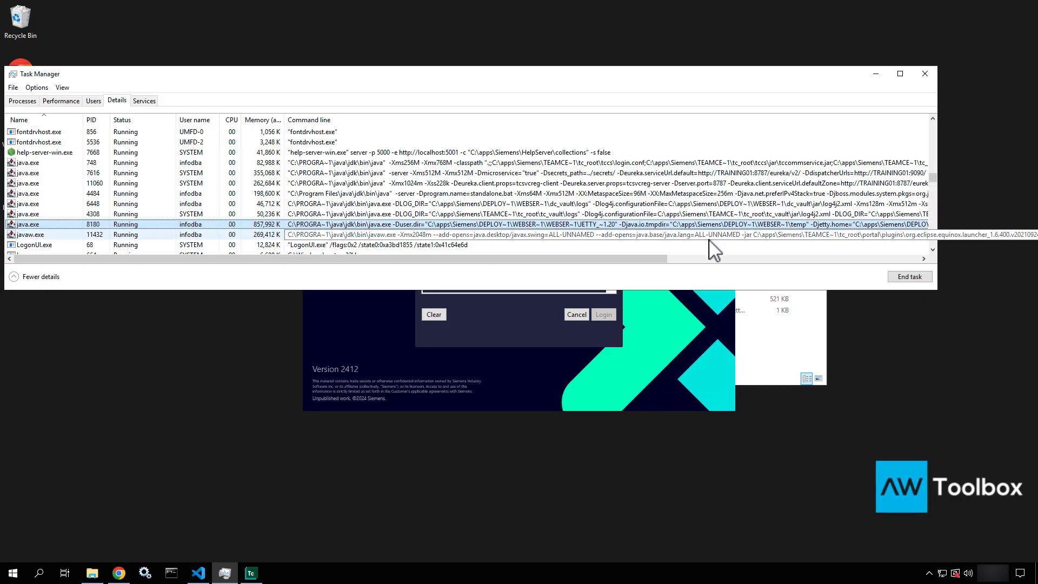
left_click(710, 236)
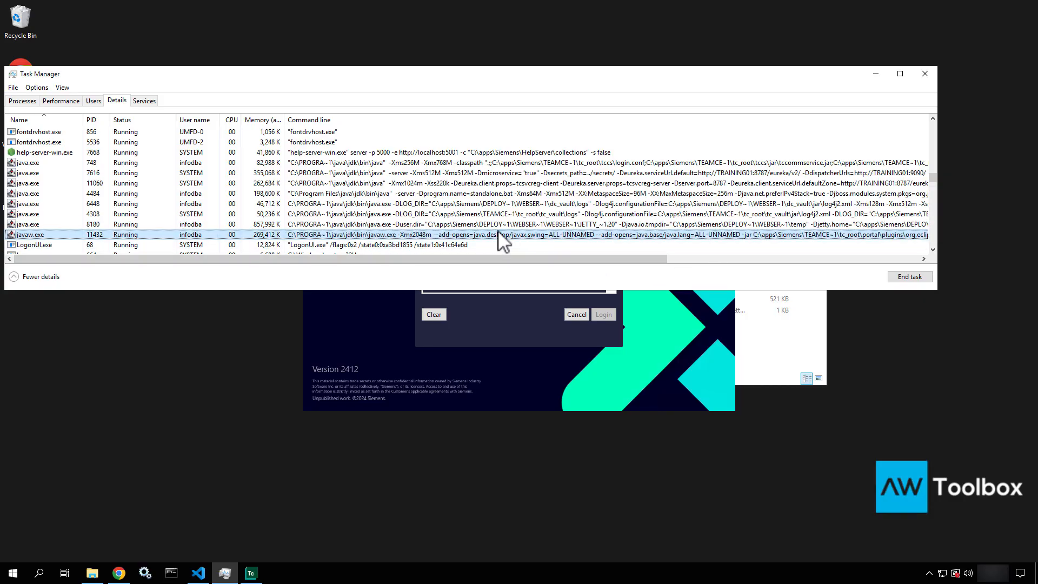
scroll(498, 233, "down", 1)
scroll(498, 231, "down", 1)
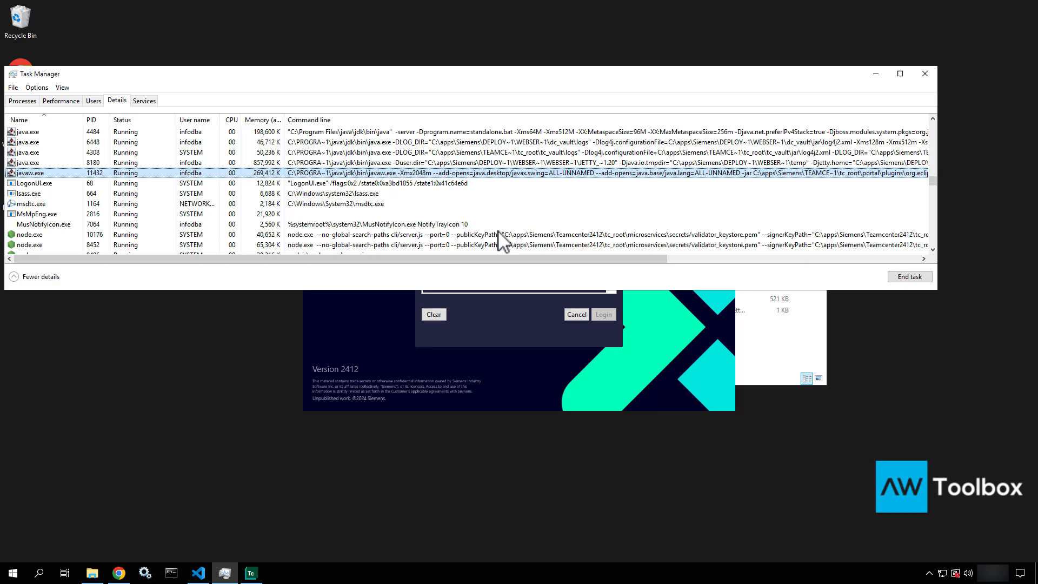
Inspect tcserver.exe, tc_service.exe PIDs 364 and 8940, and Teamcenter.exe
left_click(110, 183)
key("t")
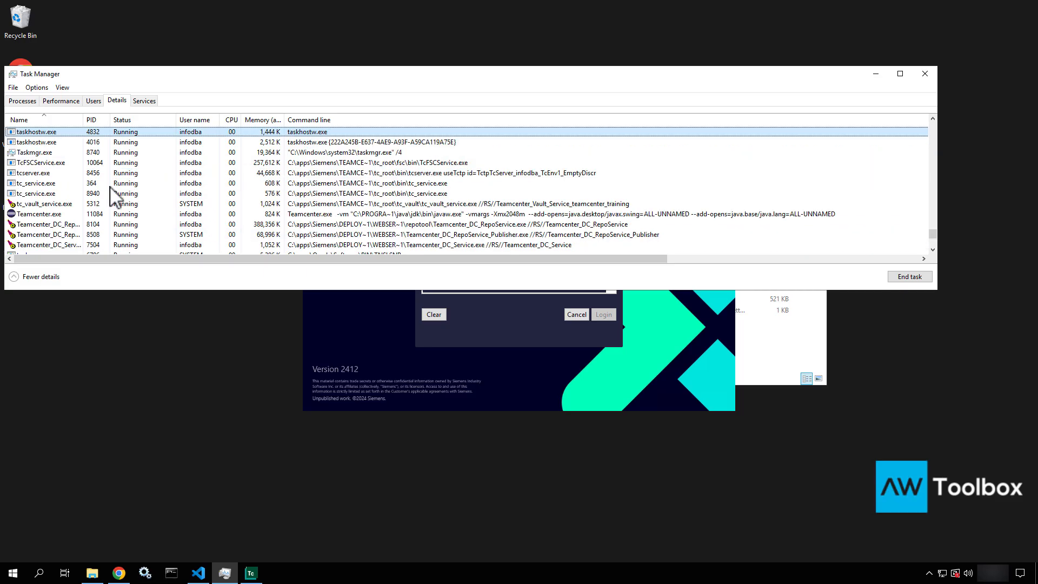
left_click(34, 173)
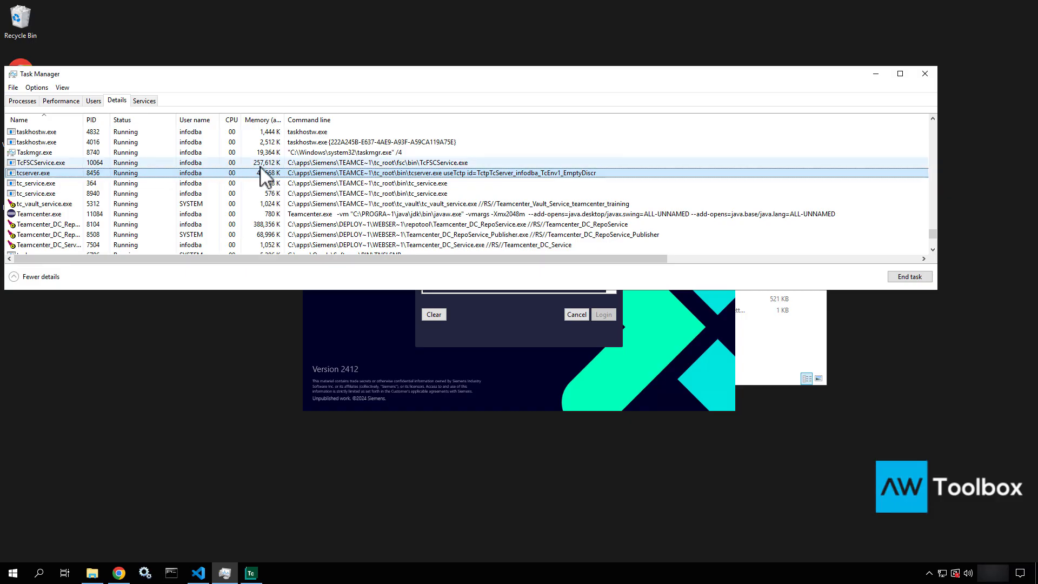
left_click(72, 184)
left_click(69, 195)
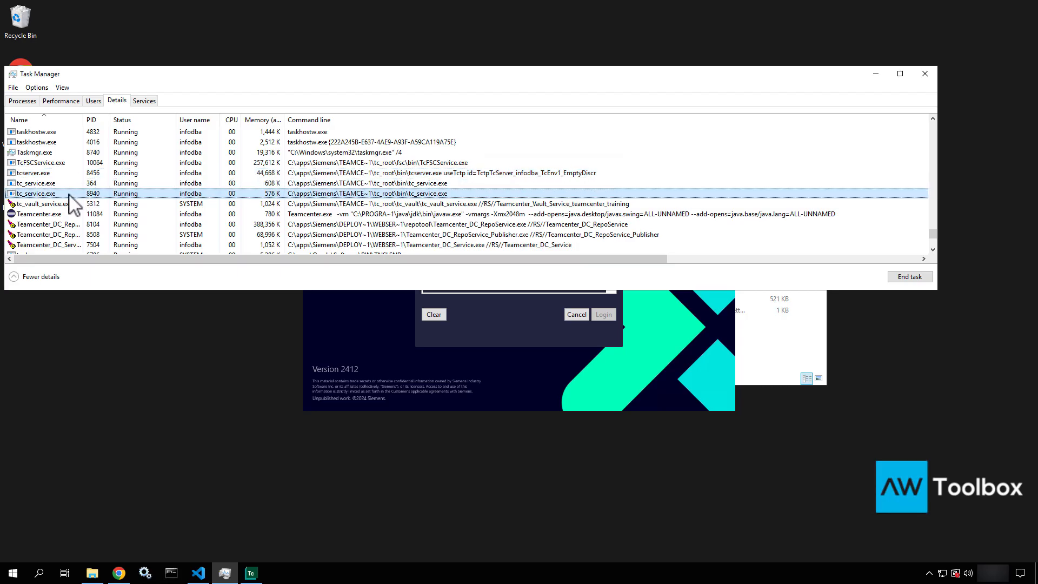
left_click(64, 184)
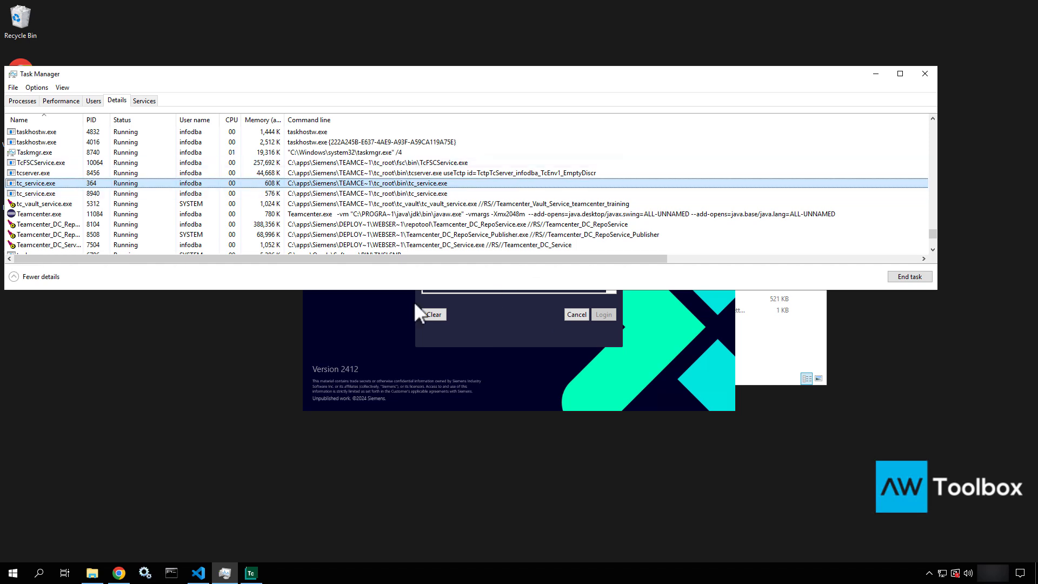
left_click(35, 214)
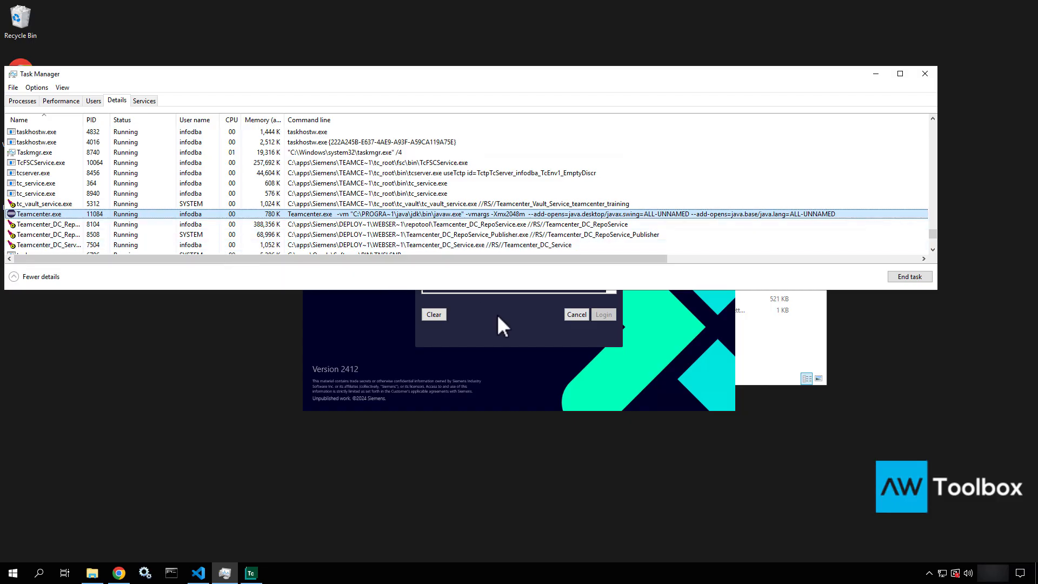
scroll(115, 231, "down", 2)
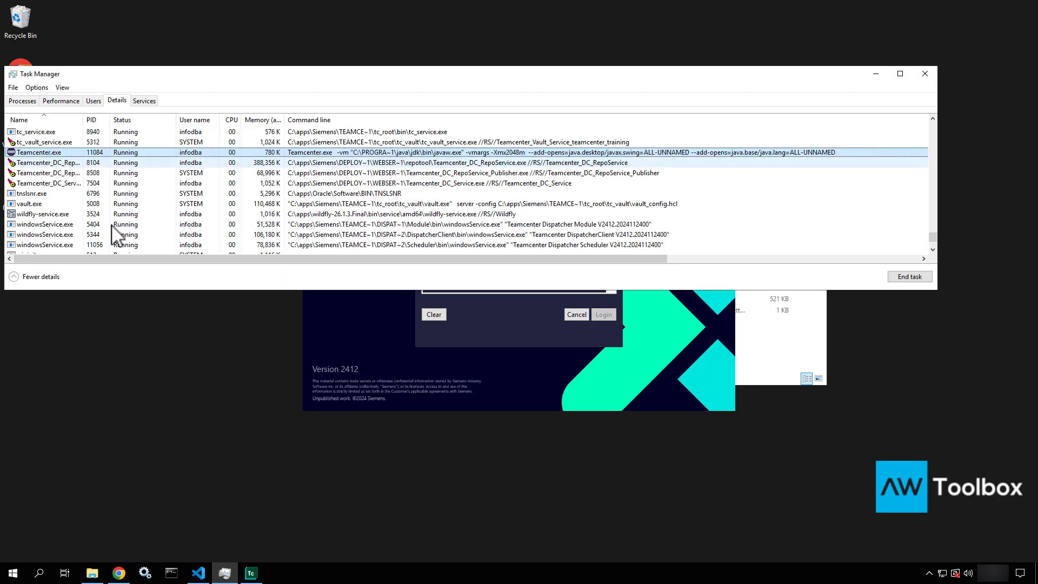
Sign in with the admin username and password to TcEnv1 and decline the Product Excellence Program
left_click(924, 74)
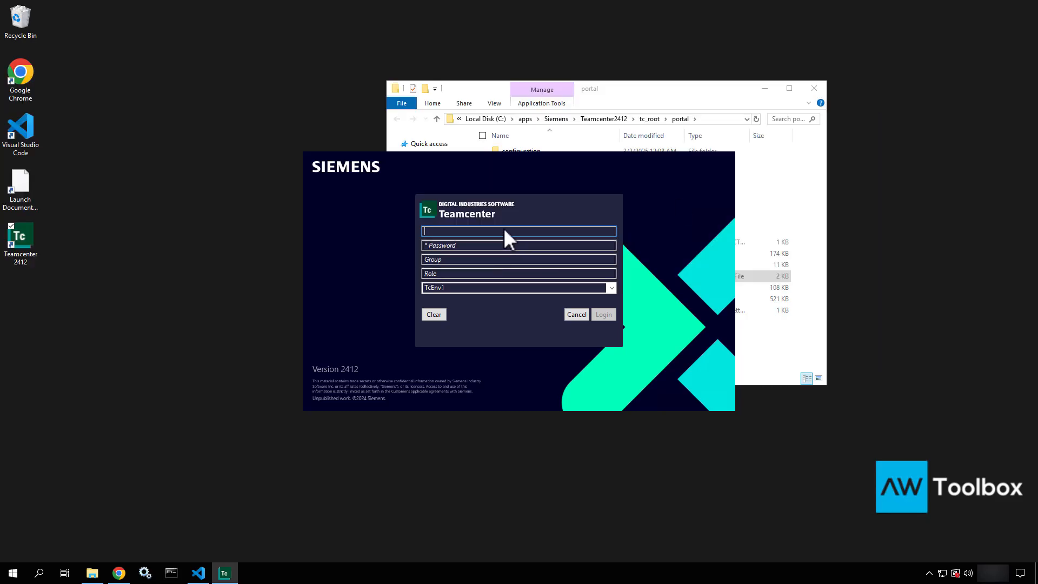
type("infodba")
key("Tab")
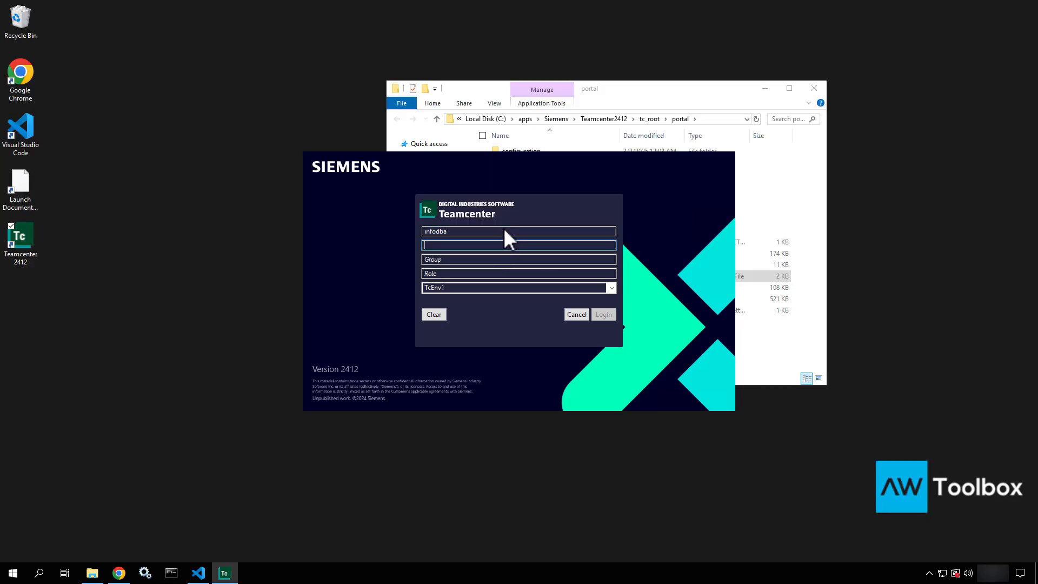
type("infodba")
left_click(611, 287)
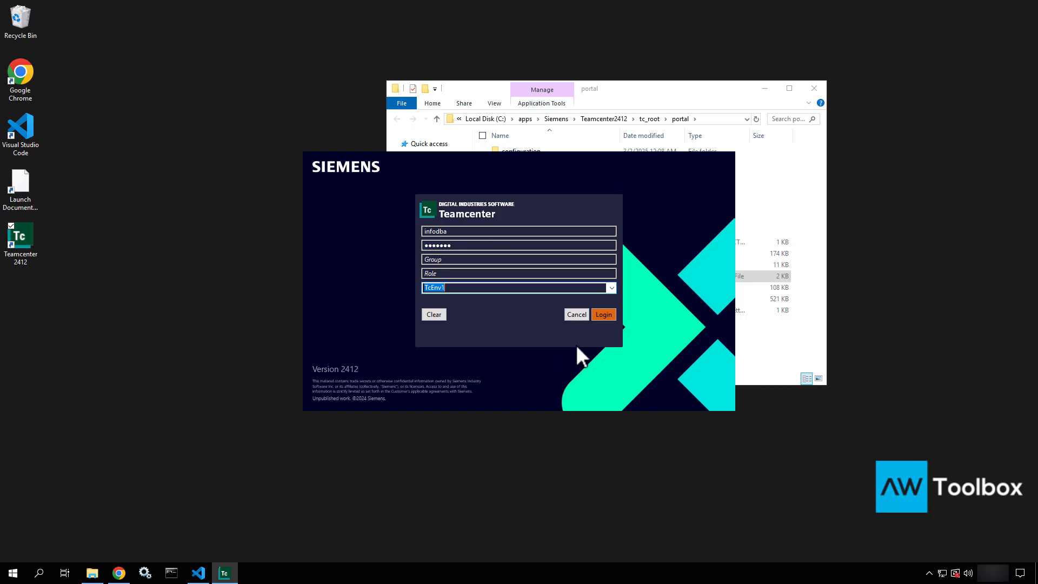
left_click(604, 314)
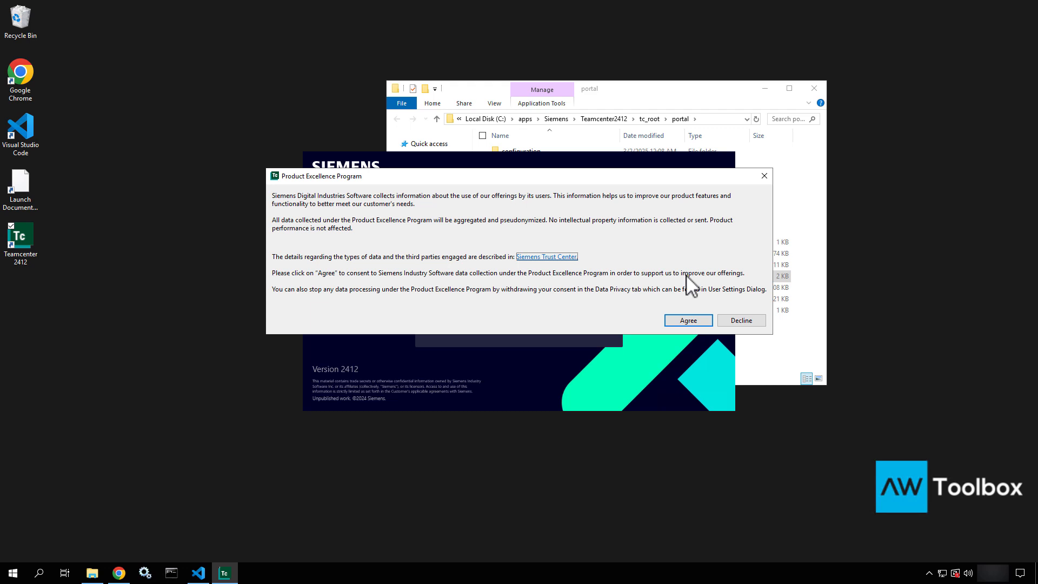
left_click(748, 326)
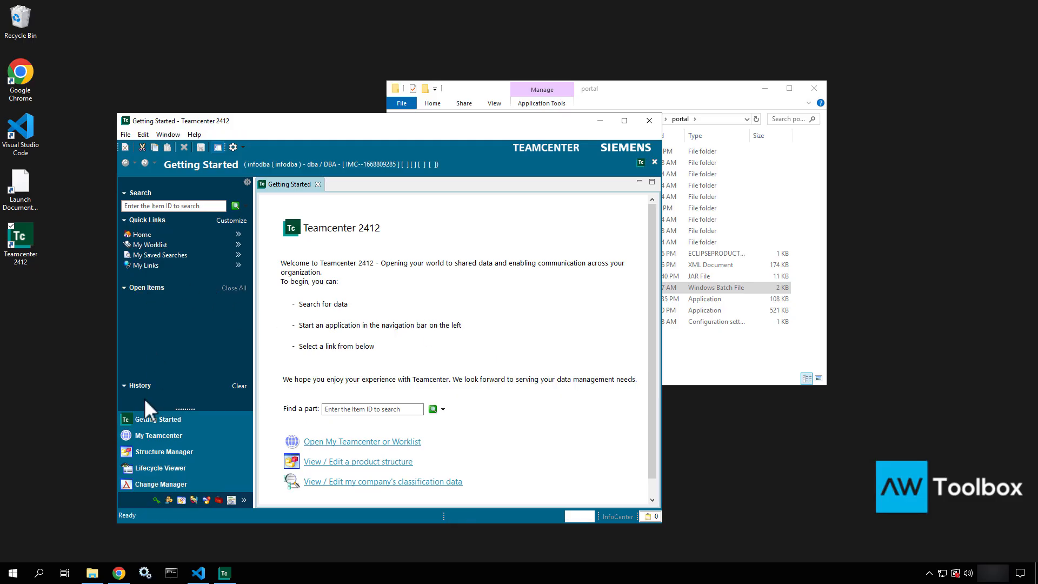
Open the Organization perspective through the Other perspectives list
left_click(244, 499)
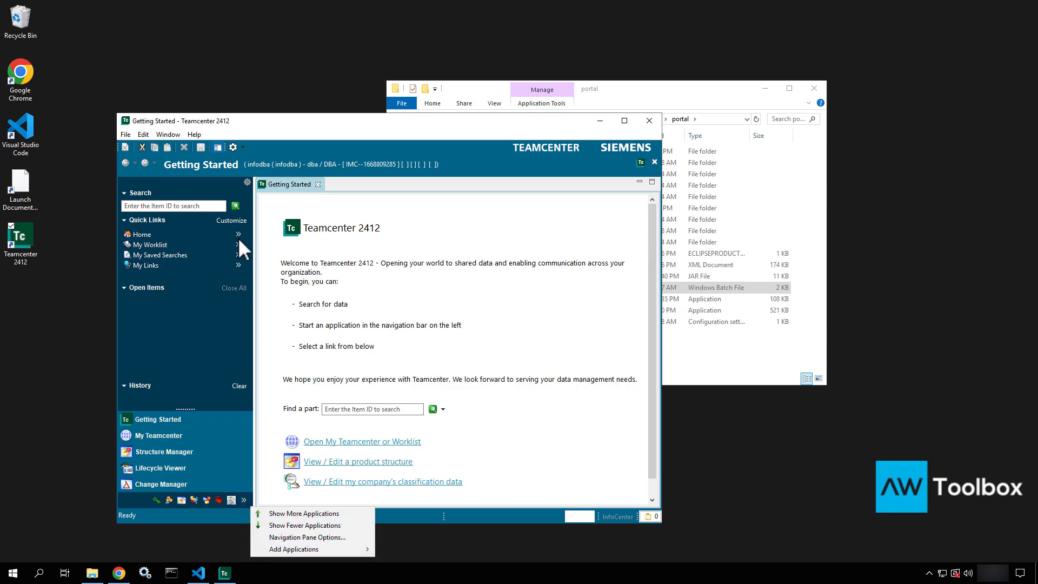
left_click(170, 136)
mouse_move(173, 147)
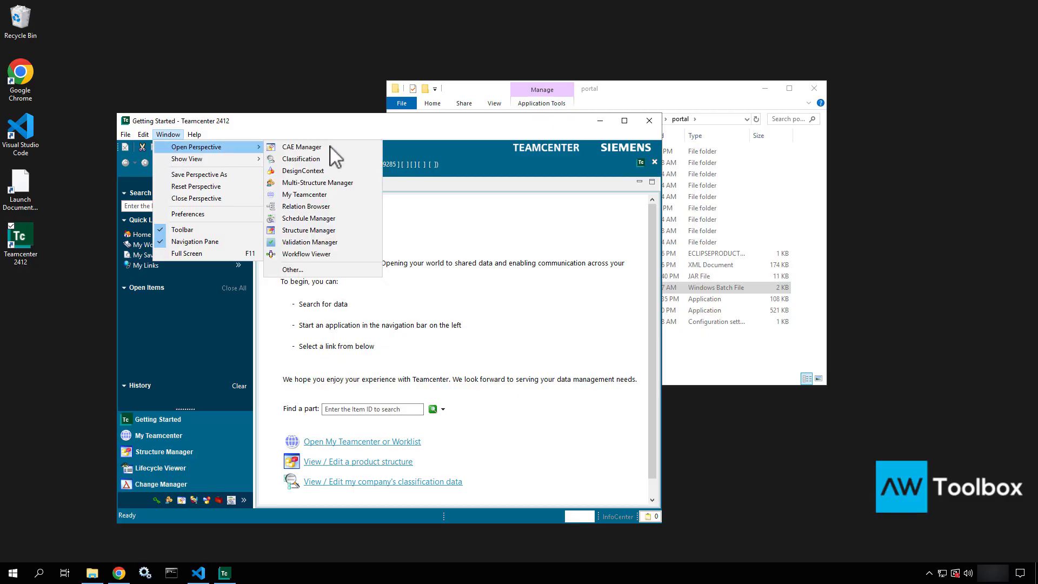
left_click(309, 271)
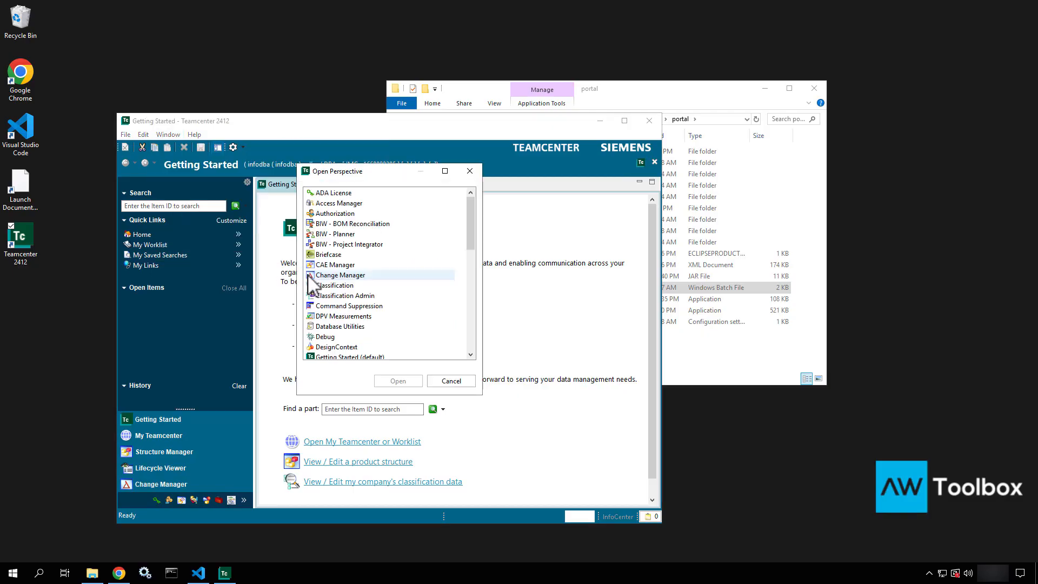
scroll(375, 322, "down", 4)
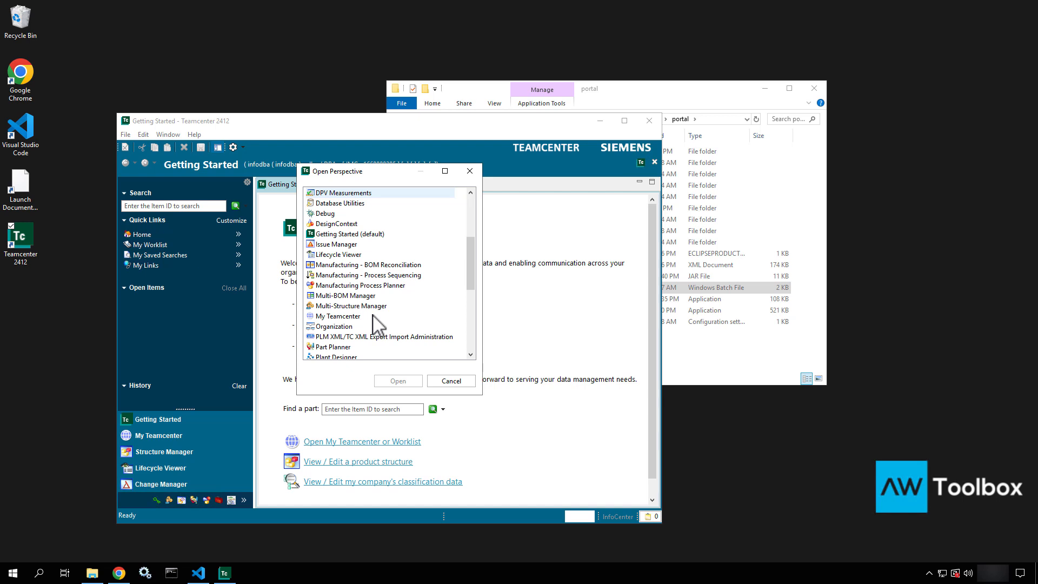
scroll(375, 322, "down", 1)
left_click(351, 295)
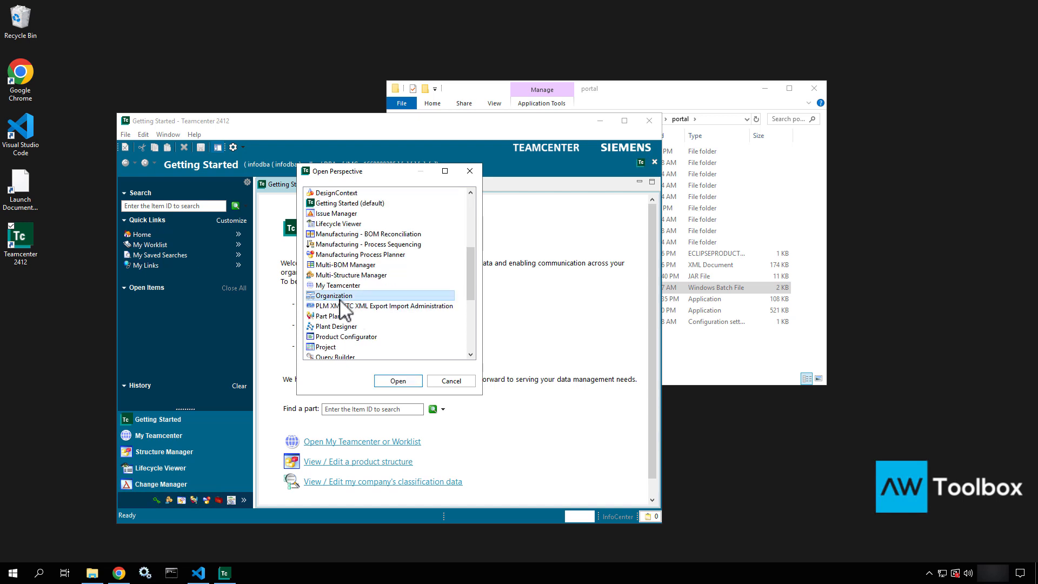
left_click(387, 380)
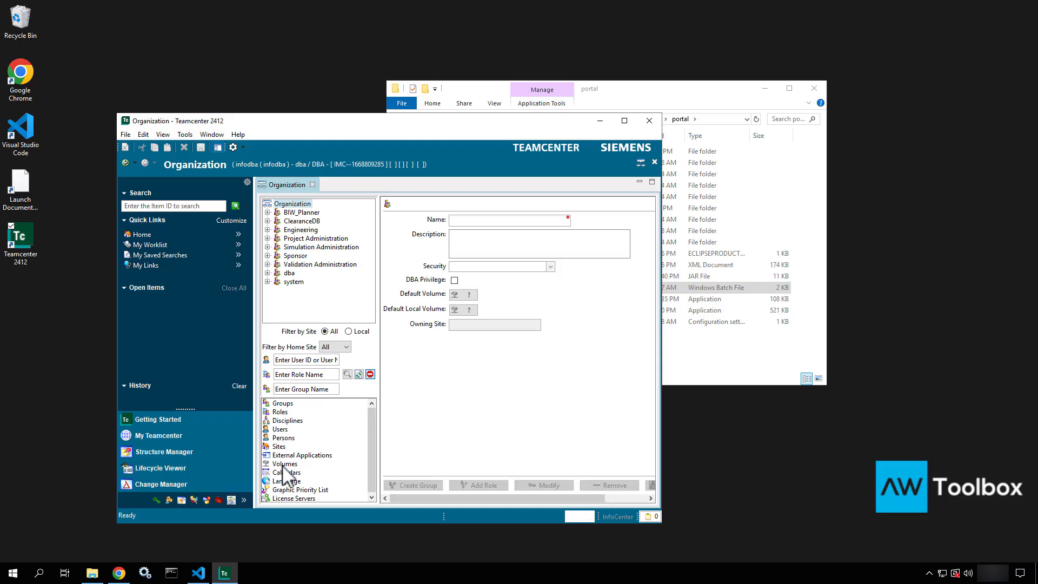
Expand Volumes to view DefaultVolume details, then go to the Home folder
double_click(282, 463)
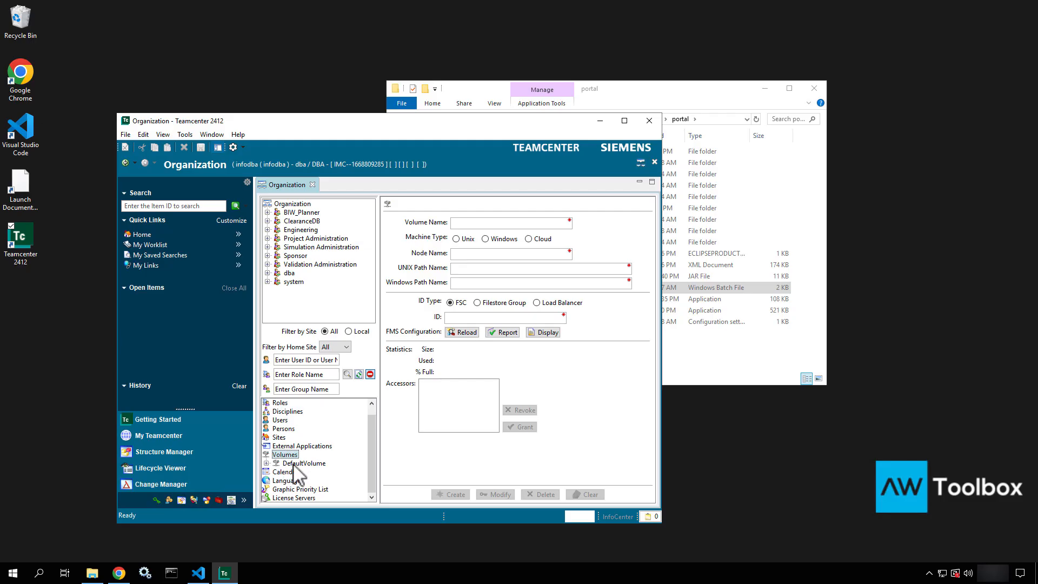
left_click(301, 464)
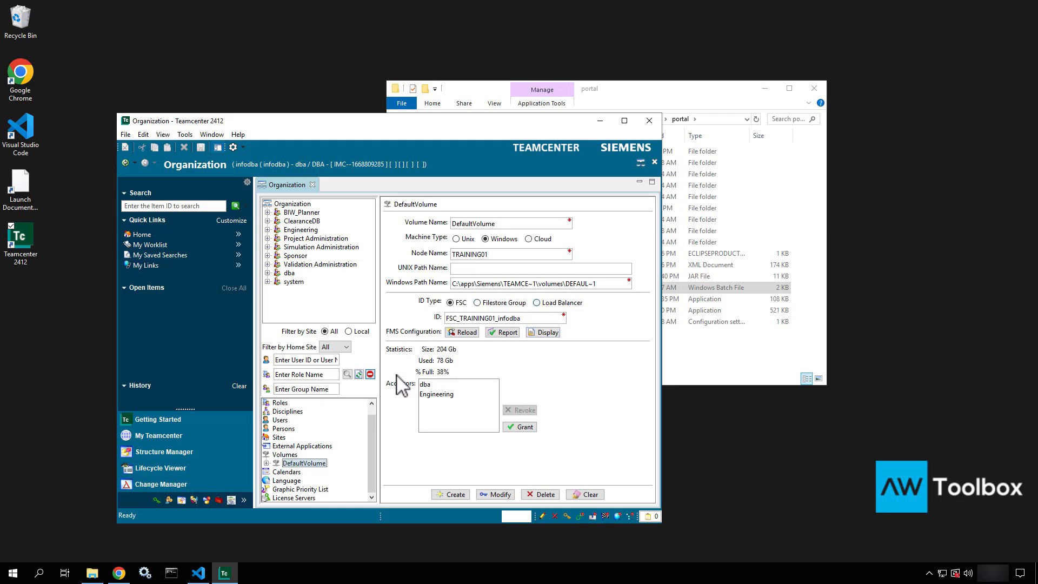
left_click(136, 233)
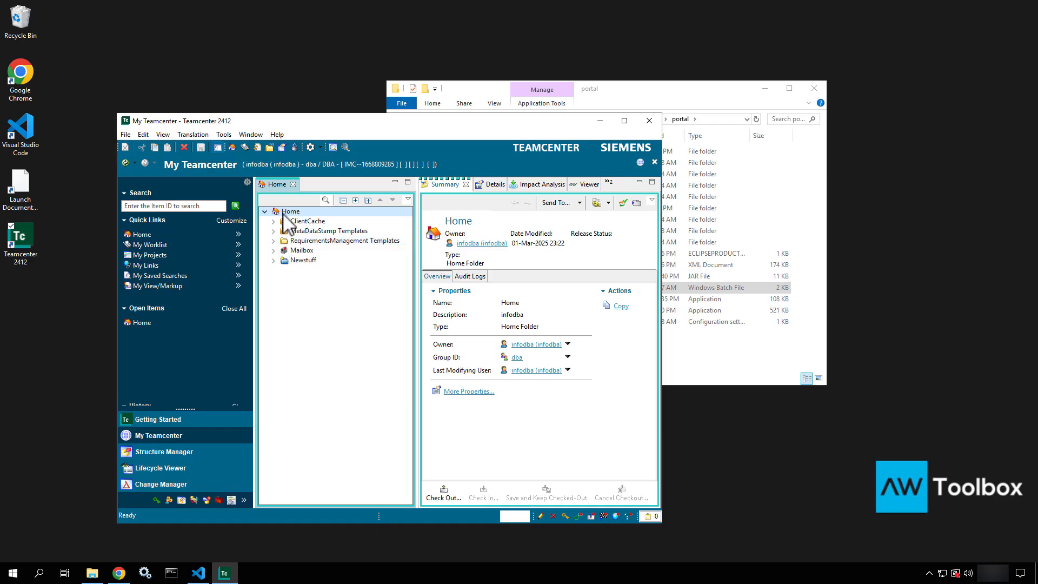
Create a new text document on the desktop named Spec
left_click(64, 211)
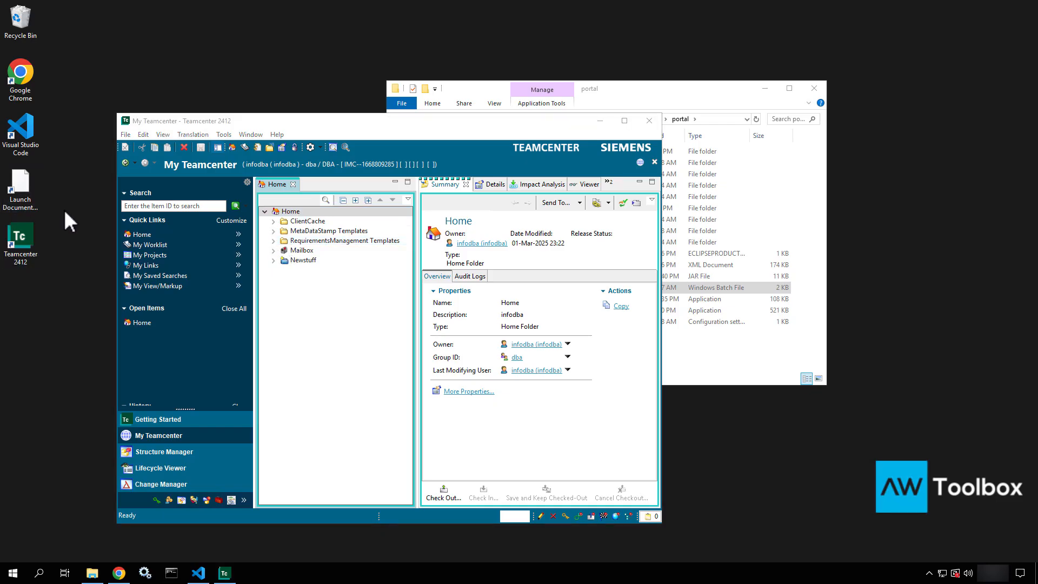
right_click(64, 209)
mouse_move(52, 310)
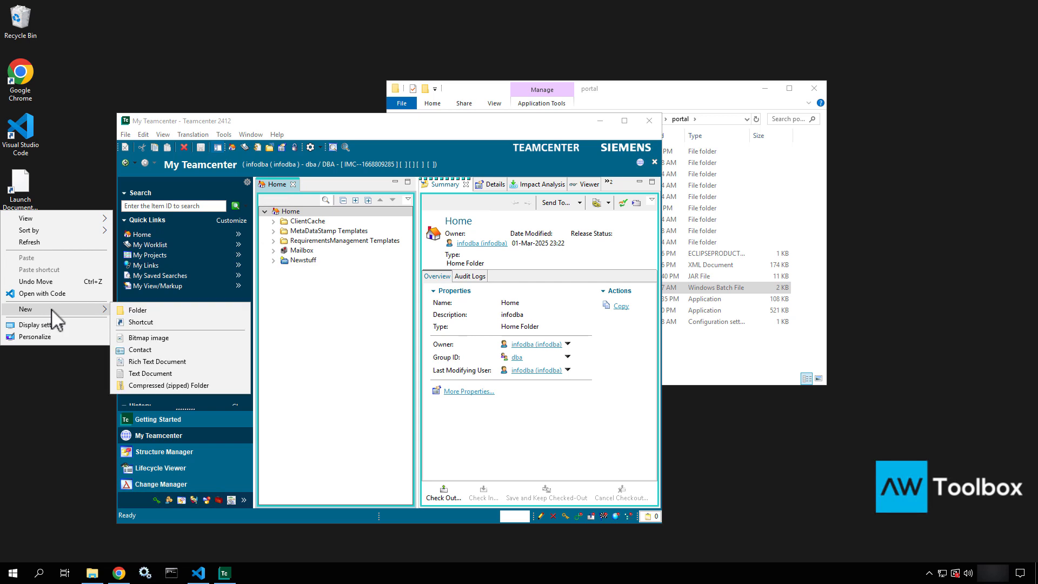
left_click(153, 373)
type("Spec")
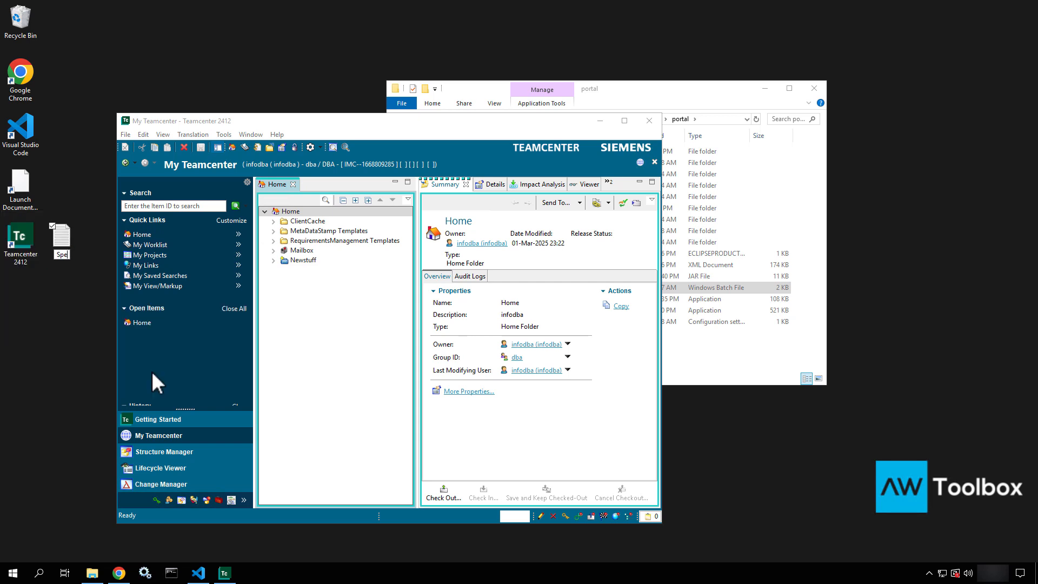
key("Return")
Edit Spec in Notepad, type 'Some data', and close it
right_click(59, 240)
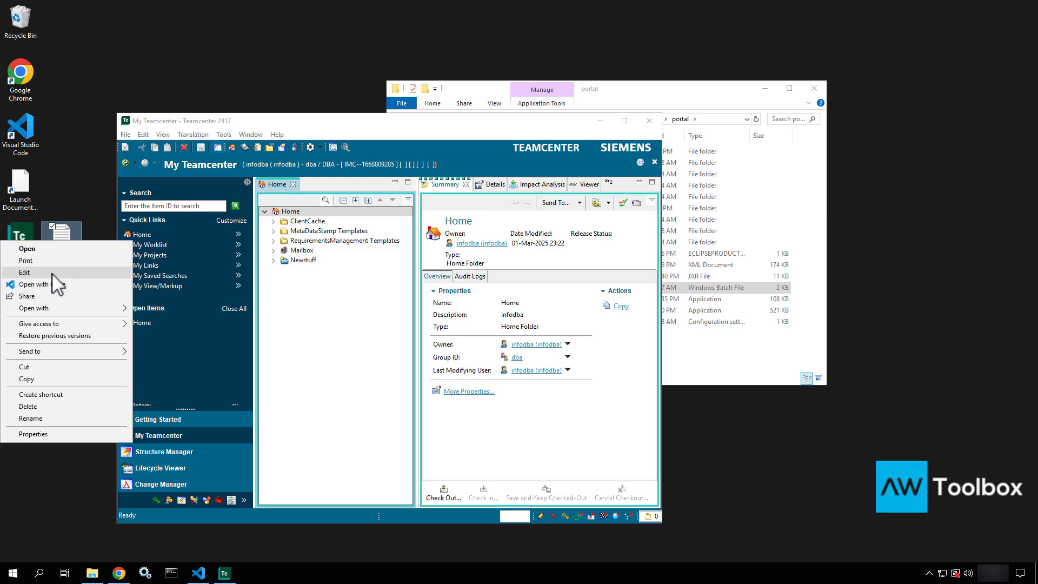
left_click(25, 272)
type("Some data")
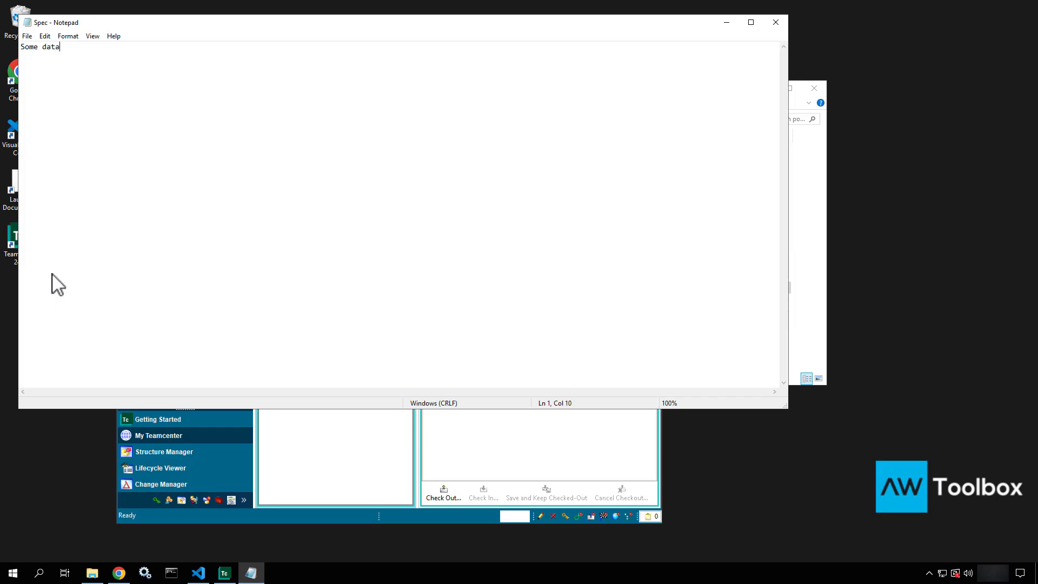
left_click(776, 22)
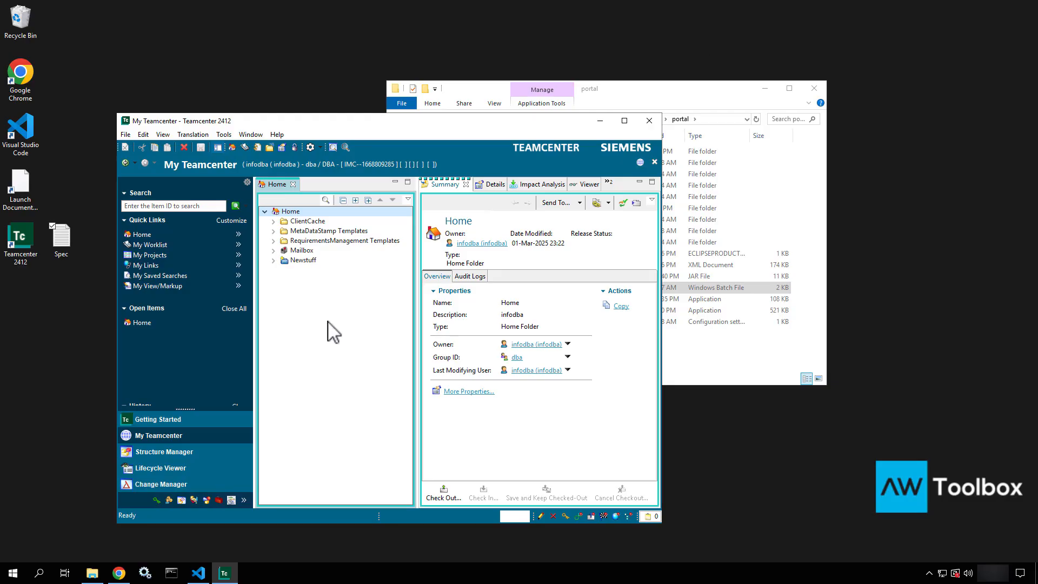
Drag the desktop Spec file into the Home folder to create a Spec.txt dataset
left_click(69, 243)
left_click_drag(67, 242, 175, 231)
left_click_drag(279, 209, 290, 214)
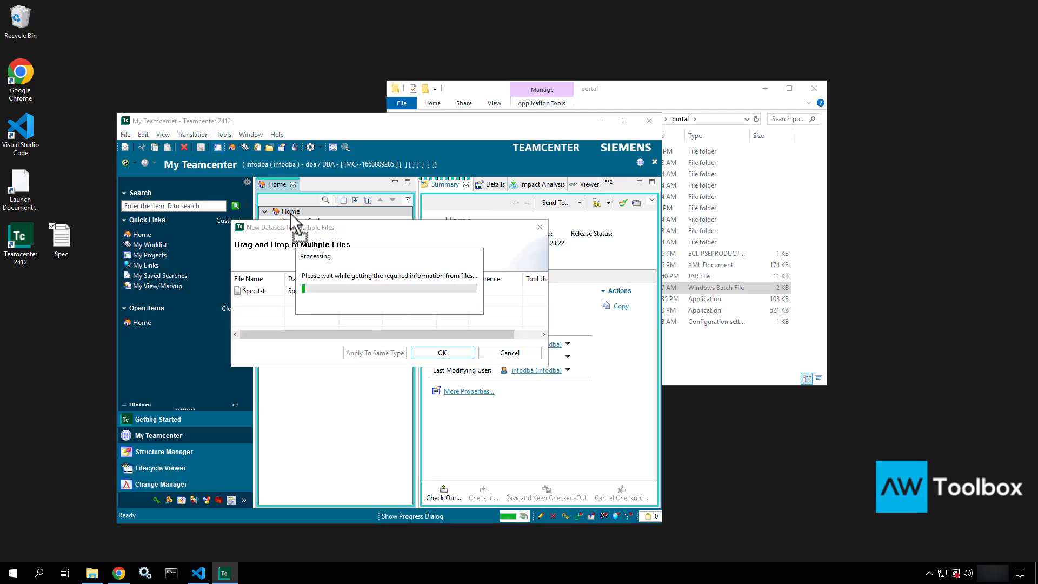
left_click(442, 353)
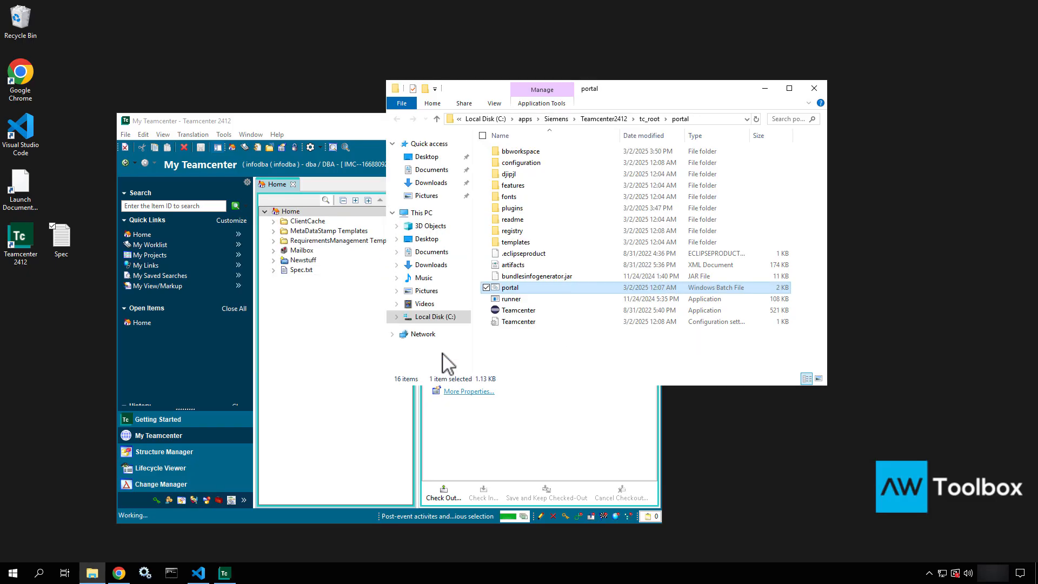
left_click(323, 327)
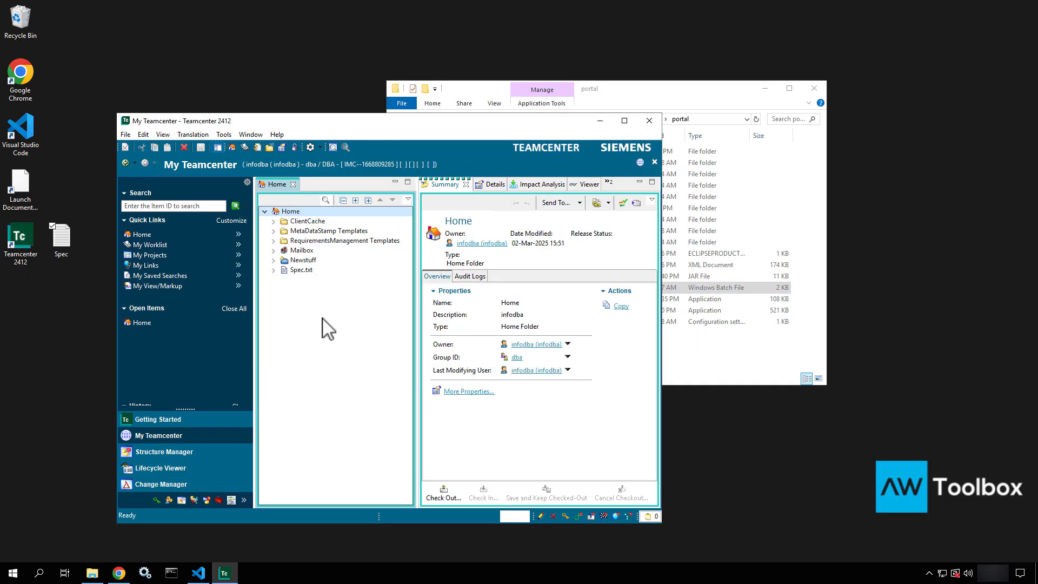
Download Spec.txt's named reference to the Desktop, overwriting the existing Spec file, then close the dialog
left_click(301, 270)
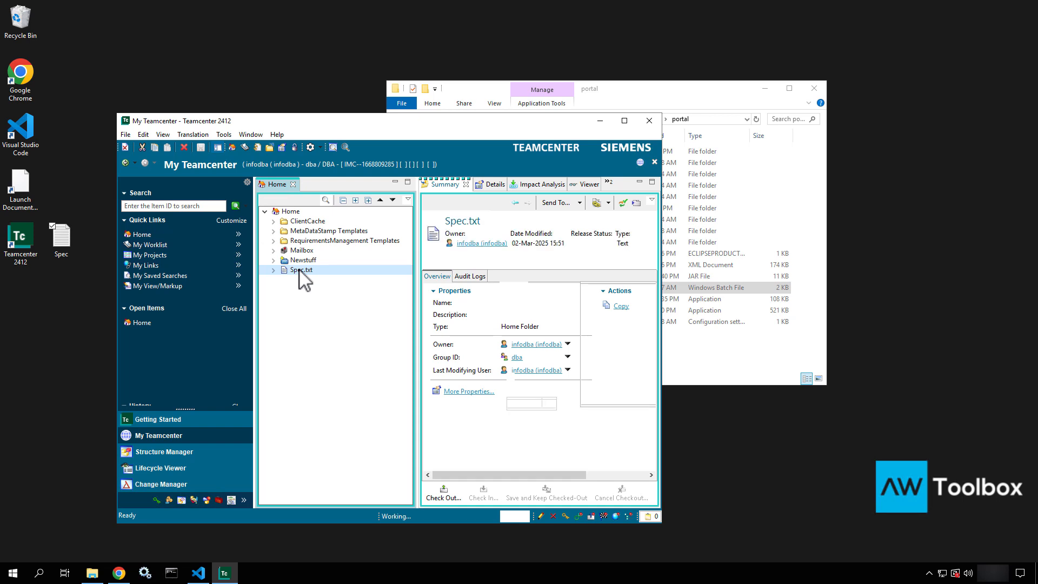
right_click(301, 272)
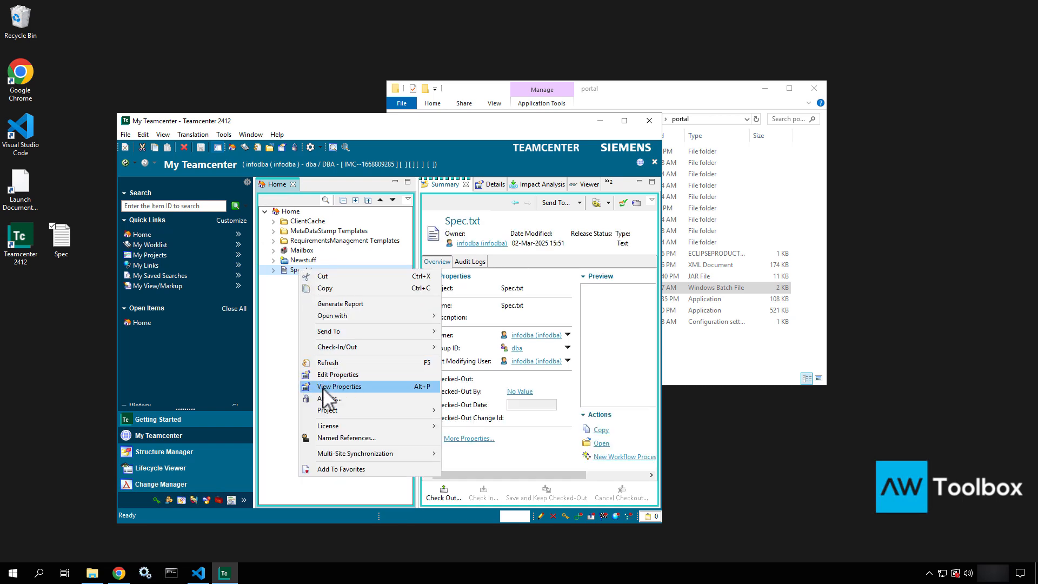
left_click(320, 438)
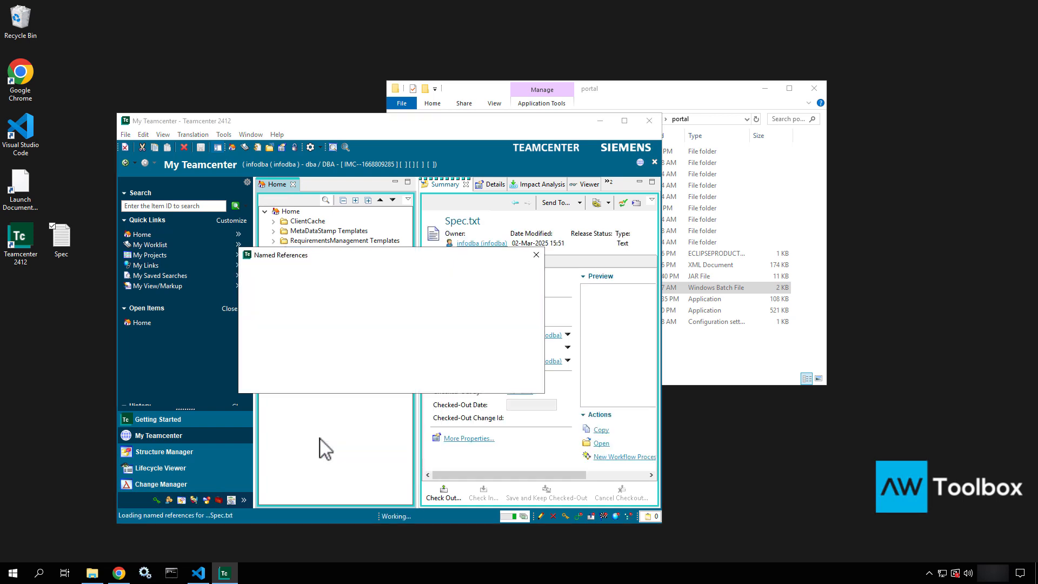
left_click(288, 300)
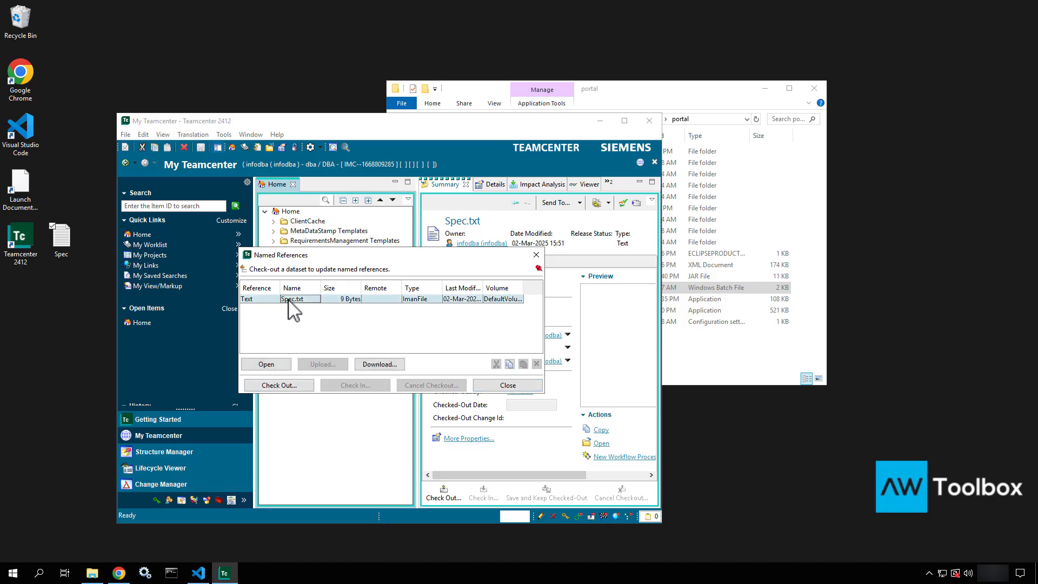
left_click(381, 364)
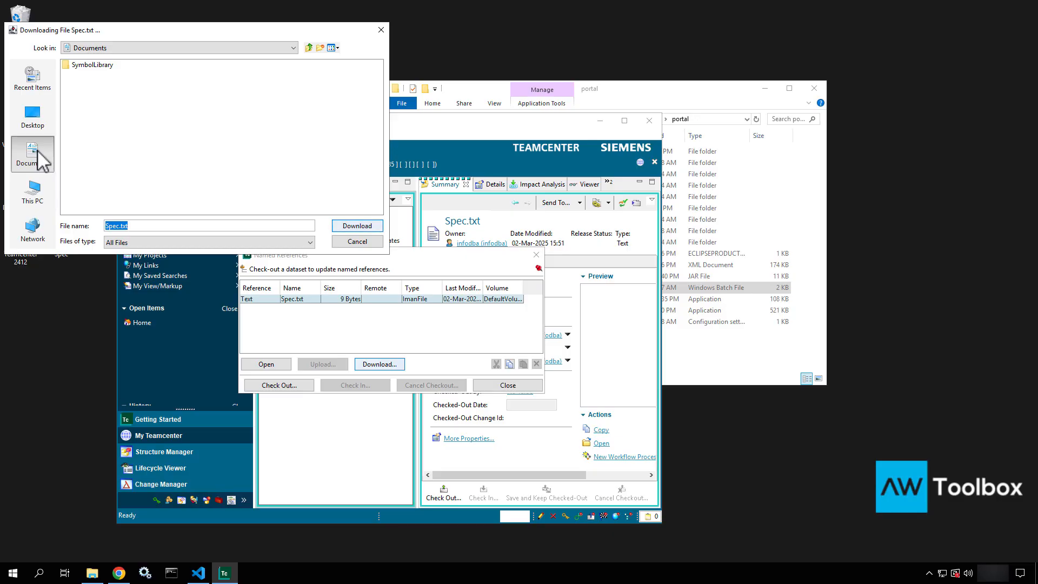
left_click(37, 125)
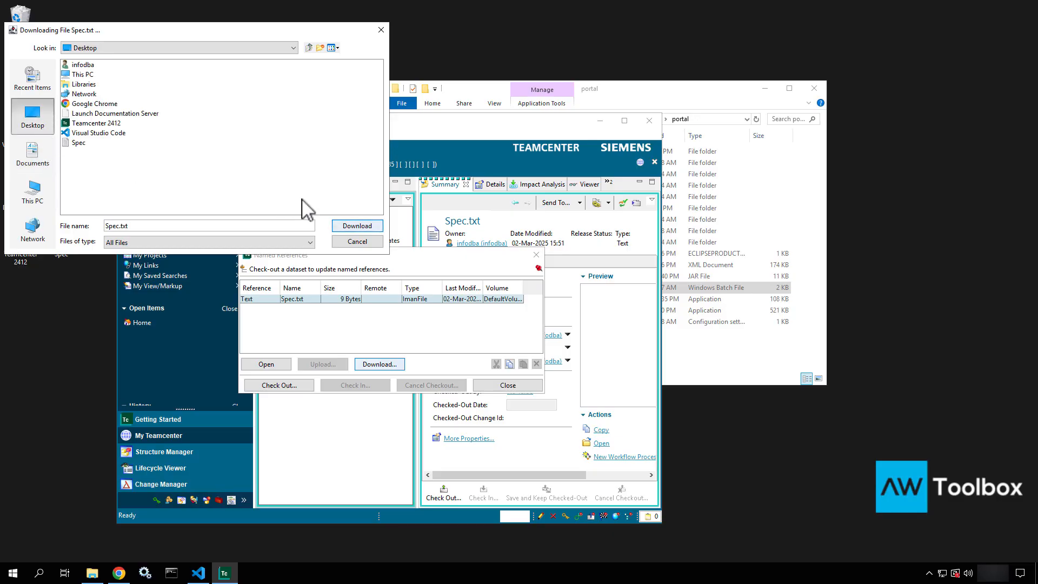
left_click(350, 227)
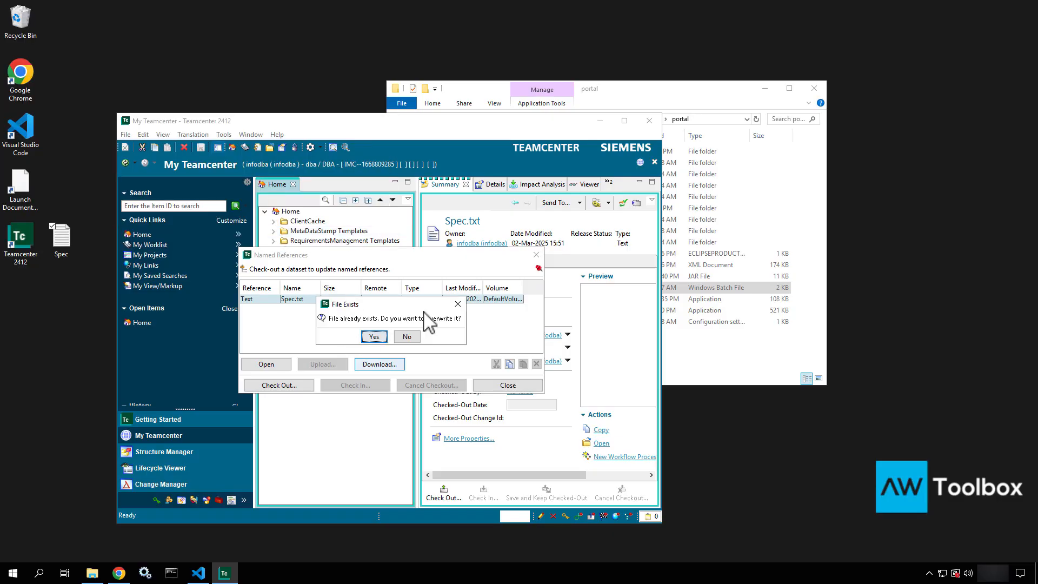
left_click(374, 336)
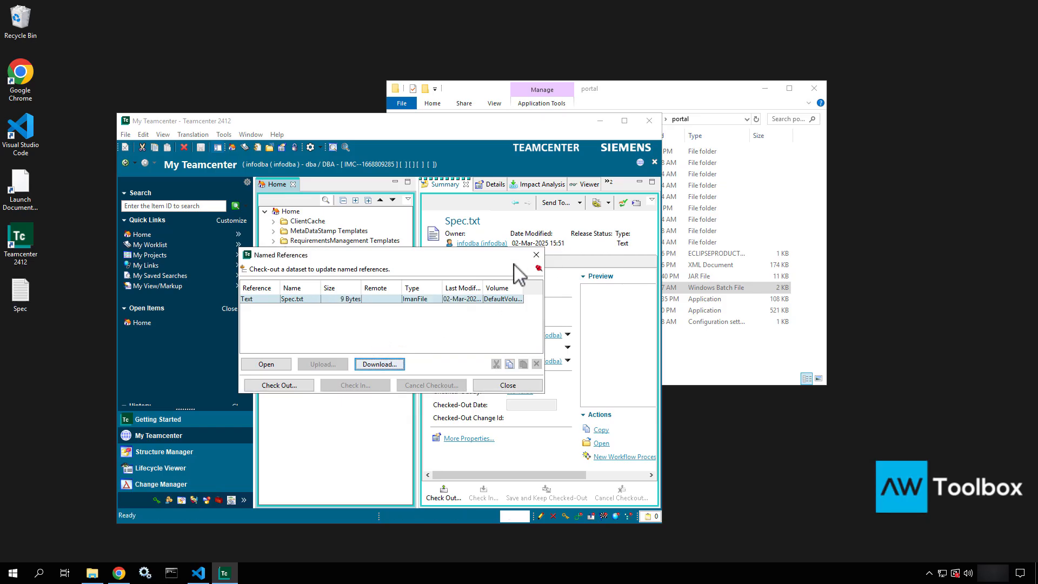
left_click(536, 254)
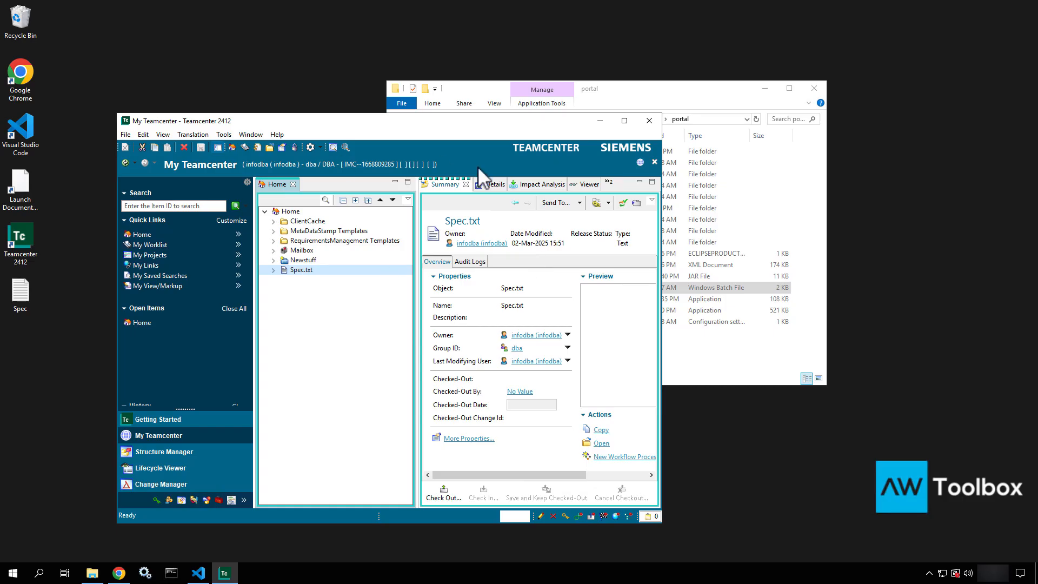
Exit Teamcenter, confirming Yes, and close the portal folder window
left_click(650, 121)
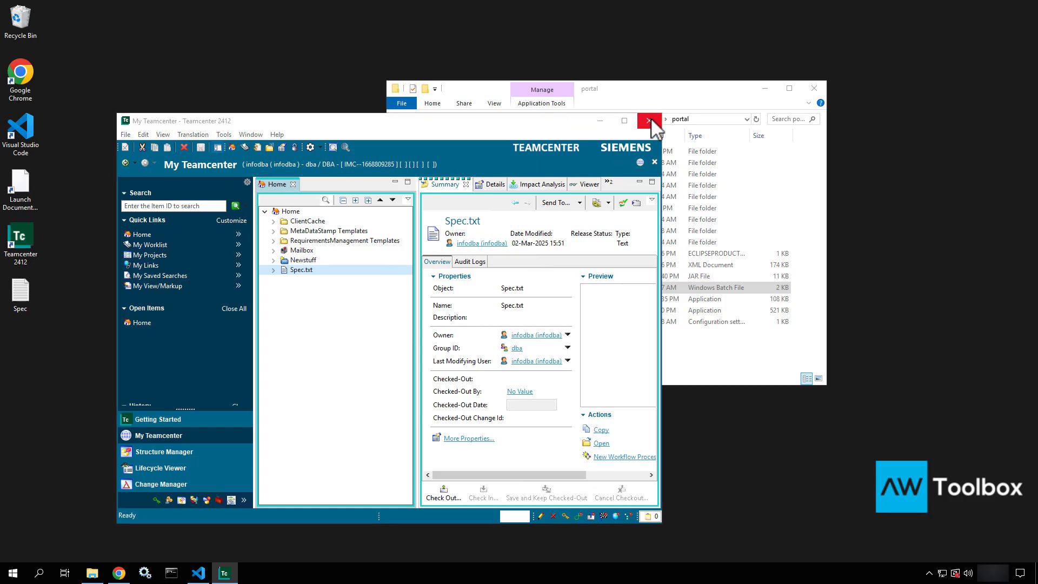
left_click(373, 331)
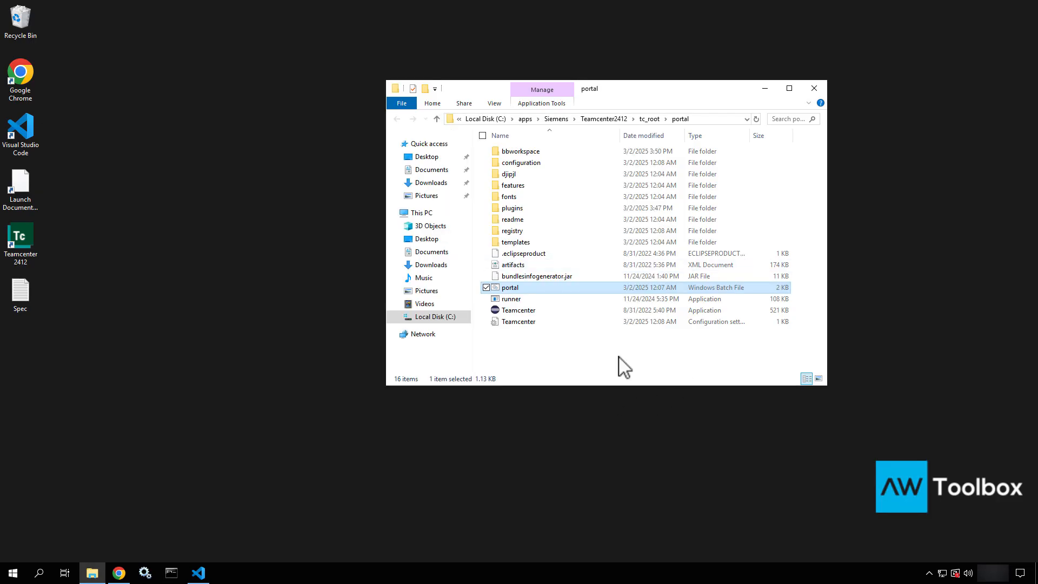
left_click(812, 88)
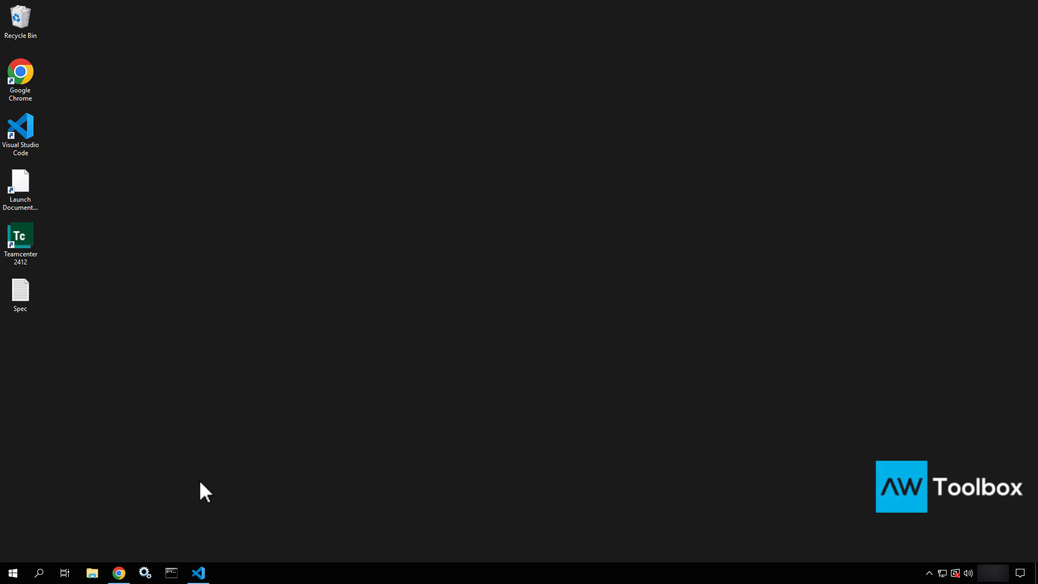
Run the Teamcenter 2412 Command Prompt from the Start menu as administrator
key("super")
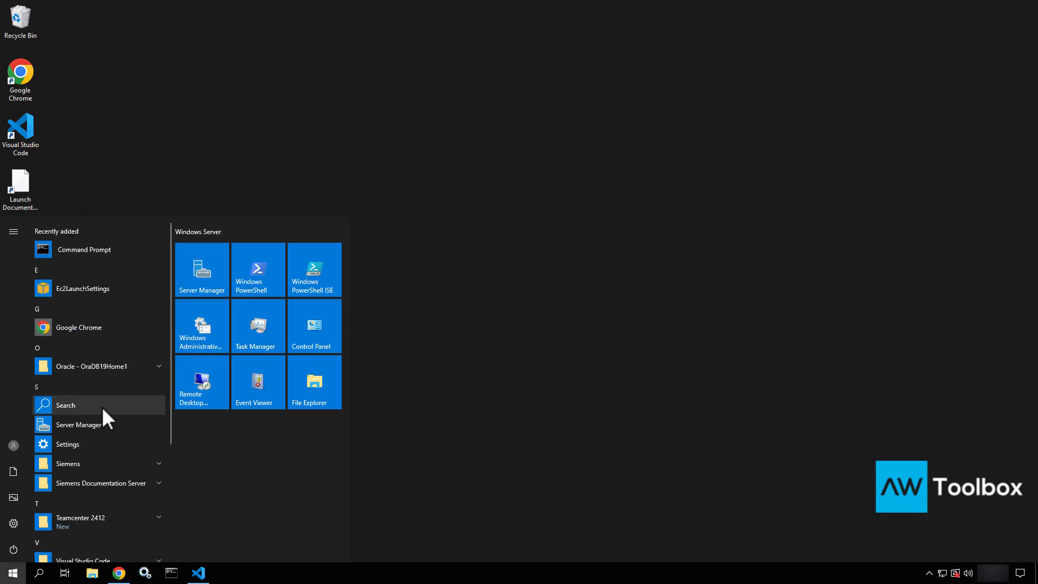
scroll(102, 406, "down", 3)
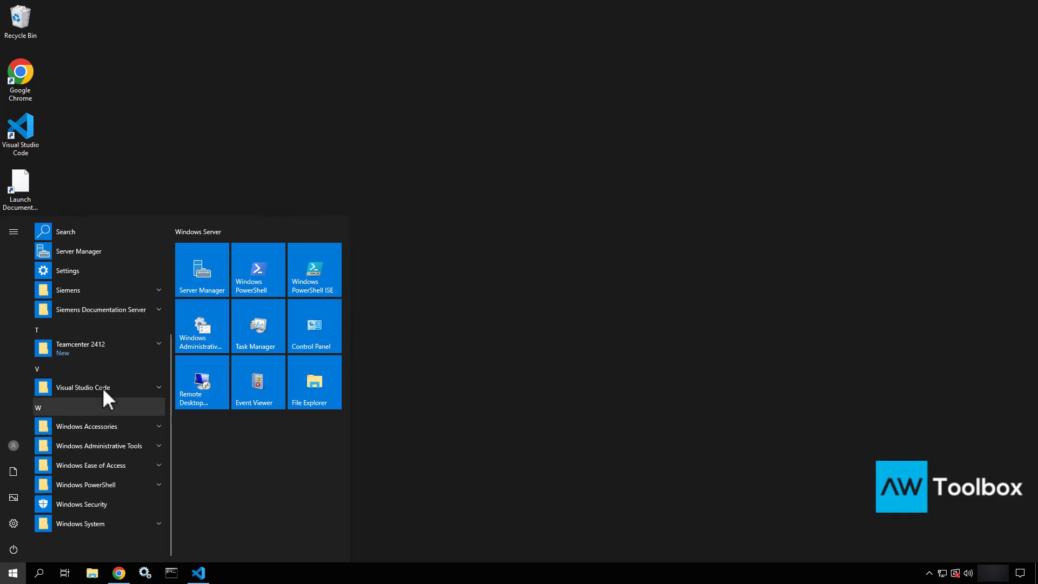
left_click(119, 346)
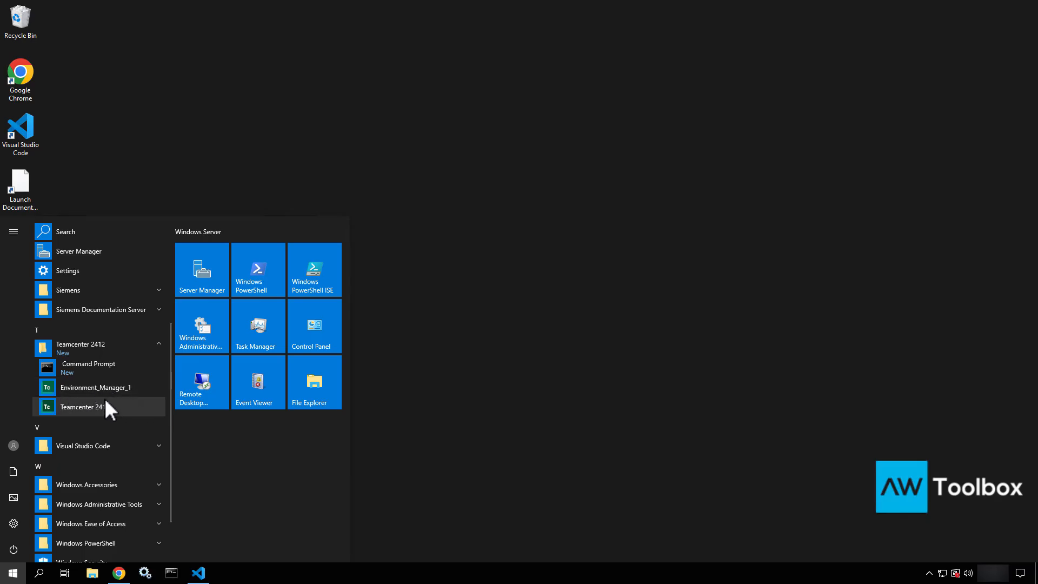
right_click(111, 368)
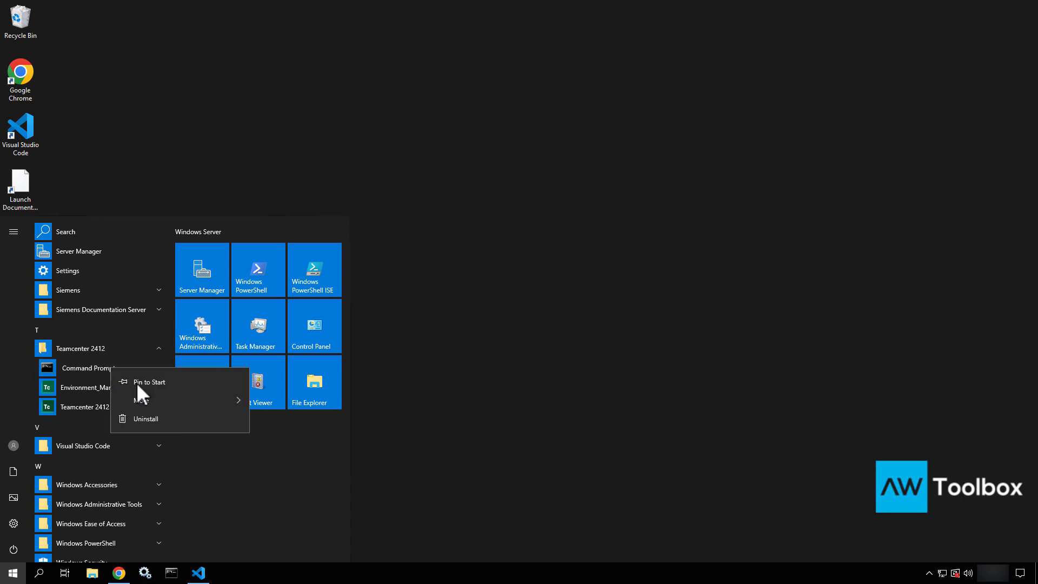
mouse_move(194, 401)
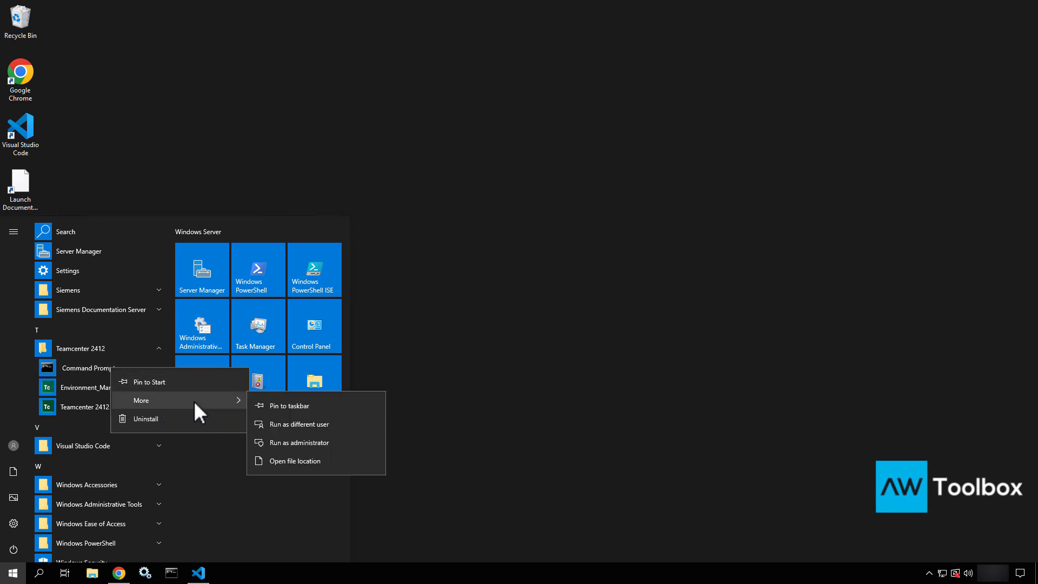
left_click(273, 437)
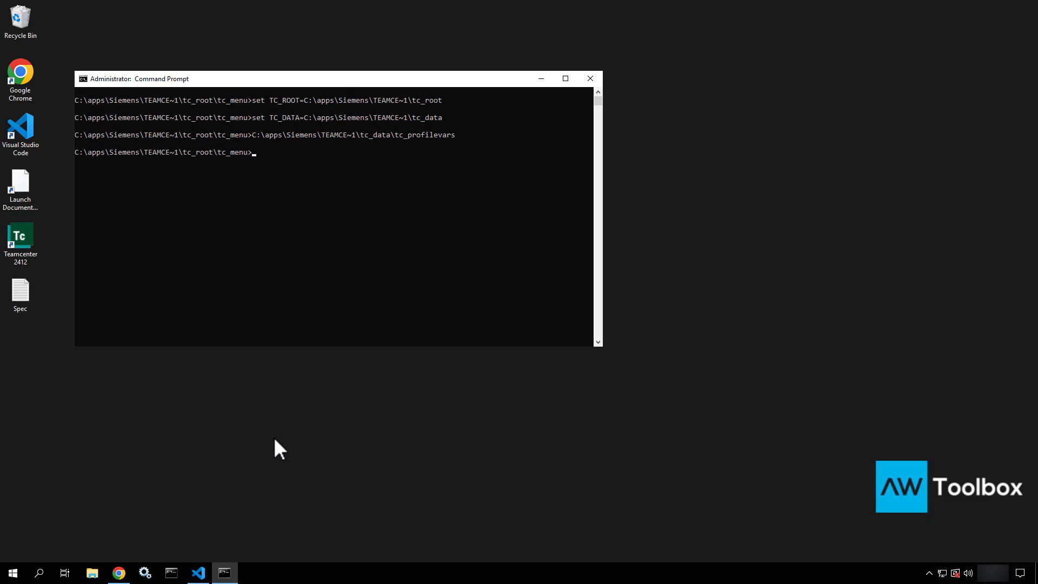
Run install -ayt and confirm it reports the Teamcenter site is already installed
type("install -ayt")
key("Return")
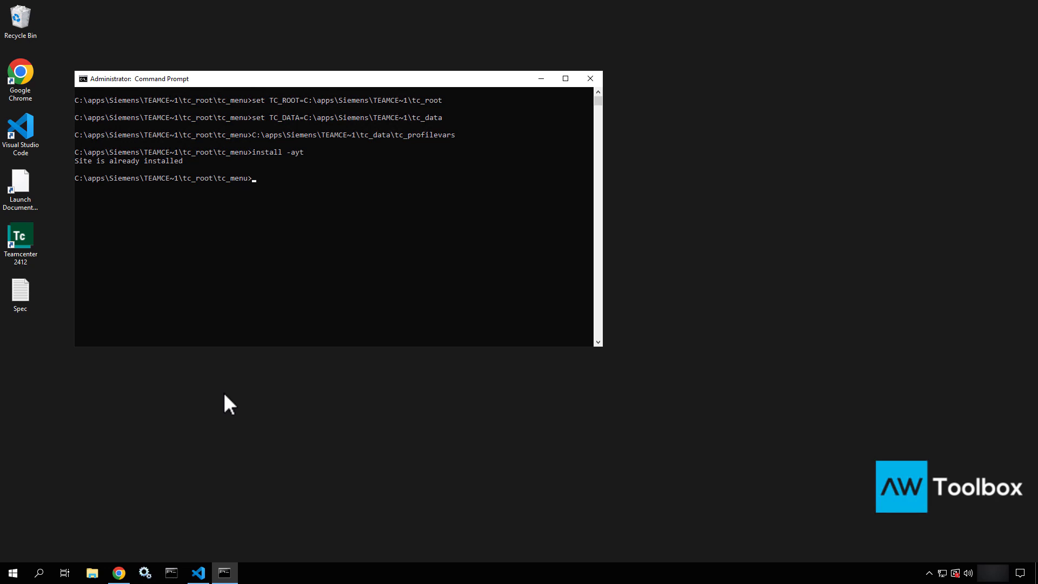
Open C:\apps\Siemens\Teamcenter2412\tc_data in a new File Explorer window
left_click(92, 572)
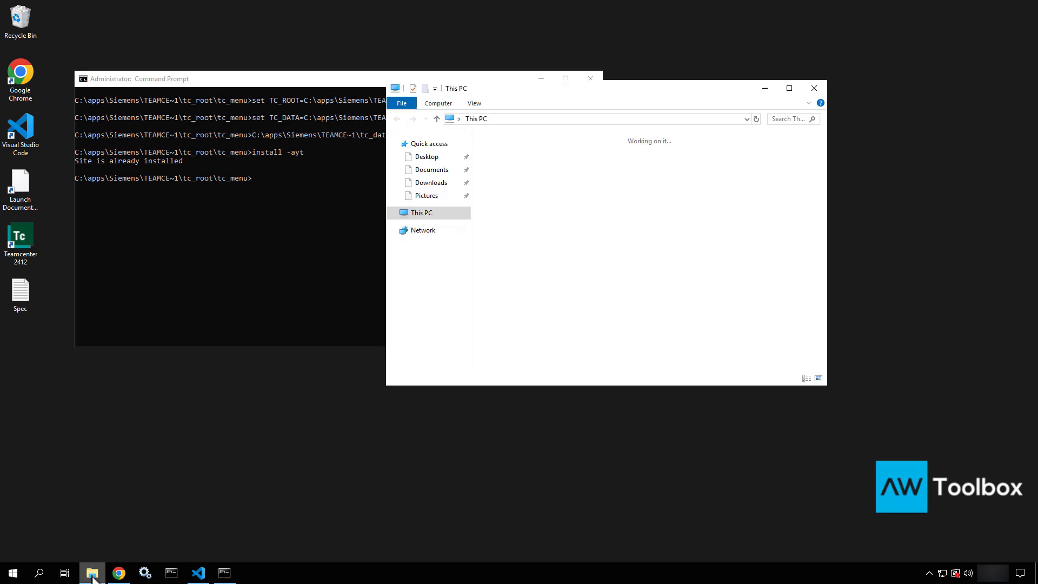
double_click(570, 303)
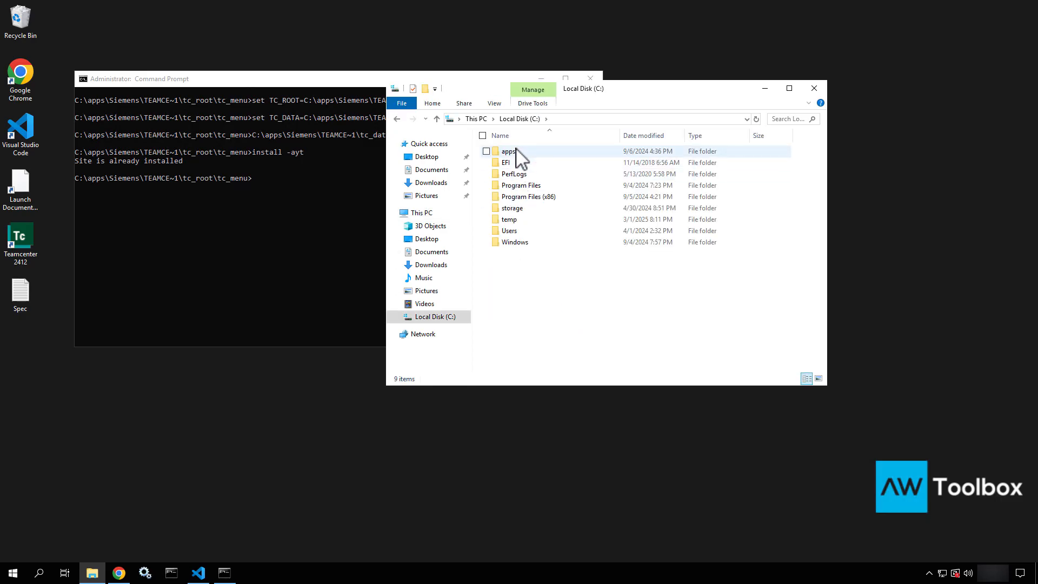
left_click(515, 153)
double_click(515, 151)
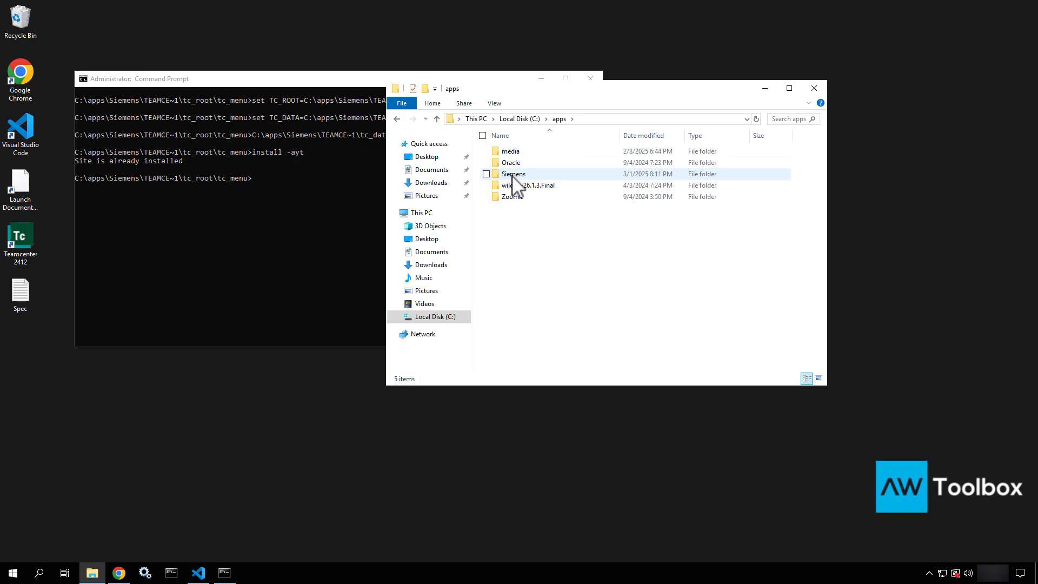
double_click(513, 174)
double_click(513, 175)
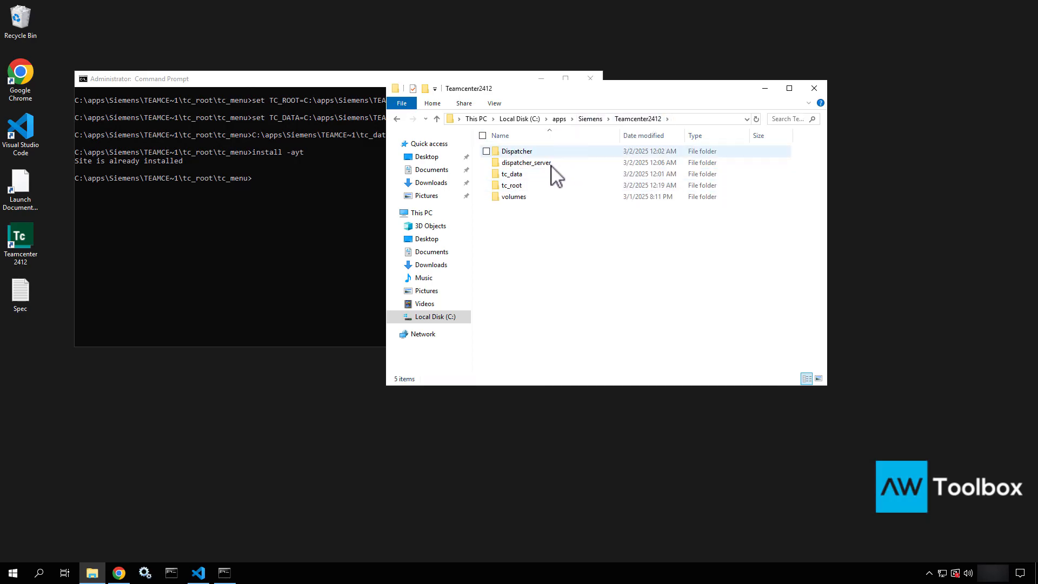
left_click(517, 178)
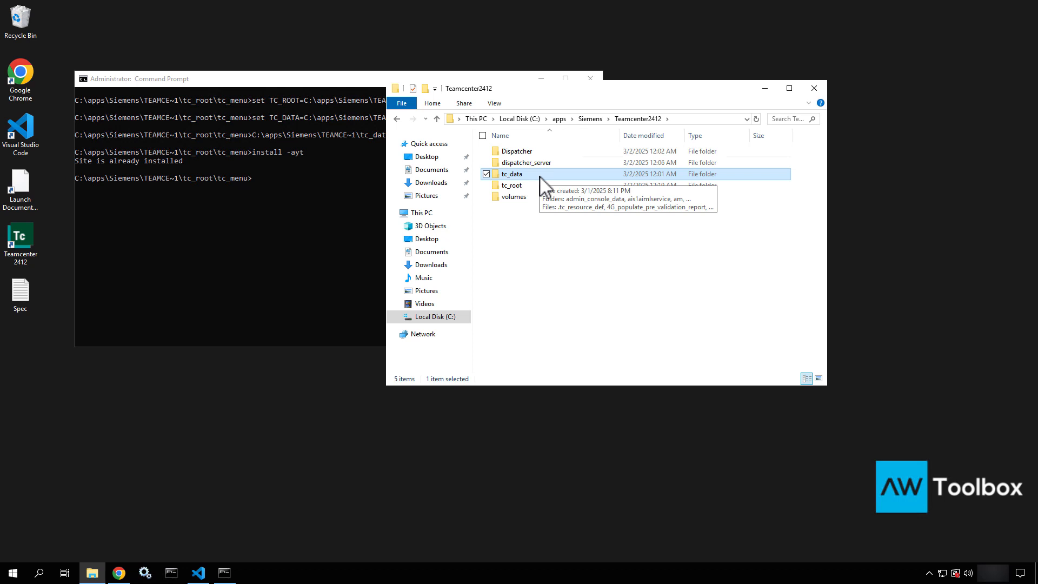
double_click(539, 174)
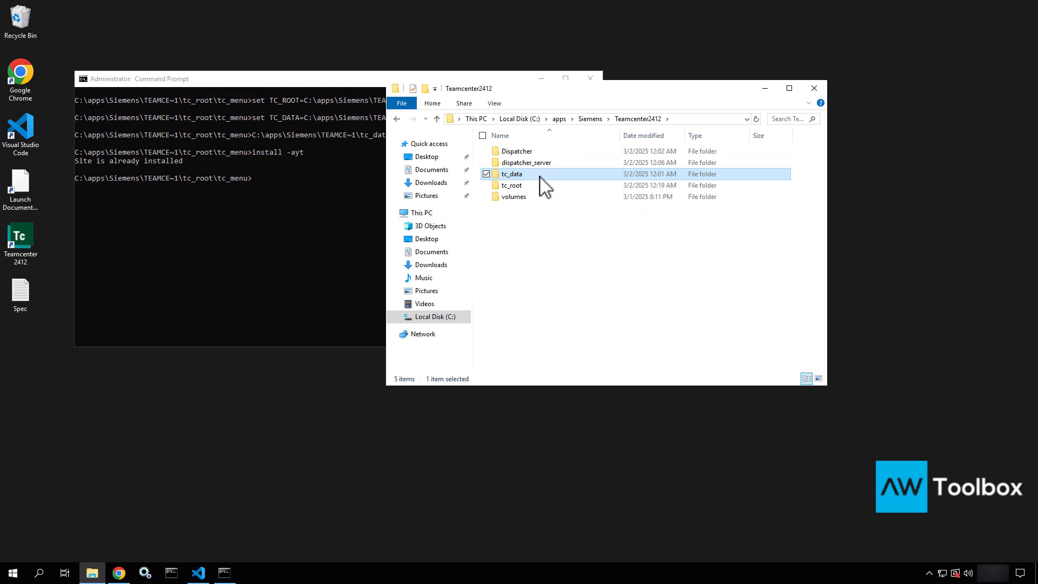
Locate the tc_profilevars batch file and show its context menu
scroll(542, 186, "down", 5)
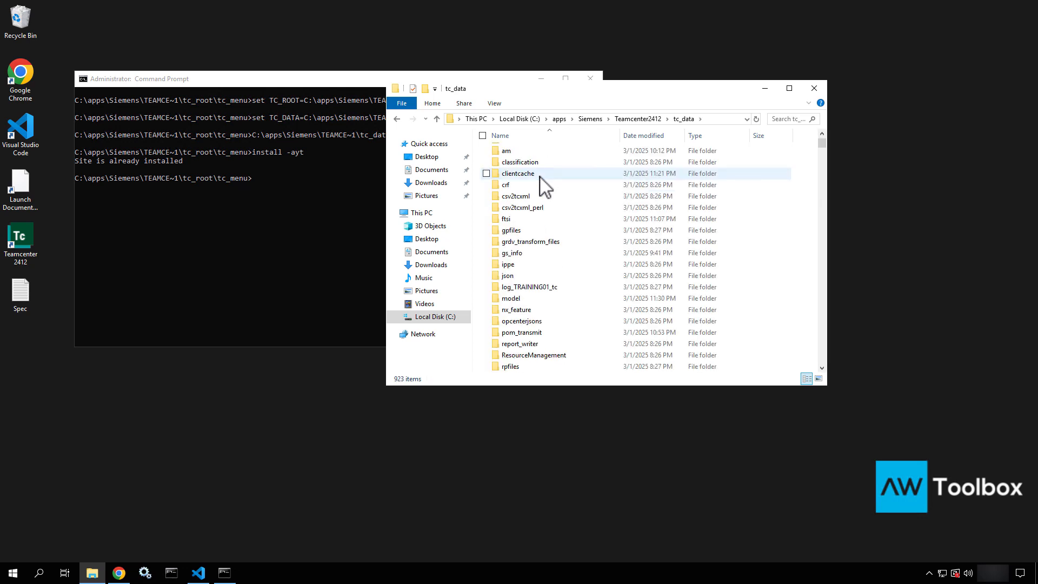
scroll(542, 185, "down", 3)
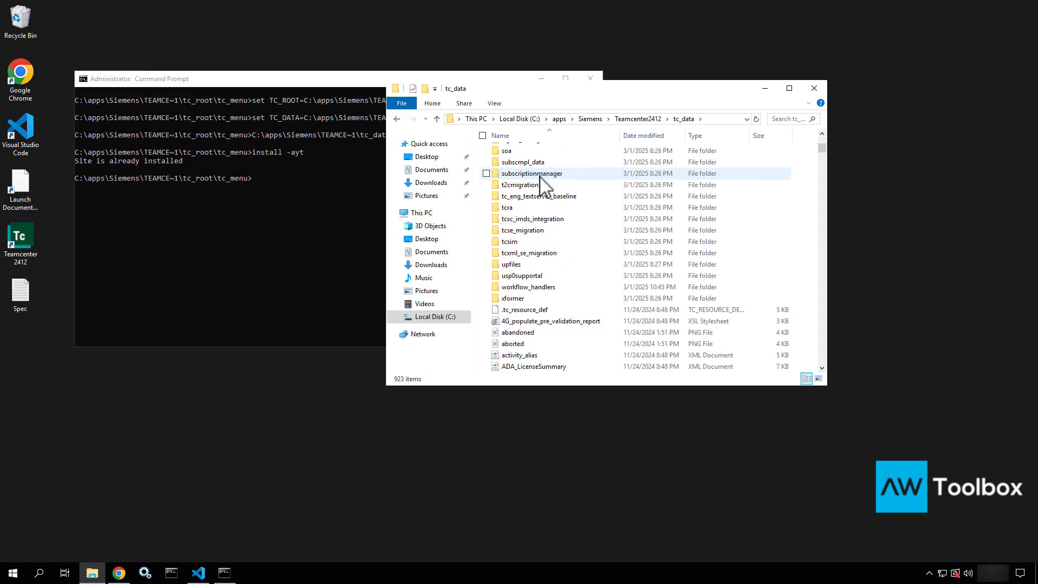
left_click(518, 311)
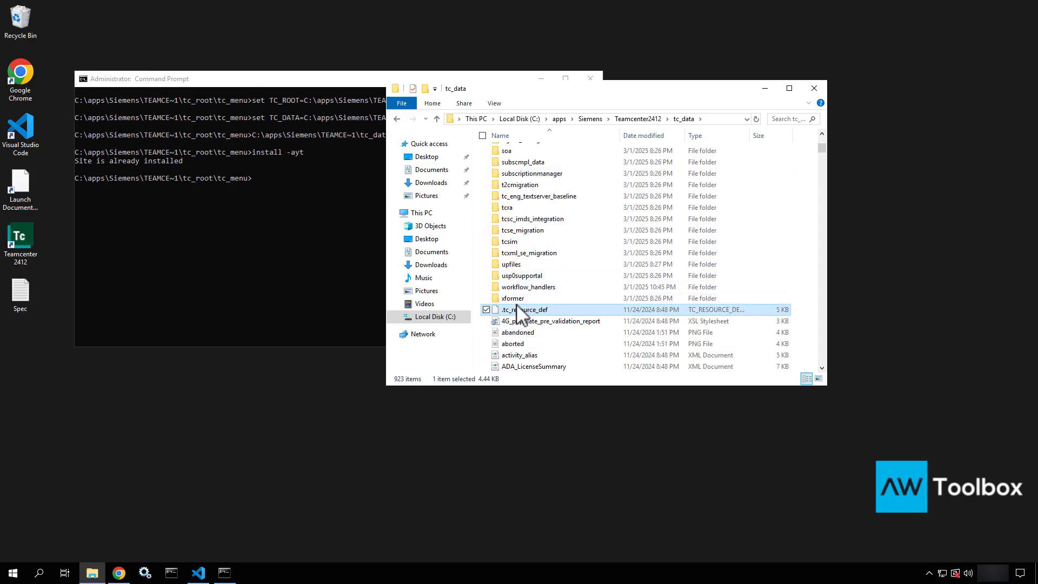
key("t")
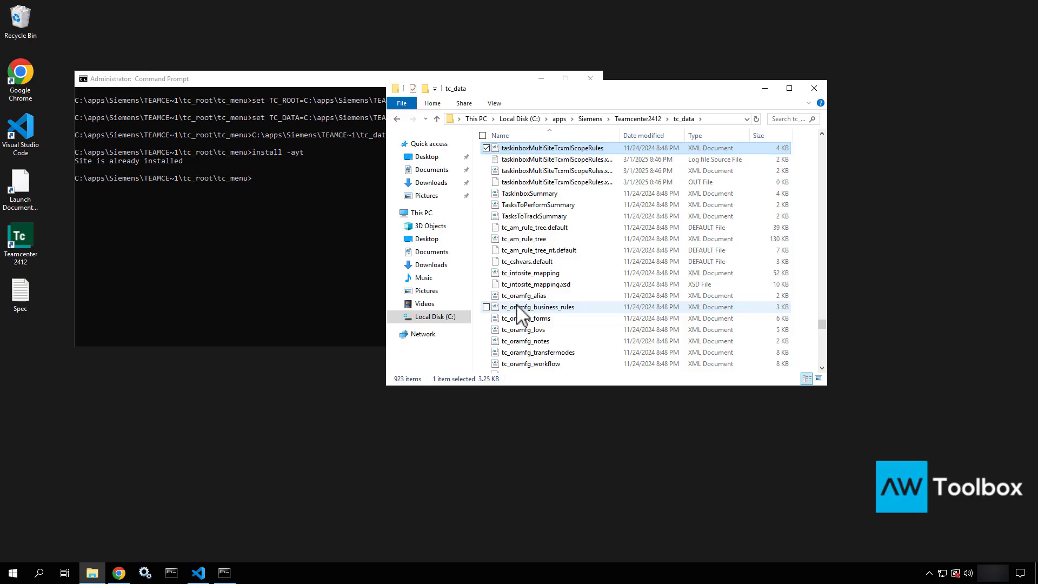
scroll(516, 308, "down", 2)
left_click(517, 332)
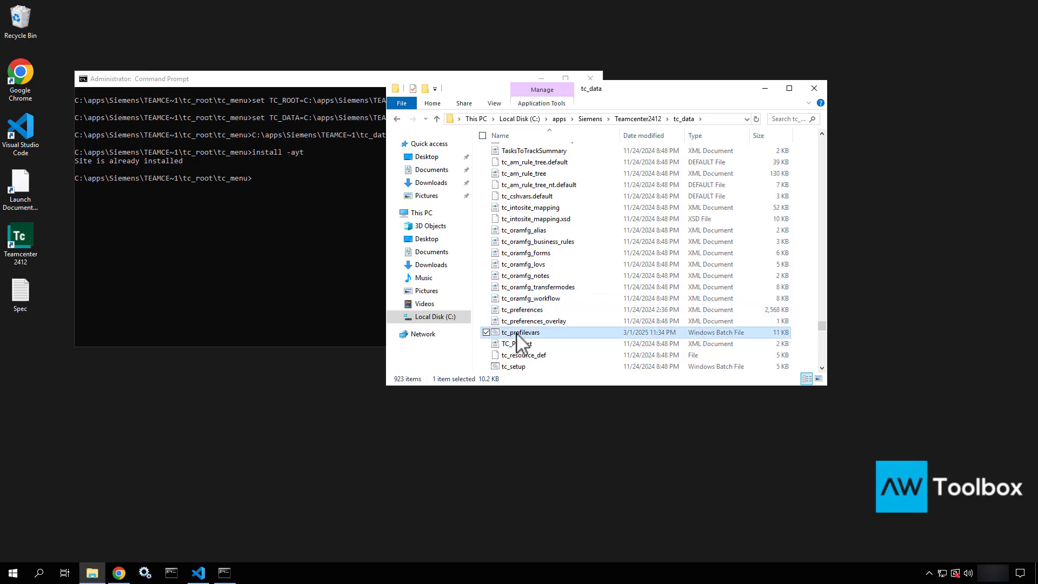
right_click(517, 341)
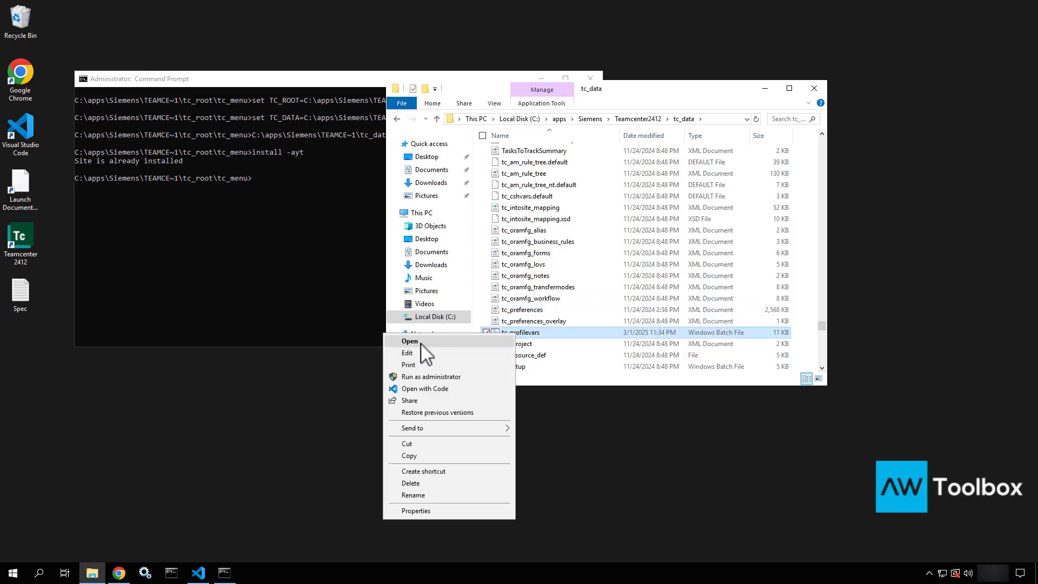
Open tc_profilevars.bat in Visual Studio Code and review it, marking the ORACLE_SID=tc line
left_click(414, 387)
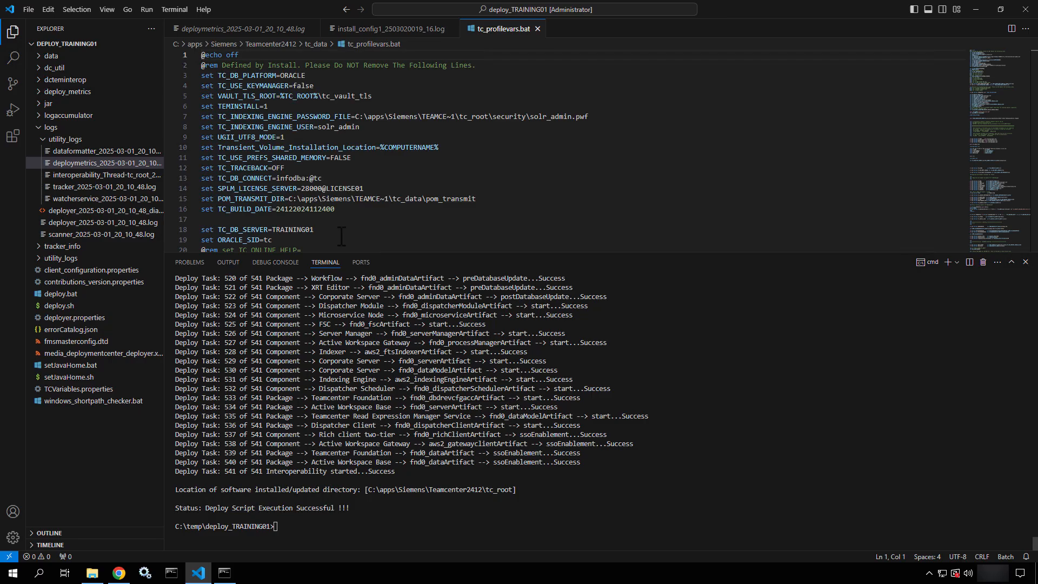
scroll(336, 186, "down", 2)
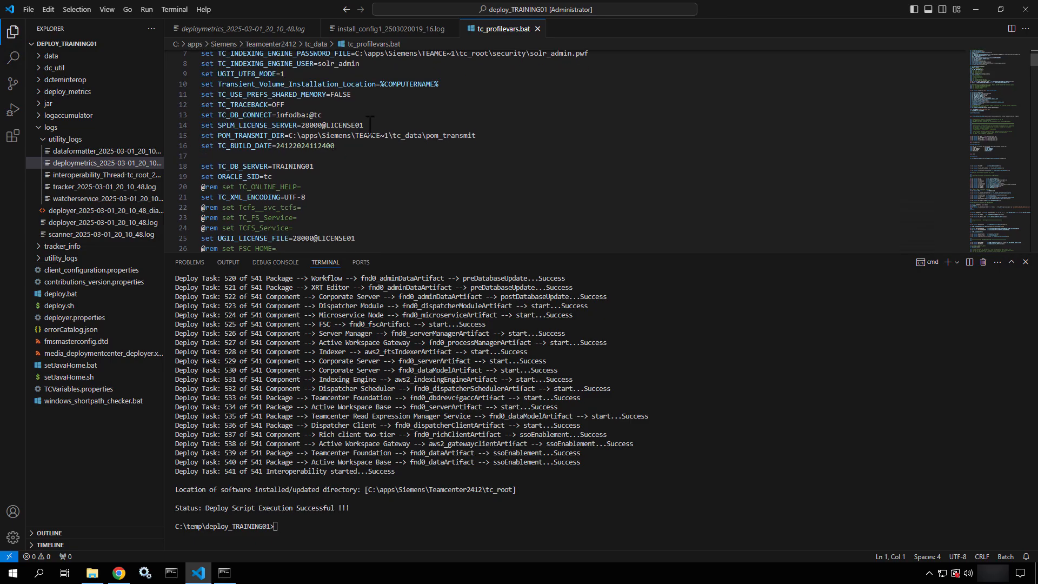
scroll(370, 124, "down", 1)
left_click_drag(314, 139, 191, 141)
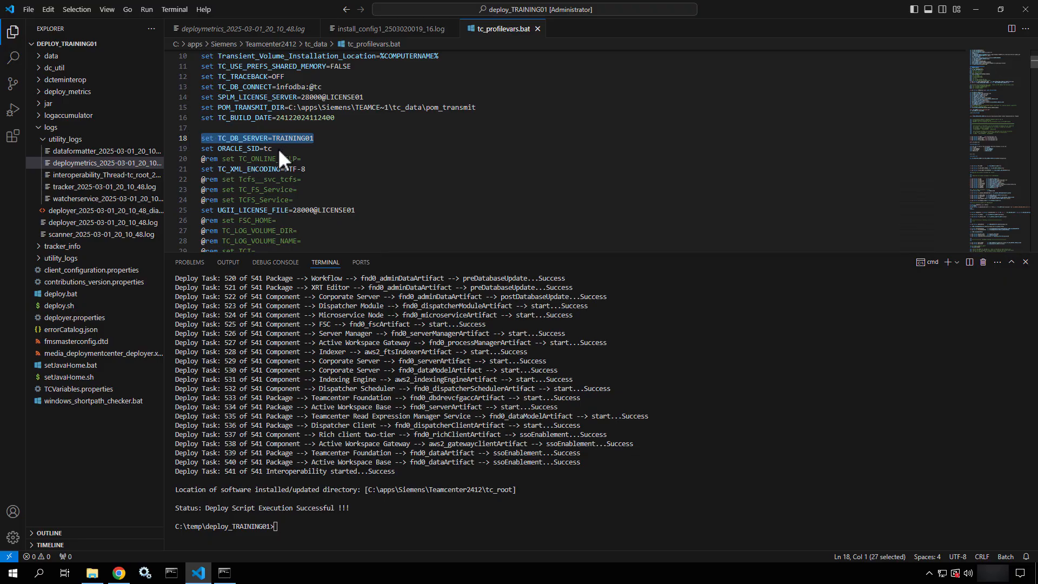
left_click_drag(277, 148, 183, 150)
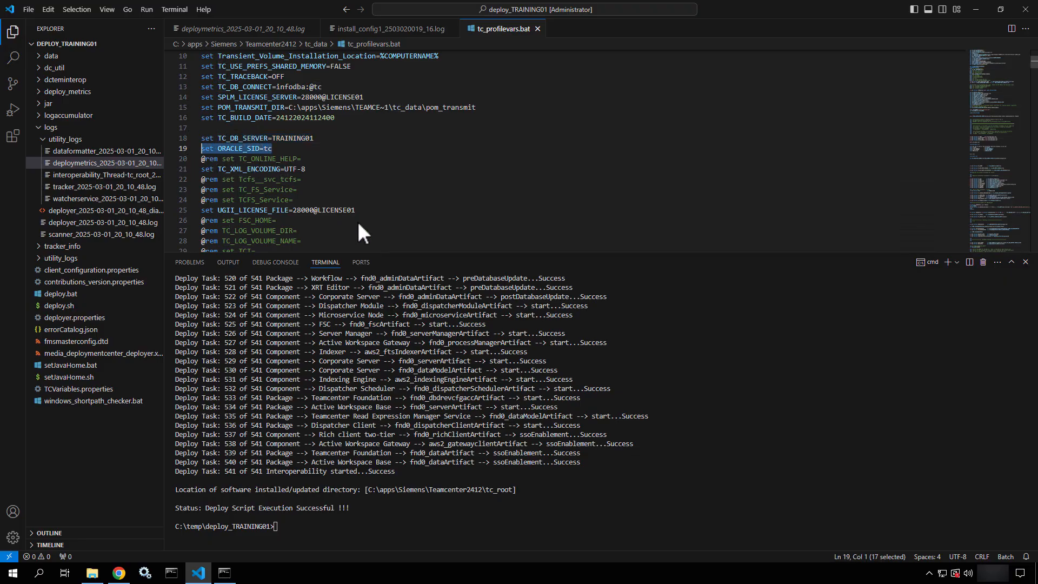
scroll(357, 222, "down", 3)
scroll(357, 222, "up", 4)
scroll(358, 223, "up", 3)
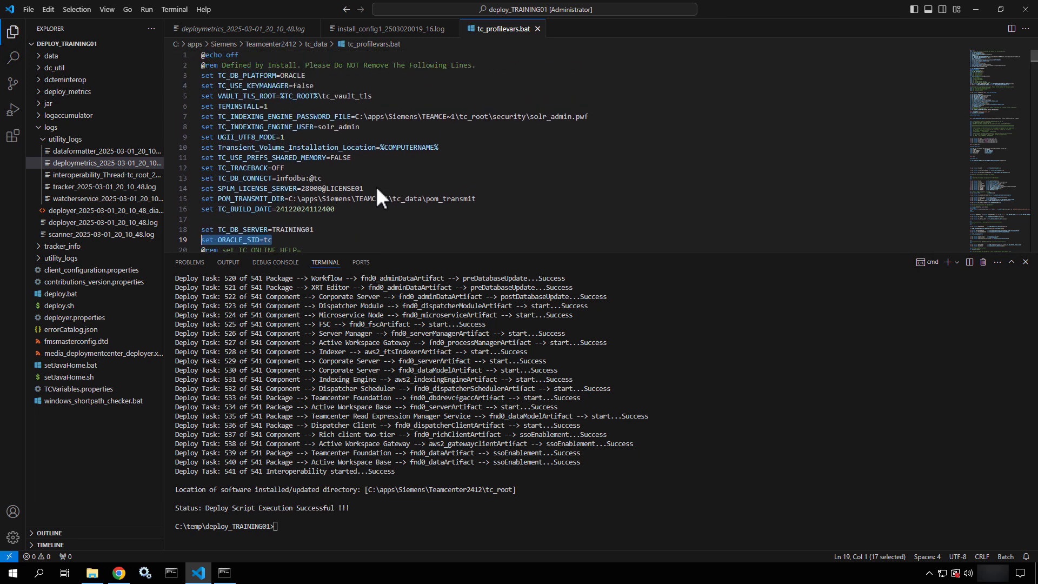
scroll(376, 189, "down", 3)
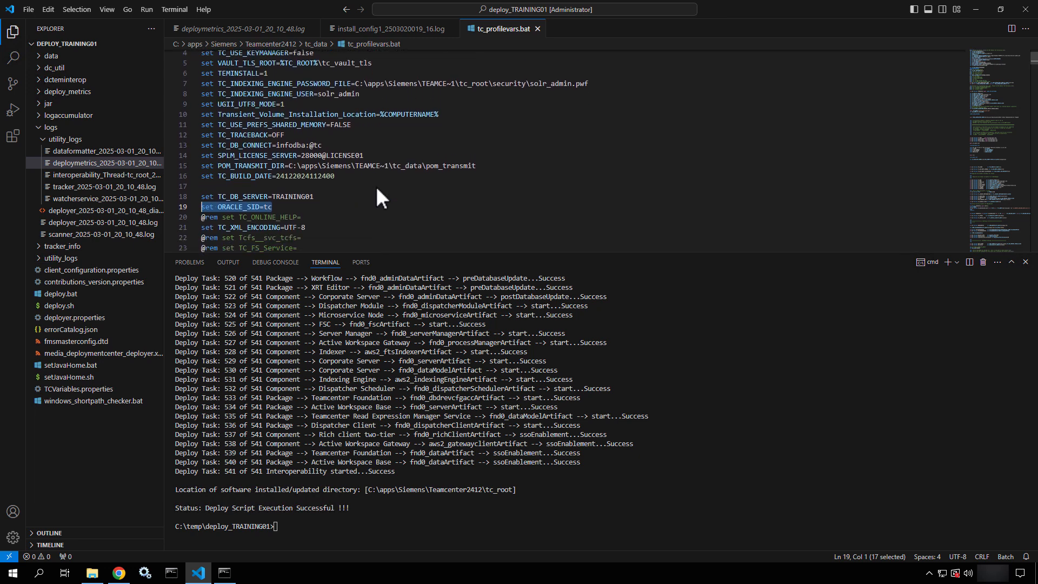
scroll(377, 189, "down", 6)
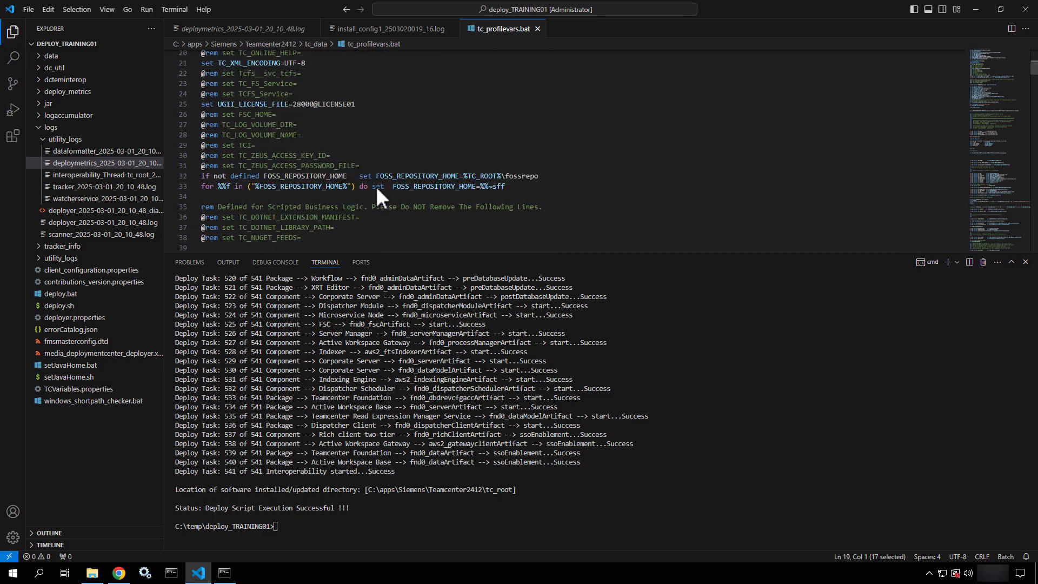
scroll(376, 189, "down", 9)
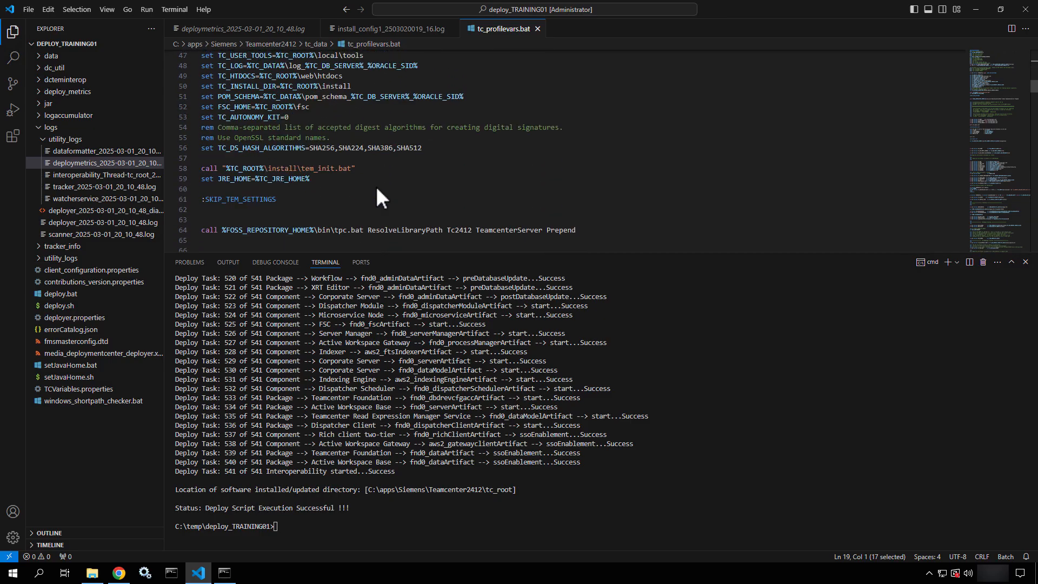
scroll(377, 189, "down", 10)
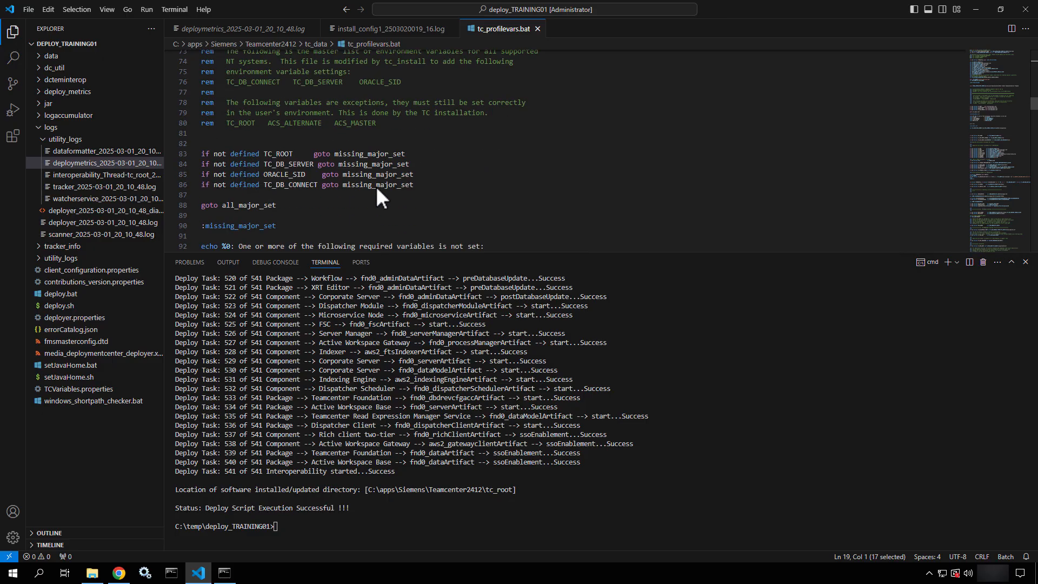
scroll(376, 189, "down", 3)
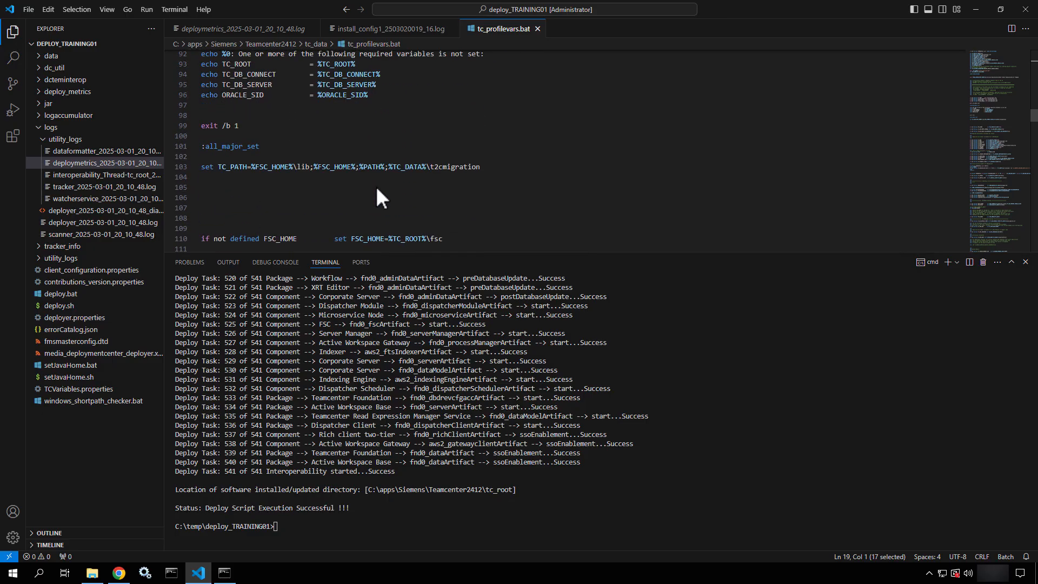
Search the file for TC_DB_C and select the set TC_DB_CONNECT line 13
key("ctrl+f")
type("TC")
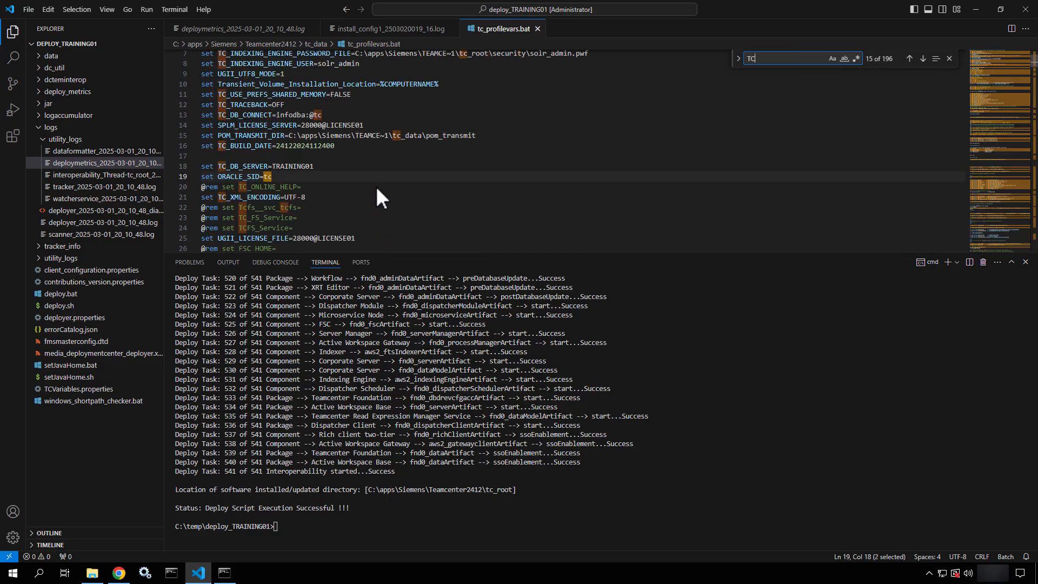
type("_DB")
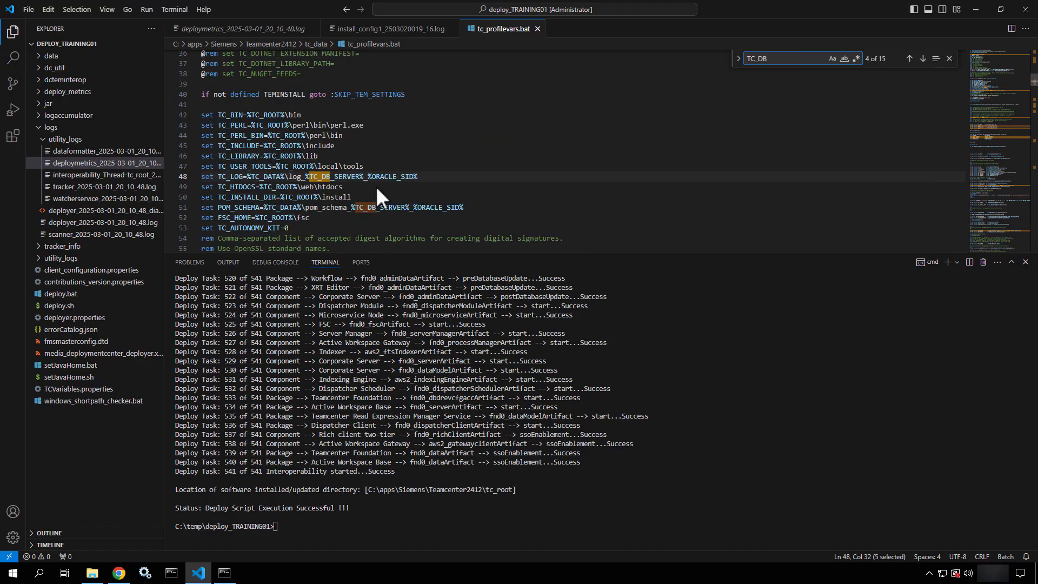
type("_C")
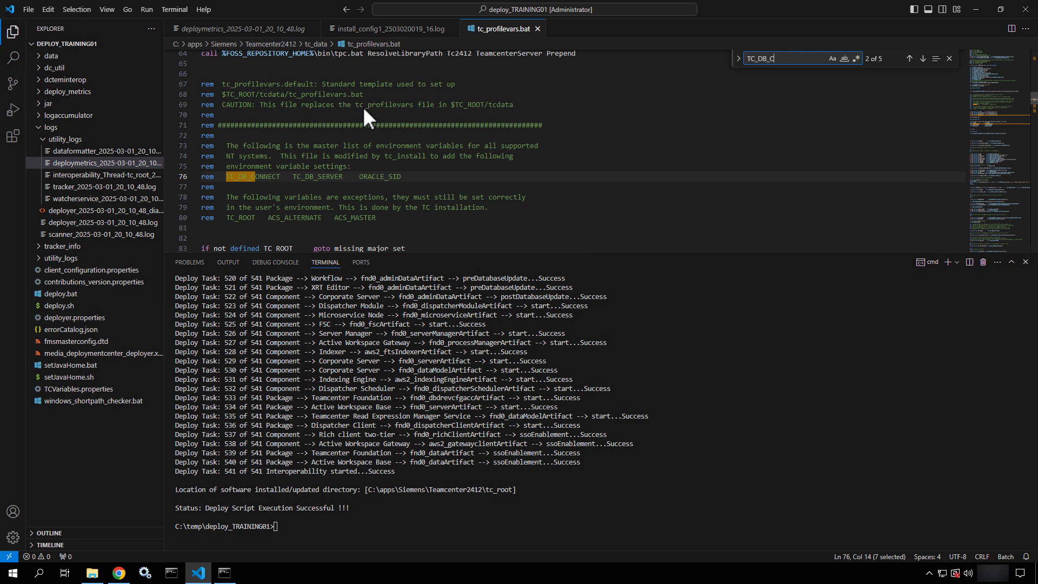
left_click_drag(362, 106, 414, 115)
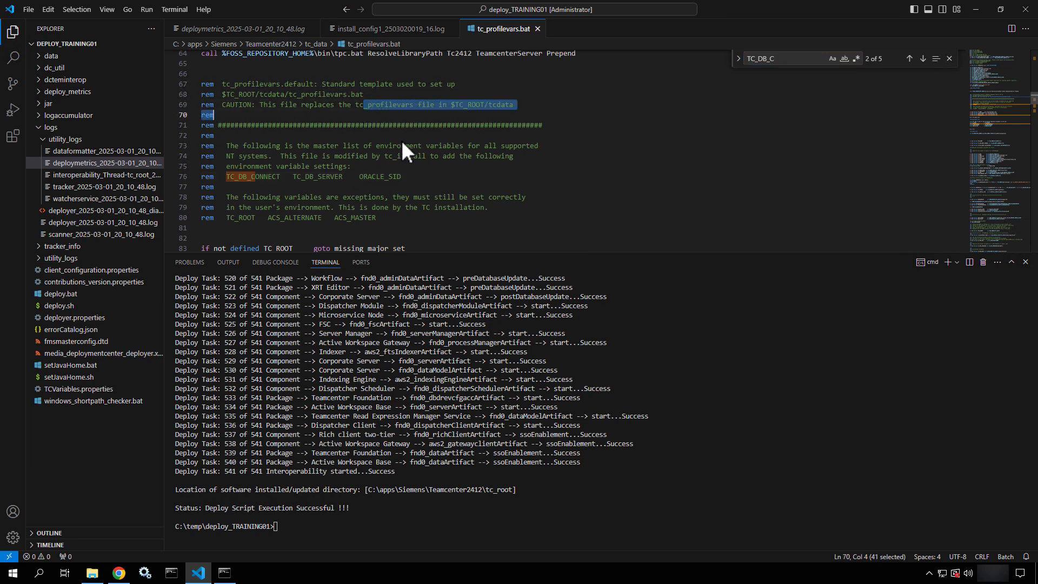
scroll(395, 171, "up", 7)
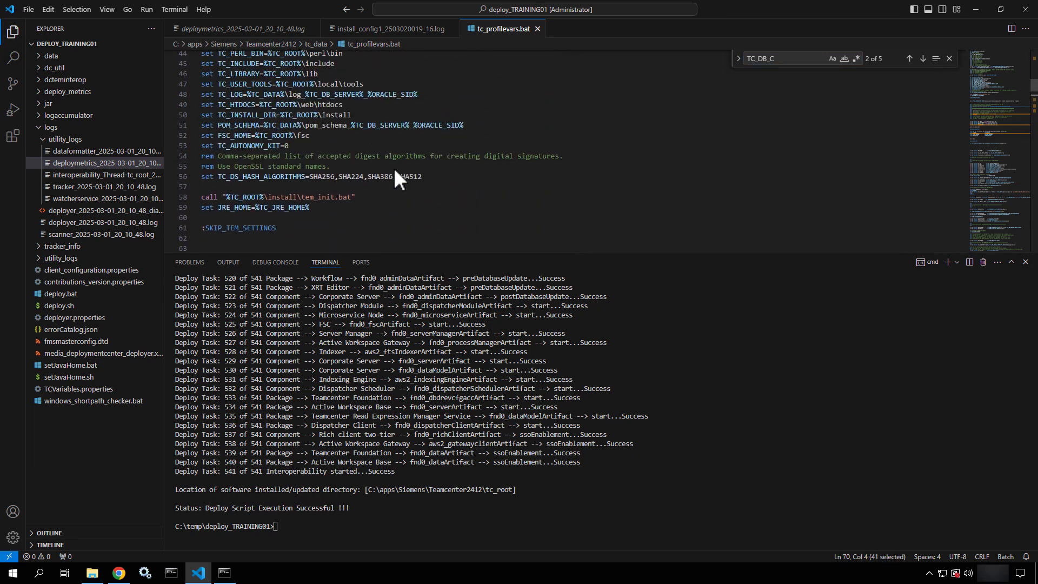
scroll(395, 171, "up", 8)
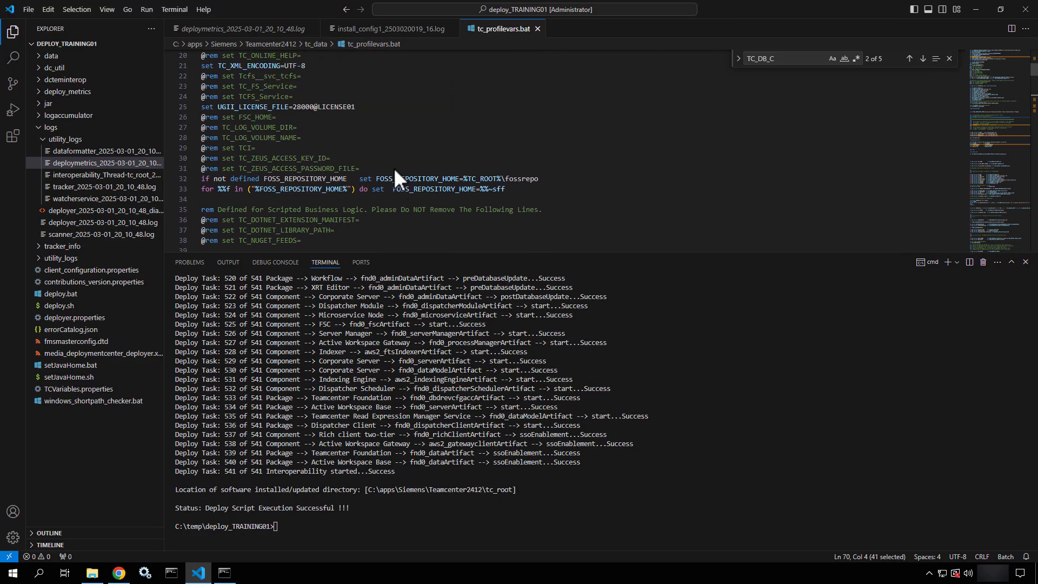
scroll(395, 170, "up", 6)
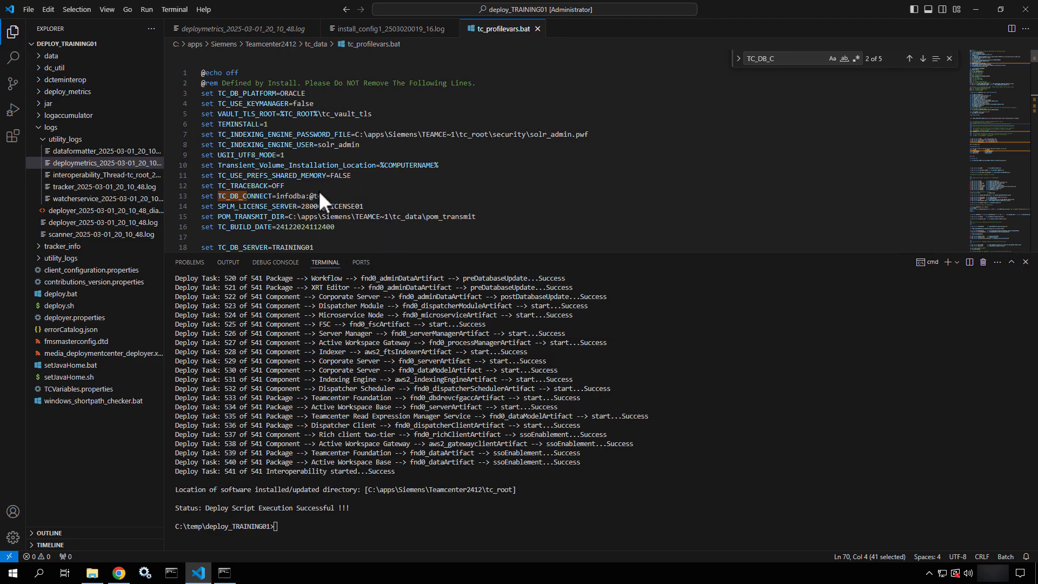
left_click_drag(329, 196, 196, 194)
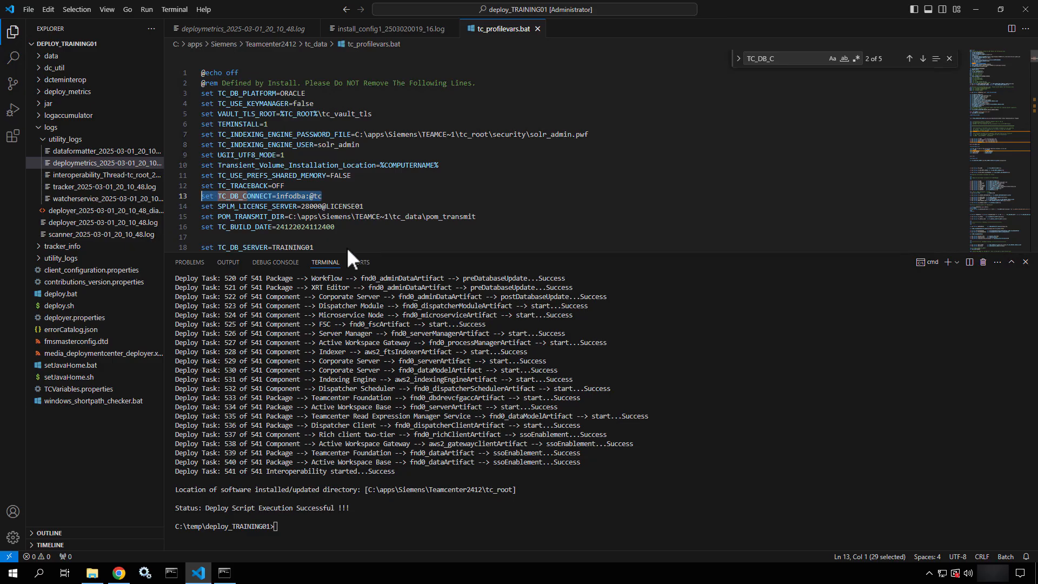
Run list_users with the admin credentials and -g=dba, then erase the partial follow-up command
left_click(218, 577)
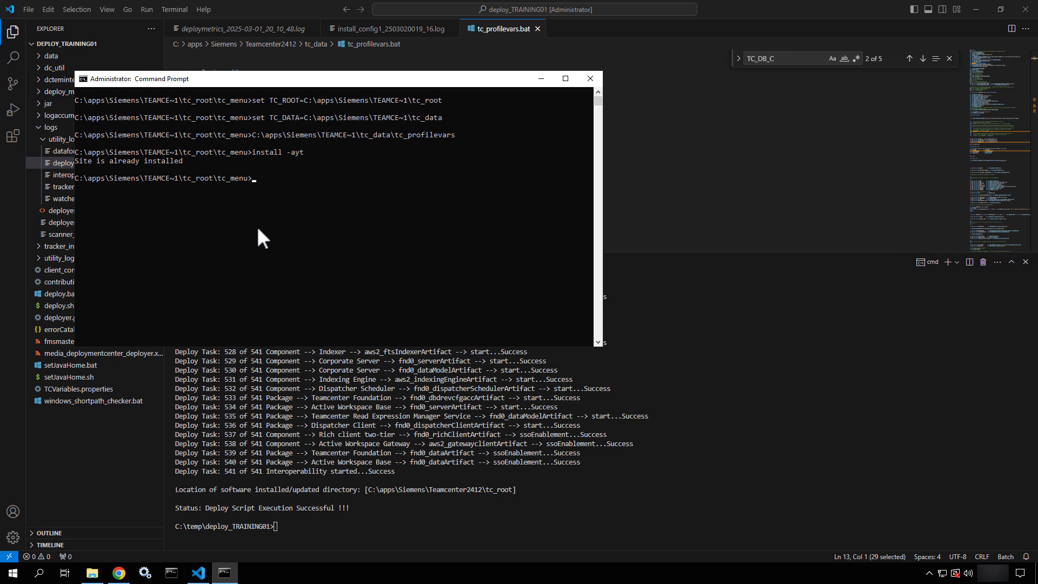
type("list ")
type("users -u=infodba -p=infodba -g=dba")
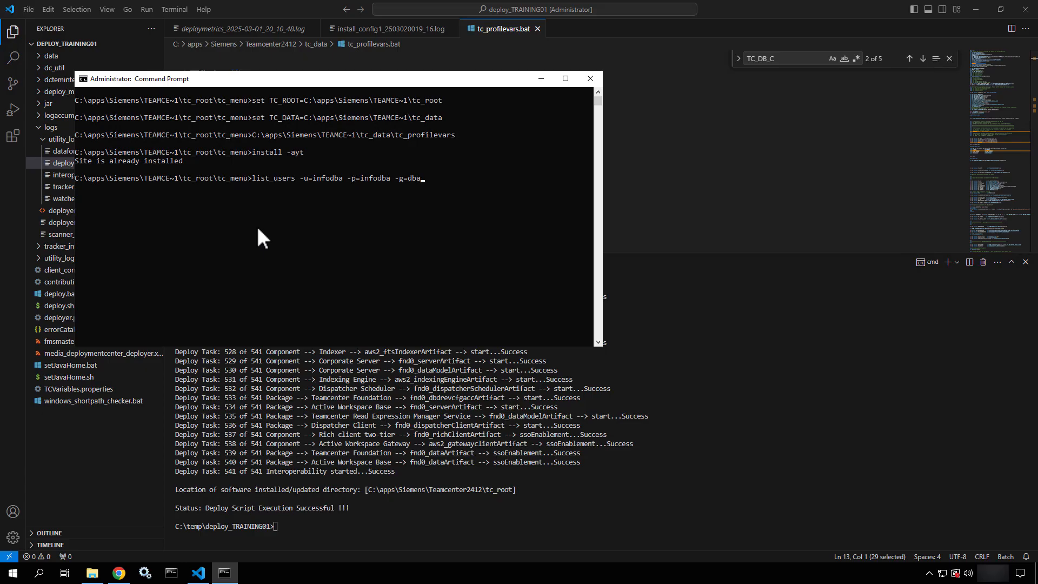
key("Return")
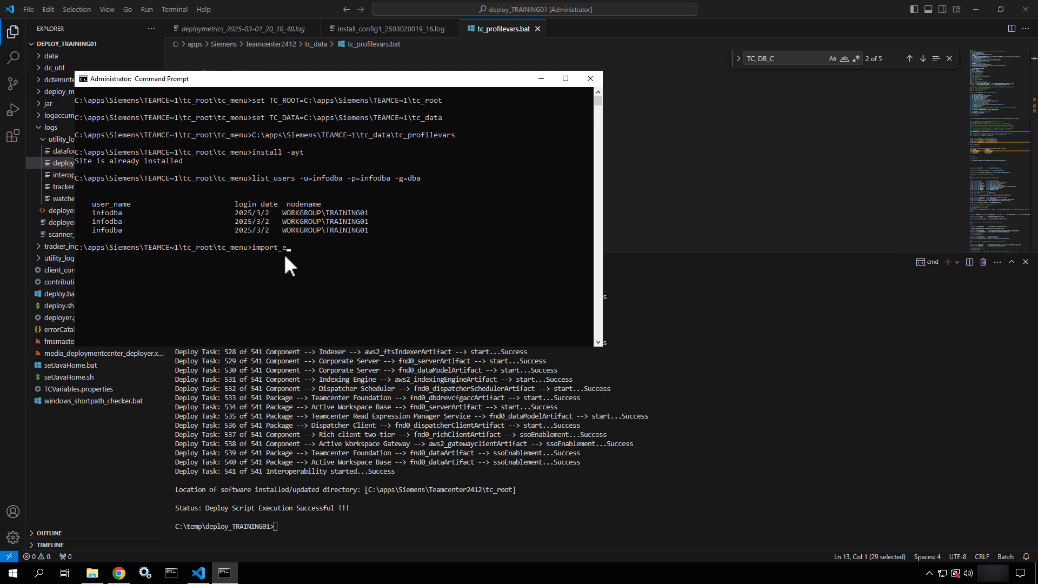
type("_reports")
key("BackSpace")
key("BackSpace")
key("BackSpace")
key("BackSpace")
key("BackSpace")
key("BackSpace")
key("BackSpace")
key("BackSpace")
key("BackSpace")
key("BackSpace")
key("BackSpace")
key("BackSpace")
key("BackSpace")
key("BackSpace")
key("BackSpace")
Close the Command Prompt, clear the line 13 selection, and minimize Visual Studio Code
left_click(590, 78)
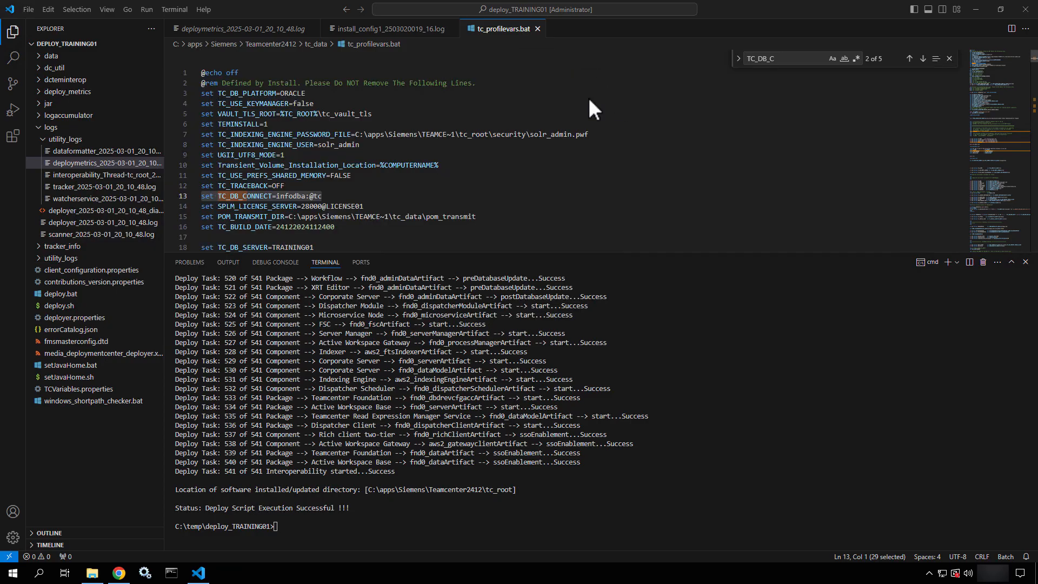
left_click(329, 193)
left_click_drag(330, 193, 187, 196)
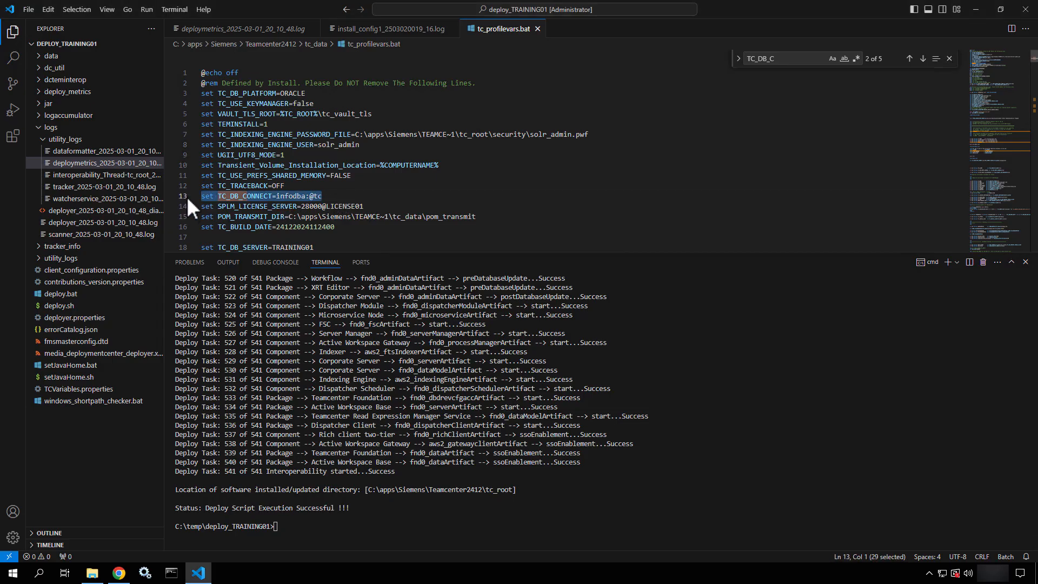
left_click(976, 5)
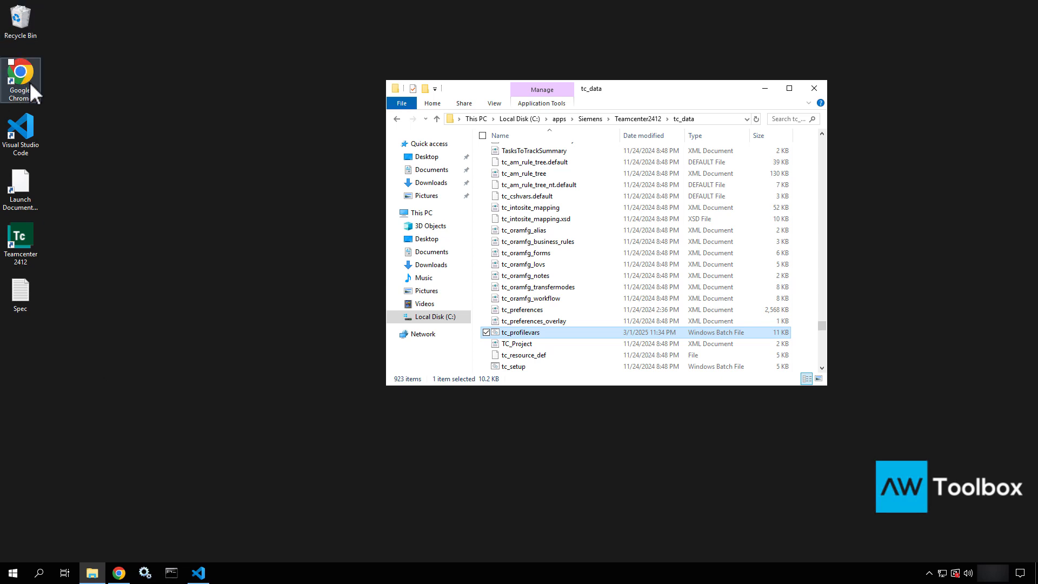
Minimize the tc_data folder and load training01:3000 in Google Chrome
left_click(764, 88)
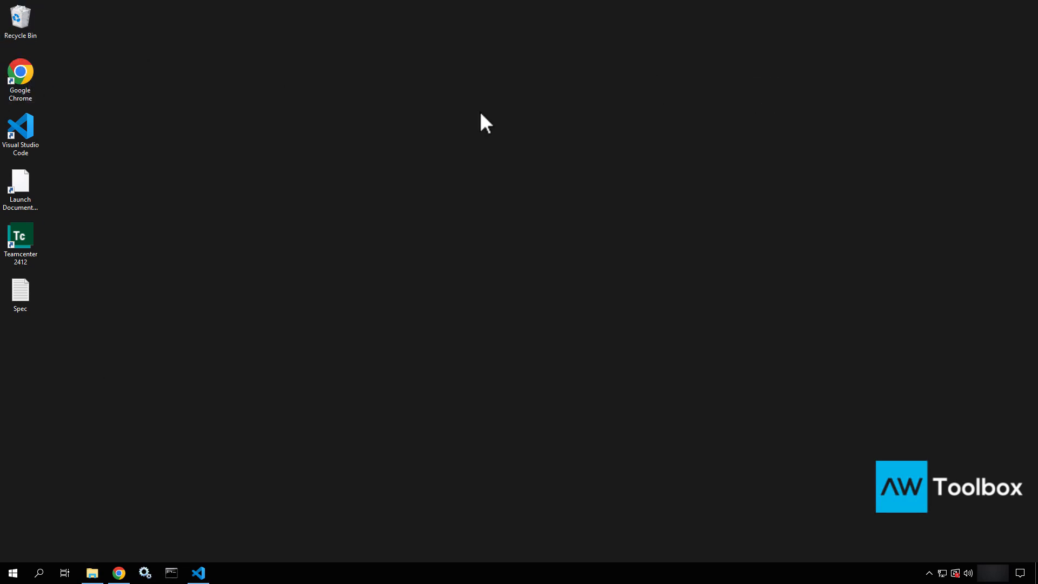
double_click(28, 86)
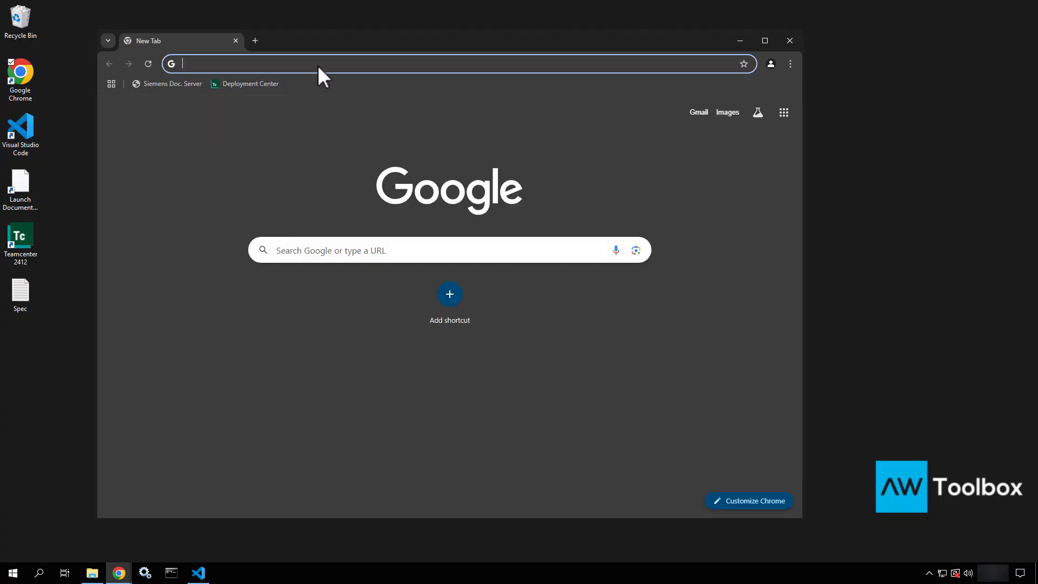
type("training")
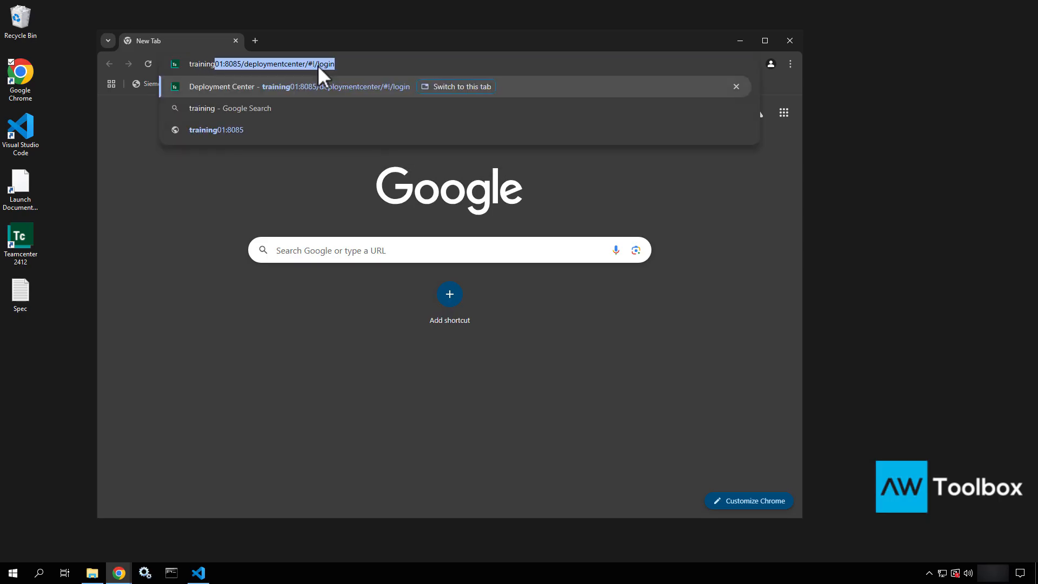
type("01:3000")
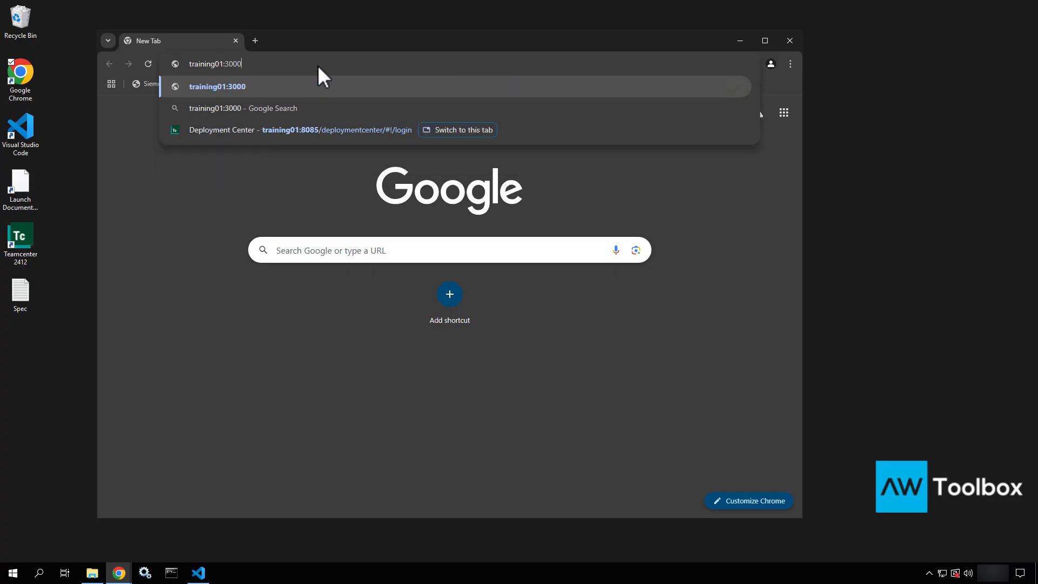
key("Return")
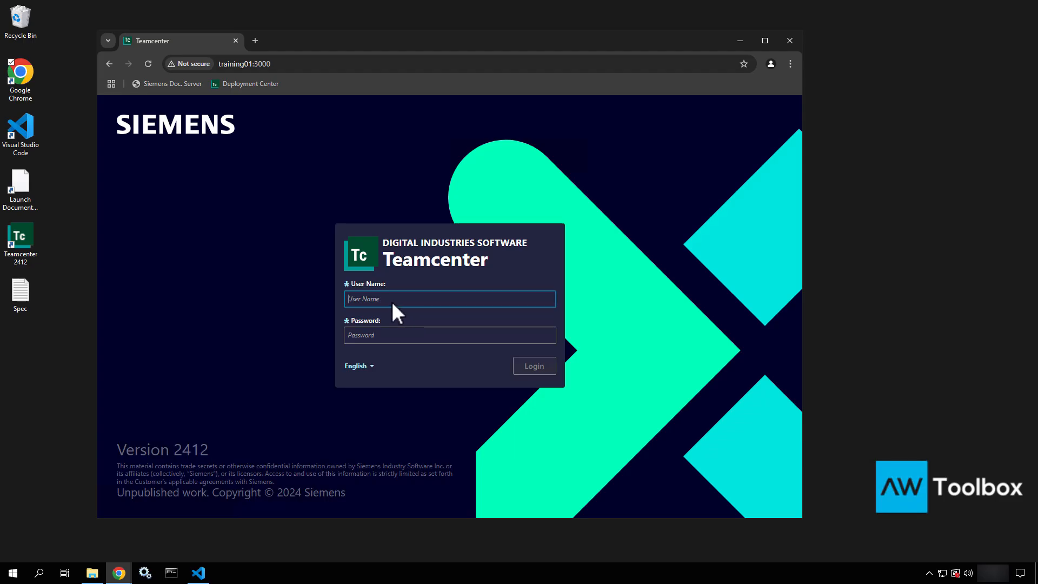
Log in with the admin user name and password, getting a 404 error
type("infodba")
key("Tab")
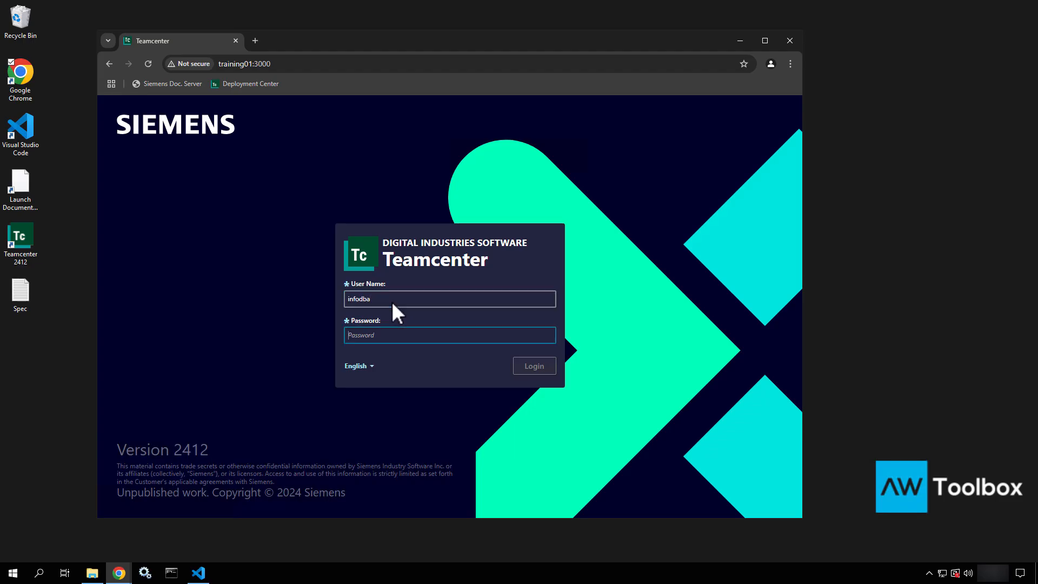
type("infodba")
key("Return")
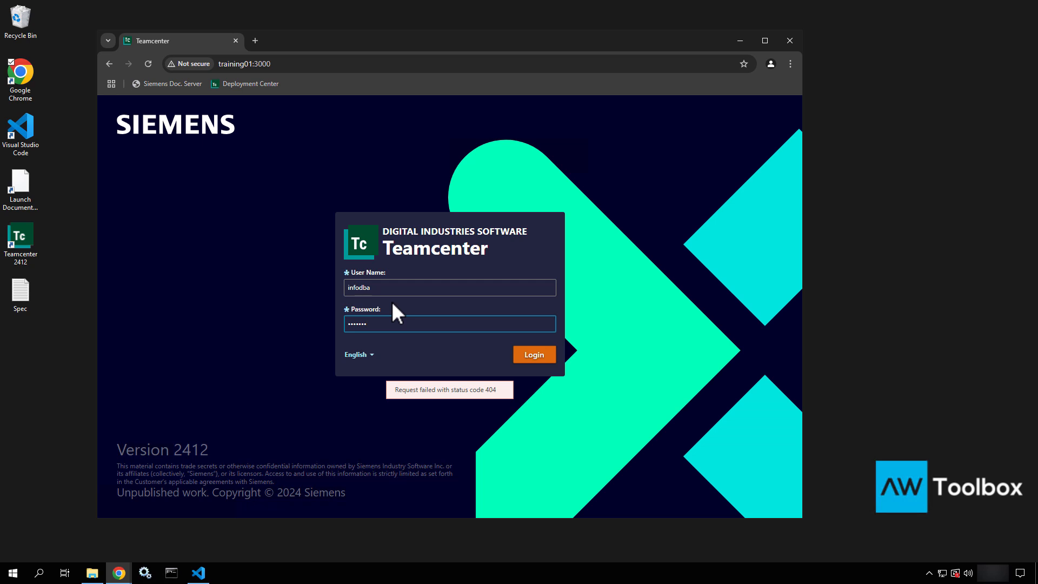
left_click(497, 390)
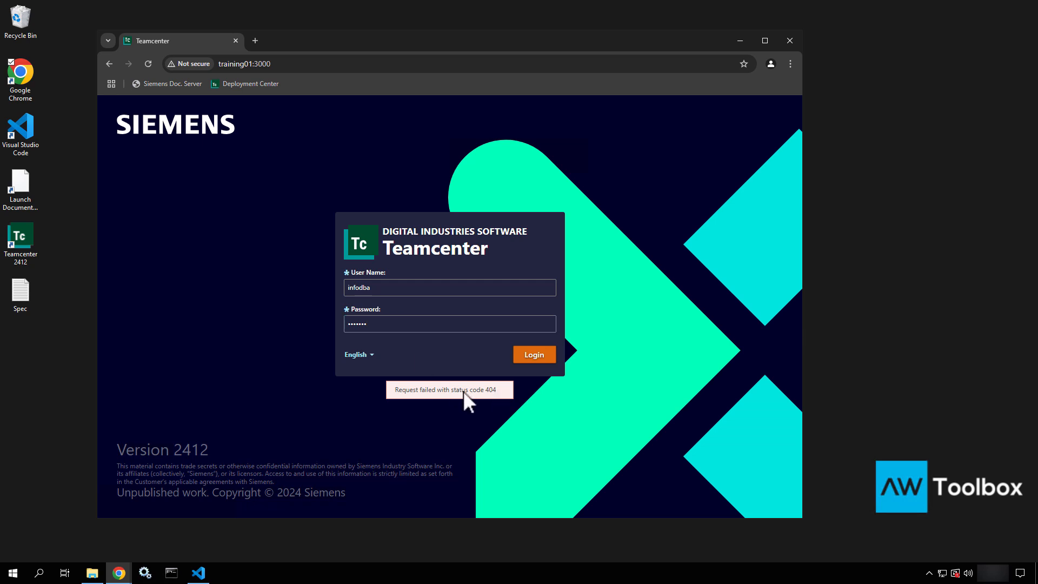
left_click(655, 397)
Open Services and check the Teamcenter AM Read Expression Manager and Dispatcher services
left_click(144, 575)
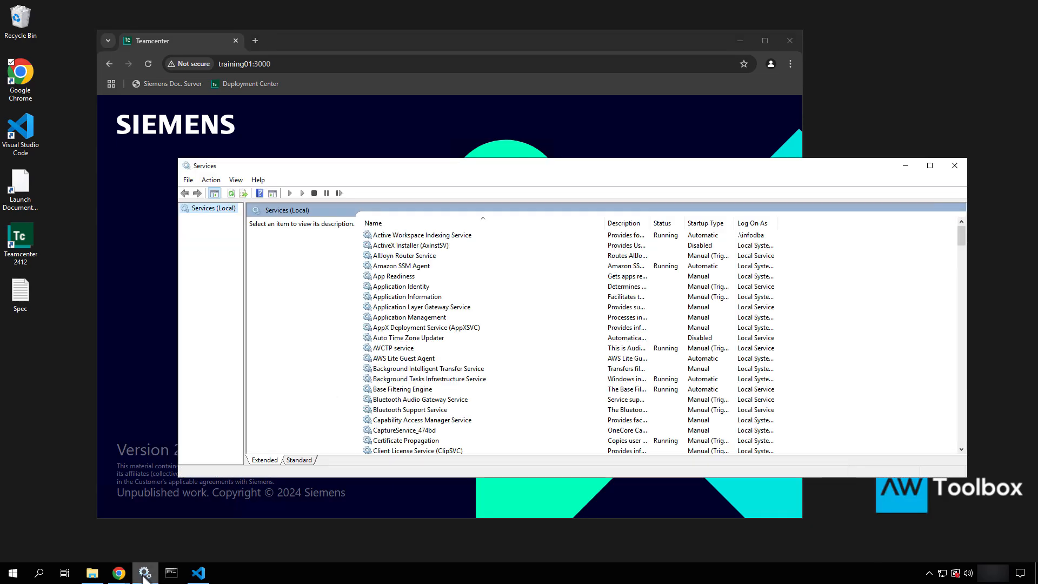
left_click(389, 287)
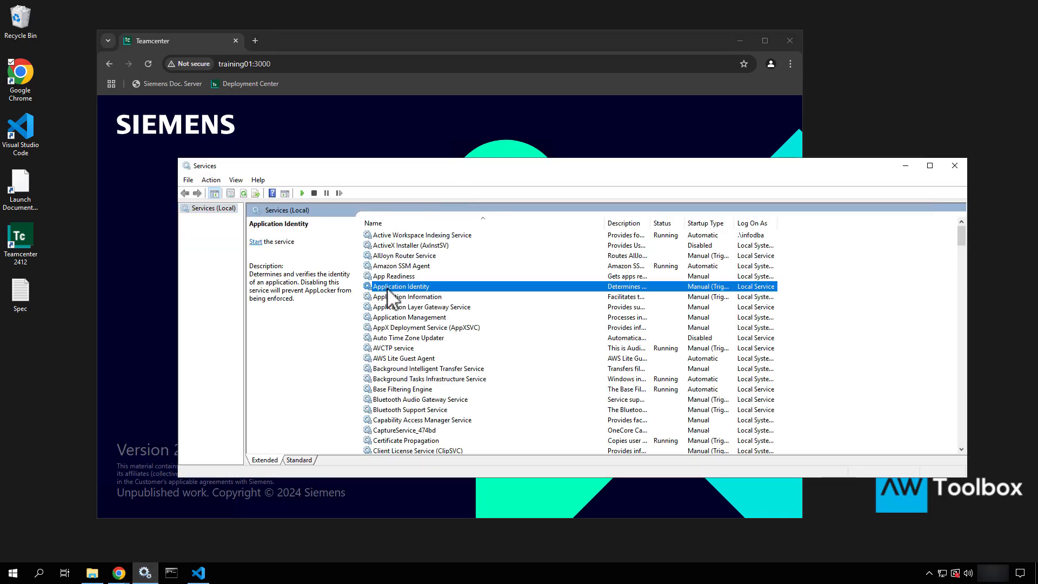
key("t")
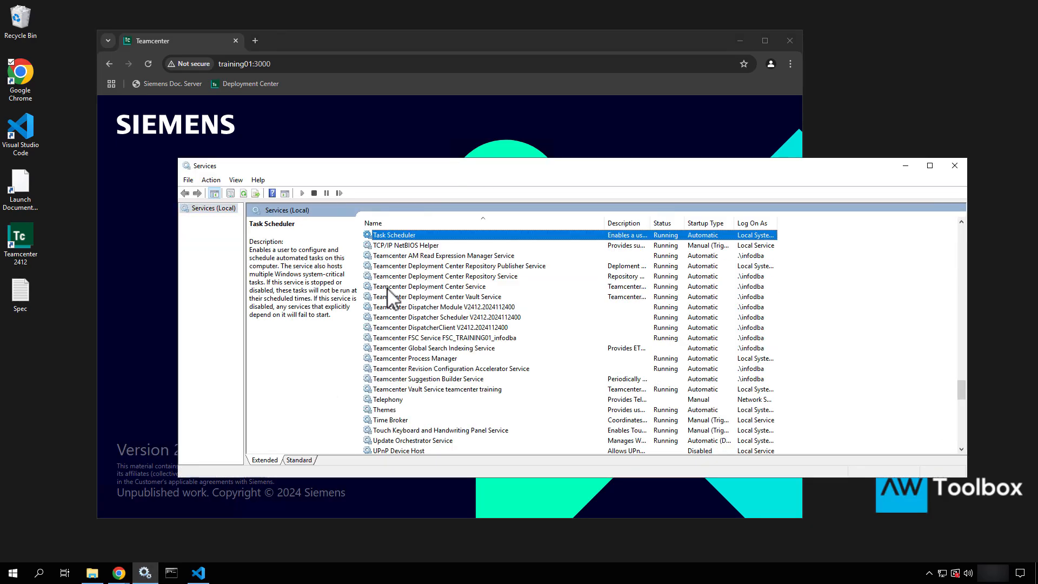
left_click(442, 257)
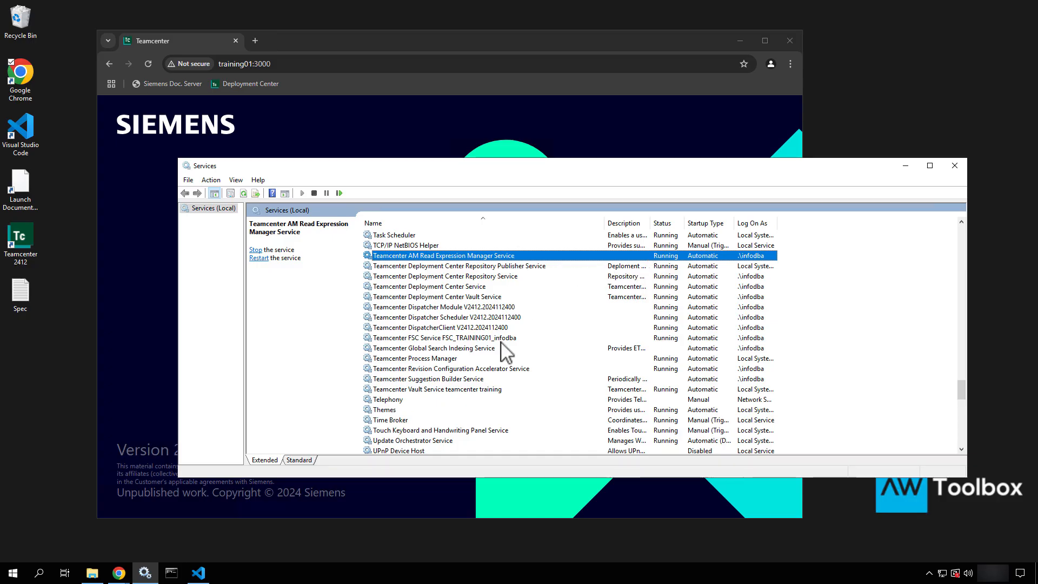
left_click(450, 308)
left_click(447, 318)
left_click(447, 328)
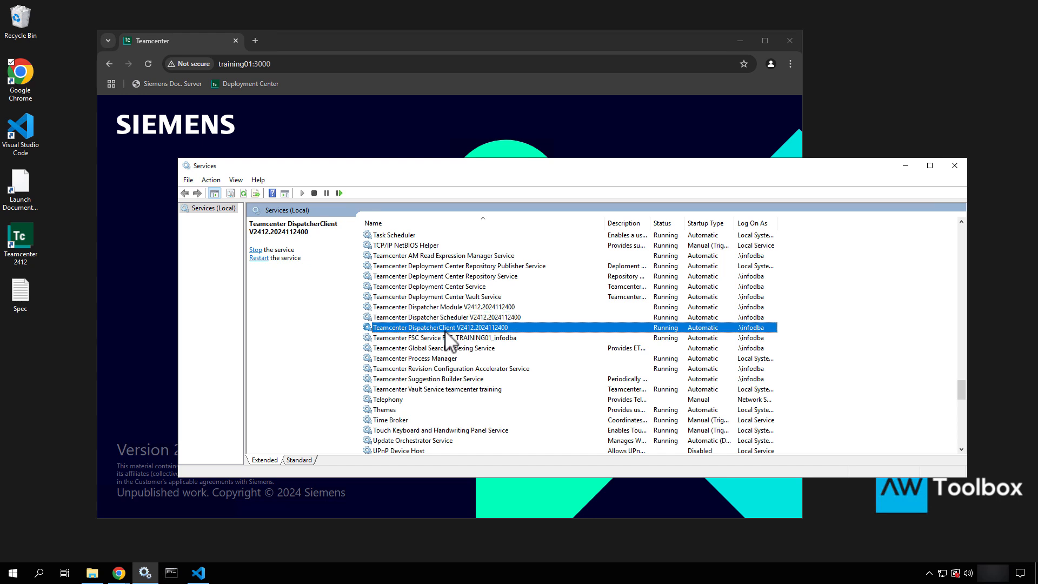
key("Down")
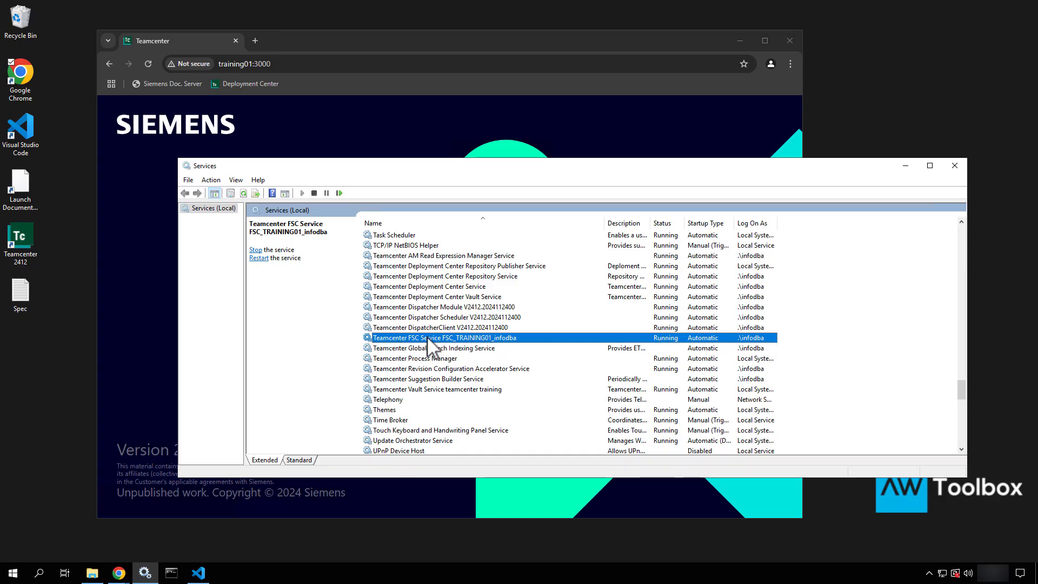
Check the Search Indexing, Process Manager, Vault, User Manager services and confirm Wildfly is running
left_click(460, 349)
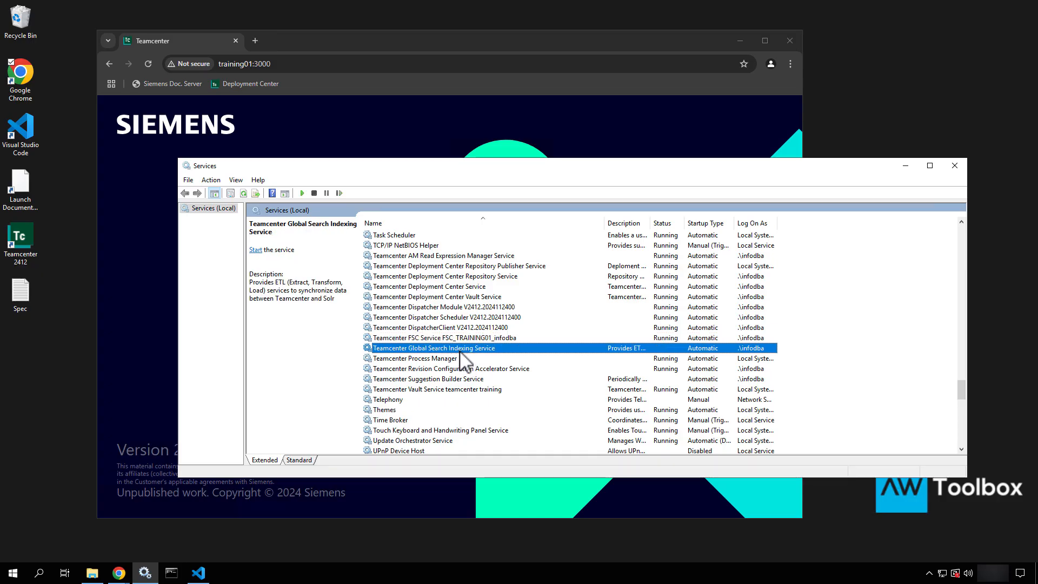
left_click(430, 359)
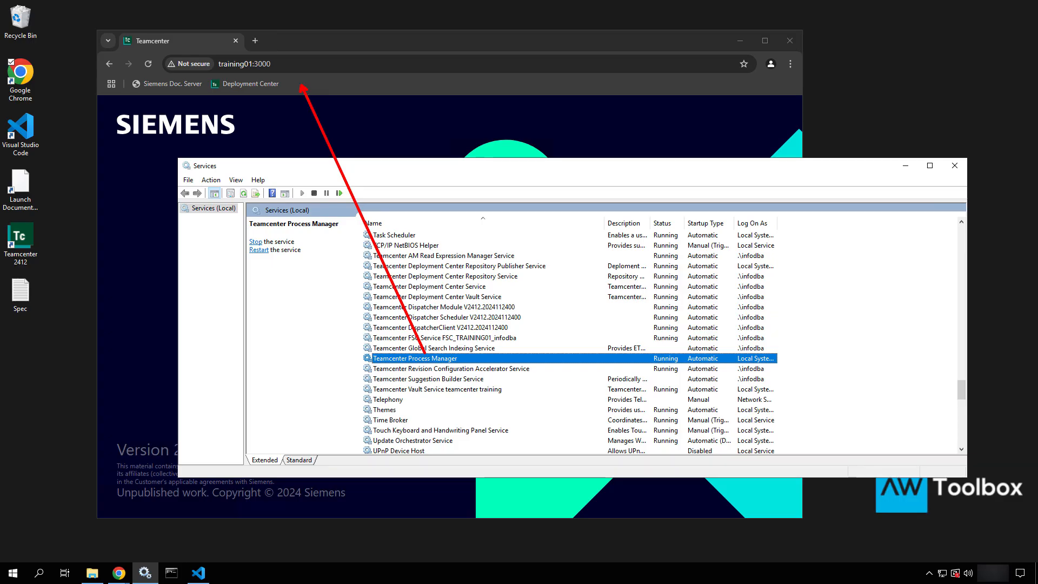
left_click(431, 371)
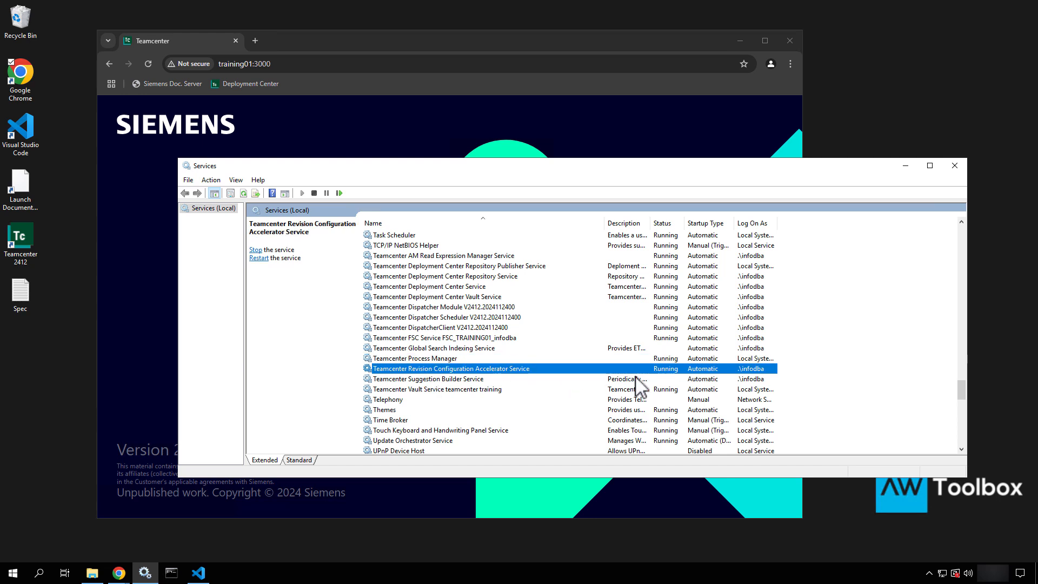
left_click(452, 380)
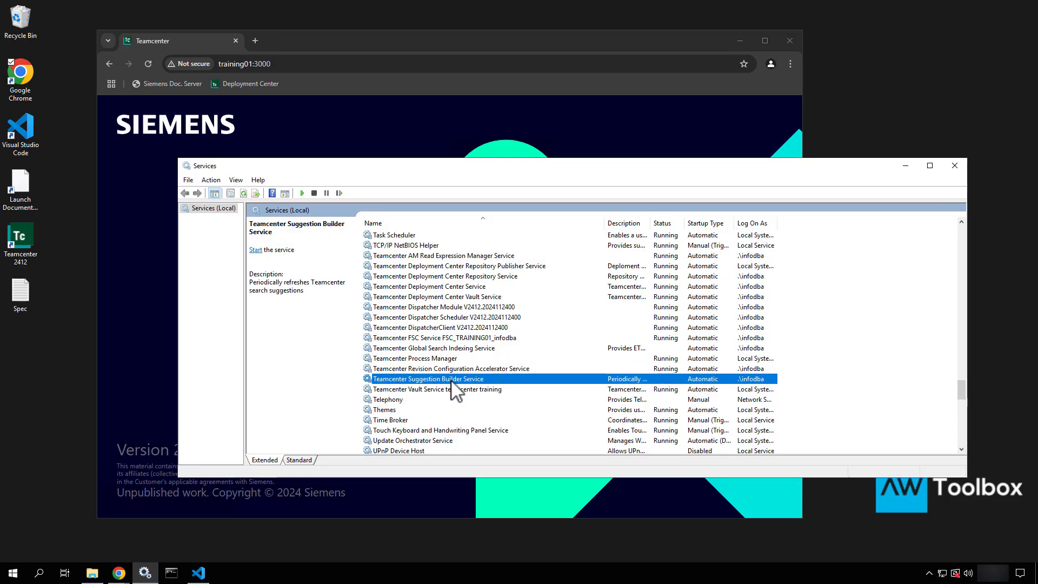
left_click(488, 388)
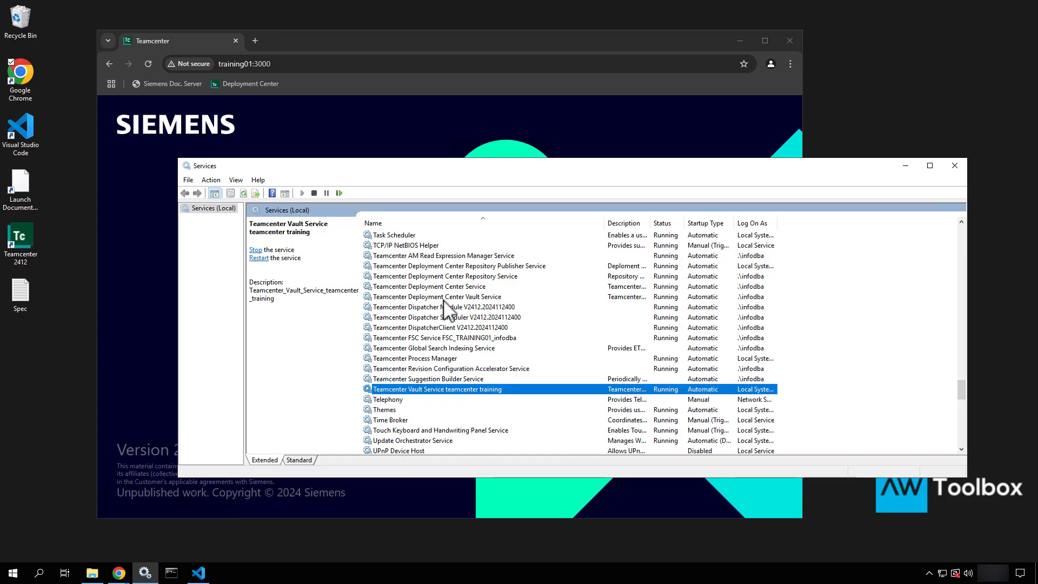
scroll(527, 362, "down", 5)
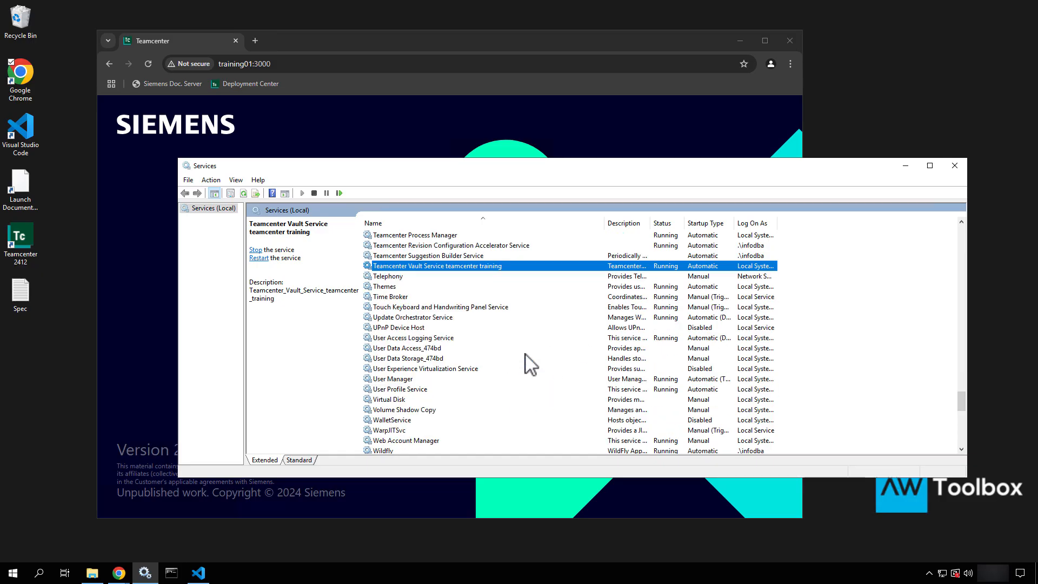
left_click(522, 350)
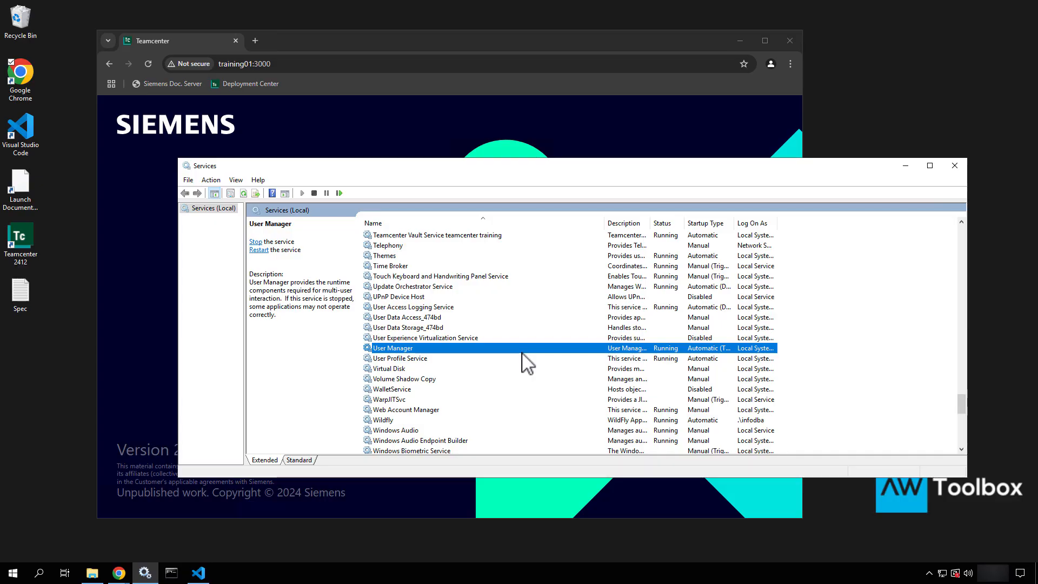
left_click(450, 421)
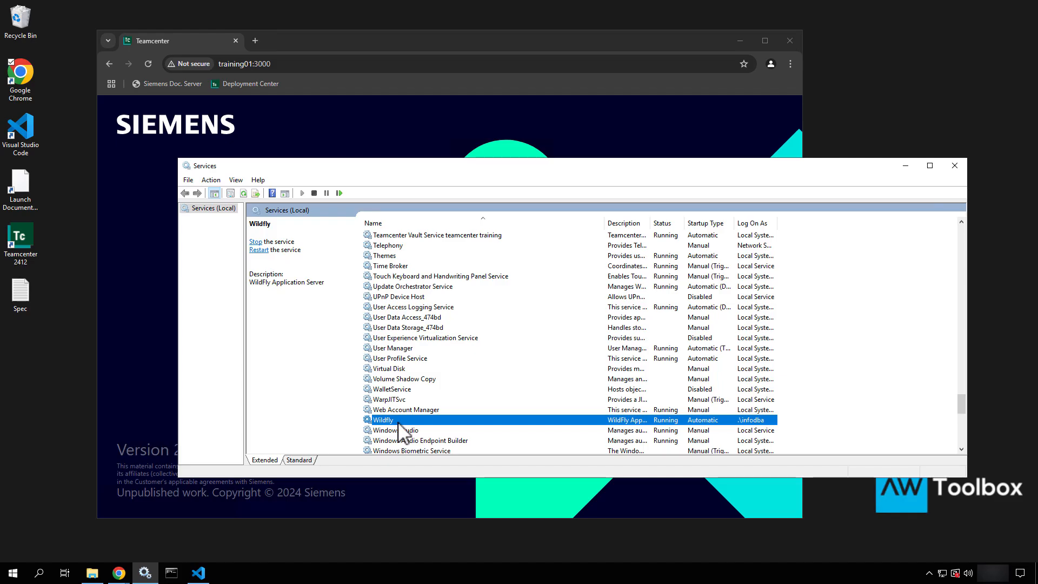
Open Chrome's Developer tools Console beside the login page to view the 404 errors
left_click(906, 166)
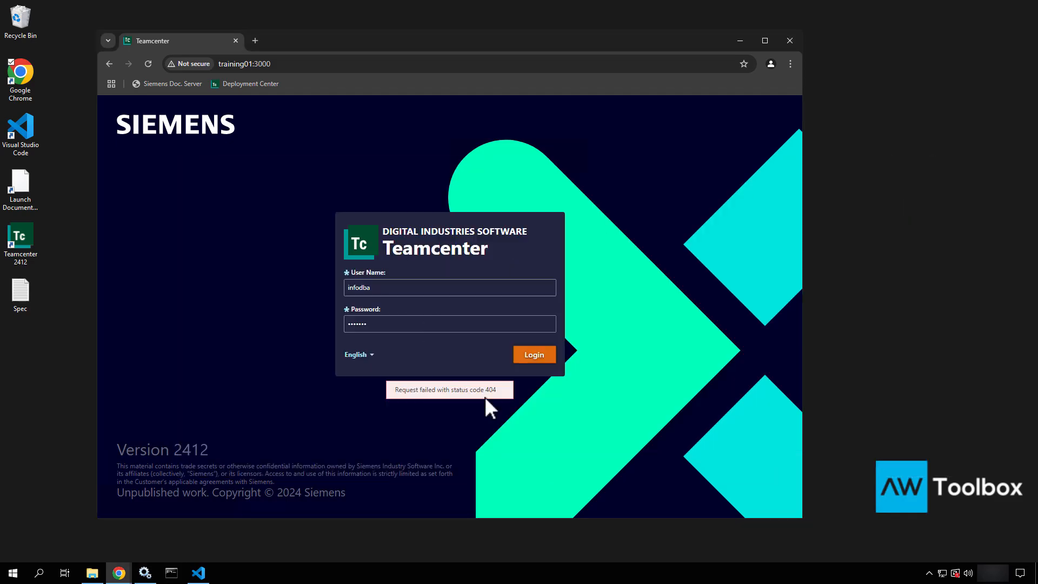
left_click(790, 64)
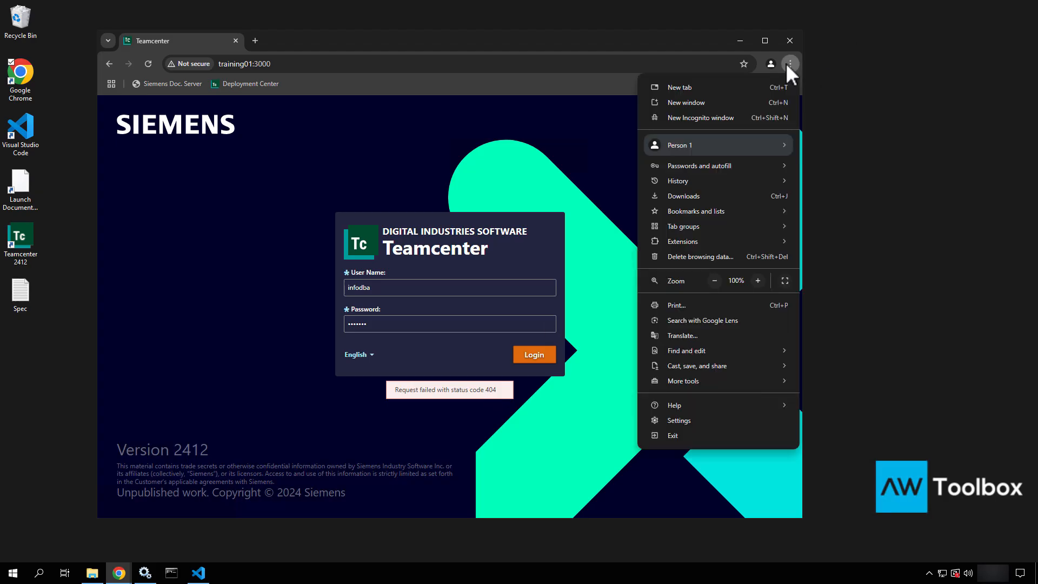
mouse_move(688, 383)
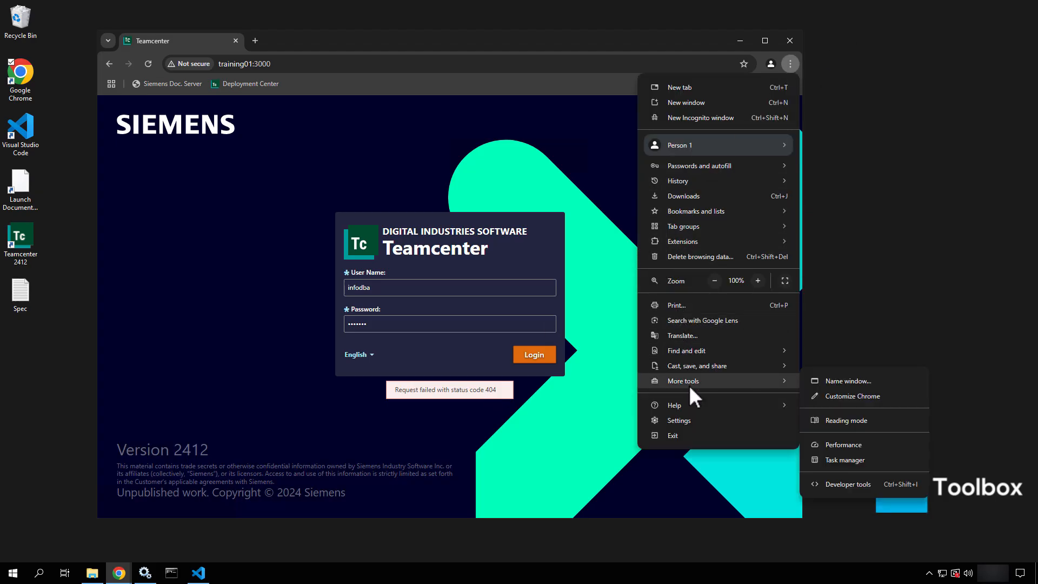
left_click(822, 482)
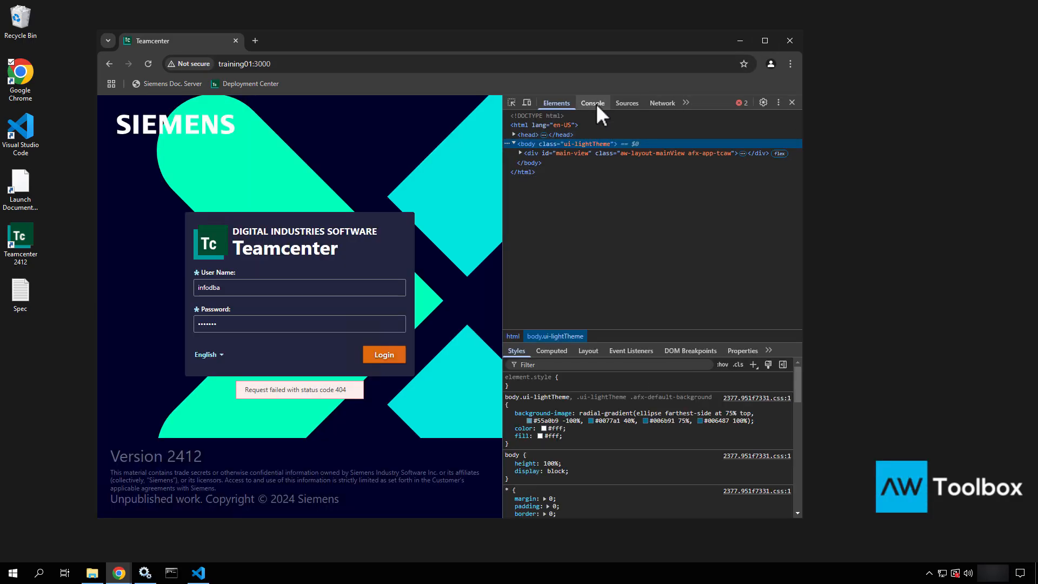
left_click(596, 102)
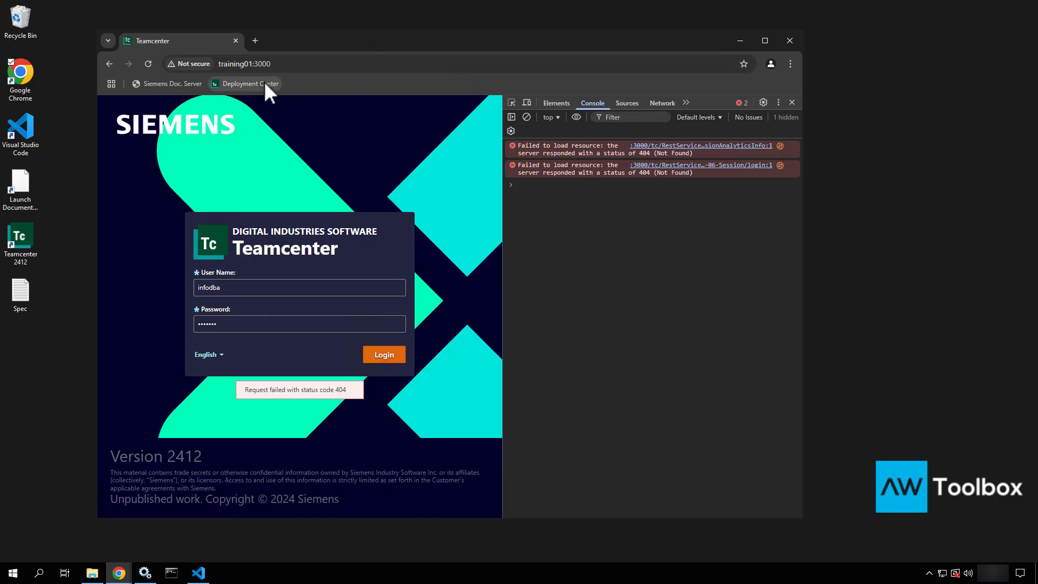
Sign in to Deployment Center in a new tab with the admin credentials
left_click(256, 47)
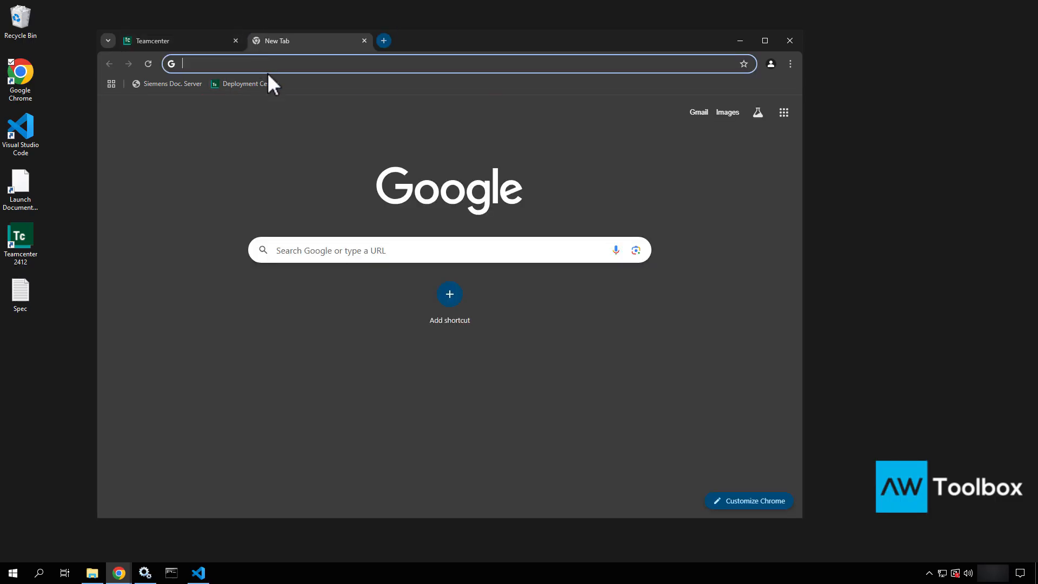
left_click(251, 84)
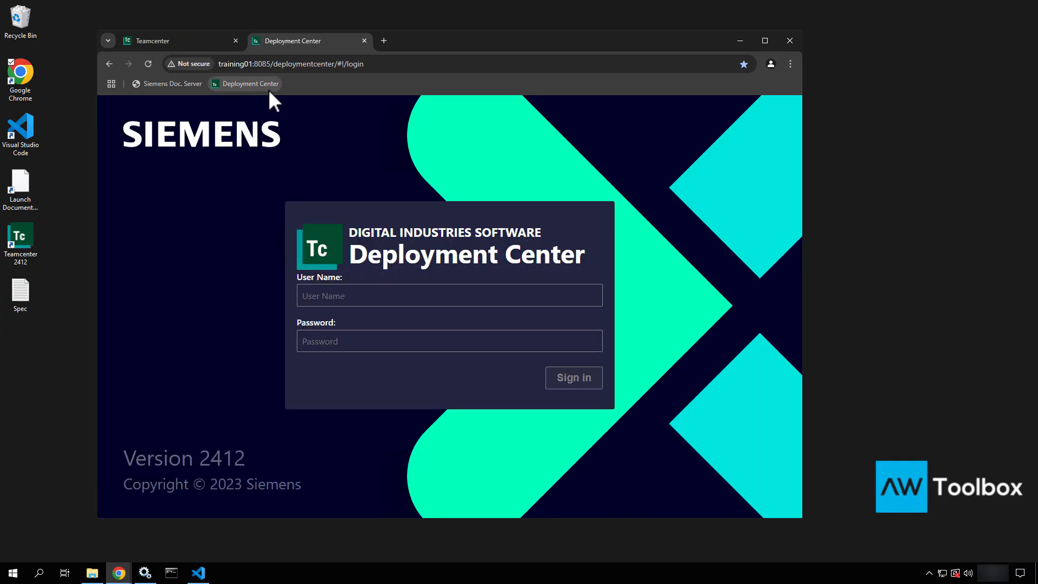
left_click(392, 290)
type("dcadmin")
key("Tab")
type("d")
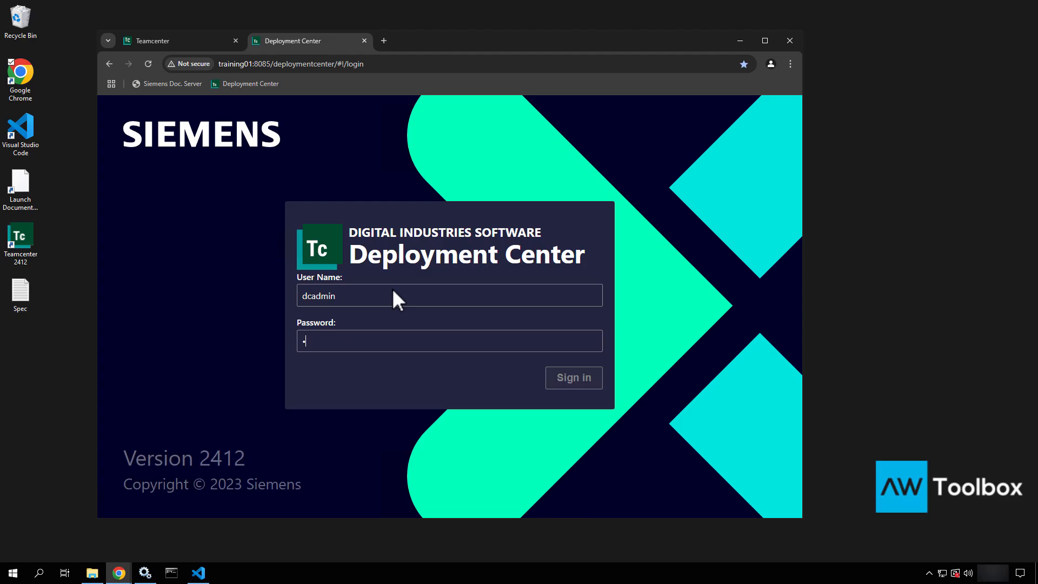
type("cadmin")
key("Return")
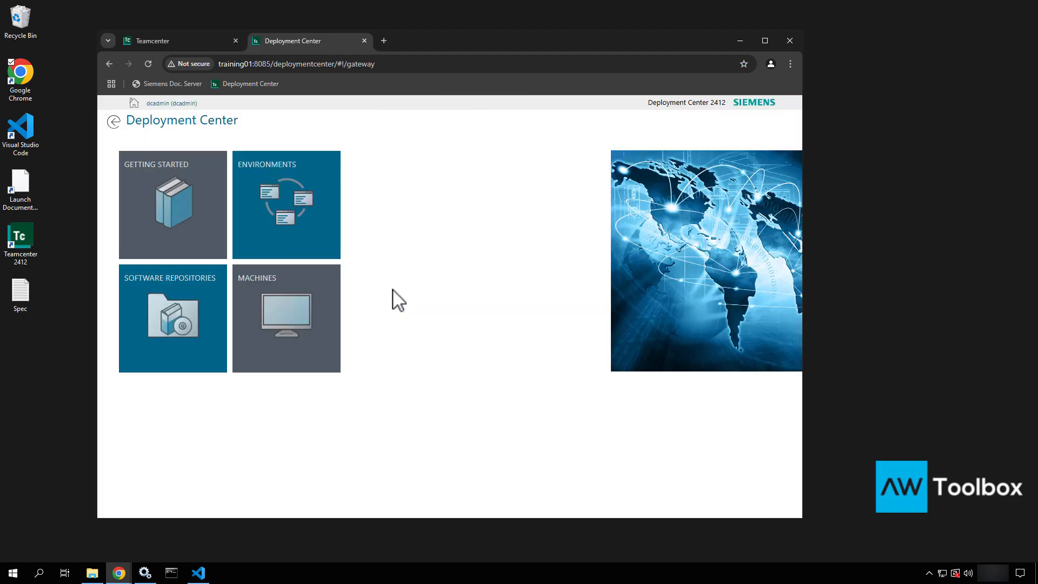
Open teamcenter_training's Components step and select Teamcenter Web Tier (Java EE)
left_click(297, 208)
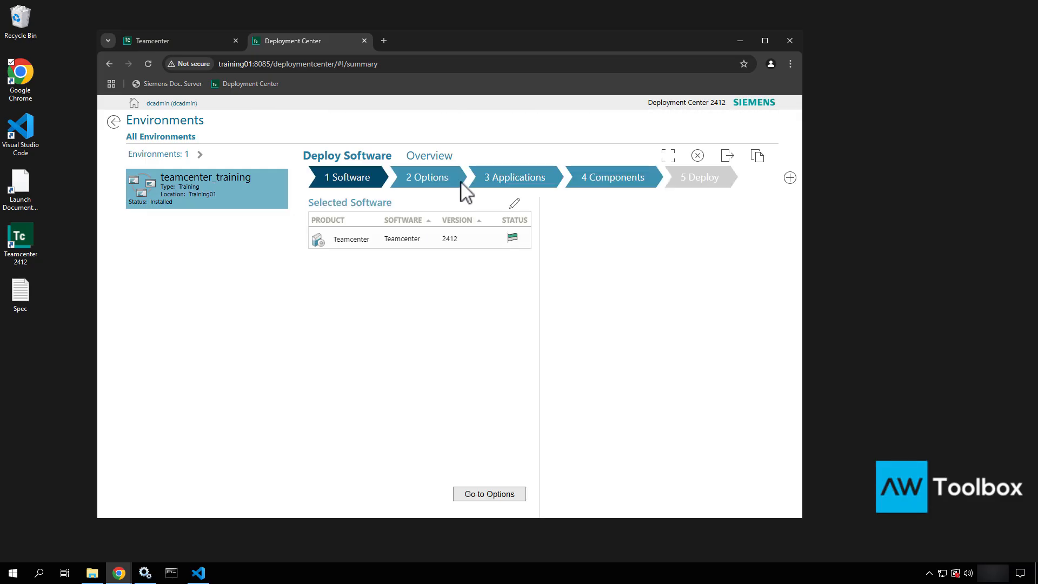
left_click(598, 174)
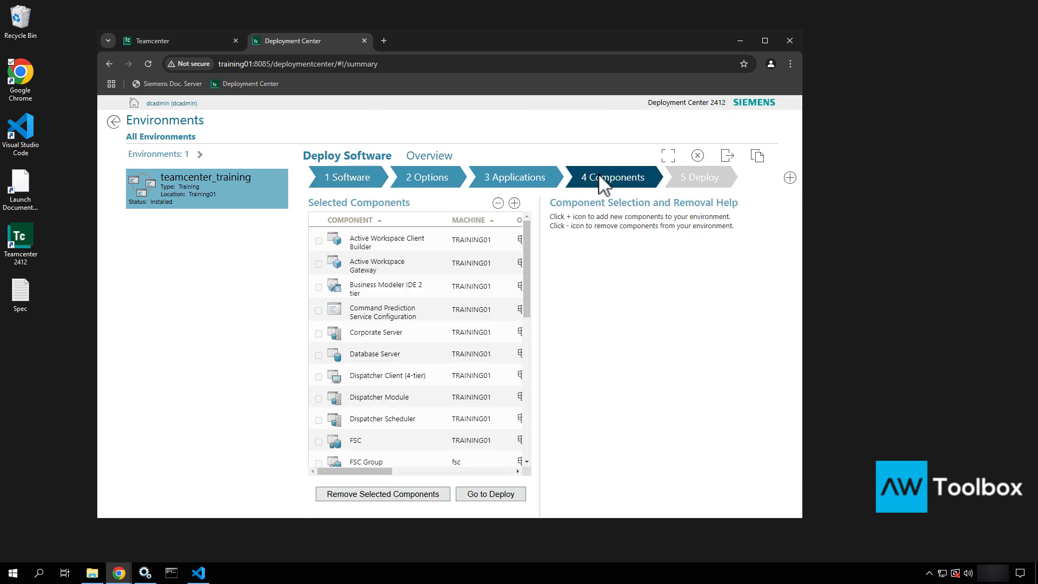
scroll(425, 435, "down", 10)
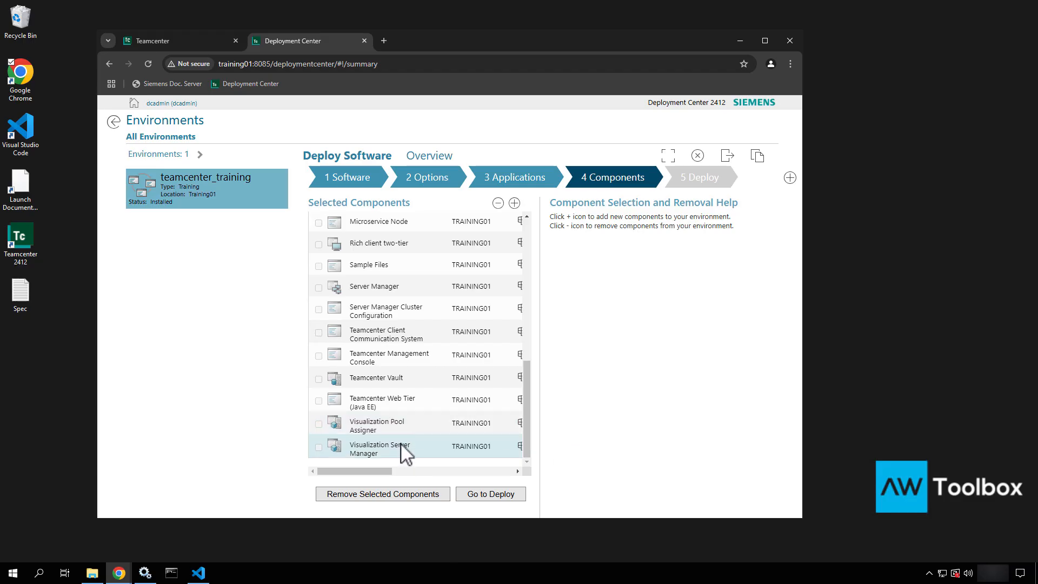
left_click(407, 407)
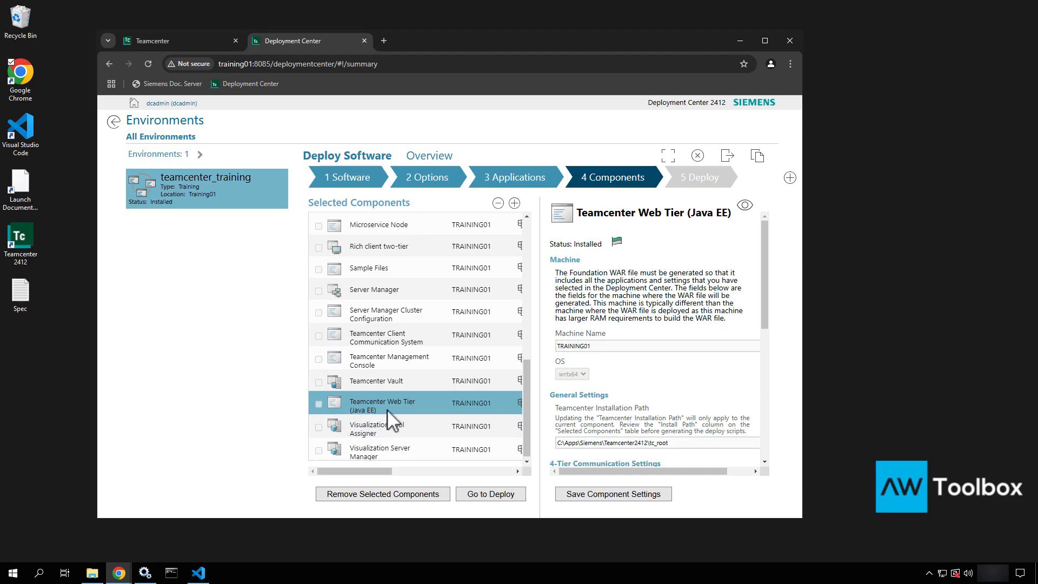
Navigate to tc_root\web\Teamcenter1\deployment under Teamcenter2412 and select tc.war
left_click(92, 573)
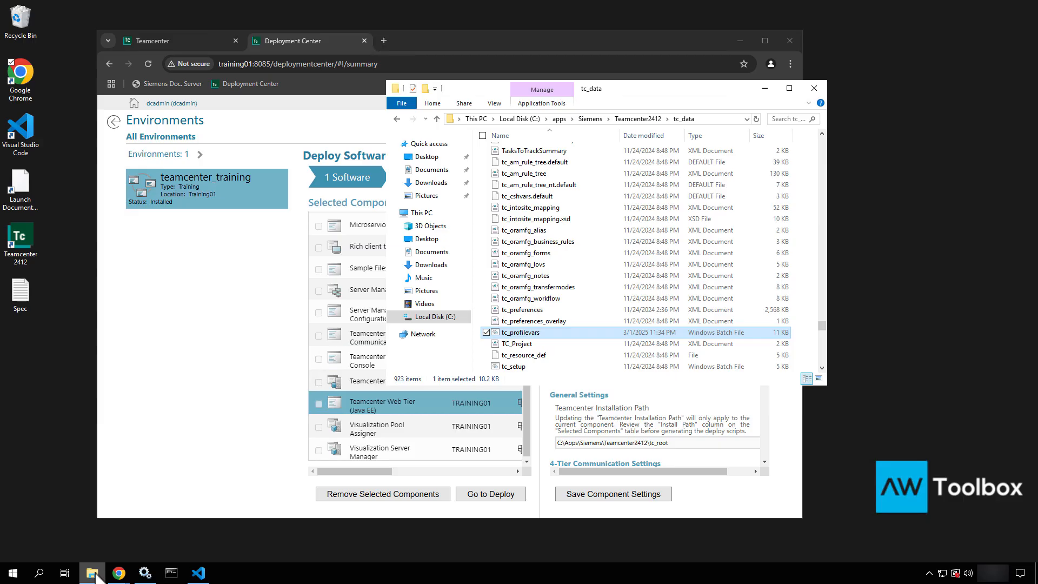
left_click(638, 119)
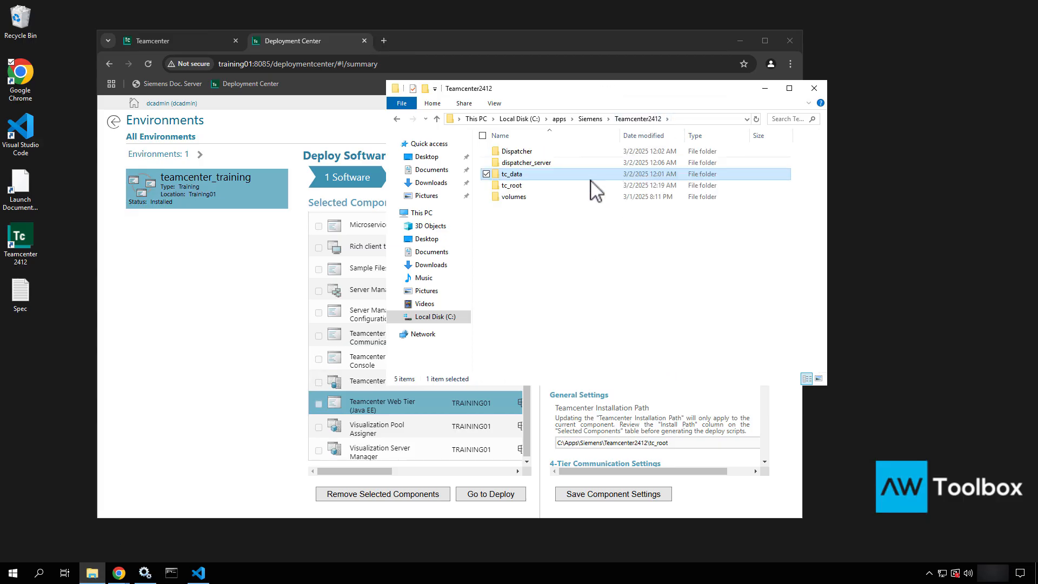
left_click(537, 185)
double_click(538, 195)
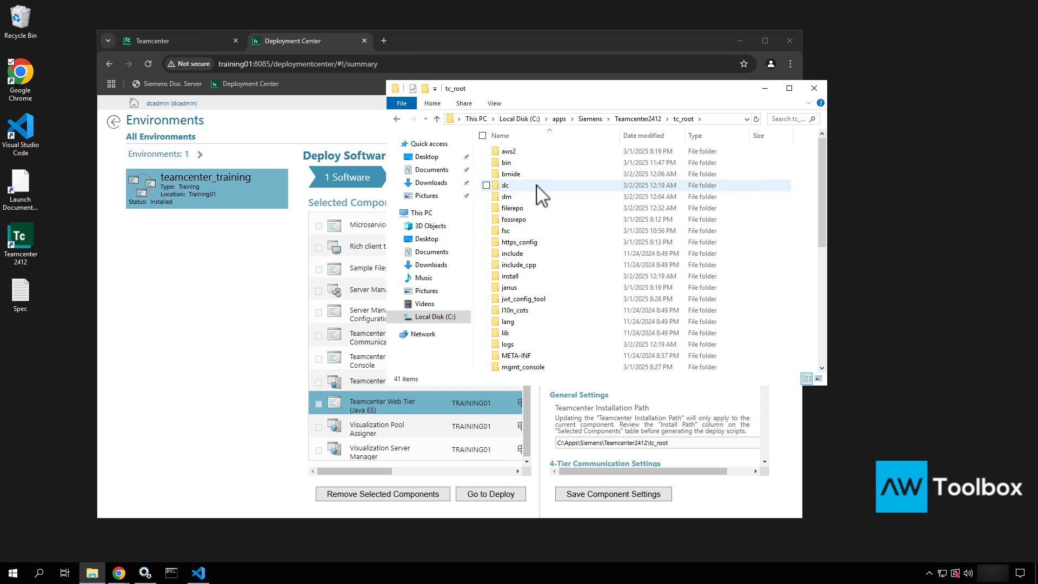
scroll(540, 196, "down", 7)
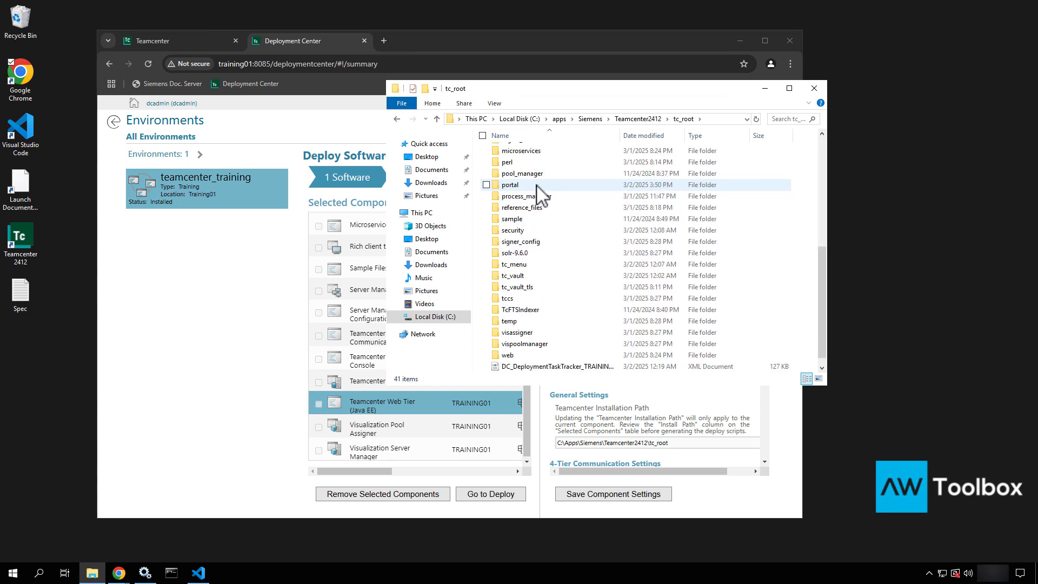
double_click(507, 355)
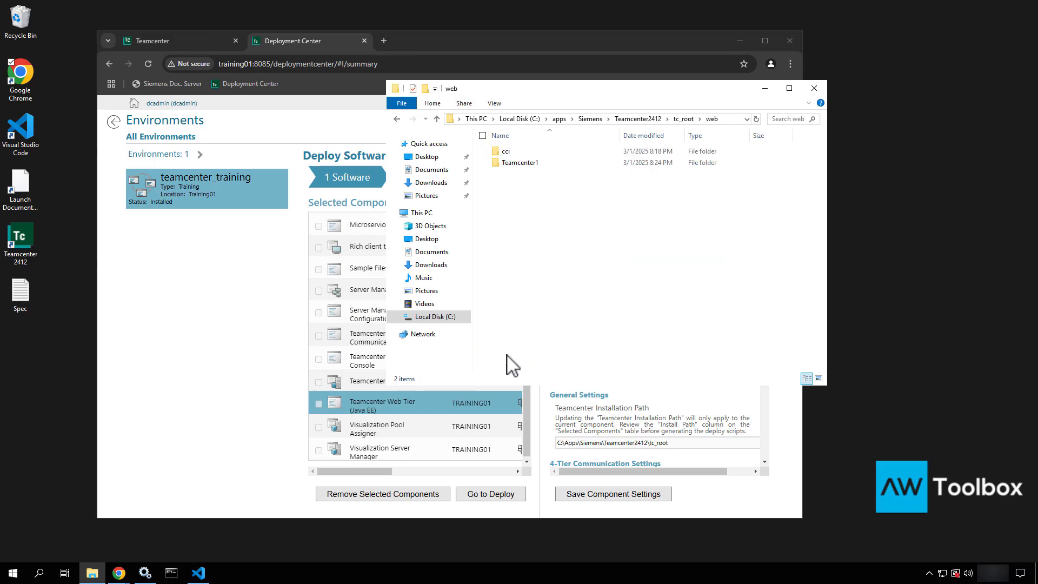
double_click(513, 163)
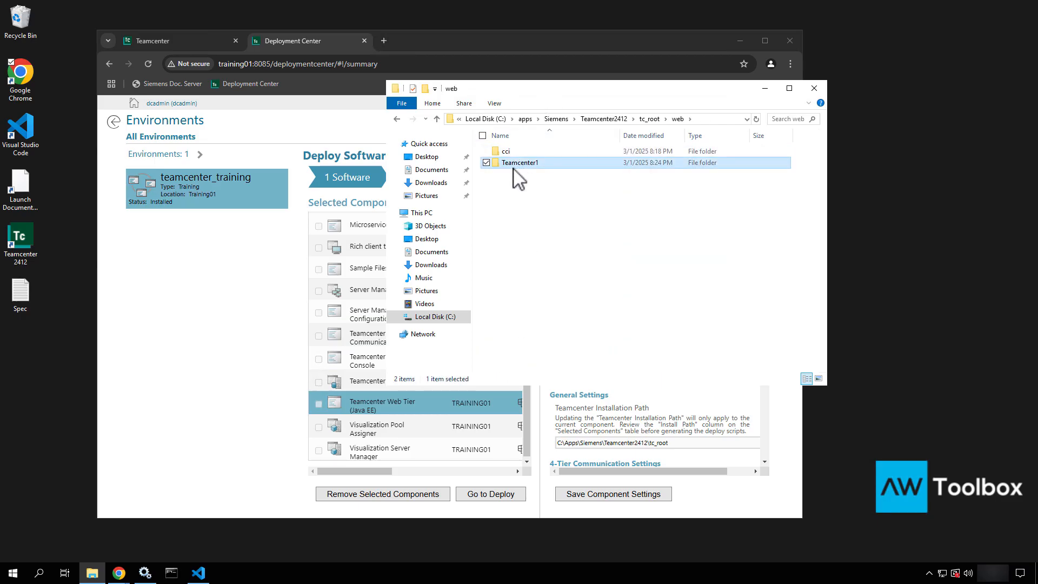
double_click(513, 153)
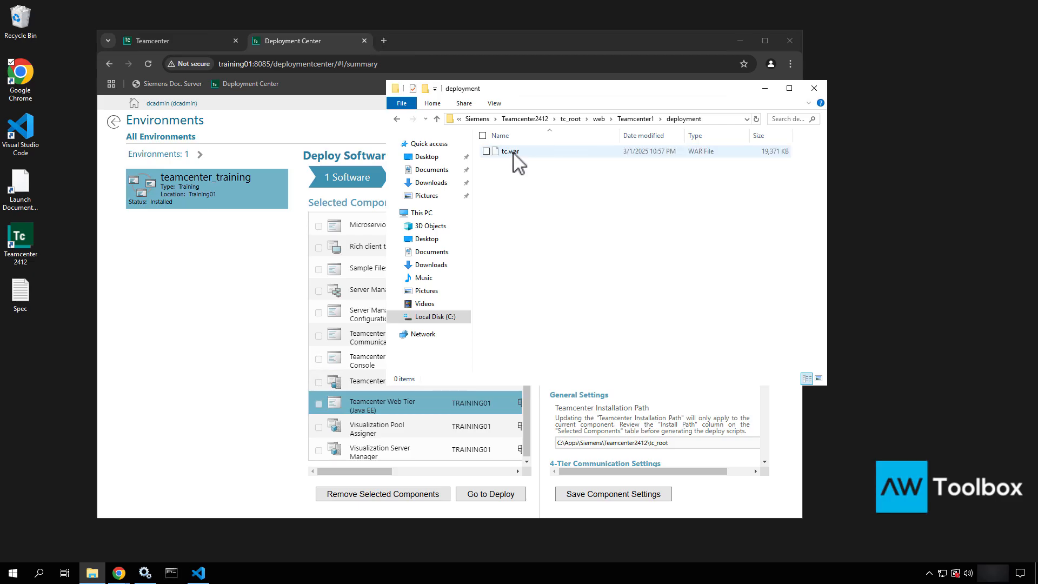
left_click(513, 153)
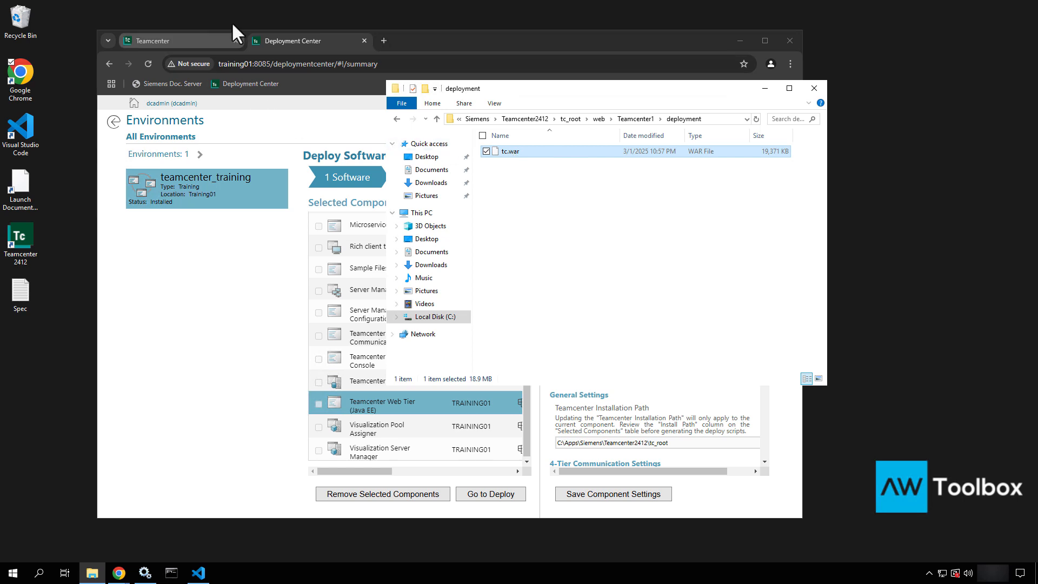
Copy tc.war and browse up into the wildfly-26.1.3.Final folder
right_click(567, 152)
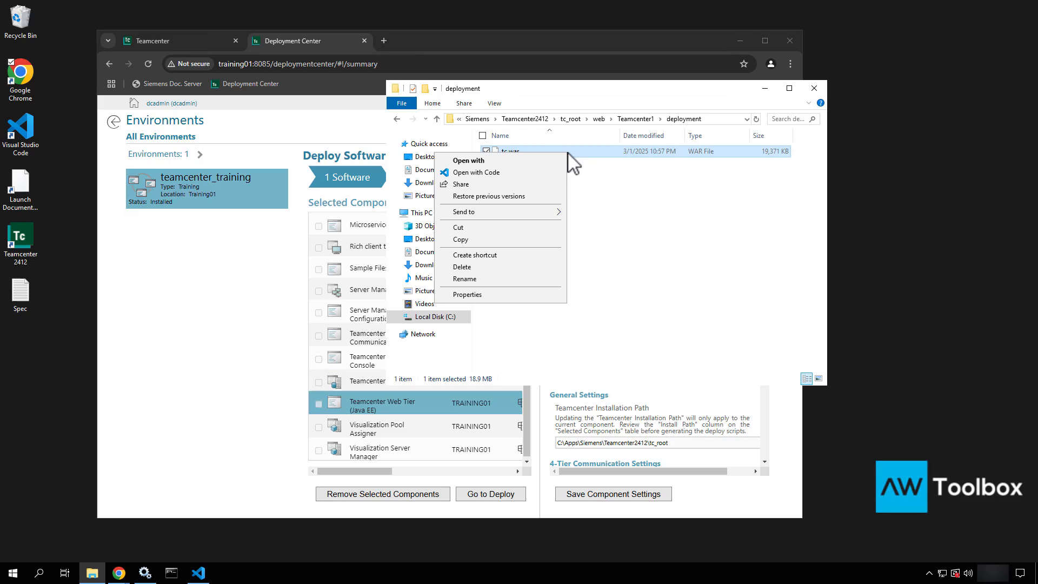
left_click(476, 242)
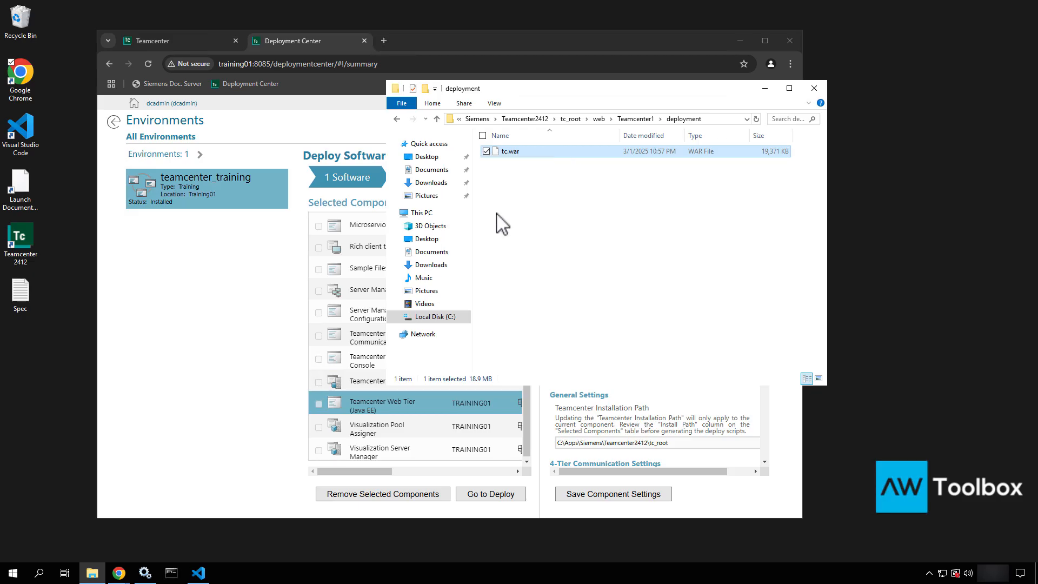
left_click(476, 119)
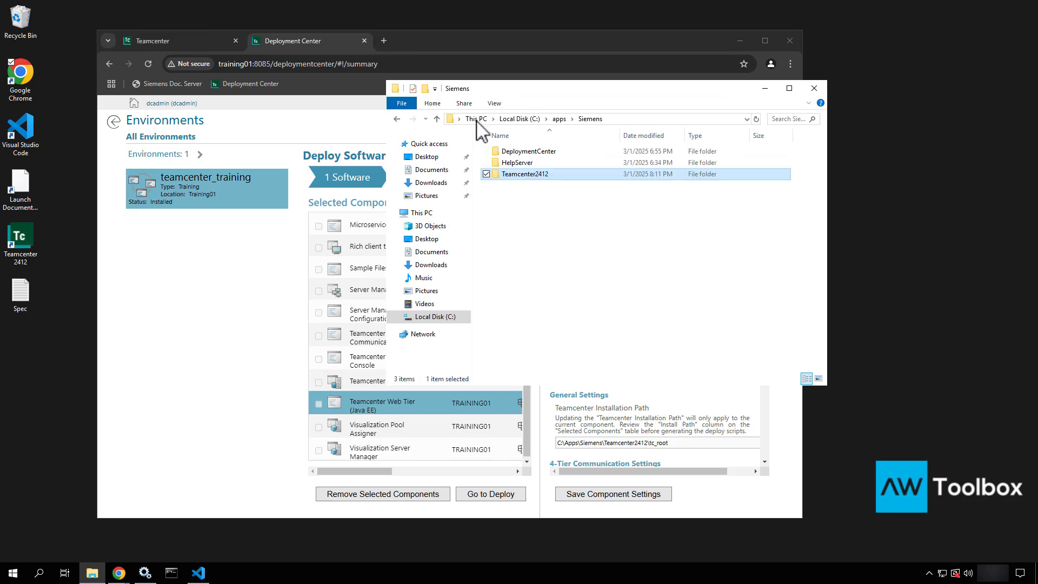
left_click(560, 119)
double_click(539, 186)
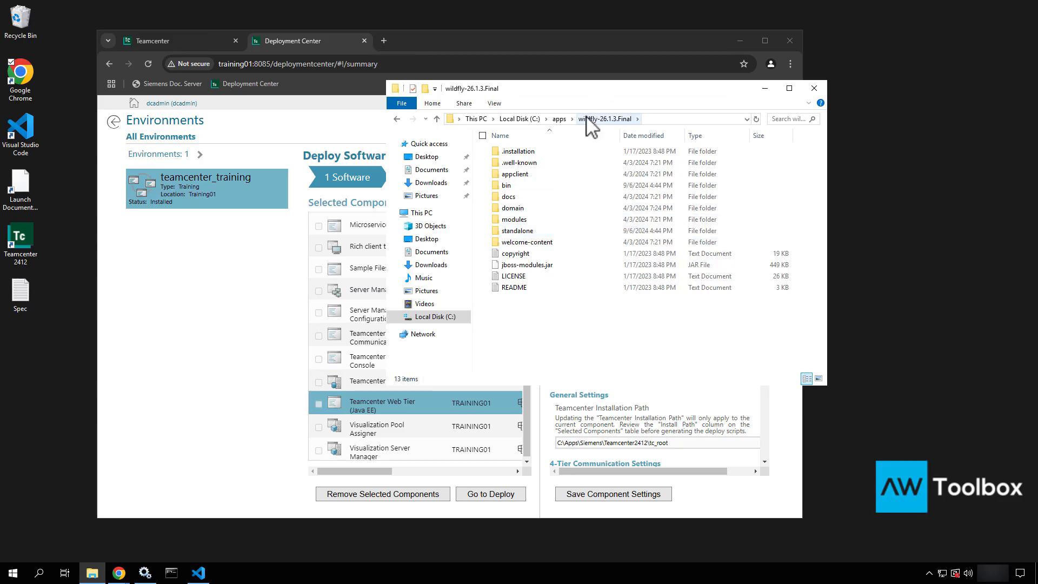
Paste tc.war into standalone\deployments and confirm tc.war.deployed appears beside it
left_click(530, 230)
double_click(531, 231)
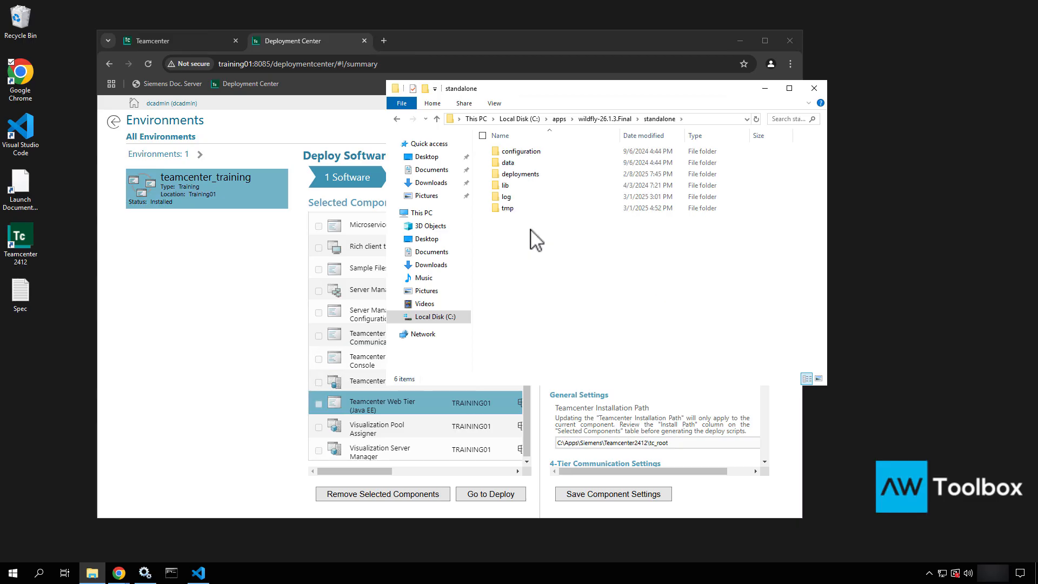
left_click(531, 174)
double_click(531, 175)
right_click(386, 209)
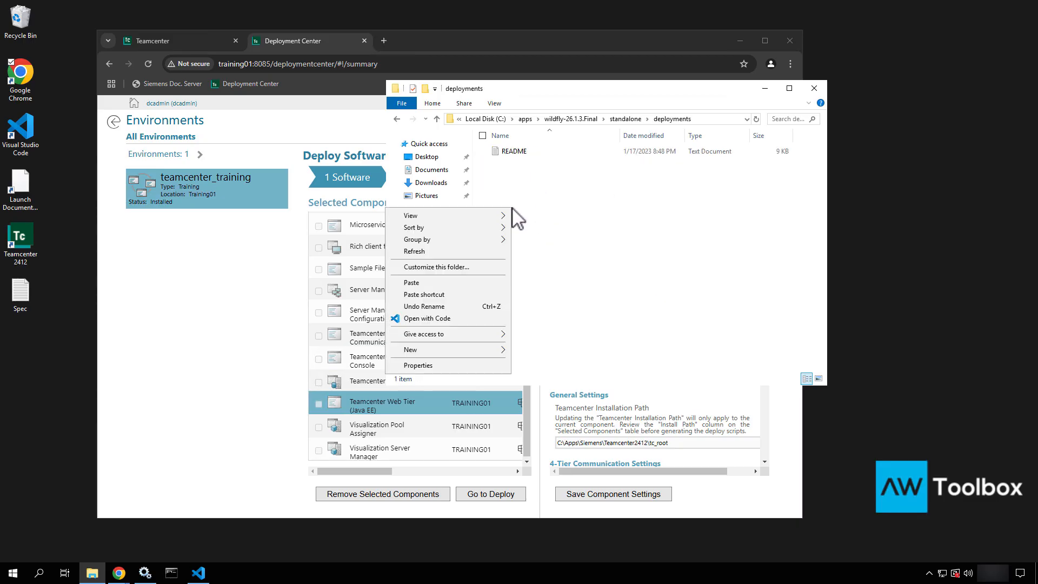
left_click(427, 283)
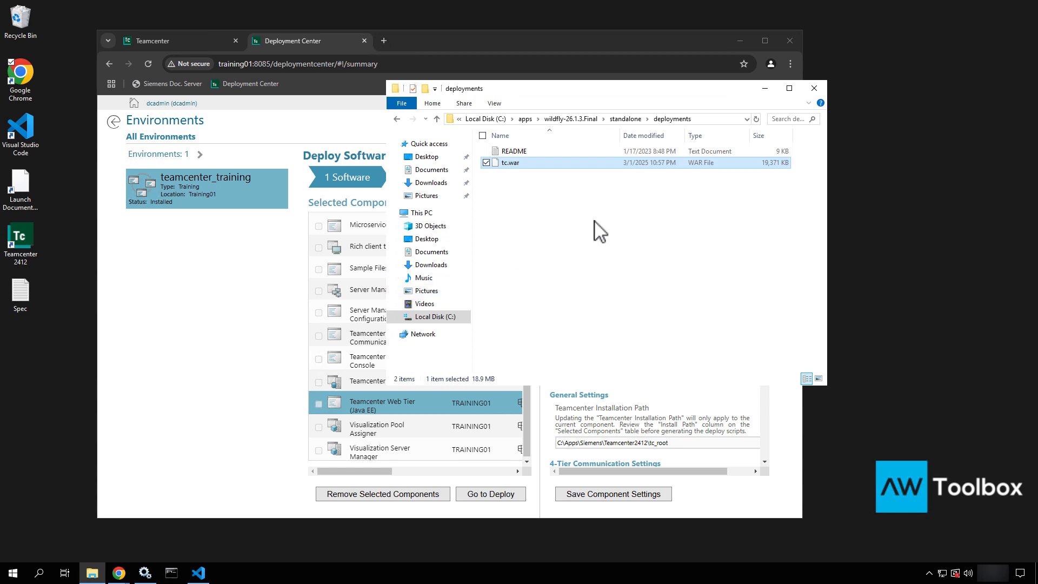
left_click(533, 175)
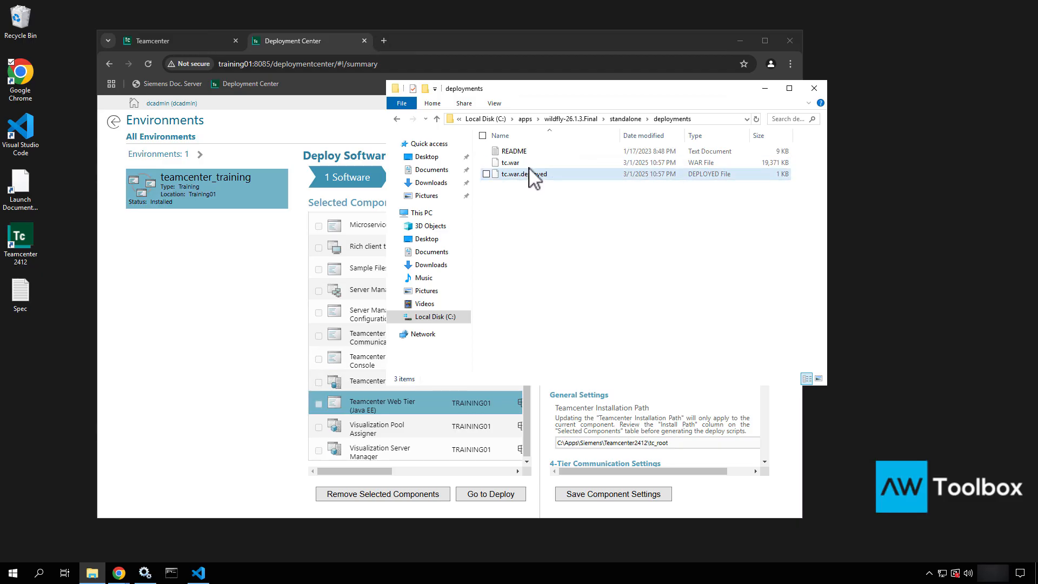
mouse_move(529, 167)
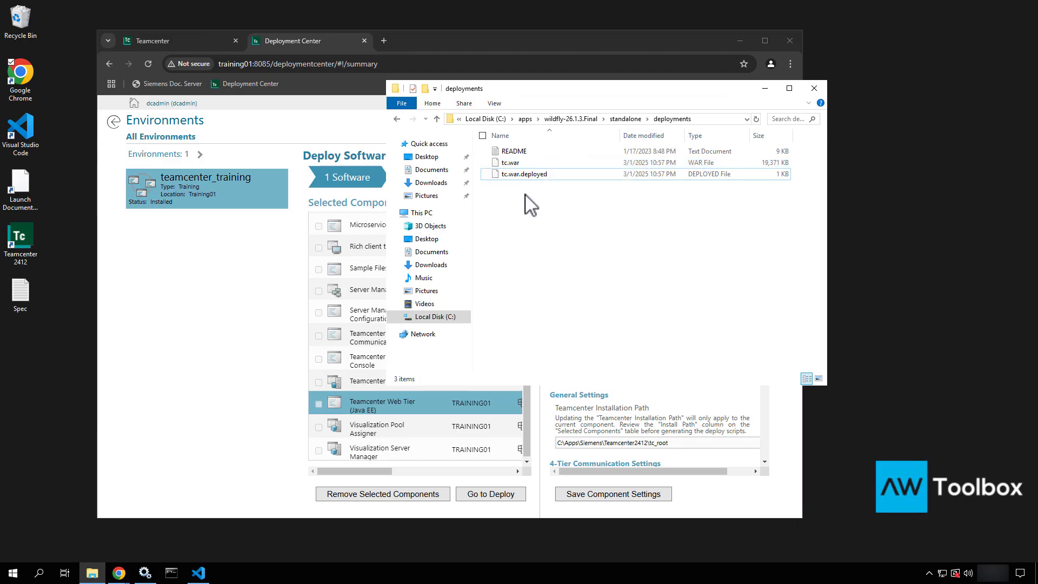
left_click(12, 574)
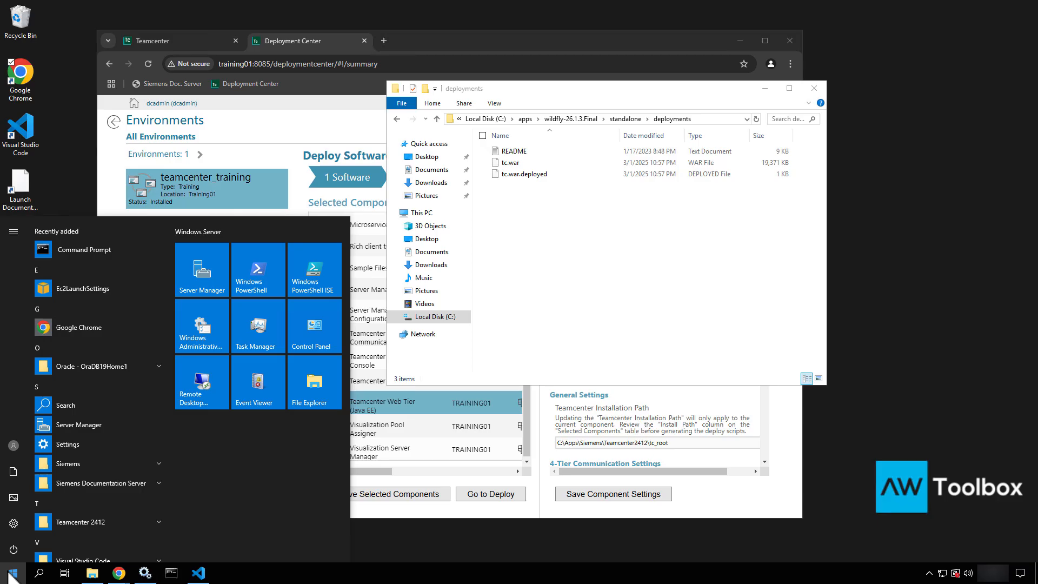
scroll(102, 514, "down", 3)
scroll(100, 511, "down", 1)
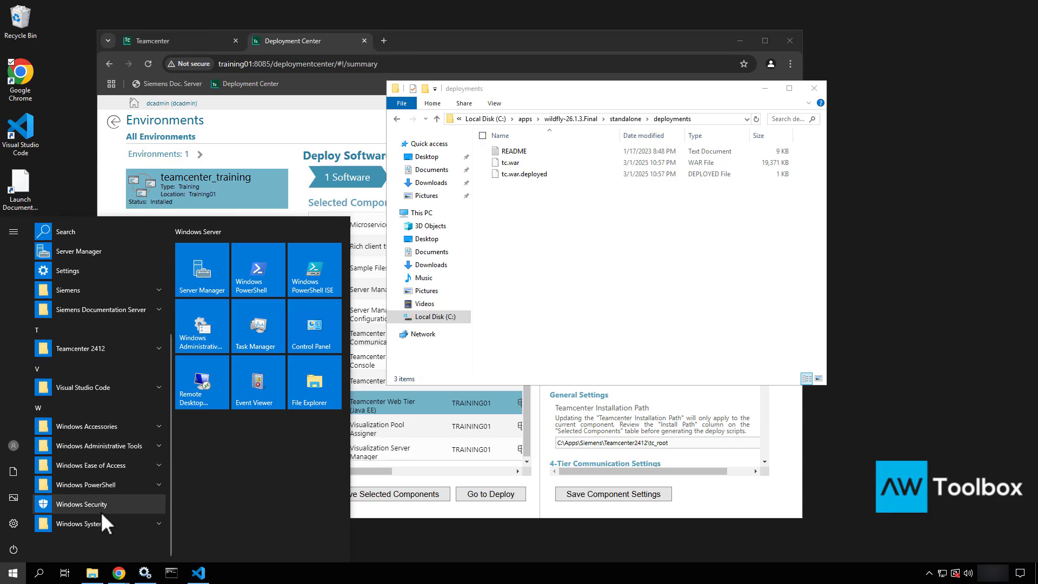
left_click(103, 446)
scroll(103, 446, "down", 4)
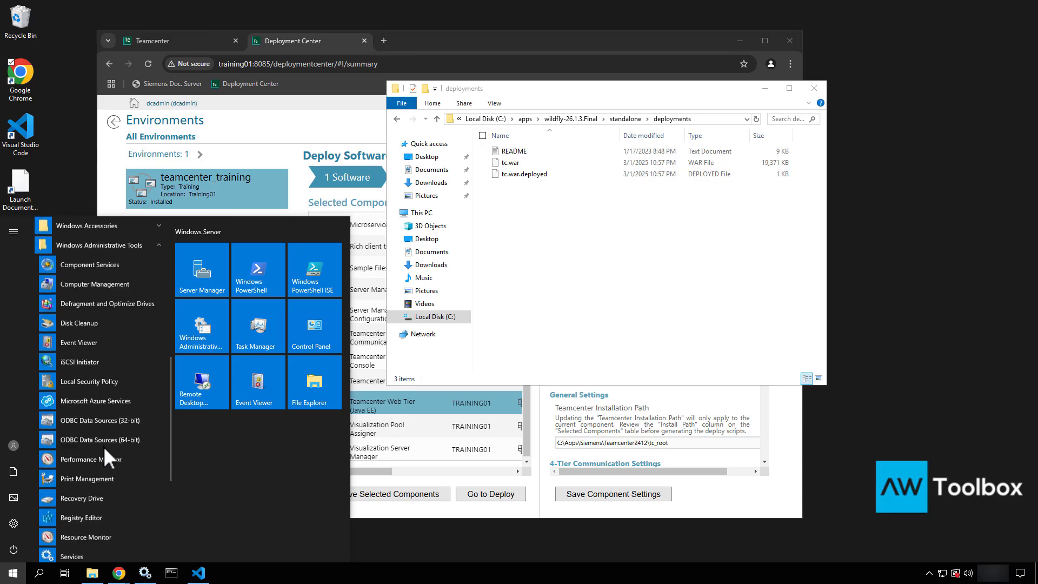
scroll(127, 413, "down", 4)
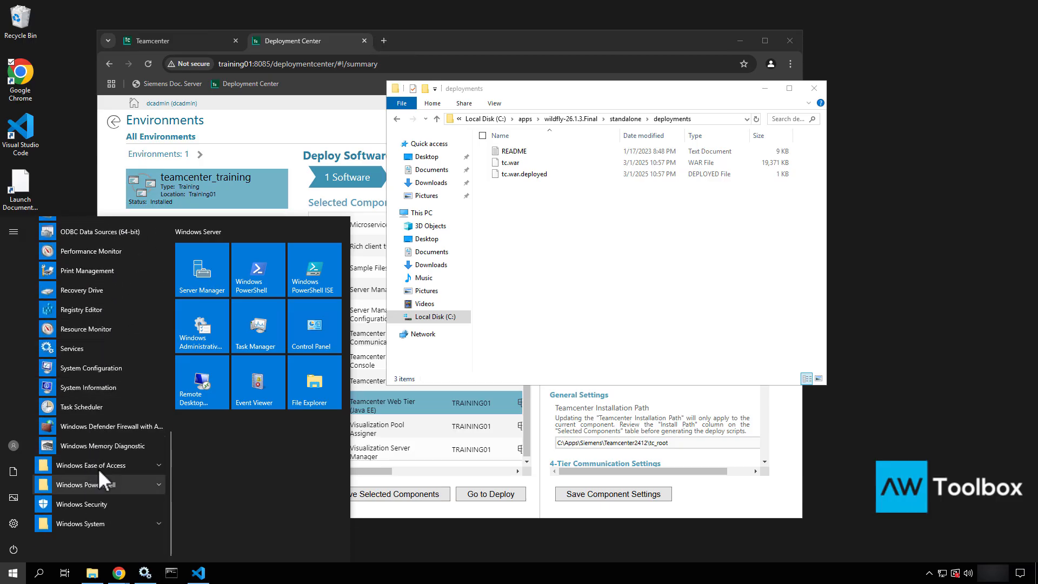
type("iis")
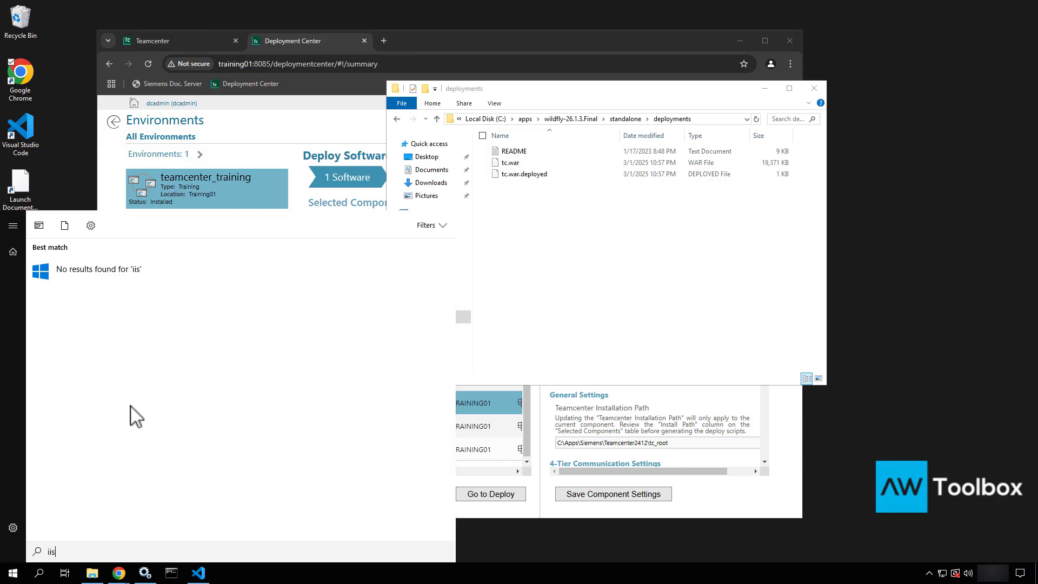
key("BackSpace")
key("BackSpace")
key("BackSpace")
type(".n")
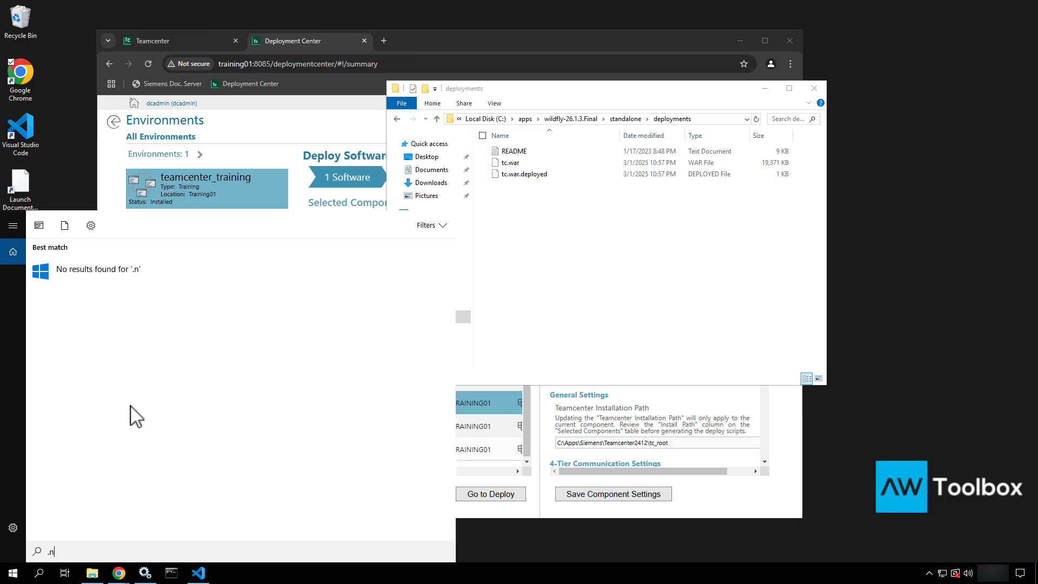
type("et")
key("BackSpace")
key("BackSpace")
key("BackSpace")
key("BackSpace")
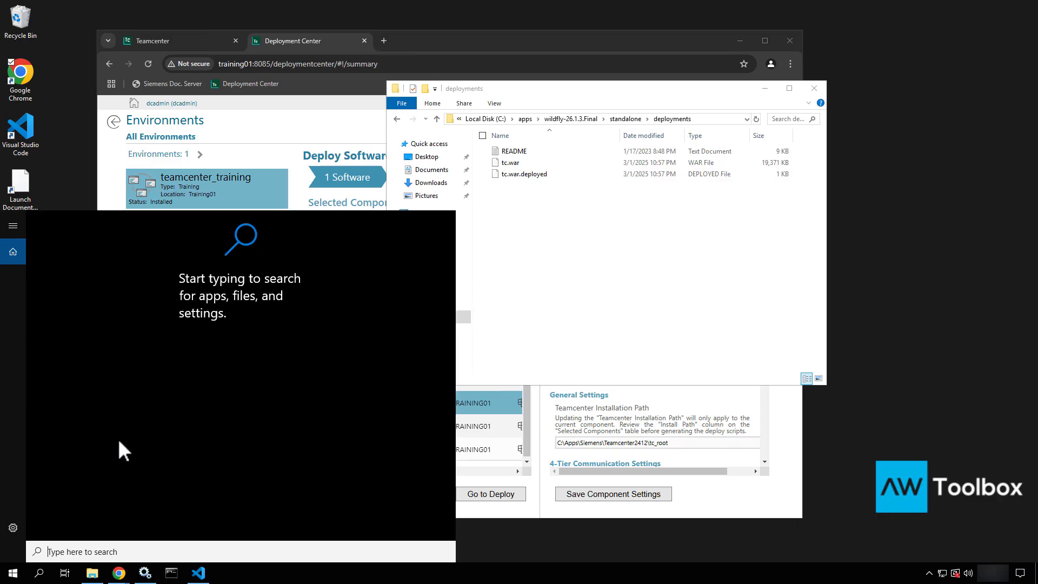
left_click(80, 160)
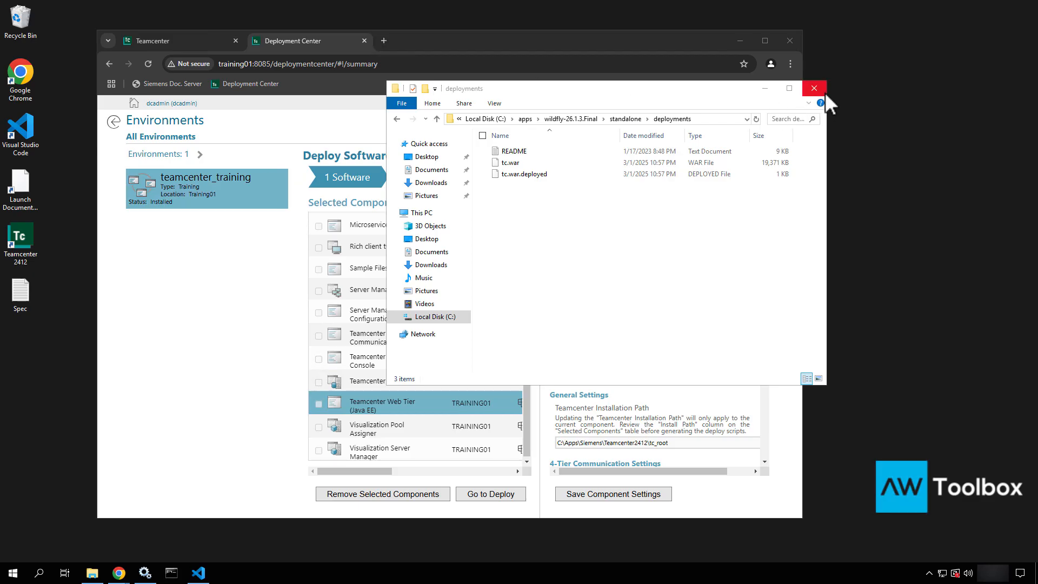
Review the Active Workspace login error: 'None of the Server Managers are on-line'
left_click(764, 90)
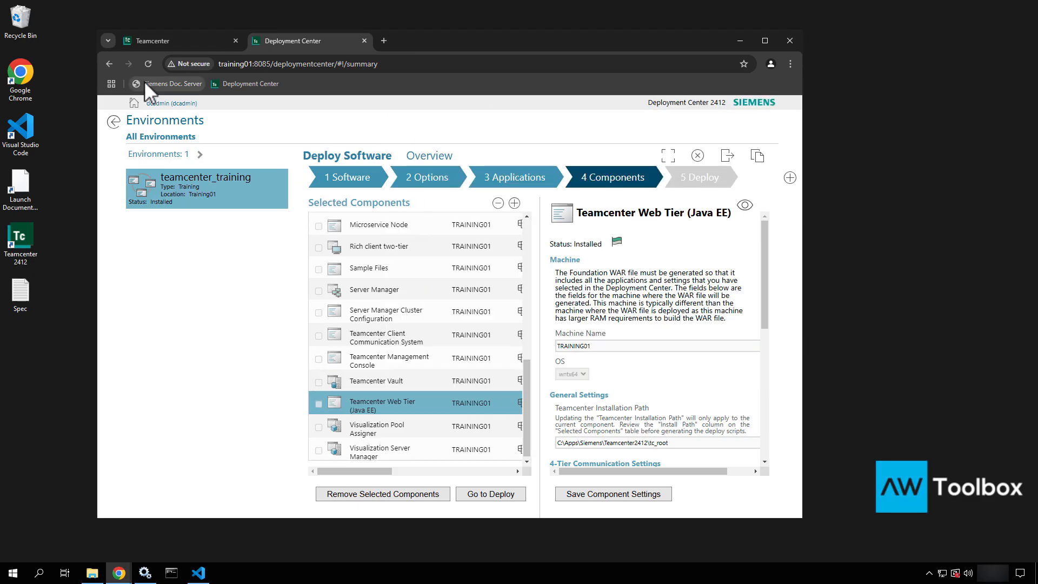
left_click(154, 47)
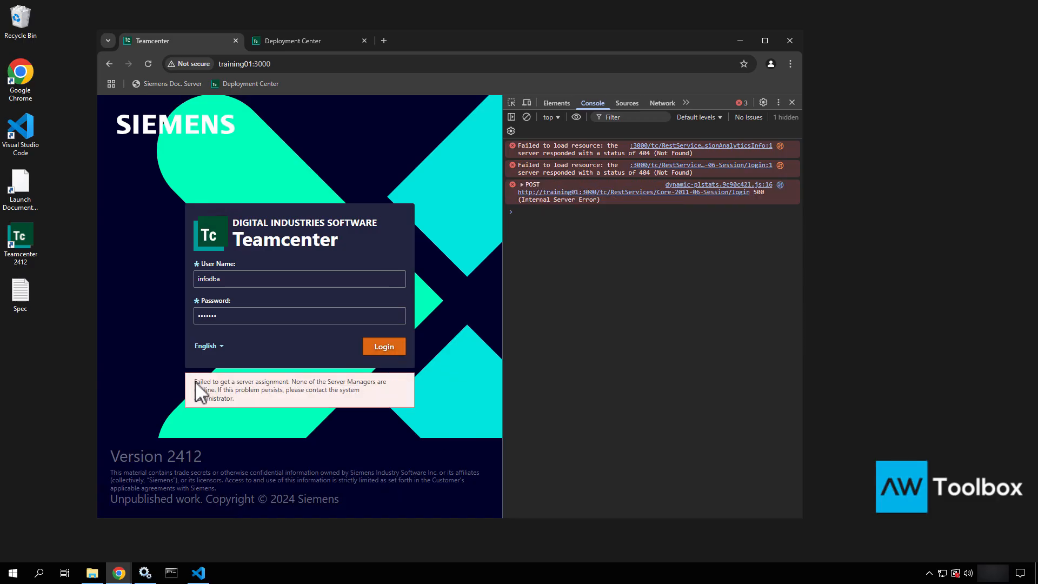
left_click_drag(197, 383, 330, 402)
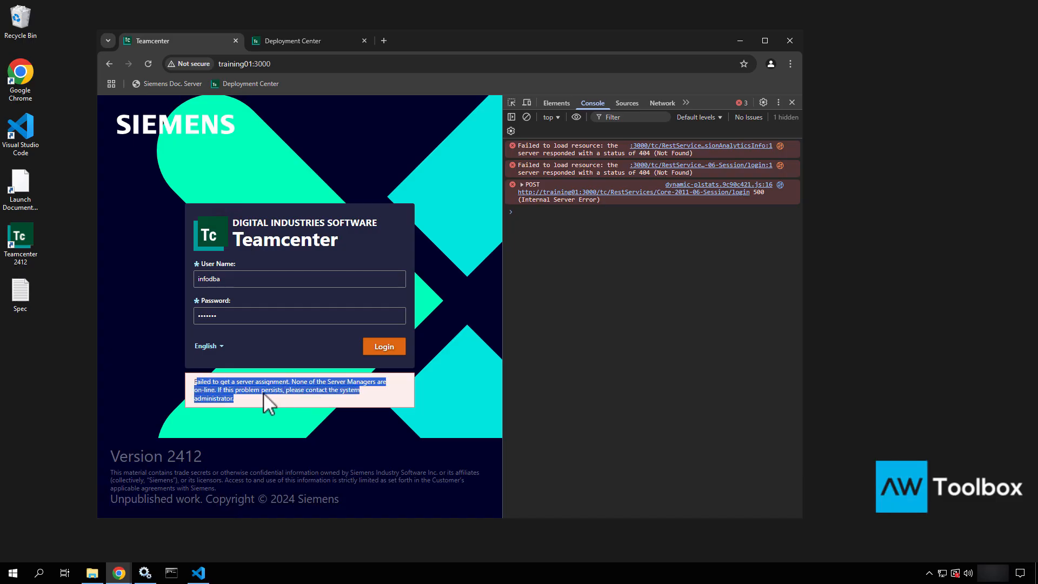
left_click(349, 404)
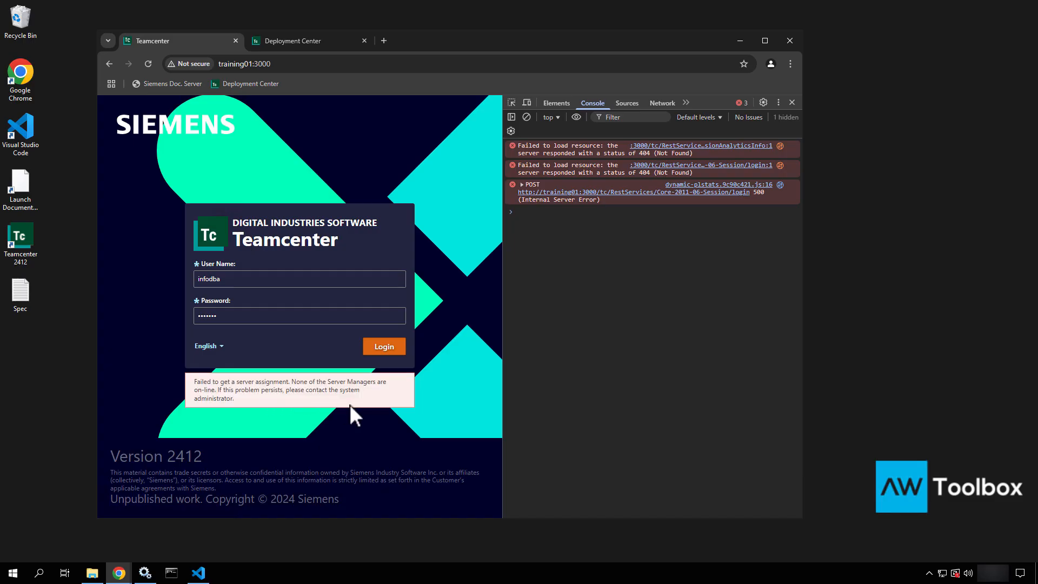
Jump to the Teamcenter services in Windows Services, then return to Deployment Center
left_click(155, 577)
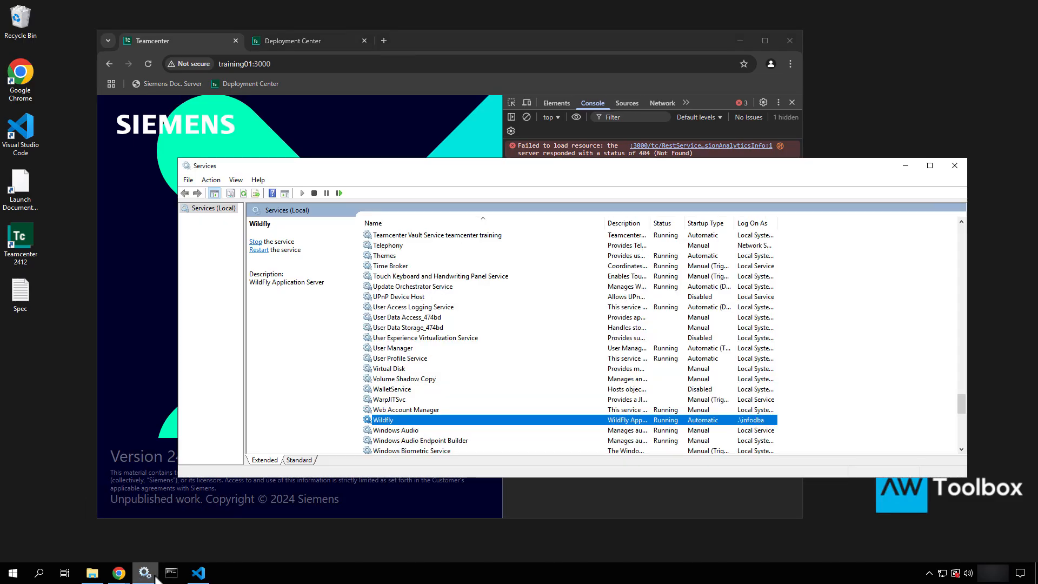
left_click(419, 369)
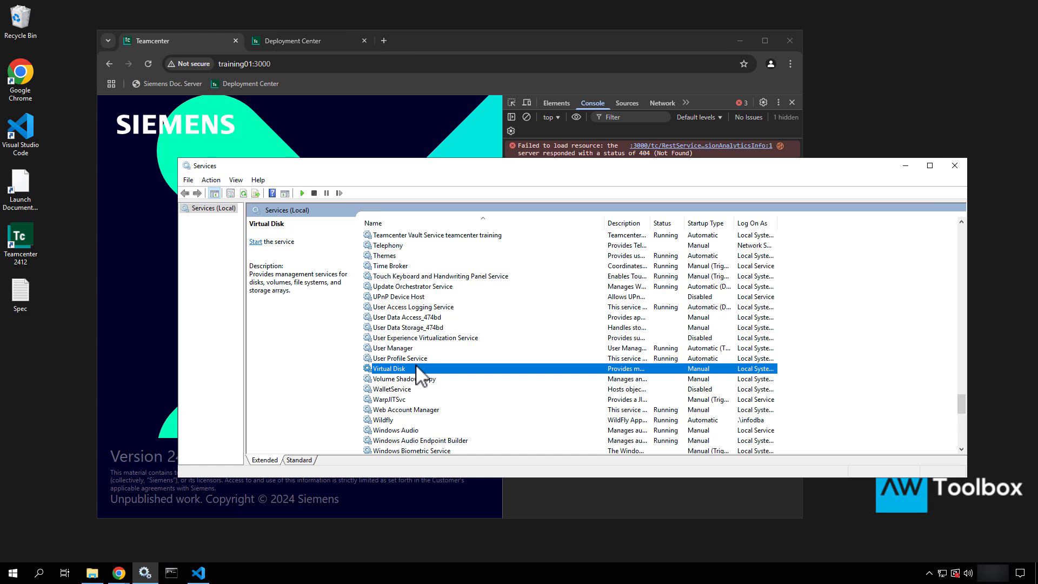
key("t")
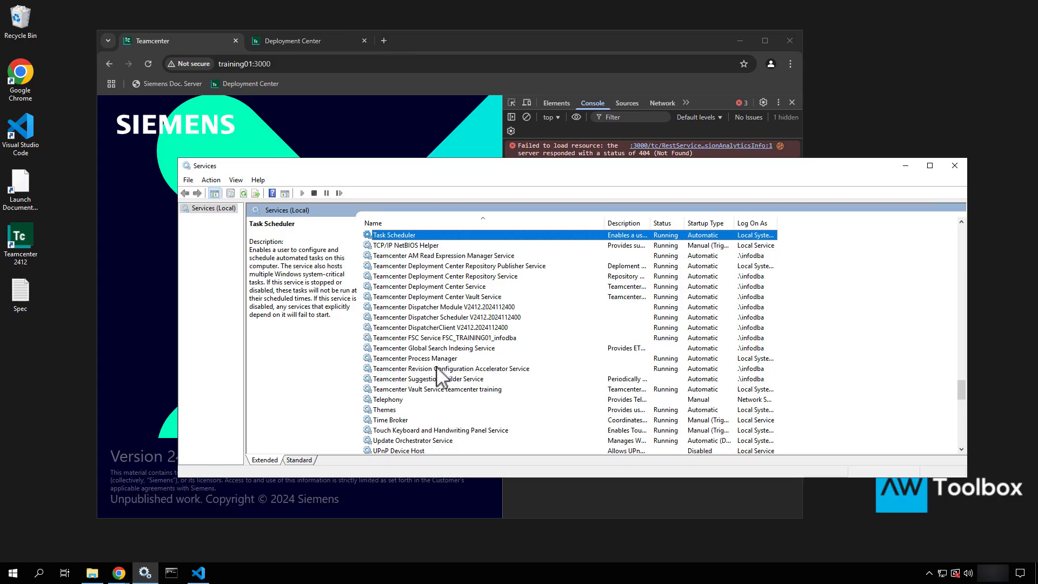
left_click(320, 41)
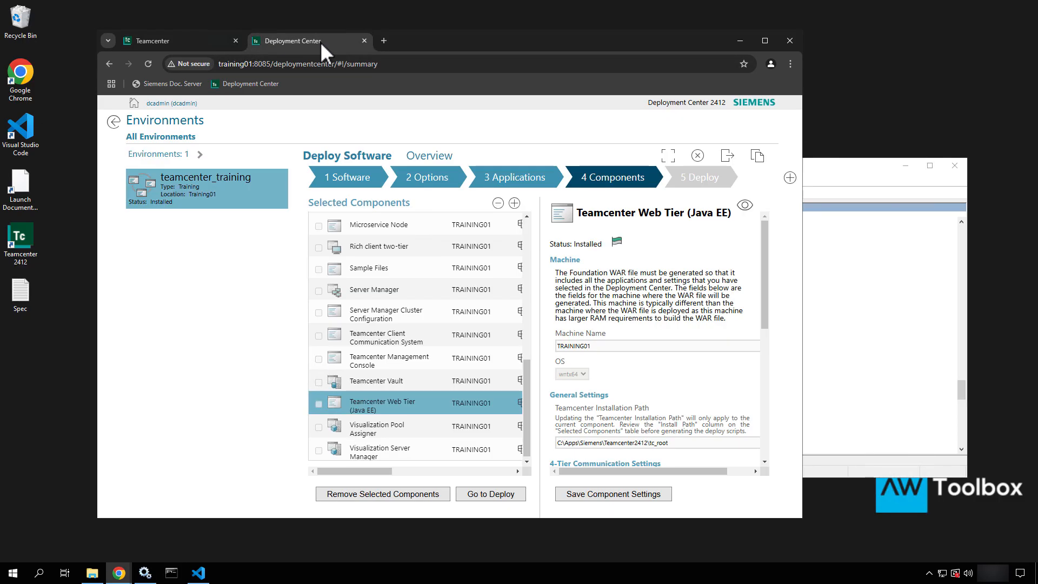
Check the Server Manager component's Command Line startup mode for pool PoolA
left_click(393, 292)
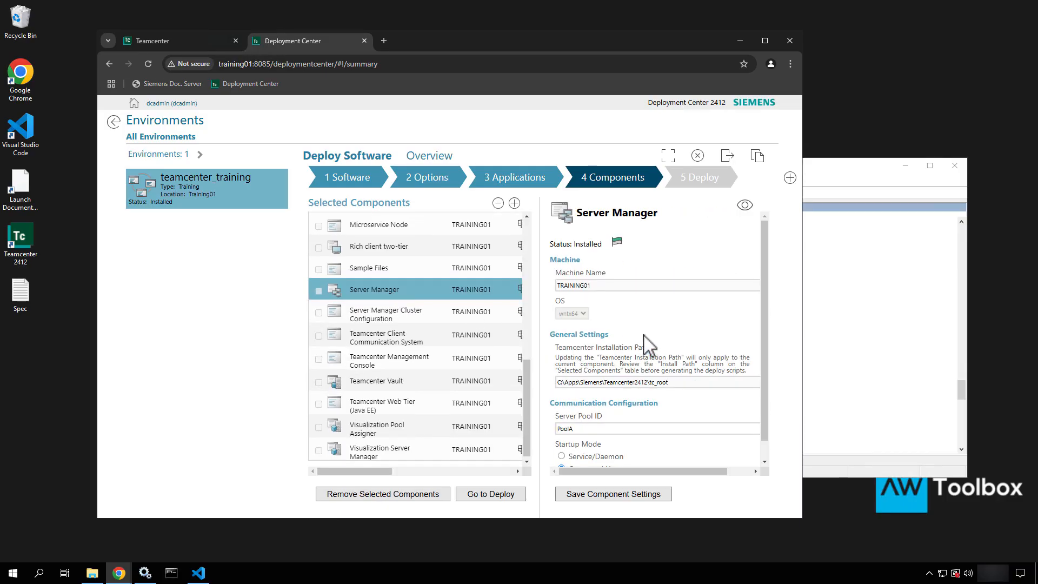
scroll(649, 346, "down", 2)
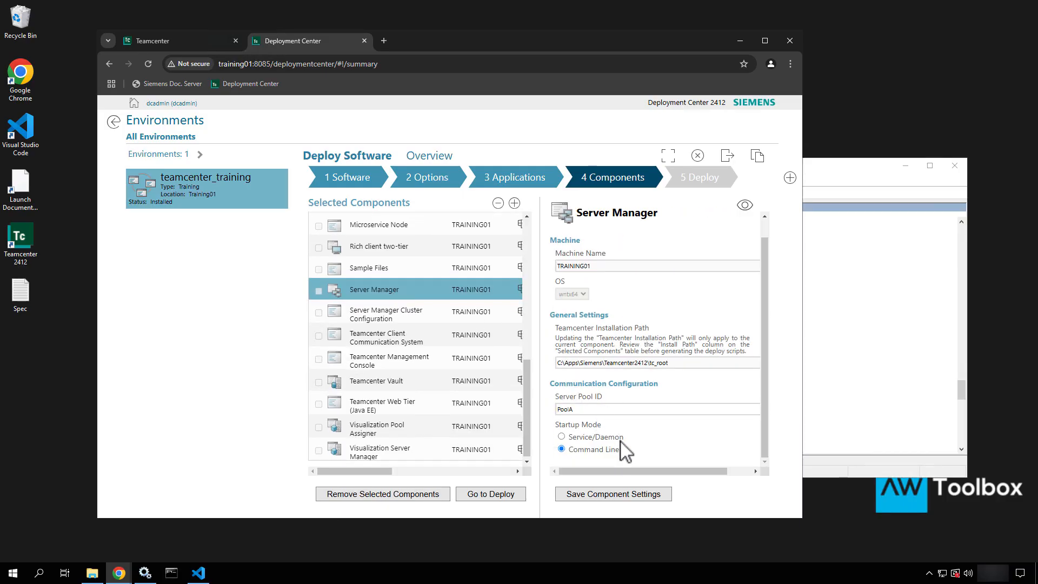
left_click_drag(620, 439, 713, 461)
Restore File Explorer and browse into apps\Siemens\Teamcenter2412\tc_root
left_click(748, 44)
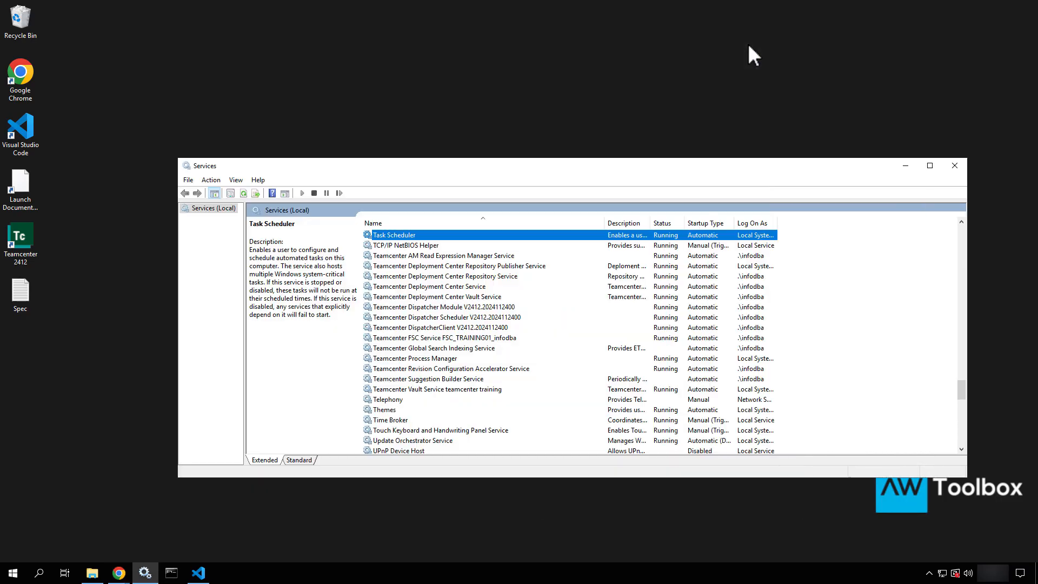
left_click(904, 163)
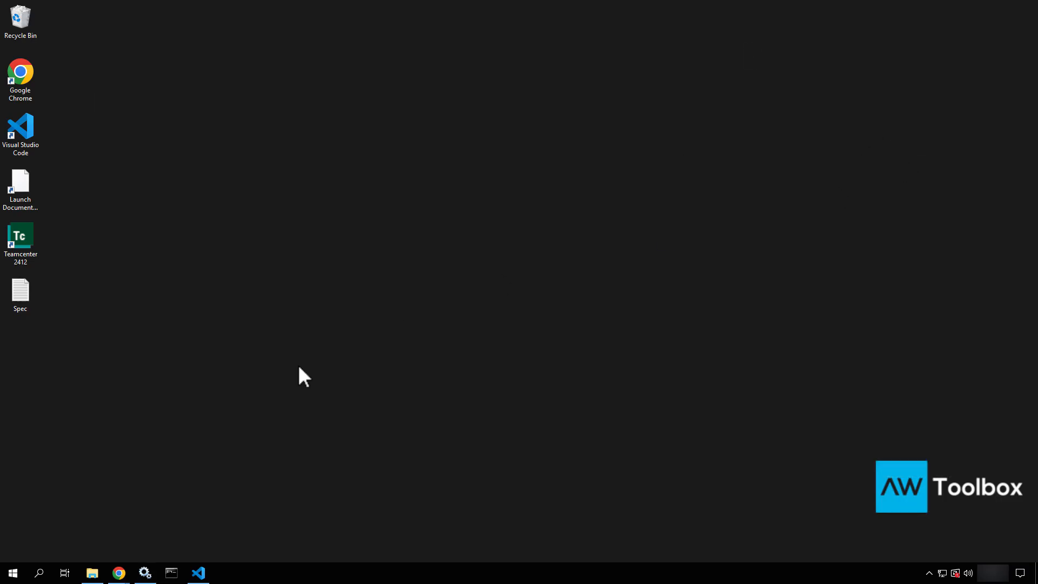
left_click(91, 574)
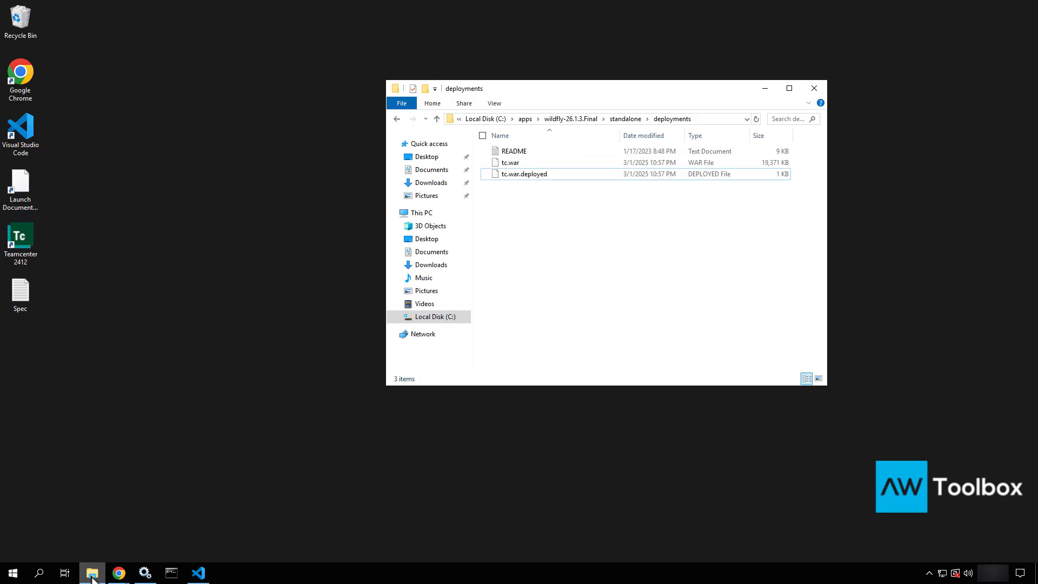
left_click(525, 119)
double_click(519, 184)
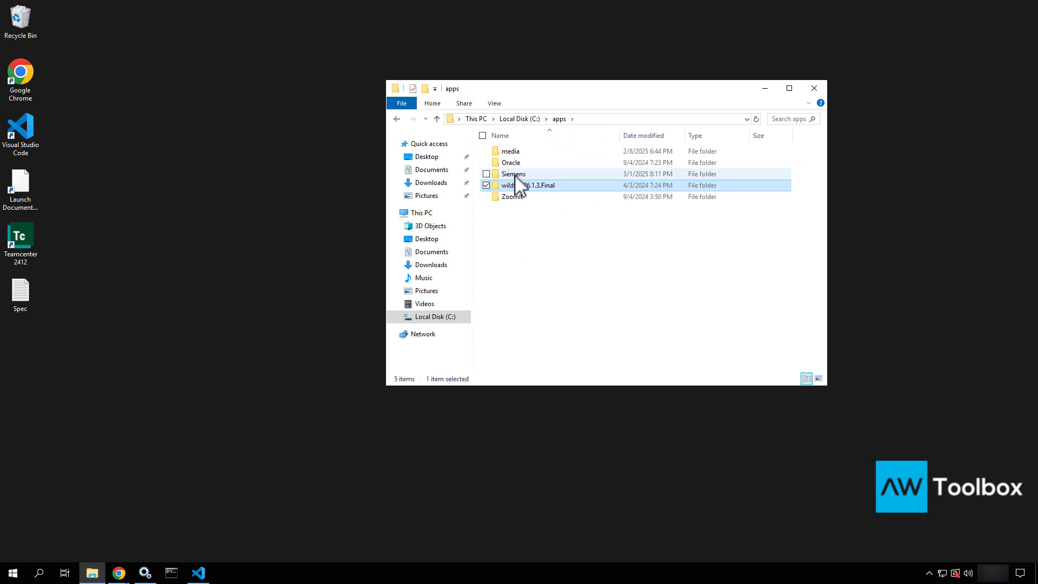
double_click(514, 178)
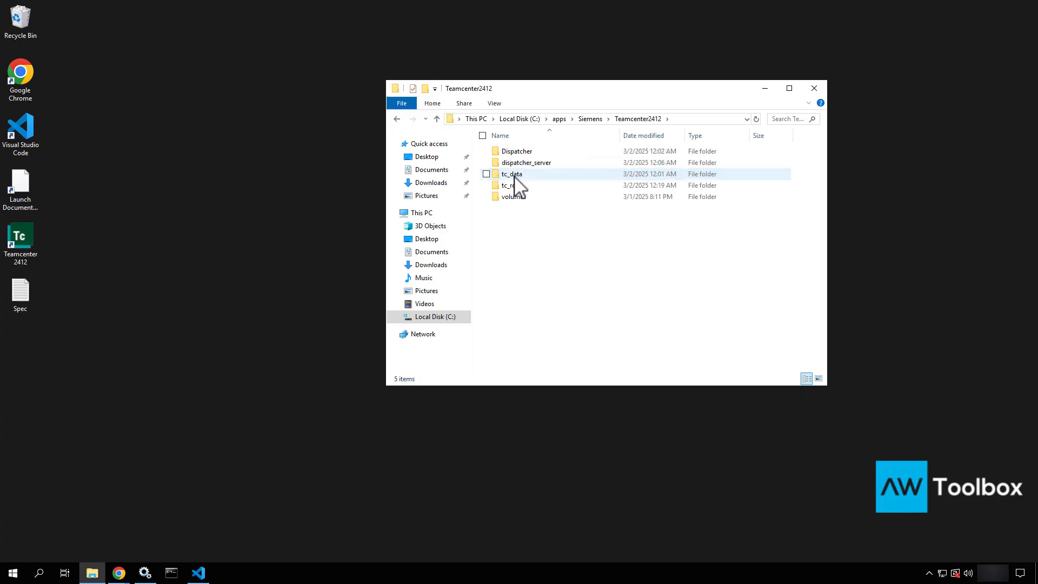
double_click(513, 185)
Open pool_manager\confs\config1, select mgrstart, and reveal the folder's full path
scroll(514, 192, "down", 1)
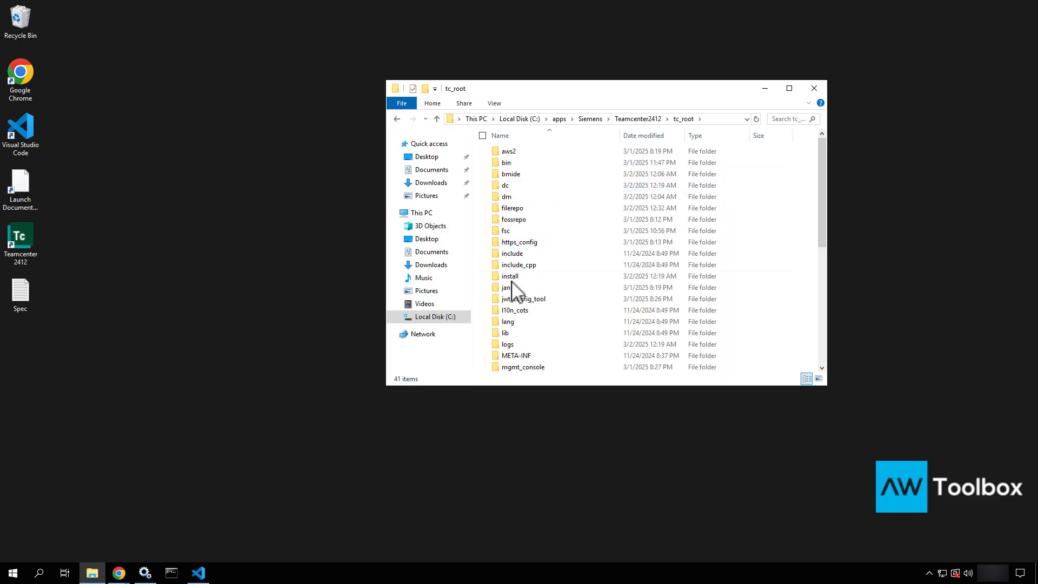
scroll(514, 292, "down", 1)
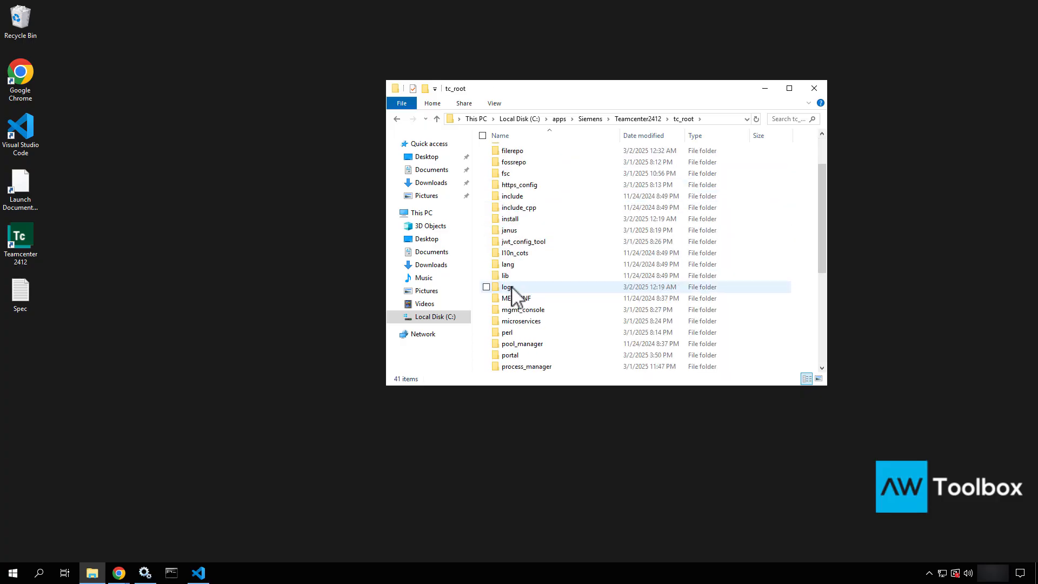
double_click(510, 344)
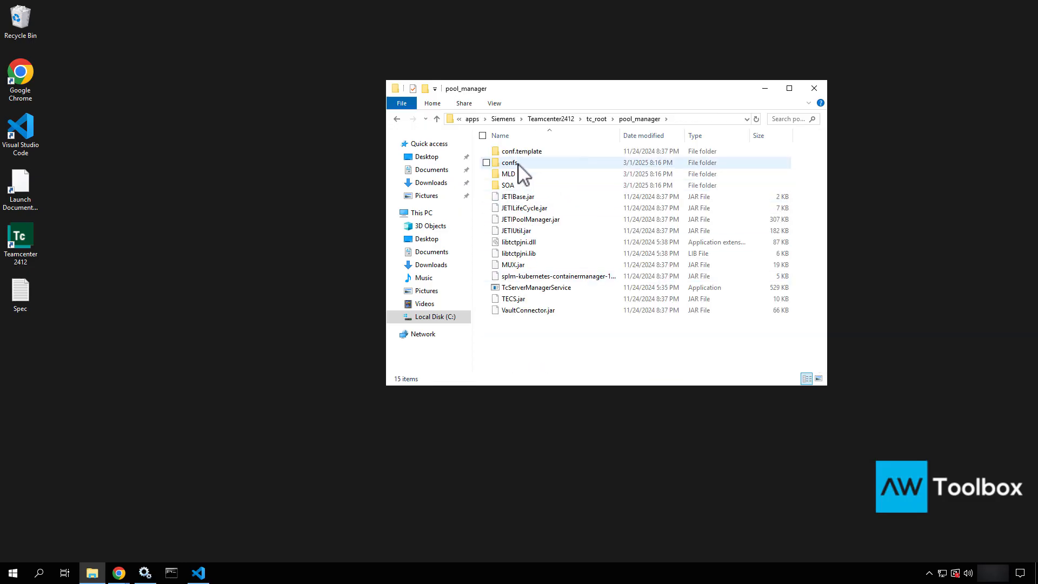
double_click(517, 164)
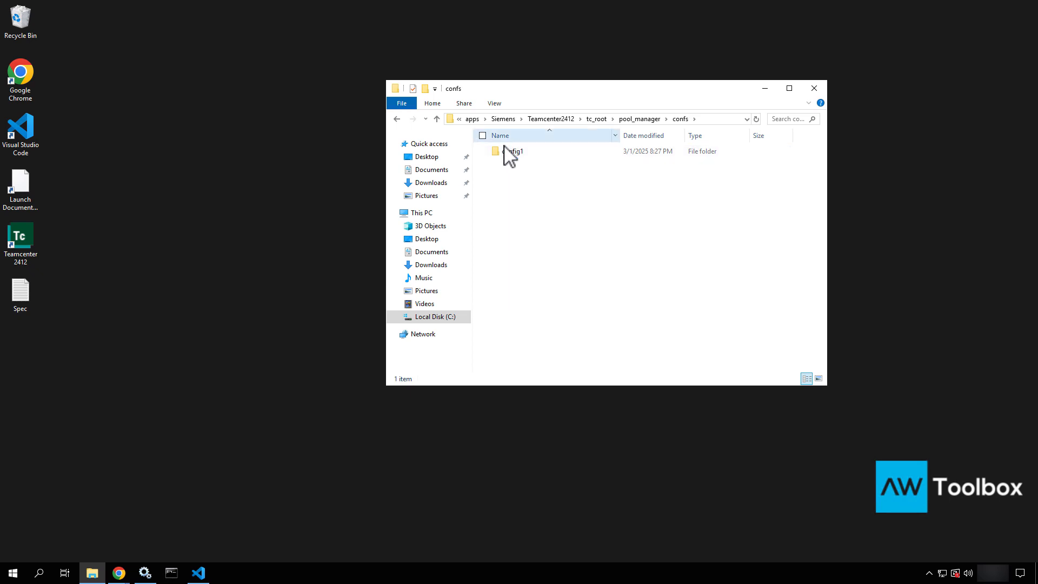
double_click(504, 153)
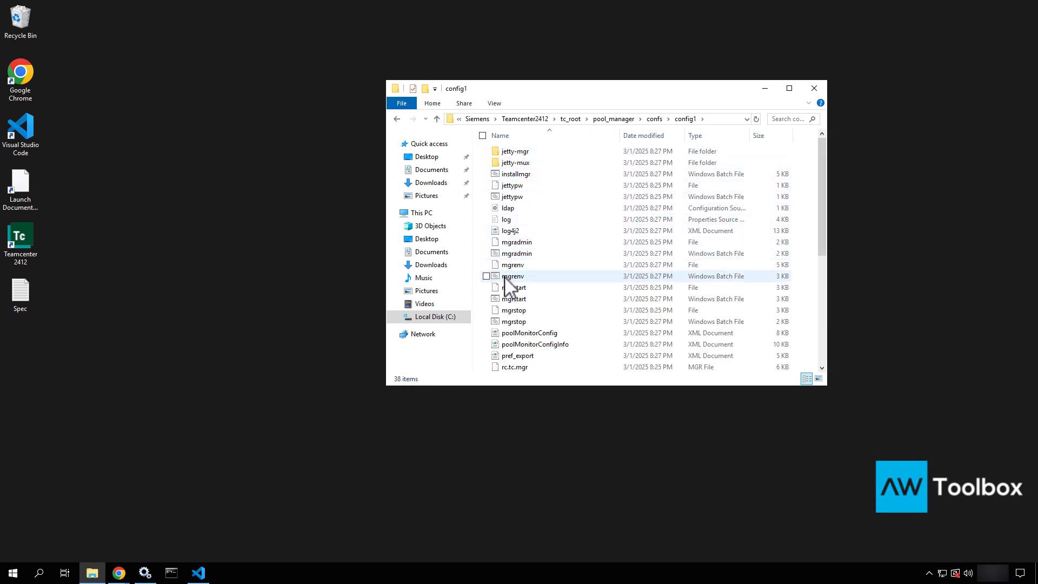
left_click(503, 302)
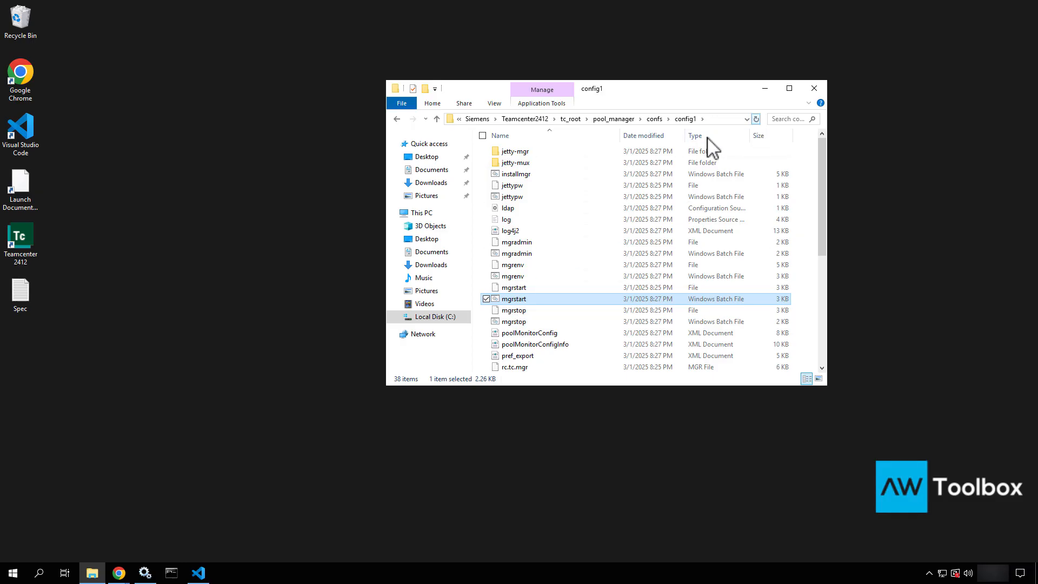
left_click(724, 119)
key("ctrl+c")
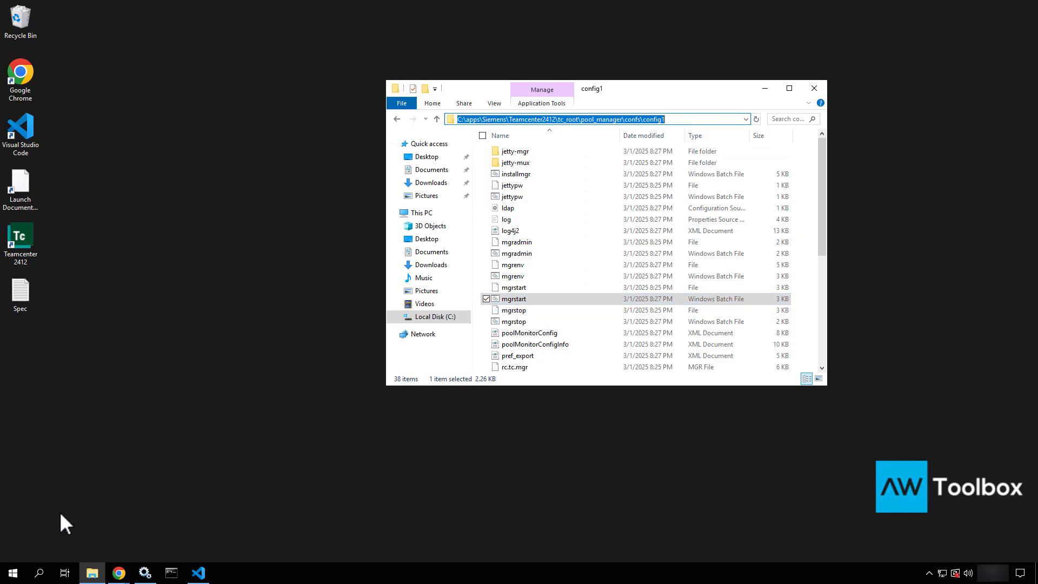
Close tc_profilevars.bat in Visual Studio Code without saving the edit
left_click(197, 574)
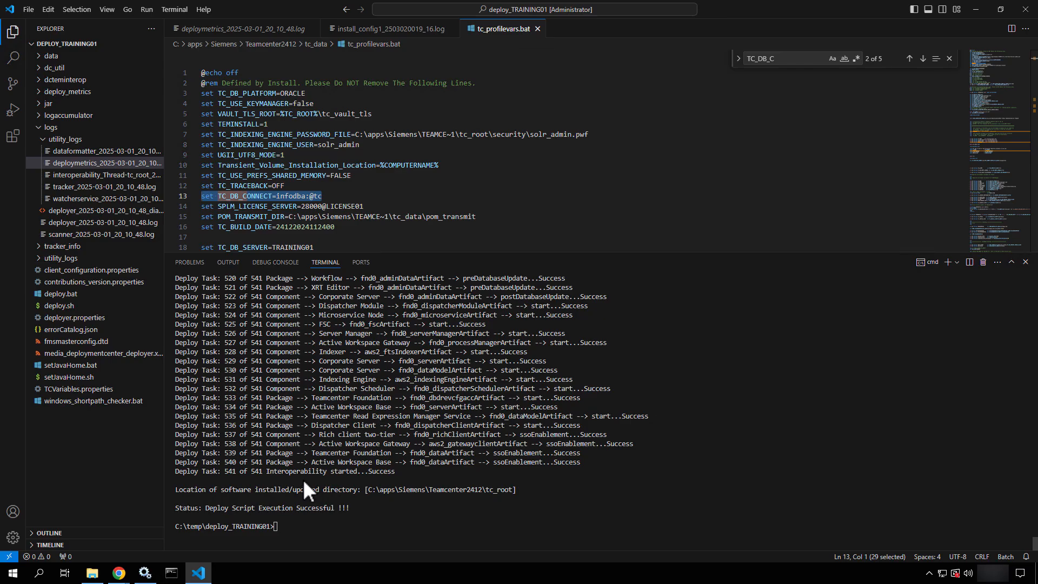
type("cd")
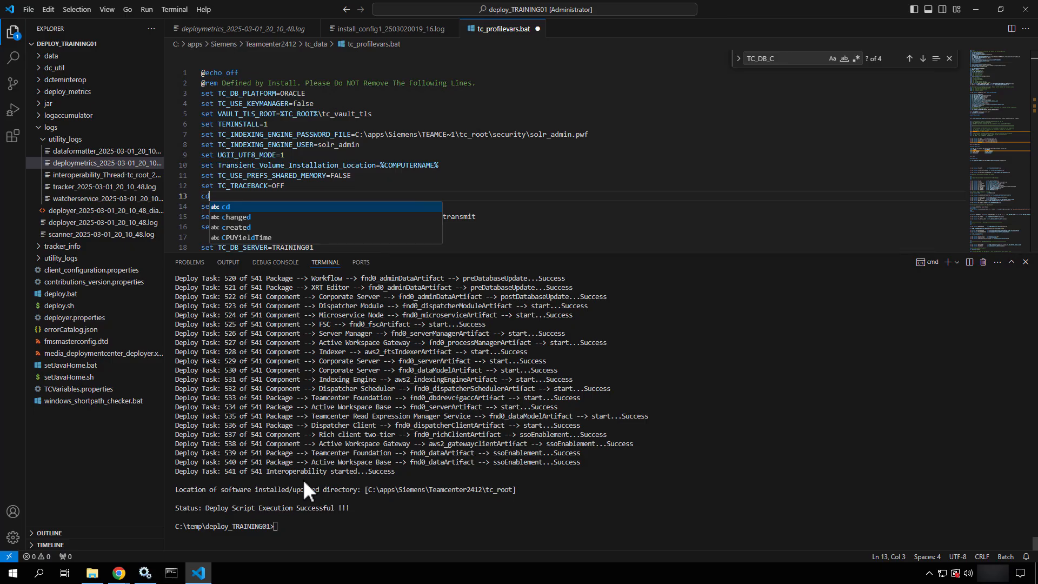
left_click(538, 28)
left_click(541, 299)
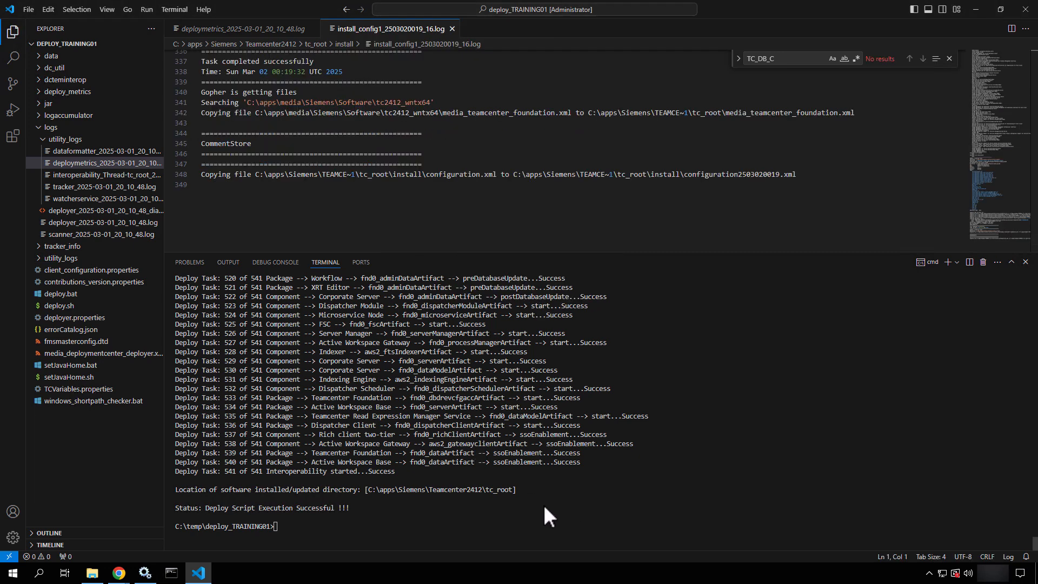
Run mgrstart from config1 in the terminal, hitting the FOSS Repository error, then exit
type("cd")
key("ctrl+v")
key("Return")
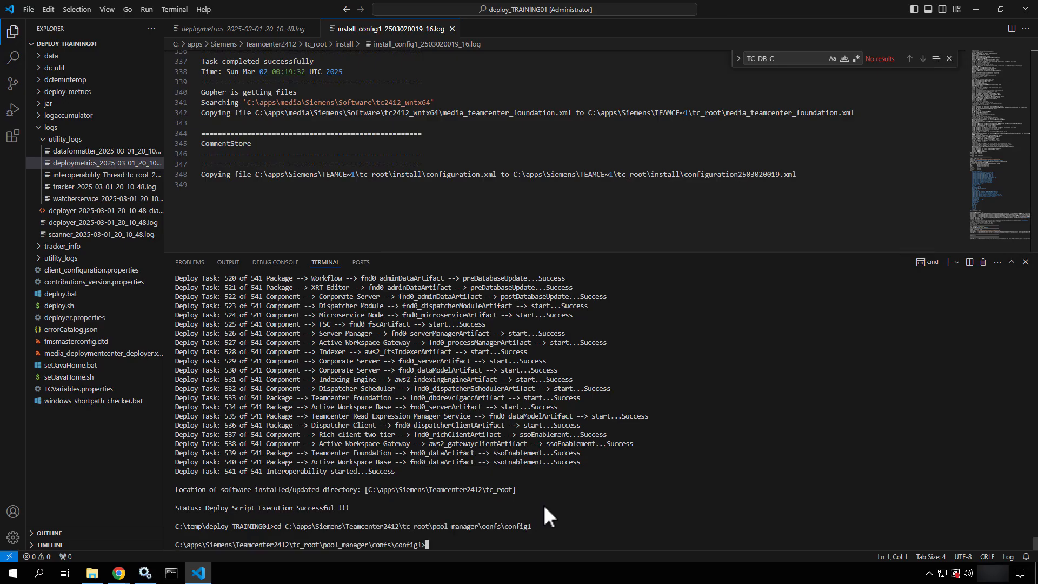
type("mgrstart")
key("Return")
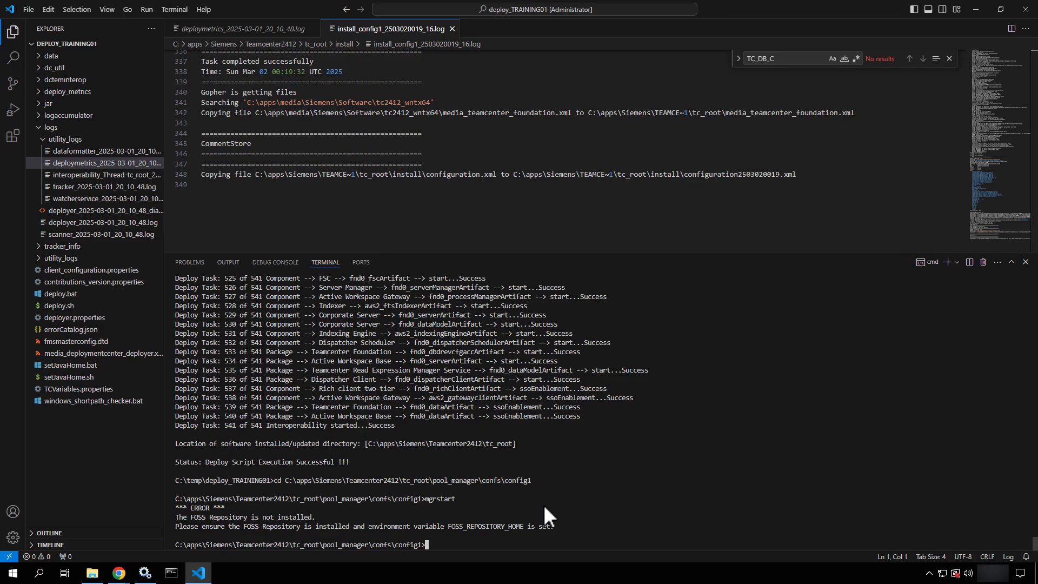
type("exit")
key("Return")
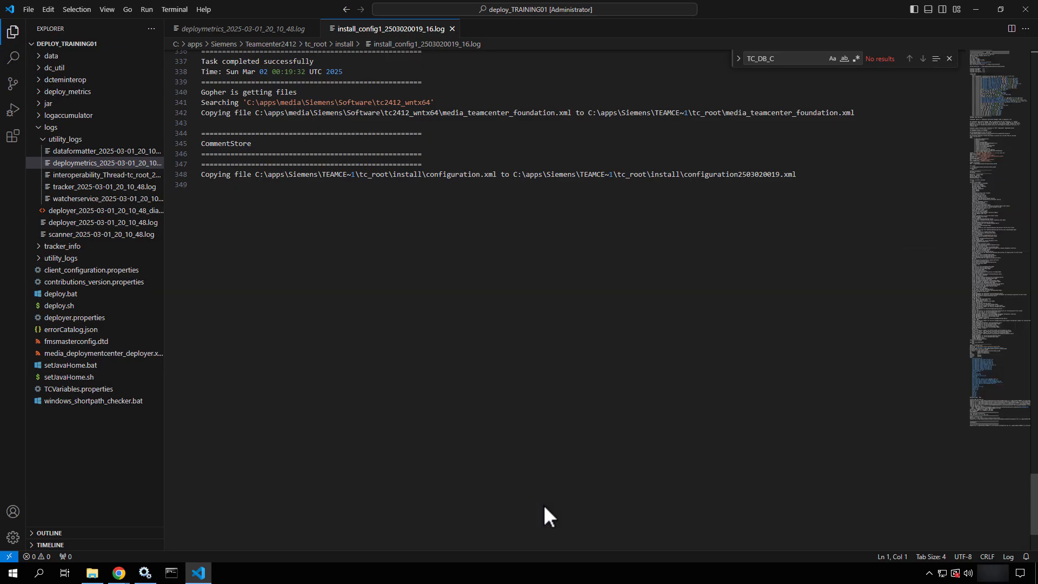
Launch Command Prompt as administrator
left_click(976, 9)
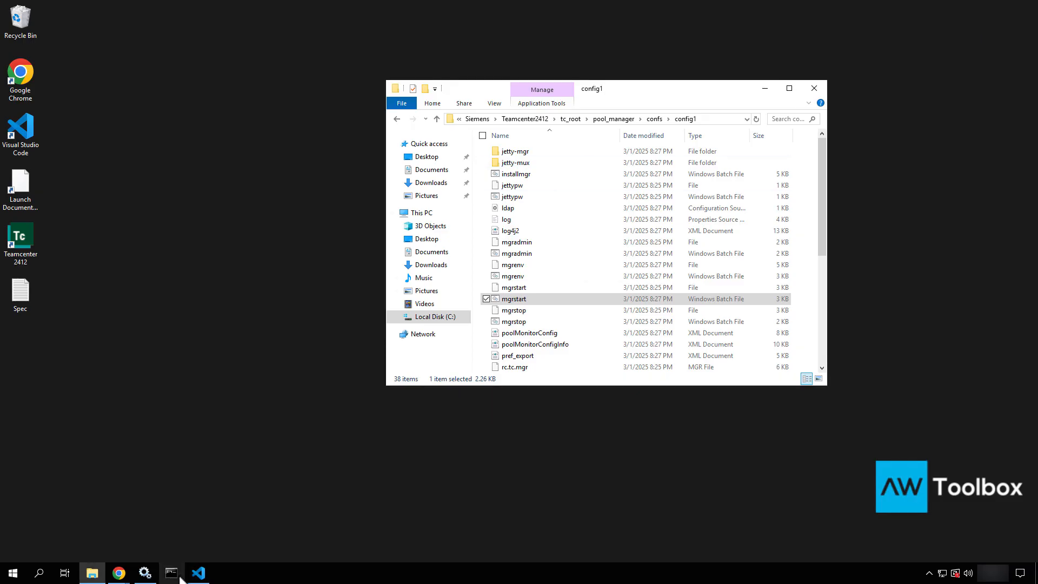
left_click(11, 573)
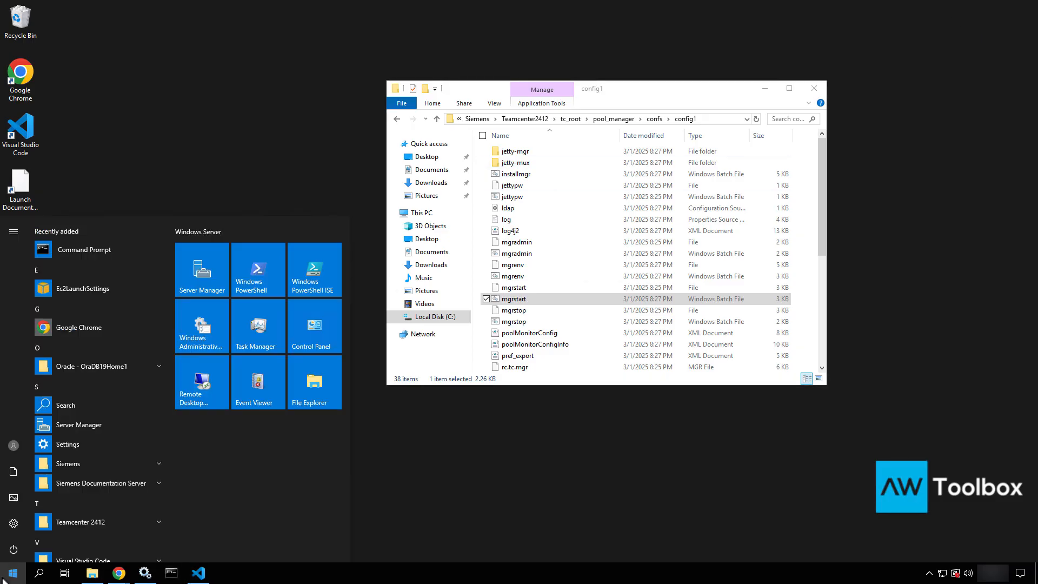
right_click(75, 254)
mouse_move(124, 287)
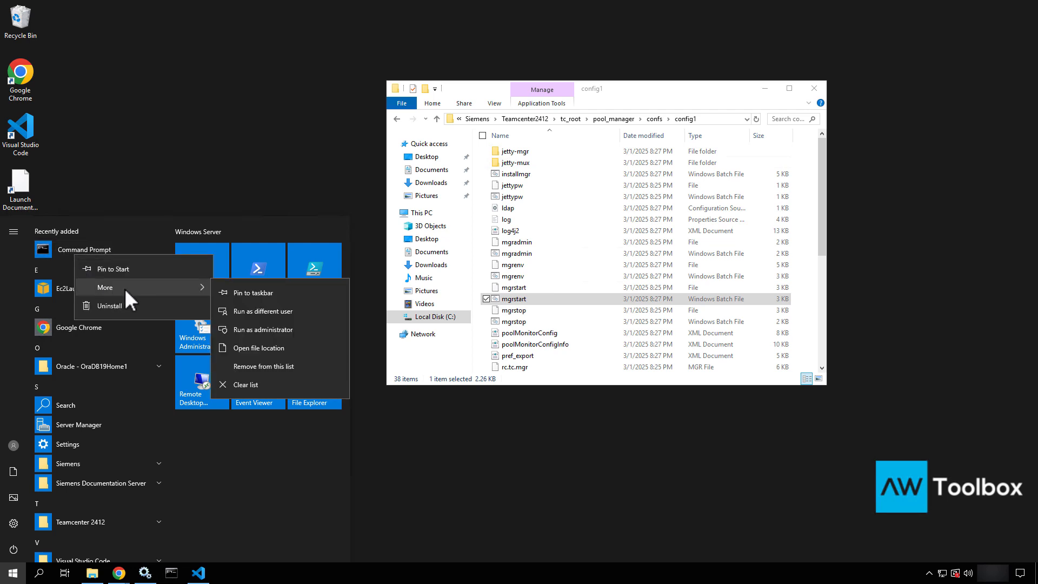
left_click(247, 329)
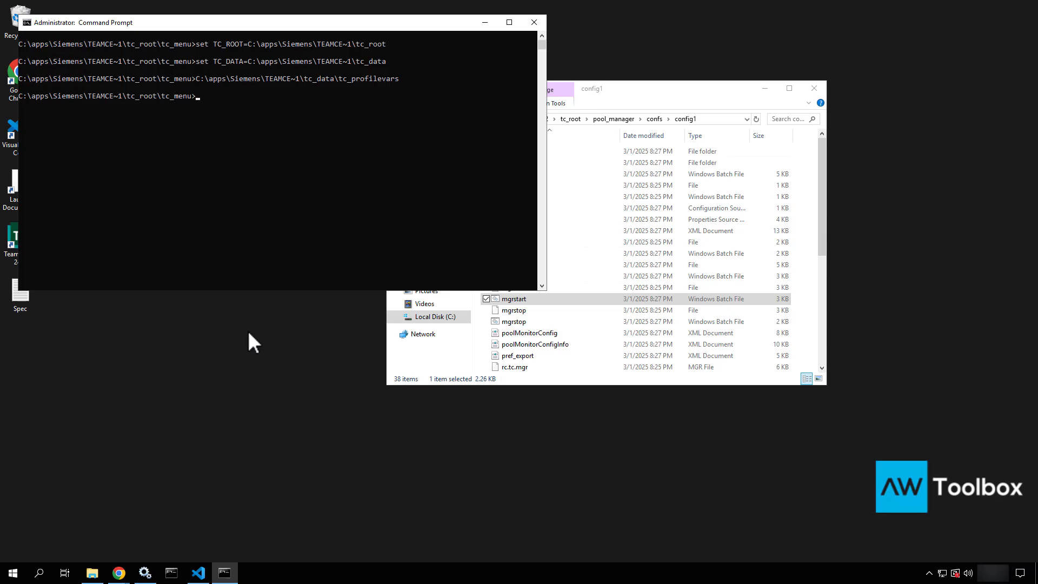
Change into the config1 folder and run mgrstart.bat to start the Server Manager
type("cd")
key("ctrl+v")
key("Return")
type("mgradmin.bat")
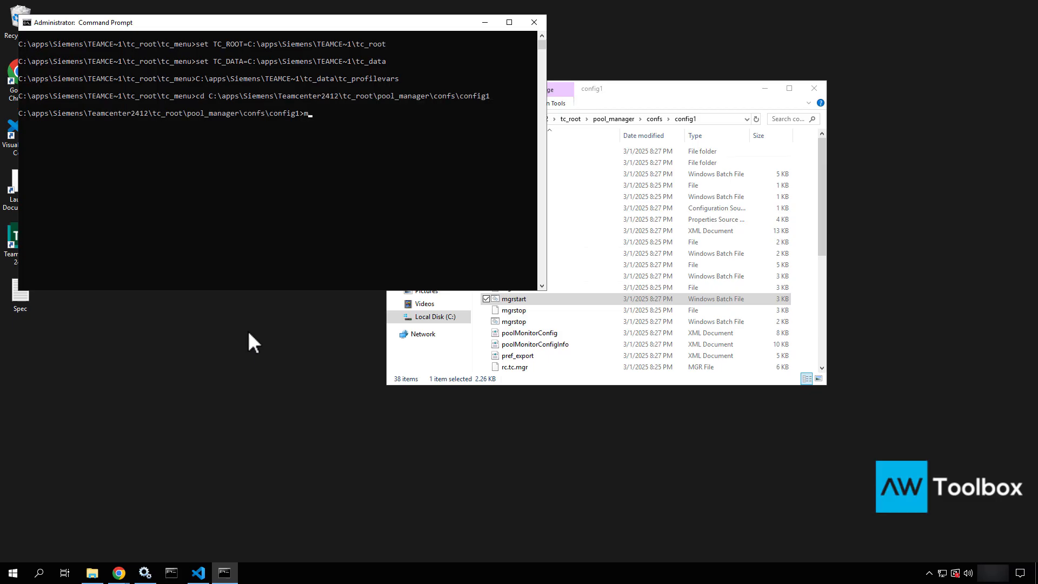
key("BackSpace")
key("BackSpace")
key("BackSpace")
key("BackSpace")
key("BackSpace")
key("BackSpace")
key("BackSpace")
key("BackSpace")
key("BackSpace")
type("start.bat")
key("Return")
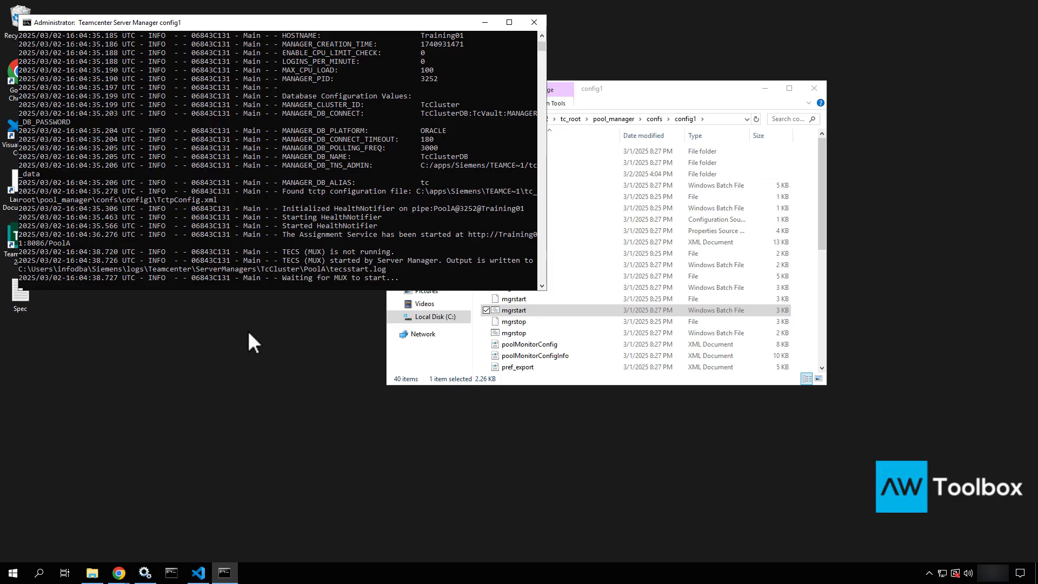
Open Task Manager below the console and check the three warm tcservers launched
right_click(313, 575)
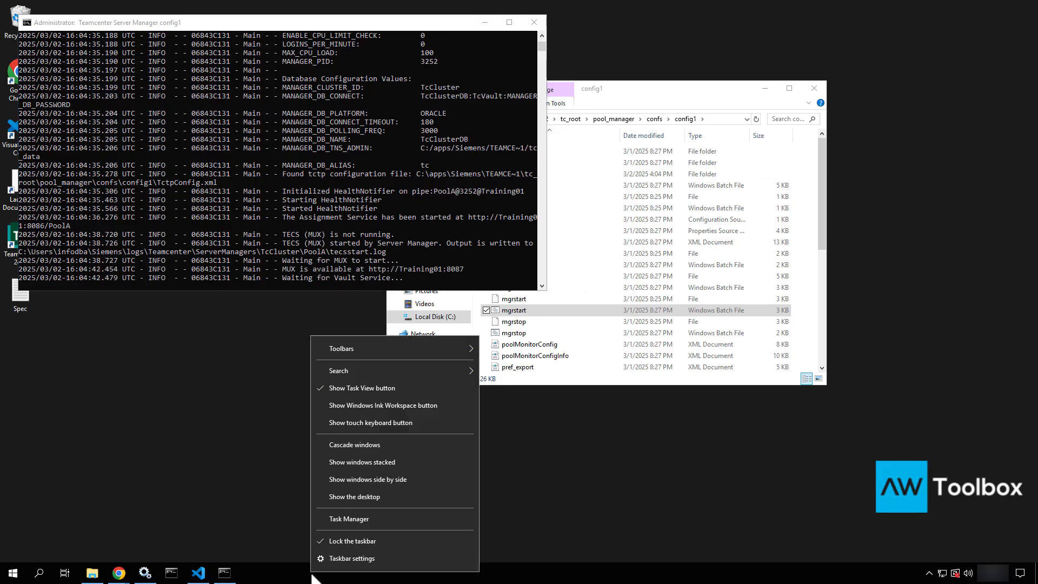
left_click(363, 517)
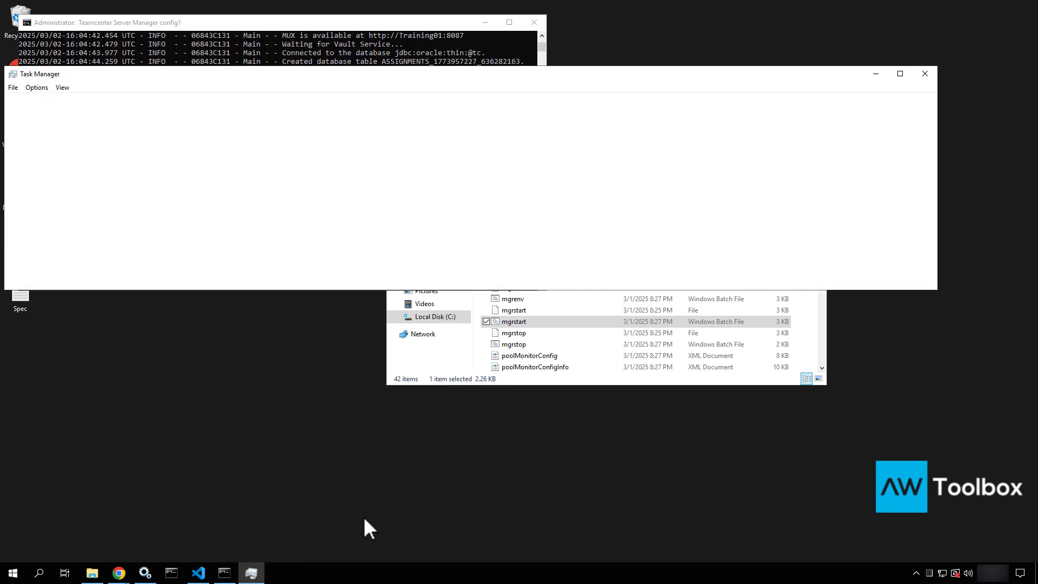
left_click_drag(337, 75, 452, 260)
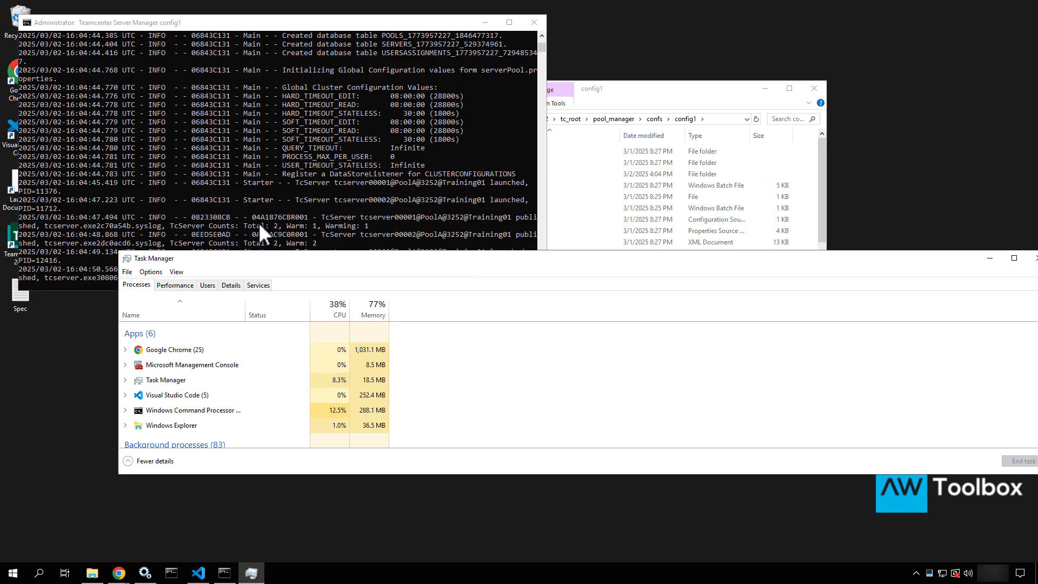
left_click(294, 226)
left_click(322, 226)
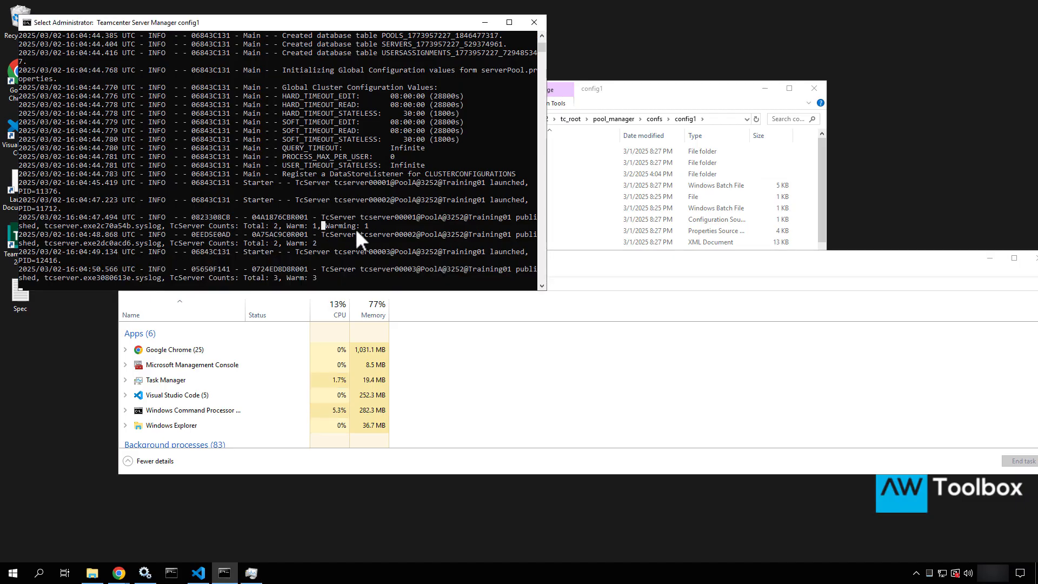
right_click(257, 245)
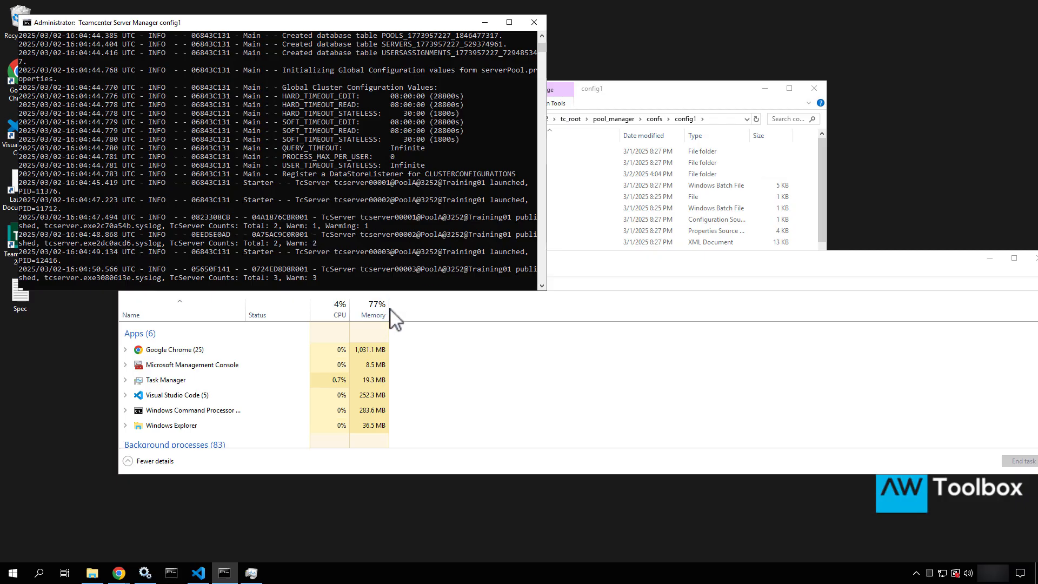
Show Task Manager's Details list and locate tcserver.exe processes 11376, 11712 and 12416
left_click(482, 373)
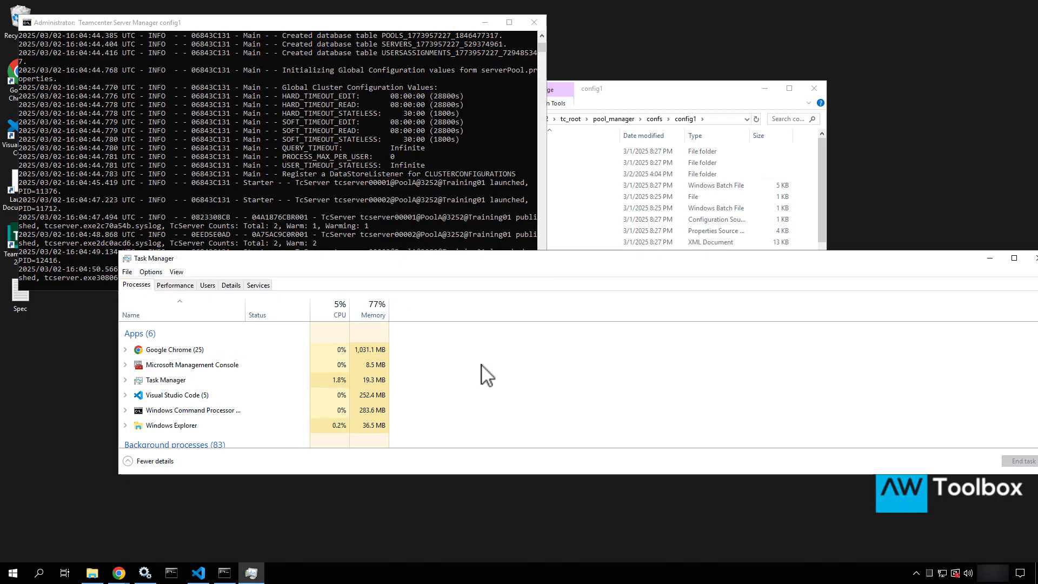
left_click(230, 286)
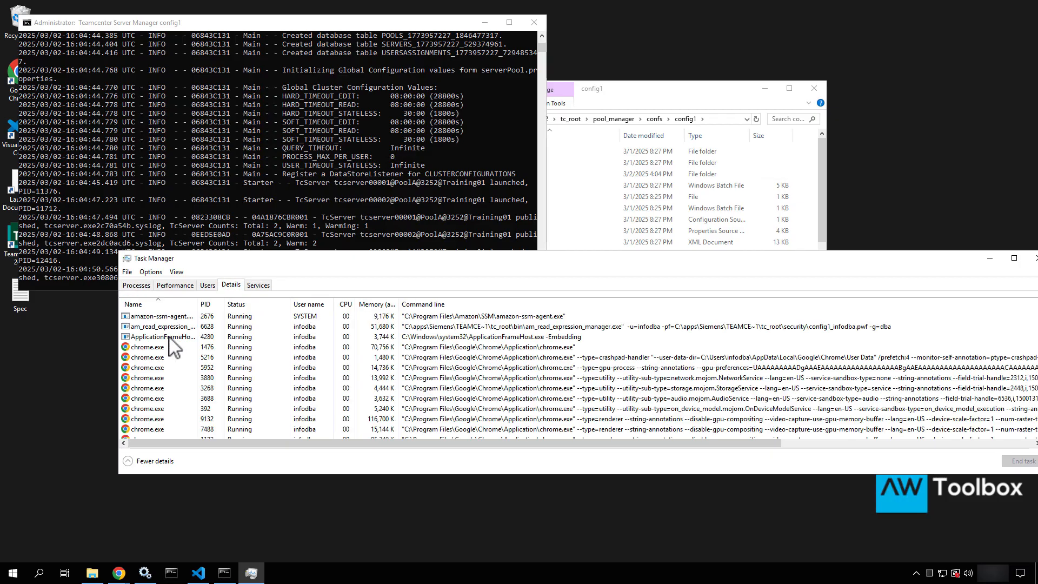
left_click(171, 368)
key("t")
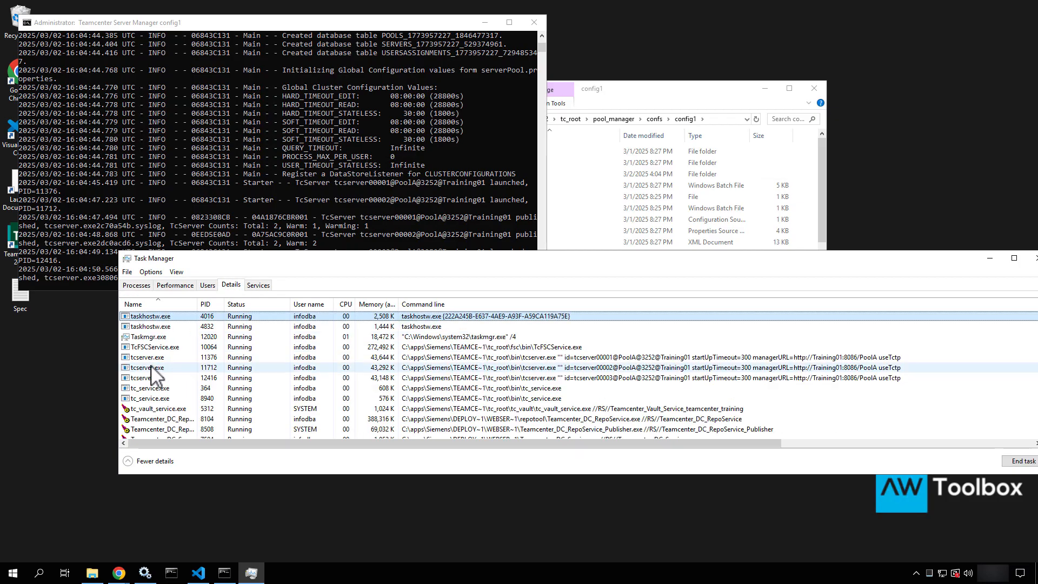
left_click(151, 358)
left_click(150, 368, "ctrl")
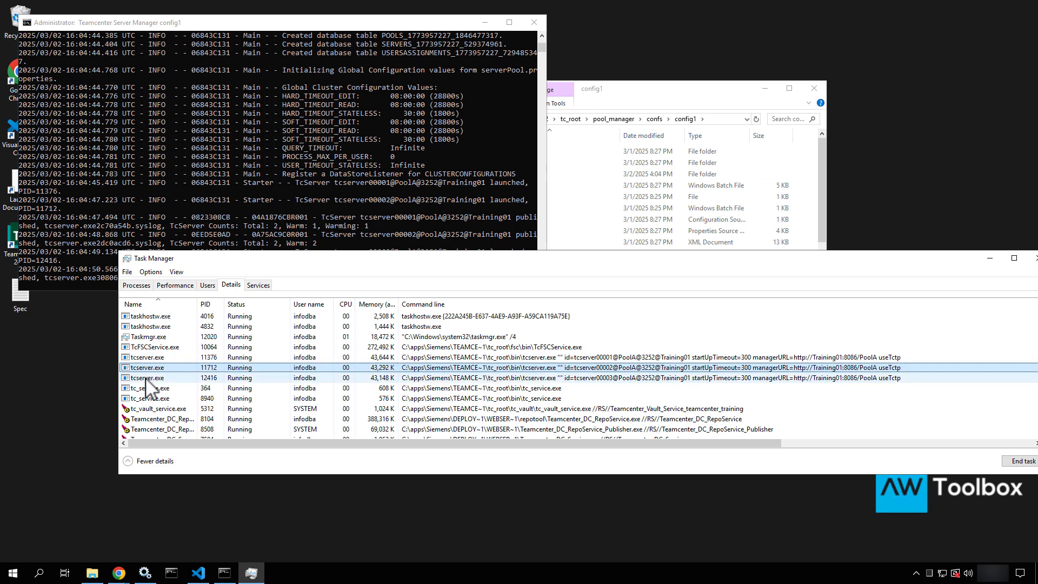
left_click(151, 378)
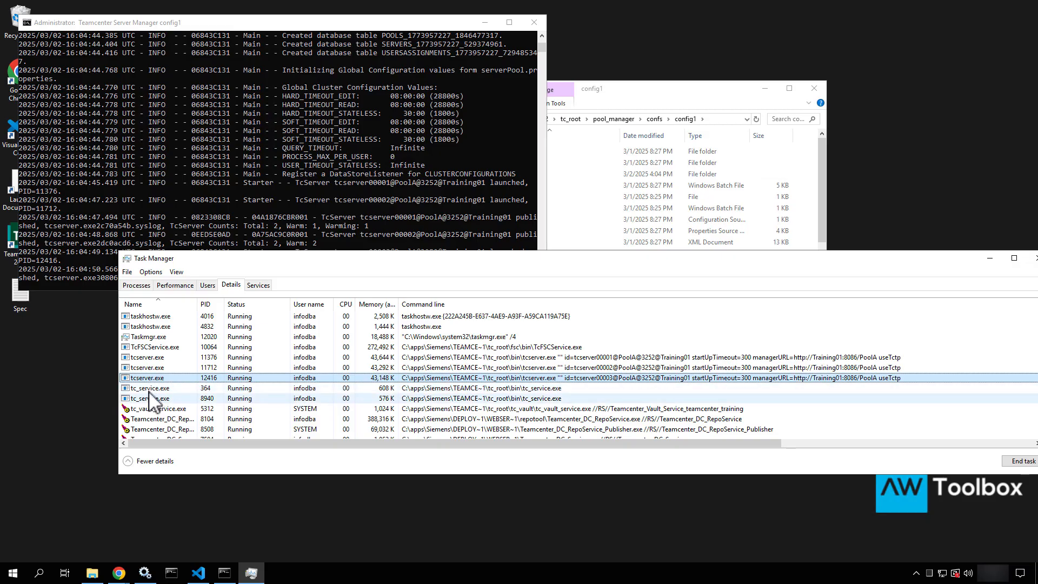
End both tc_service.exe processes, PIDs 364 and 8940
left_click(151, 388)
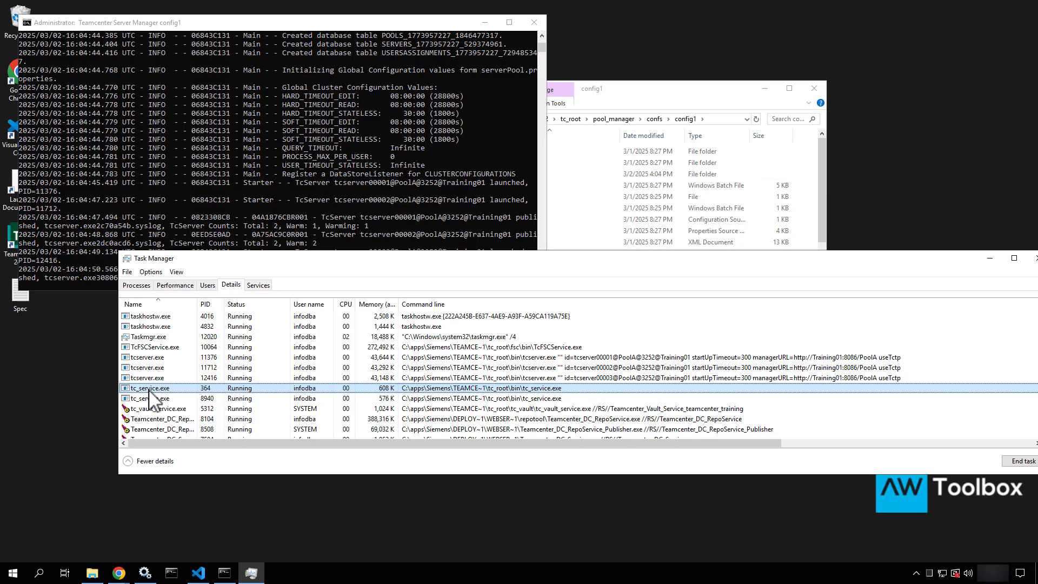
key("Delete")
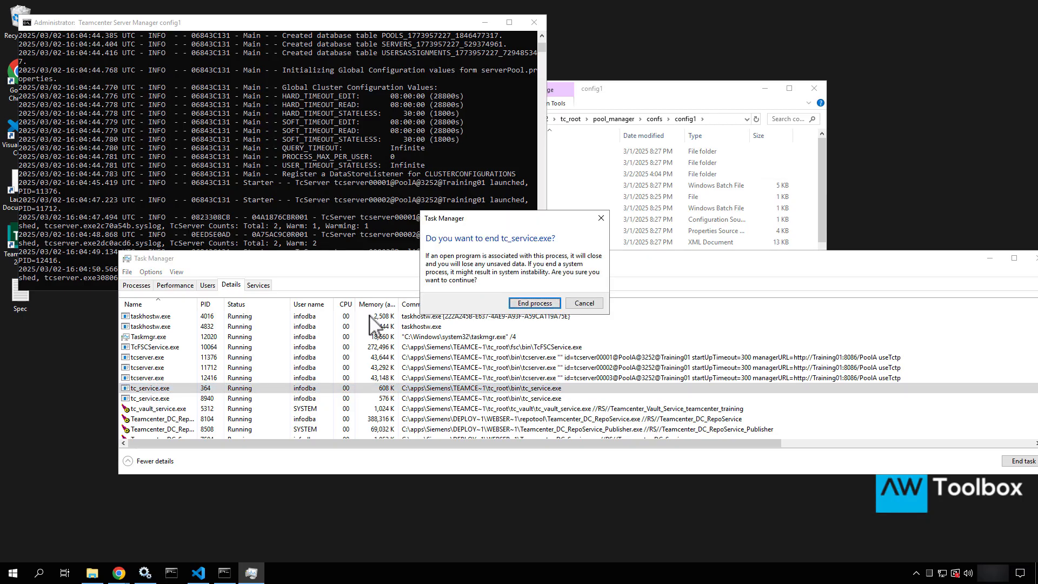
left_click(531, 304)
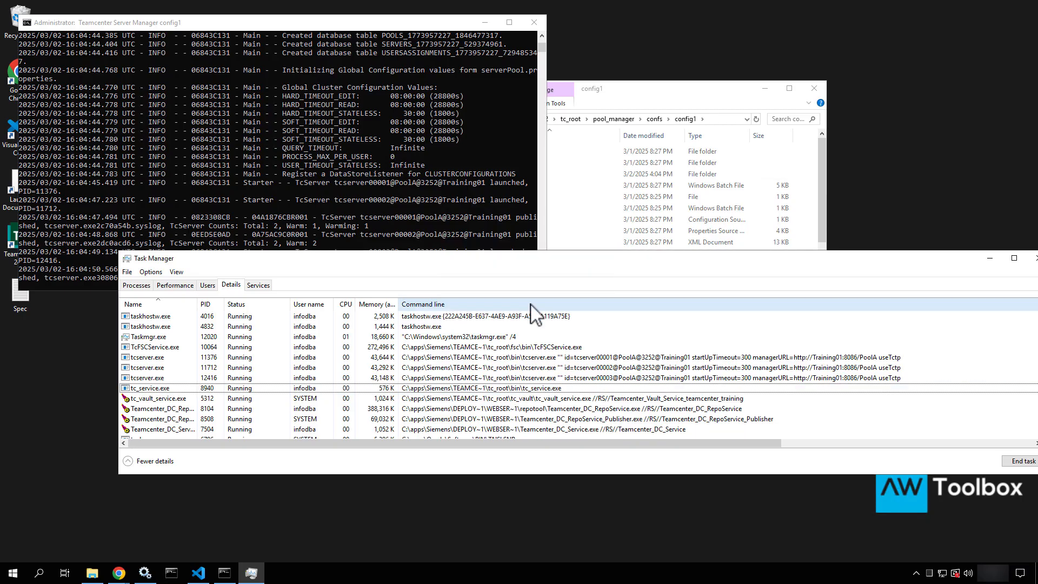
left_click(182, 388)
key("Delete")
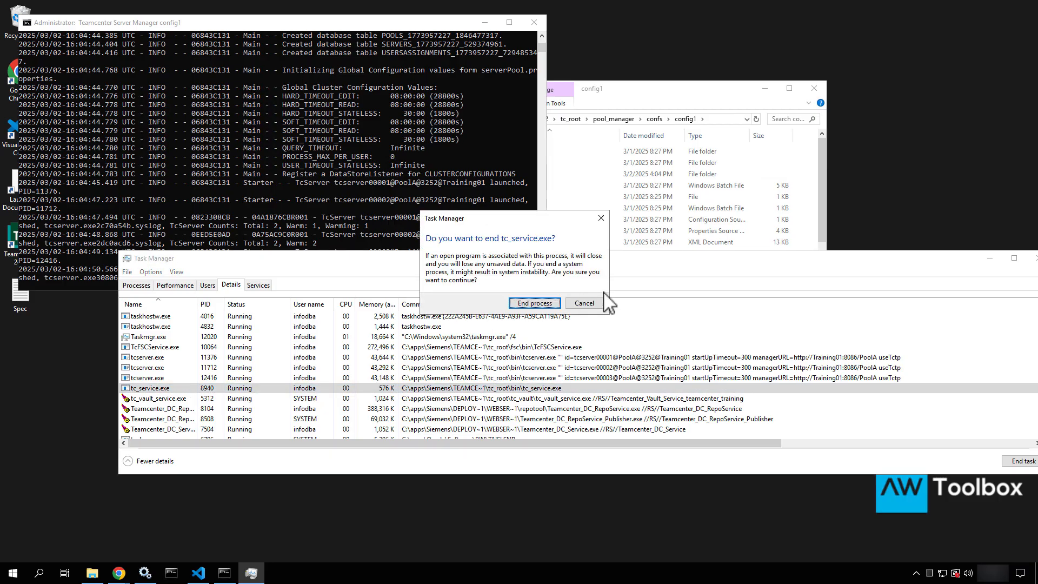
left_click(556, 304)
End tcserver.exe processes 11376, 11712 and 12416, the last two as process trees
left_click(172, 358)
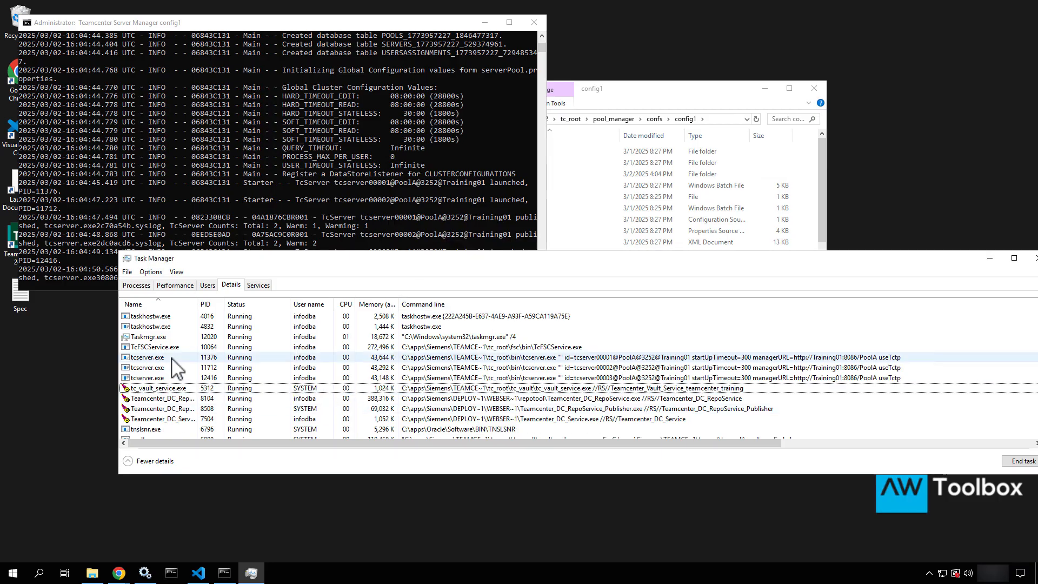
key("Delete")
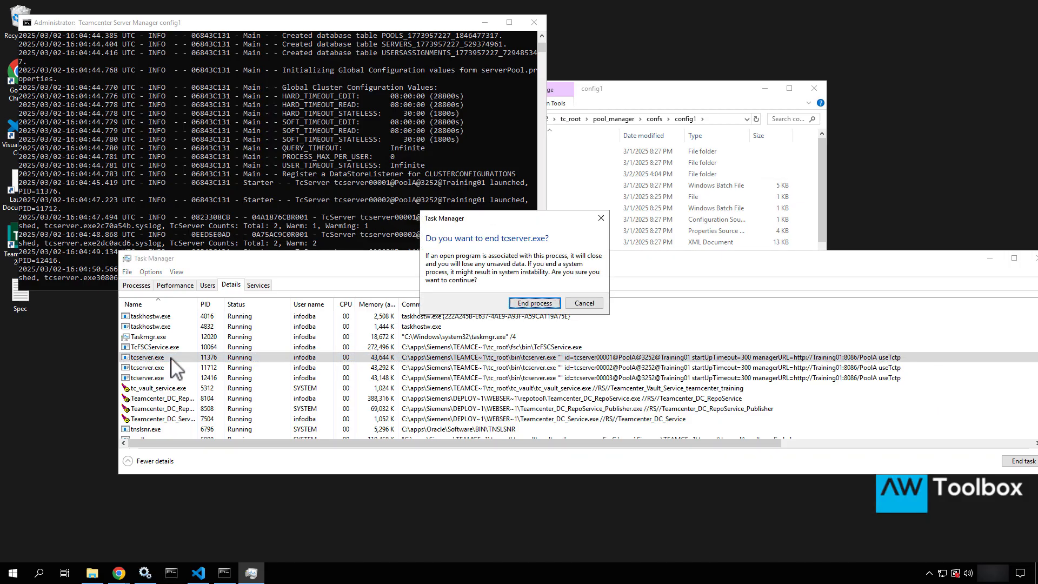
left_click(535, 304)
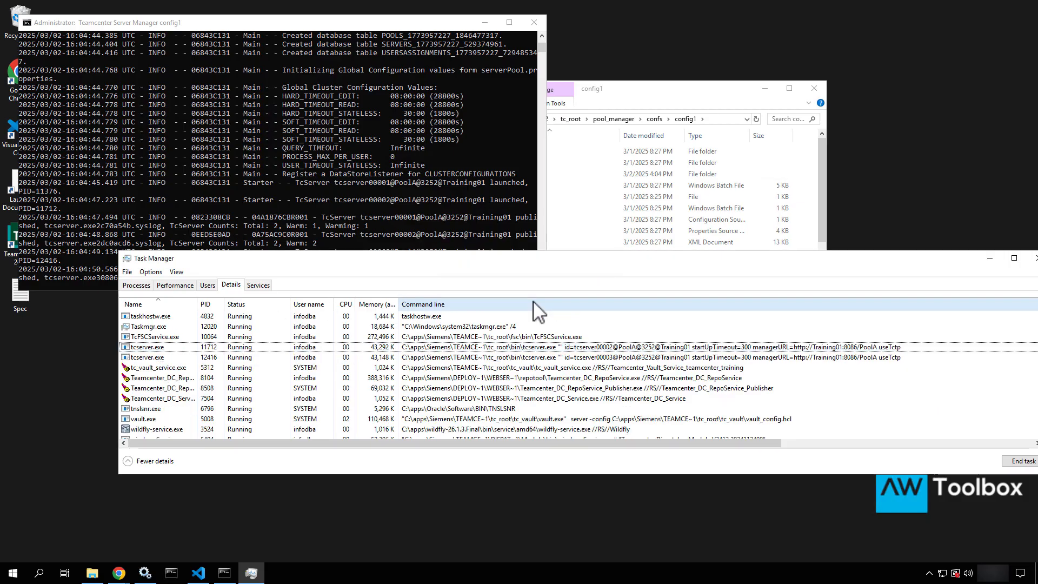
left_click(187, 346)
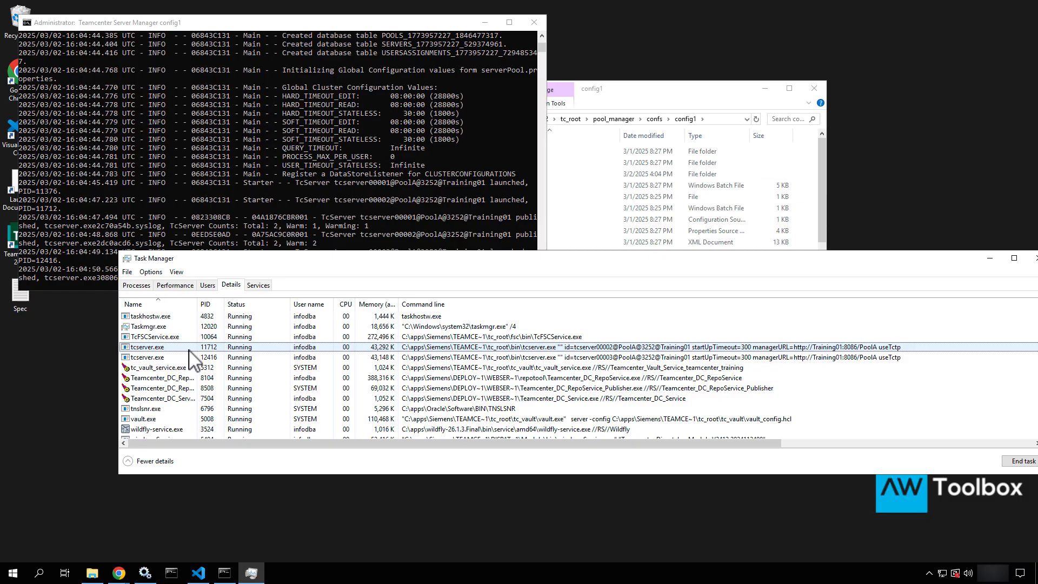
right_click(189, 349)
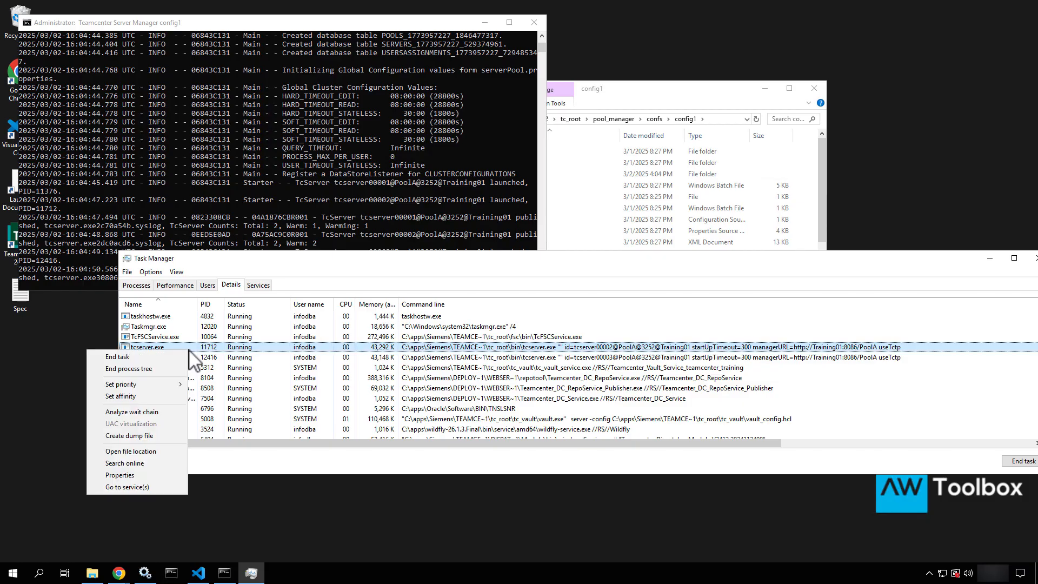
left_click(143, 372)
left_click(528, 308)
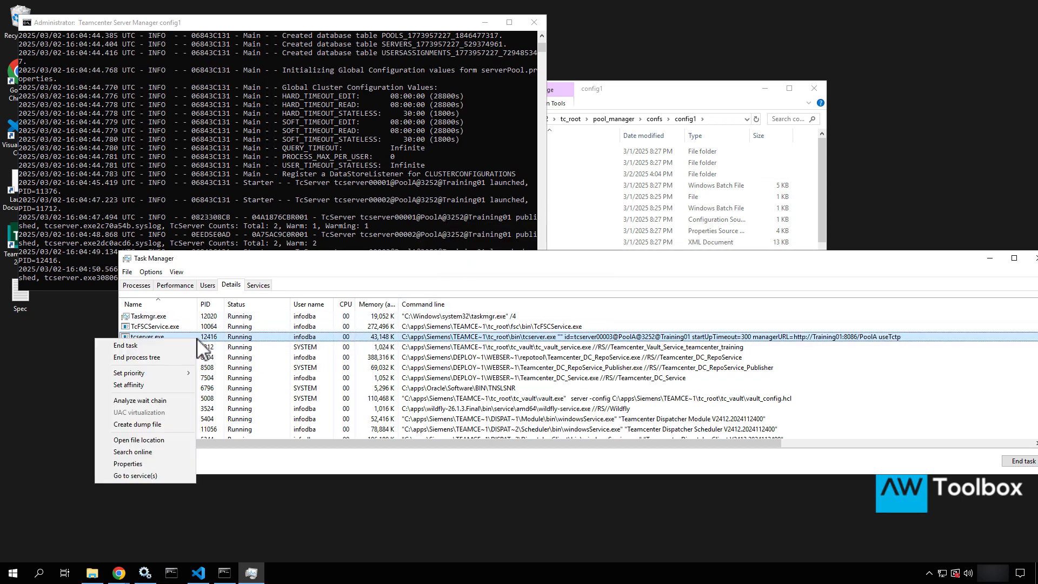
right_click(196, 339)
left_click(163, 358)
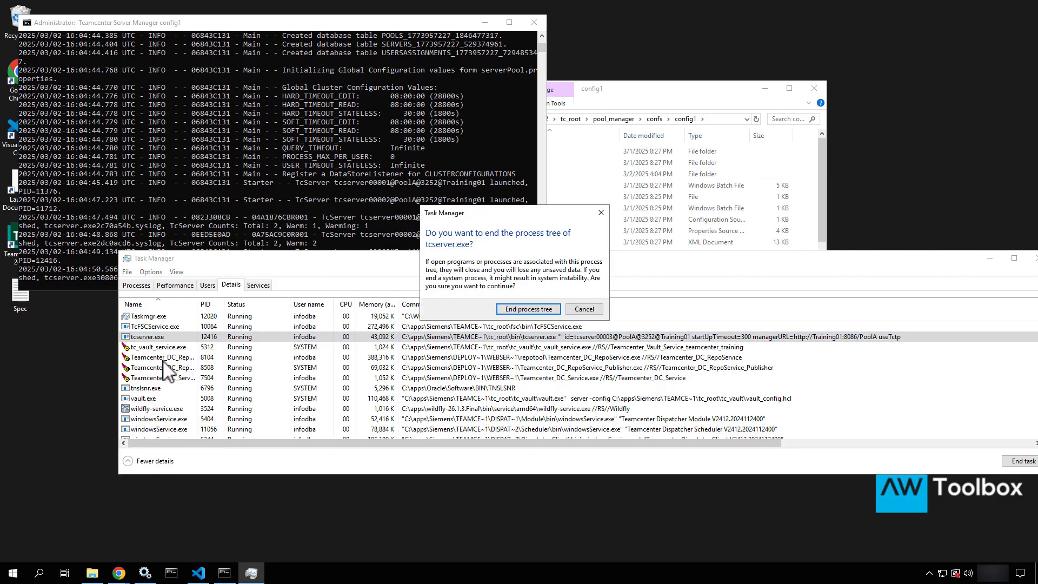
left_click(543, 311)
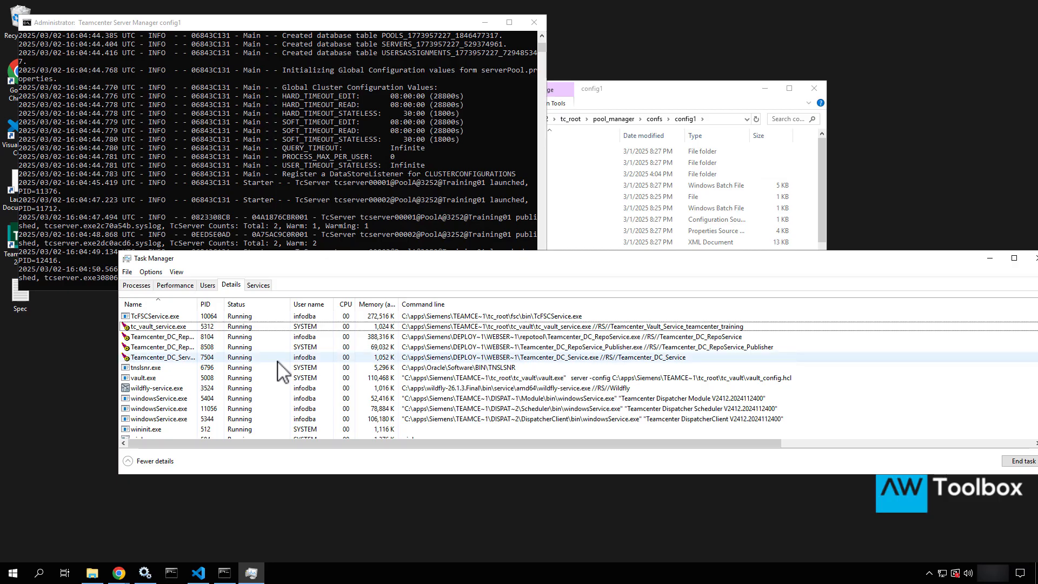
scroll(278, 371, "up", 1)
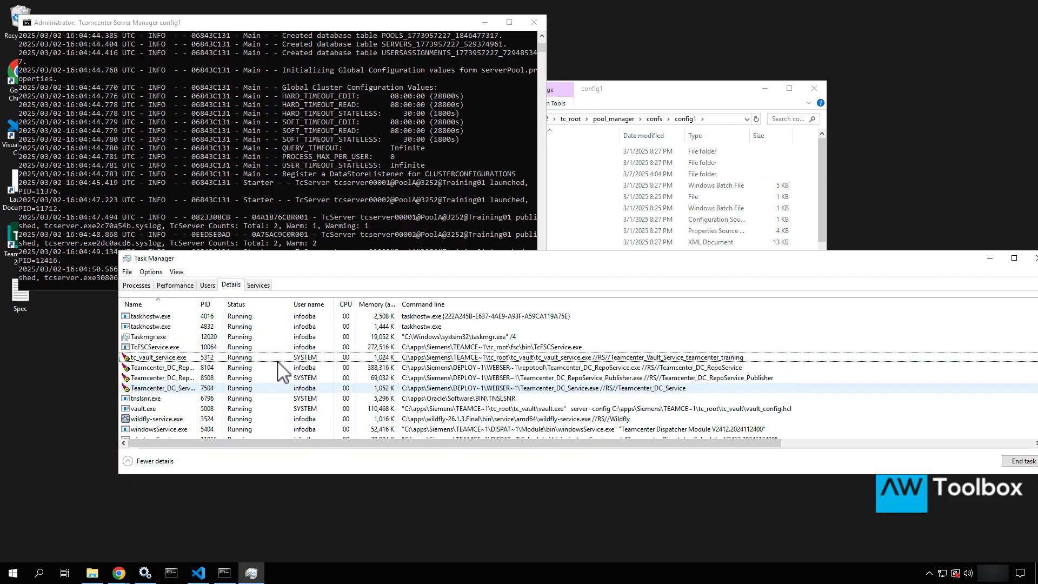
Recheck the Server Manager console output and the Task Manager process list
left_click(305, 205)
scroll(304, 202, "down", 2)
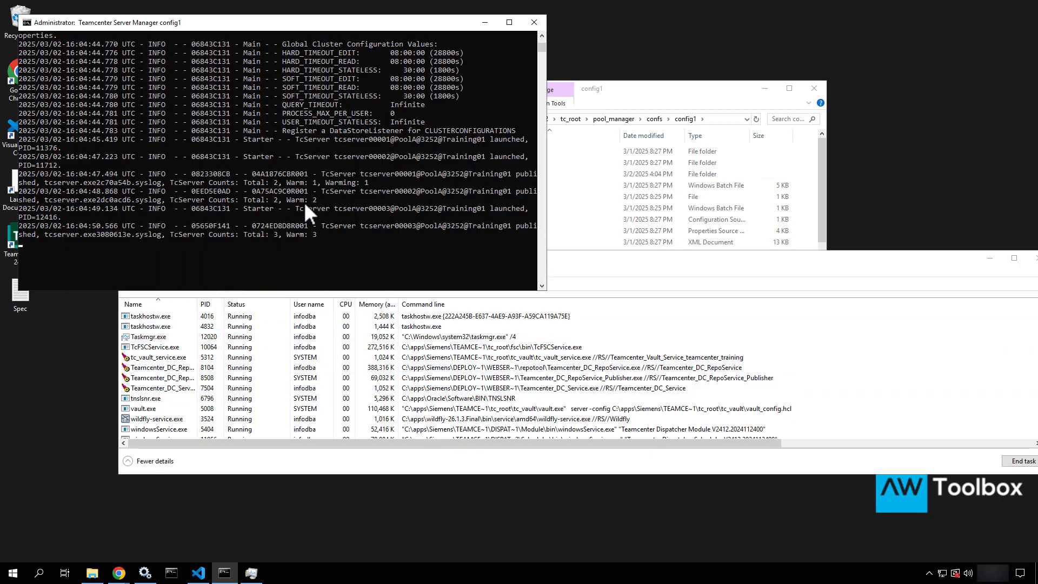
left_click(179, 359)
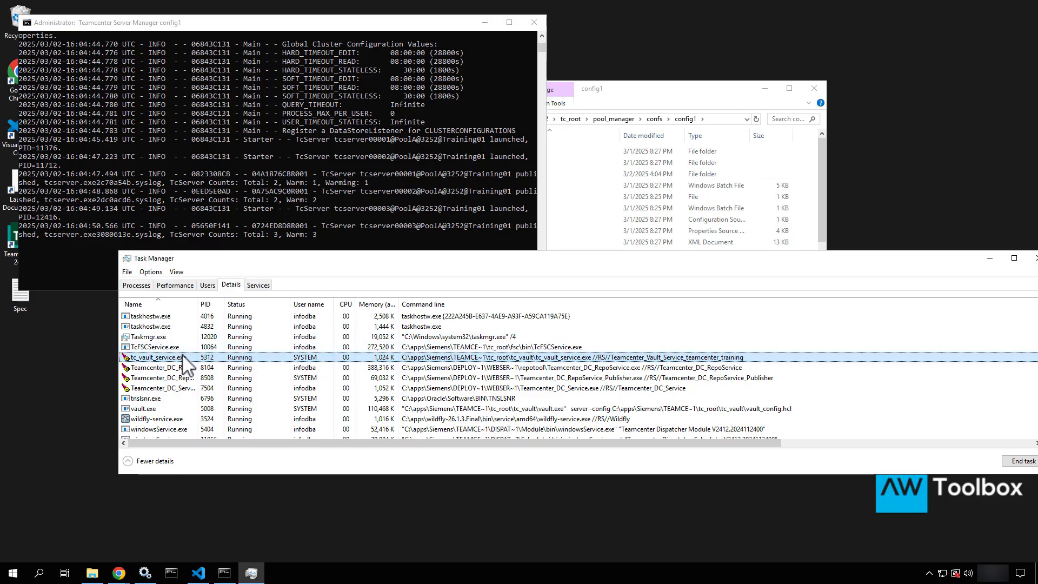
scroll(186, 364, "up", 5)
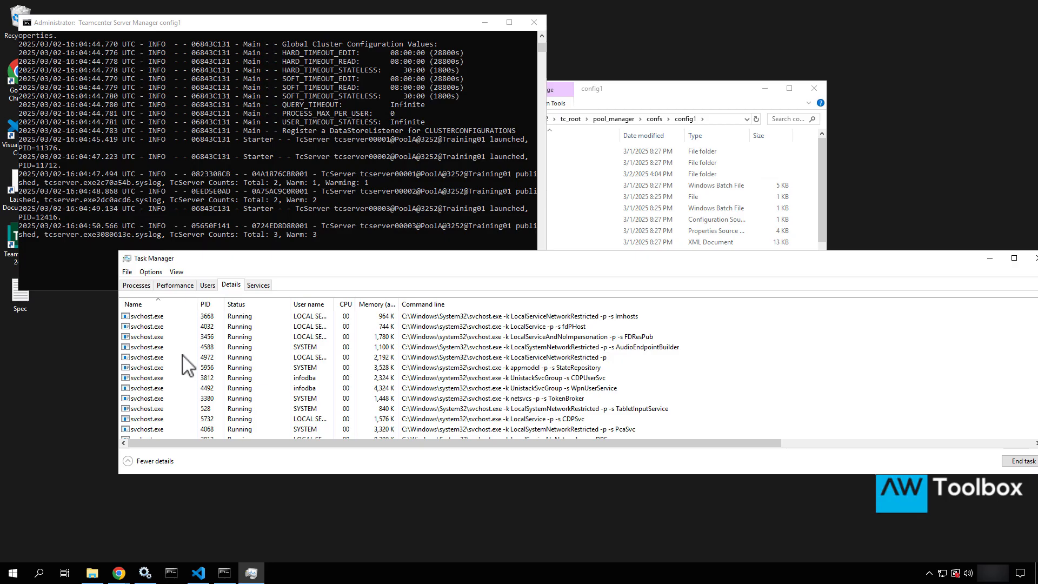
scroll(183, 357, "up", 10)
left_click(183, 357)
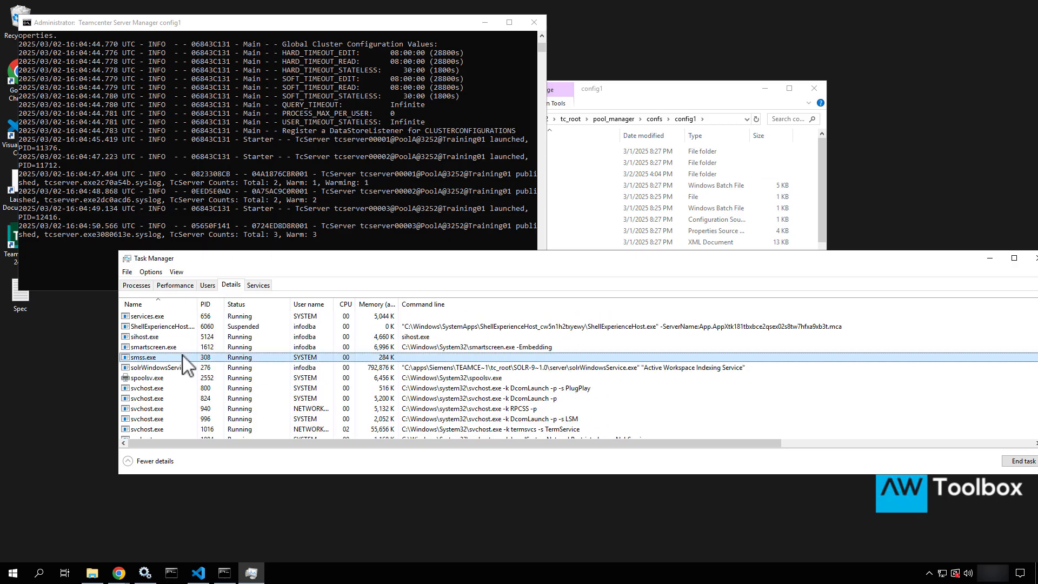
Terminate the Server Manager batch job and rerun mgrstart.bat
left_click(296, 164)
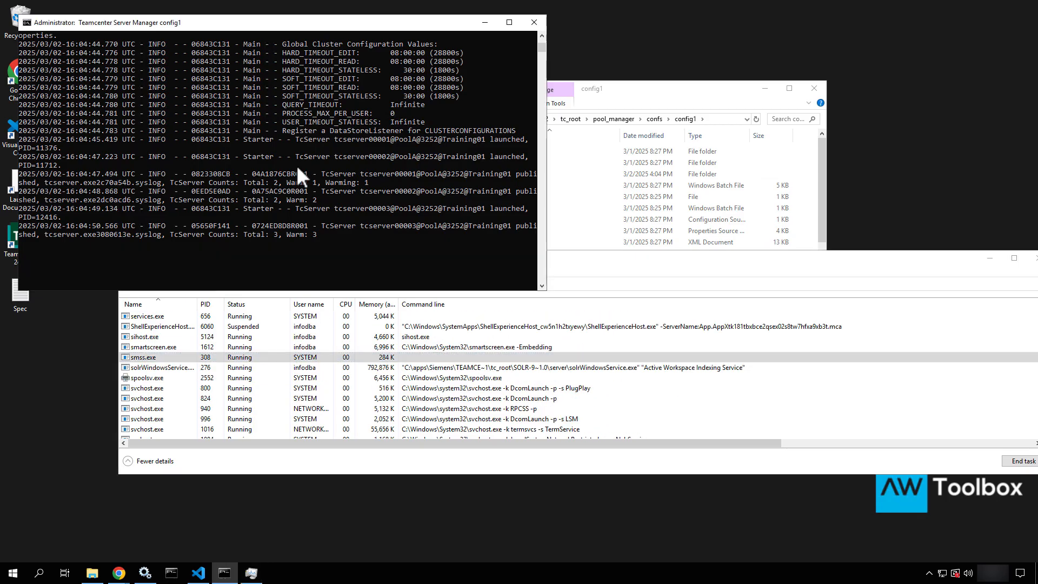
key("ctrl+c")
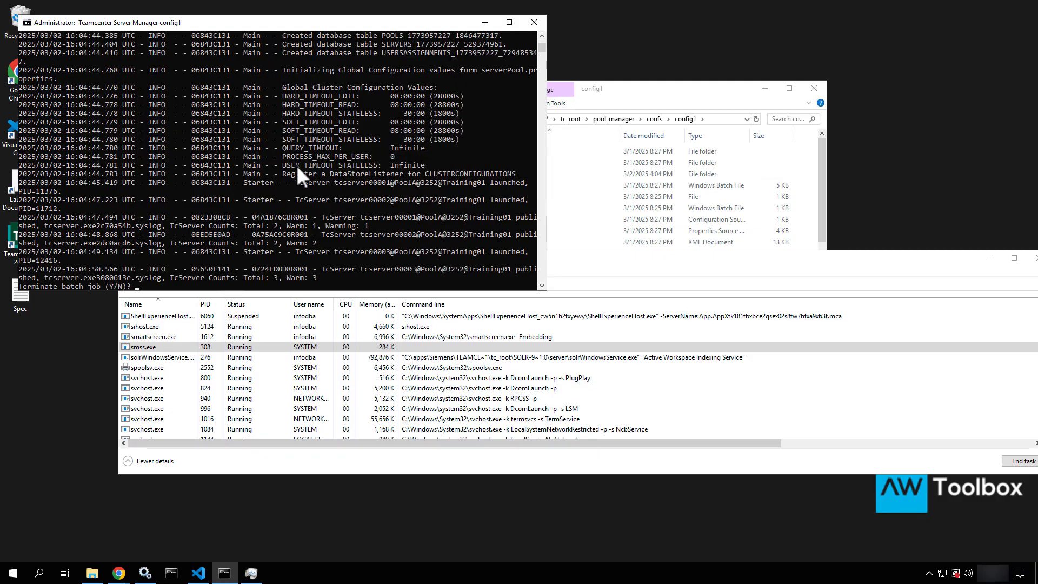
type("y")
key("Return")
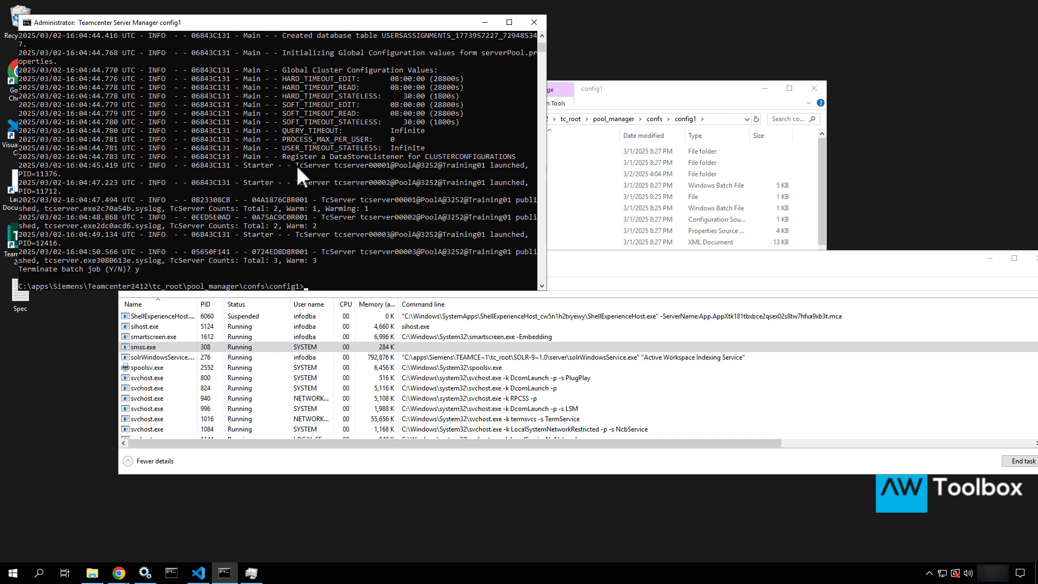
type("y")
key("Up")
key("Return")
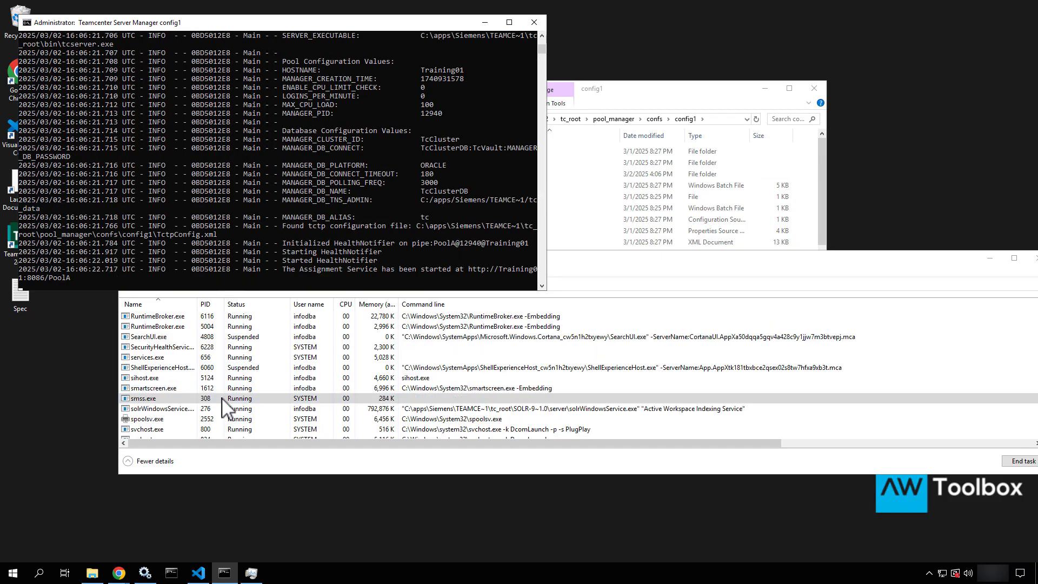
Scroll the Task Manager process list and inspect the dispatcher module service process
scroll(225, 408, "down", 5)
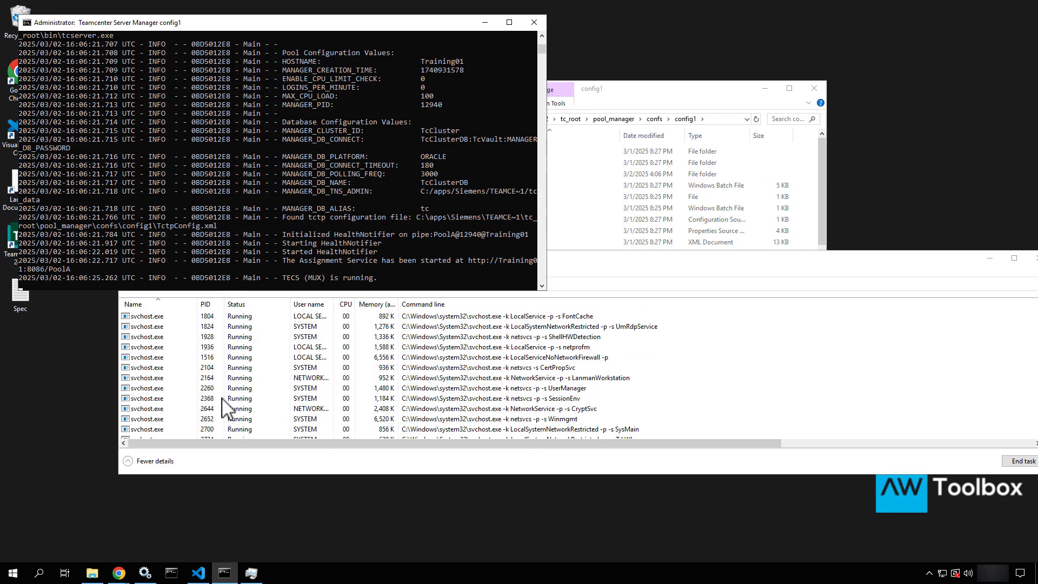
scroll(225, 408, "down", 15)
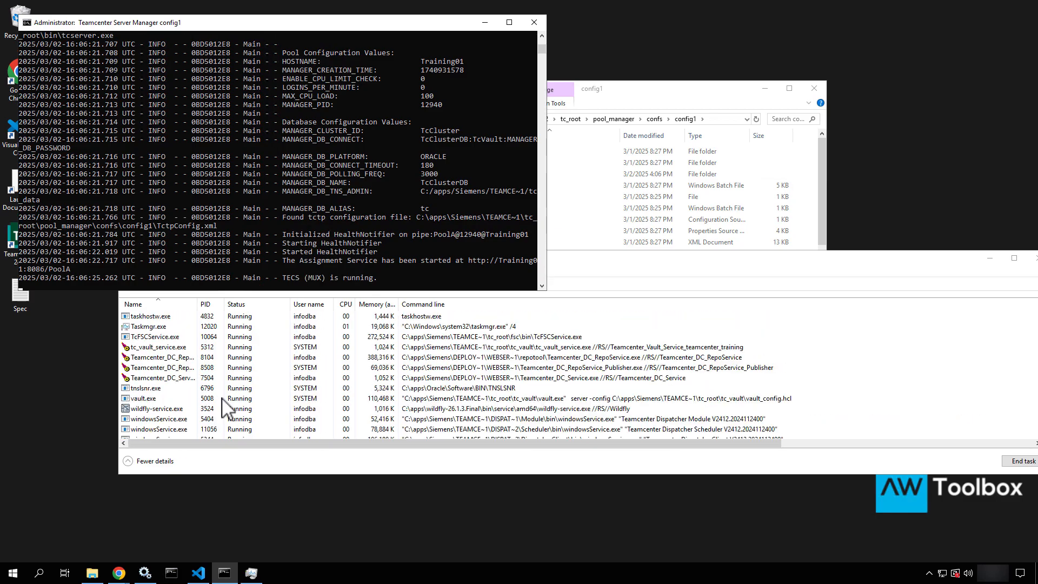
scroll(224, 408, "up", 1)
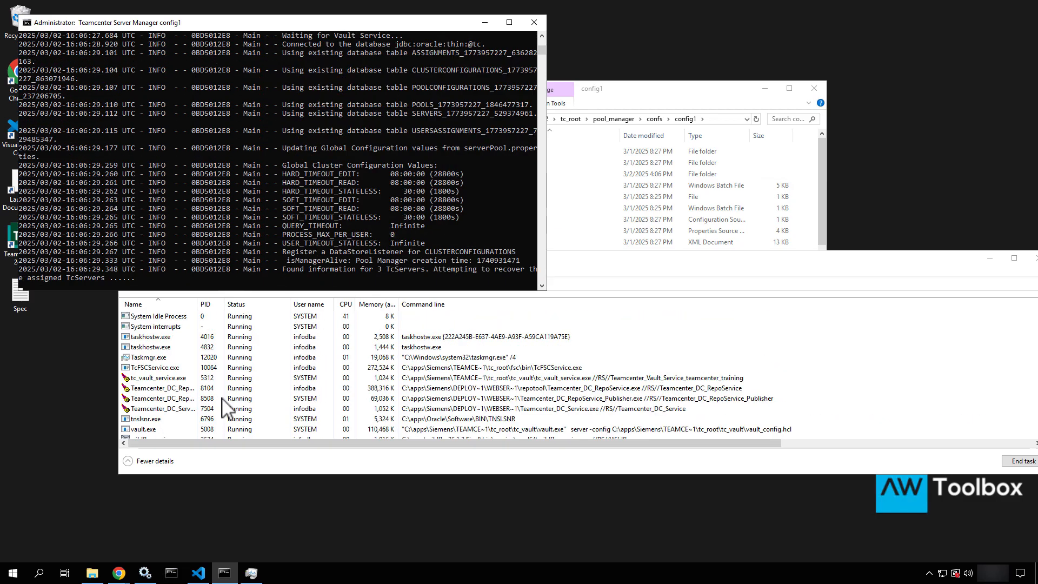
scroll(224, 408, "up", 7)
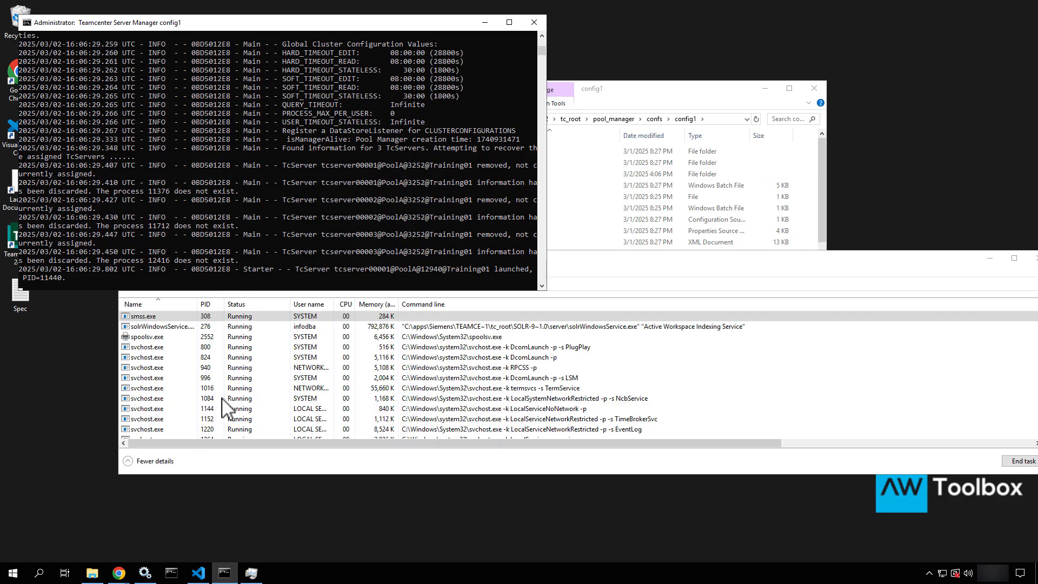
scroll(224, 408, "down", 8)
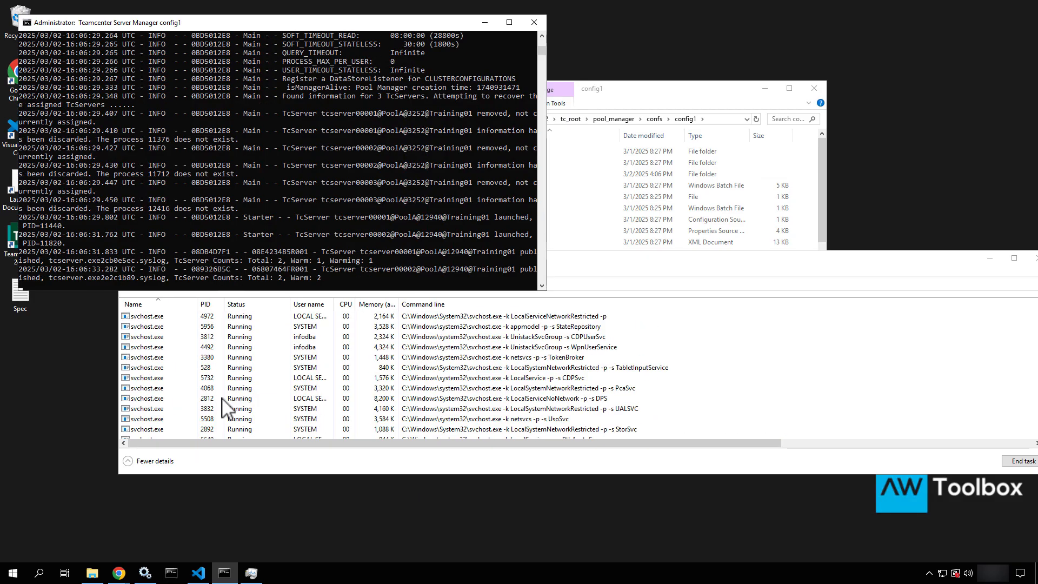
scroll(282, 398, "up", 10)
left_click(282, 398)
scroll(282, 399, "down", 5)
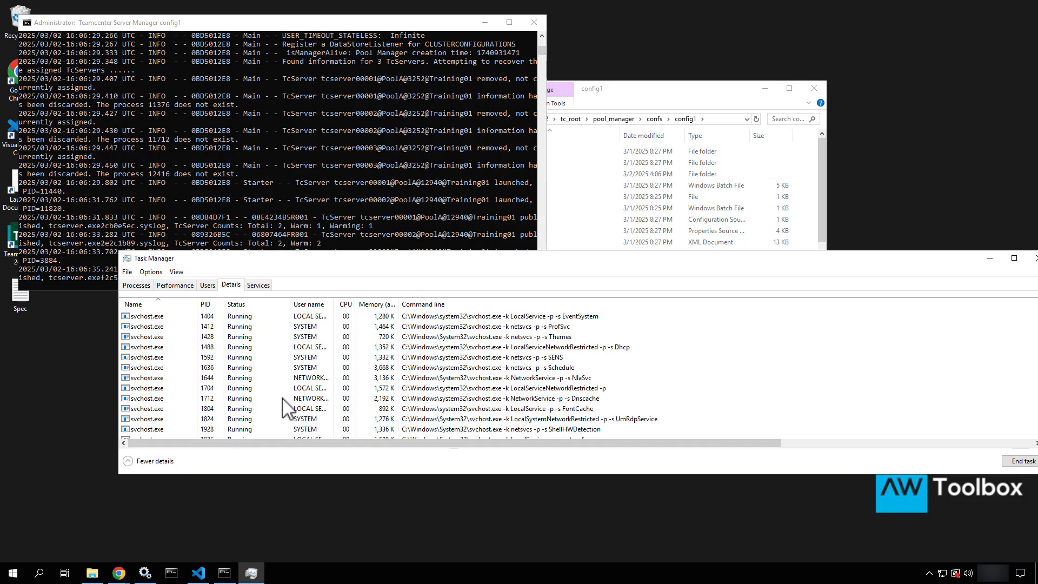
scroll(282, 398, "down", 15)
left_click(233, 358)
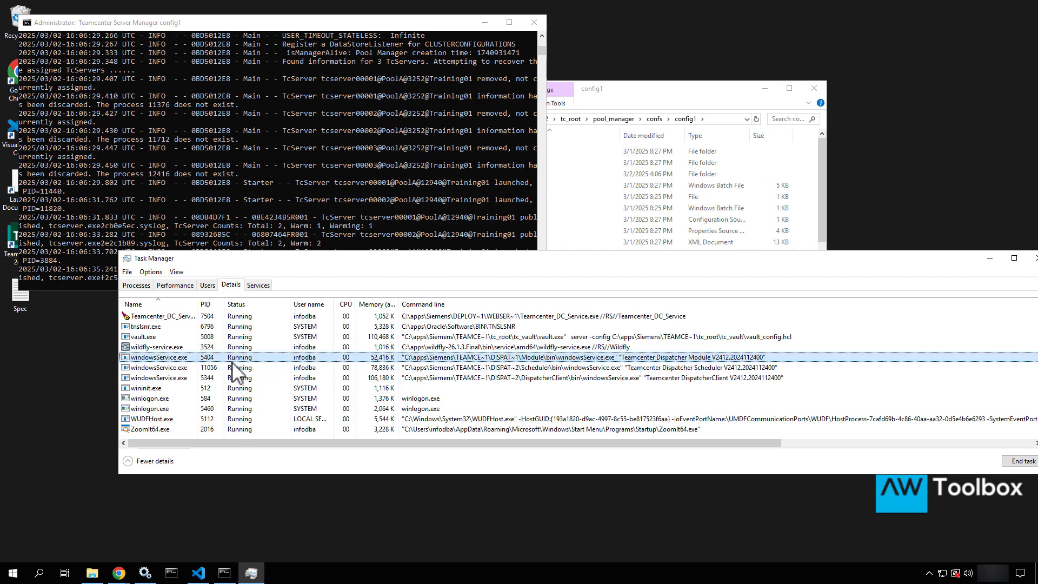
scroll(233, 372, "up", 3)
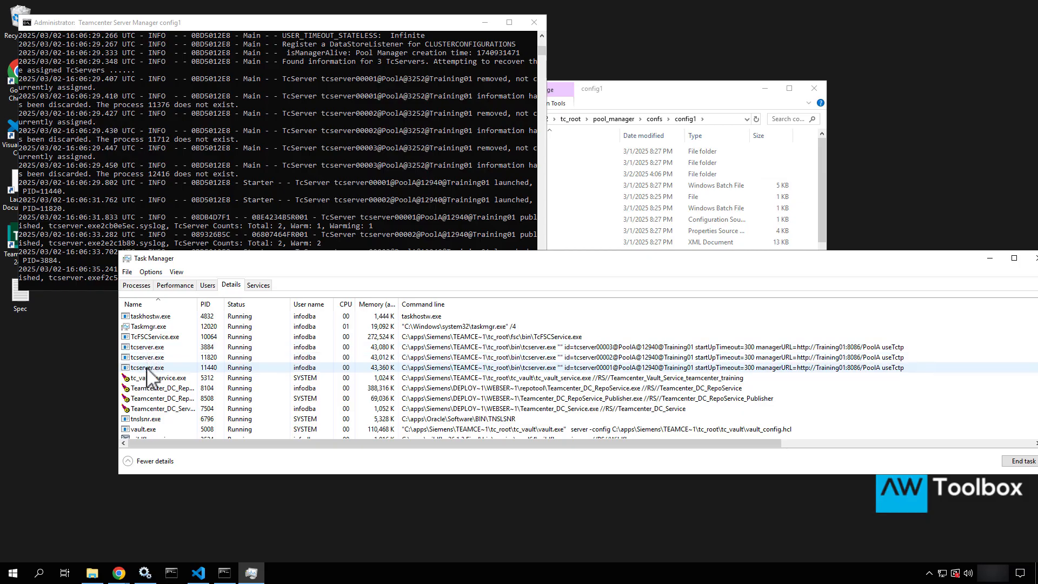
End tcserver.exe PID 3884 and move Task Manager down to reveal the console
left_click(166, 348)
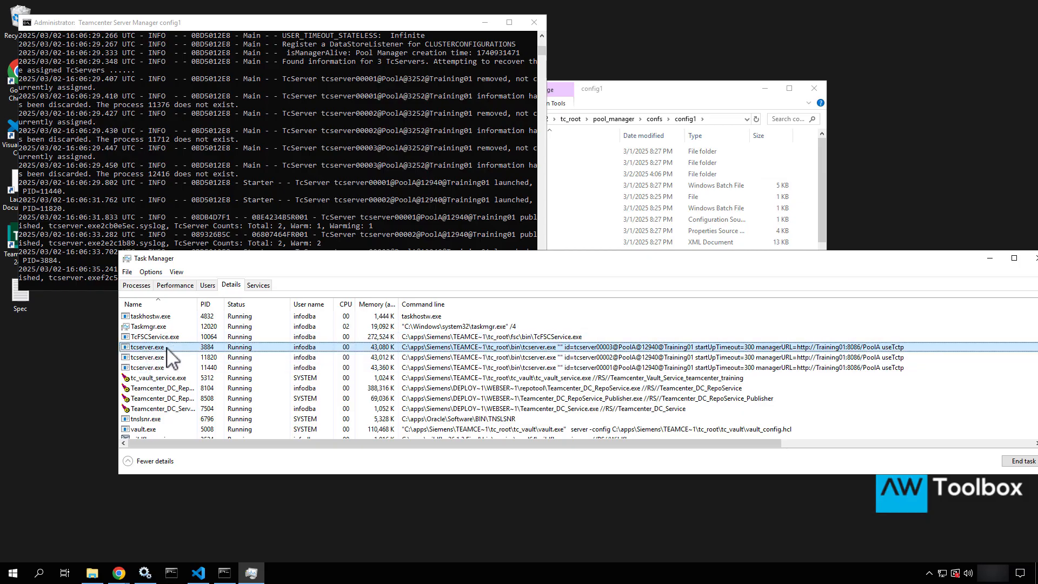
key("Delete")
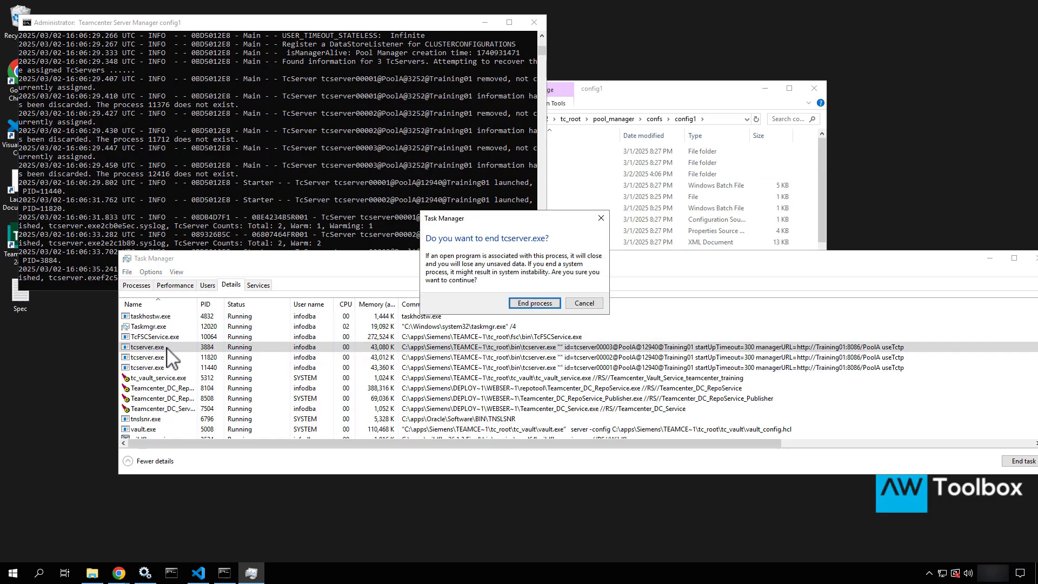
left_click(533, 303)
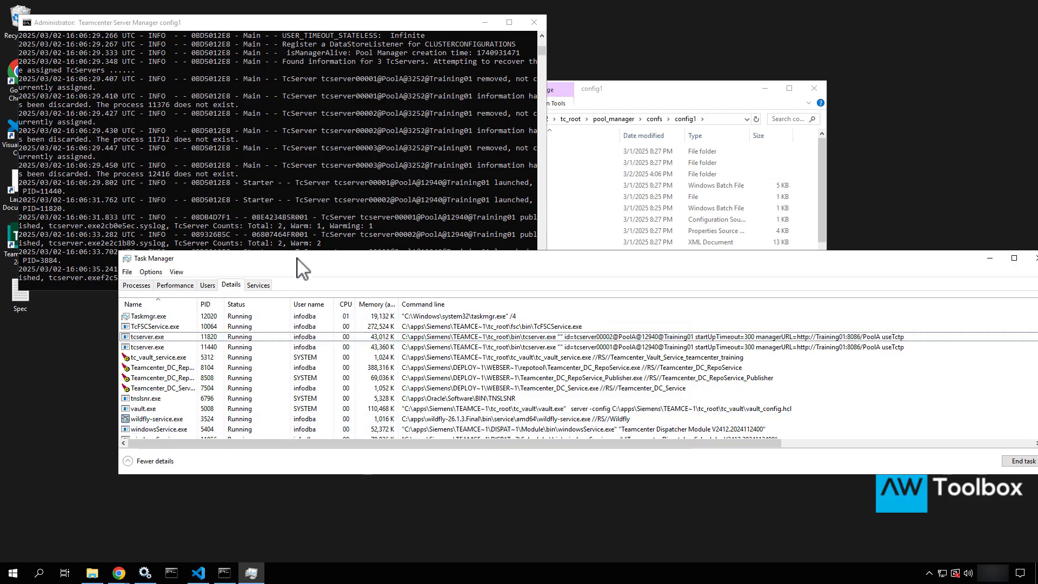
left_click_drag(303, 268, 500, 373)
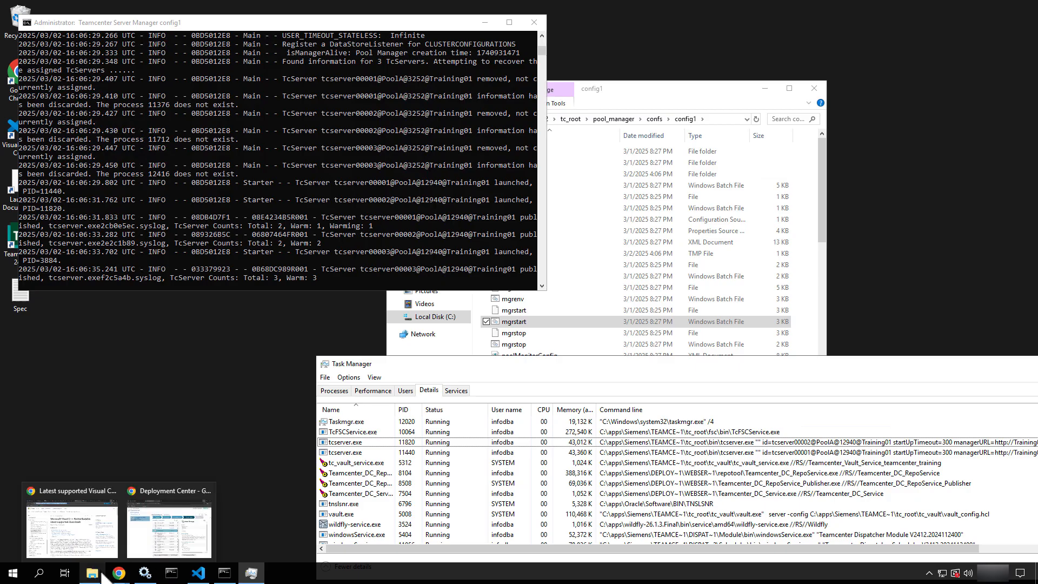
Log in to Active Workspace from the Teamcenter browser tab and close the DevTools panel
mouse_move(119, 572)
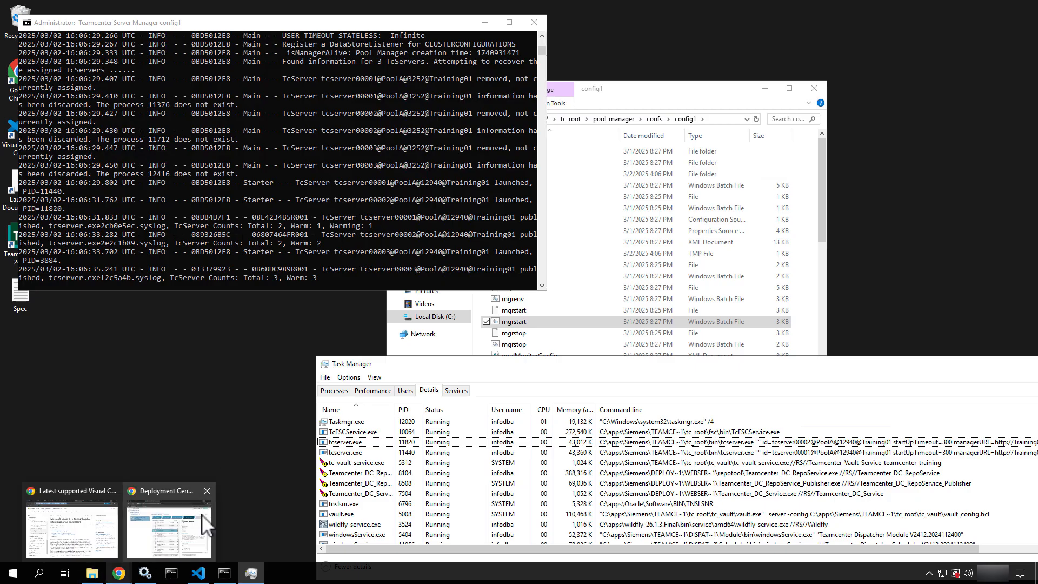
left_click(202, 514)
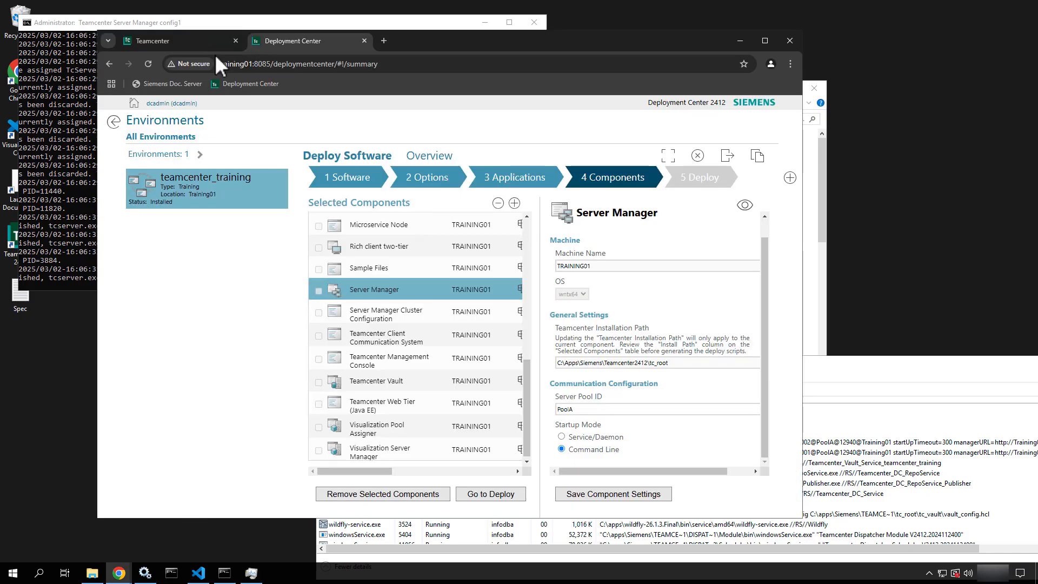
left_click(195, 47)
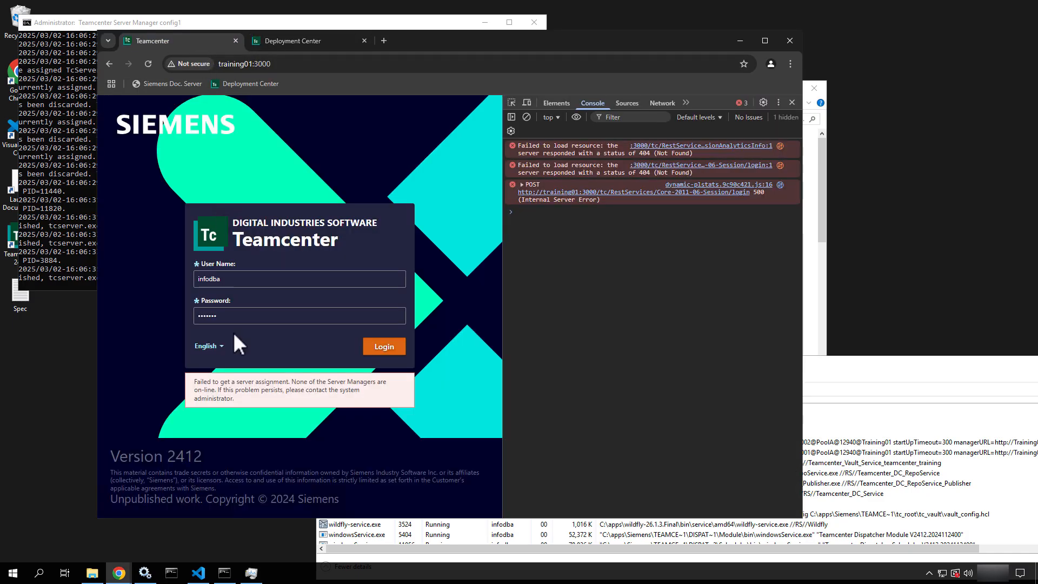
left_click(383, 347)
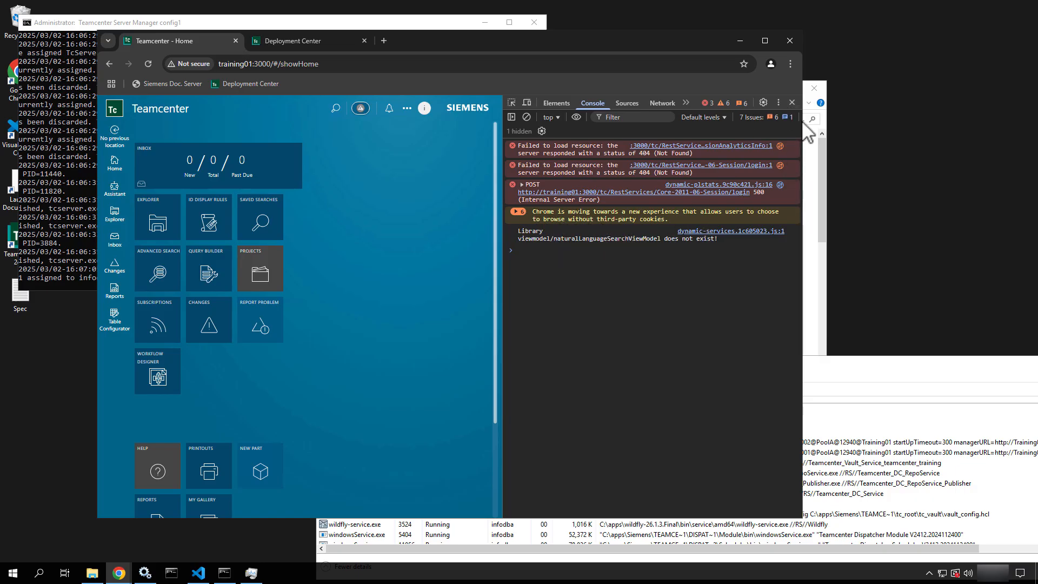
left_click(791, 102)
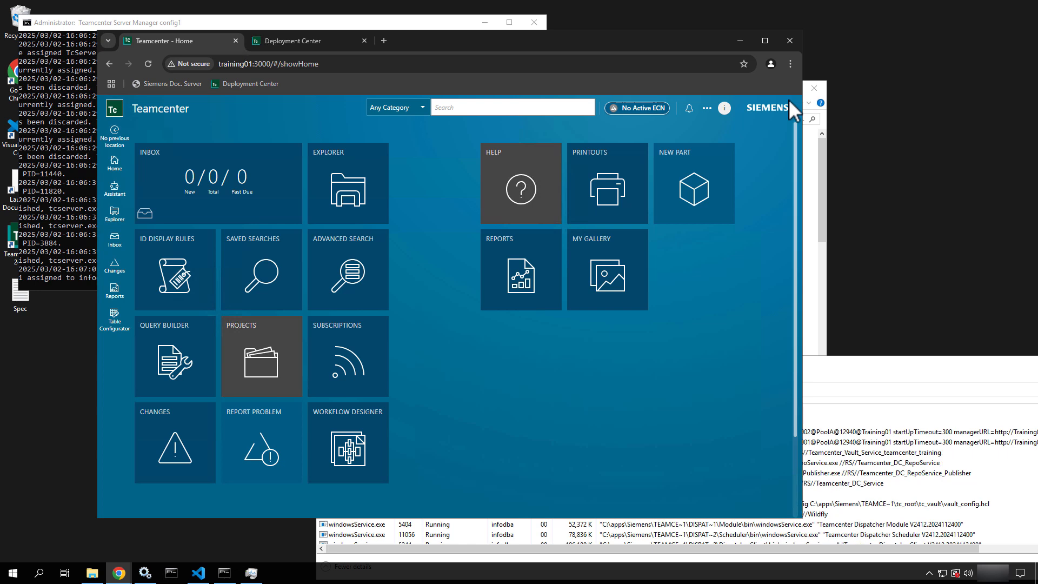
Open Explorer to list the Home folder (Newstuff, Mailbox, Spec.txt) and reposition the browser and console
left_click(352, 190)
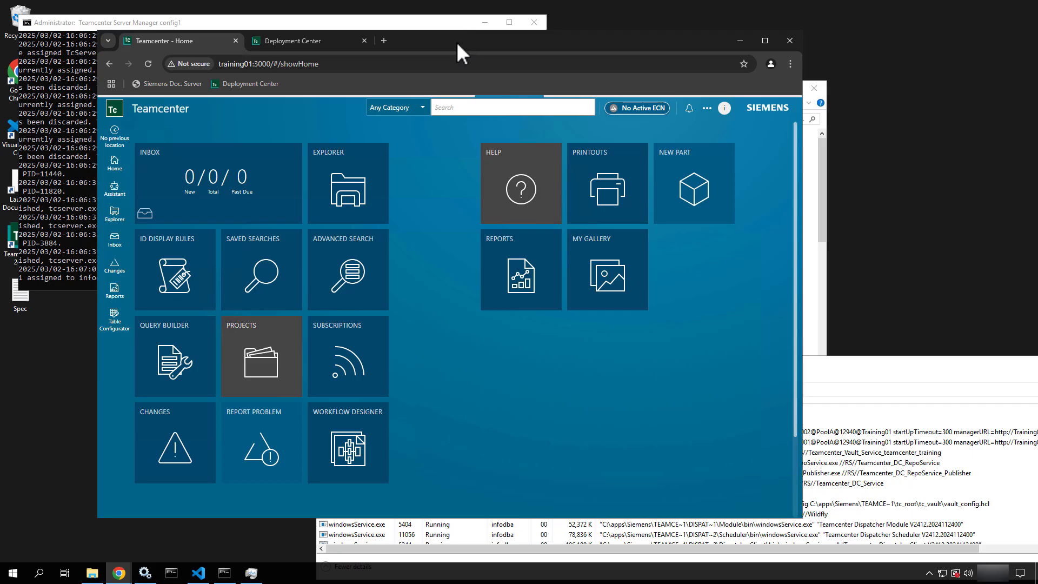
left_click_drag(475, 41, 603, 40)
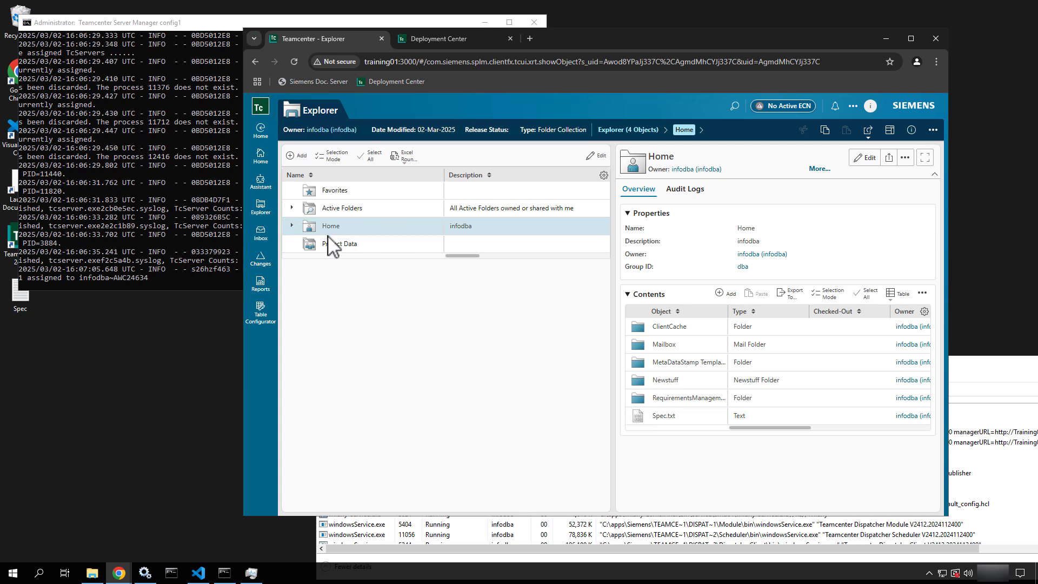
left_click_drag(354, 23, 396, 142)
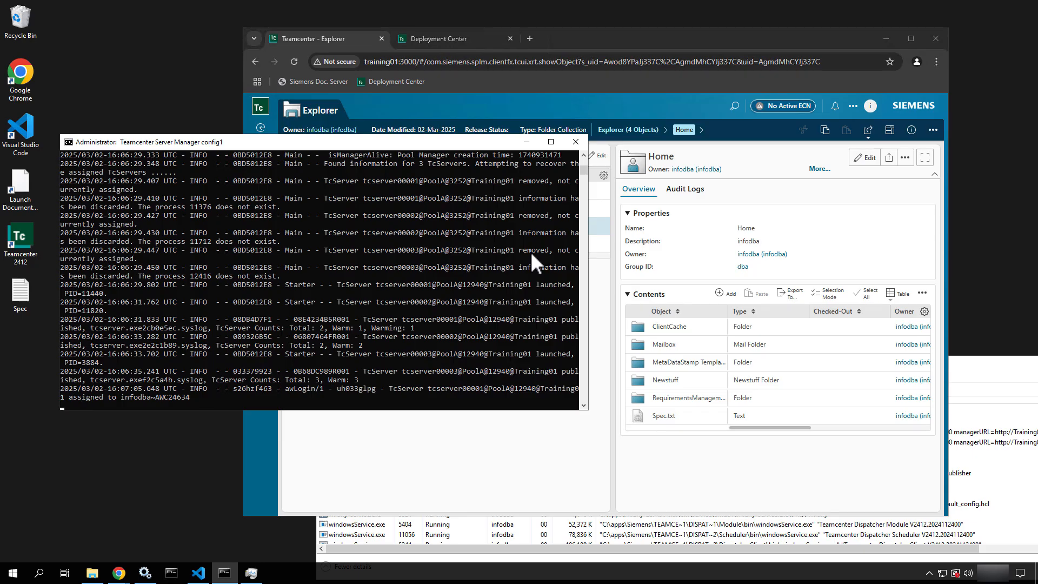
Minimize the console and Task Manager, placing Chrome and the config1 folder window side by side
left_click(527, 141)
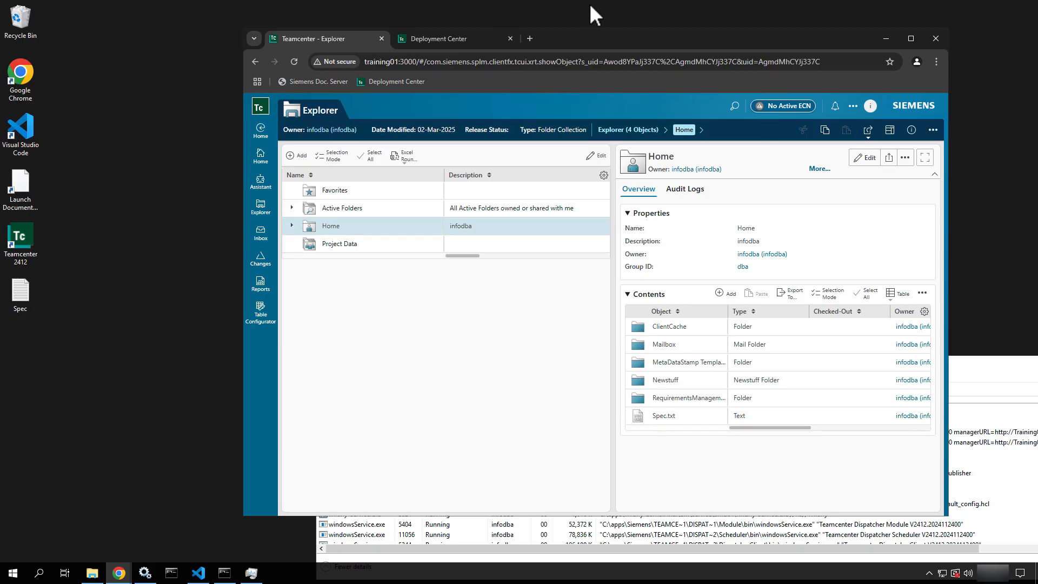
left_click_drag(613, 37, 480, 50)
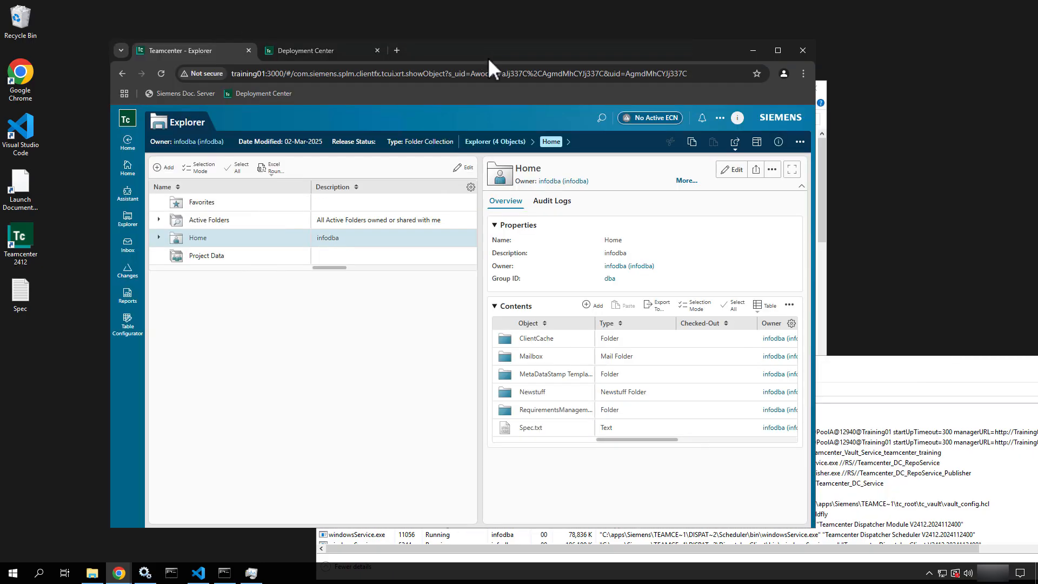
left_click(655, 367)
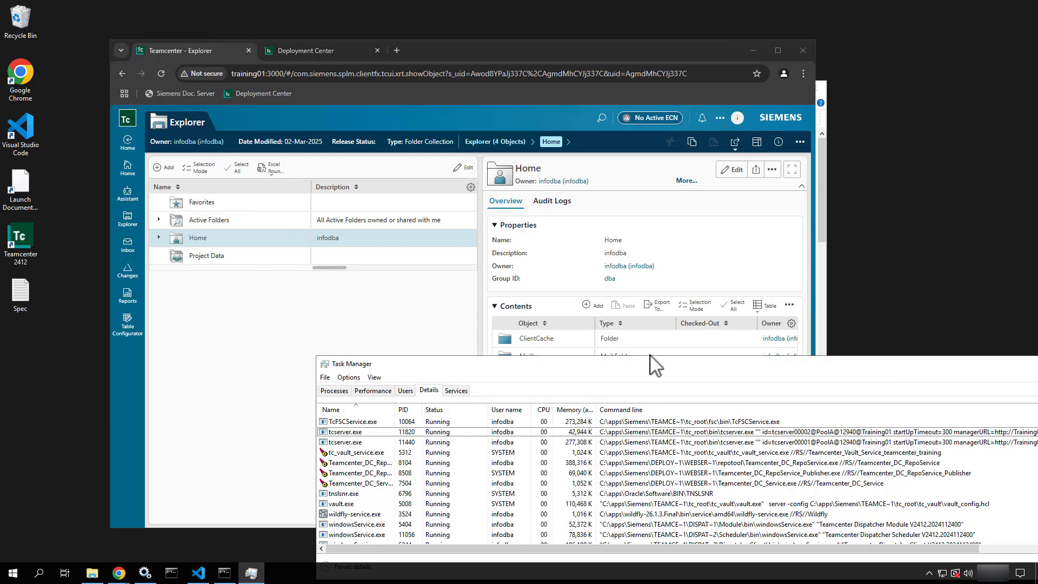
left_click_drag(655, 366, 414, 282)
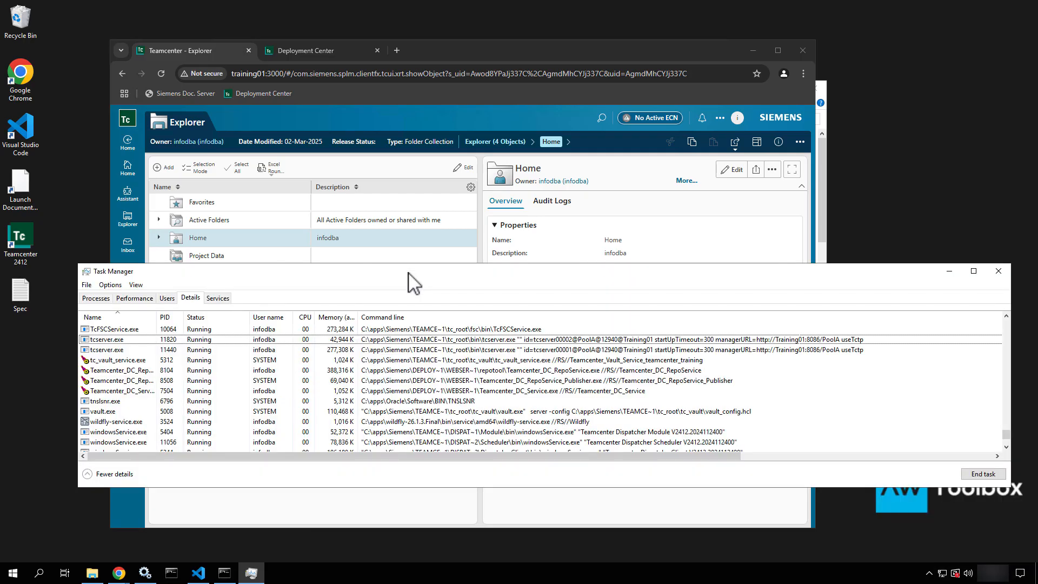
left_click(949, 271)
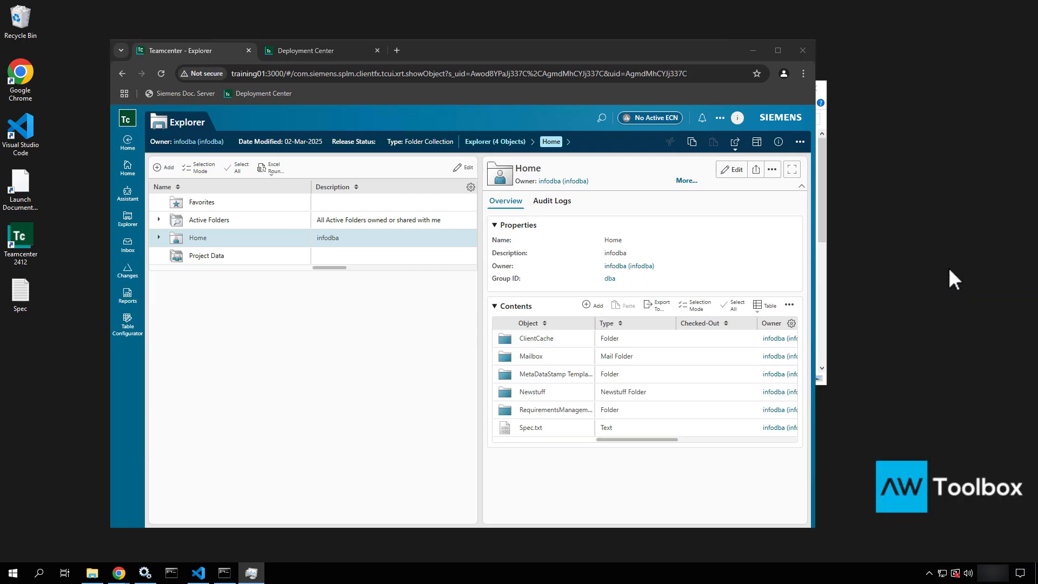
left_click(822, 194)
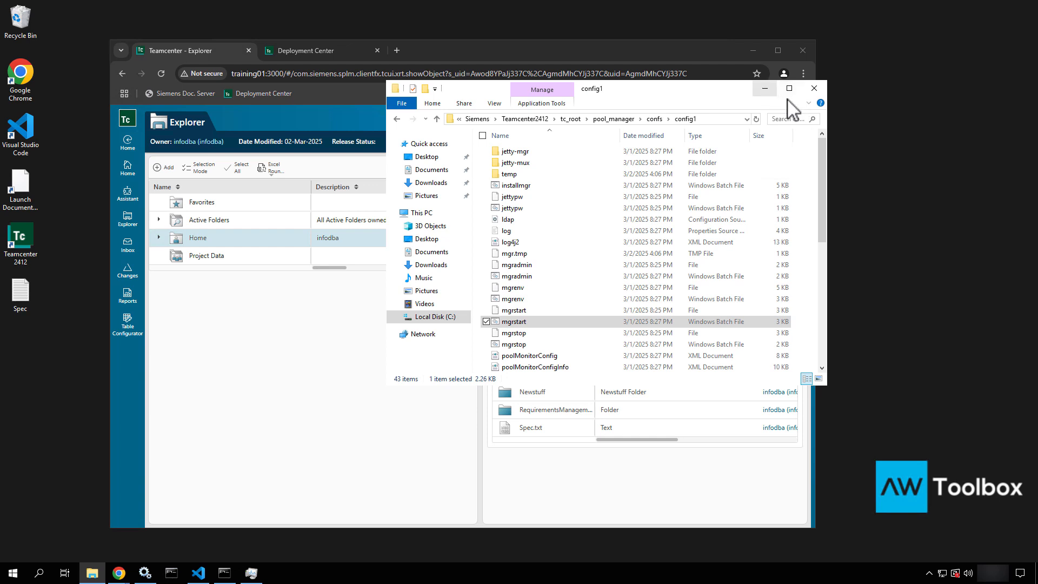
left_click_drag(674, 89, 818, 157)
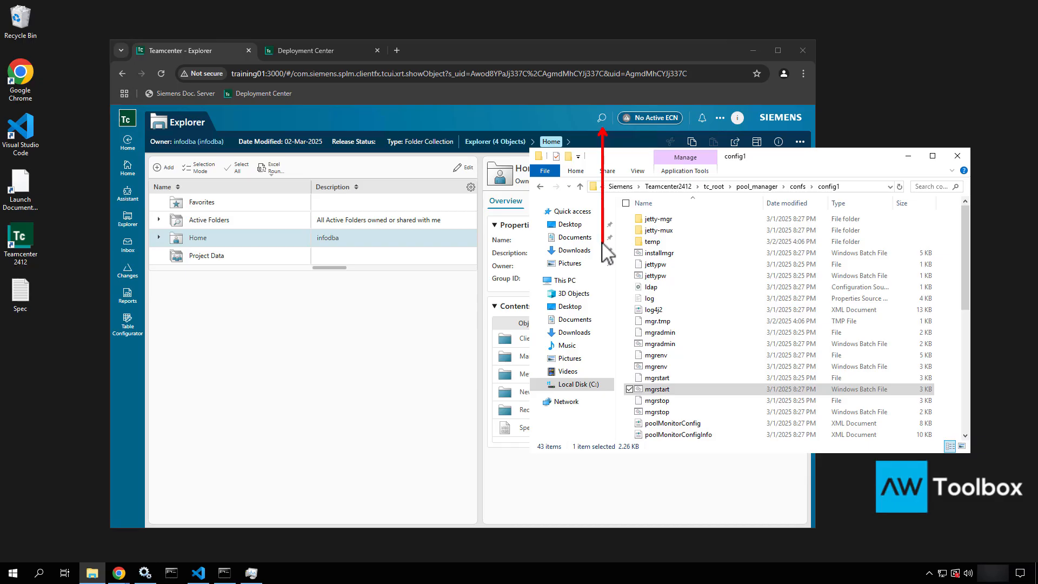
Run a Teamcenter global search for 00*, which returns No Results Found
left_click(601, 115)
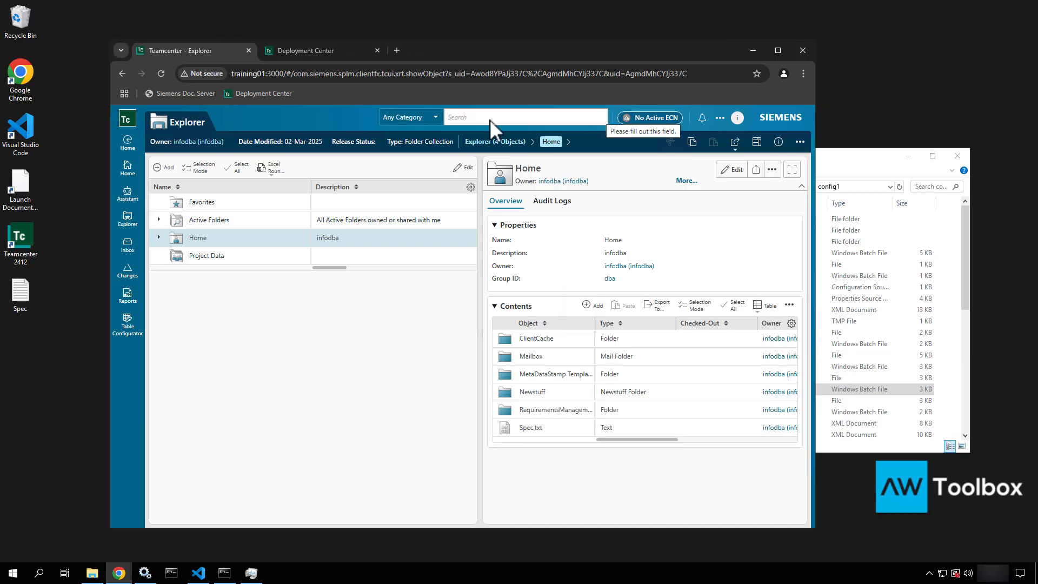
left_click(490, 118)
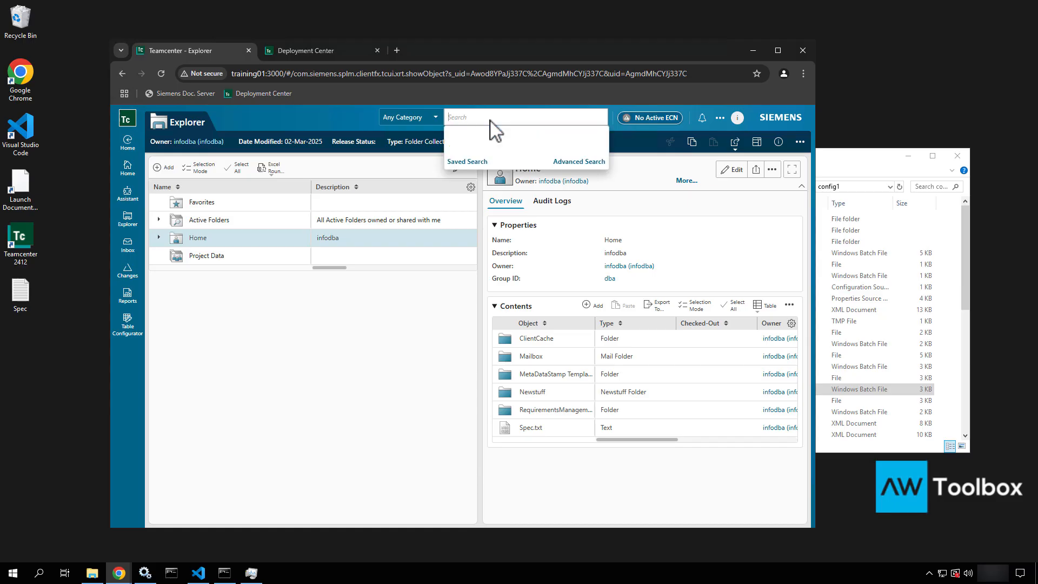
type("00*")
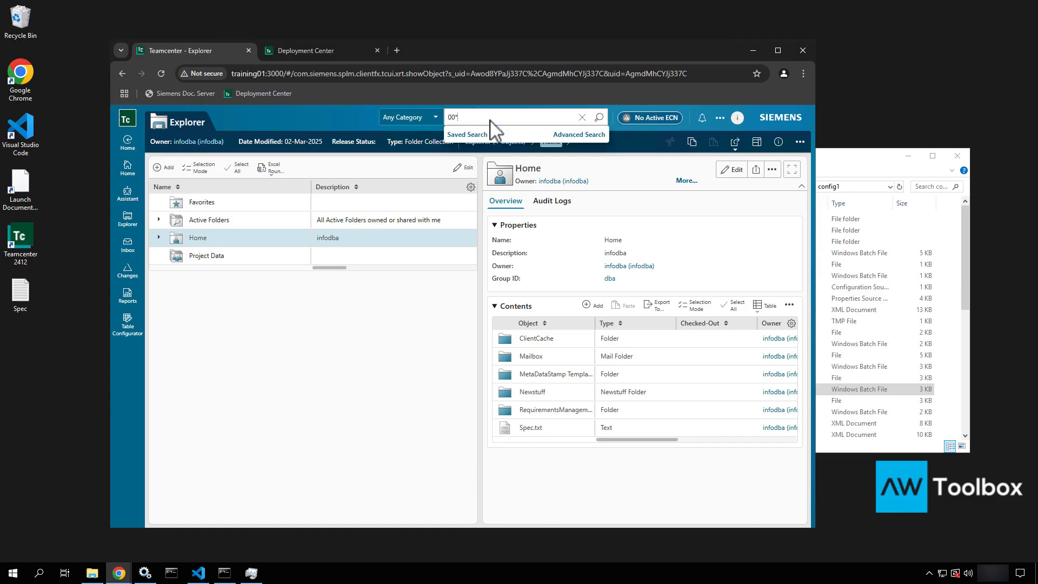
key("Return")
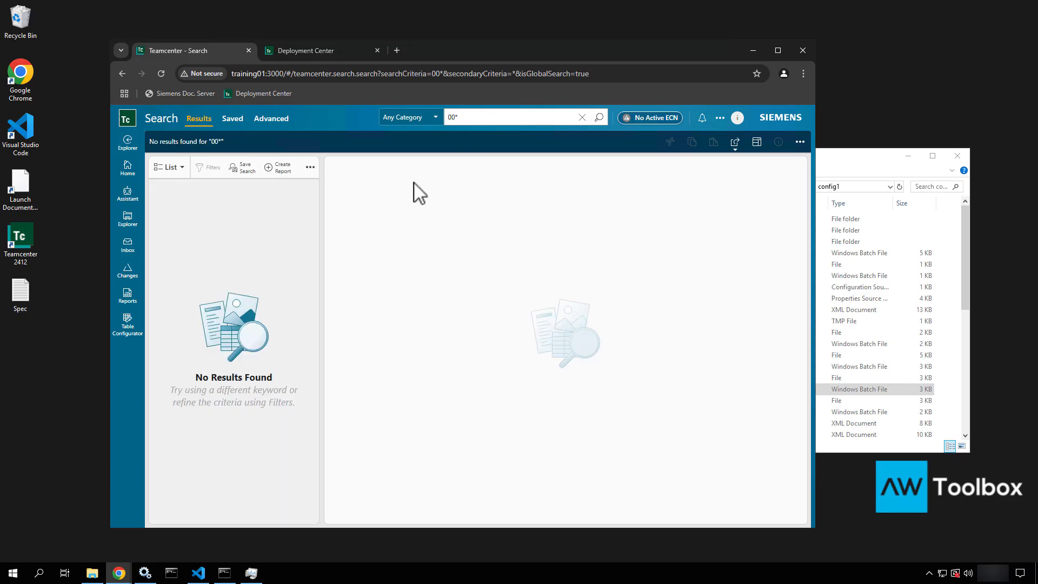
Load training01:8983/solr in a new tab, reaching the Solr Basic Authentication login page
left_click(395, 49)
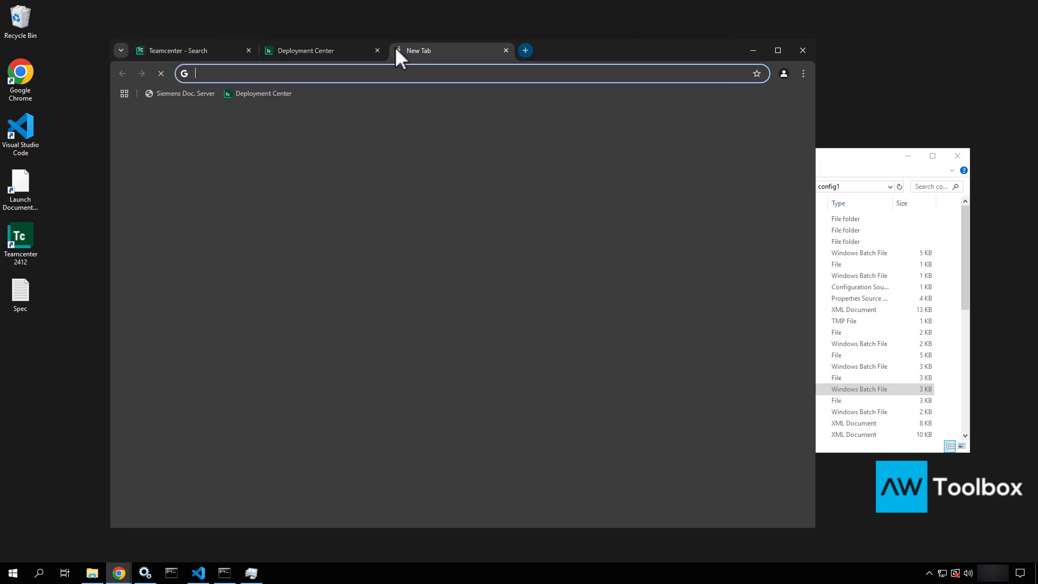
type("training01")
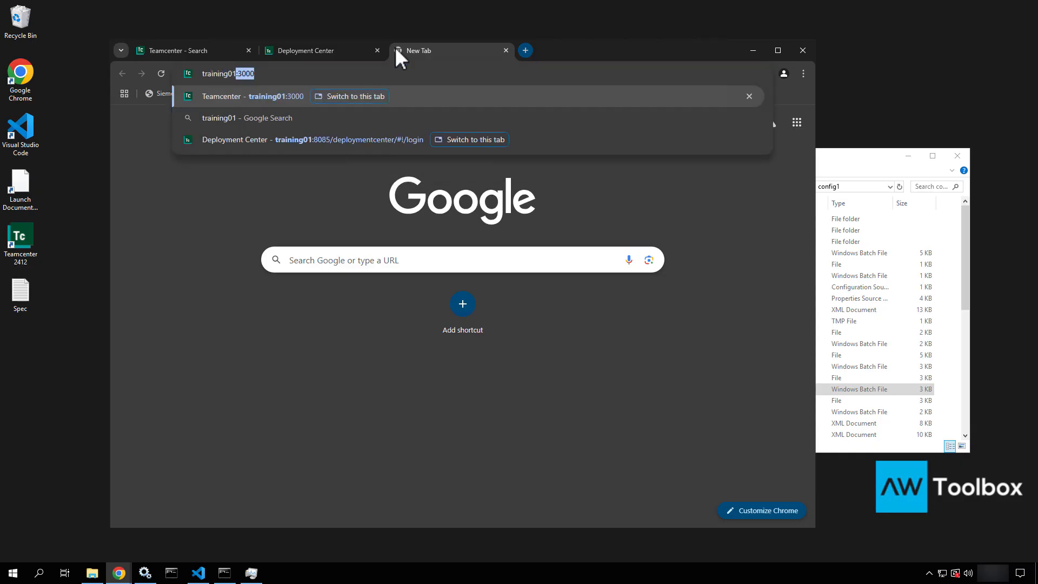
type(":89")
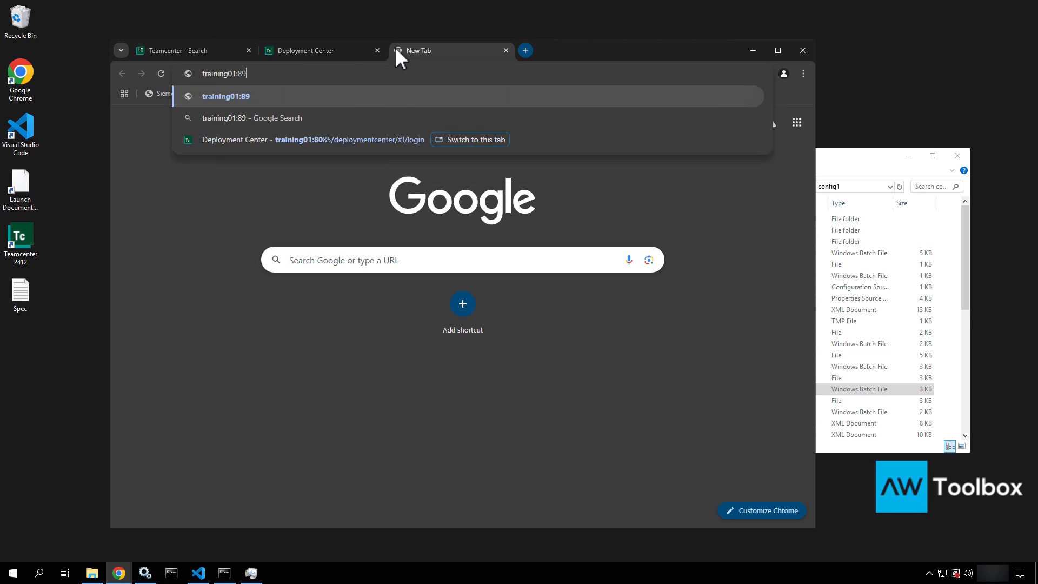
type("83/solr")
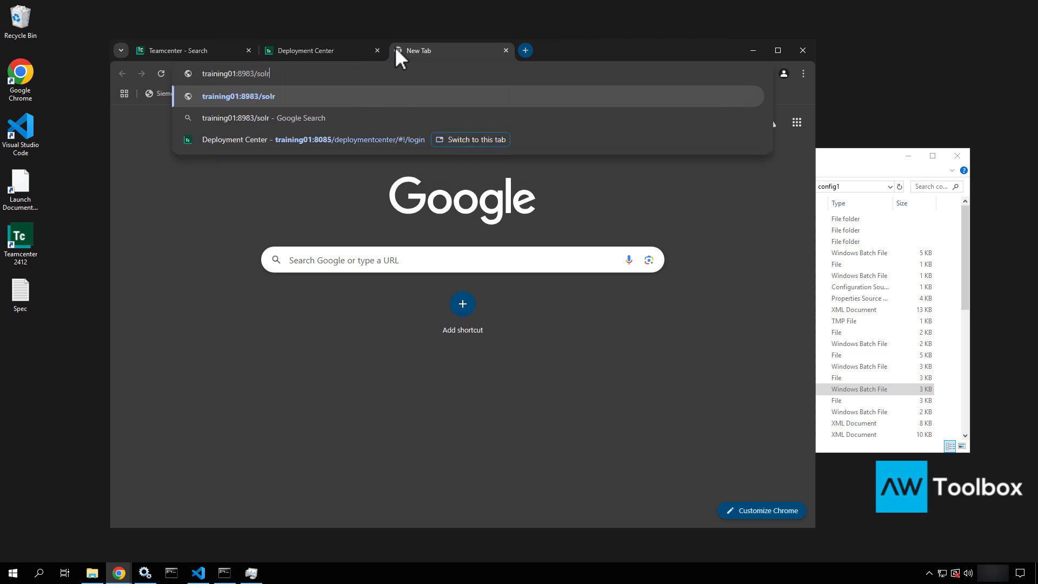
key("Return")
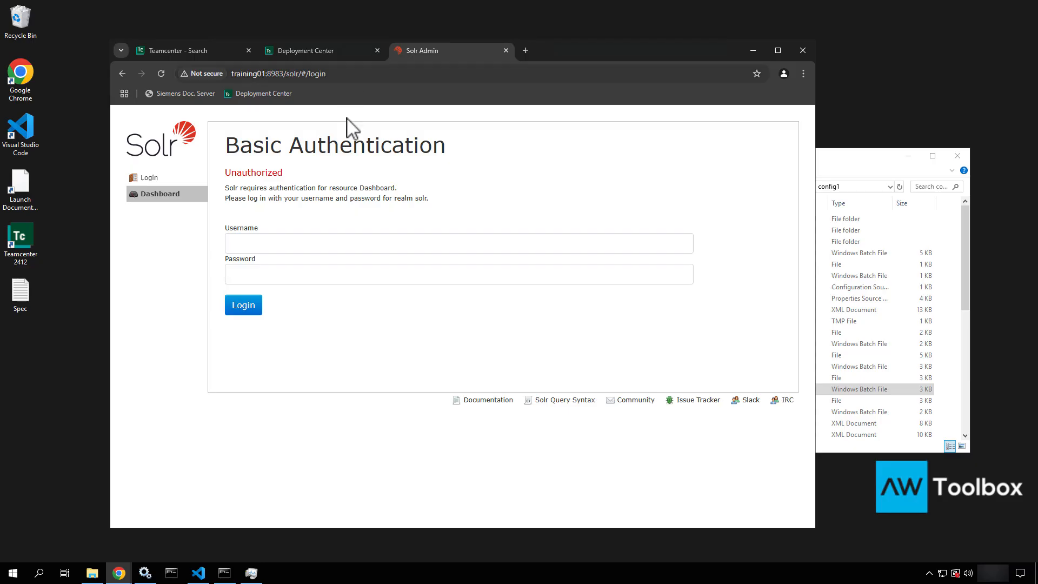
Stop, then start again the Active Workspace Indexing Service, checking the Solr page while stopped
left_click(145, 573)
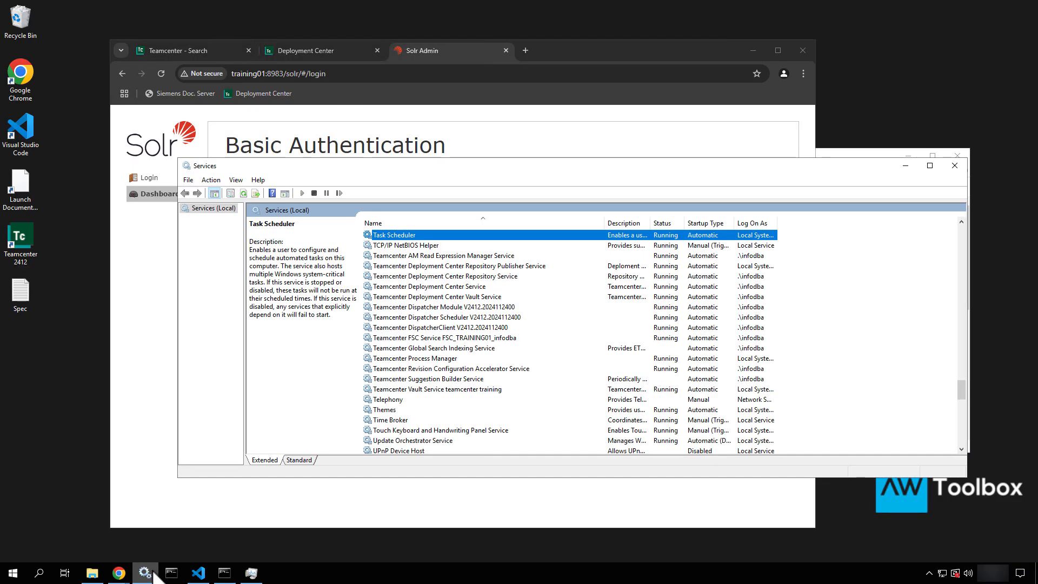
left_click(402, 286)
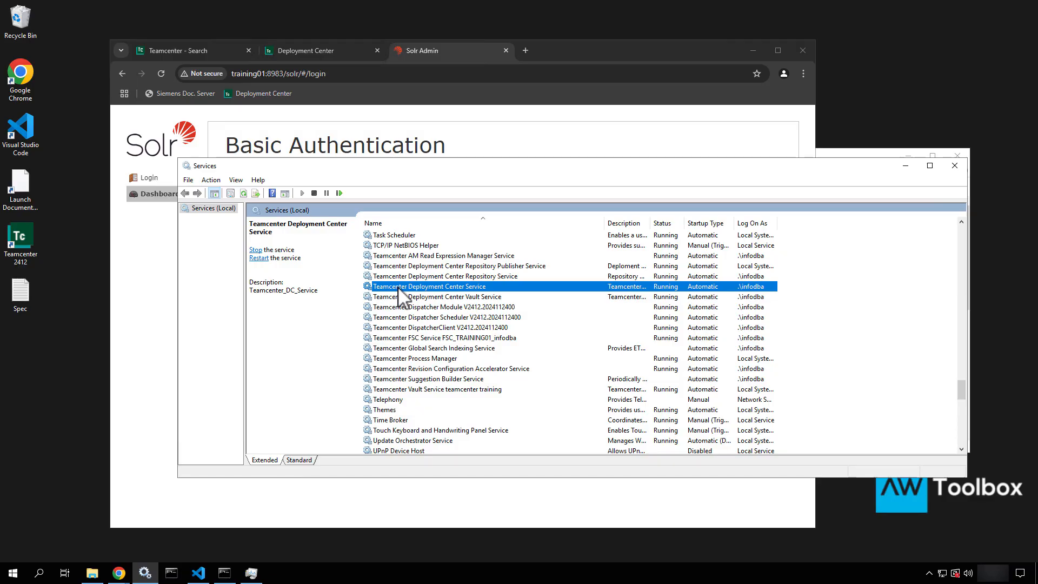
key("Home")
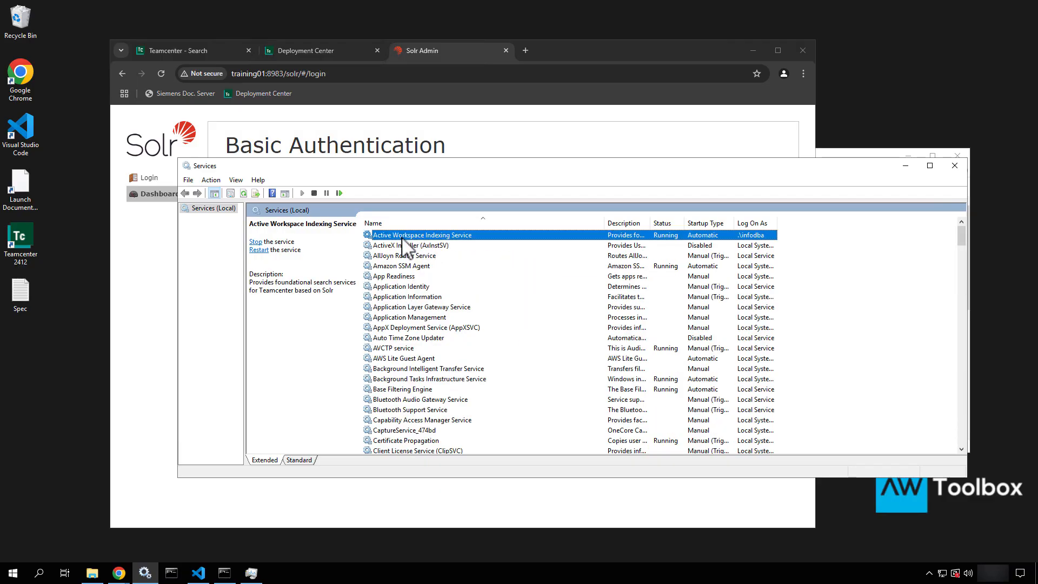
right_click(482, 236)
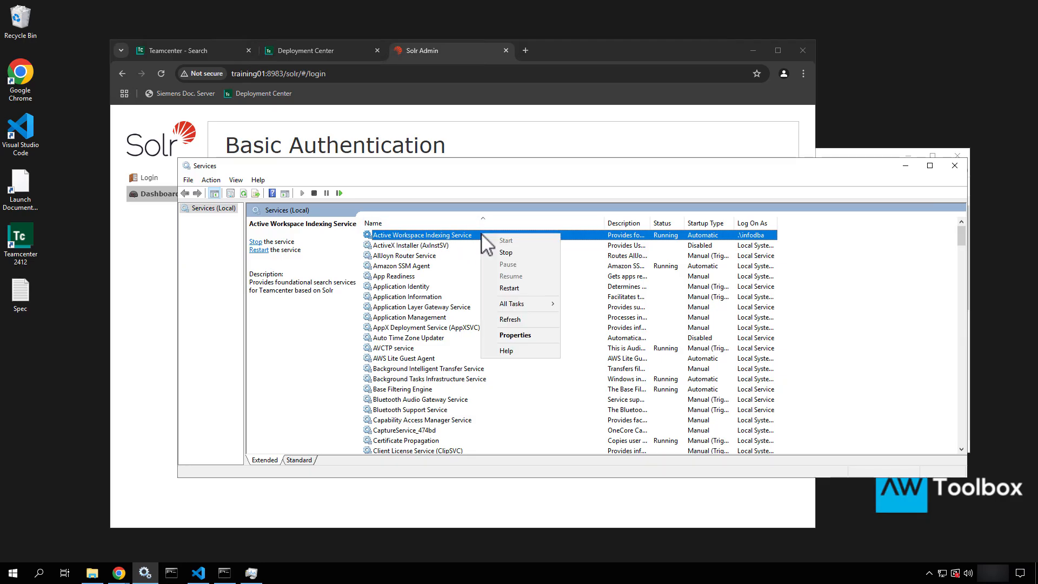
left_click(502, 254)
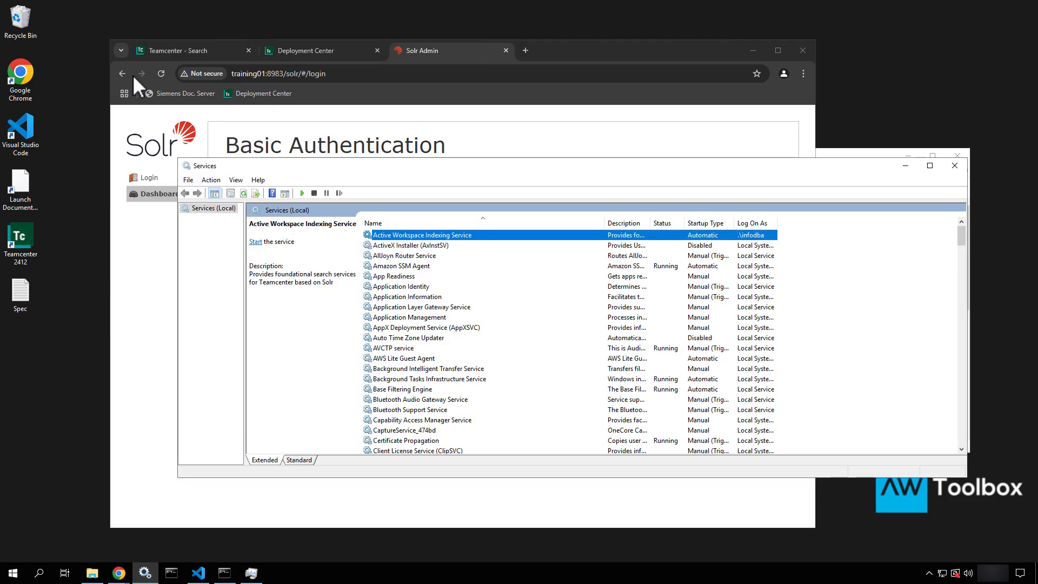
left_click(160, 73)
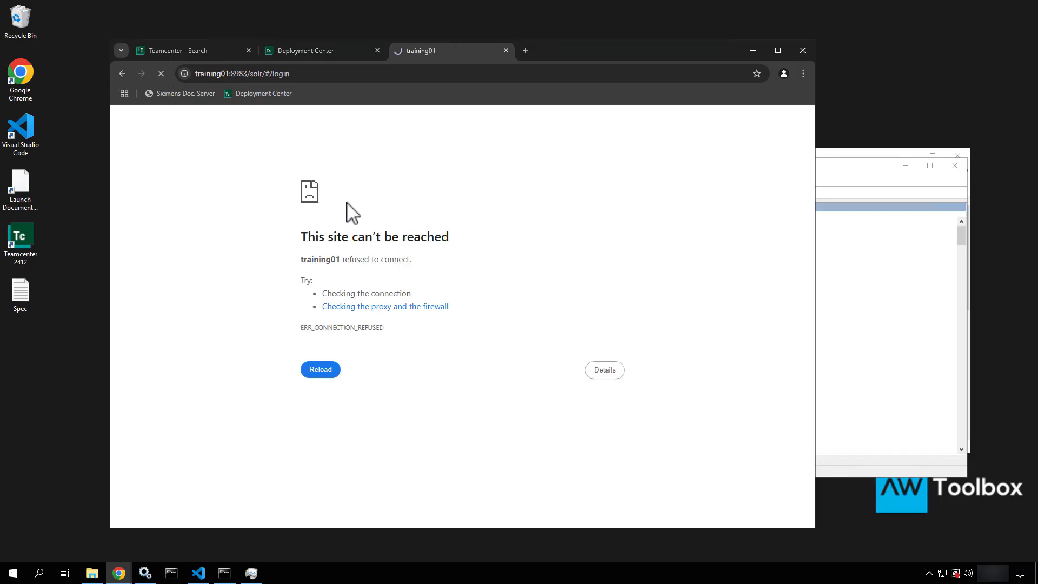
left_click(862, 176)
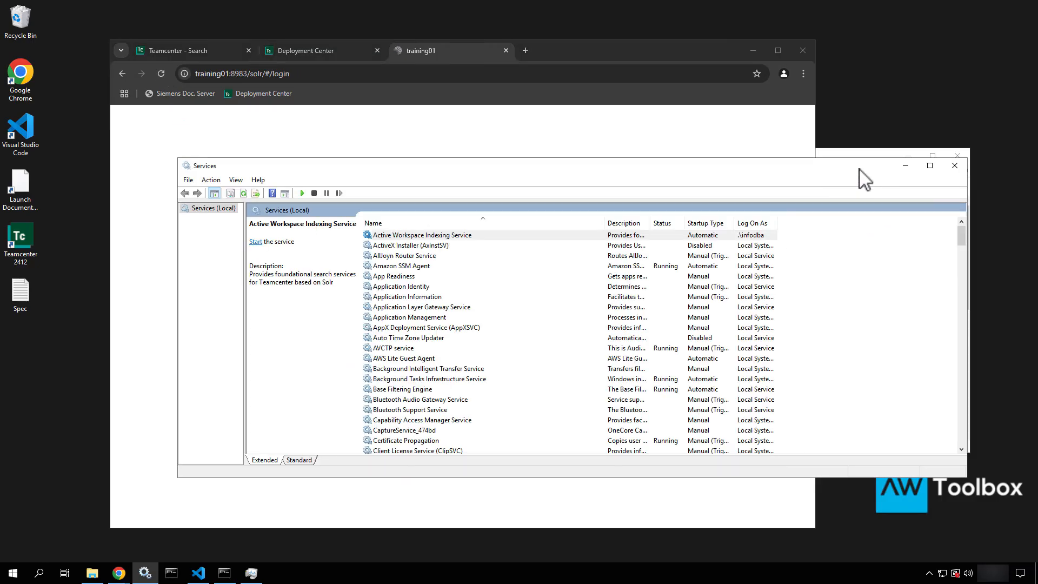
right_click(486, 234)
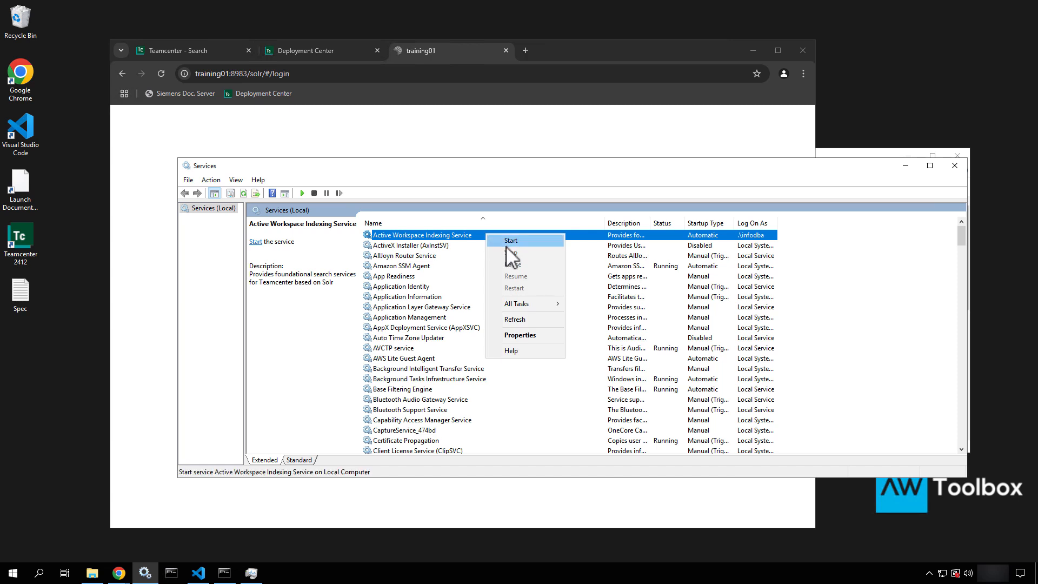
left_click(507, 242)
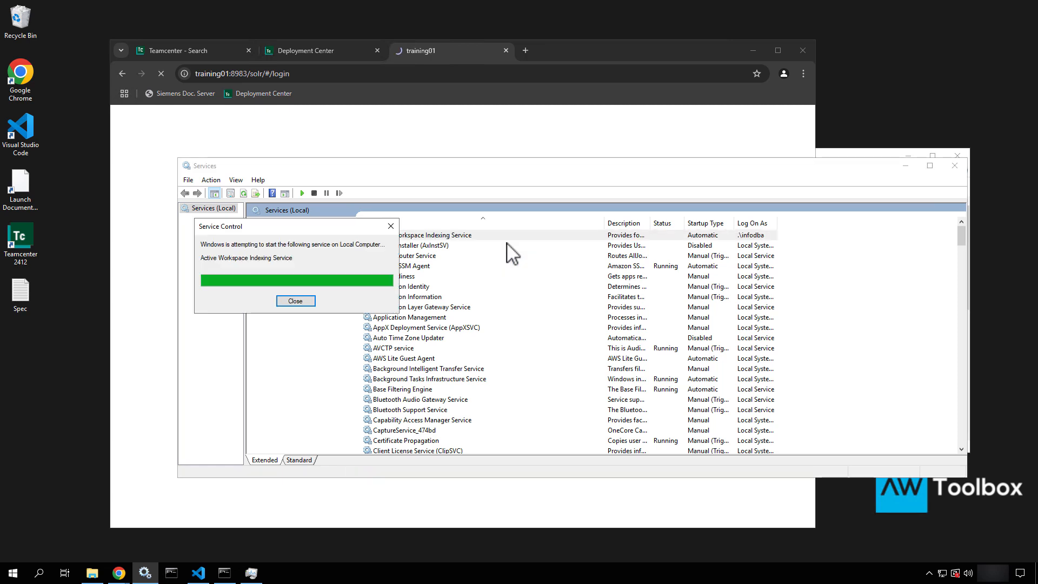
left_click(191, 57)
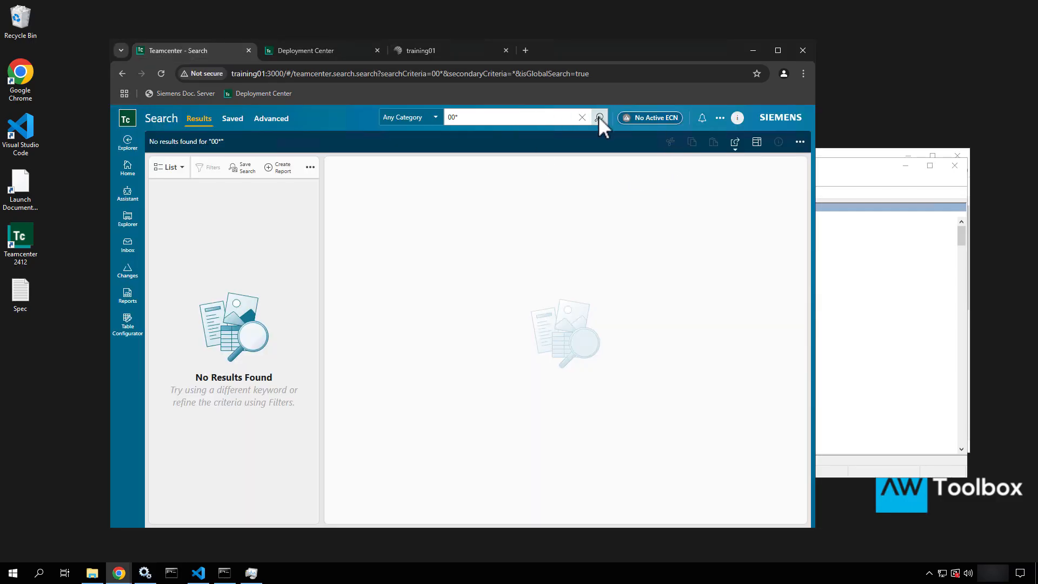
left_click(598, 117)
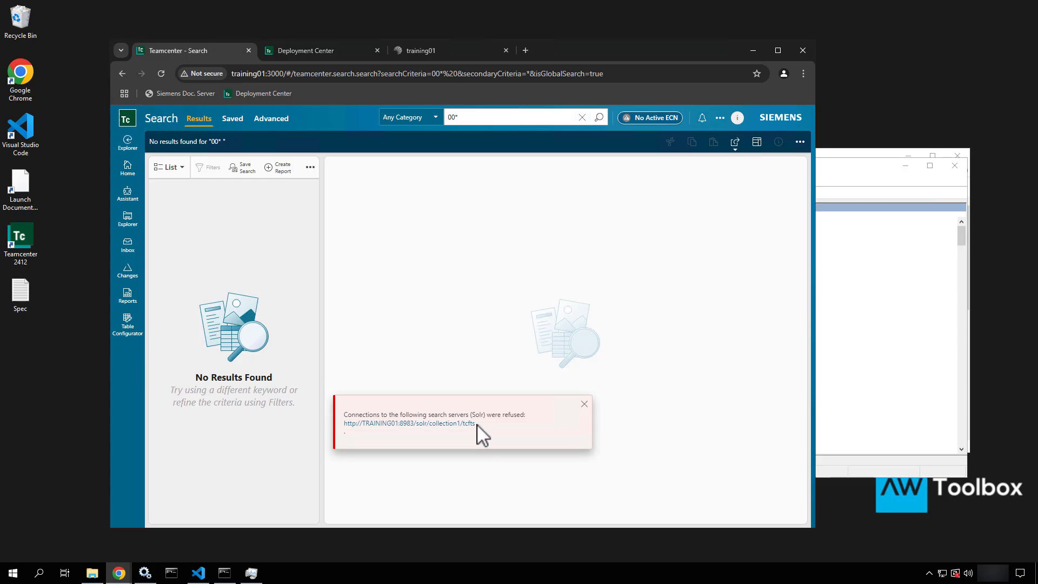
left_click_drag(475, 424, 327, 397)
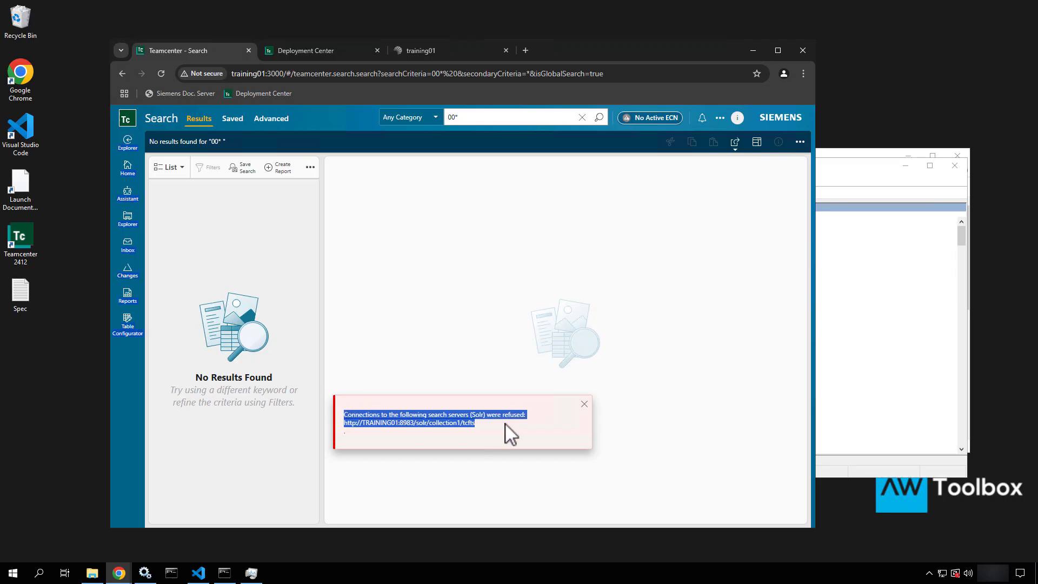
left_click(586, 407)
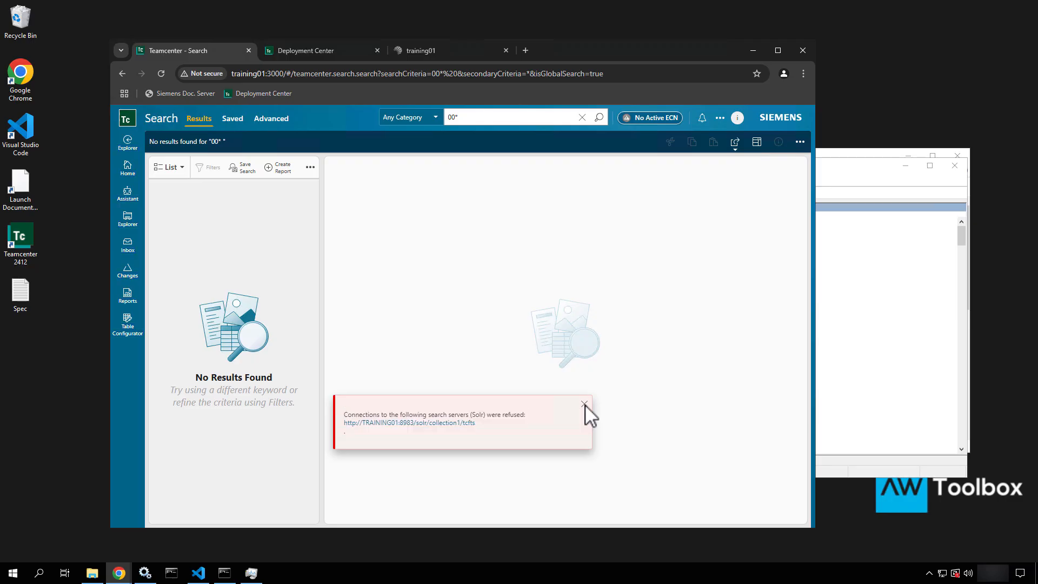
left_click(584, 404)
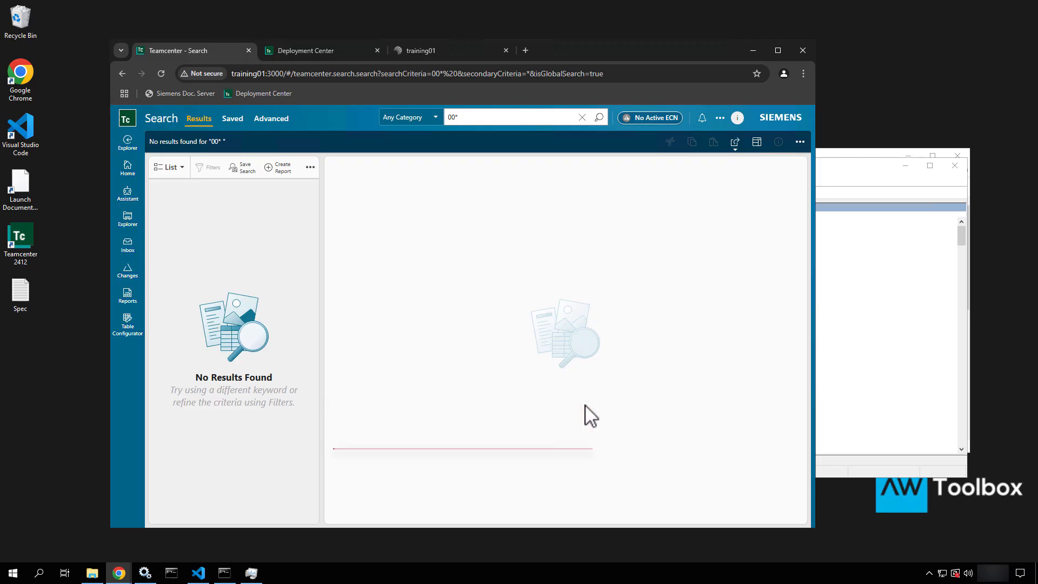
left_click(597, 117)
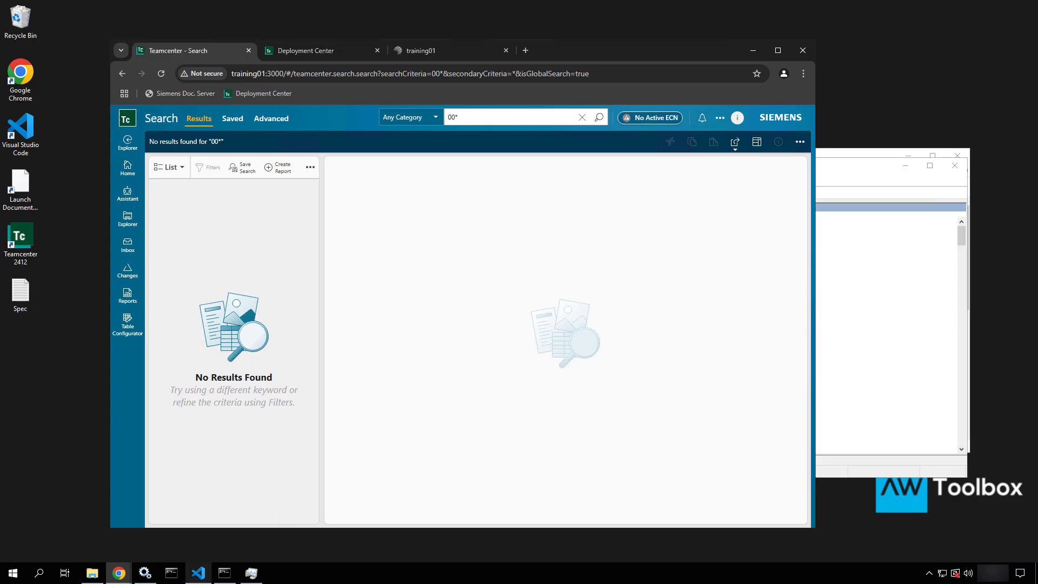
mouse_move(226, 579)
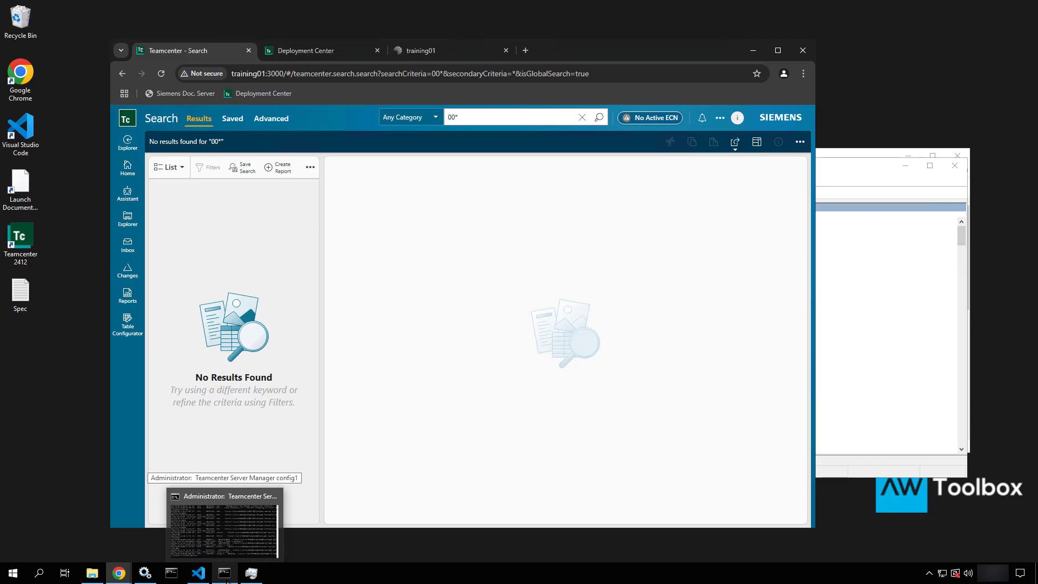
Reload the Solr tab and sign in as solr_admin with its password to reach the Dashboard
left_click(226, 579)
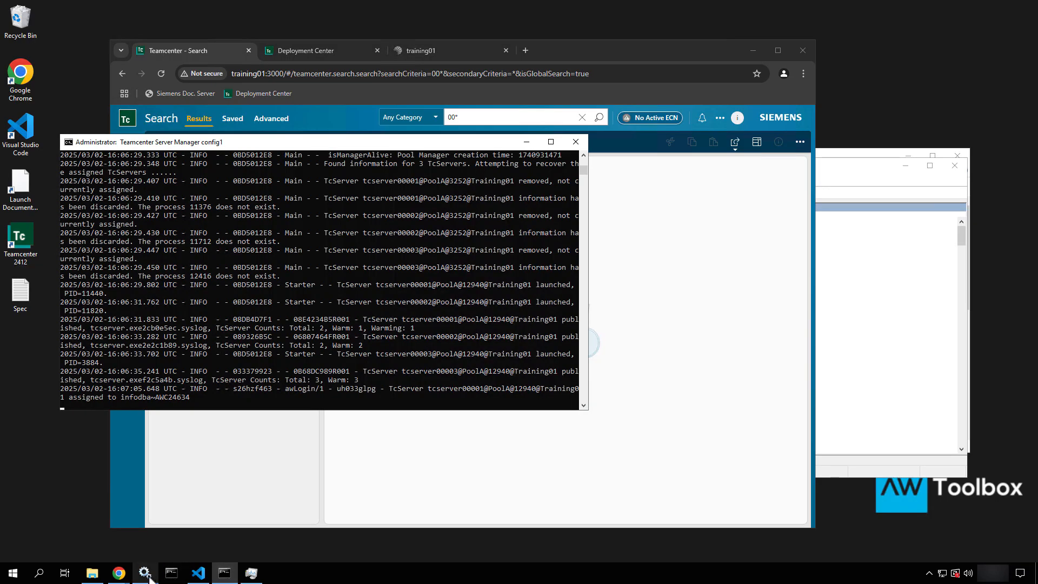
mouse_move(149, 577)
left_click(480, 49)
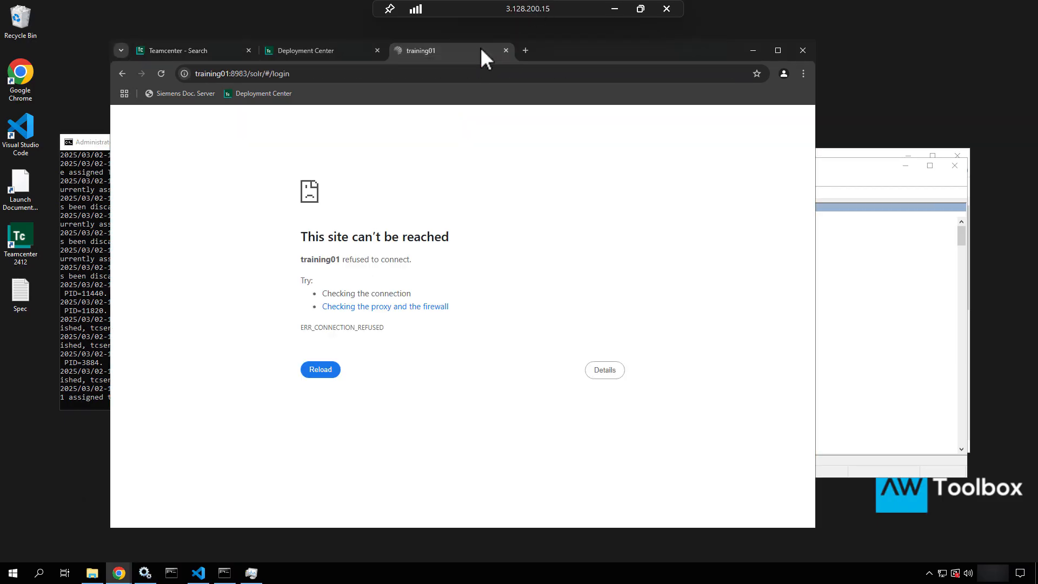
left_click(159, 77)
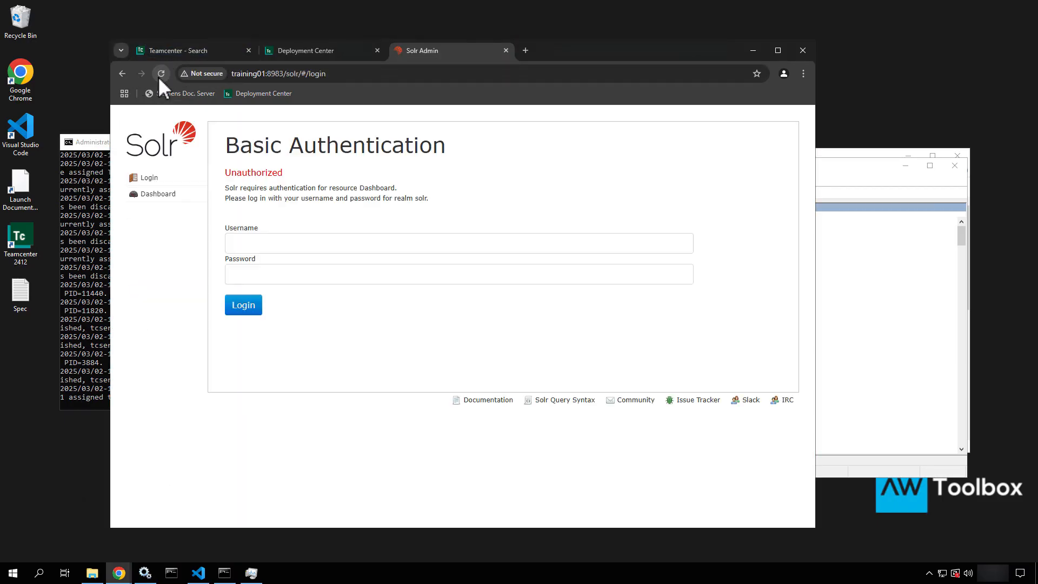
left_click(304, 247)
type("sol")
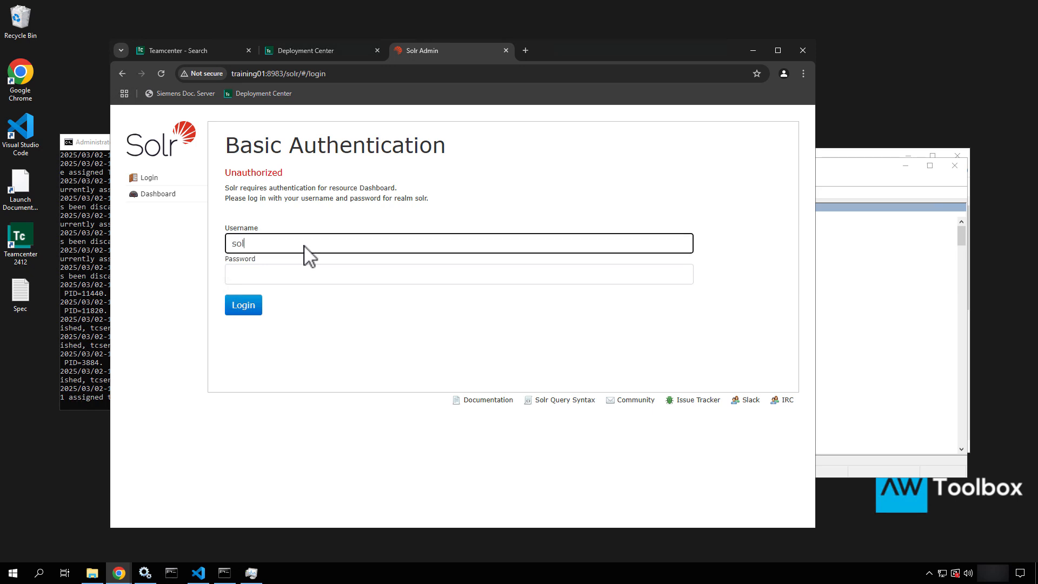
type("r_admin")
key("Tab")
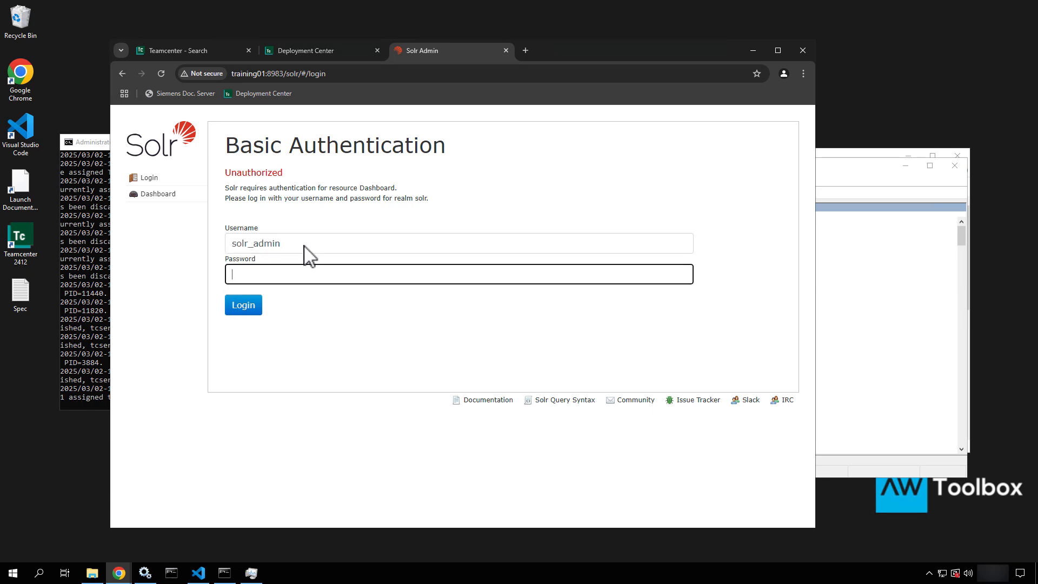
type("infodba")
key("Return")
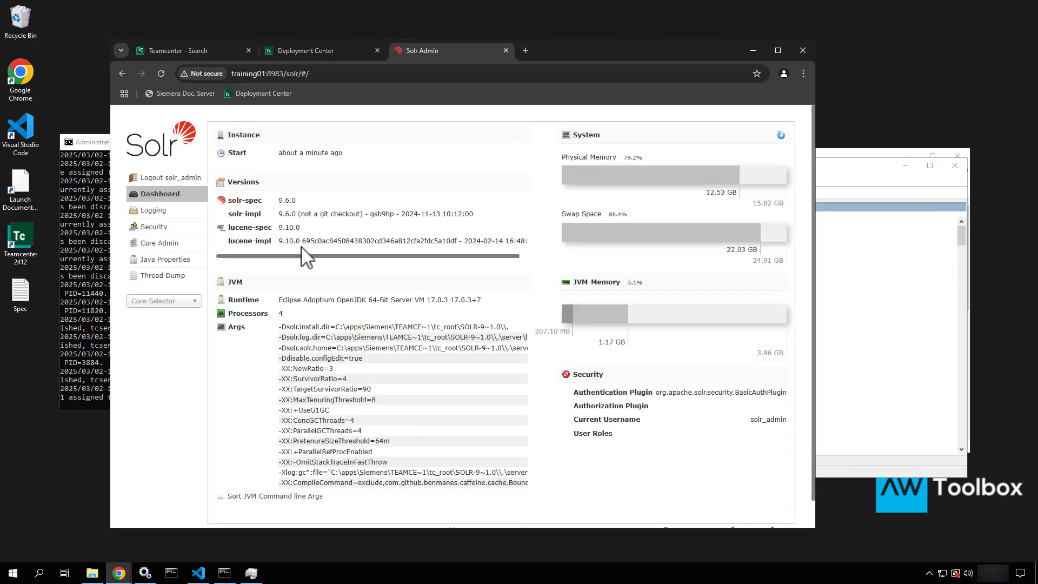
Open the collection1 core overview and confirm it holds zero documents
left_click(174, 303)
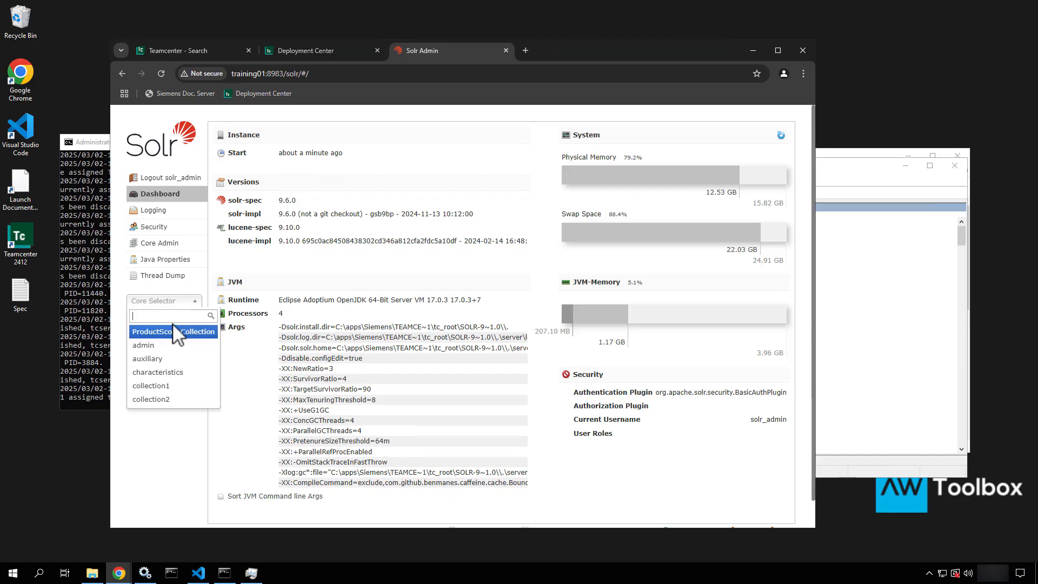
left_click(164, 387)
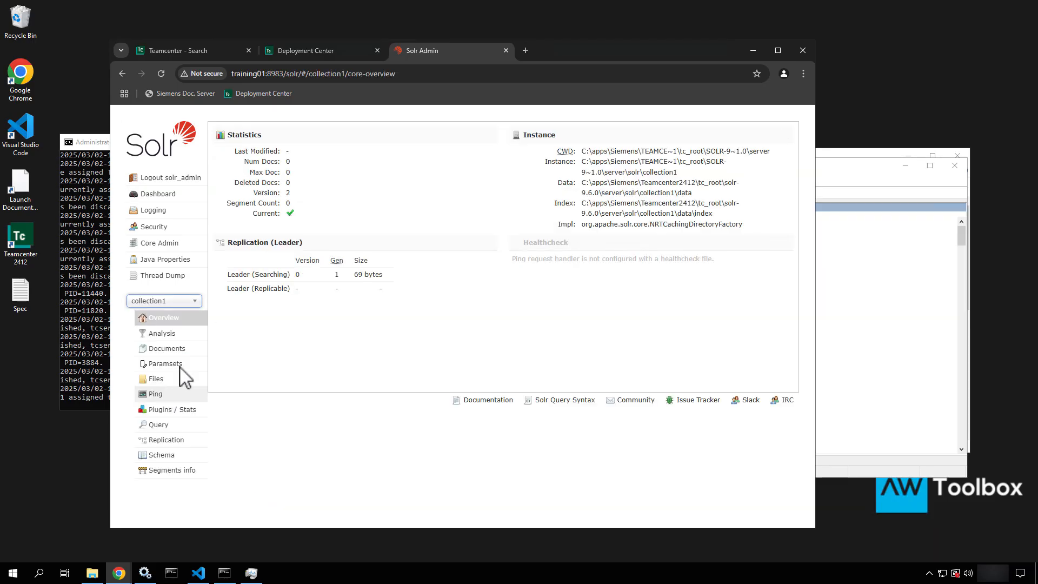
left_click_drag(220, 130, 319, 233)
left_click(318, 232)
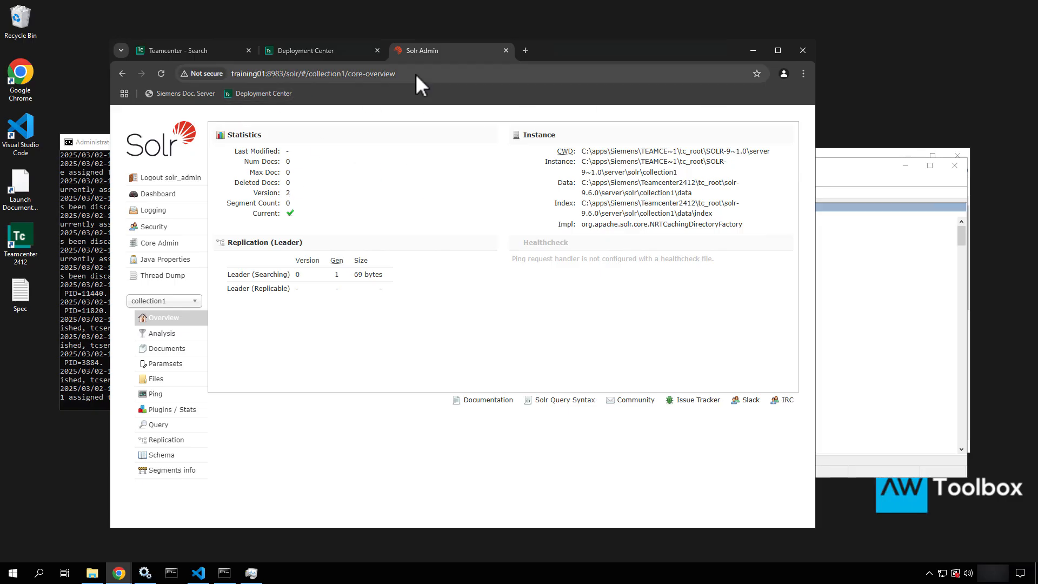
Bookmark the Solr dashboard page under the name 'Solr'
left_click_drag(415, 74, 298, 64)
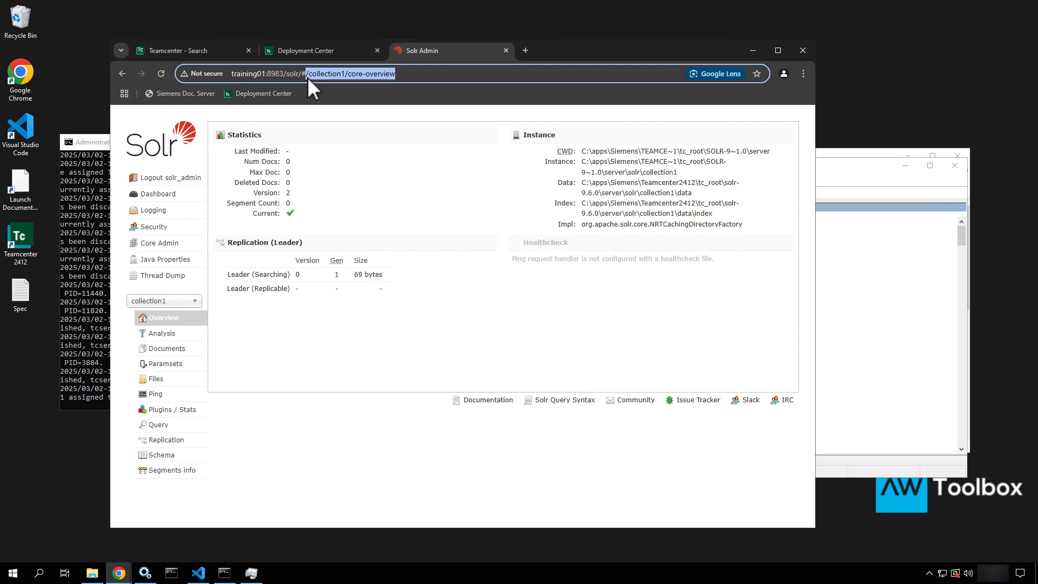
key("BackSpace")
key("Return")
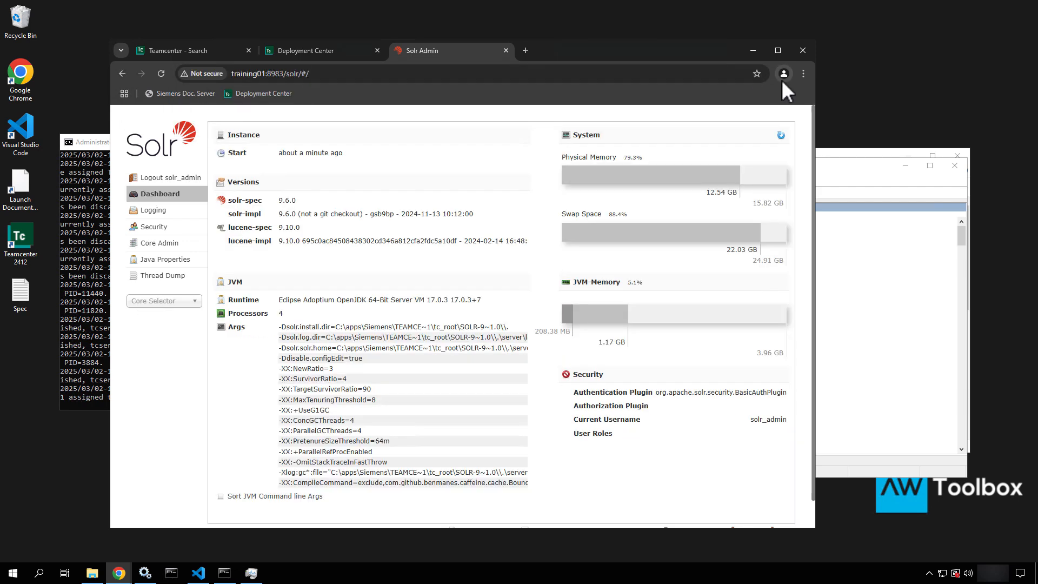
left_click(756, 73)
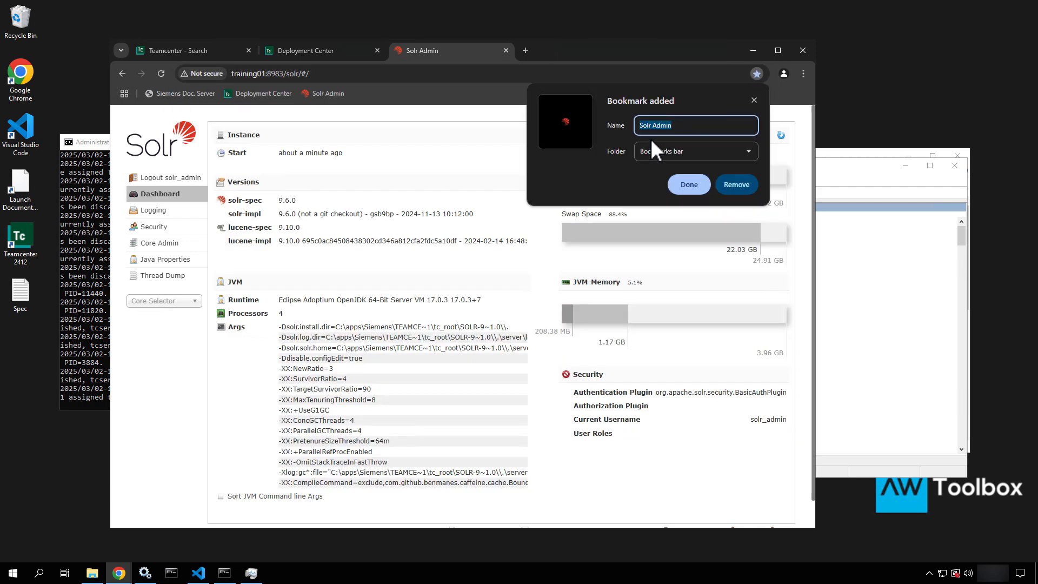
left_click(687, 126)
key("BackSpace")
key("BackSpace")
left_click(675, 183)
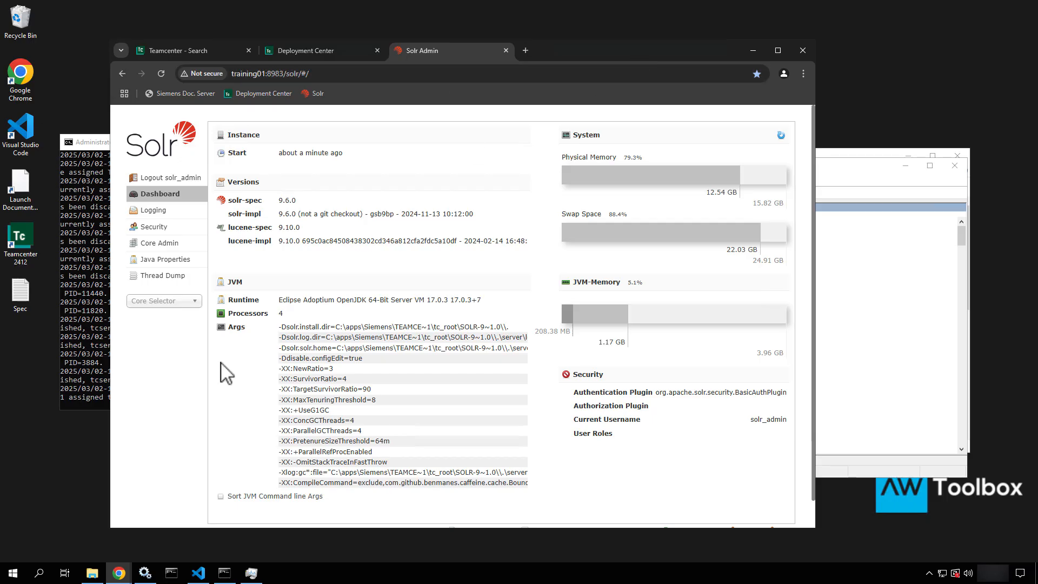
Start the Teamcenter Global Search Indexing Service from the Windows services list
left_click(145, 572)
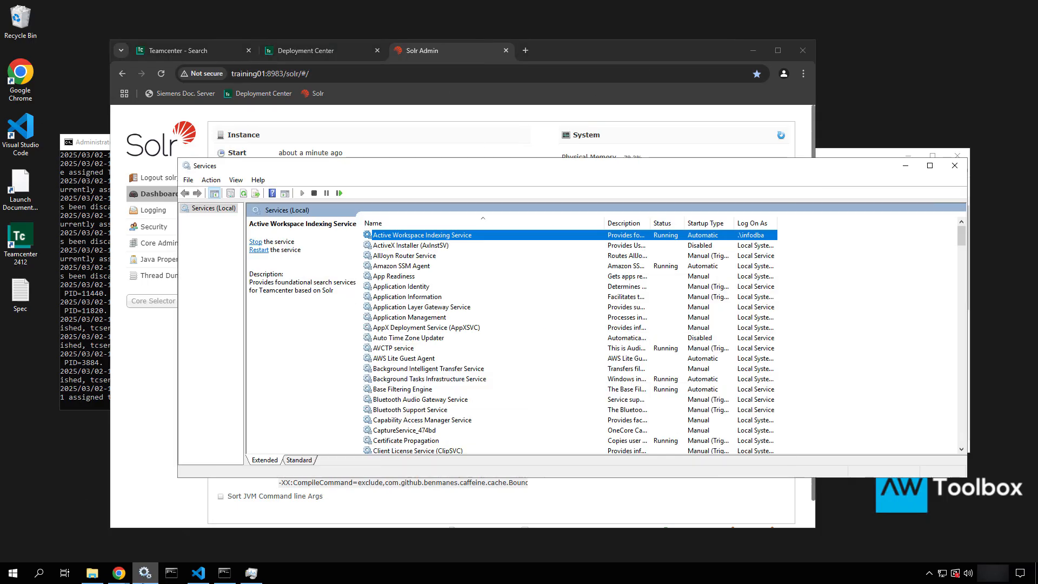
left_click(411, 307)
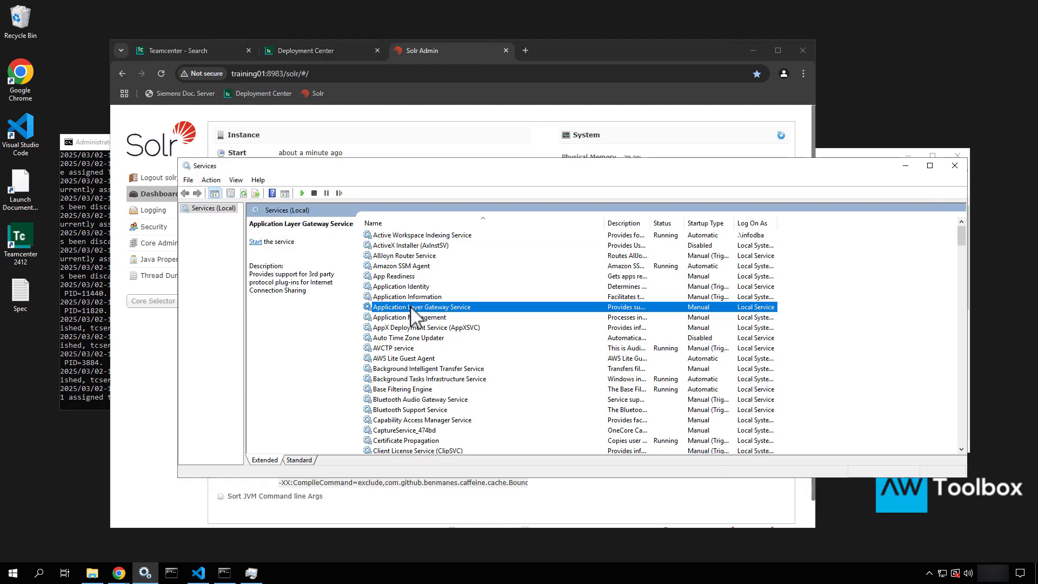
key("t")
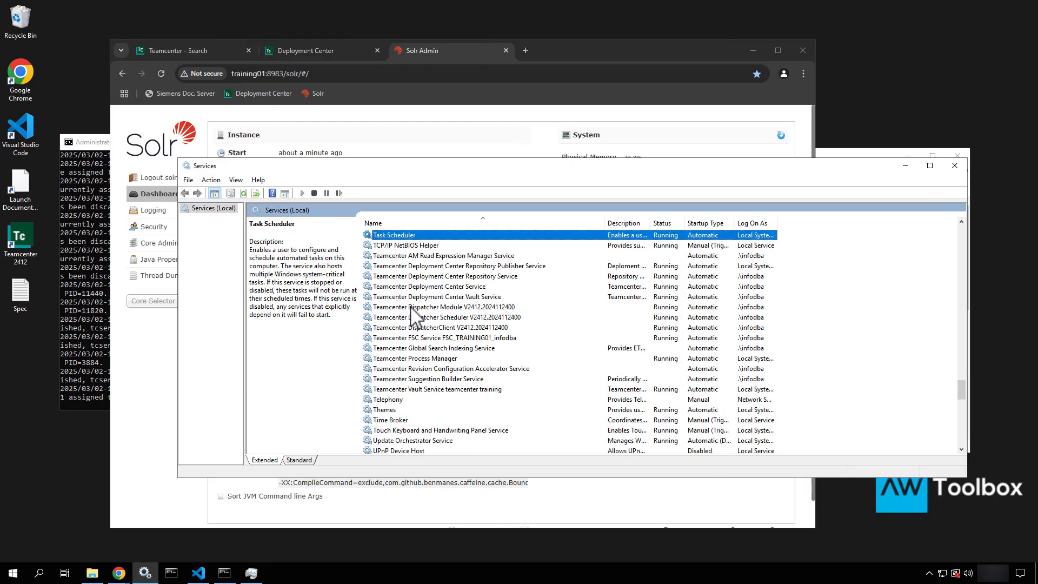
left_click(407, 350)
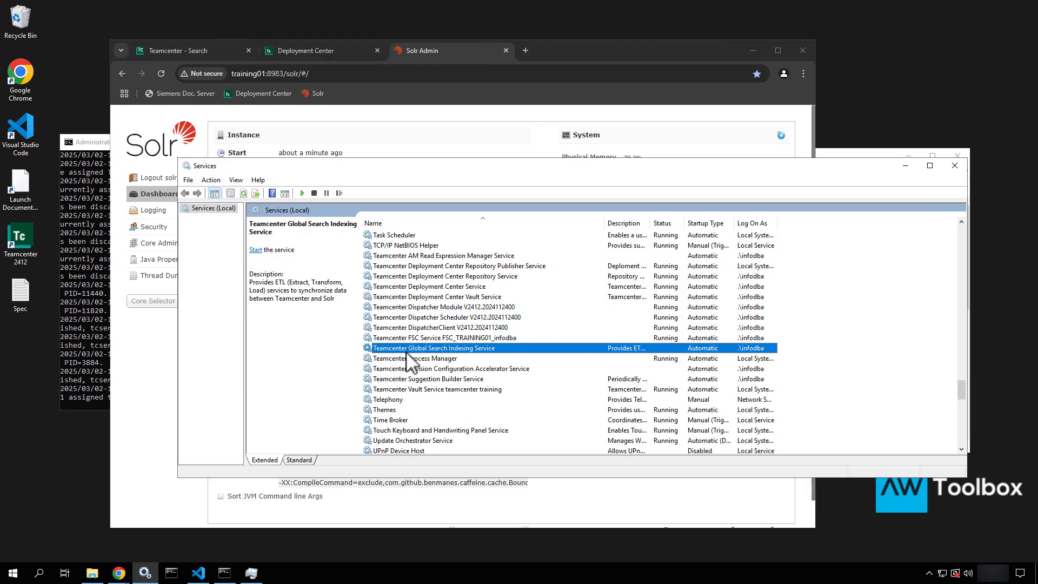
right_click(467, 350)
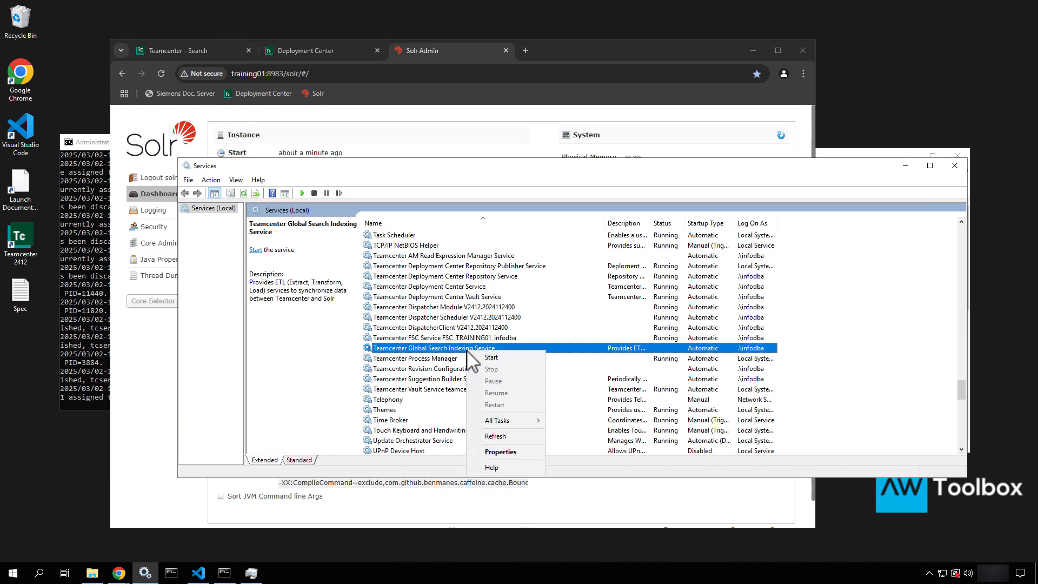
left_click(490, 359)
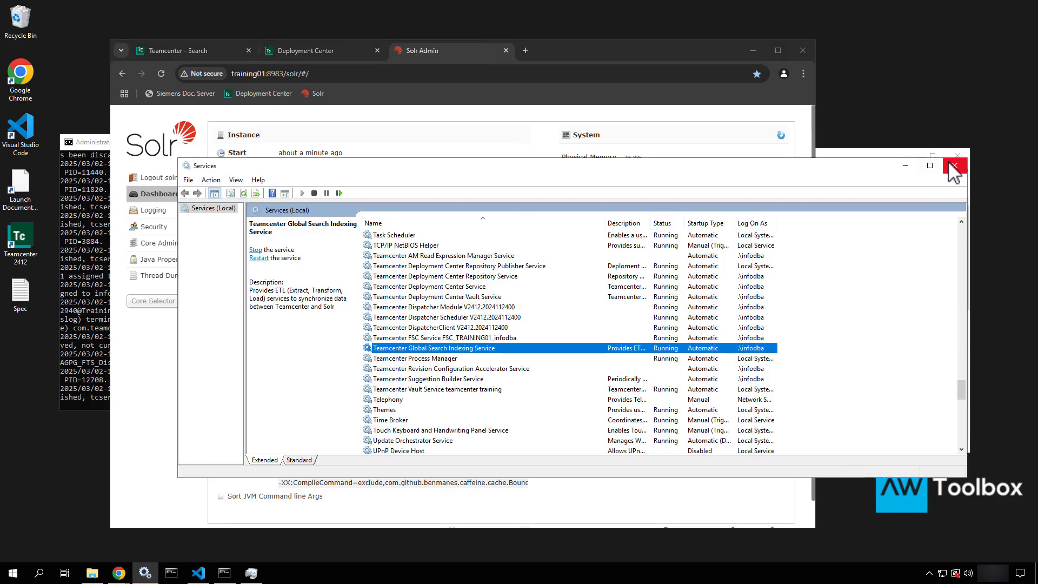
Close the services list and browse from tc_root to the TcFTSIndexer logs folder
left_click(906, 167)
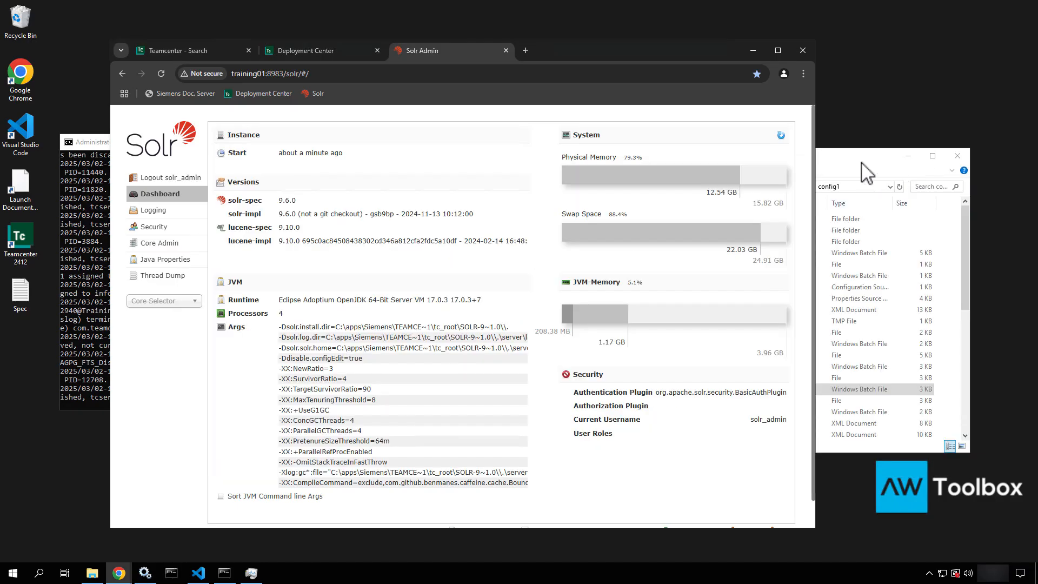
left_click(866, 167)
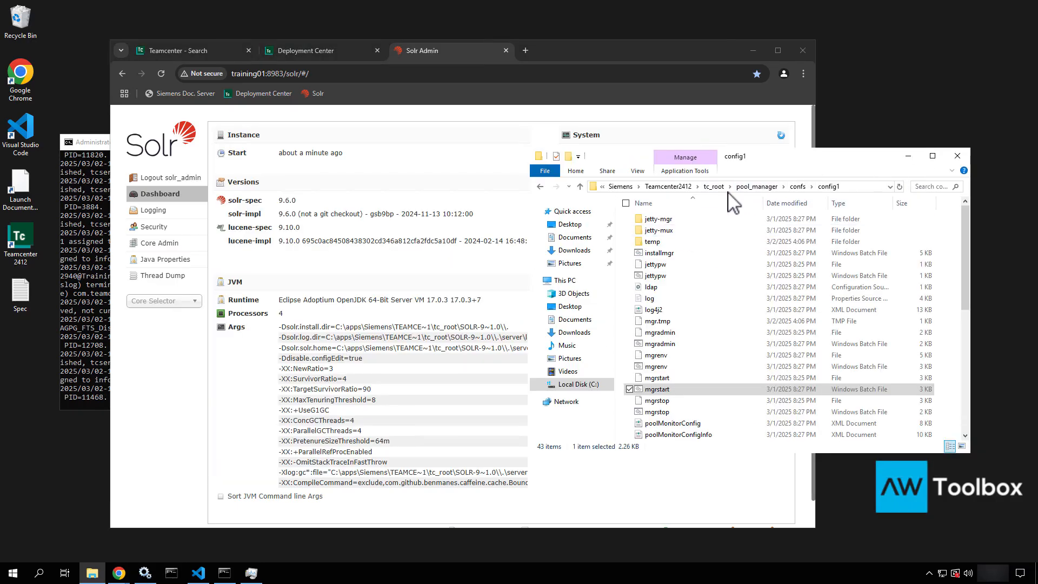
left_click(716, 187)
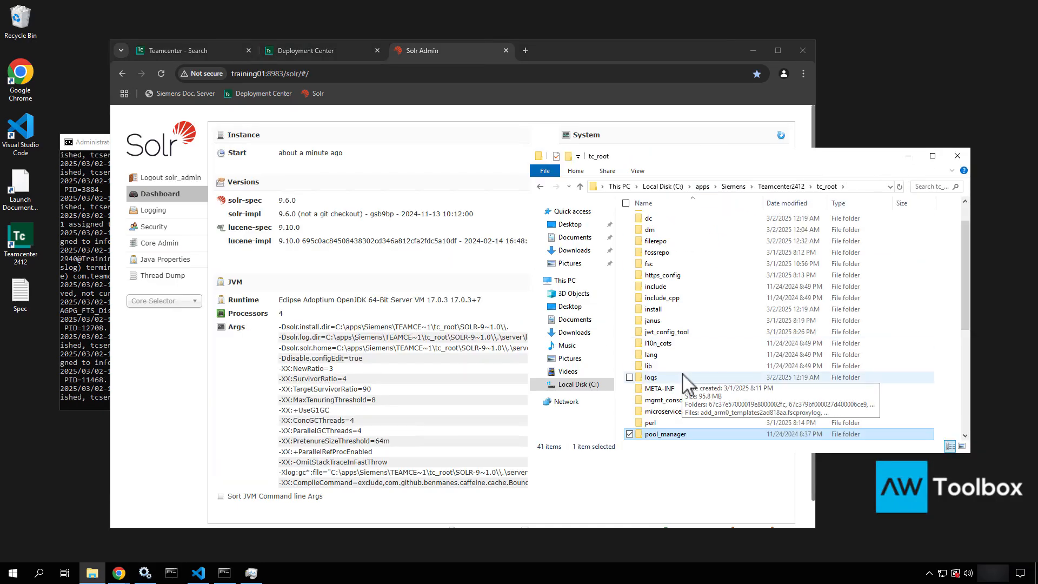
scroll(676, 324, "down", 3)
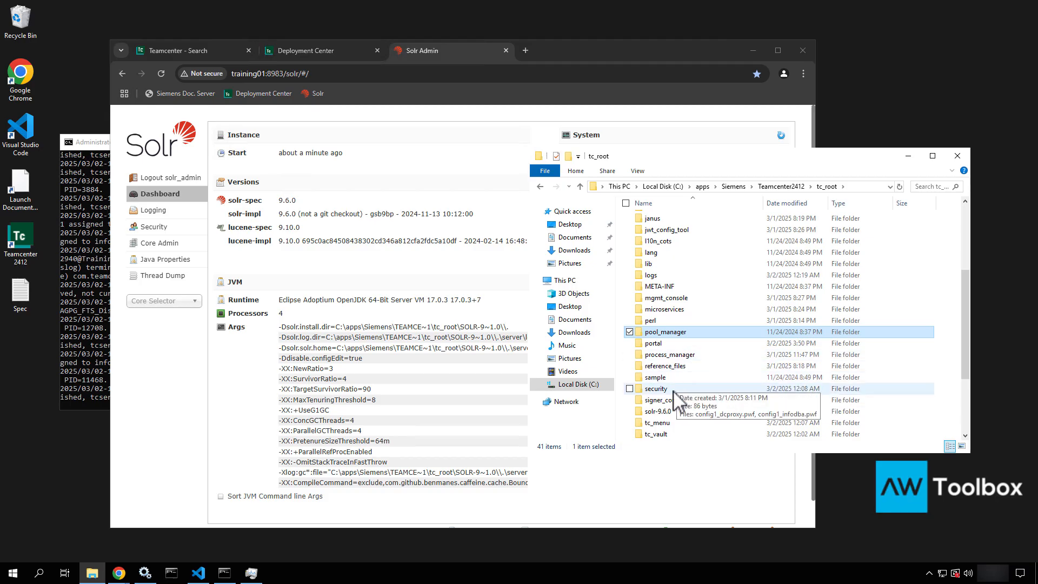
scroll(678, 389, "down", 2)
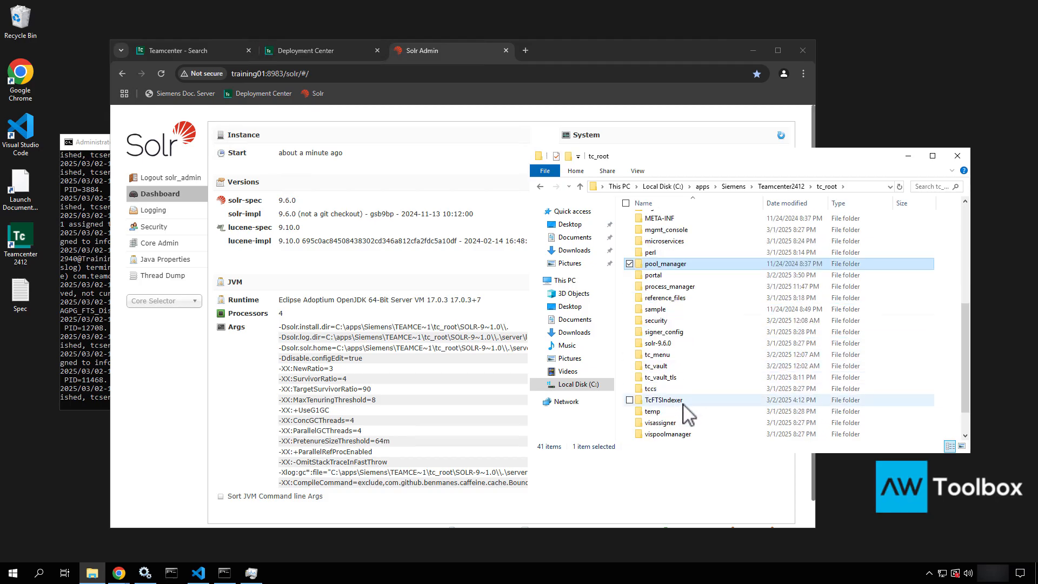
double_click(682, 402)
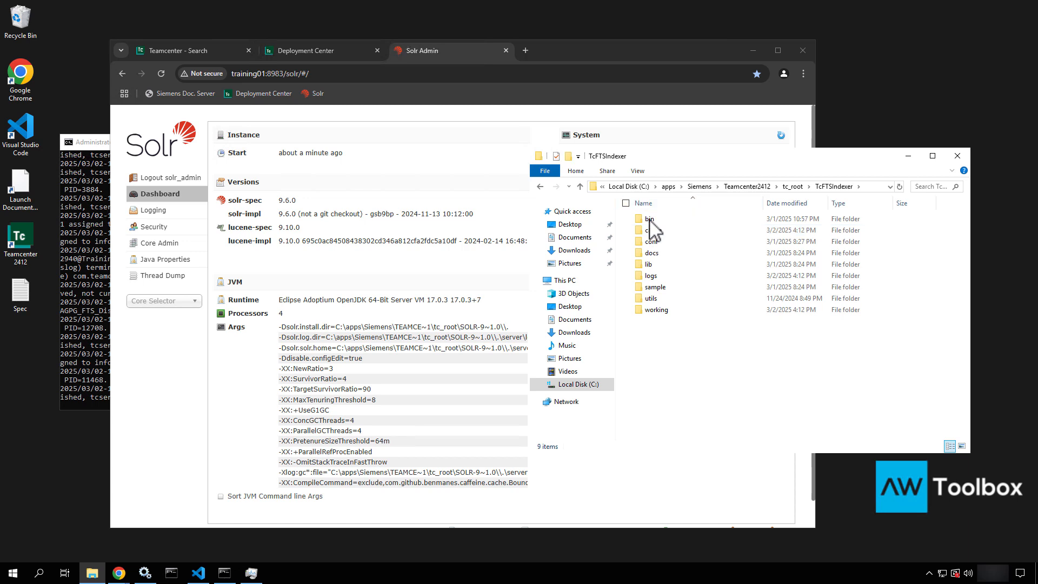
double_click(651, 277)
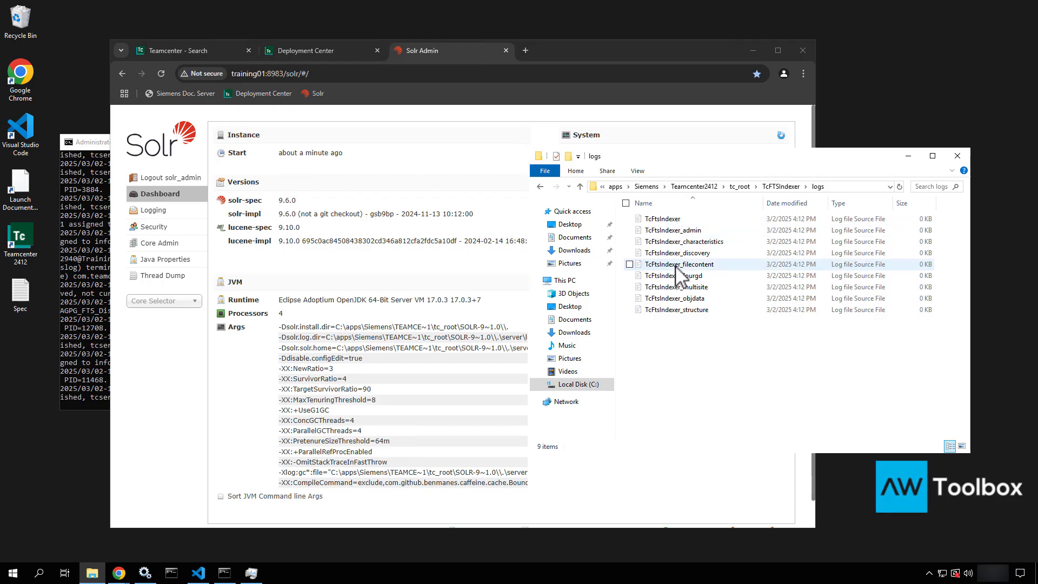
Open TcFtsIndexer_objdata.log in Visual Studio Code
left_click(669, 218)
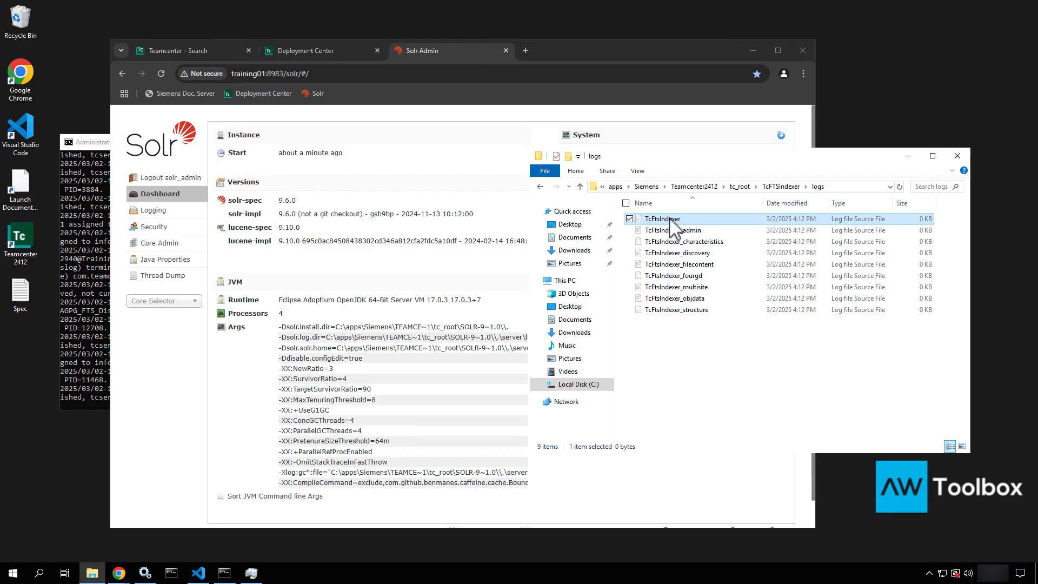
left_click(683, 300)
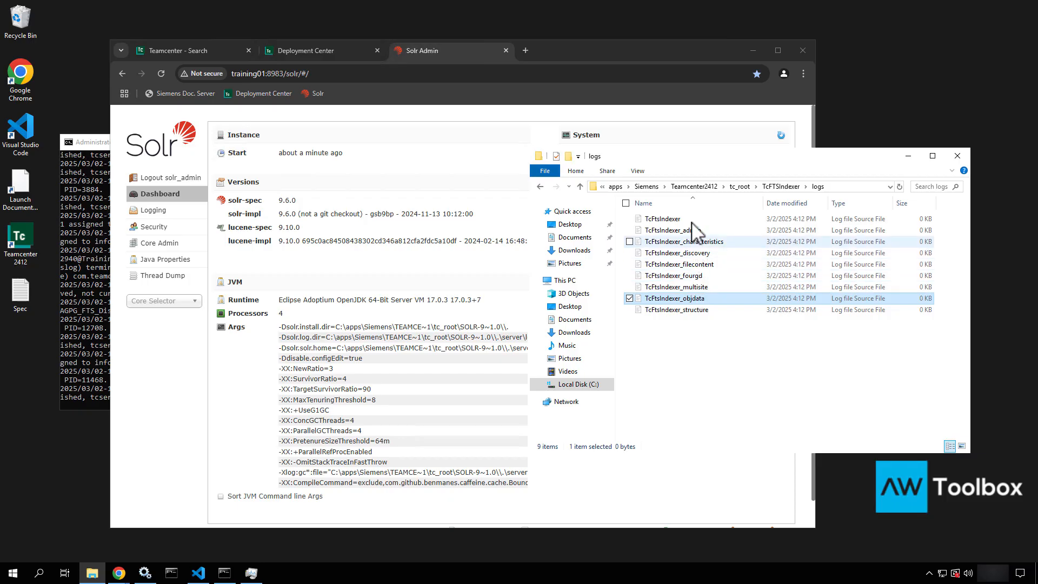
right_click(729, 297)
left_click(663, 318)
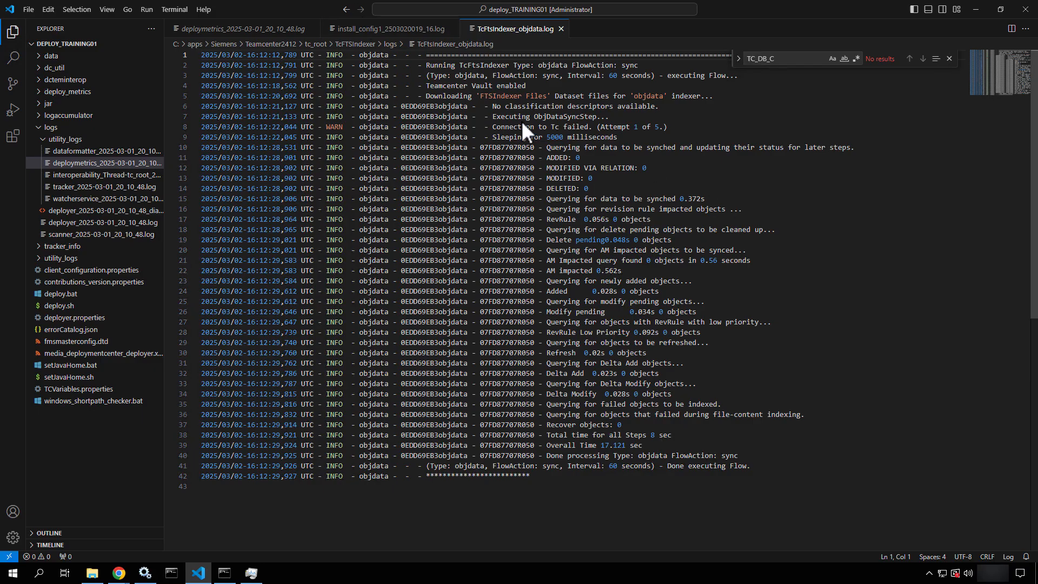
Review the log's 0EDD69EB3objdata entries and the sync query lines
left_click(457, 177)
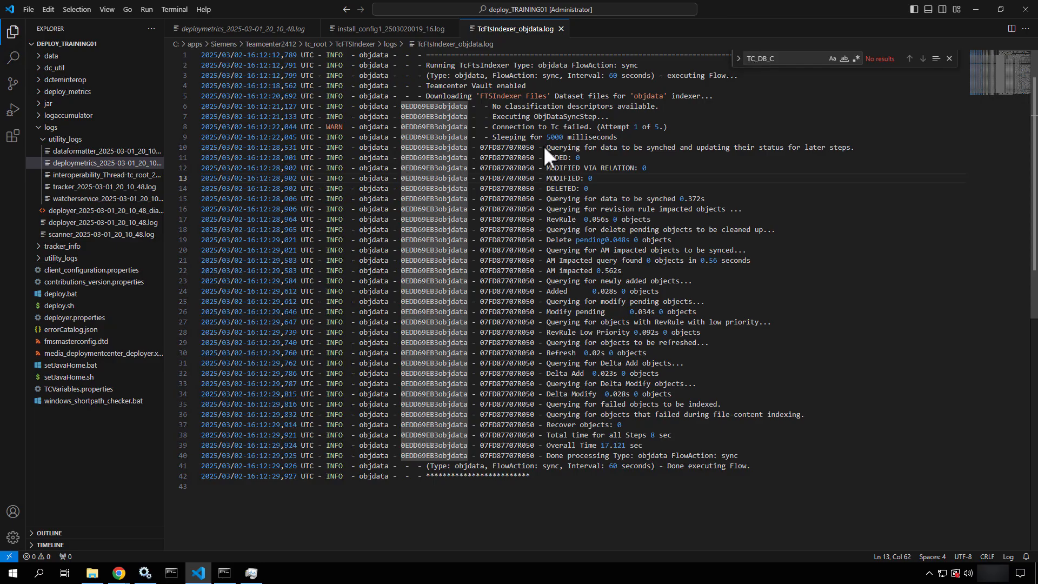
left_click_drag(544, 147, 664, 455)
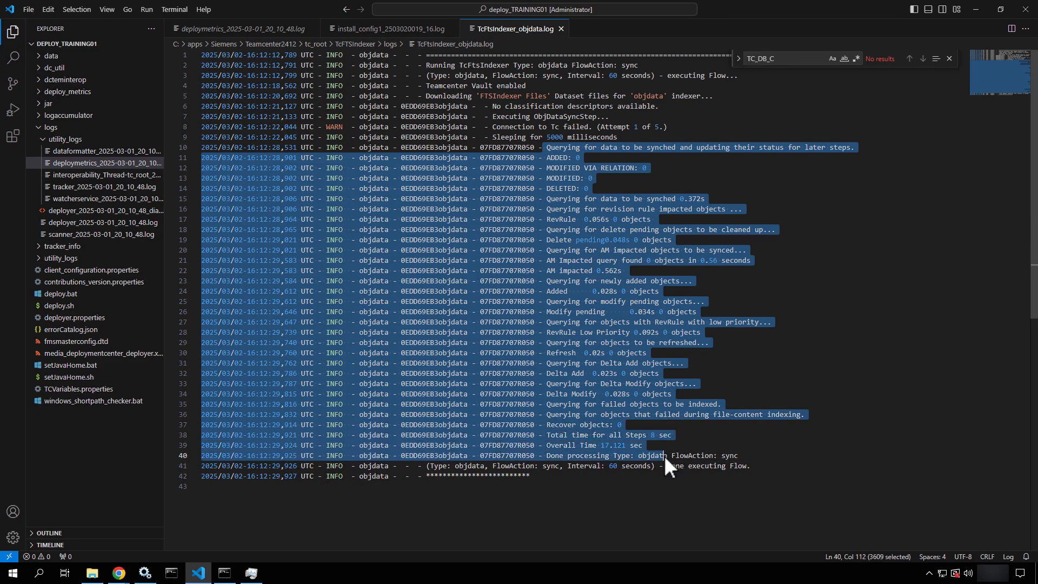
left_click(767, 445)
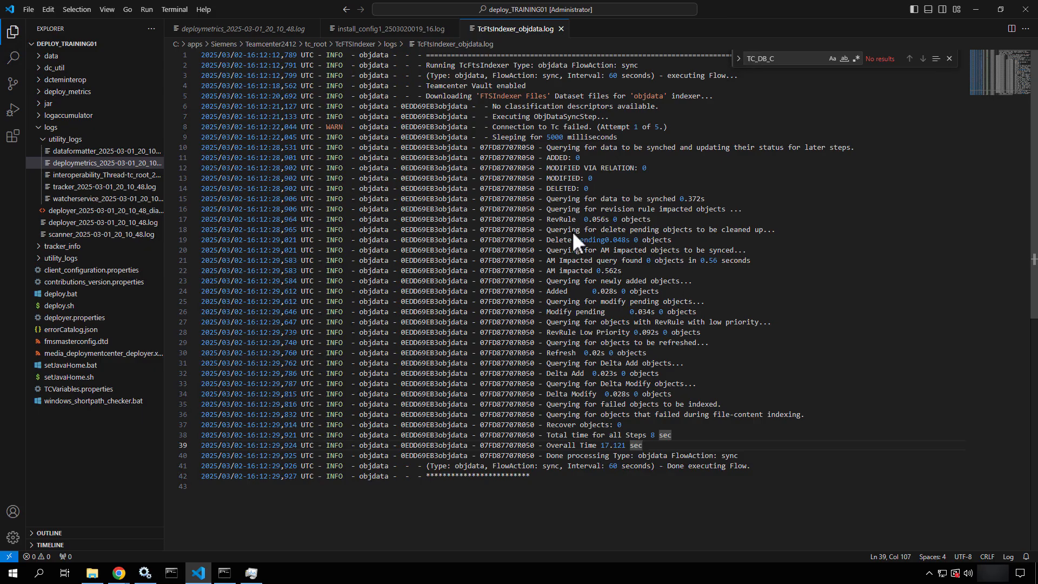
Close the objdata, install_config1 and deploymetrics tabs and minimize VS Code
left_click(560, 29)
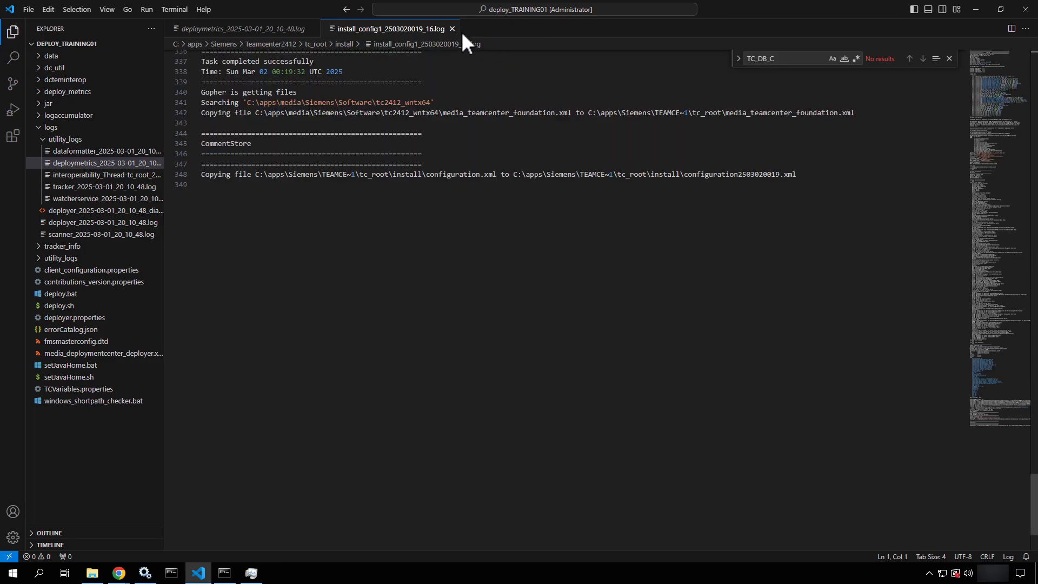
left_click(452, 29)
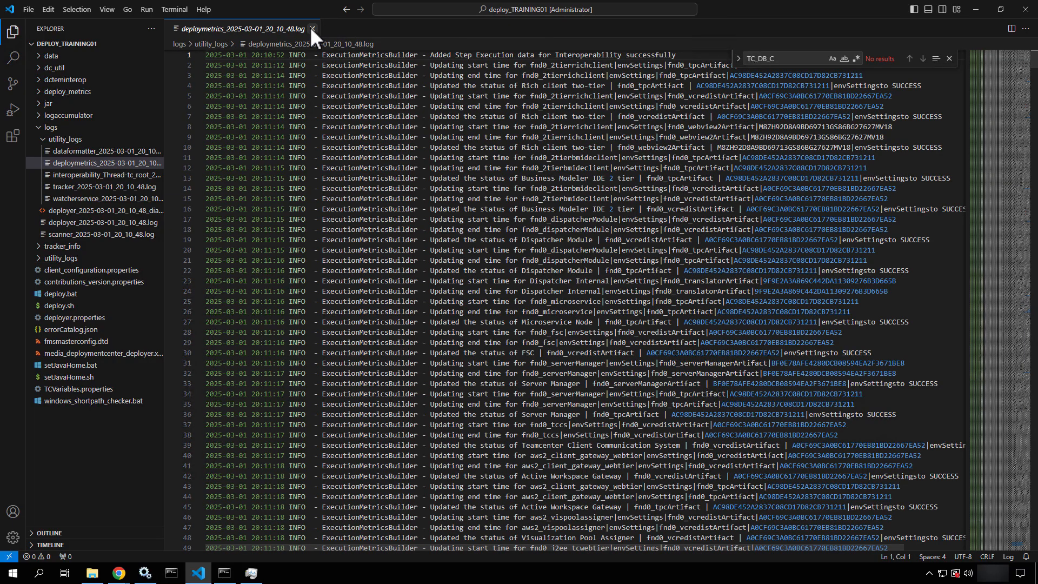
left_click(313, 29)
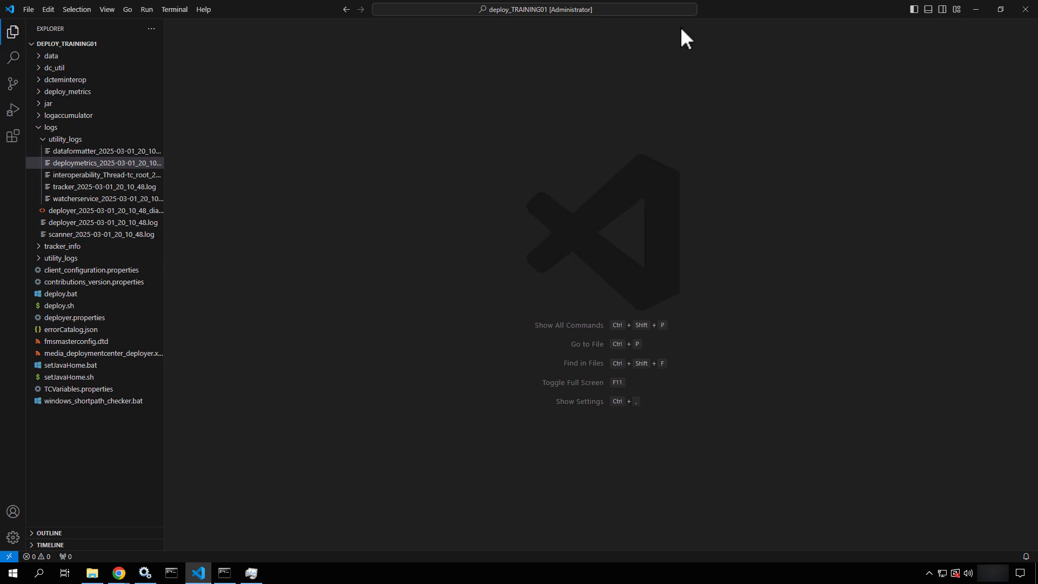
left_click(974, 8)
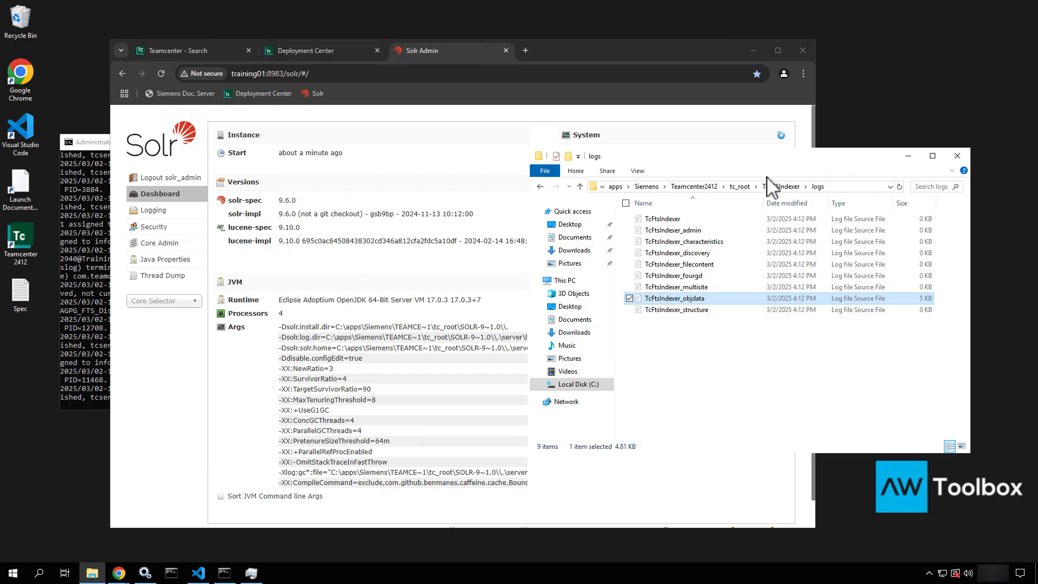
Open the TcFTSIndexer bin folder, select runTcFTSIndexer and reveal the folder's full path
left_click(778, 186)
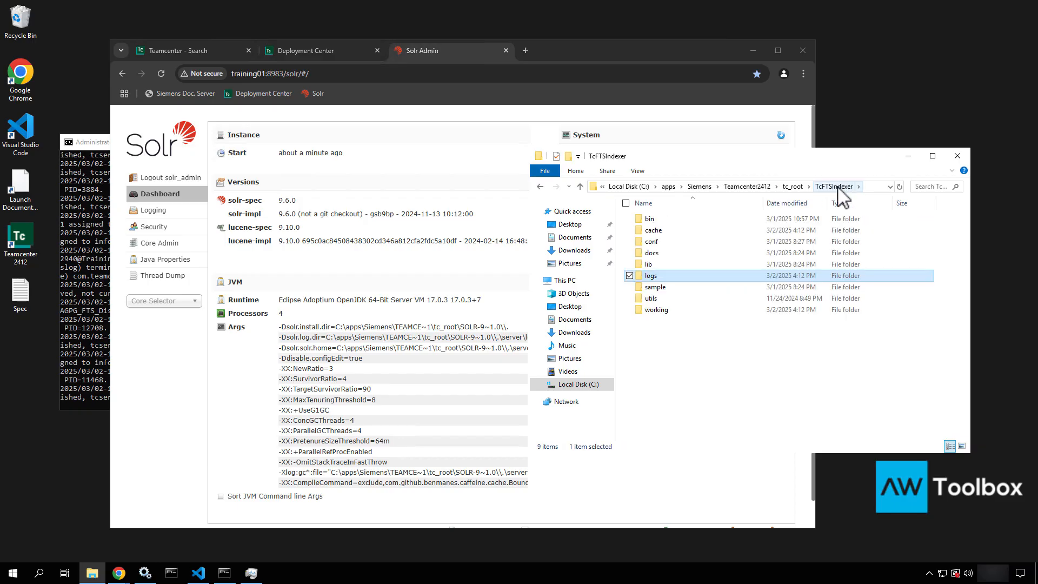
double_click(650, 219)
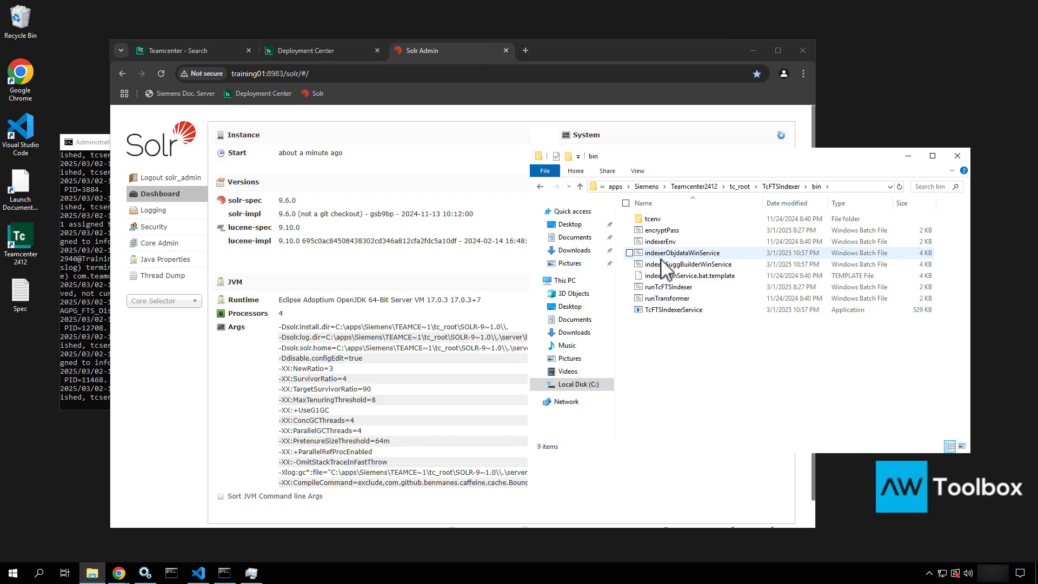
left_click(655, 286)
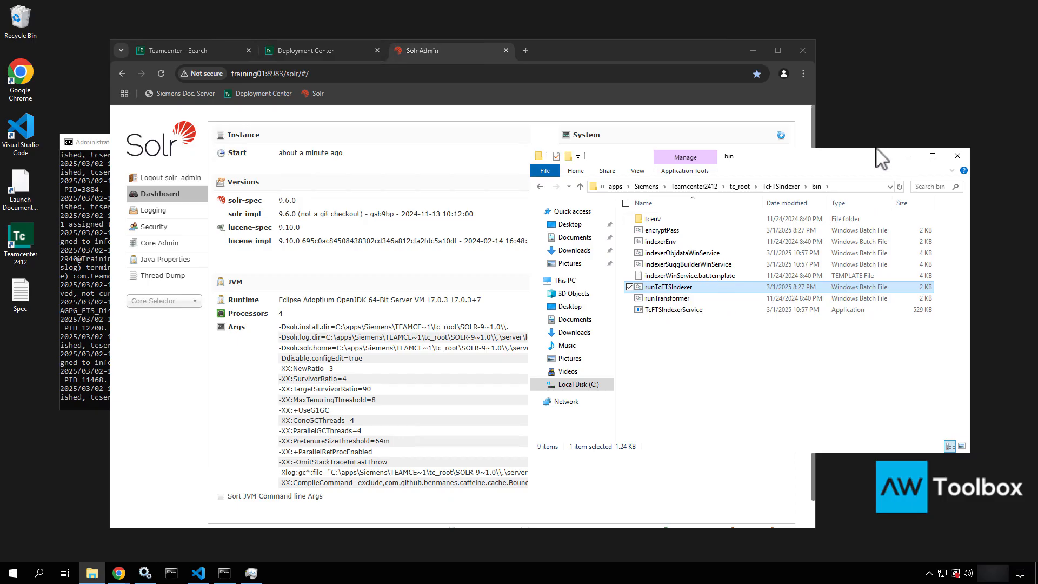
left_click(846, 189)
key("ctrl+c")
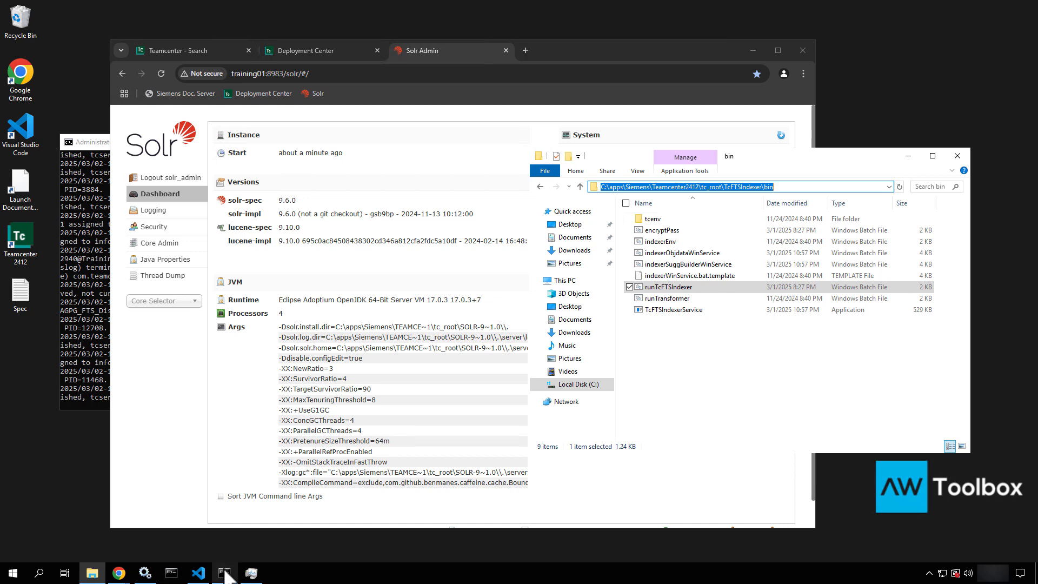
mouse_move(226, 575)
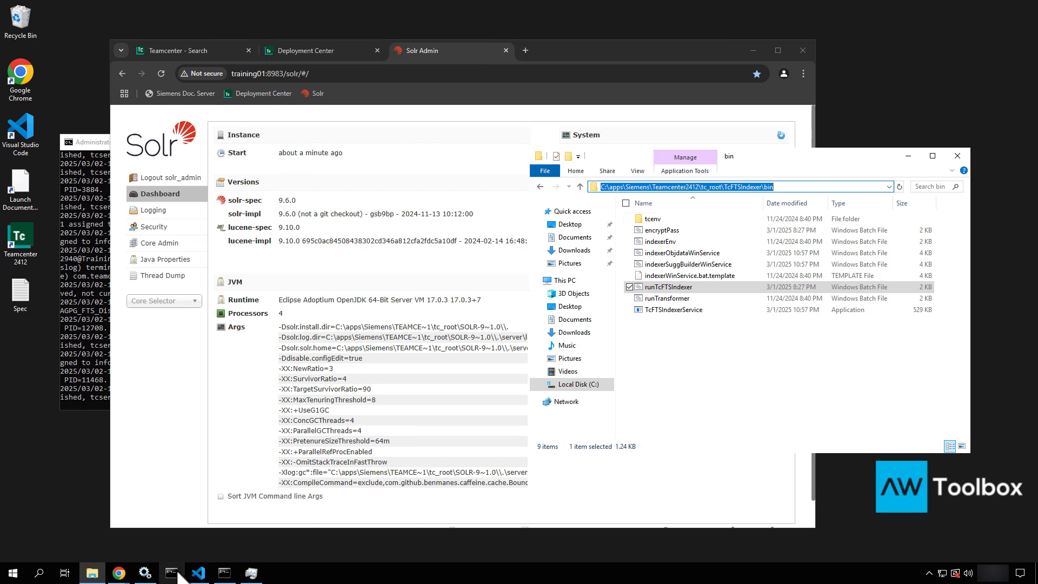
Launch Command Prompt as administrator from the Start menu
left_click(12, 574)
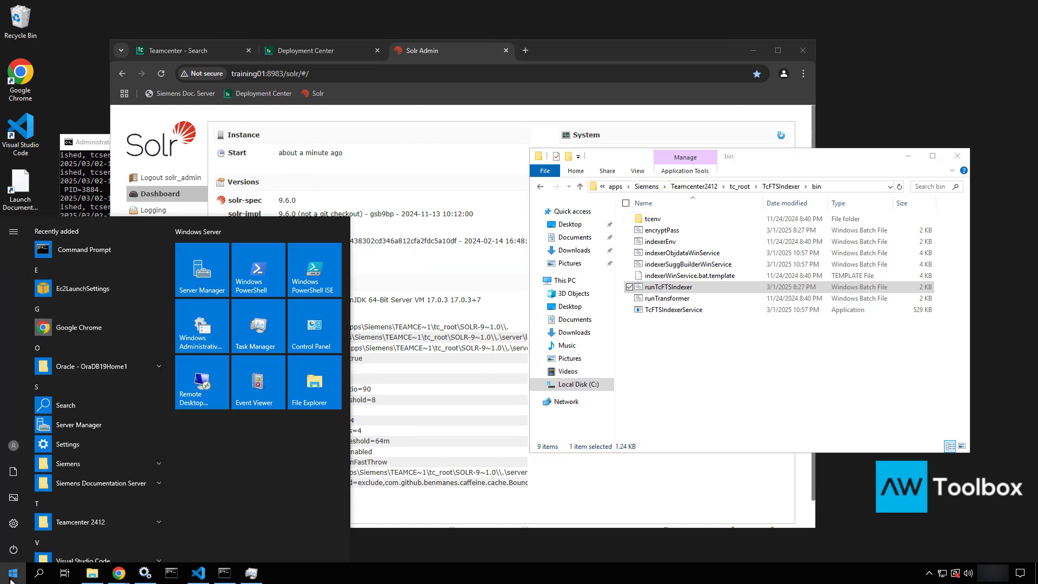
right_click(83, 246)
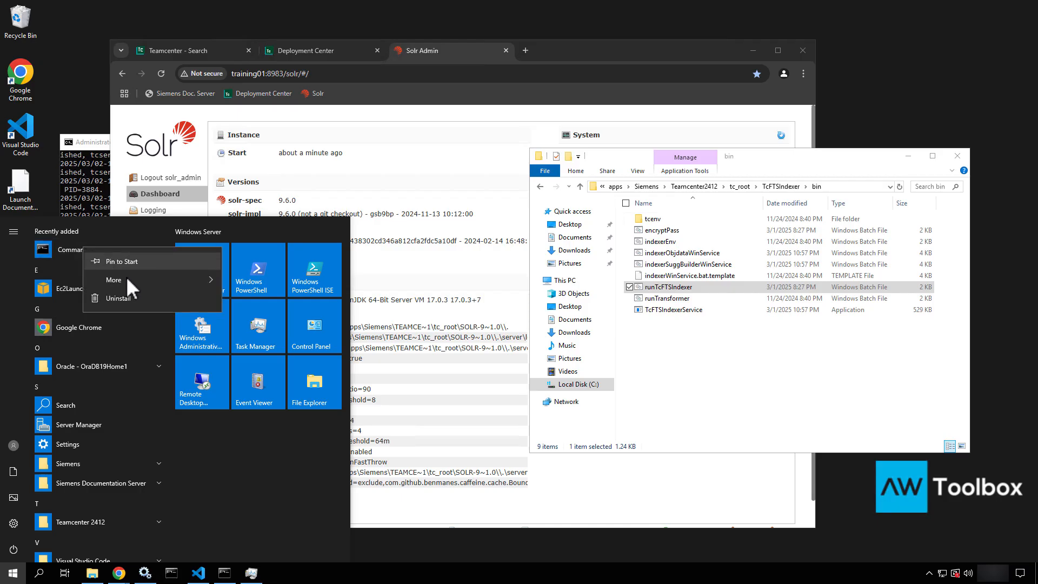
mouse_move(127, 281)
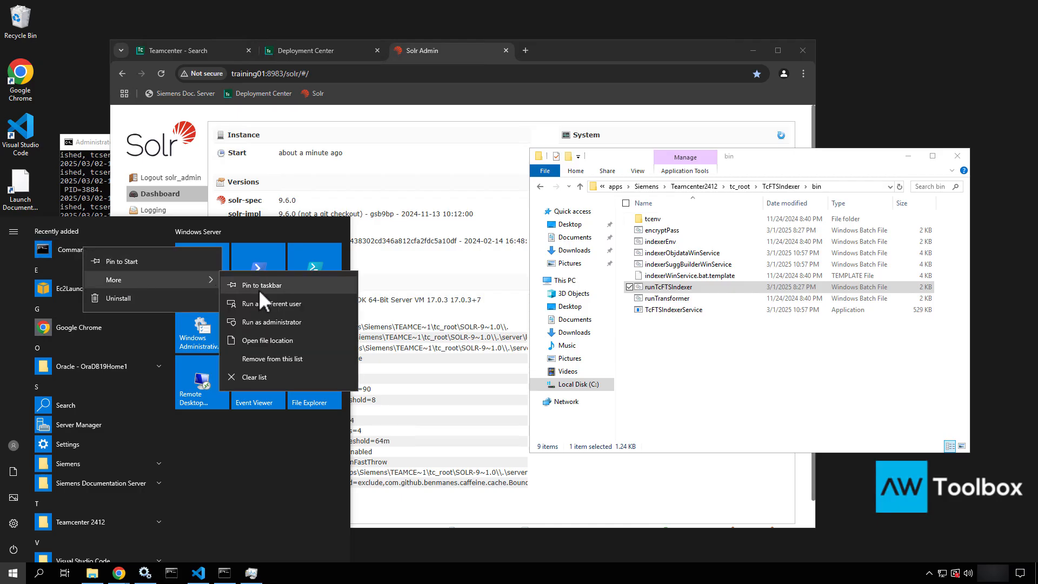
left_click(249, 322)
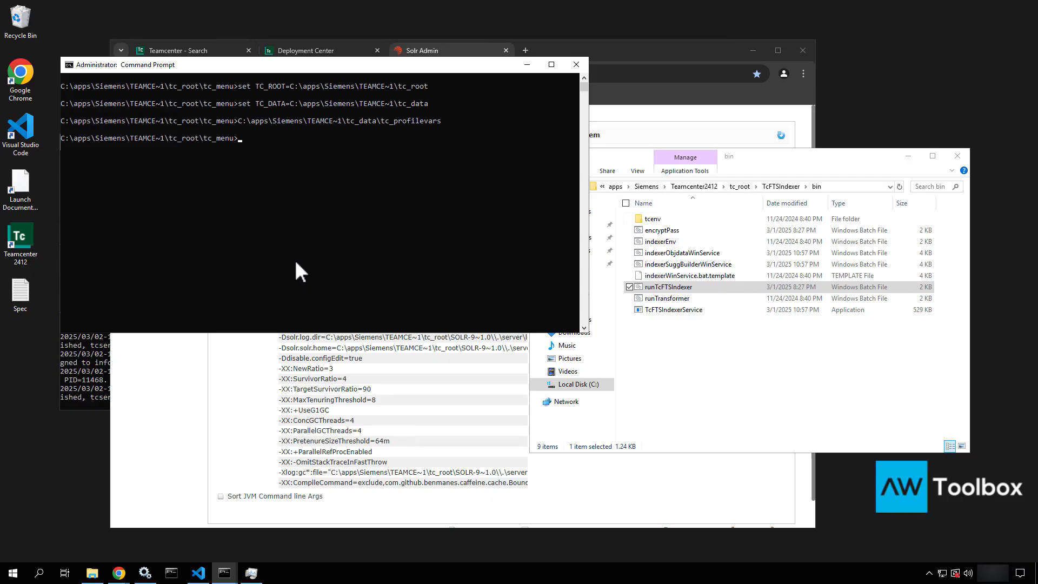
Change to the TcFTSIndexer bin folder and run runTcFTSIndexer.bat -task=objdata:index
type("cd")
key("ctrl+v")
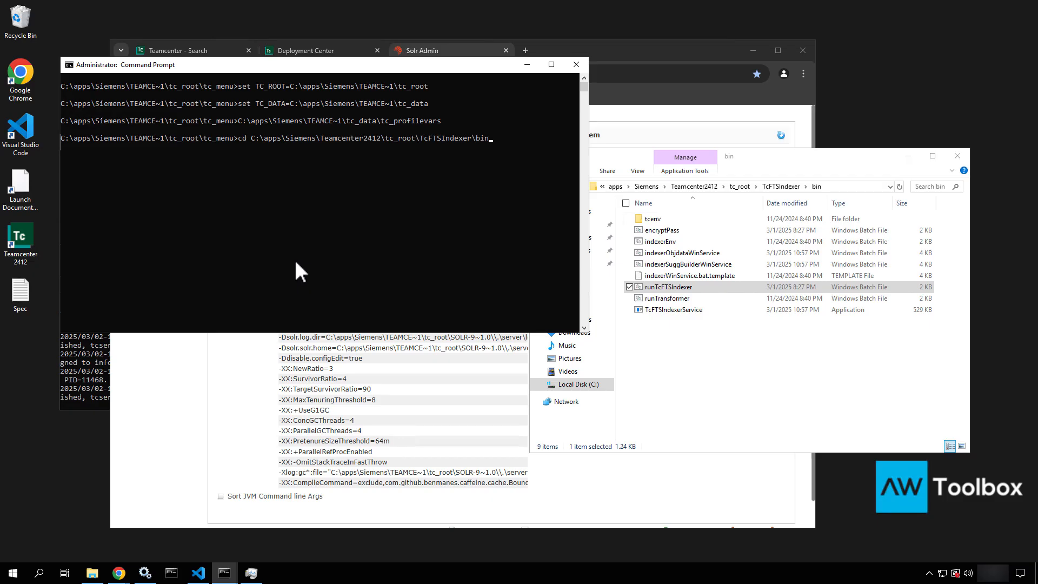
key("Return")
type("ru")
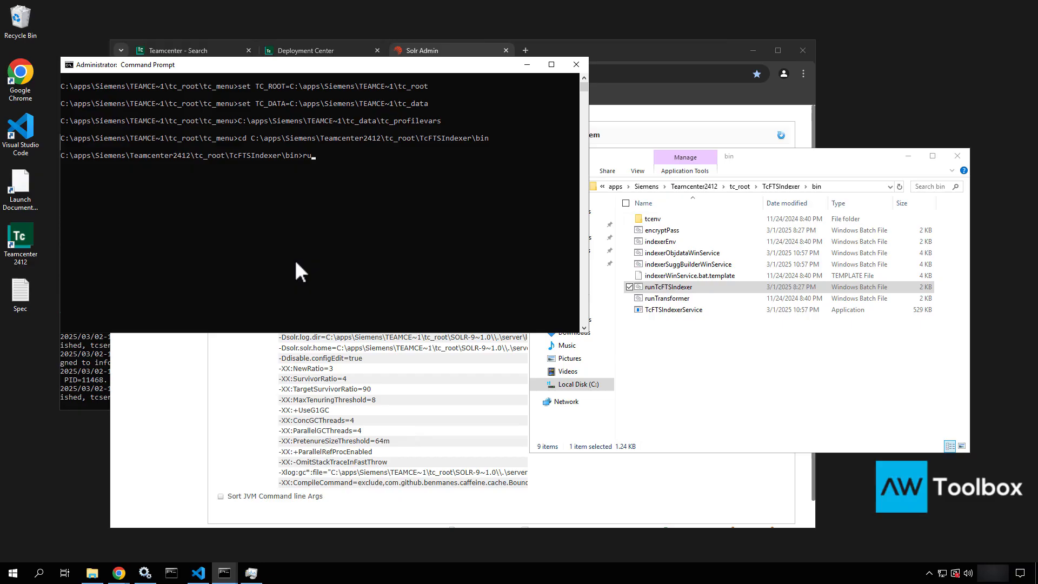
key("Tab")
type("-task=objdata:index")
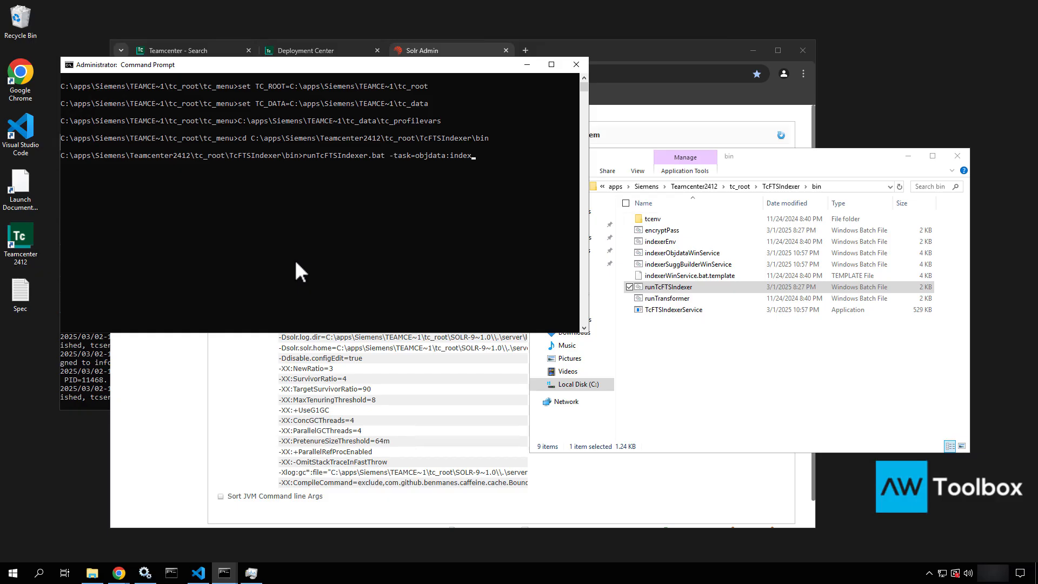
key("Return")
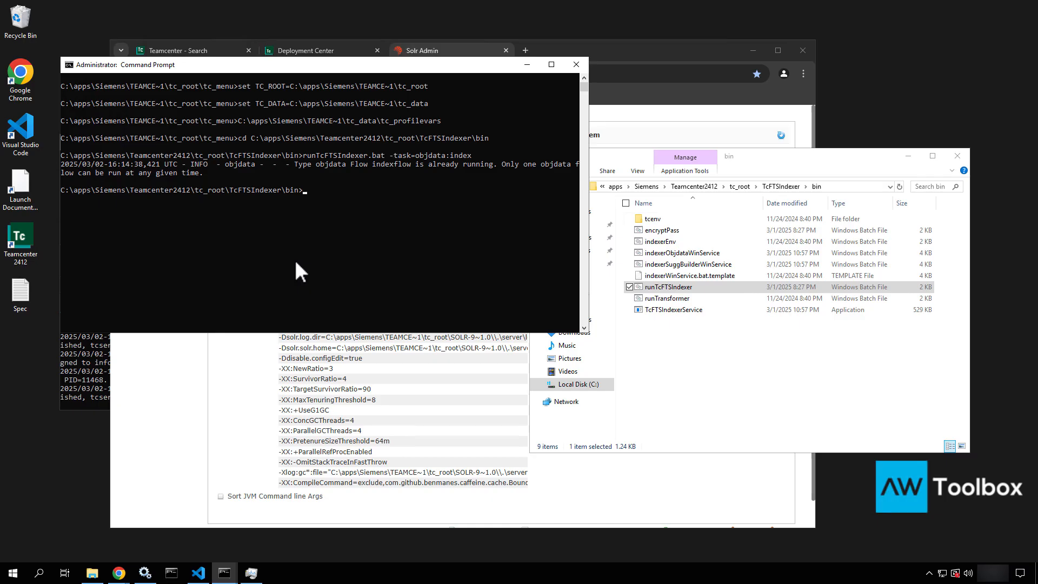
left_click(144, 572)
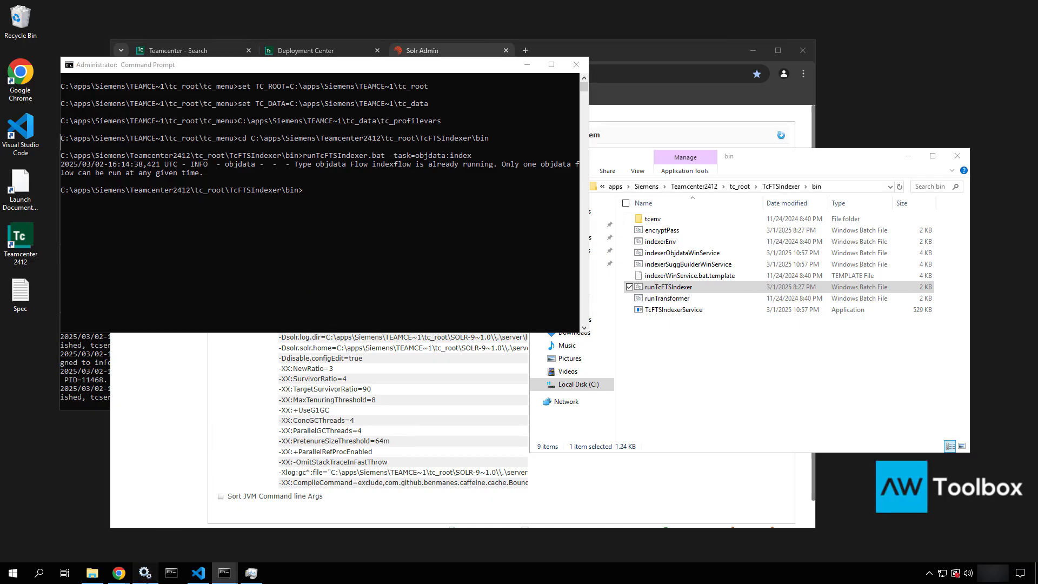
Stop the Global Search Indexing Service, rerun the objdata index task and read its output
right_click(459, 349)
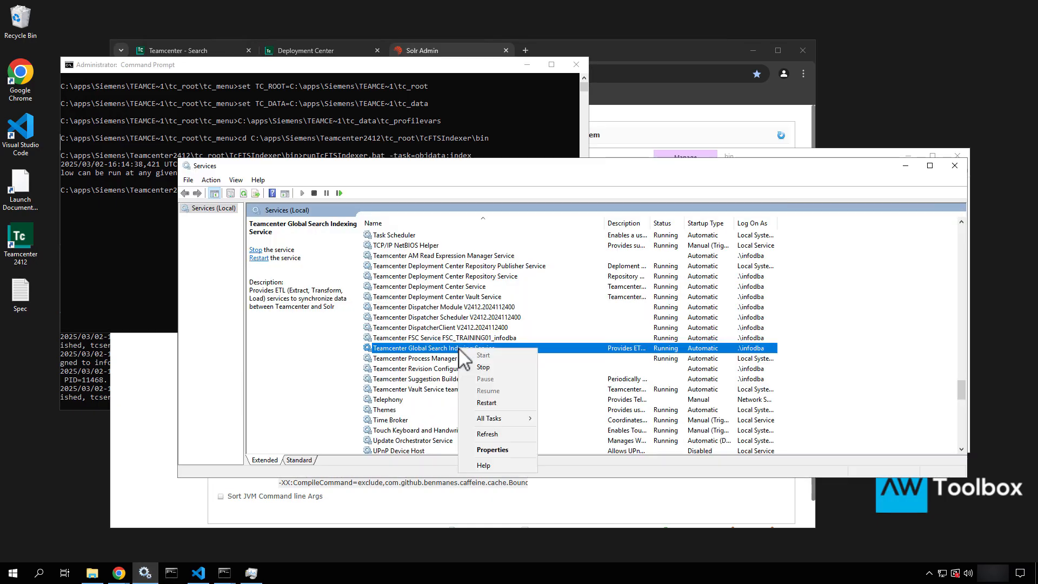
left_click(483, 367)
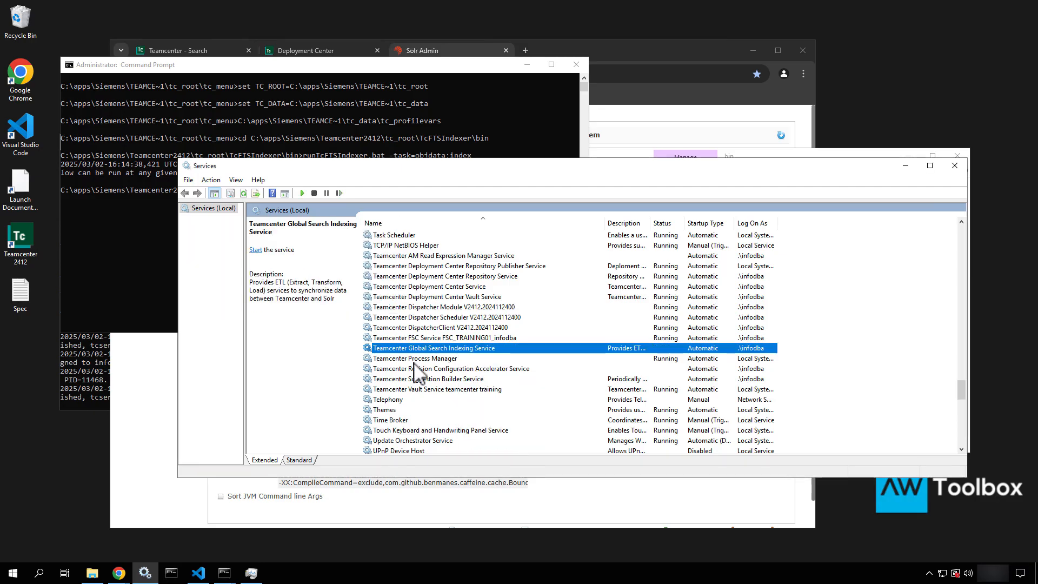
left_click(112, 210)
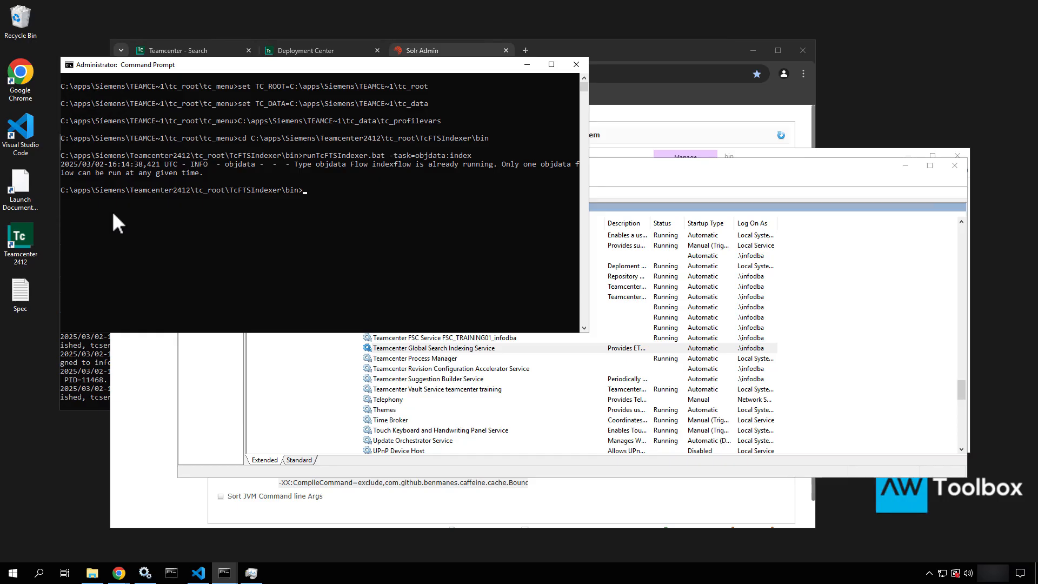
key("Up")
key("Return")
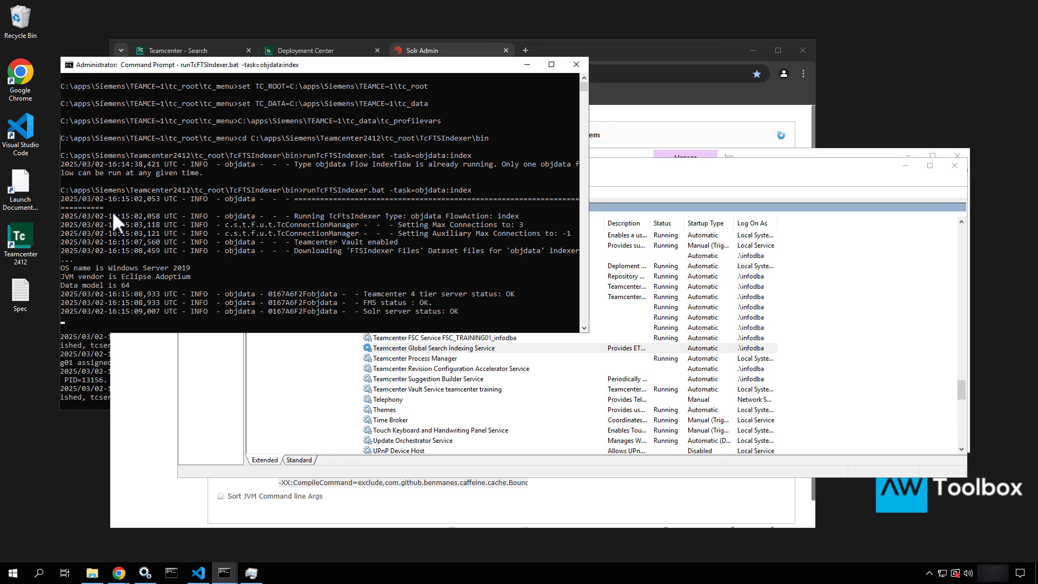
left_click(113, 213)
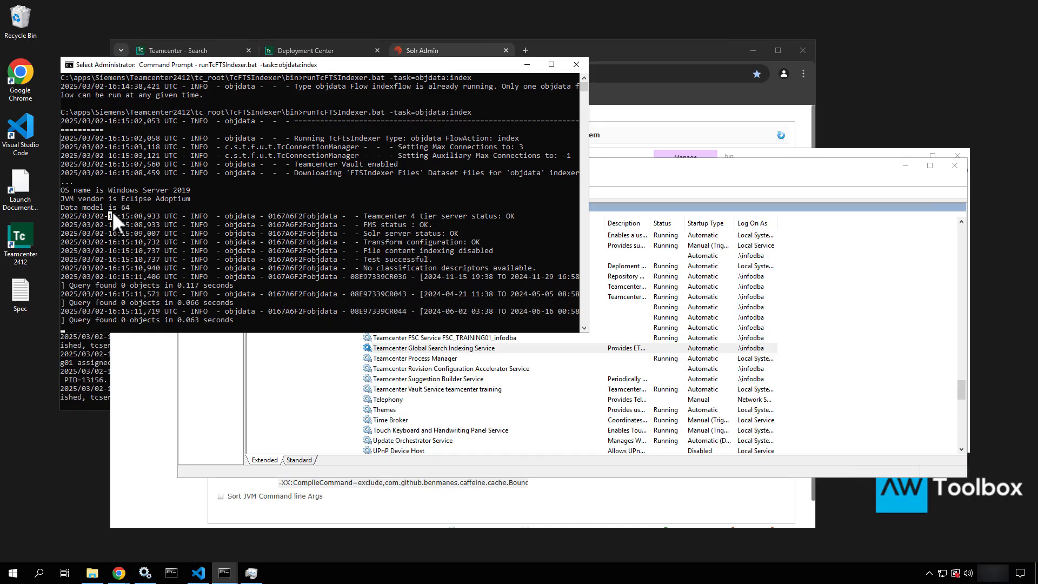
left_click(132, 207)
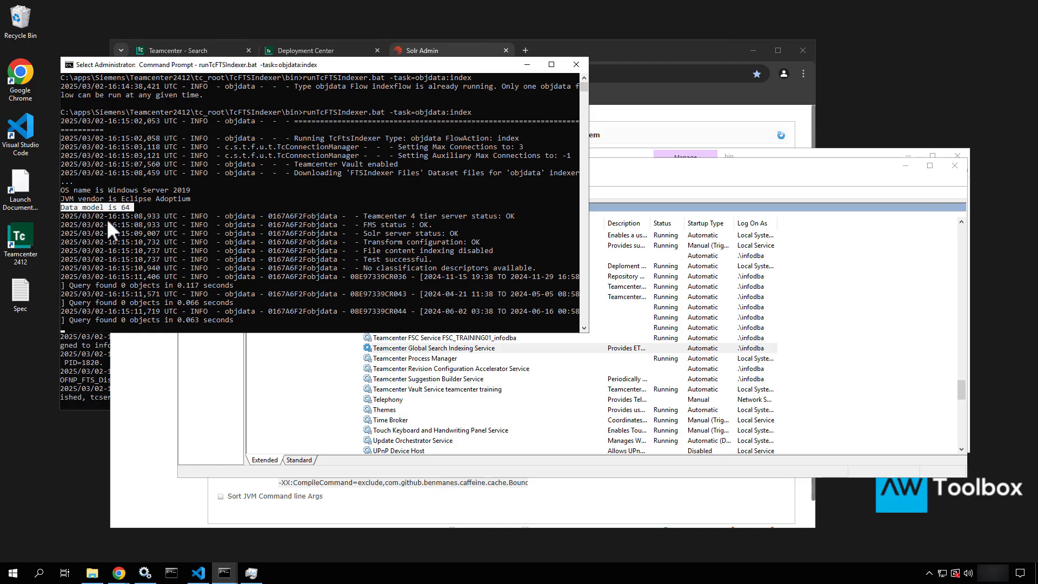
key("Escape")
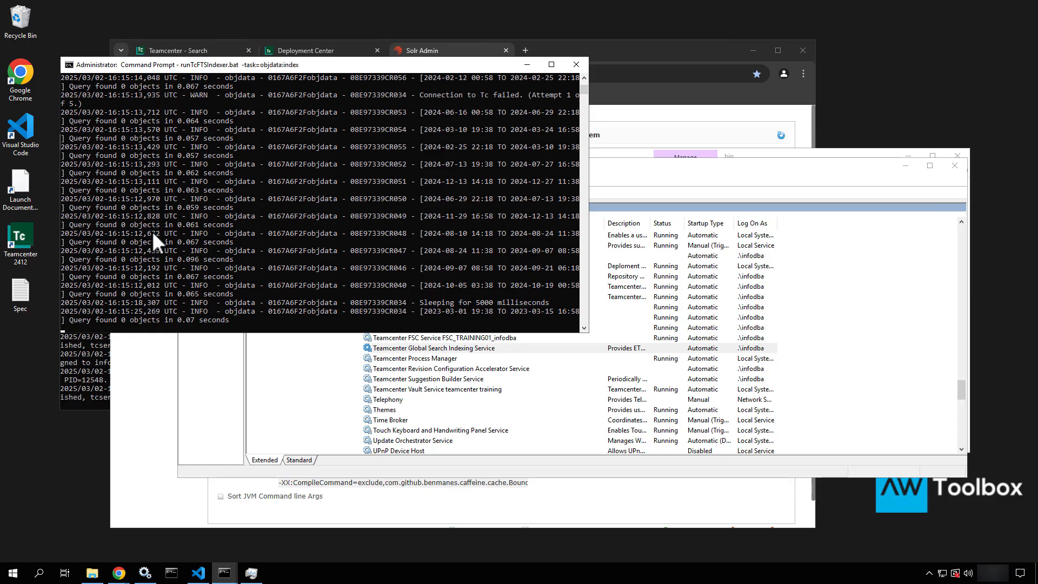
Select and reload the collection1 core overview in Solr Admin, still showing Num Docs 0
left_click(630, 53)
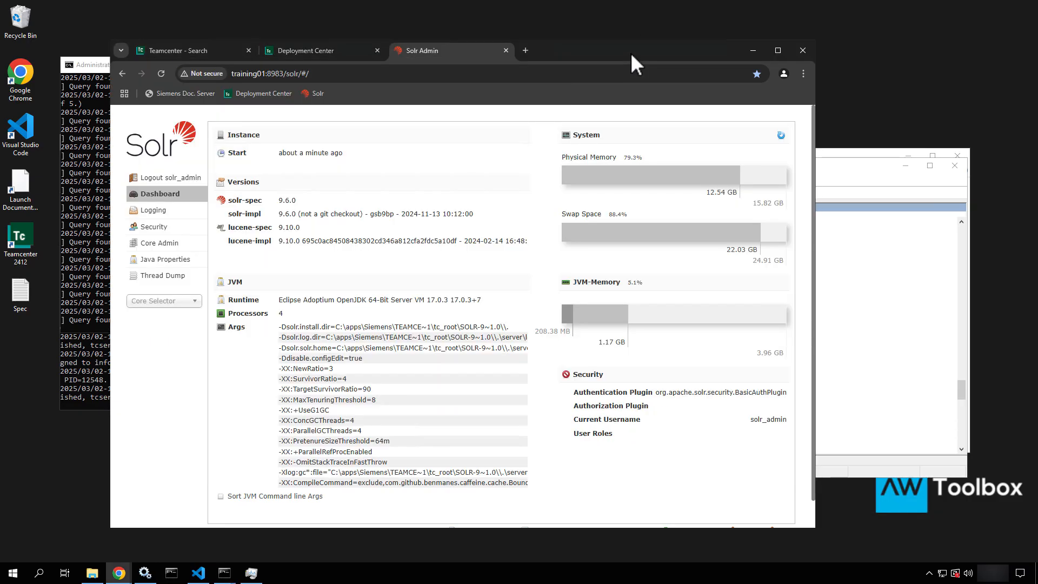
left_click(159, 301)
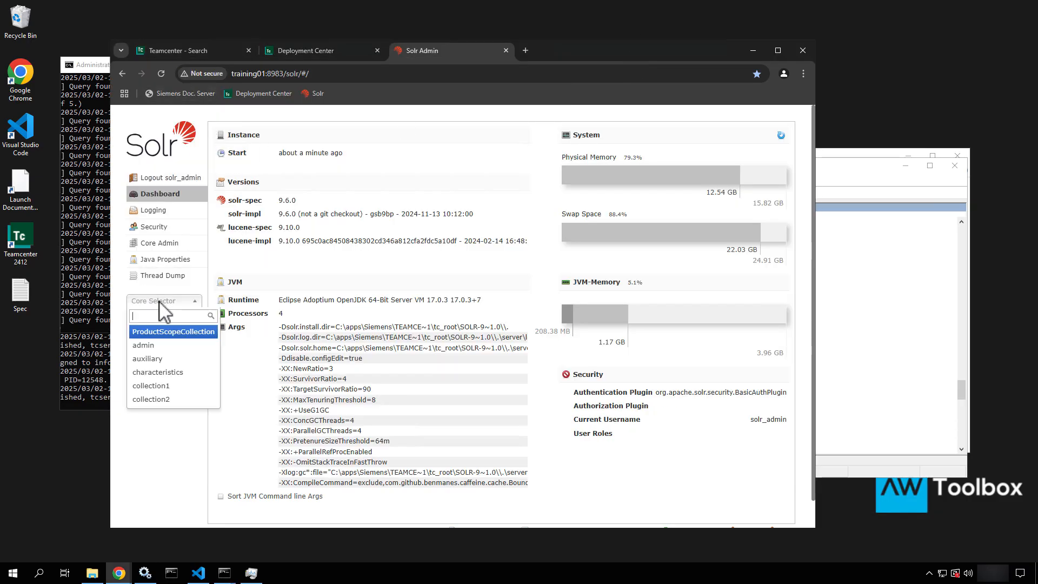
left_click(144, 385)
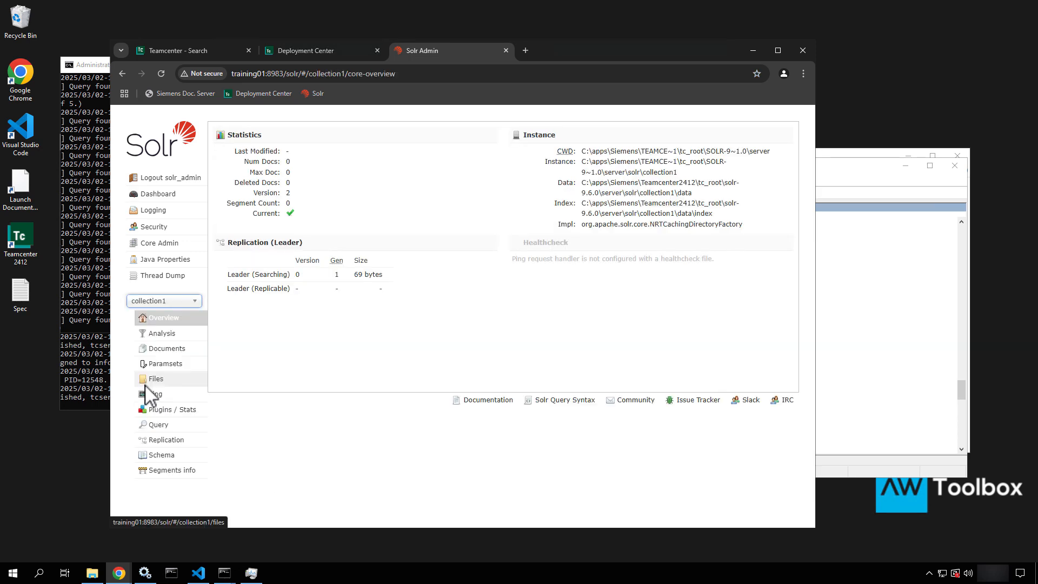
left_click(158, 71)
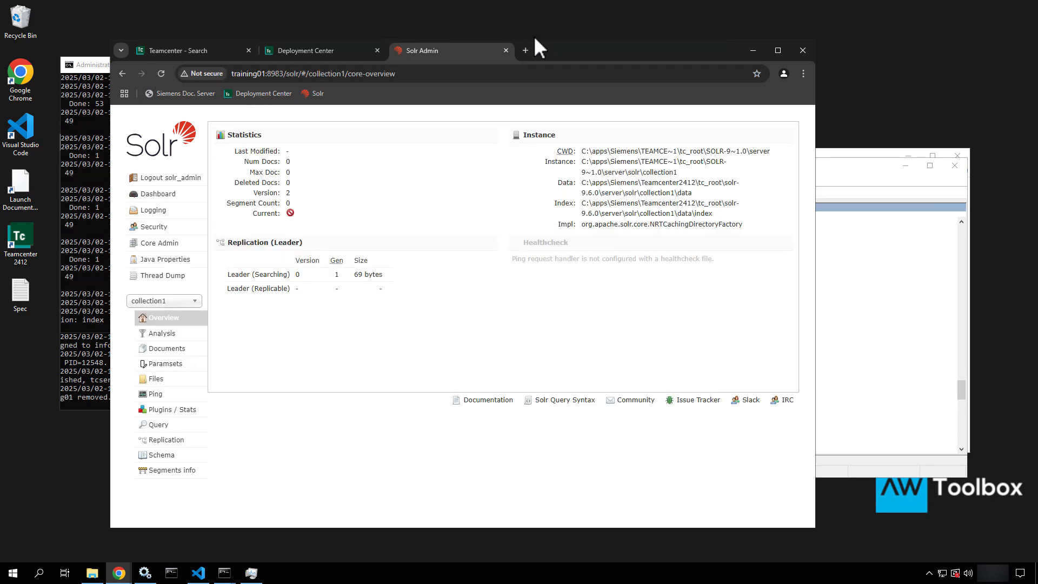
left_click_drag(735, 96, 735, 95)
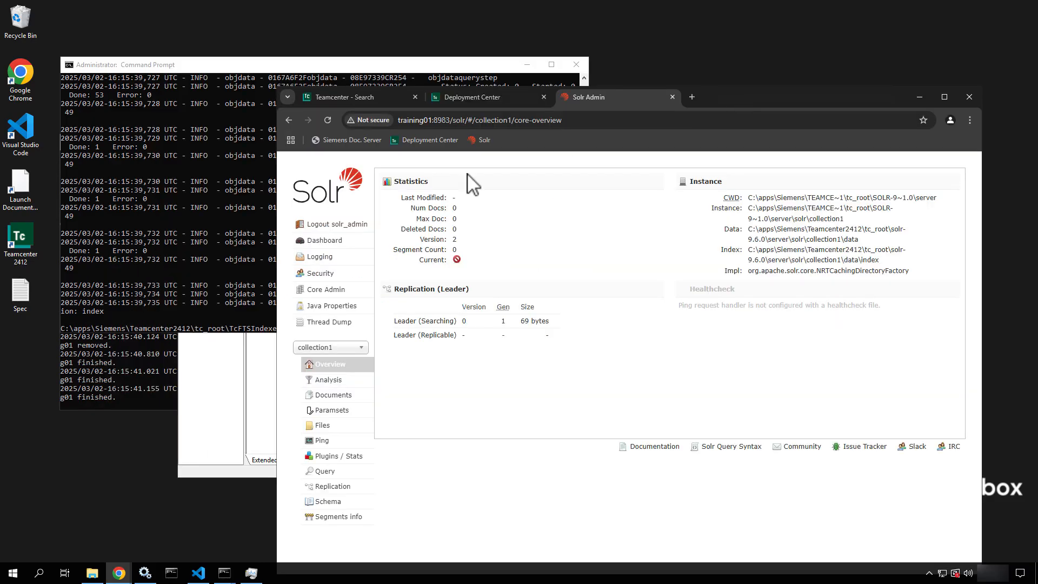
Scroll through the indexer's Step Summary and highlight each step's Error: 0 count
left_click(175, 213)
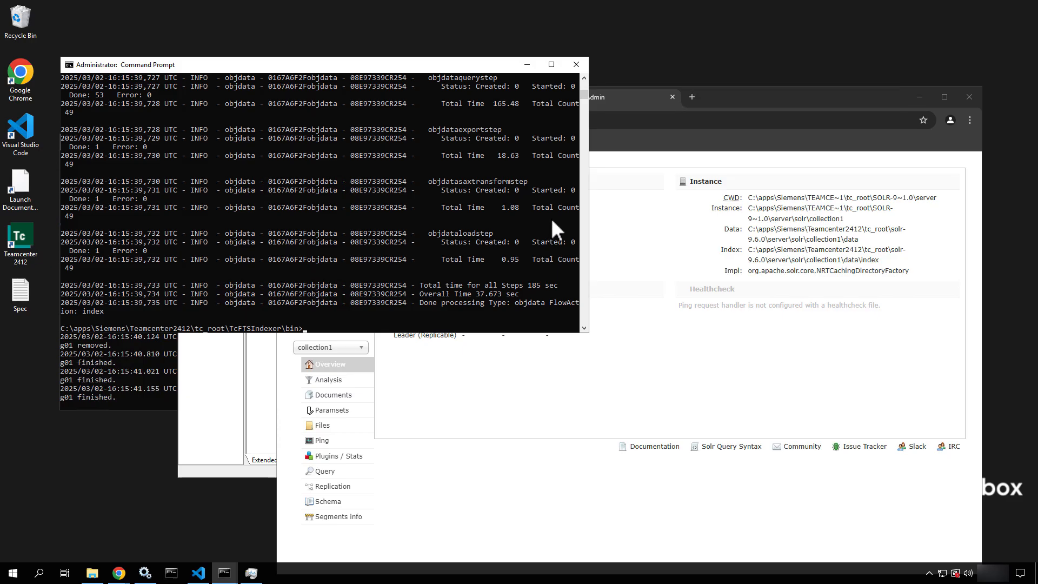
scroll(551, 222, "up", 3)
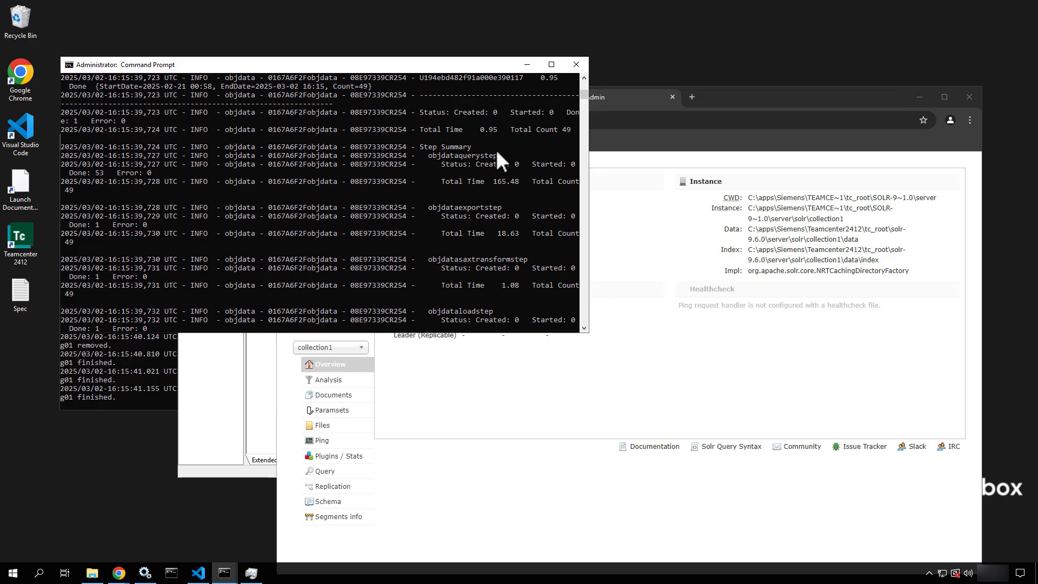
left_click_drag(458, 111, 512, 277)
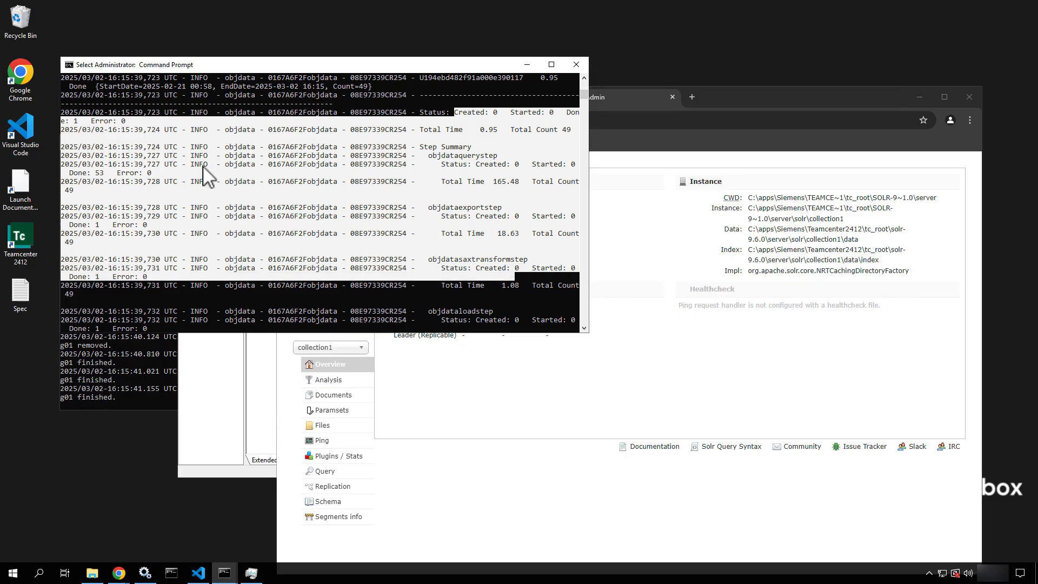
left_click(149, 173)
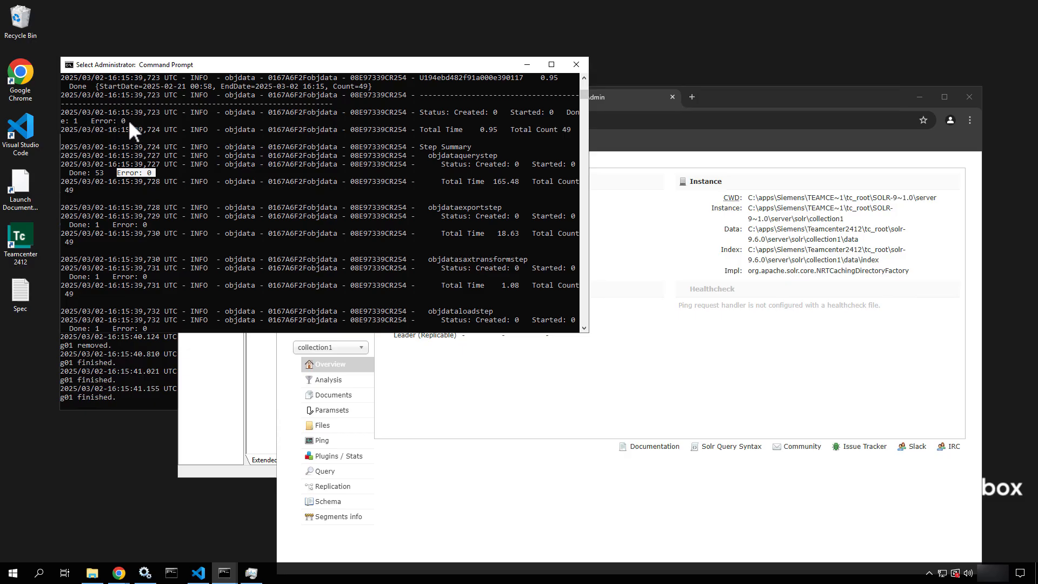
left_click_drag(128, 119, 118, 121)
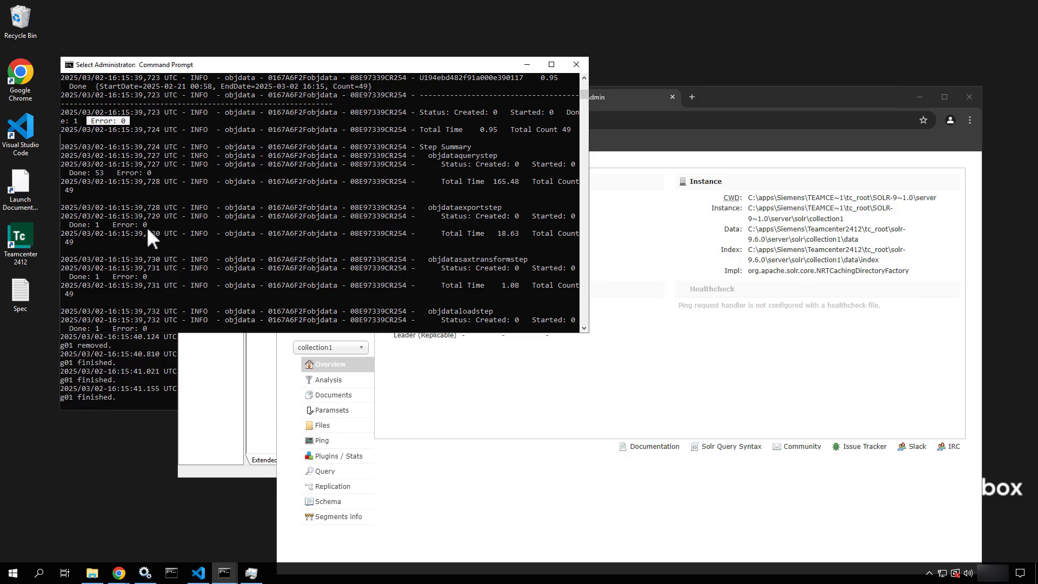
left_click_drag(150, 224, 112, 222)
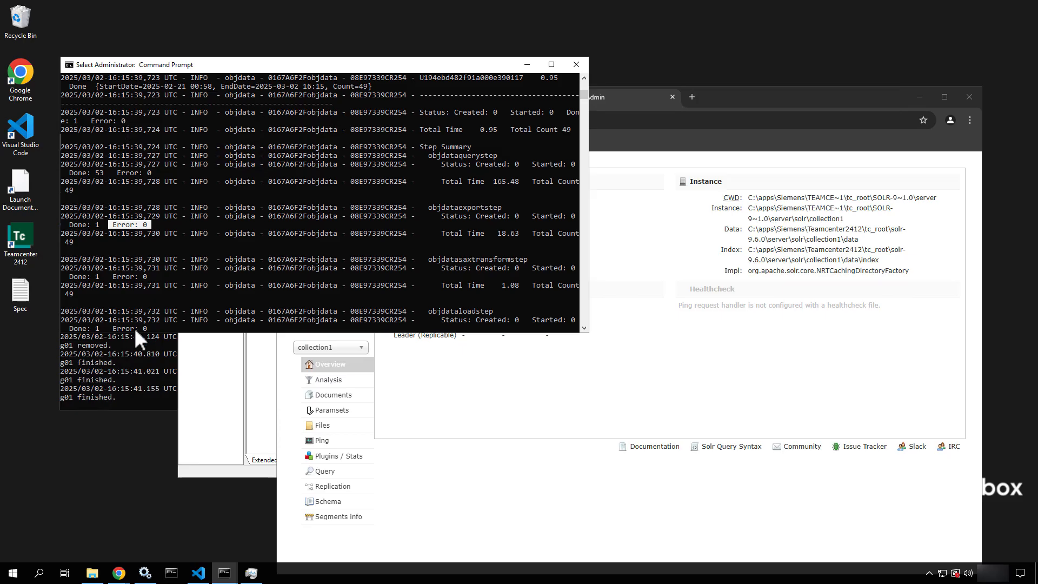
scroll(498, 177, "up", 7)
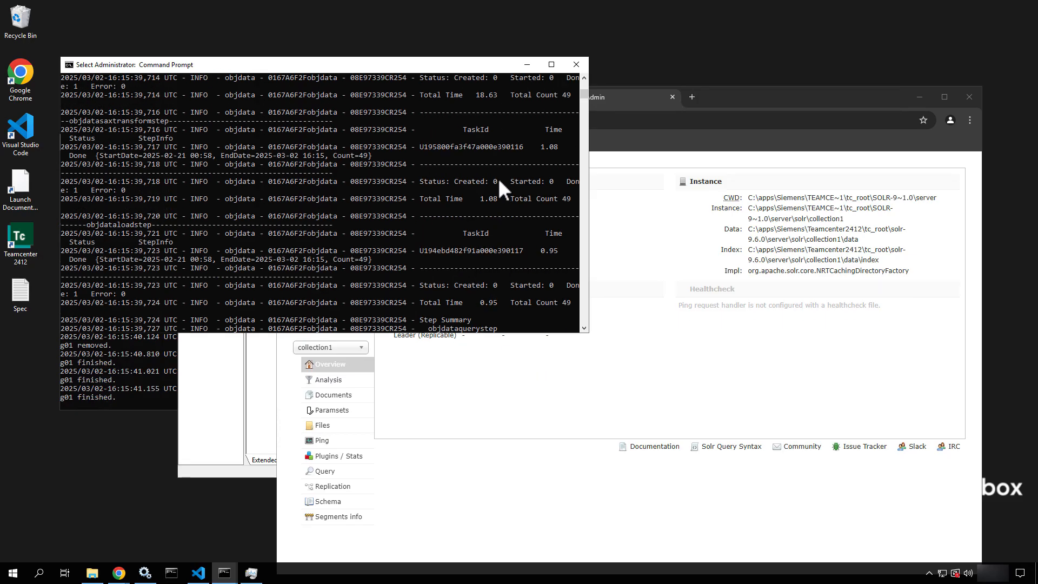
scroll(498, 177, "up", 4)
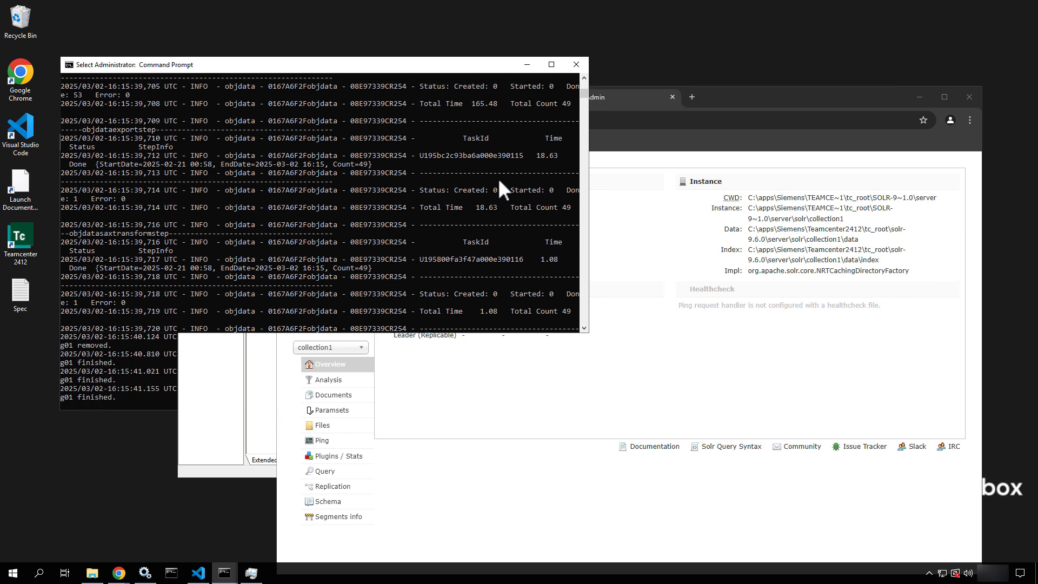
scroll(497, 177, "up", 7)
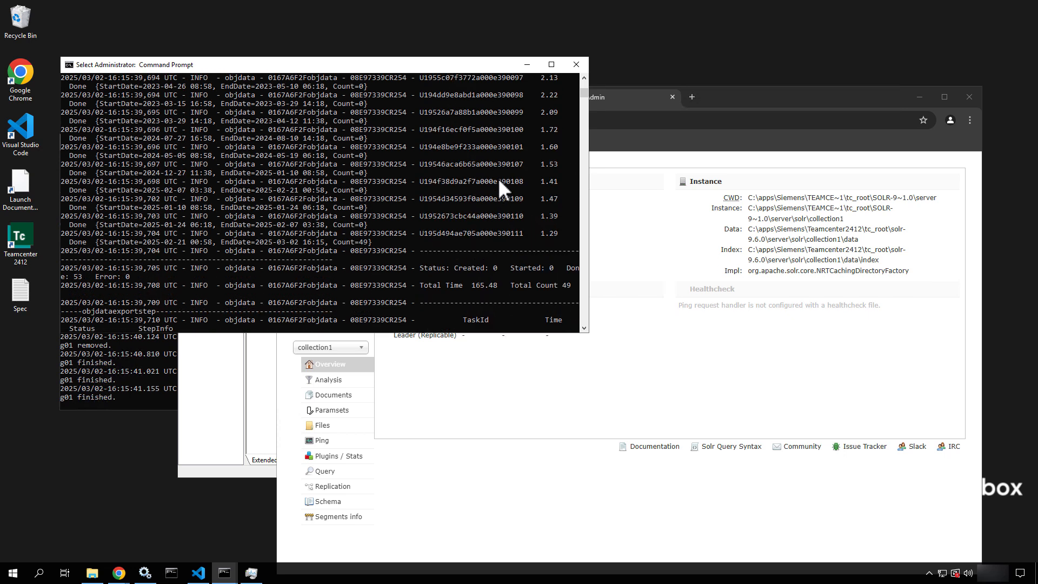
scroll(497, 177, "down", 8)
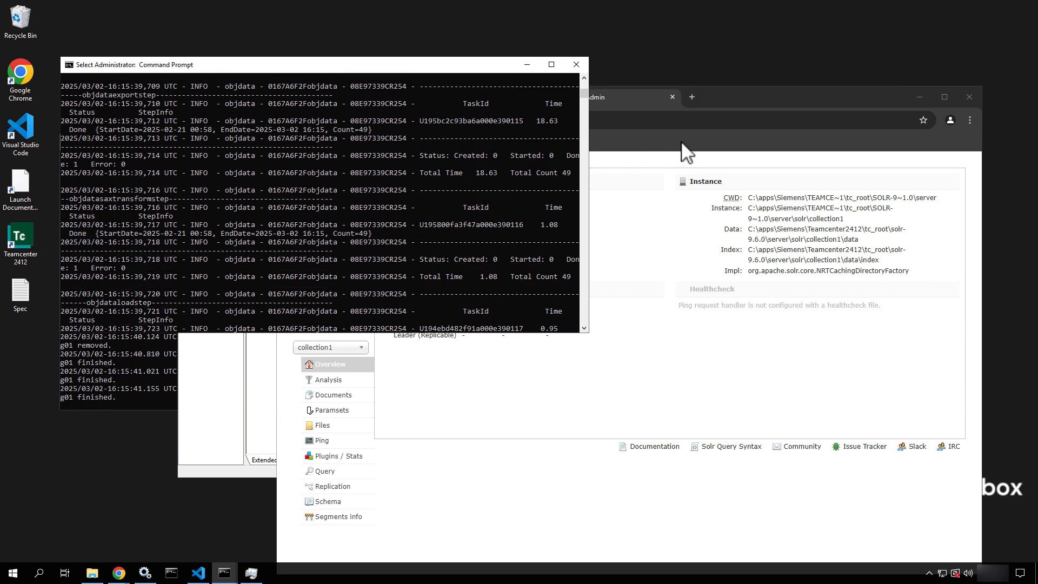
Reload collection1's overview and check that Num Docs and Max Doc show 49
left_click(752, 100)
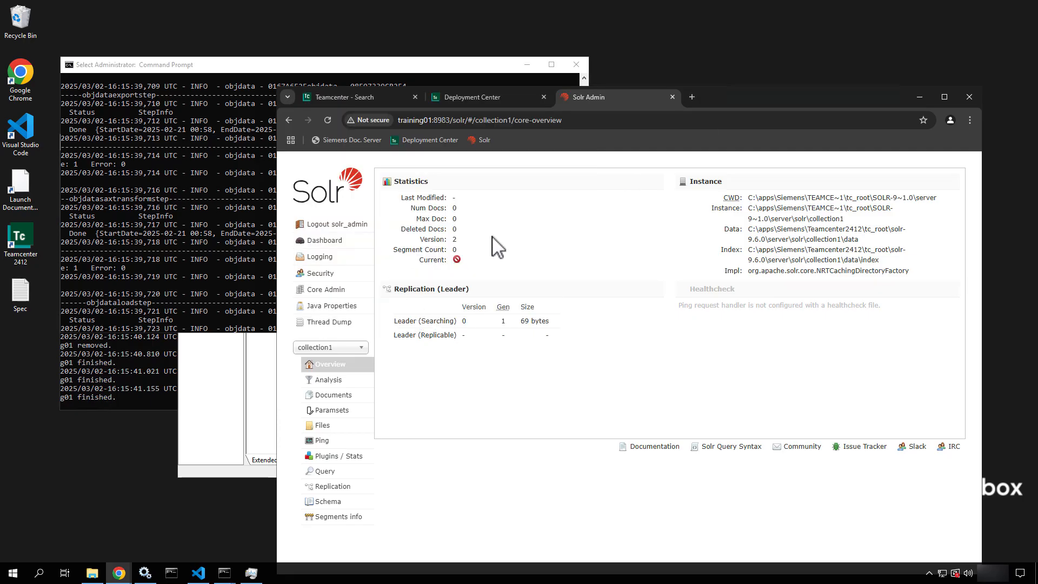
left_click(327, 120)
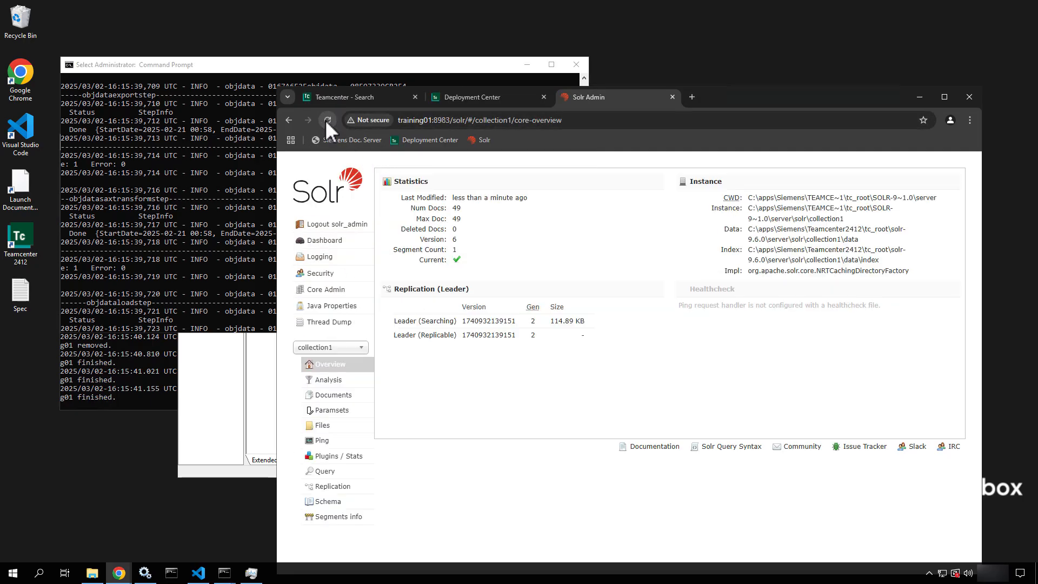
left_click_drag(464, 217, 403, 213)
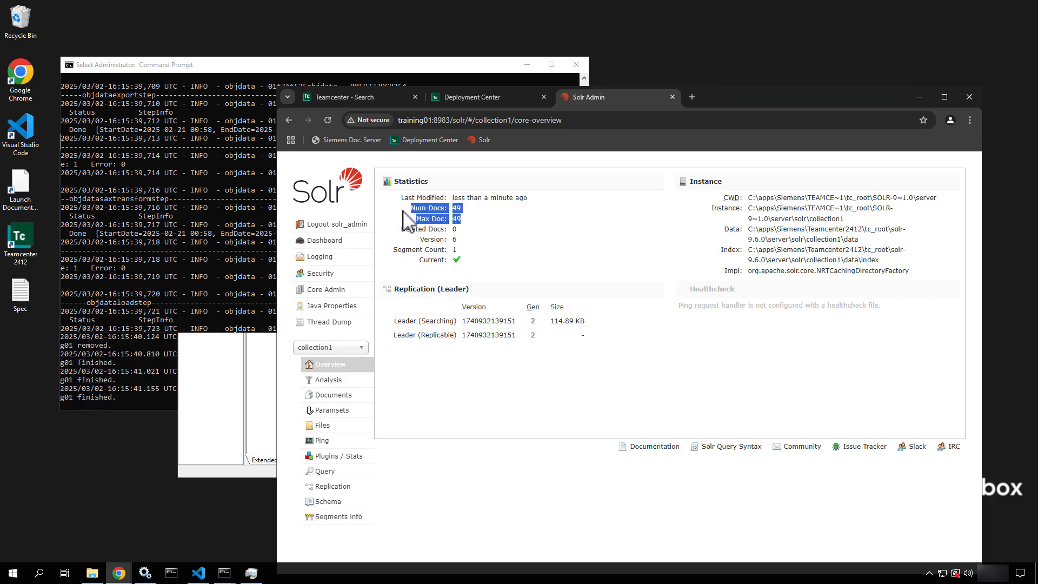
left_click(550, 250)
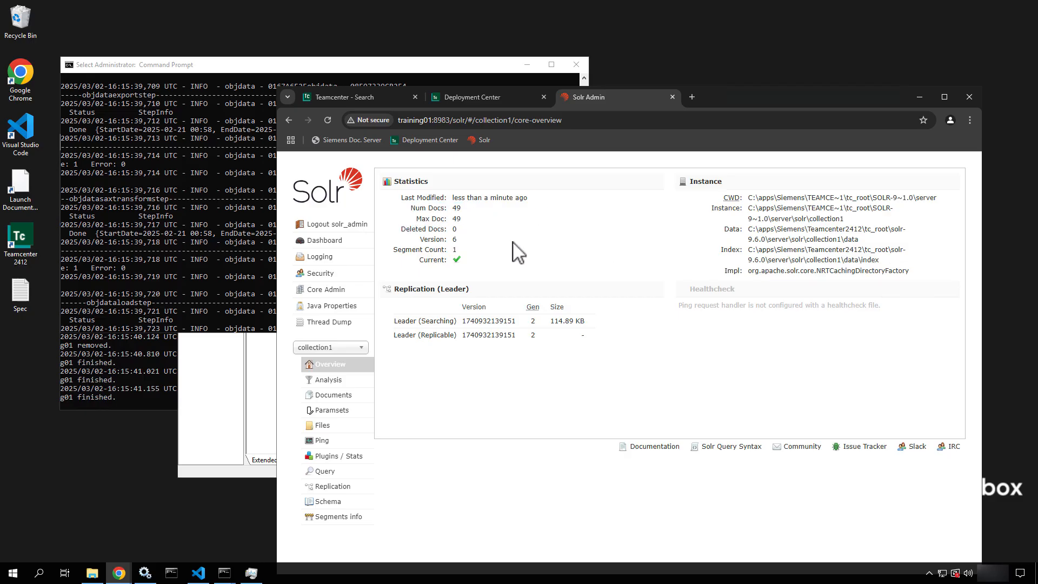
left_click(338, 99)
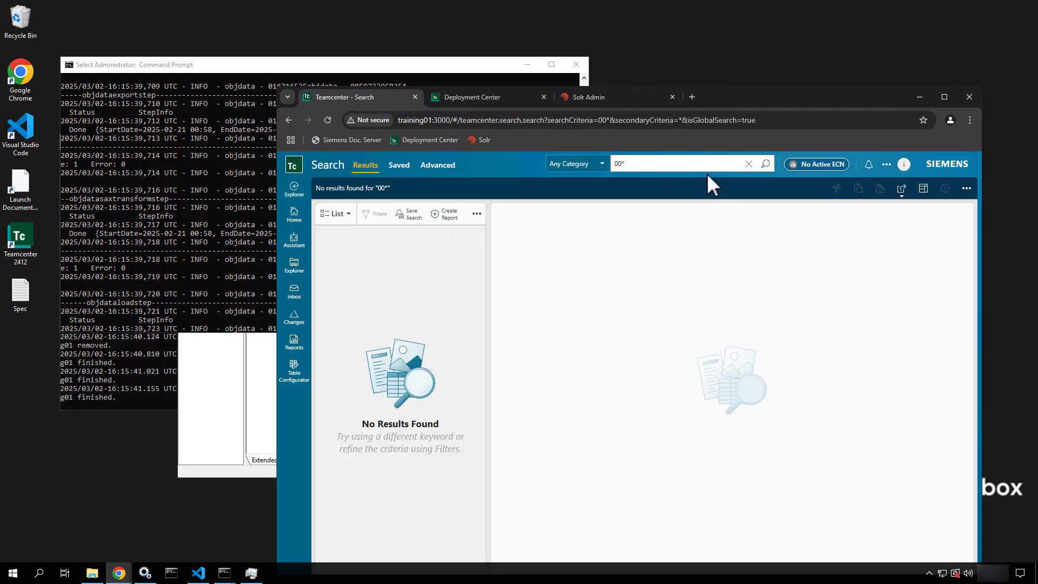
Rerun the 00* search to list 21 results, then bring the indexer command prompt forward
left_click(767, 164)
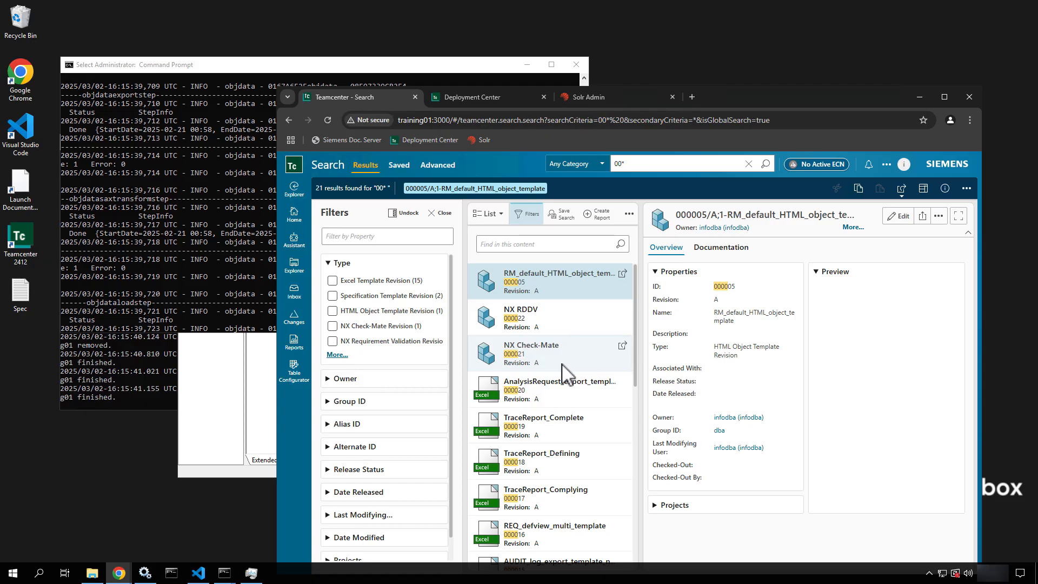
scroll(562, 373, "down", 6)
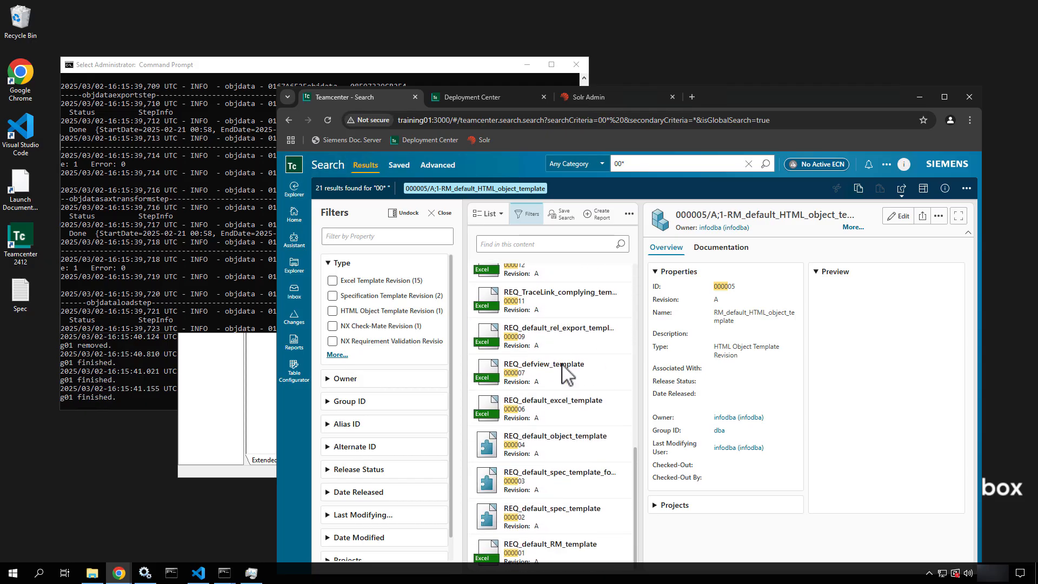
scroll(563, 373, "up", 6)
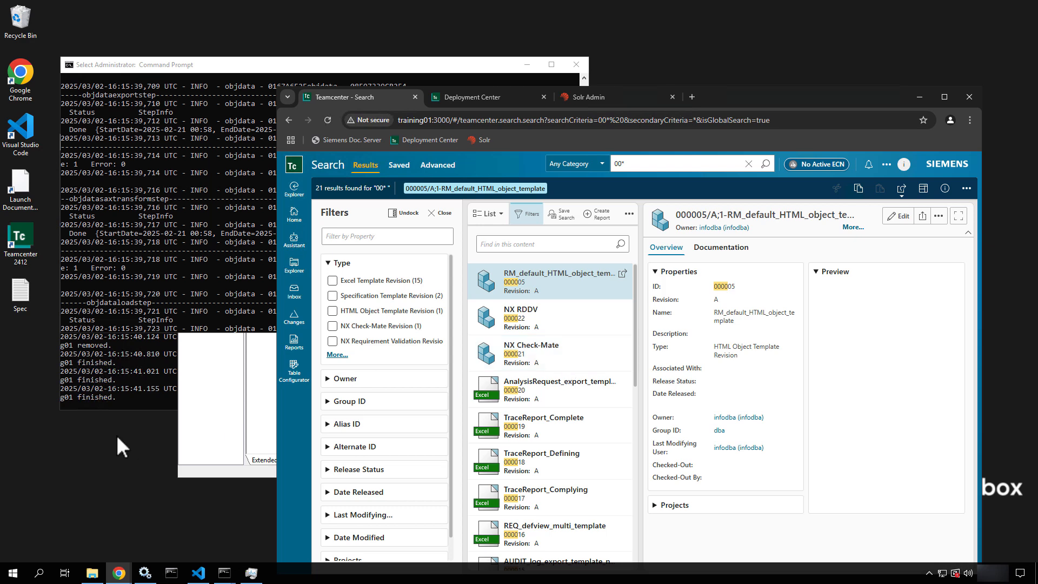
left_click(234, 290)
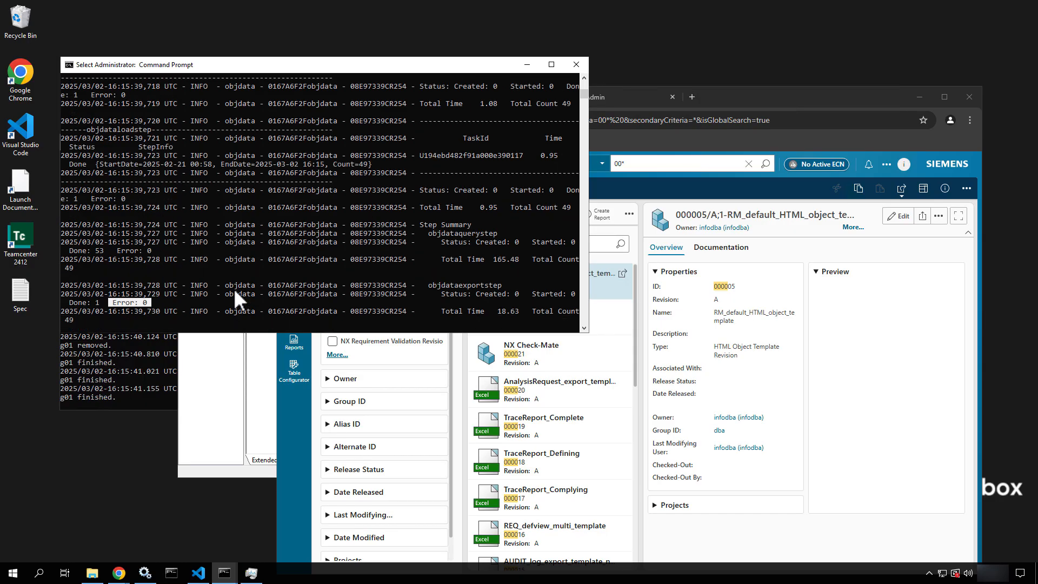
Start the Teamcenter Global Search Indexing Service from the Services list
scroll(233, 287, "down", 1)
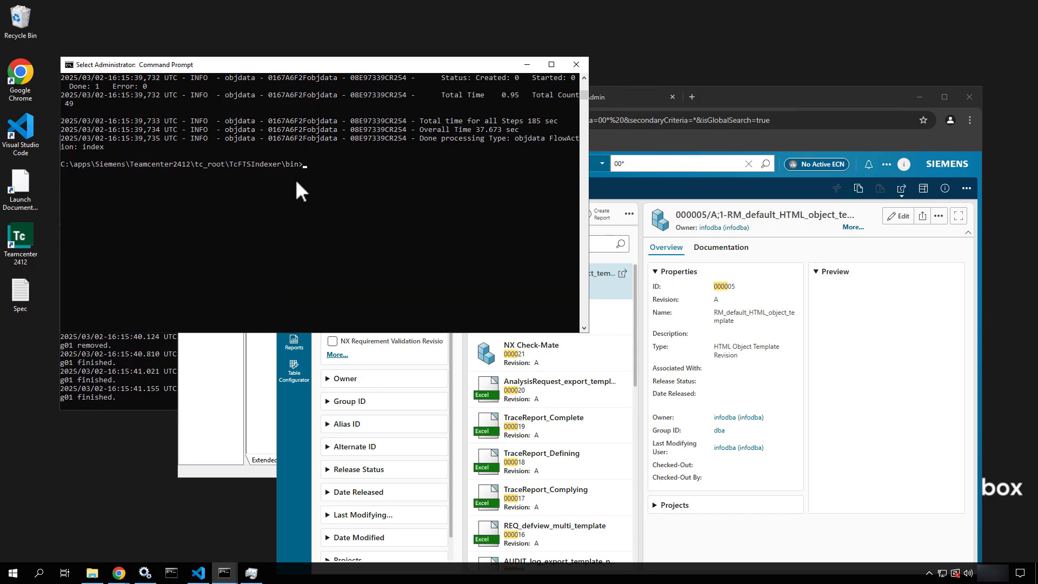
left_click(215, 398)
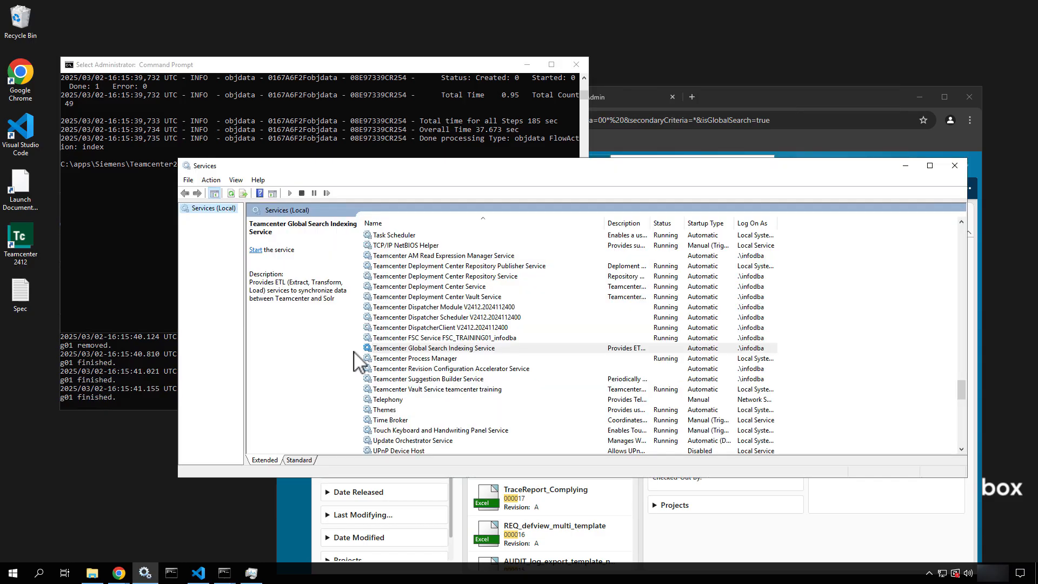
right_click(448, 348)
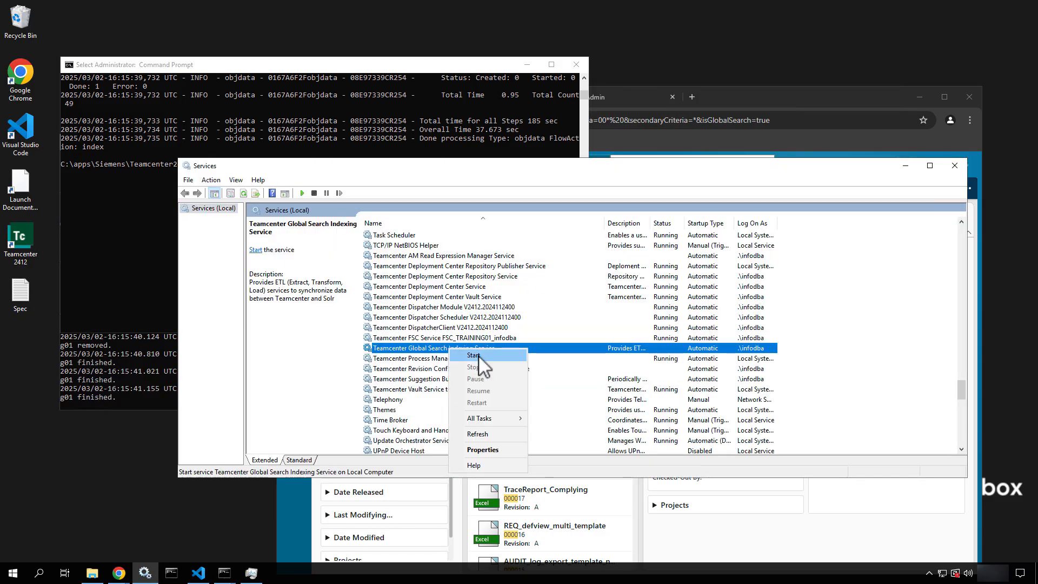
left_click(474, 356)
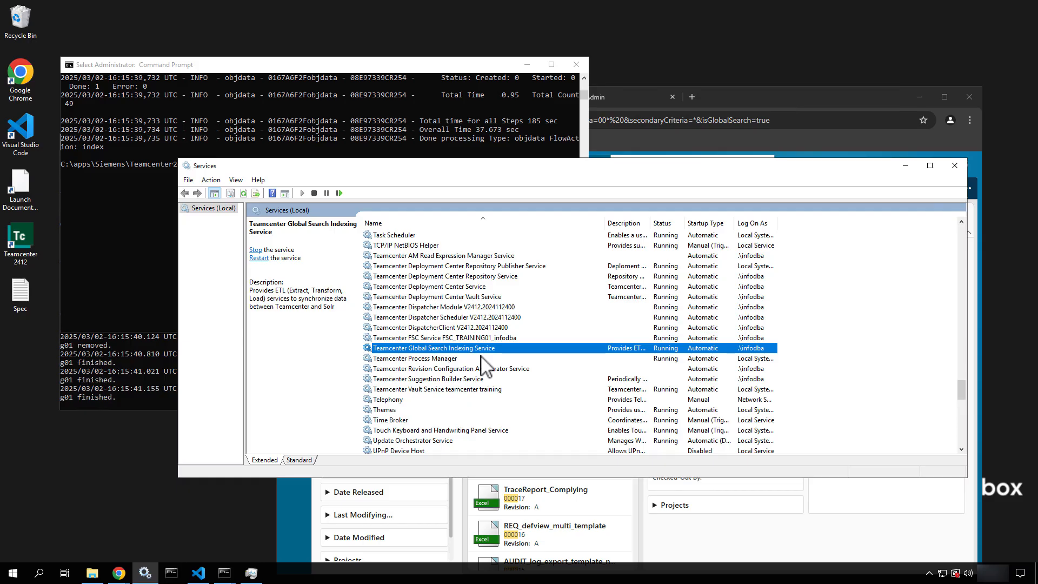
Open the Newstuff folder under Home in Explorer and show its New object options
left_click(800, 110)
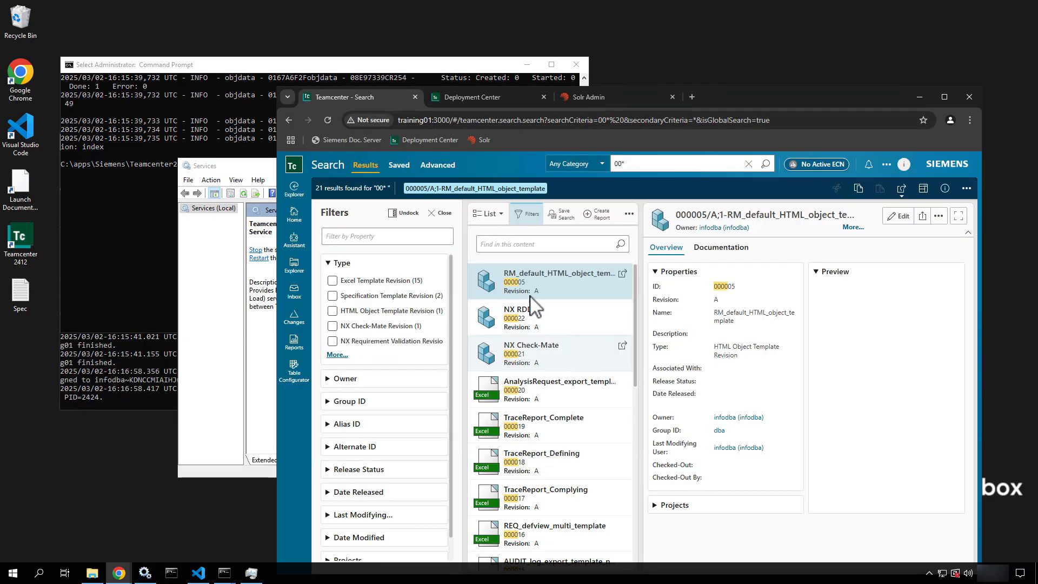
left_click(294, 266)
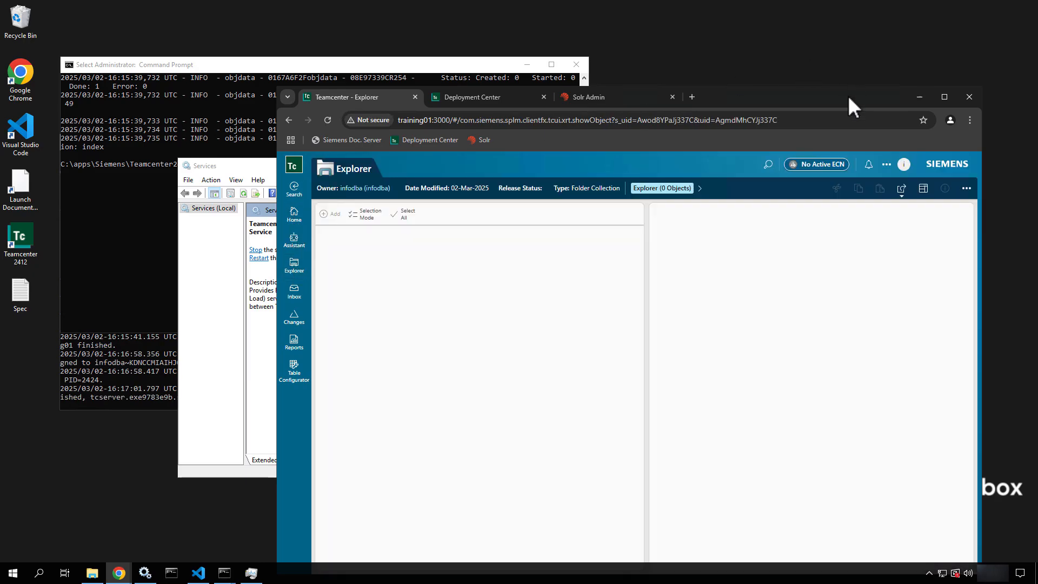
left_click_drag(828, 98, 757, 55)
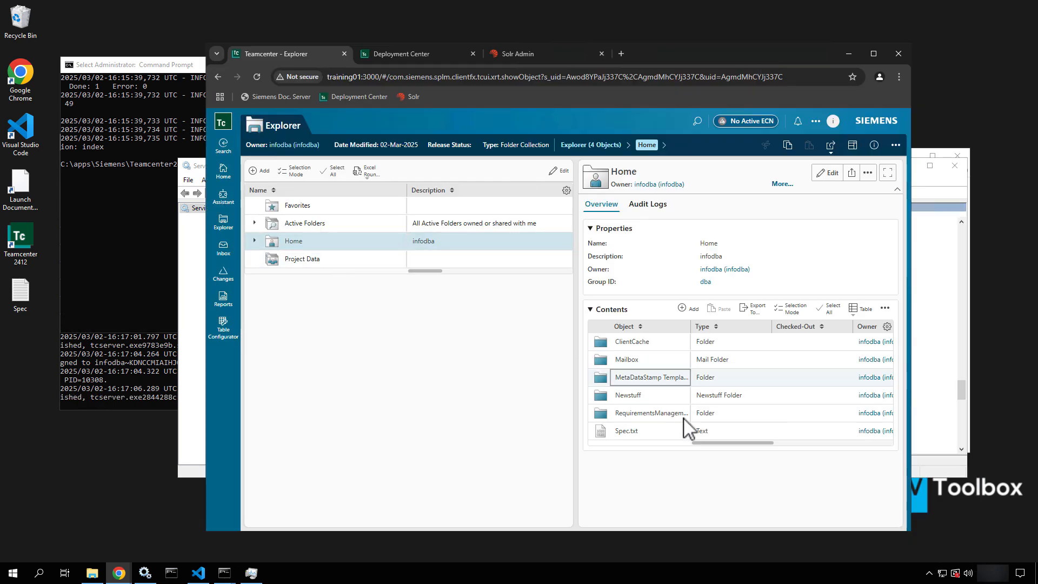
left_click(254, 241)
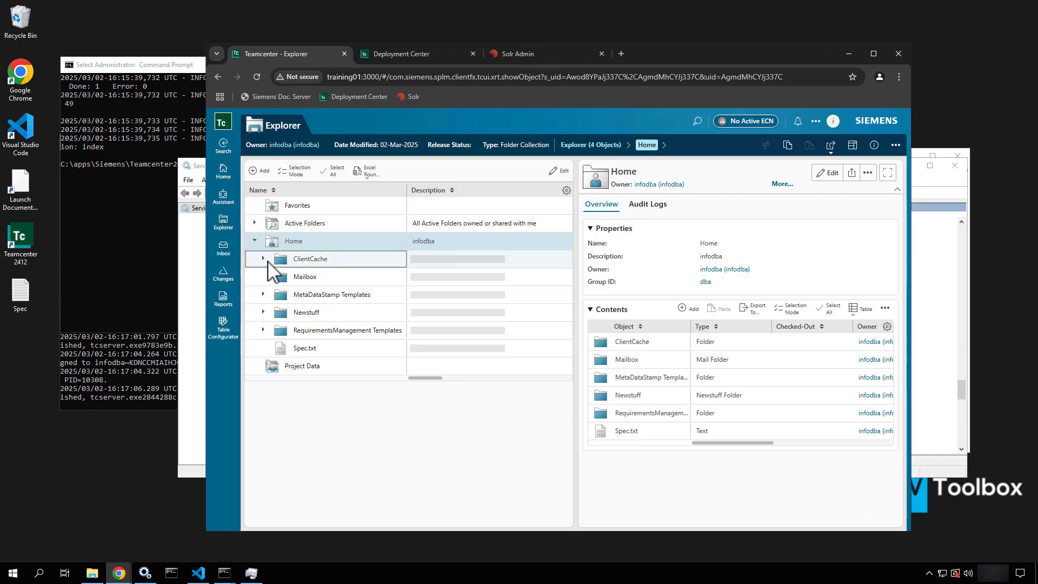
left_click(295, 317)
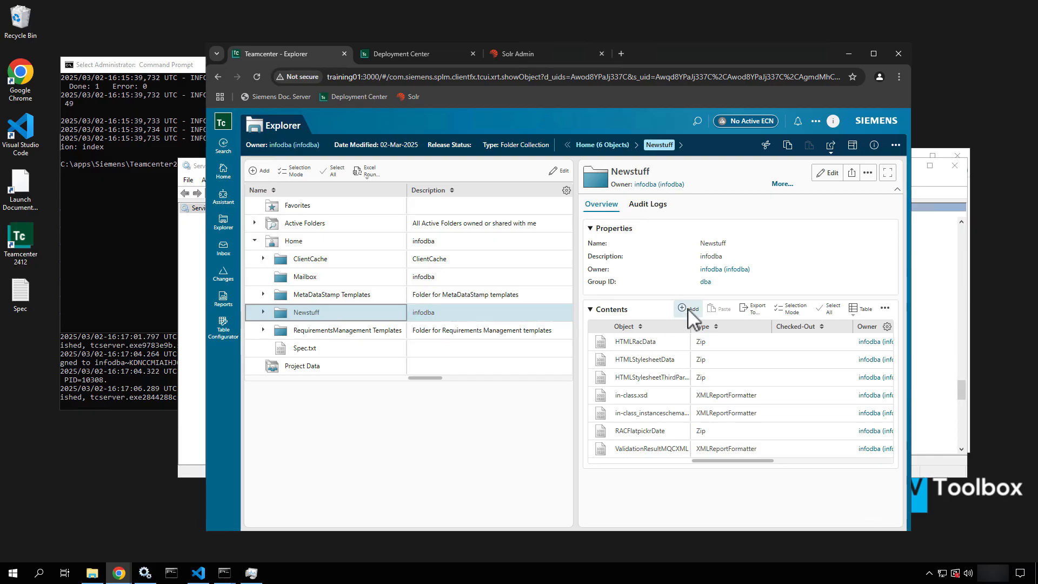
left_click(895, 145)
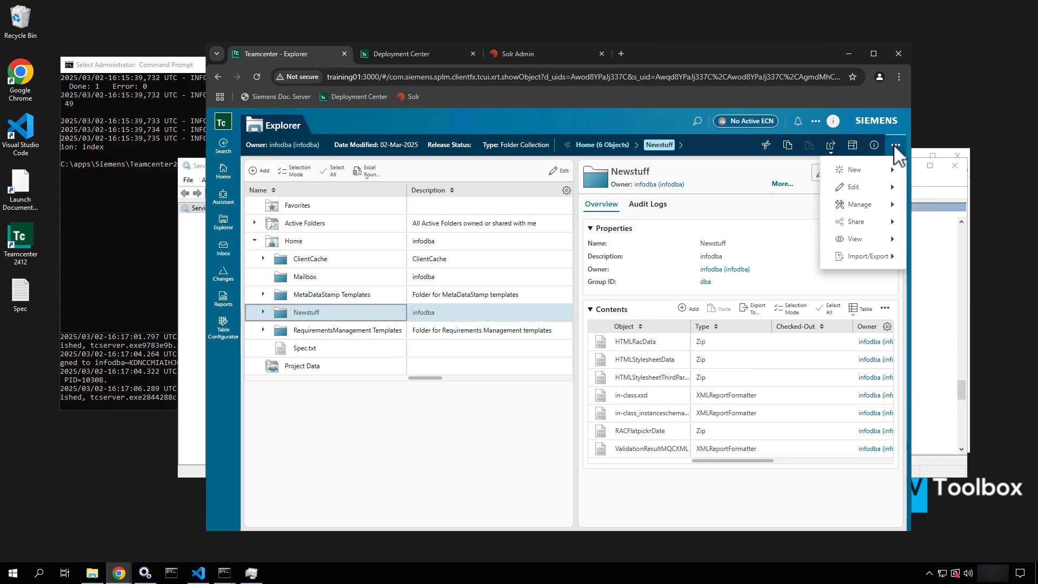
left_click(859, 178)
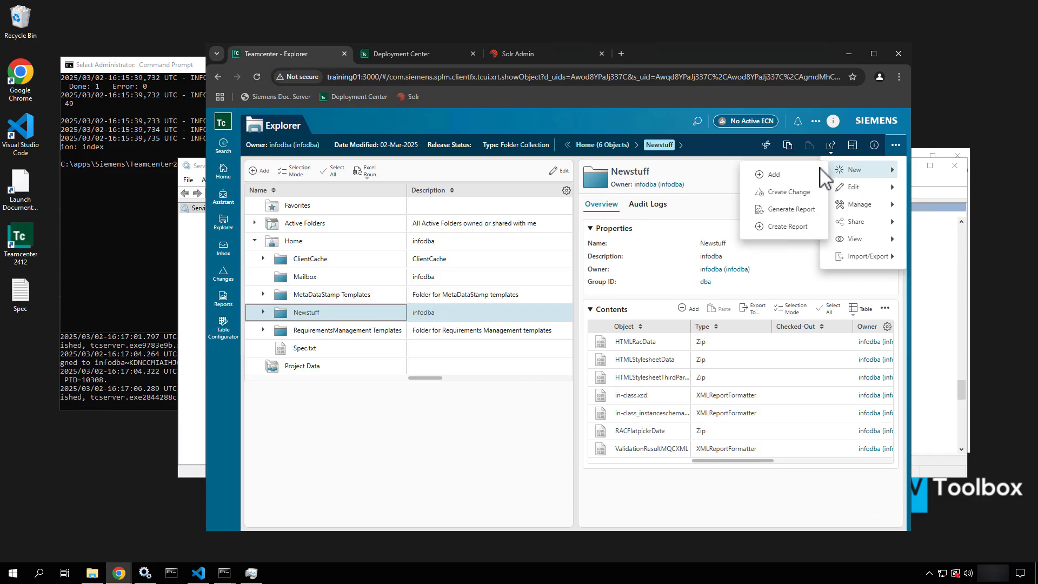
Add an Item named 'Test Training Item 01' (ID 000023, revision A) to Newstuff
left_click(790, 174)
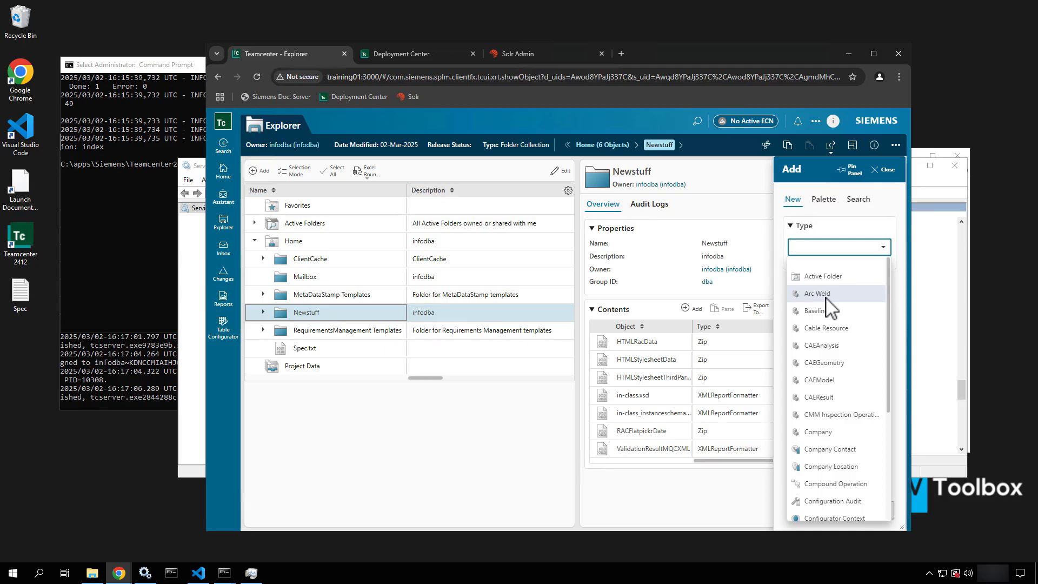
type("Item")
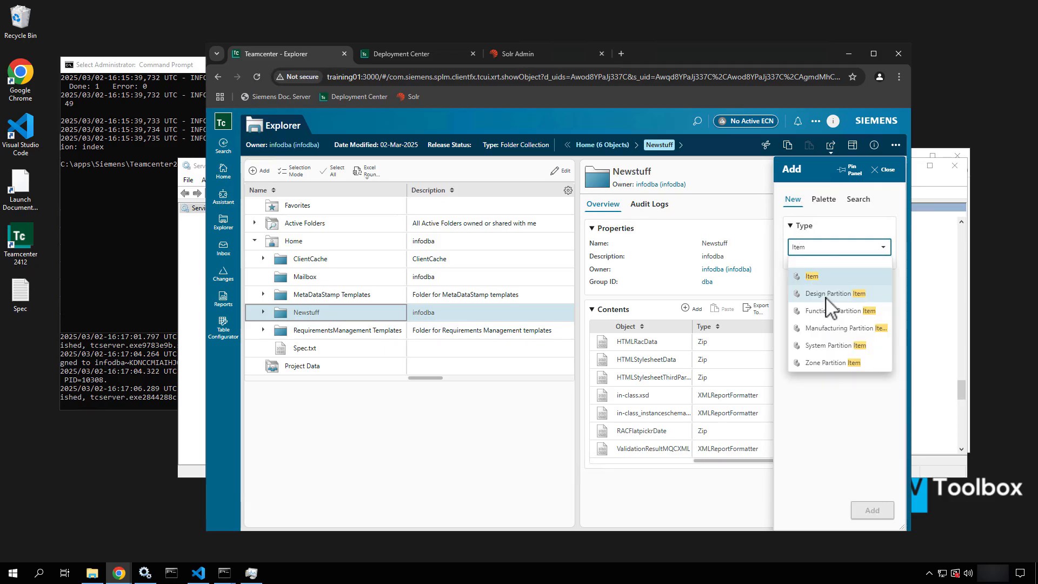
left_click(806, 275)
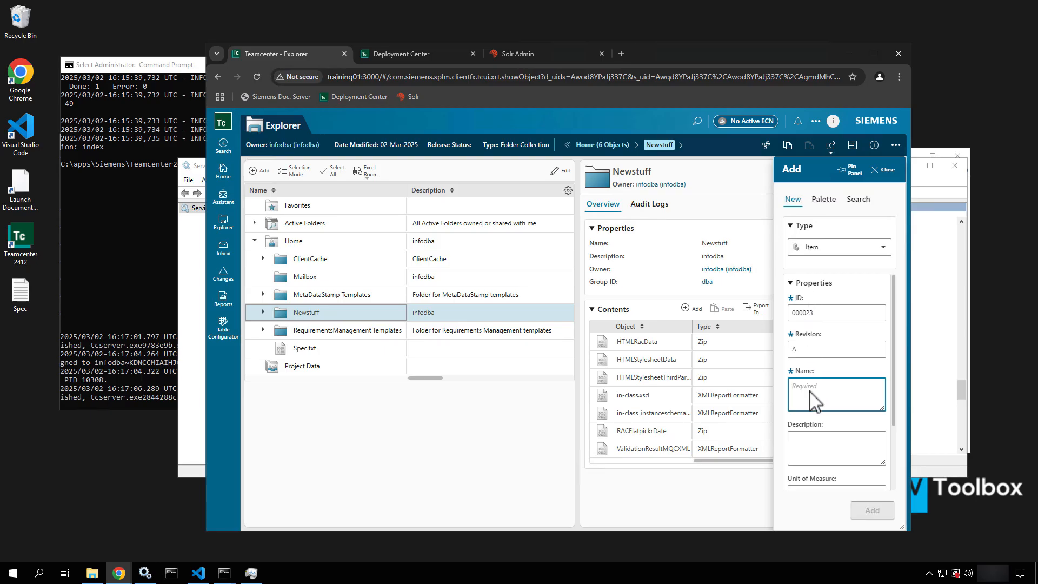
type("Test Train")
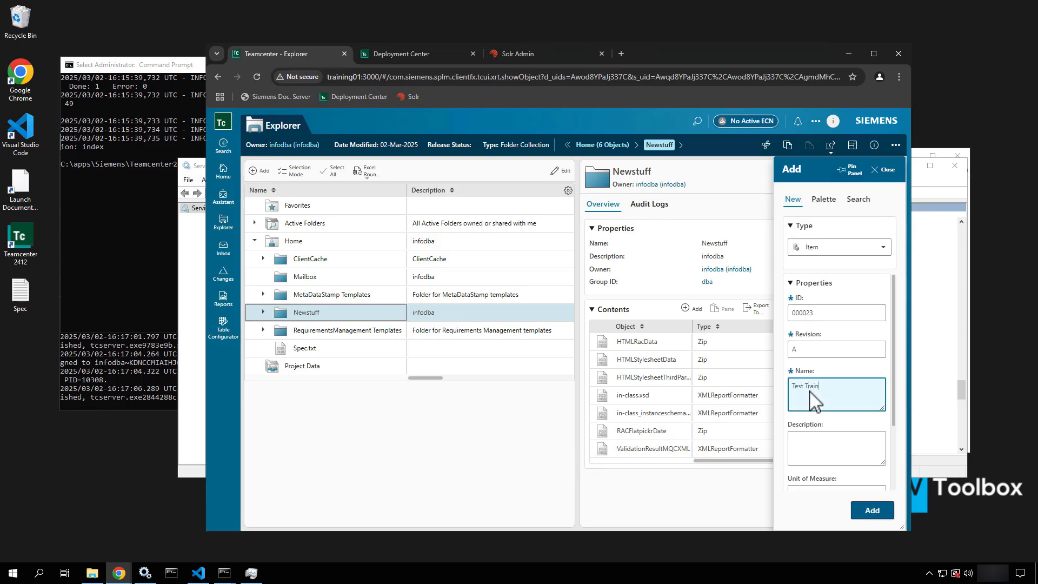
type("ing Item 01")
left_click(877, 514)
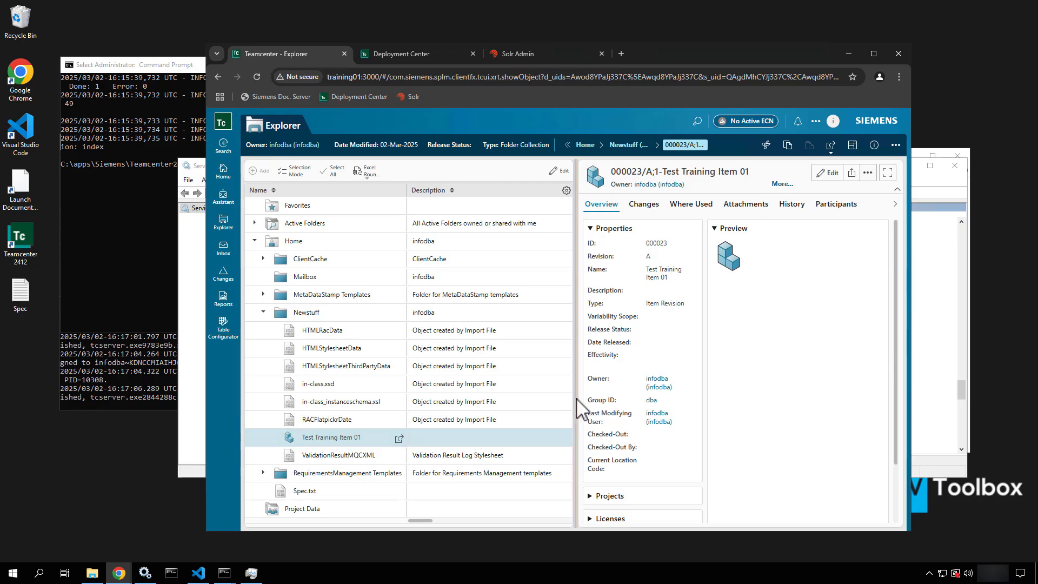
Search all categories for '23', which returns No Results Found
left_click(699, 120)
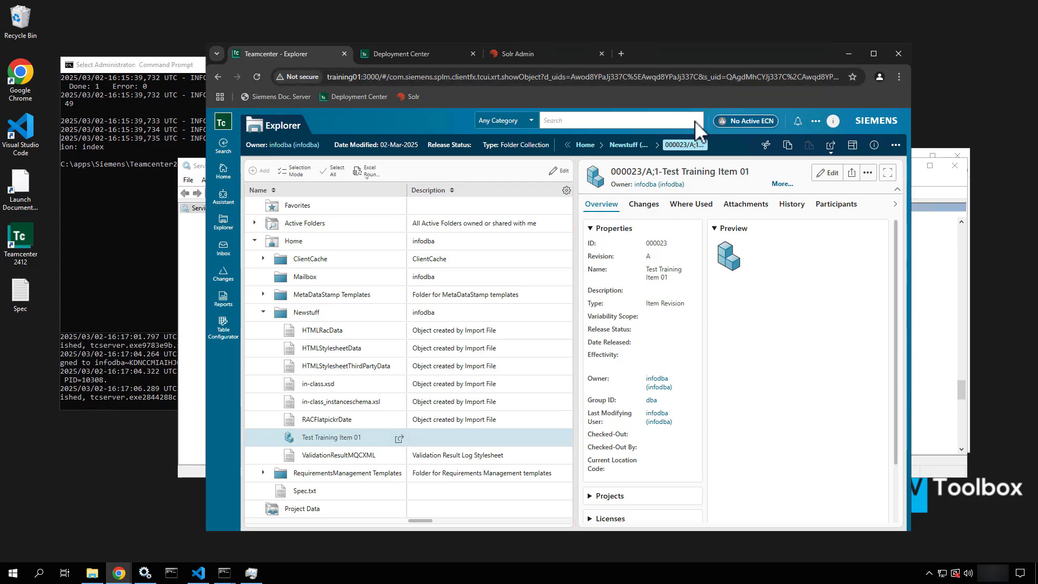
left_click(618, 122)
type("23")
key("Return")
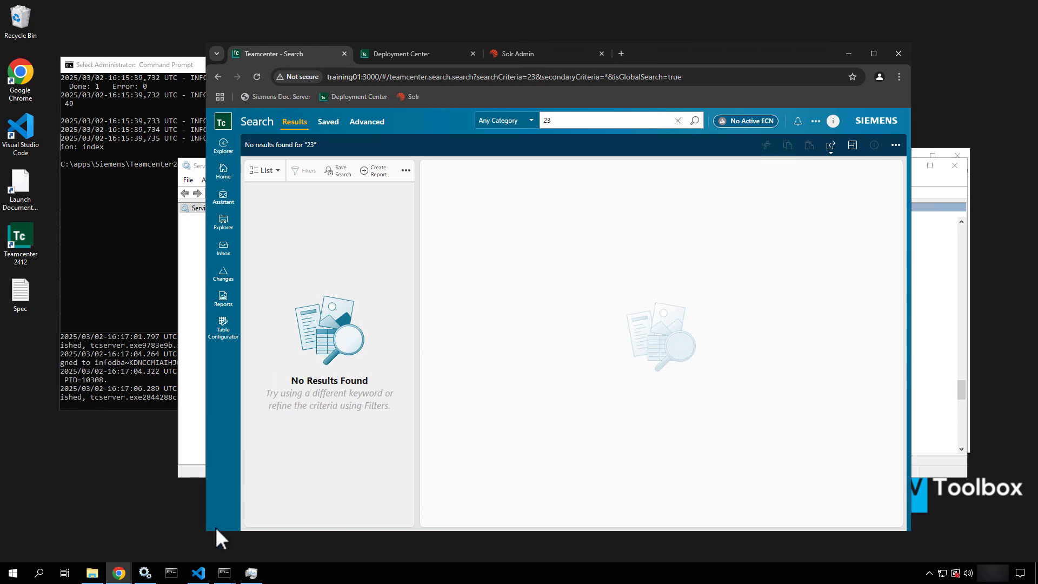
mouse_move(98, 579)
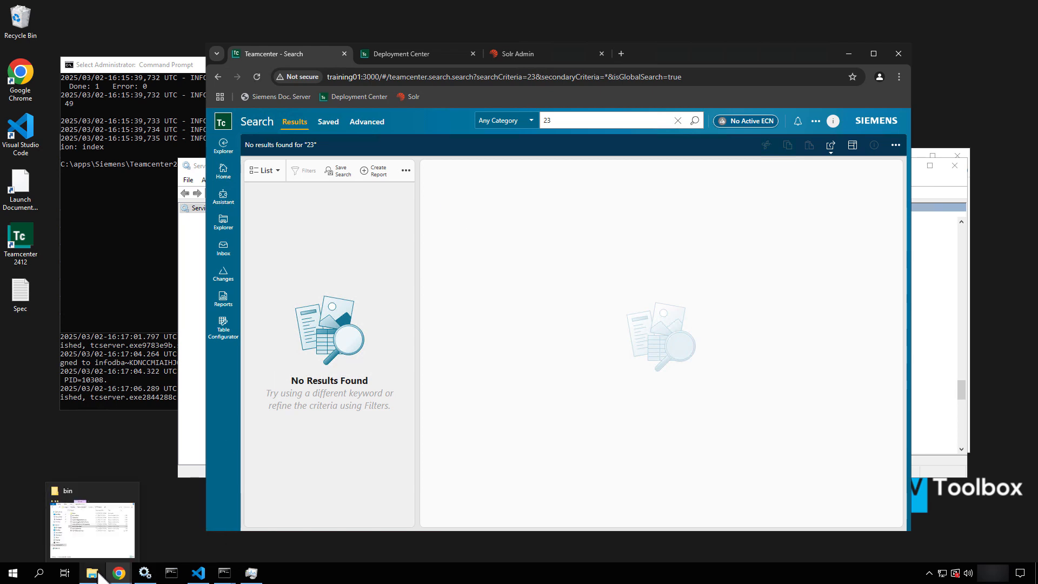
Rerun the '23' search, then open the TcFTSIndexer logs folder and TcFtsIndexer_objdata's actions
left_click(695, 120)
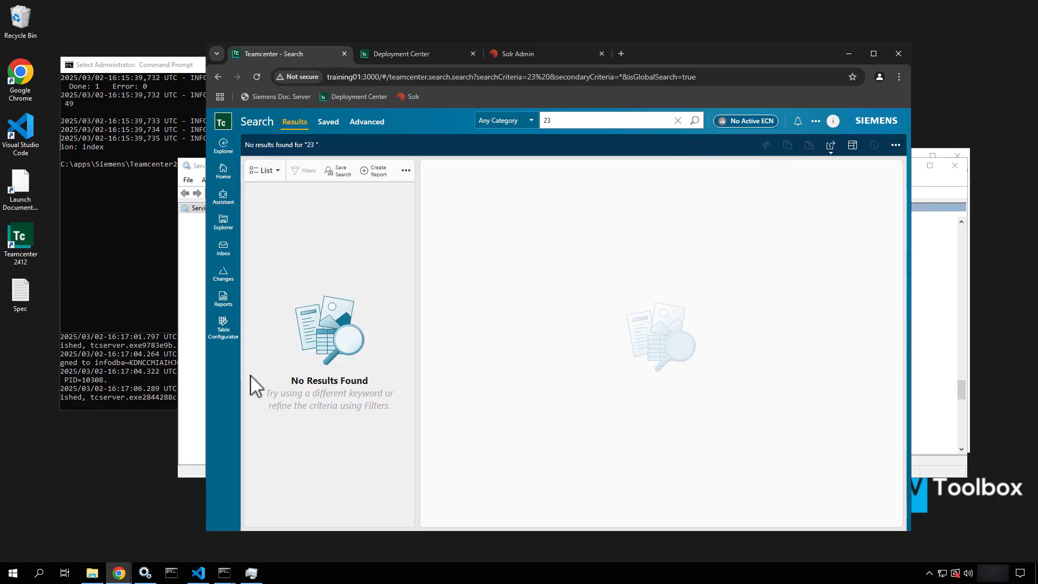
left_click(93, 575)
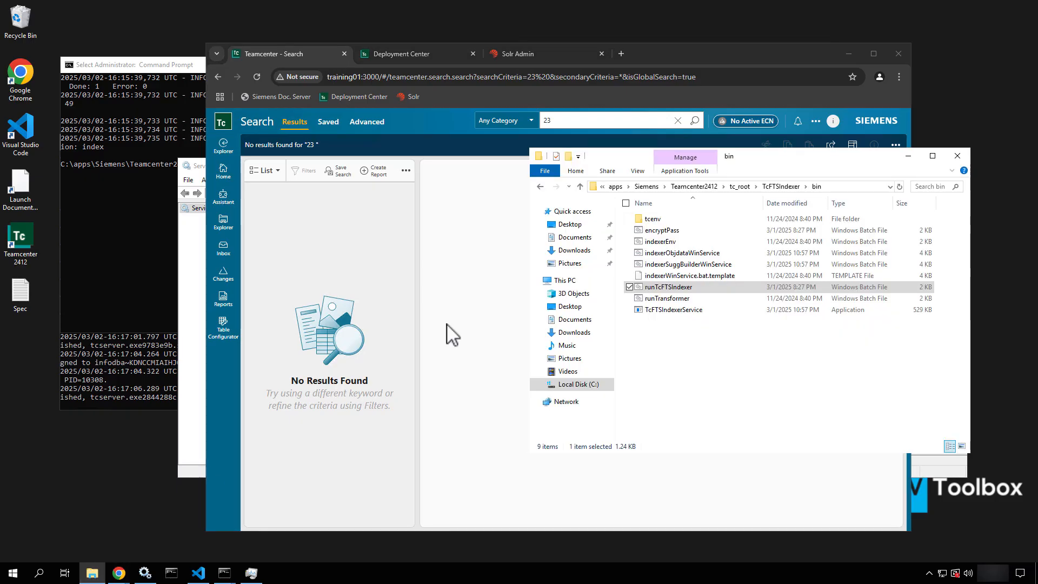
left_click(784, 187)
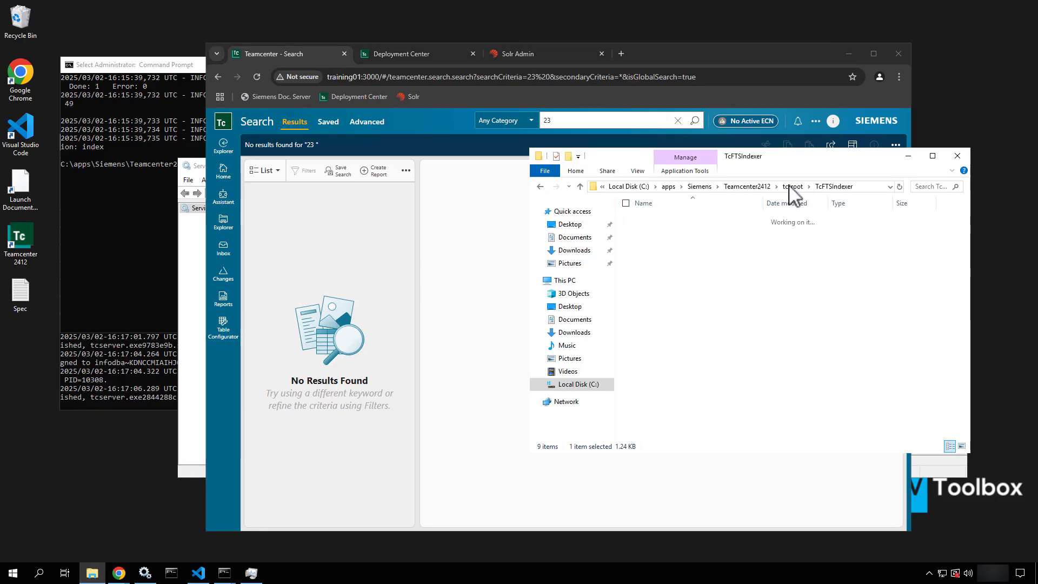
double_click(651, 276)
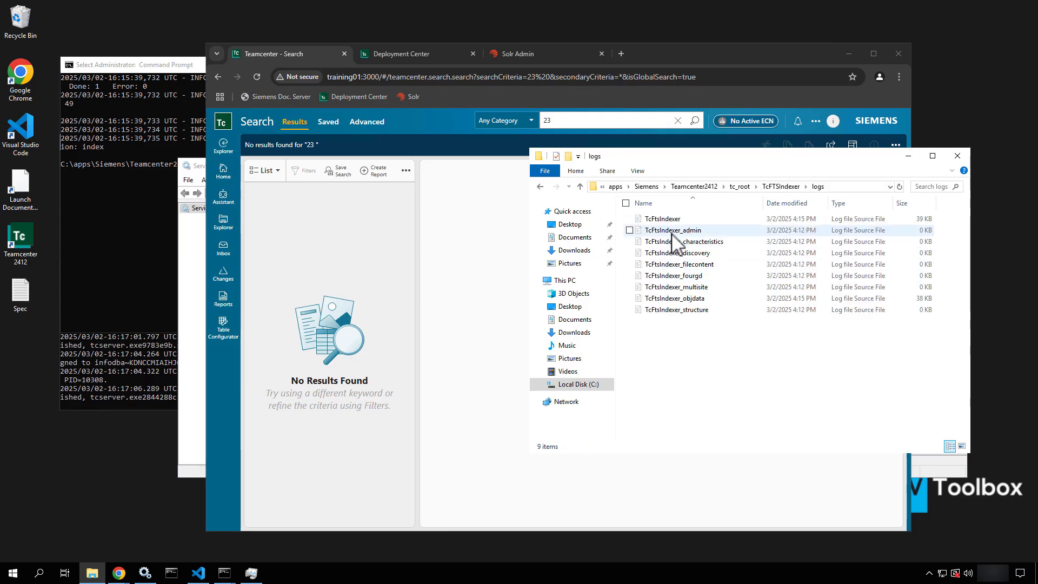
left_click(662, 299)
right_click(663, 302)
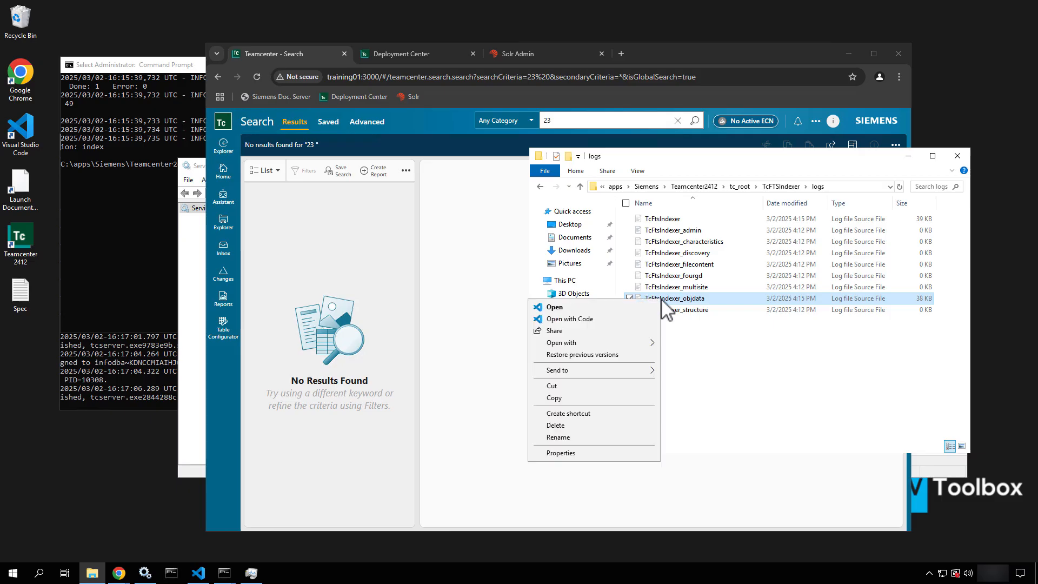
left_click(605, 320)
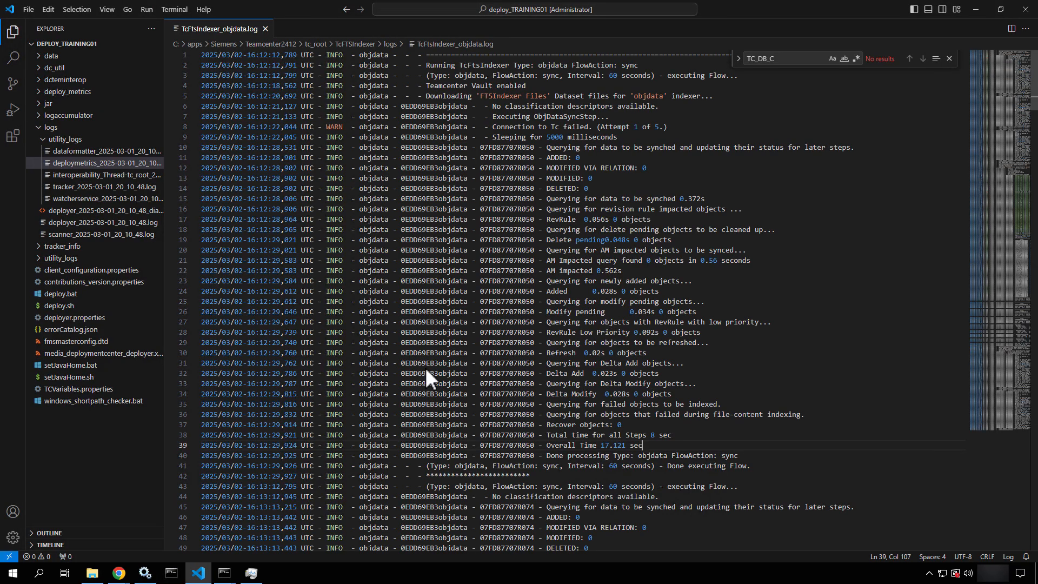
scroll(424, 372, "down", 14)
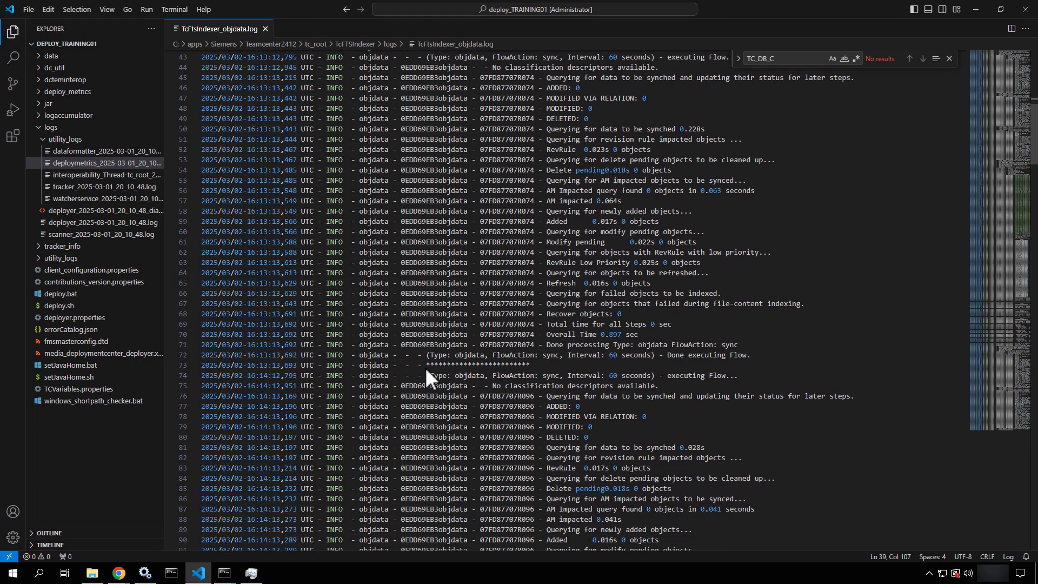
scroll(425, 368, "down", 4)
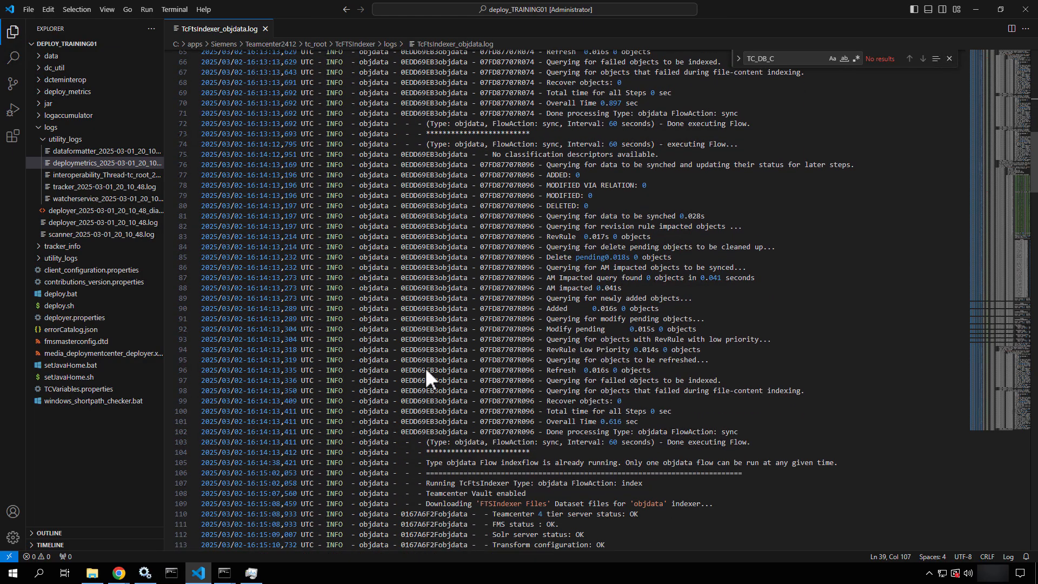
left_click_drag(657, 138, 592, 135)
left_click(449, 276)
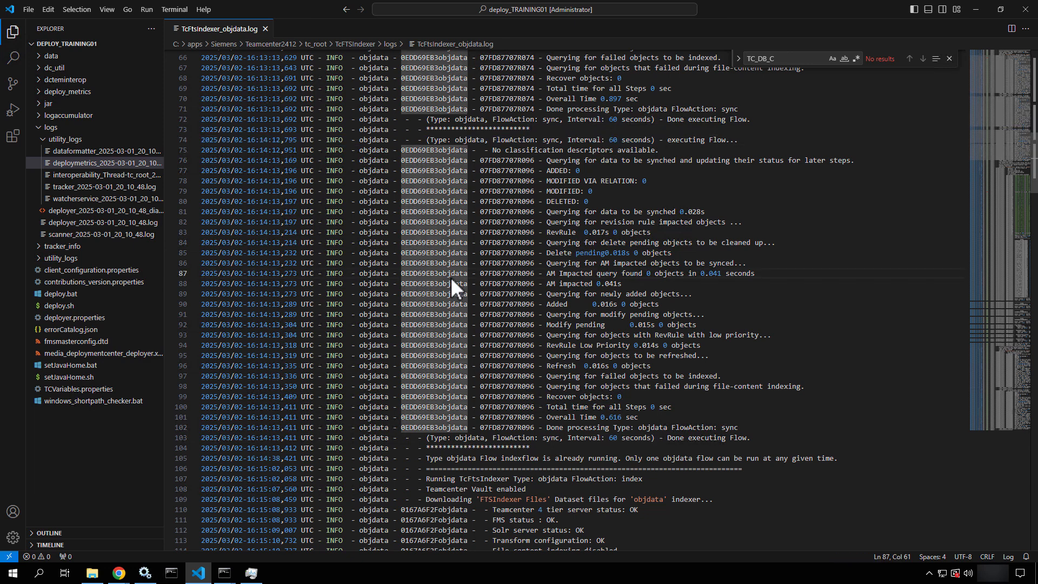
right_click(450, 277)
scroll(449, 277, "down", 7)
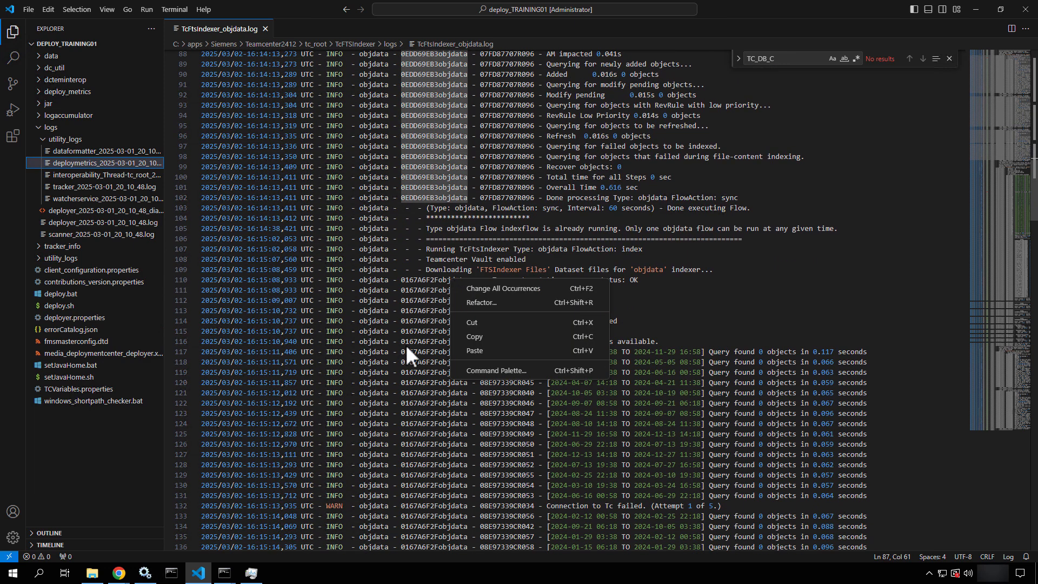
key("Escape")
scroll(407, 354, "down", 12)
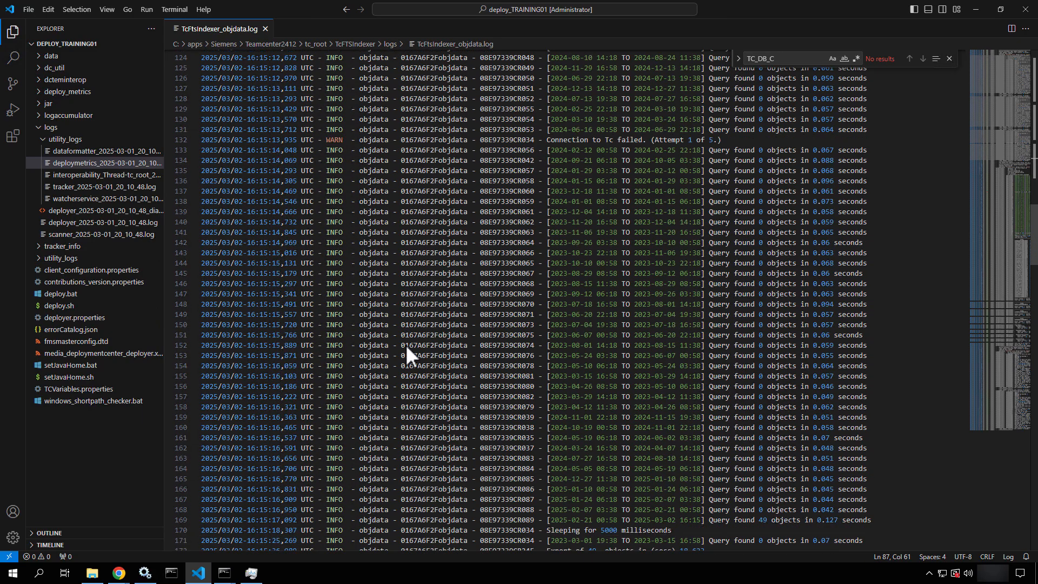
scroll(405, 345, "down", 20)
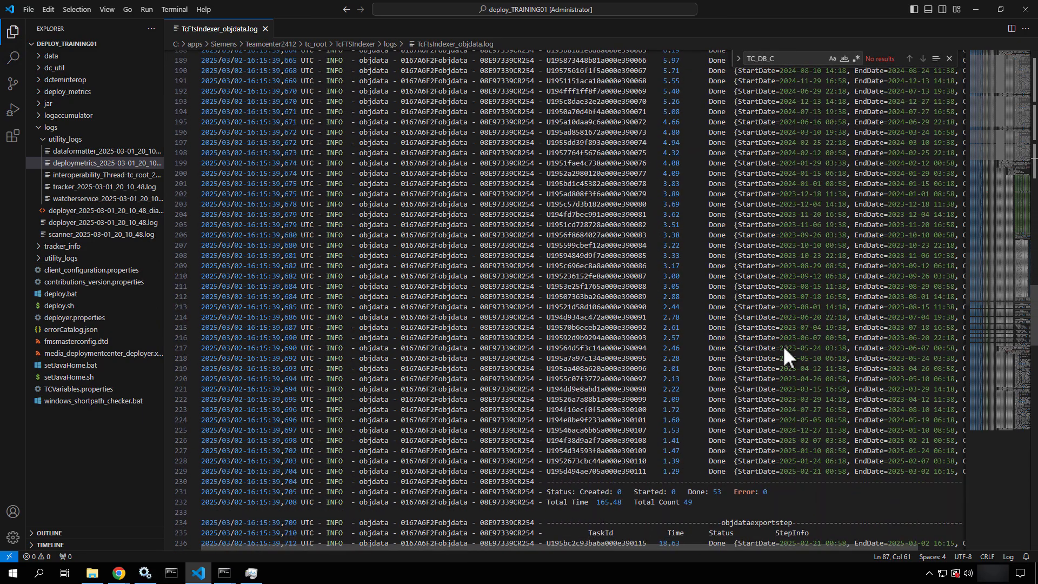
scroll(783, 349, "down", 20)
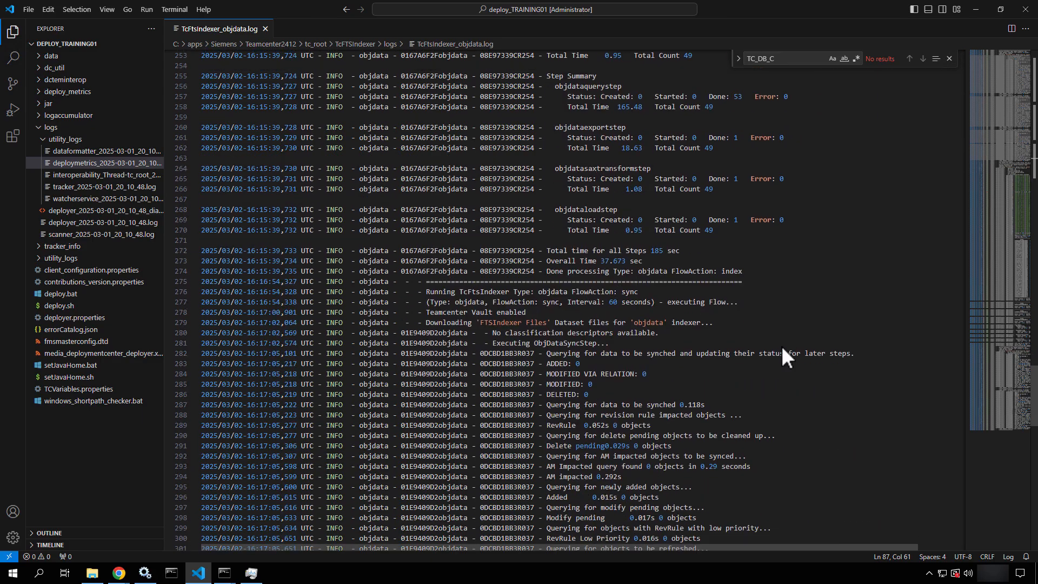
scroll(782, 348, "down", 7)
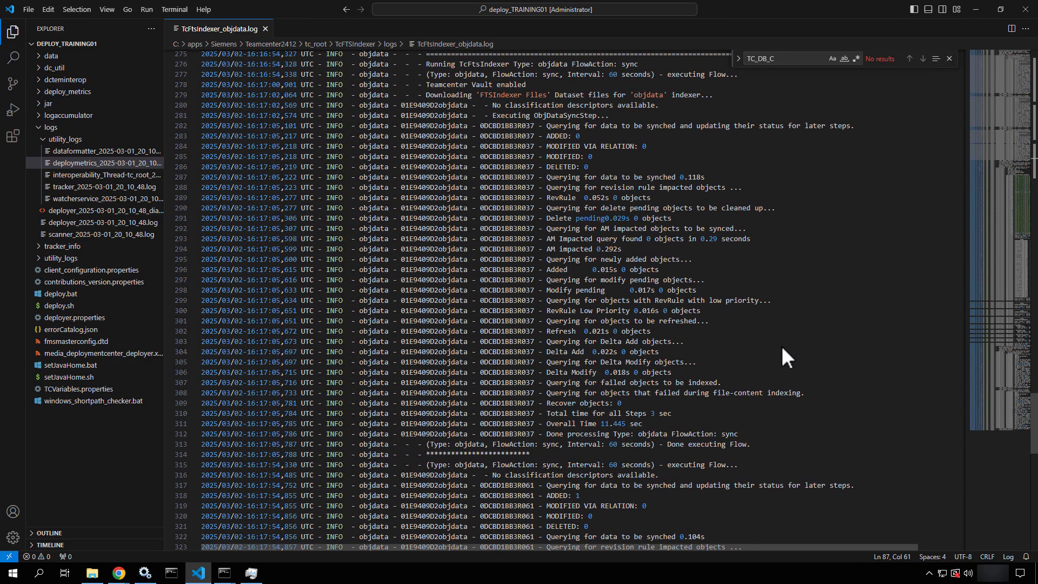
scroll(785, 357, "down", 7)
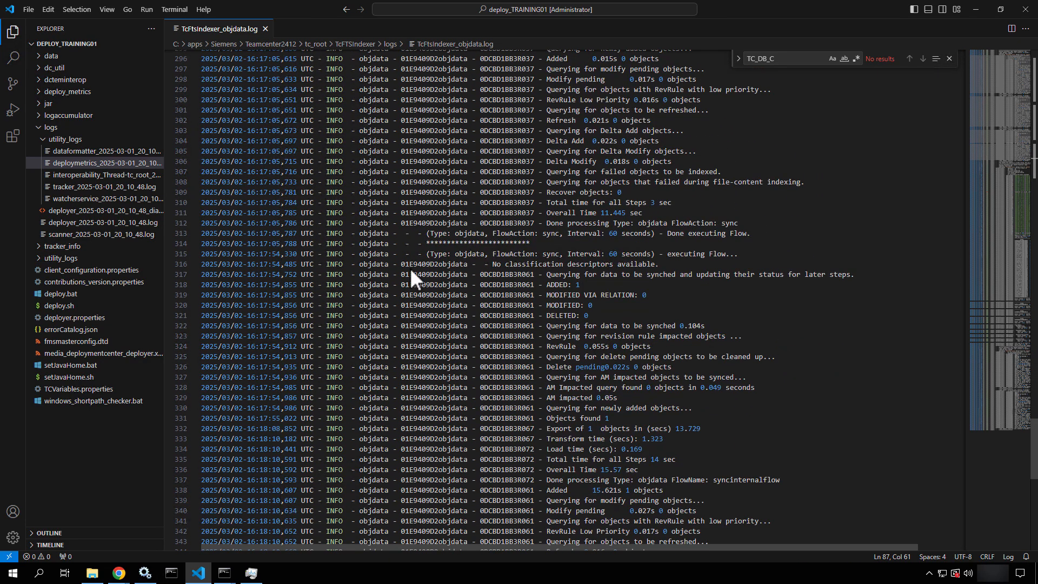
left_click_drag(393, 284, 587, 295)
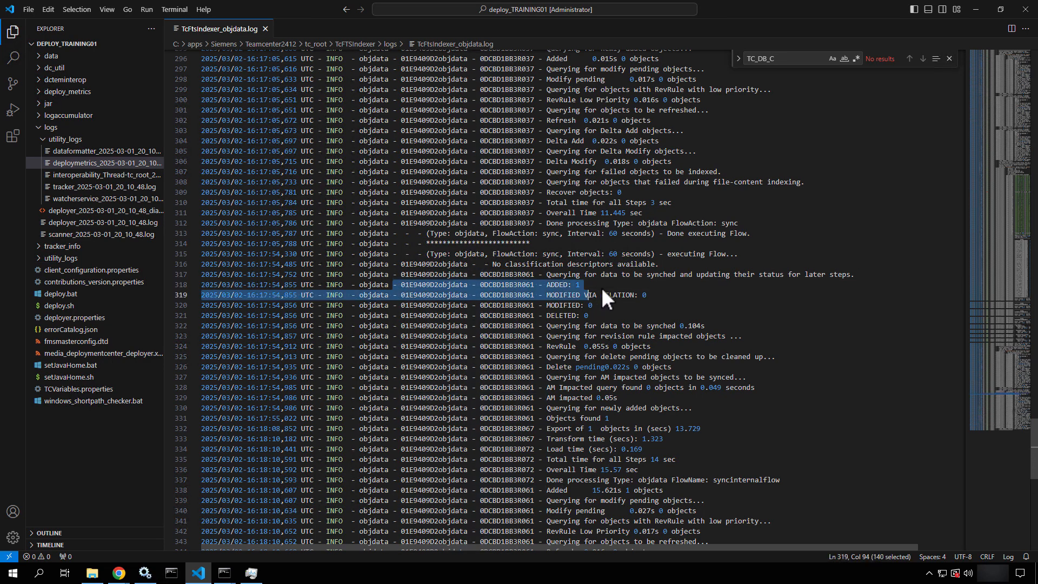
left_click(601, 287)
scroll(601, 287, "down", 2)
scroll(601, 287, "down", 5)
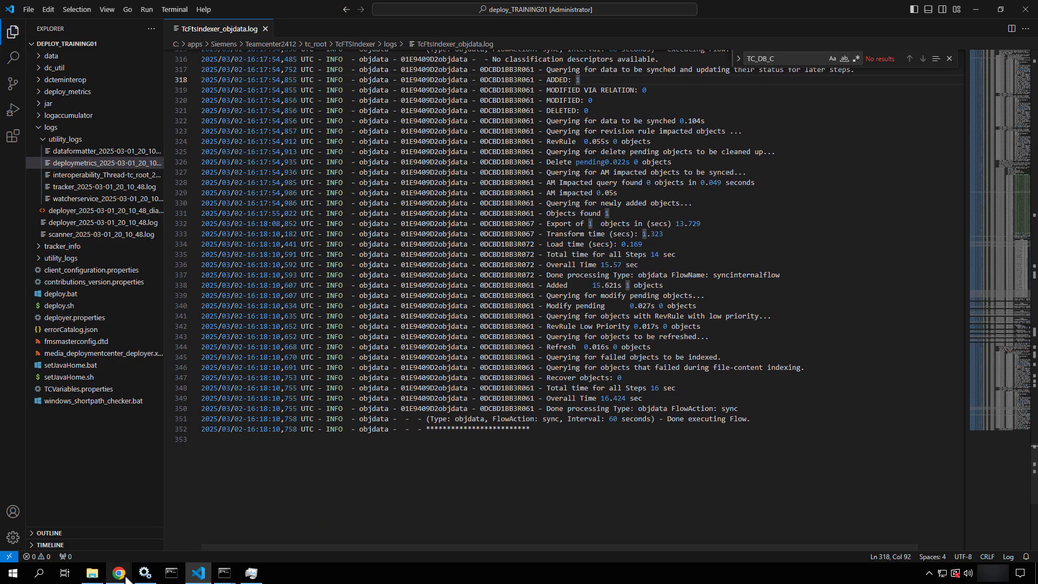
Rerun the '23' search, then search '*23*' to get four results
mouse_move(120, 574)
left_click(174, 543)
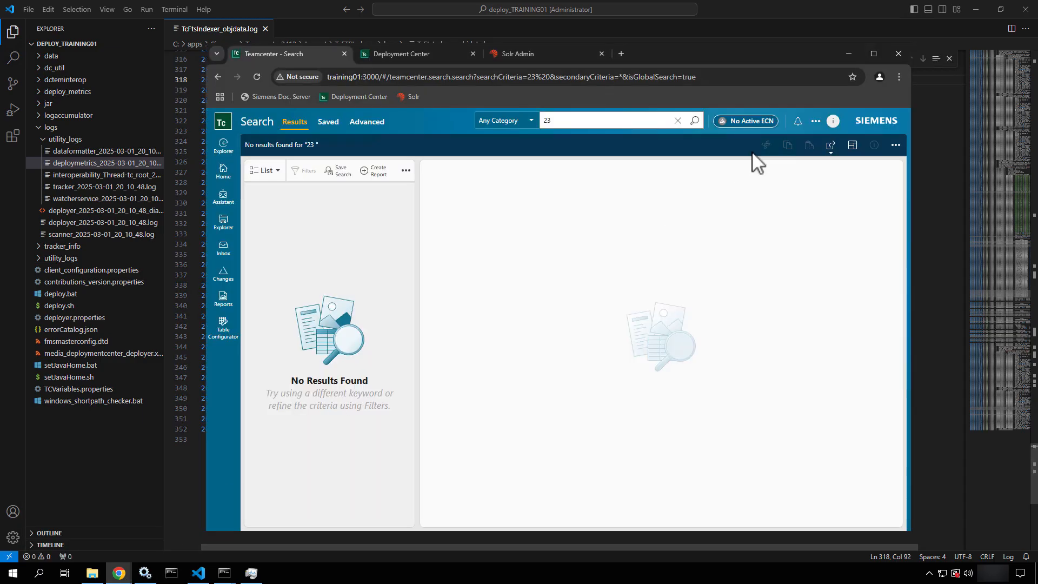
left_click(695, 120)
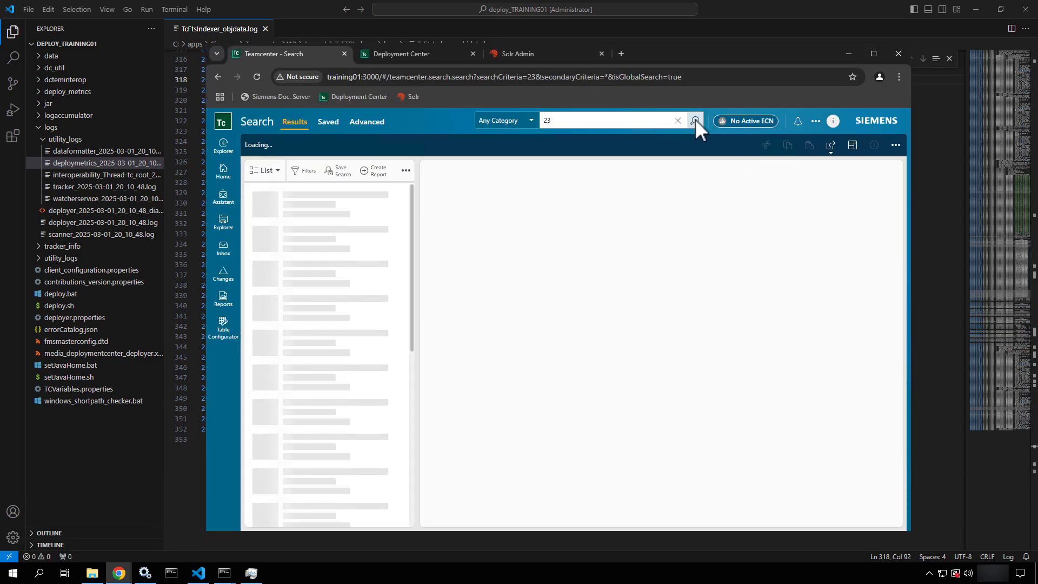
left_click(557, 122)
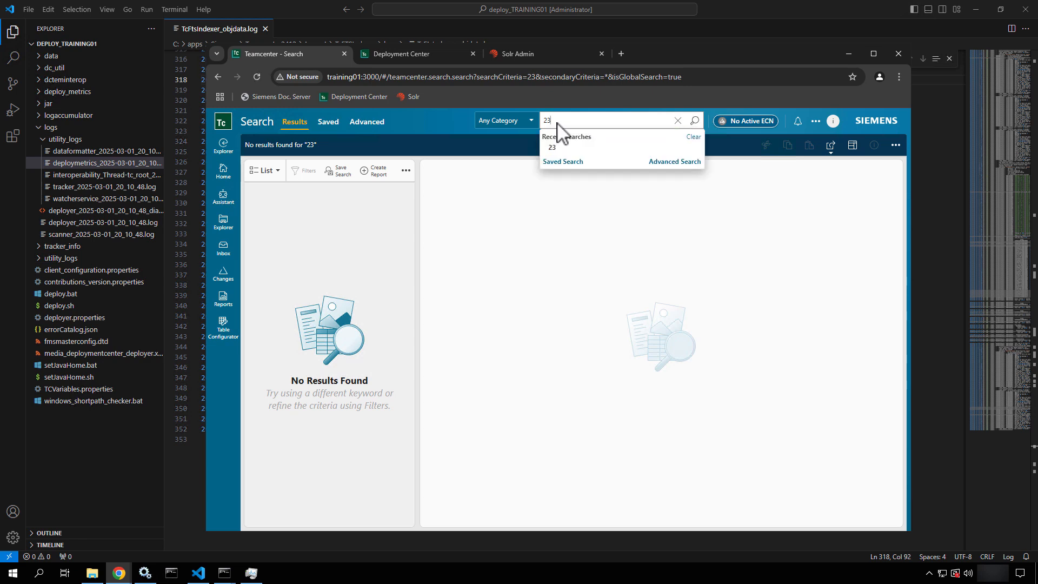
type("*")
key("Home")
type("*")
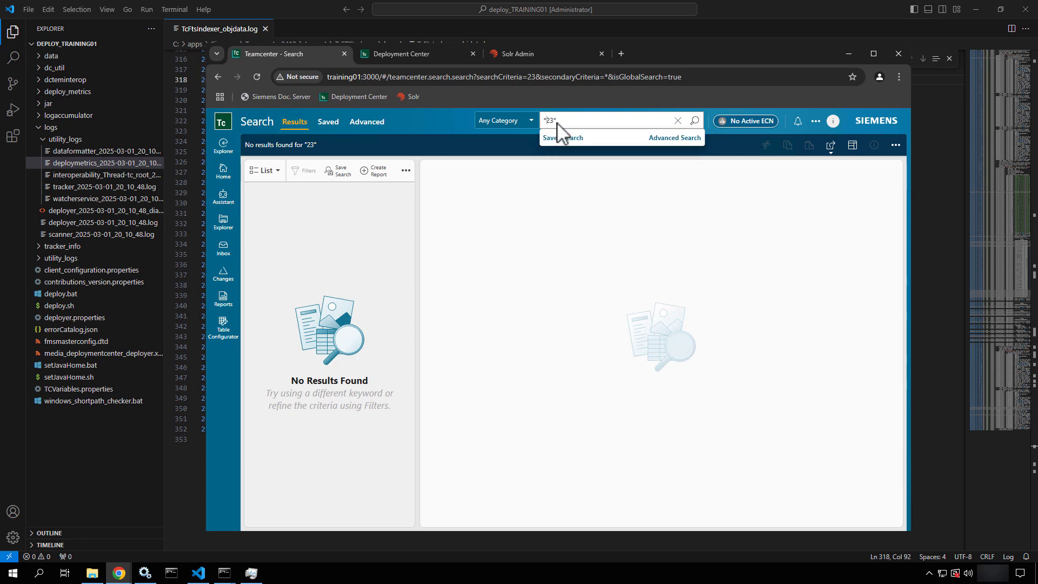
key("Return")
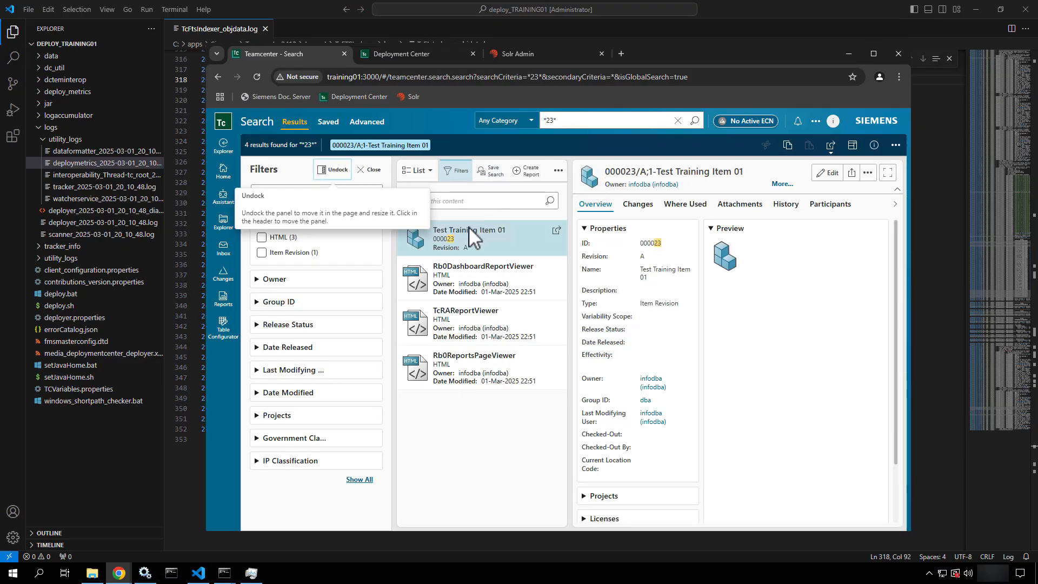
Remove the leading asterisk and search '23*', which returns no results
left_click(546, 120)
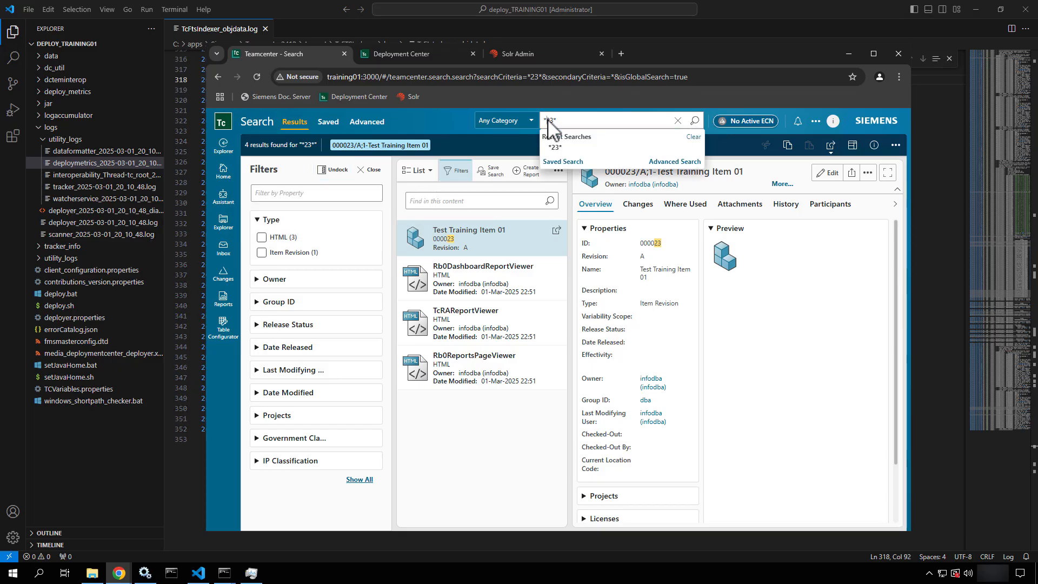
key("BackSpace")
left_click(696, 120)
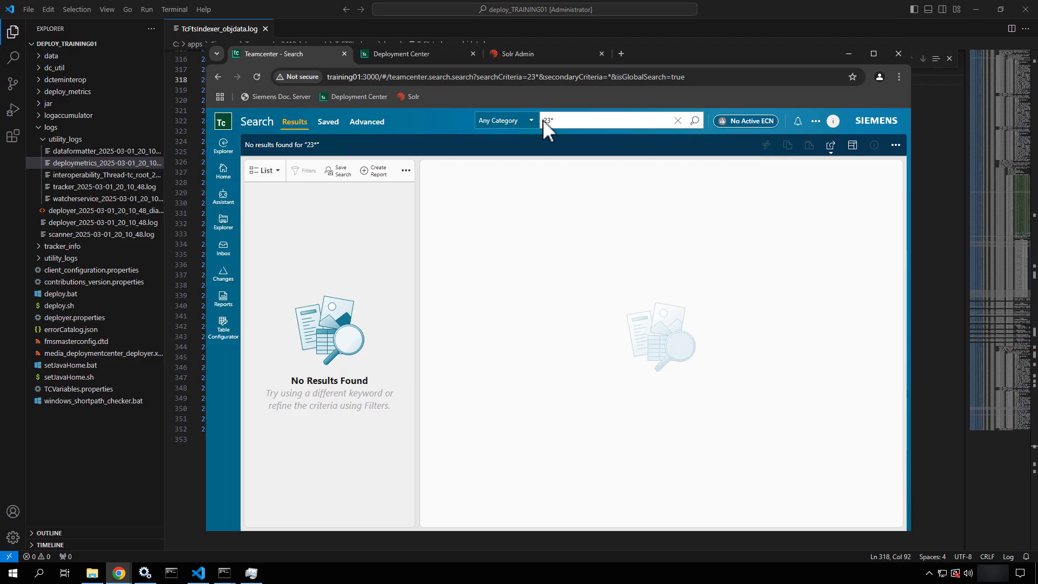
left_click(601, 119)
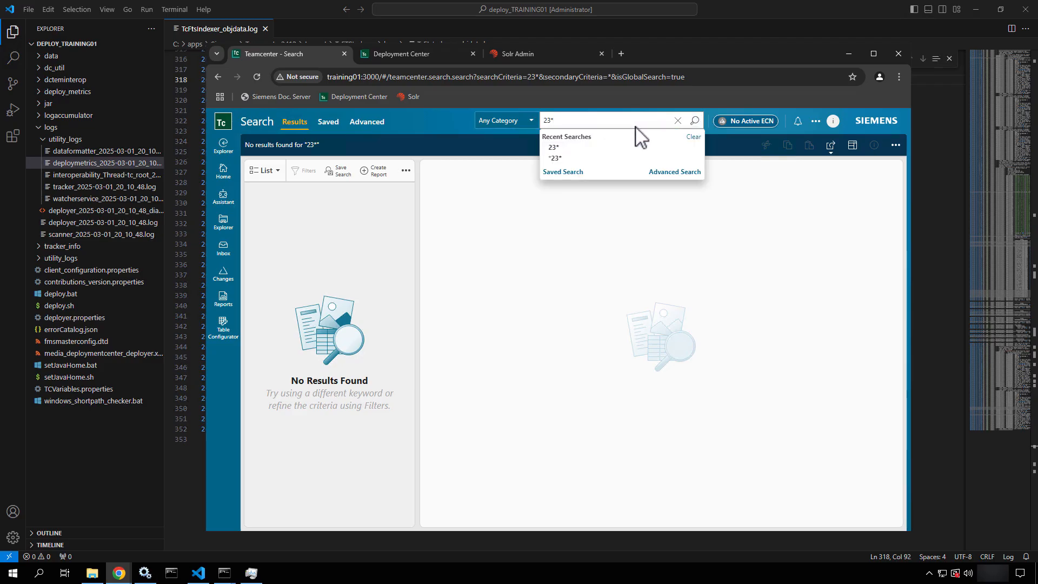
left_click(406, 171)
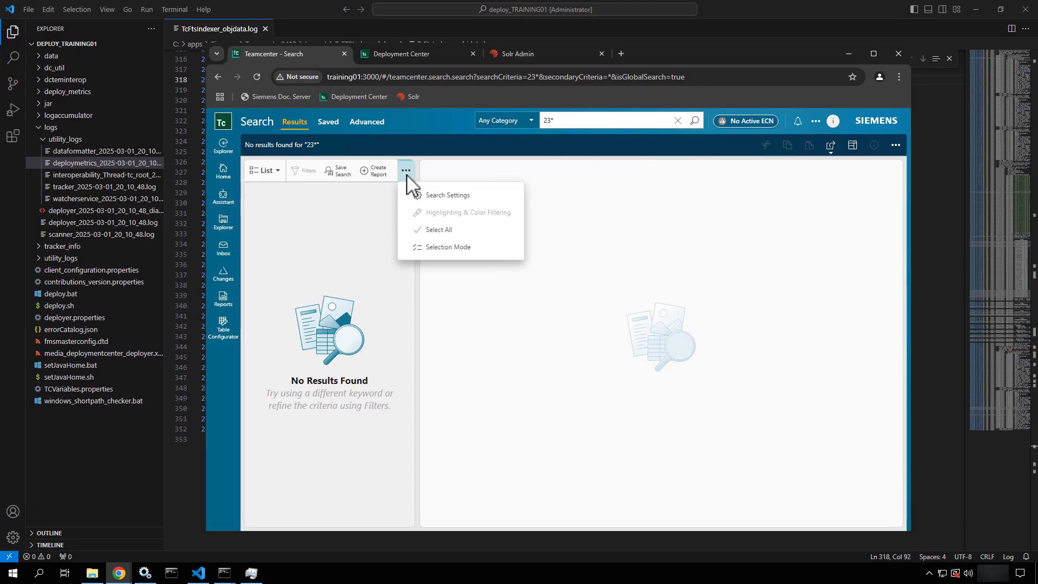
left_click(428, 201)
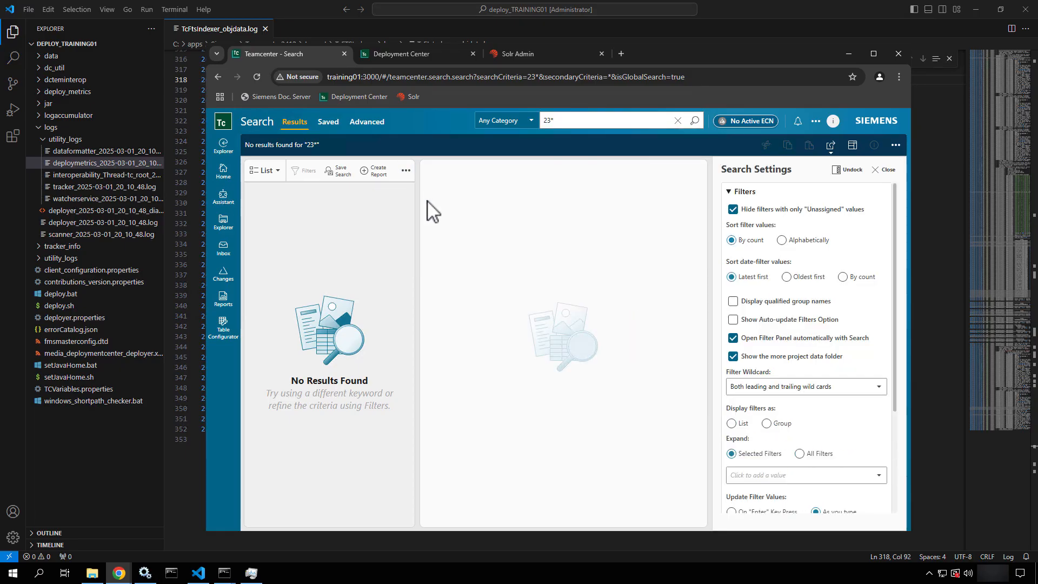
scroll(844, 414, "down", 2)
scroll(846, 420, "down", 1)
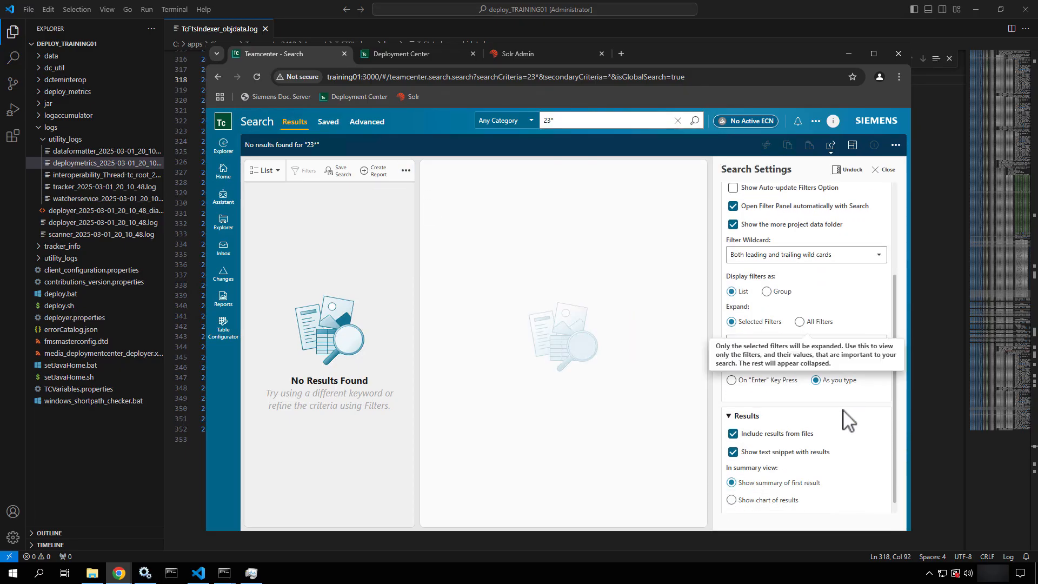
scroll(847, 420, "up", 3)
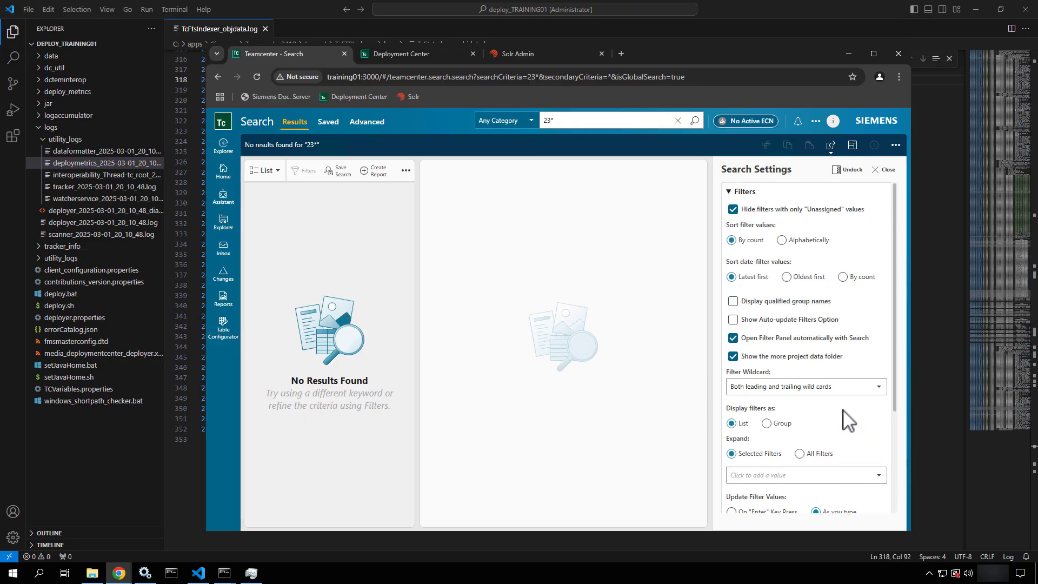
left_click(883, 173)
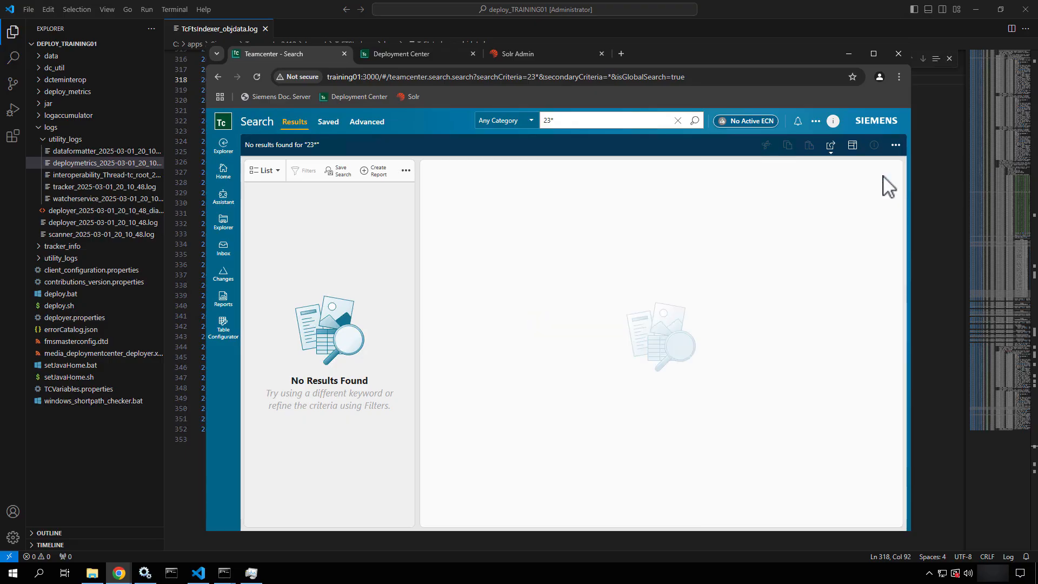
Search '*23*' to list the four matches, then minimise the browser window
left_click(543, 120)
type("*")
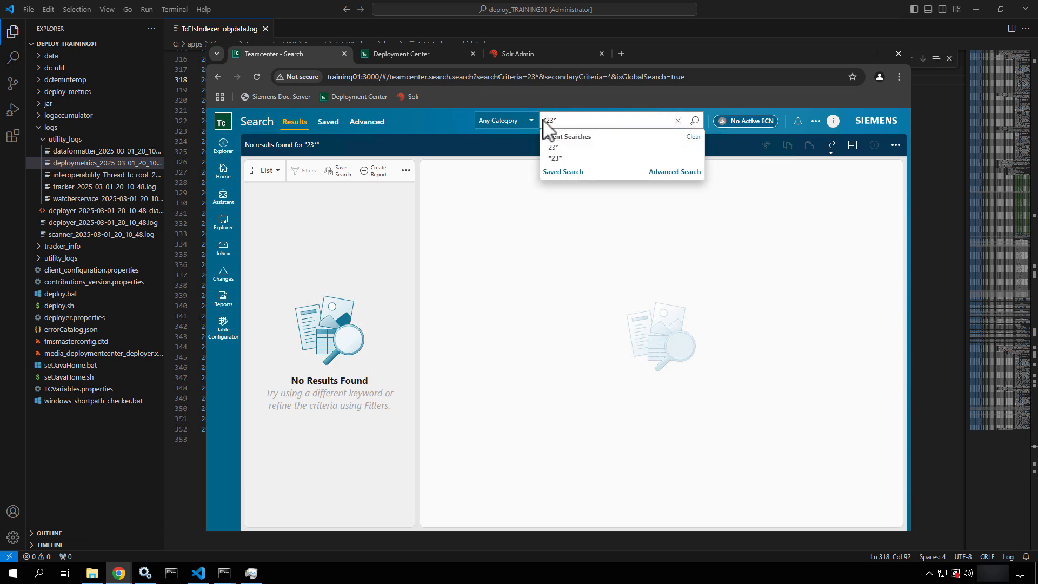
key("Return")
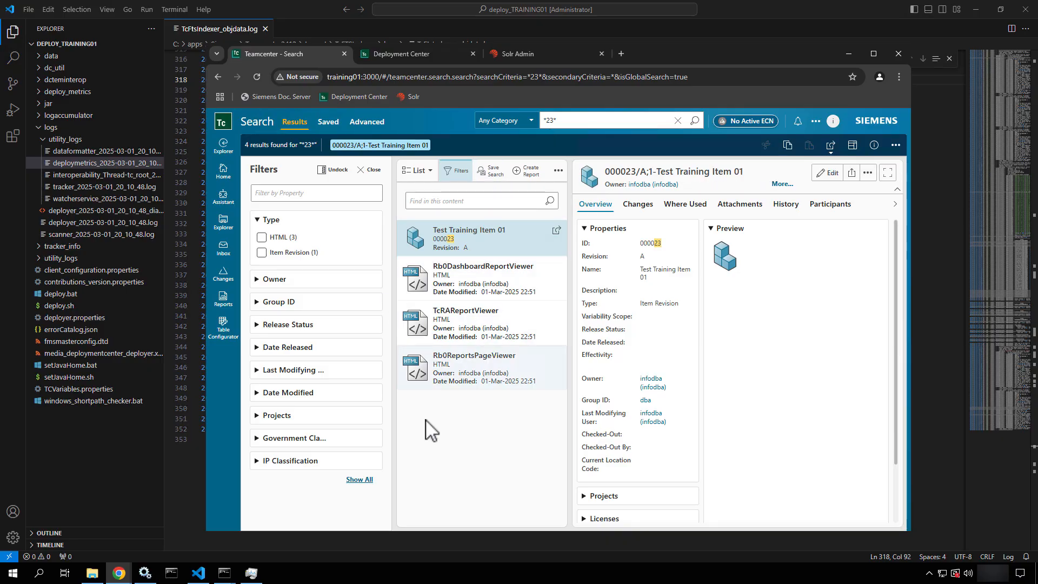
left_click(856, 53)
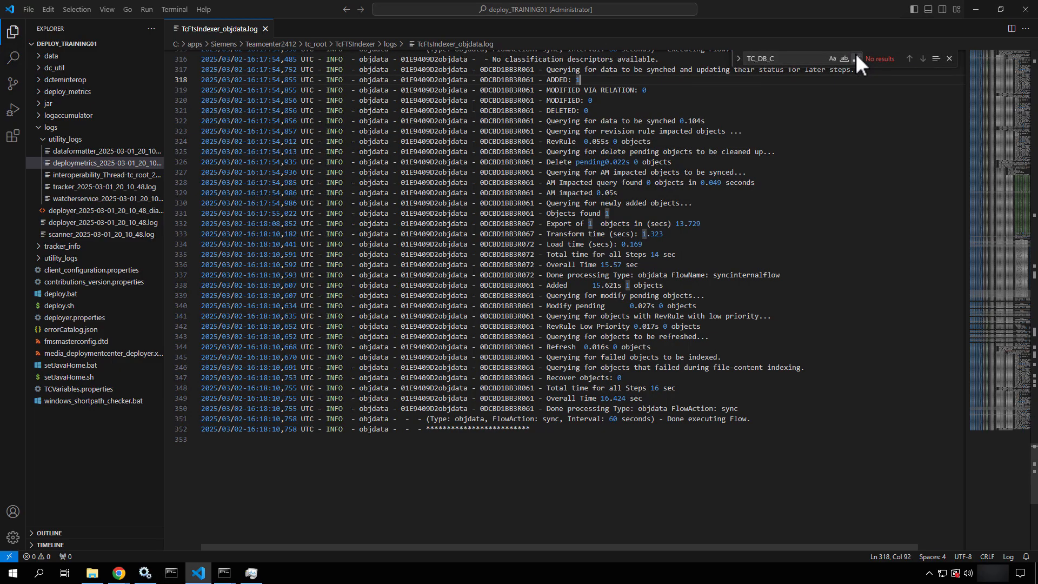
Navigate to the TcFTSIndexer conf folder and open TcFtsIndexer_objdata.properties with Code
left_click(91, 572)
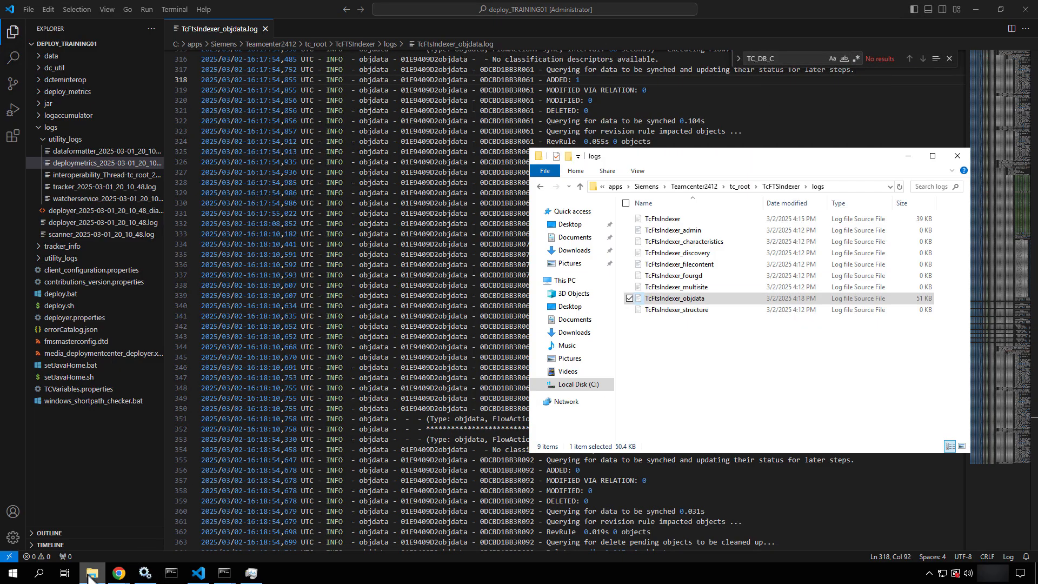
left_click(783, 188)
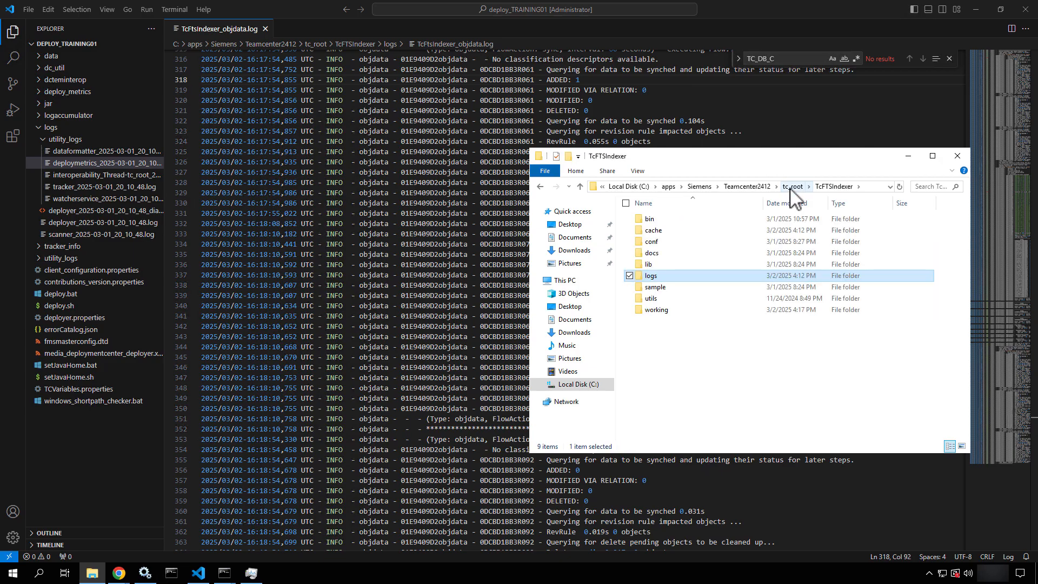
left_click(792, 188)
scroll(699, 408, "down", 2)
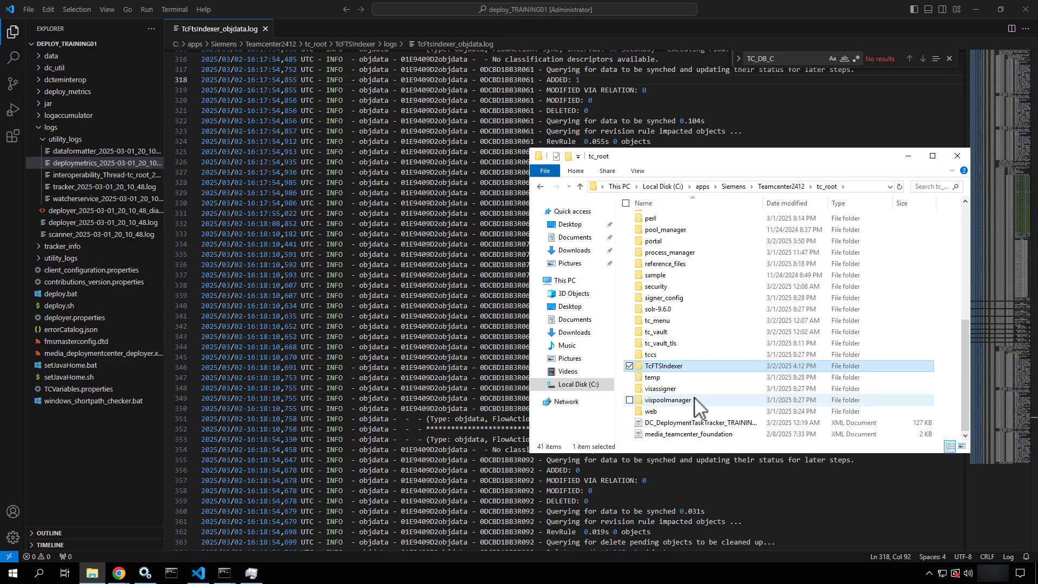
double_click(678, 366)
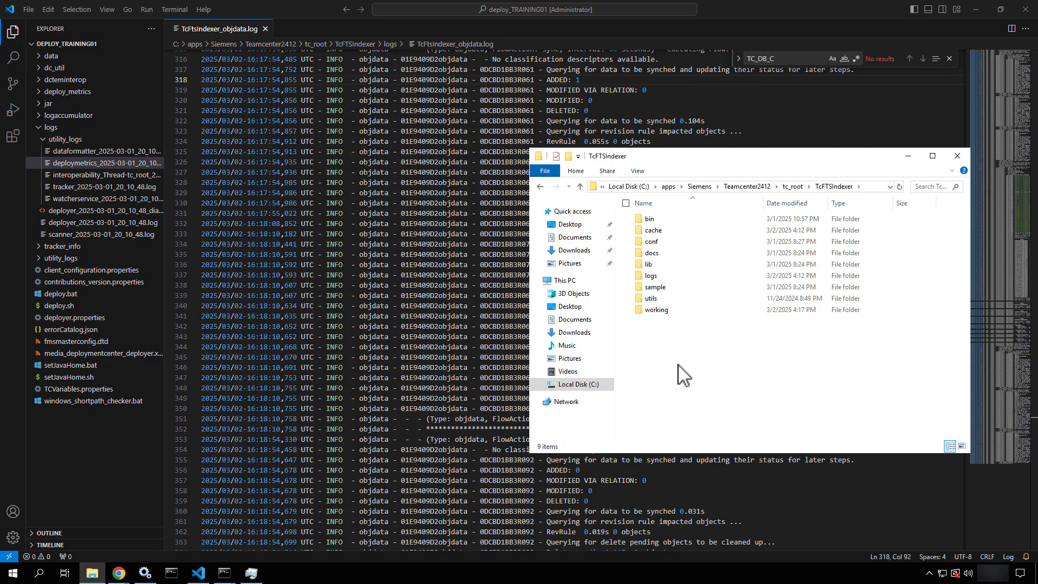
double_click(657, 244)
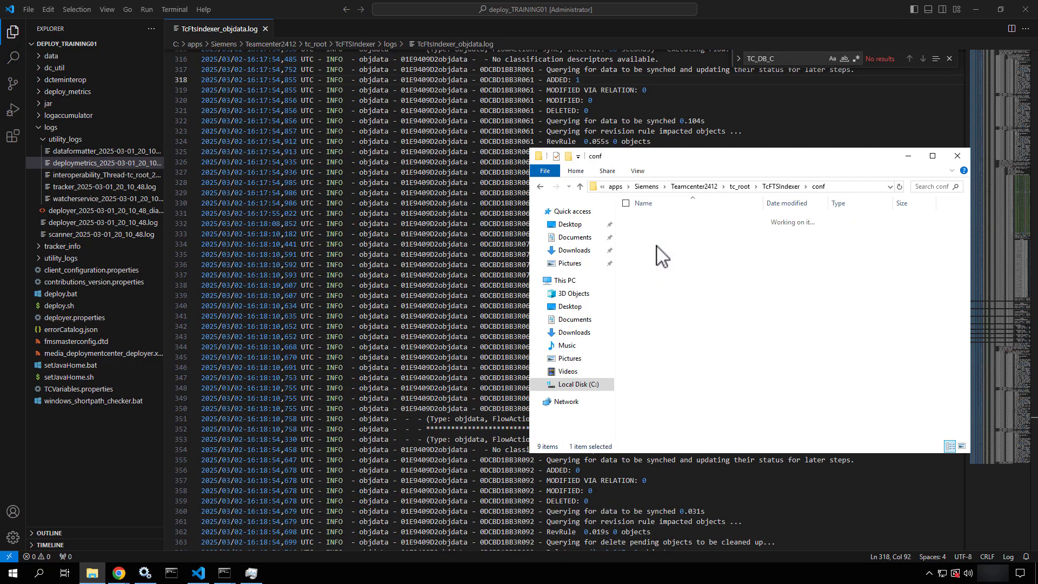
left_click(658, 278)
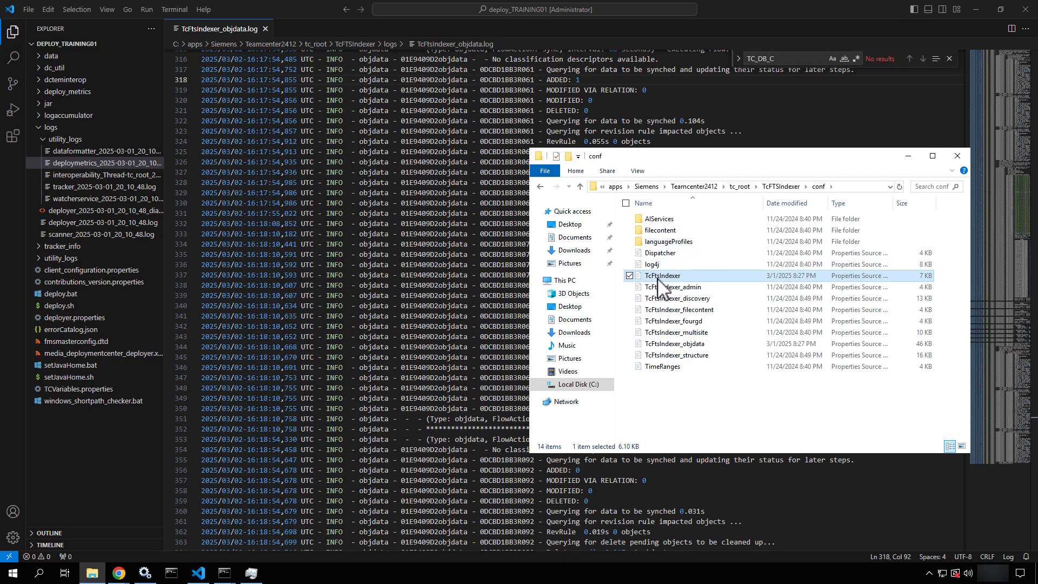
left_click(653, 346)
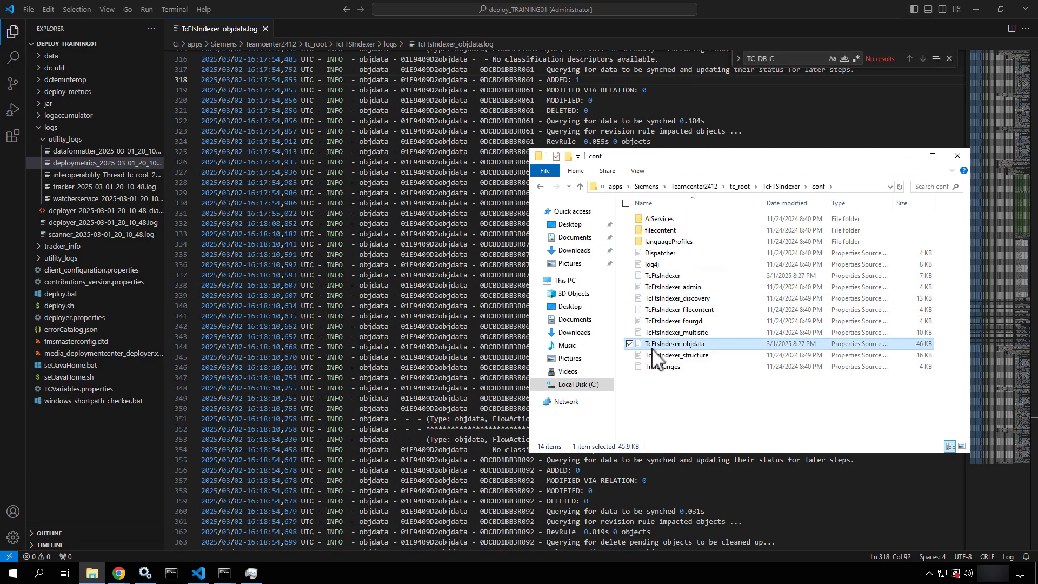
right_click(652, 350)
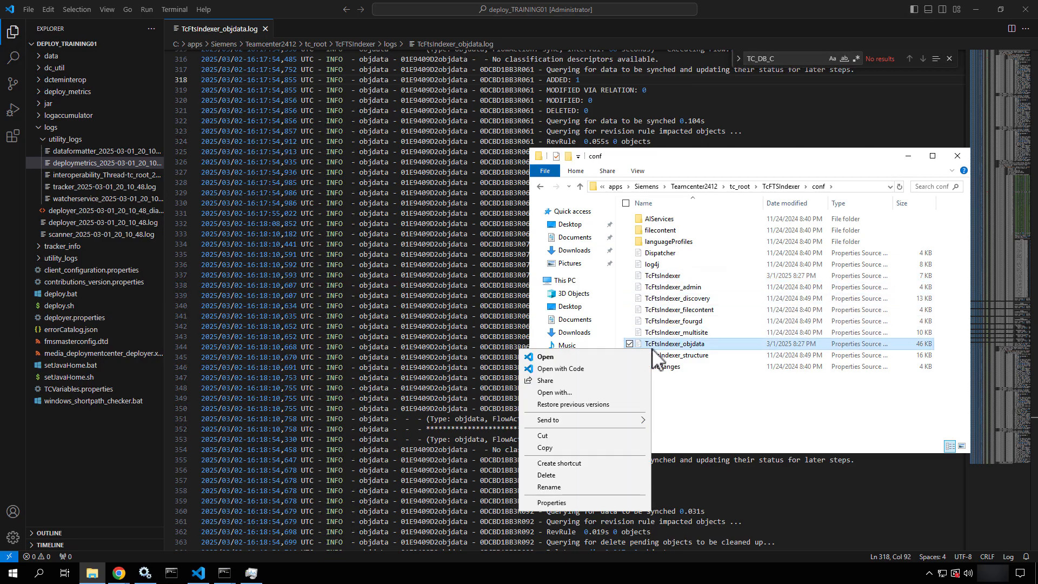
left_click(579, 372)
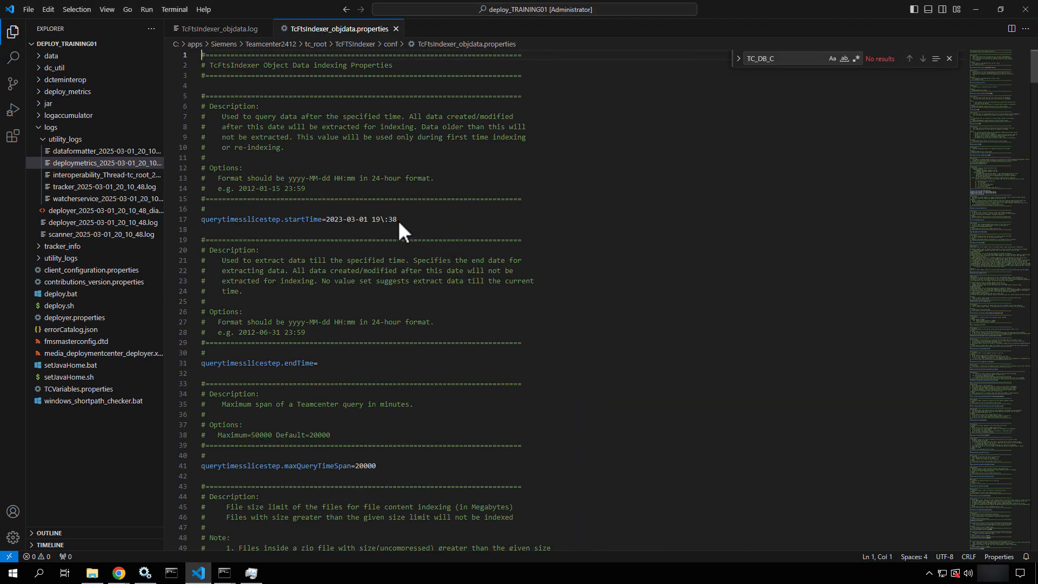
left_click_drag(407, 223, 333, 219)
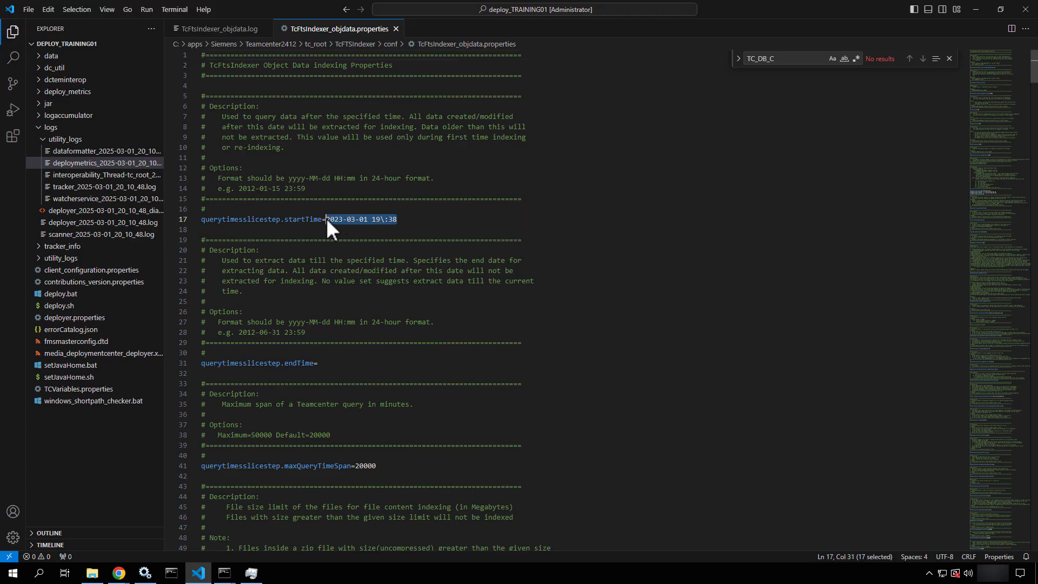
scroll(405, 297, "down", 2)
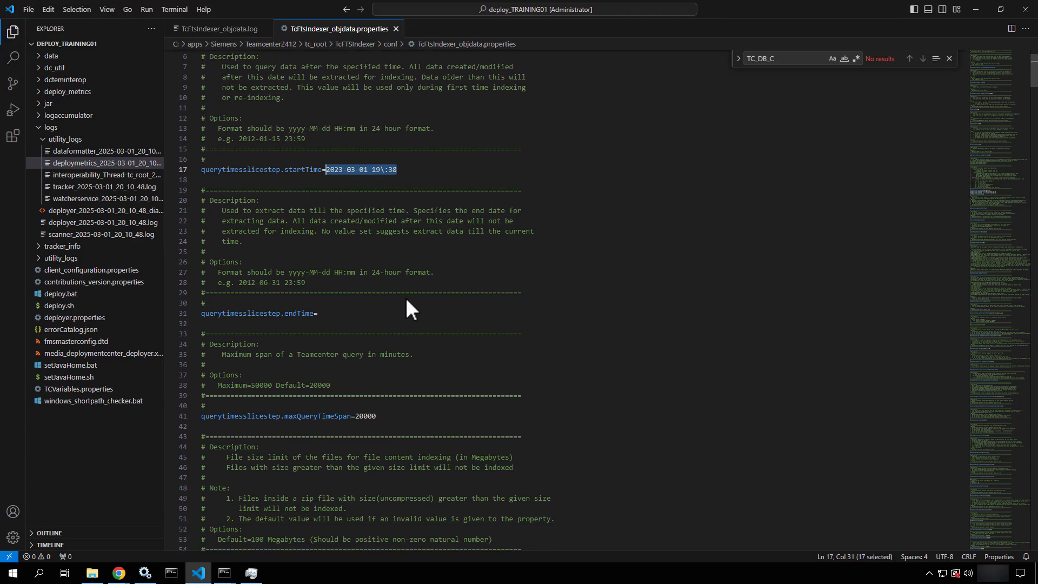
scroll(407, 301, "down", 5)
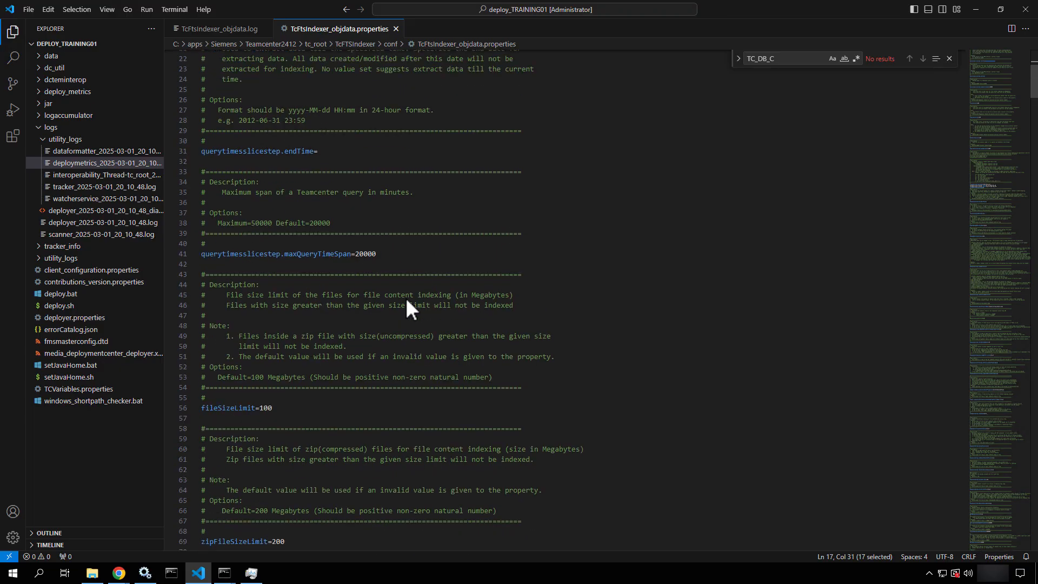
scroll(405, 297, "up", 1)
left_click(323, 164)
scroll(322, 164, "up", 5)
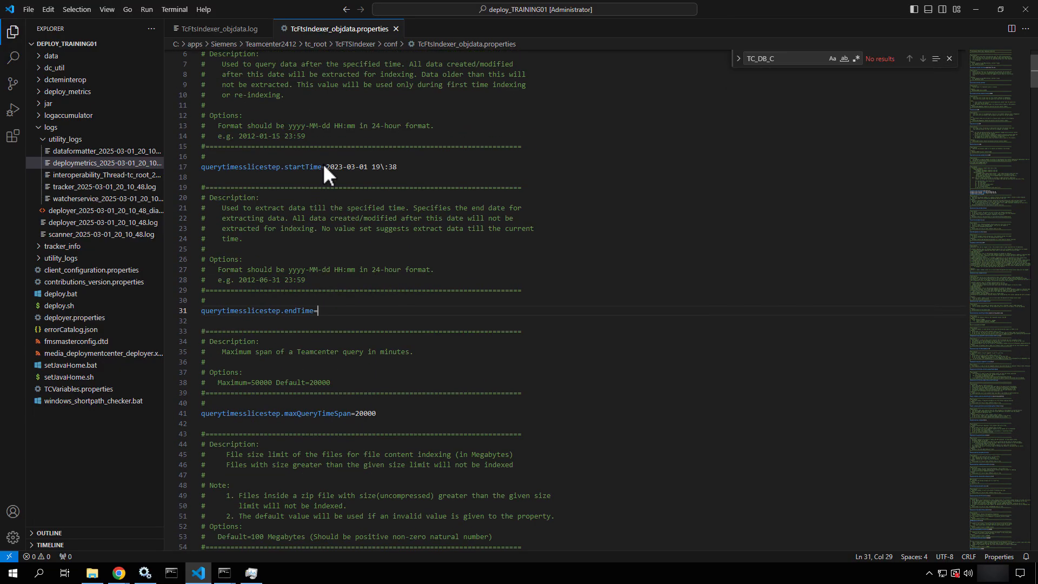
left_click_drag(408, 167, 343, 167)
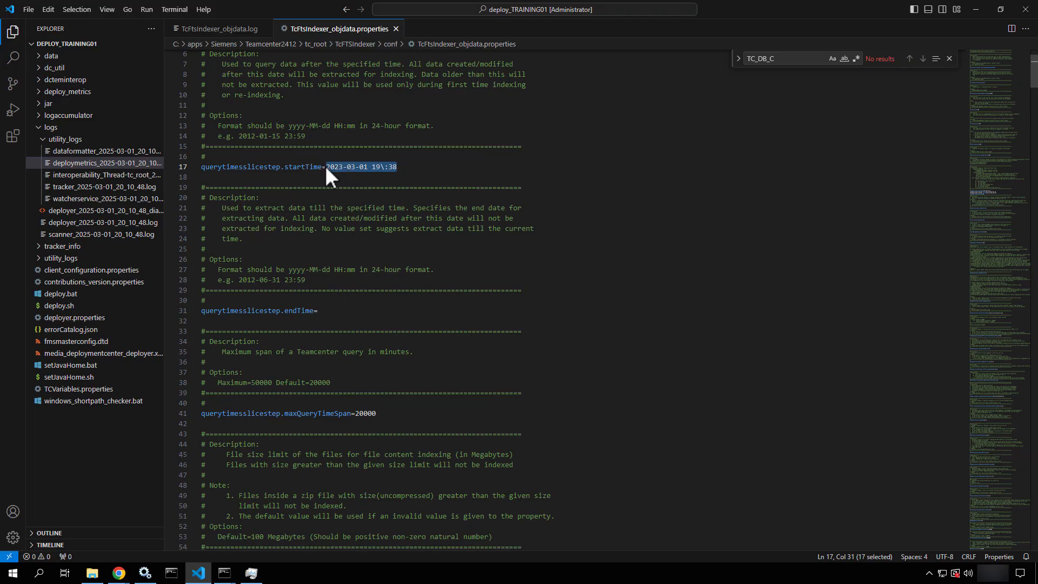
Scroll through the rest of TcFtsIndexer_objdata.properties and close the file
scroll(382, 382, "down", 9)
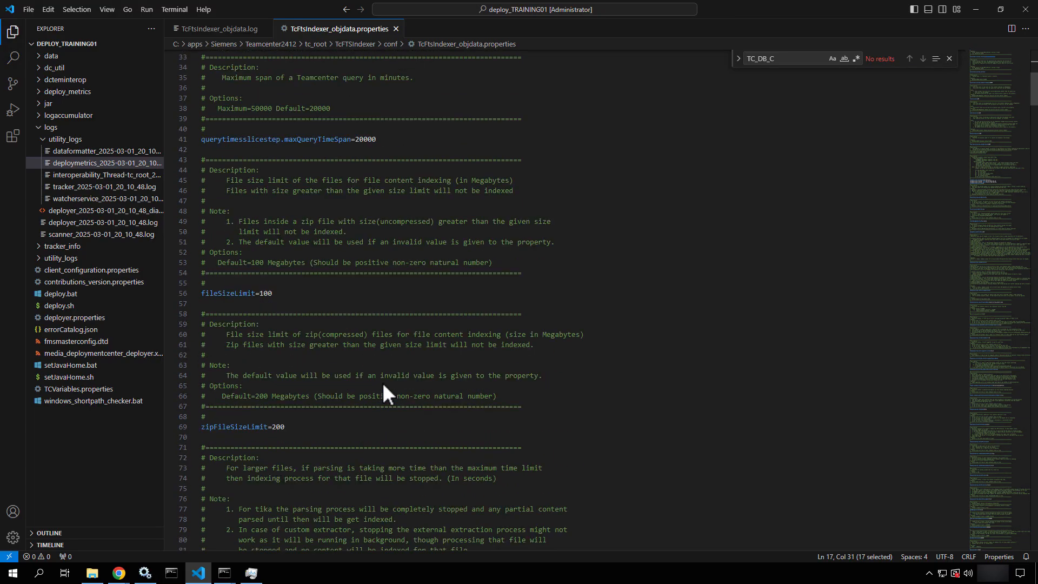
scroll(383, 386, "down", 19)
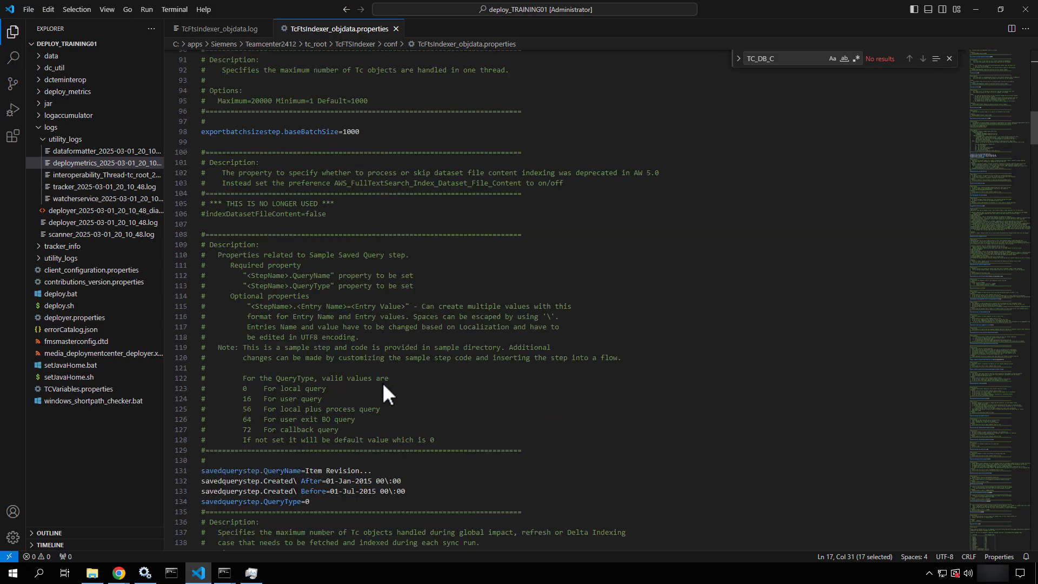
scroll(384, 387, "down", 11)
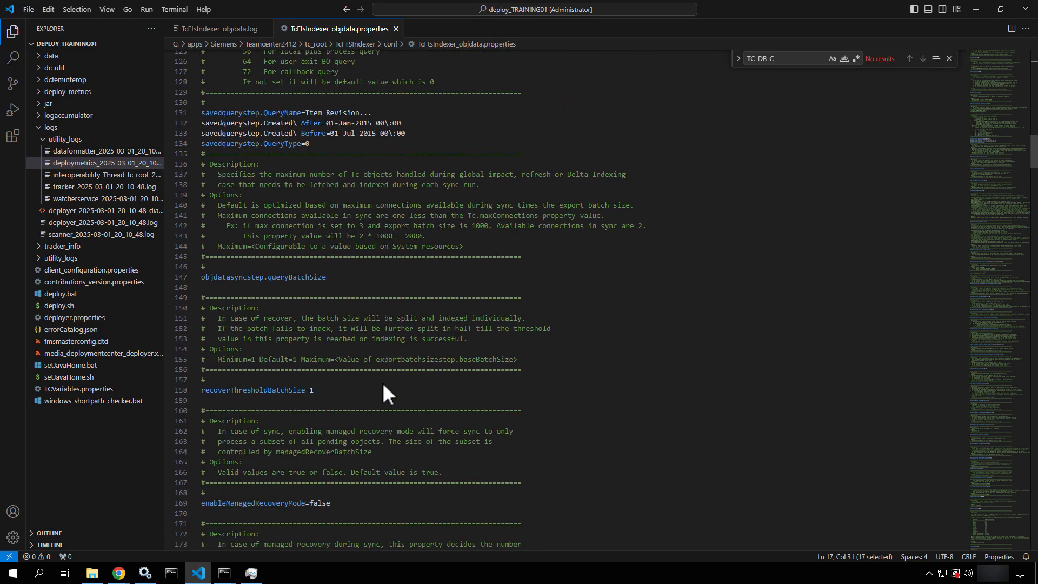
scroll(383, 384, "down", 12)
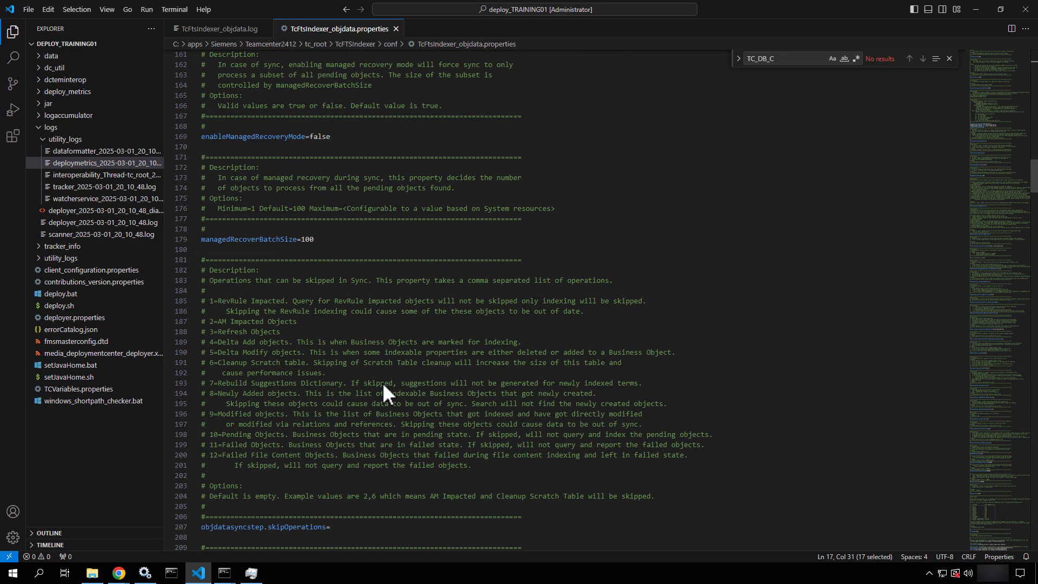
scroll(383, 387, "down", 19)
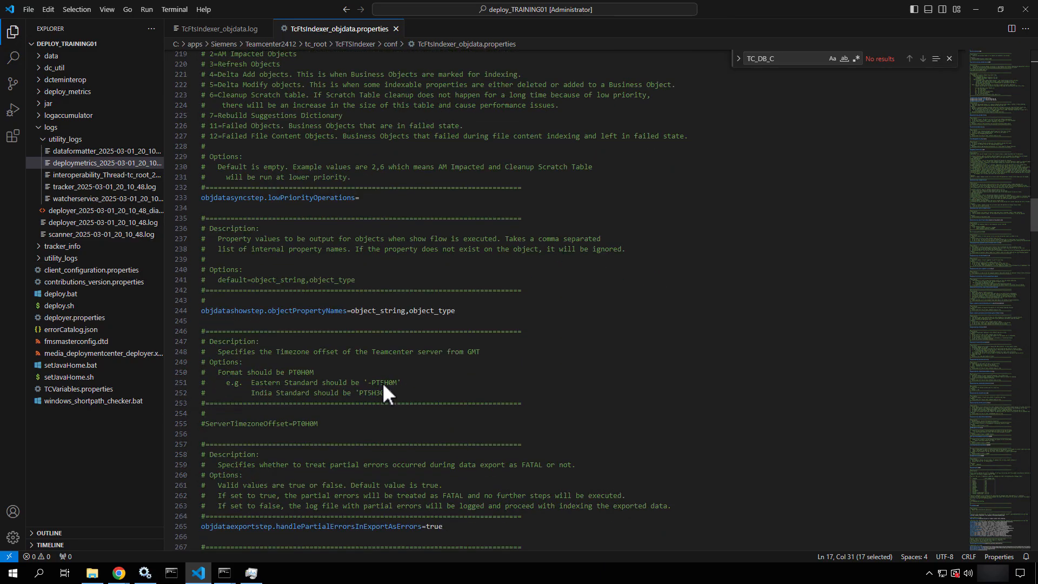
scroll(382, 387, "down", 4)
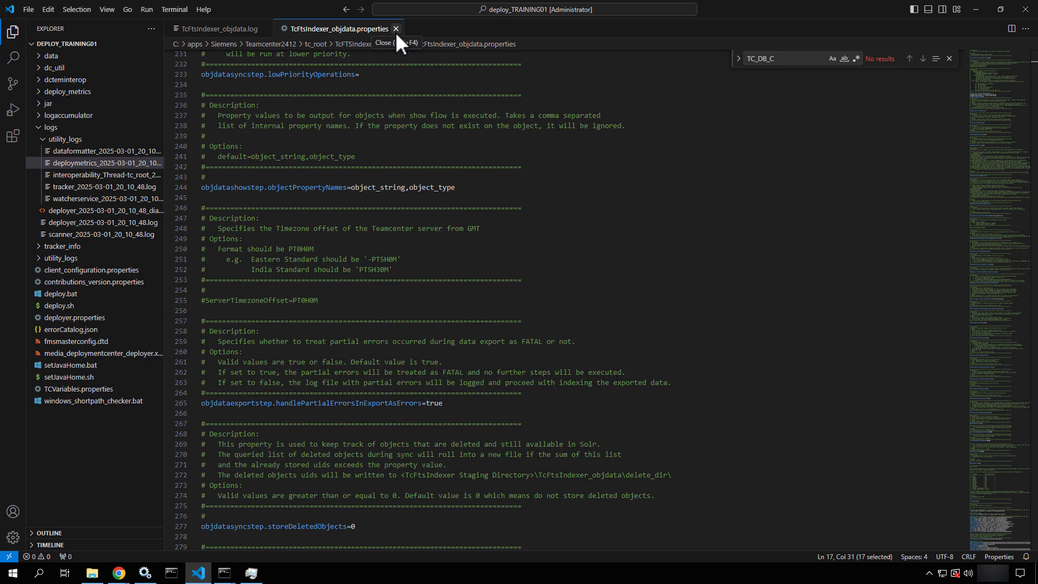
left_click(395, 30)
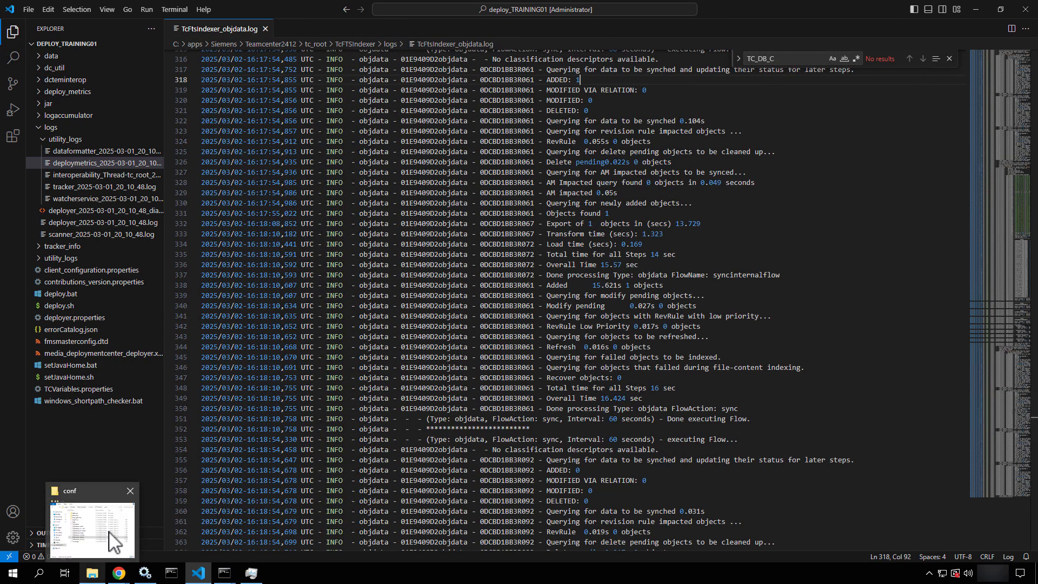
left_click(106, 535)
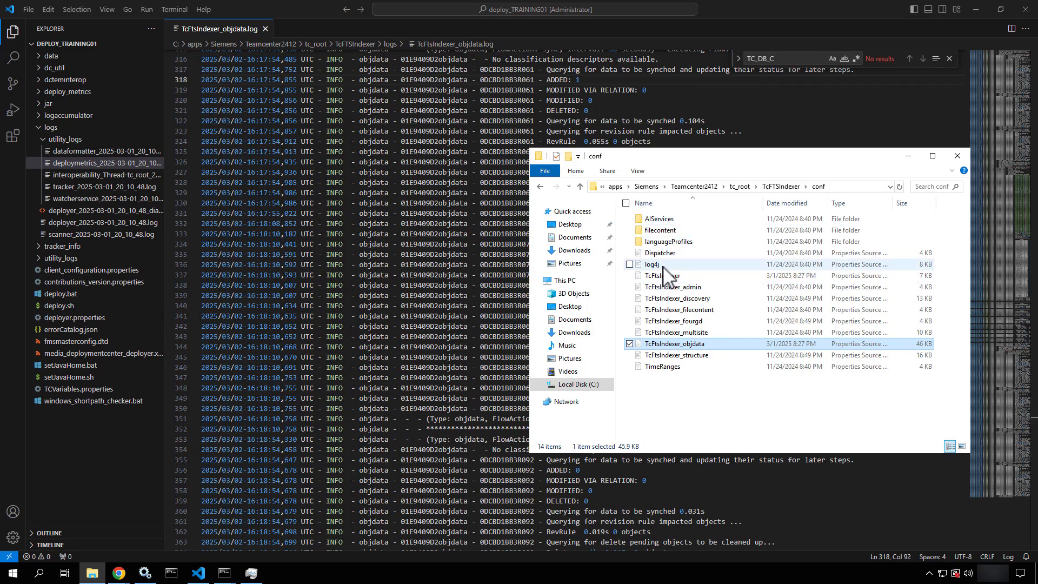
right_click(659, 279)
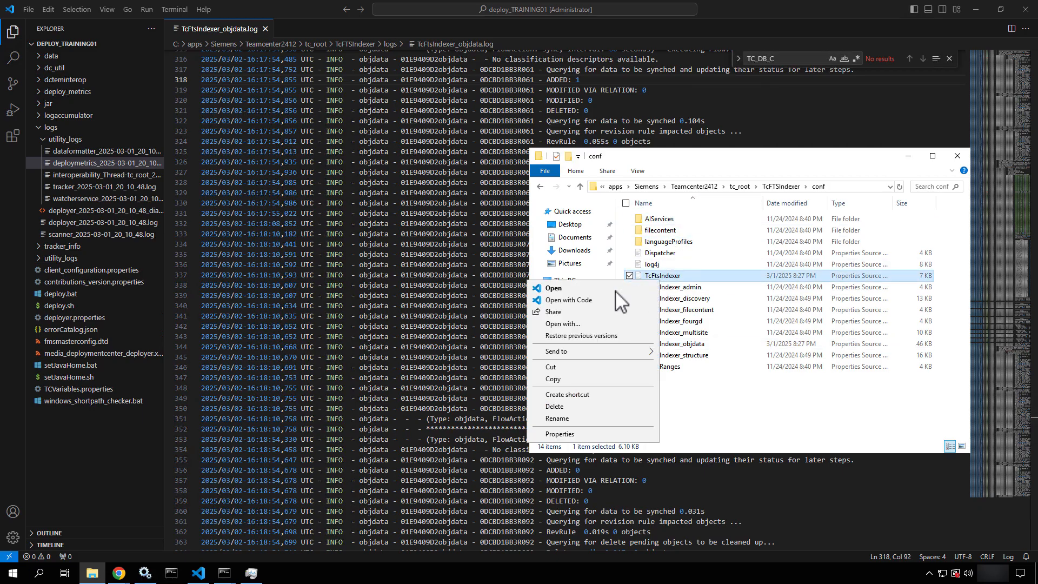
left_click(586, 300)
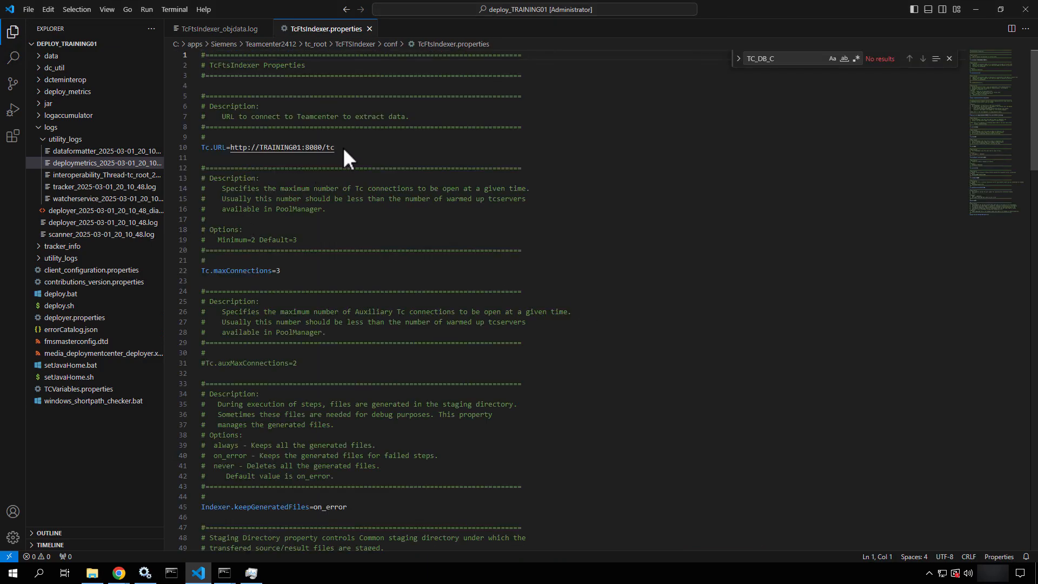
left_click_drag(343, 148, 219, 144)
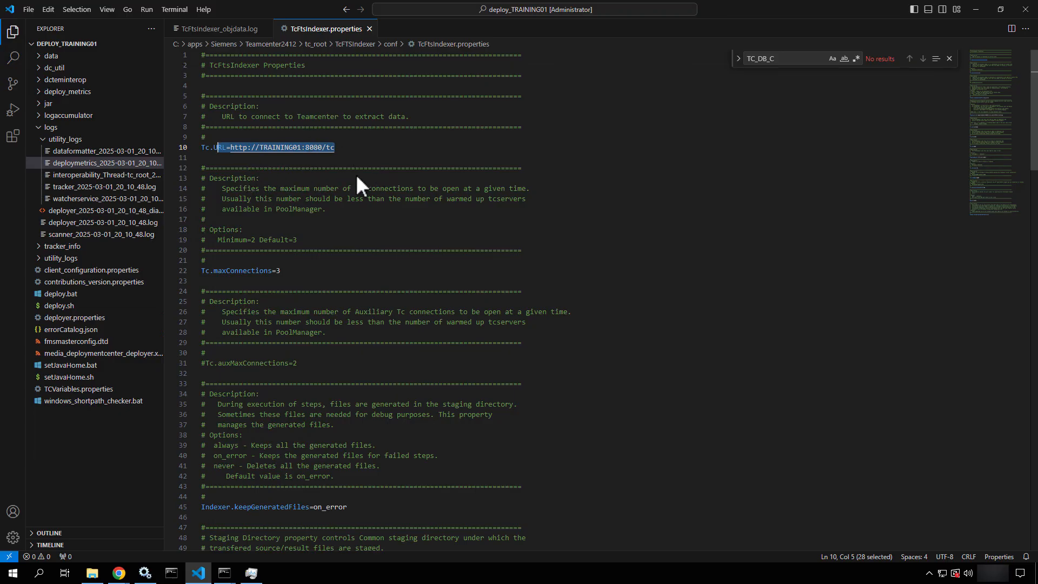
left_click(975, 13)
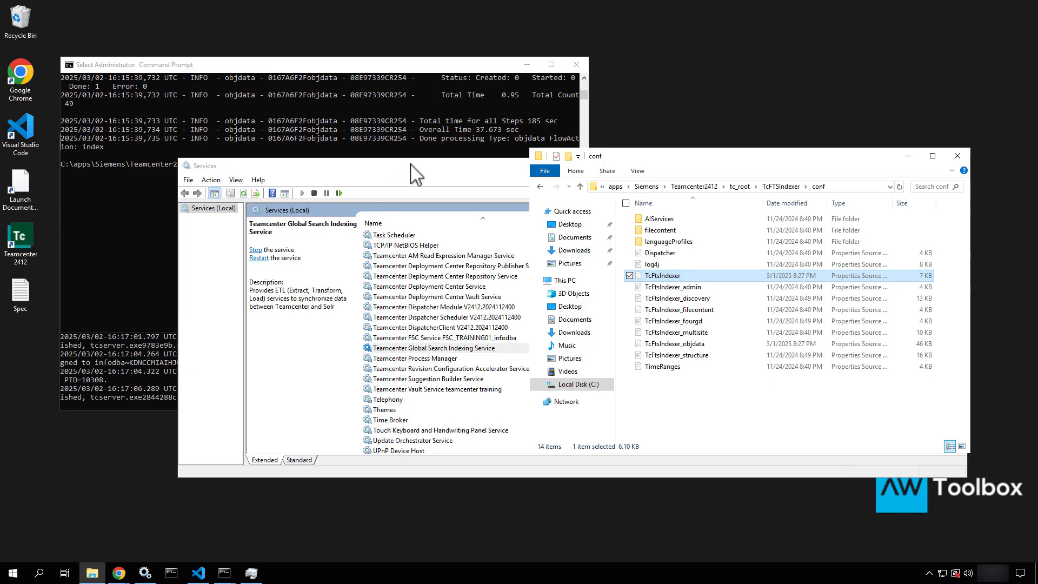
Move the Services window aside, then browse File Explorer from apps into media\Siemens\TestData
left_click_drag(409, 163, 313, 157)
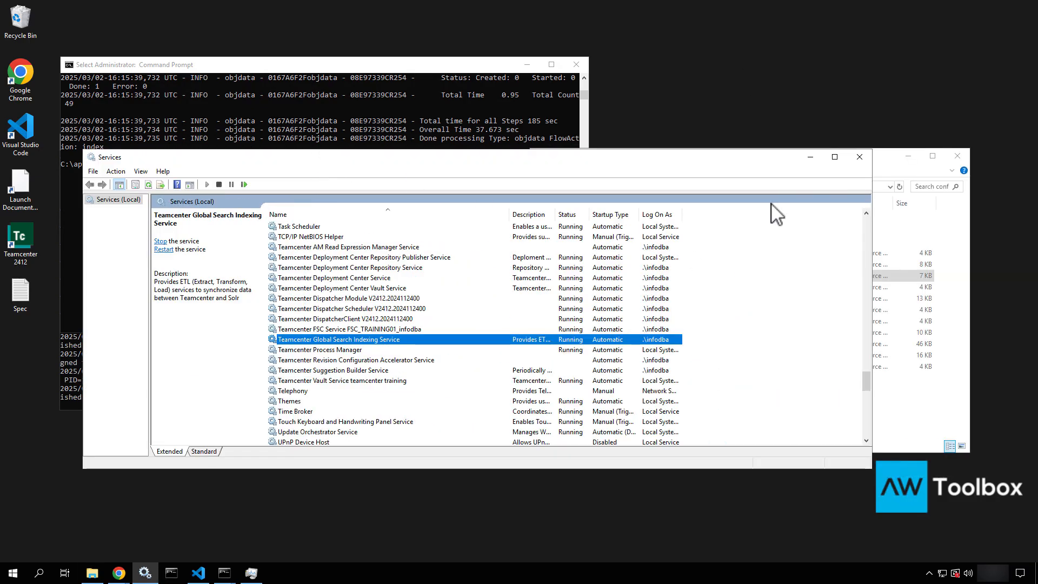
left_click(810, 157)
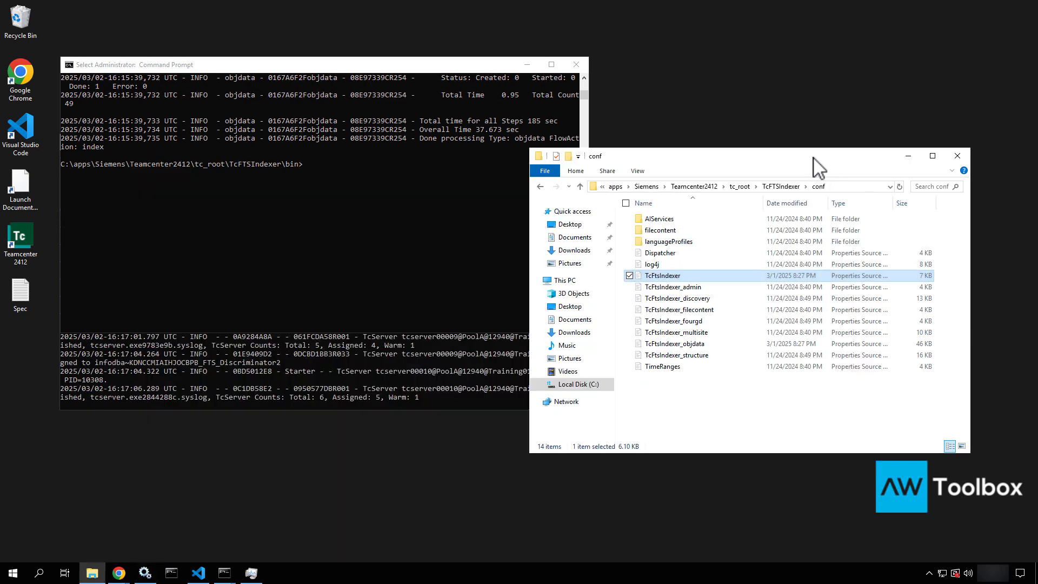
left_click(647, 187)
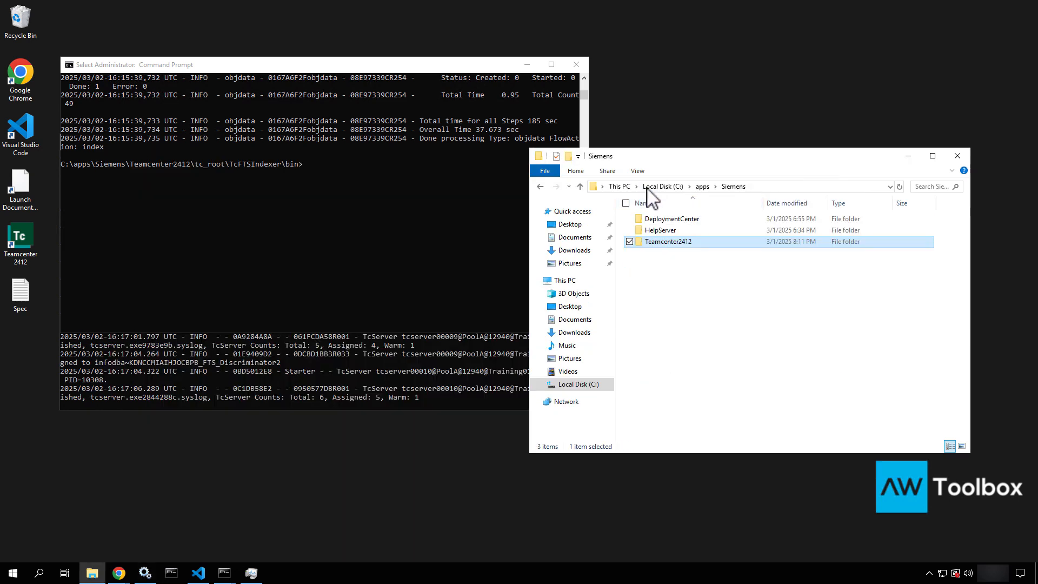
left_click(702, 187)
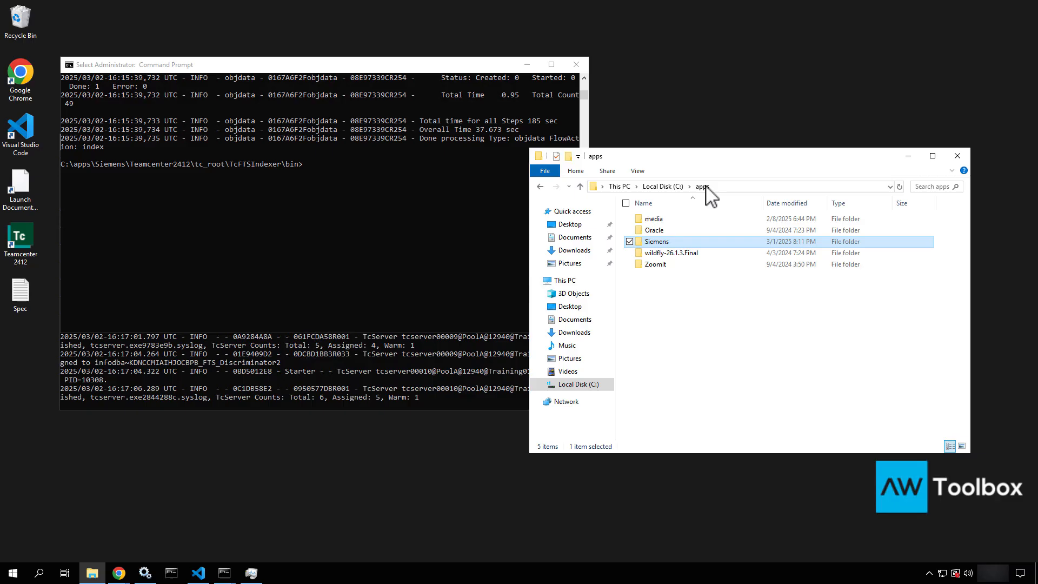
left_click(657, 221)
double_click(658, 221)
double_click(658, 221)
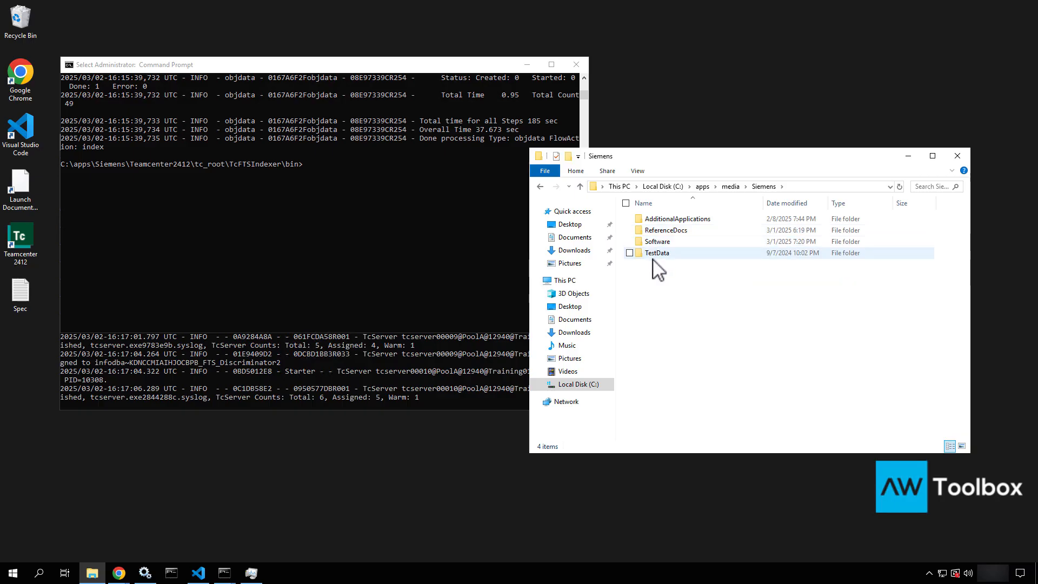
double_click(654, 253)
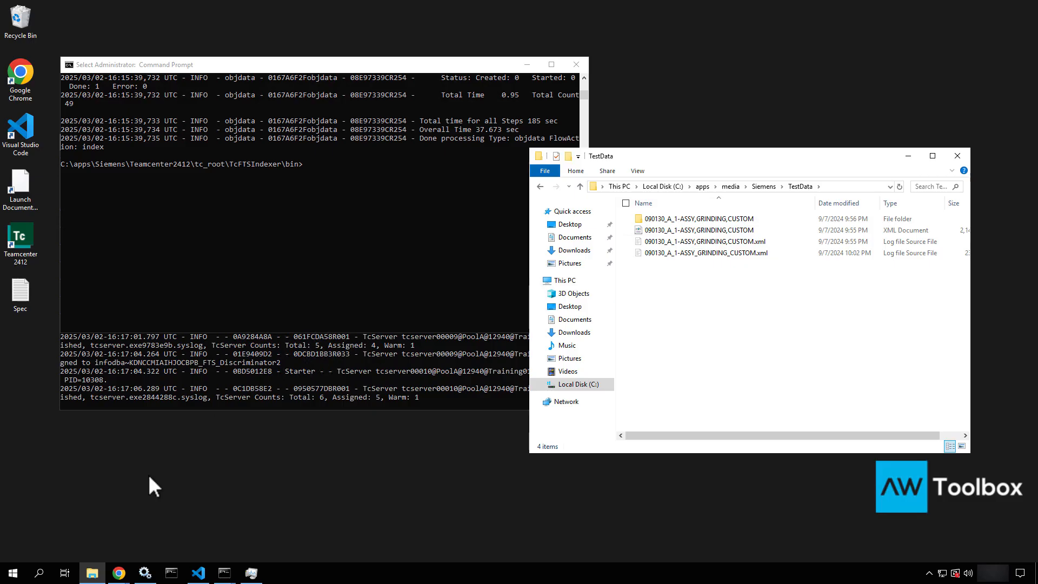
Return to Teamcenter Active Workspace, deselect Test Training Item 01, and open the Newstuff folder
mouse_move(119, 573)
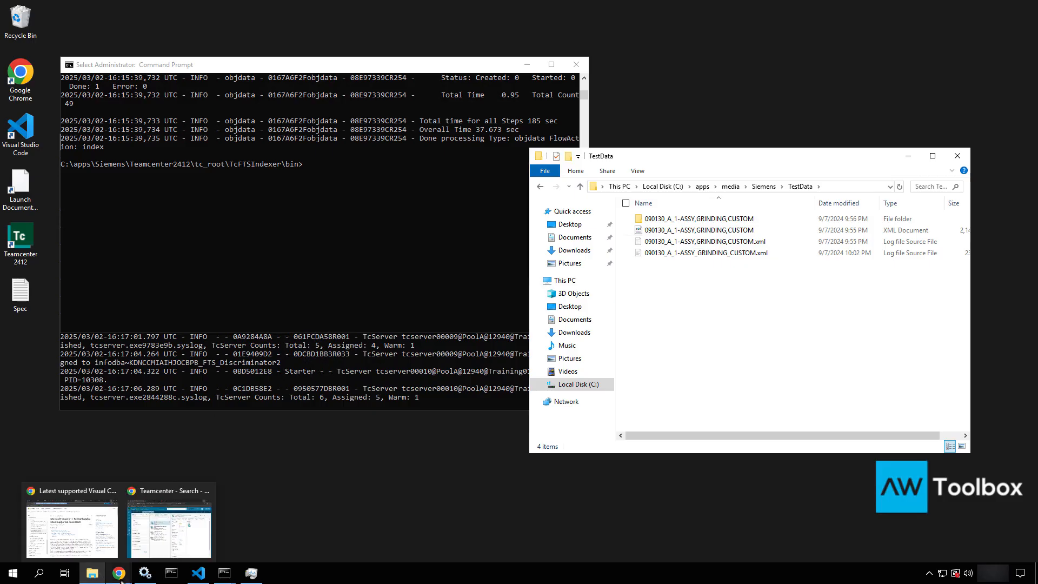
left_click(164, 528)
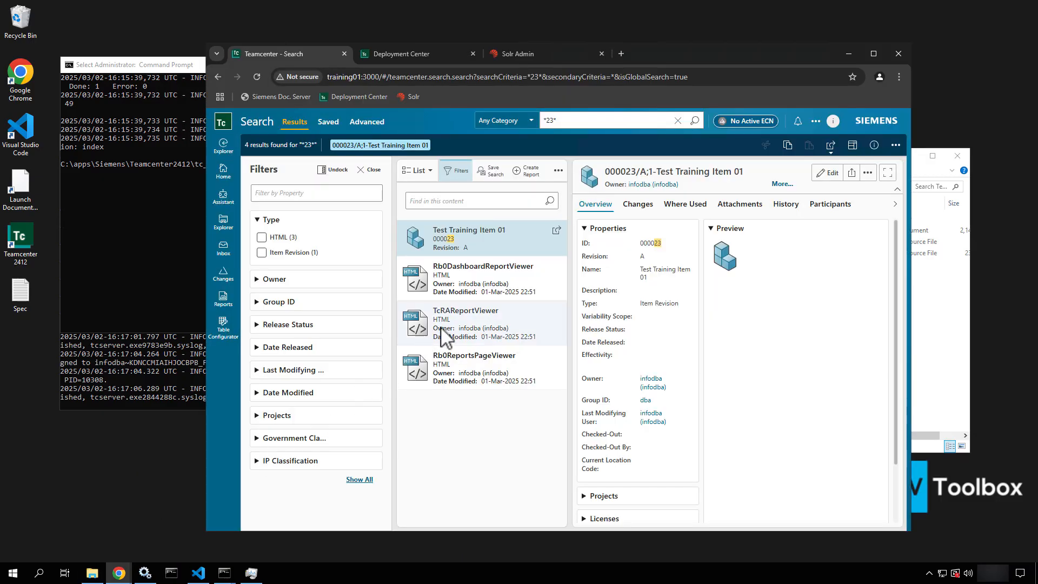
left_click(495, 238)
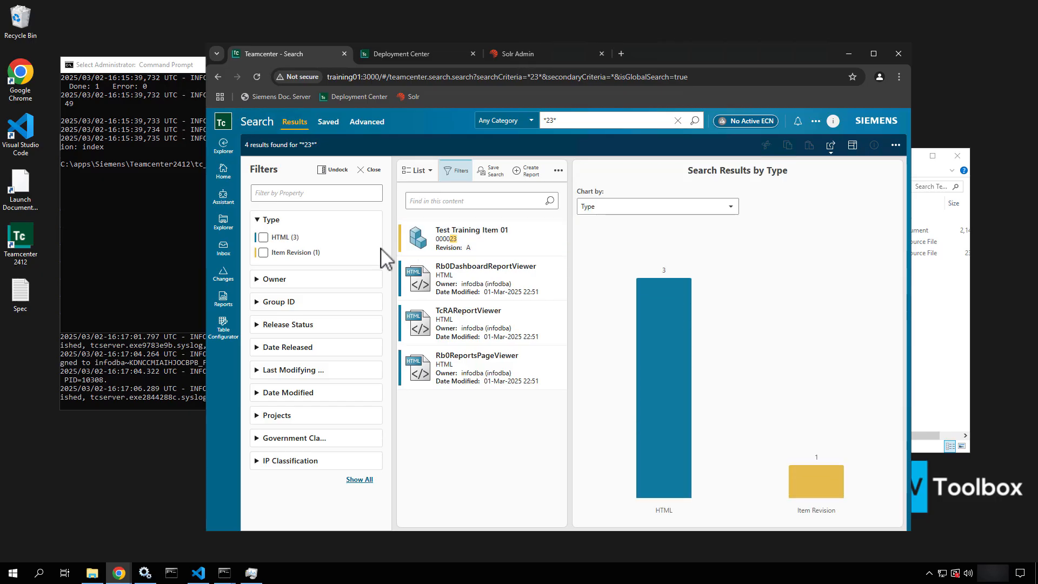
left_click(224, 221)
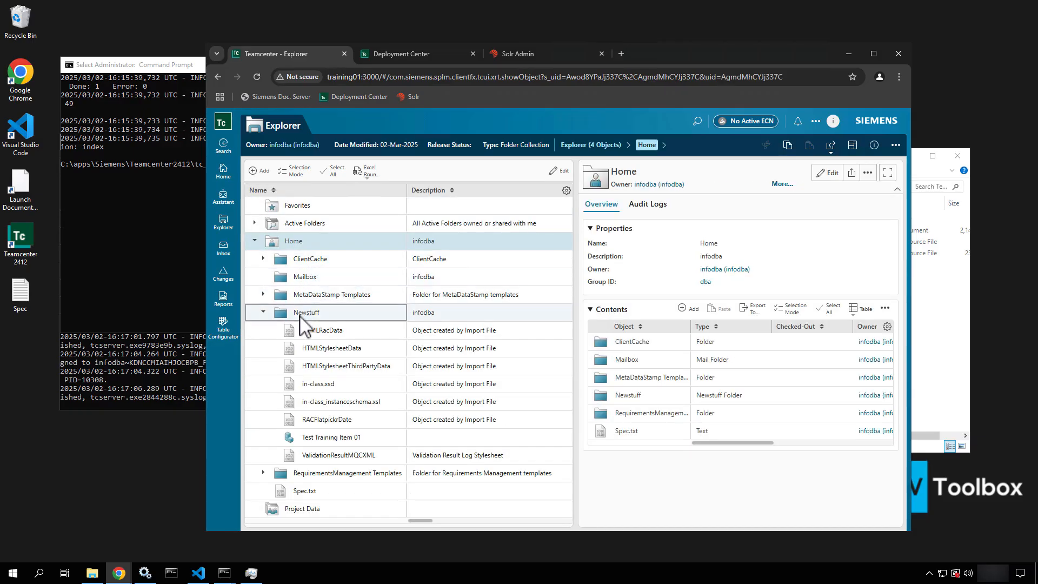
left_click(301, 317)
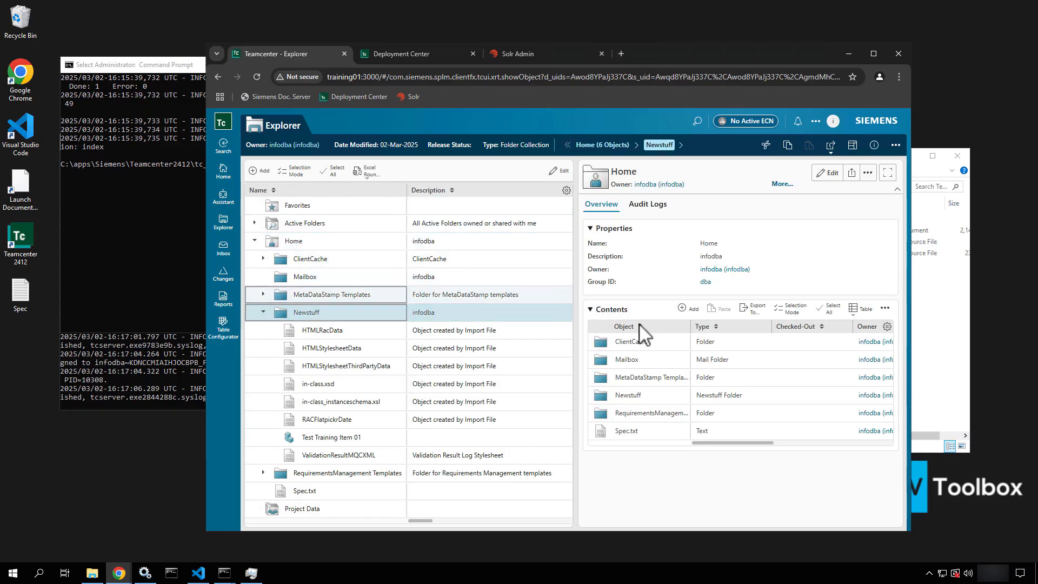
Browse the folder's overflow menu (New, Edit, Manage, Share, View) through to Import/Export
left_click(899, 146)
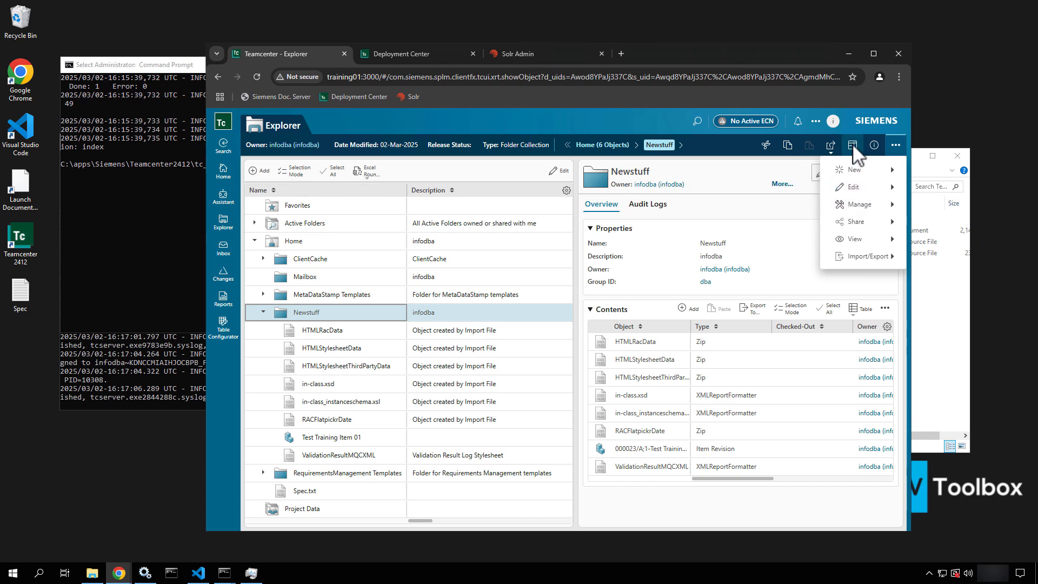
left_click(855, 175)
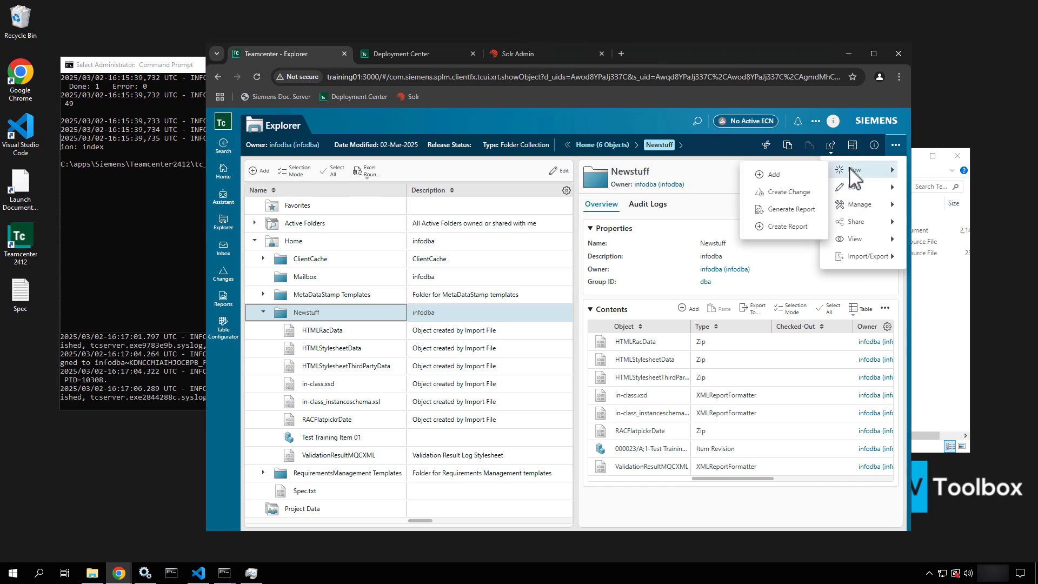
left_click(855, 189)
left_click(854, 192)
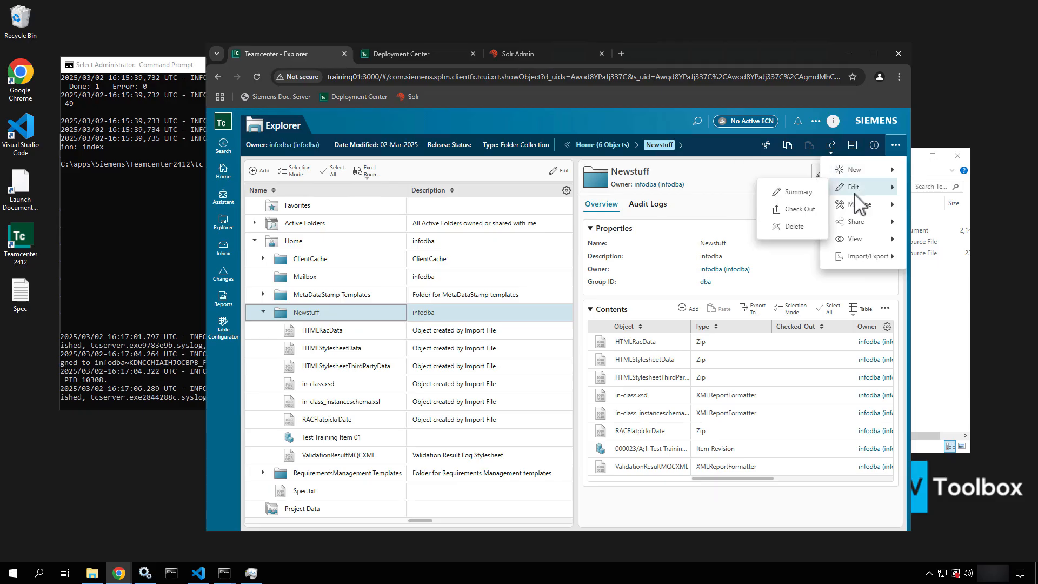
left_click(851, 206)
left_click(855, 211)
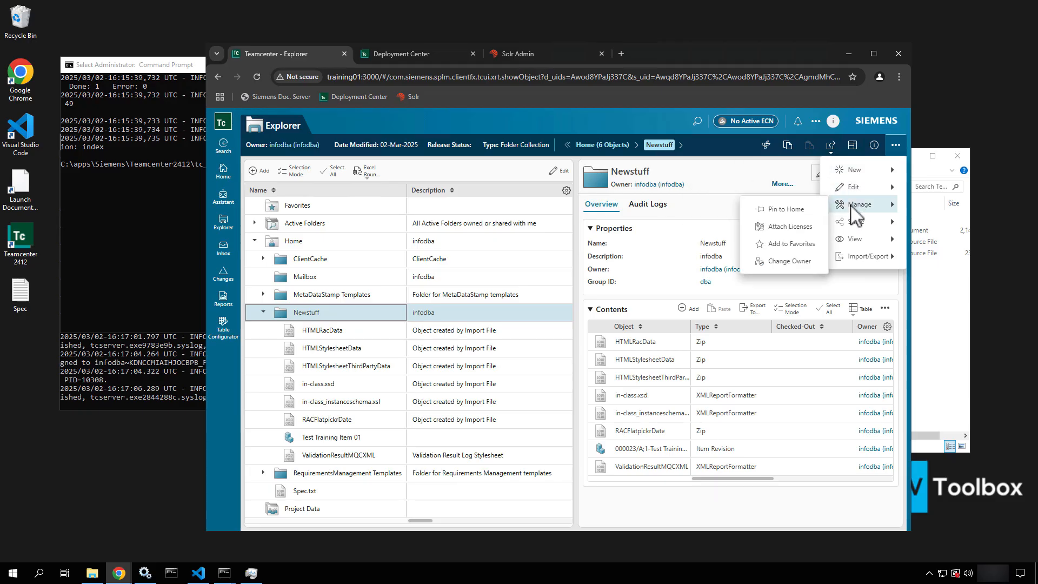
left_click(856, 222)
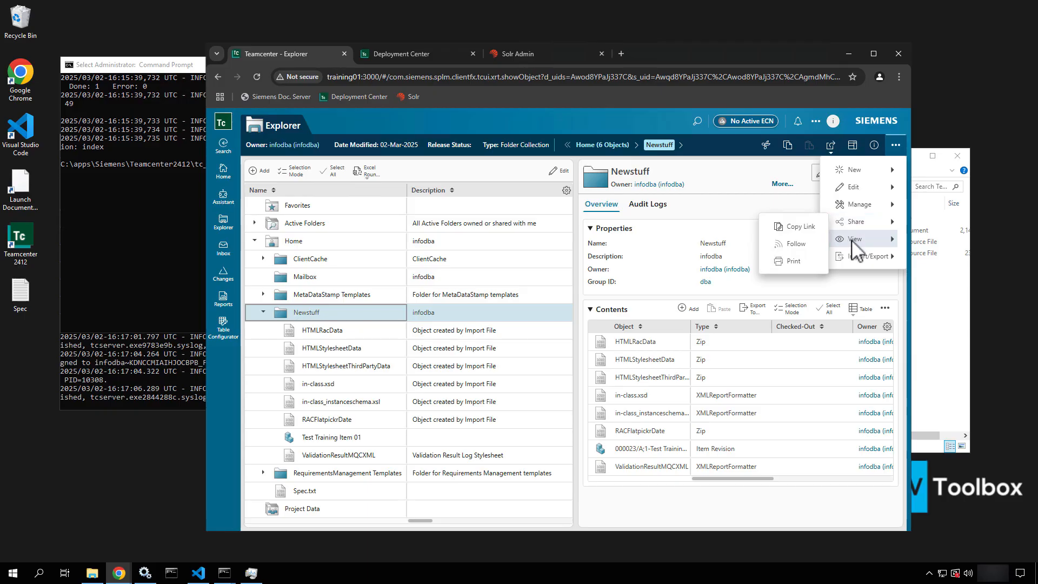
left_click(852, 241)
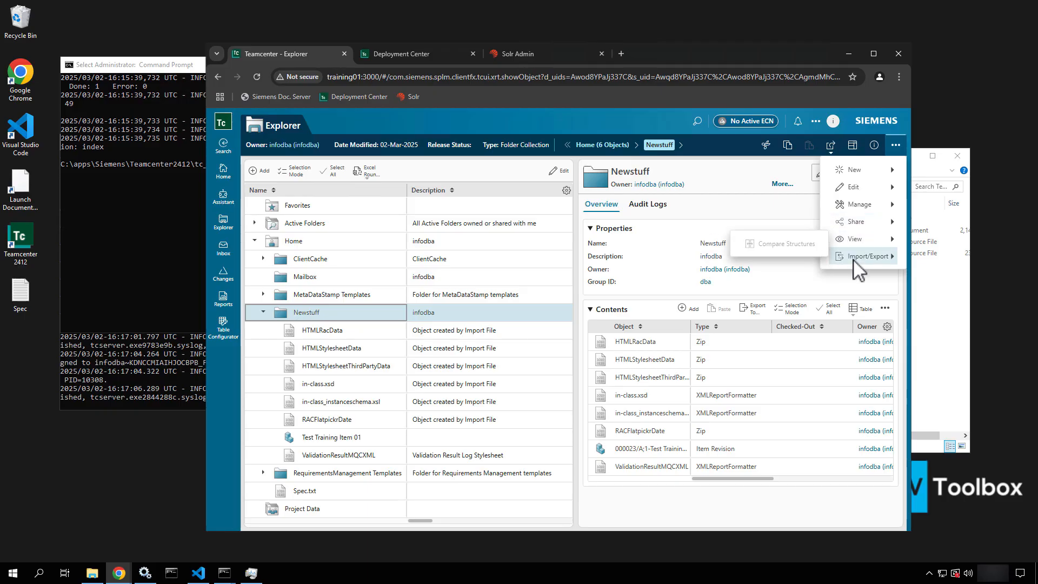
left_click(854, 257)
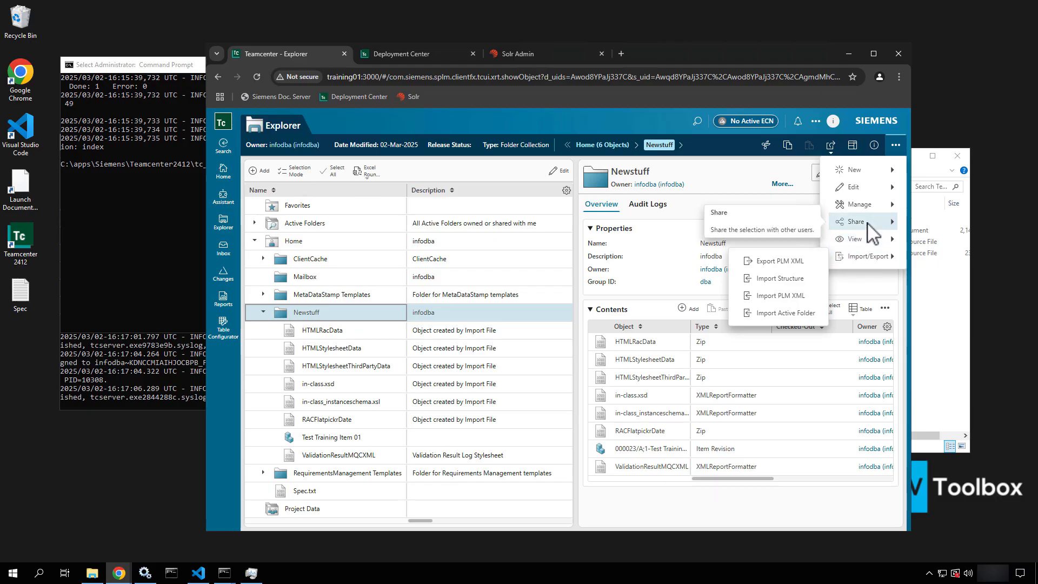
Start Import PLM XML and browse TestData for the 090130_A_1-ASSY,GRINDING,CUSTOM assembly XML
left_click(794, 300)
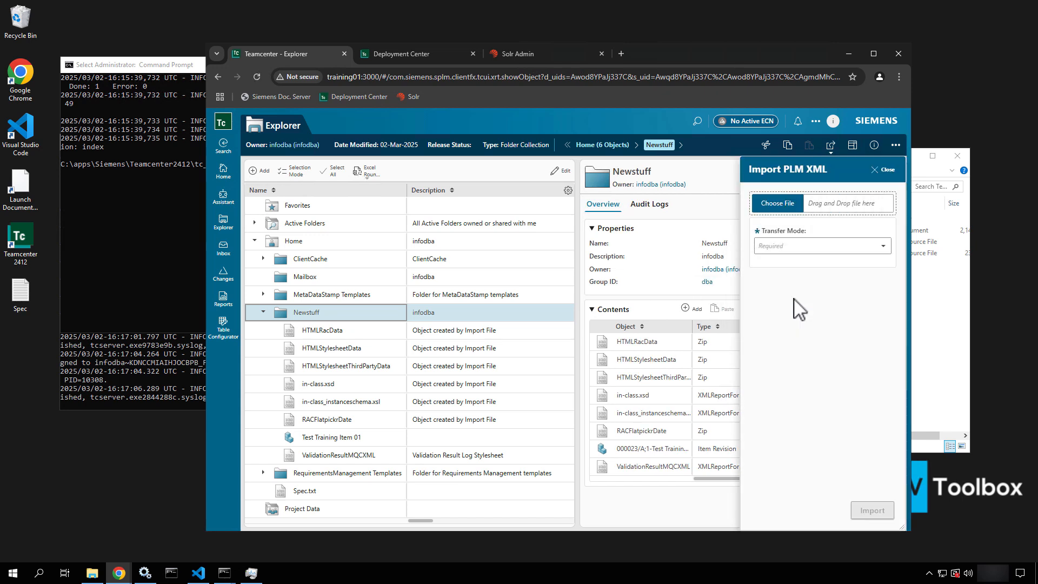
left_click(780, 207)
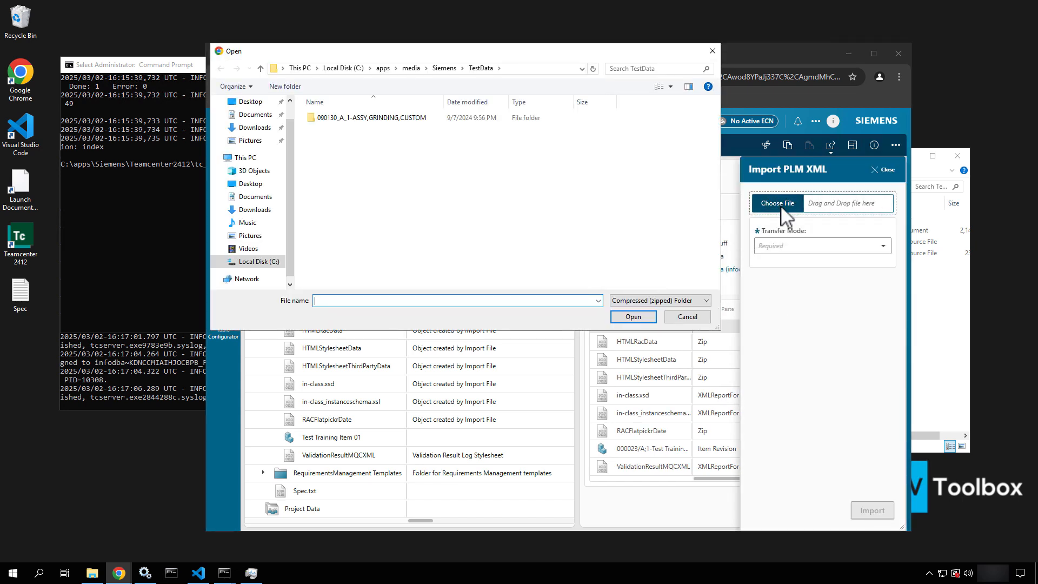
double_click(399, 121)
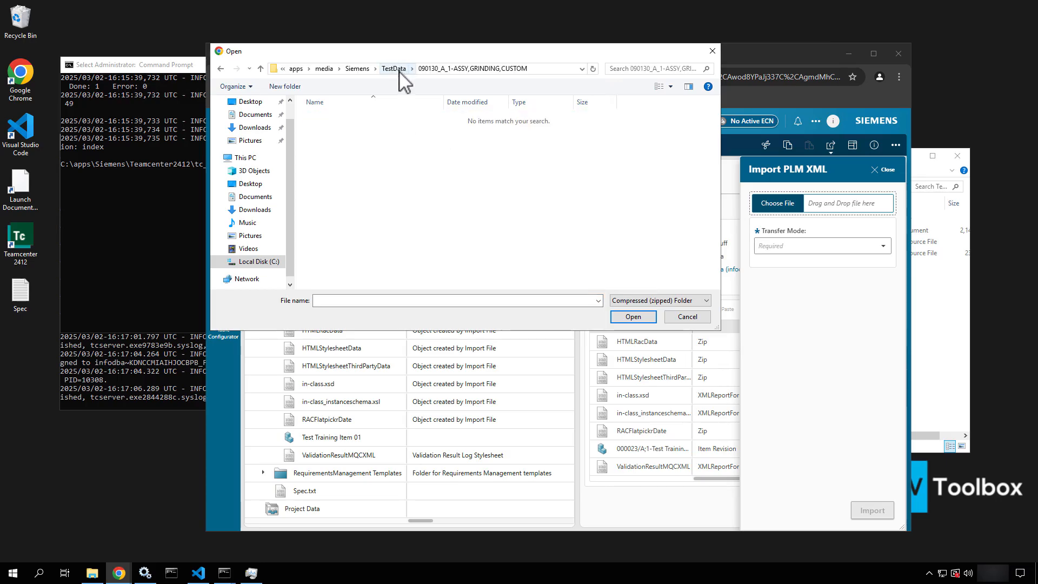
left_click(925, 317)
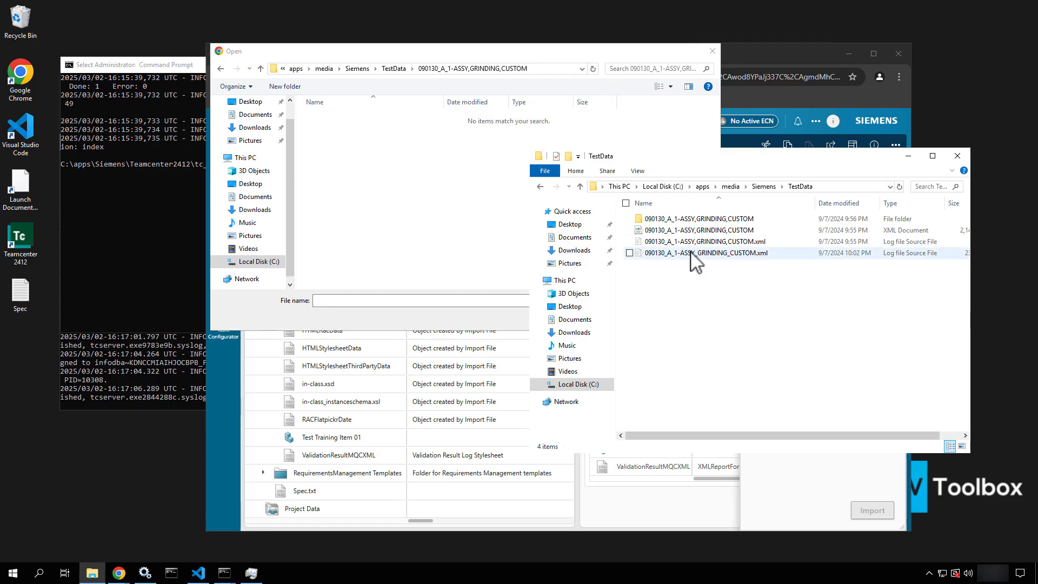
left_click(676, 233)
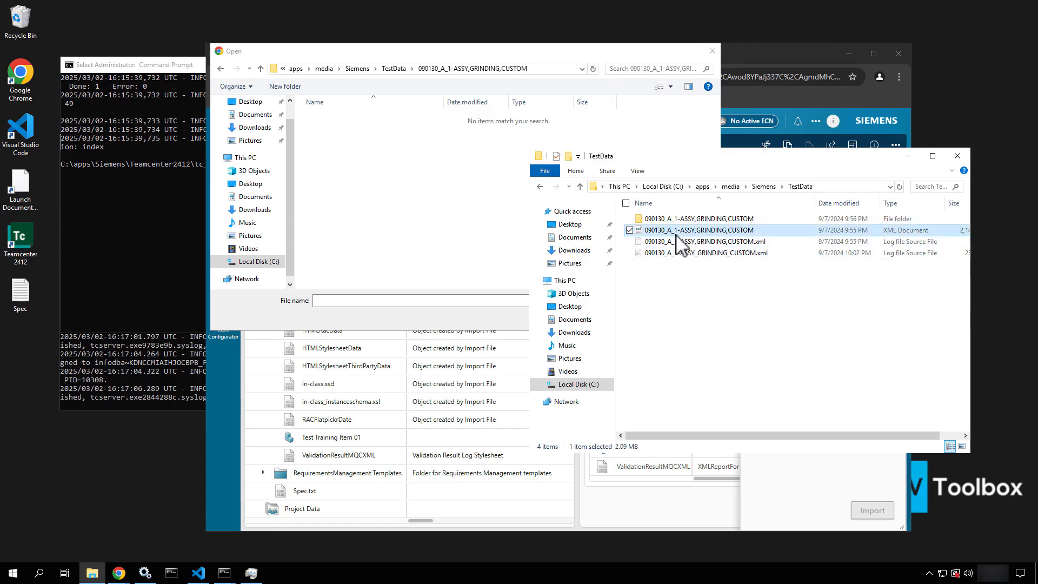
left_click(484, 236)
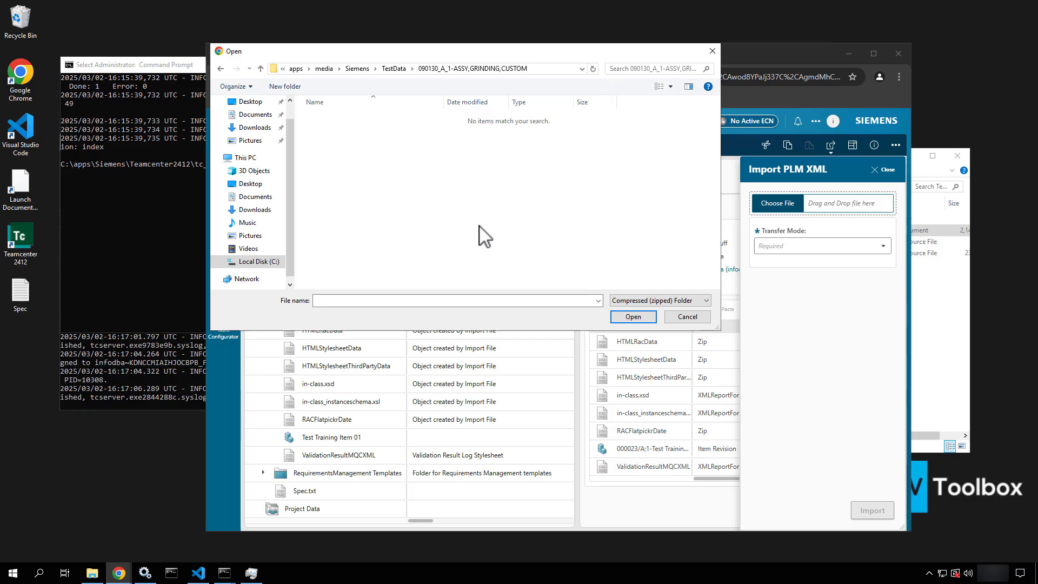
left_click(394, 70)
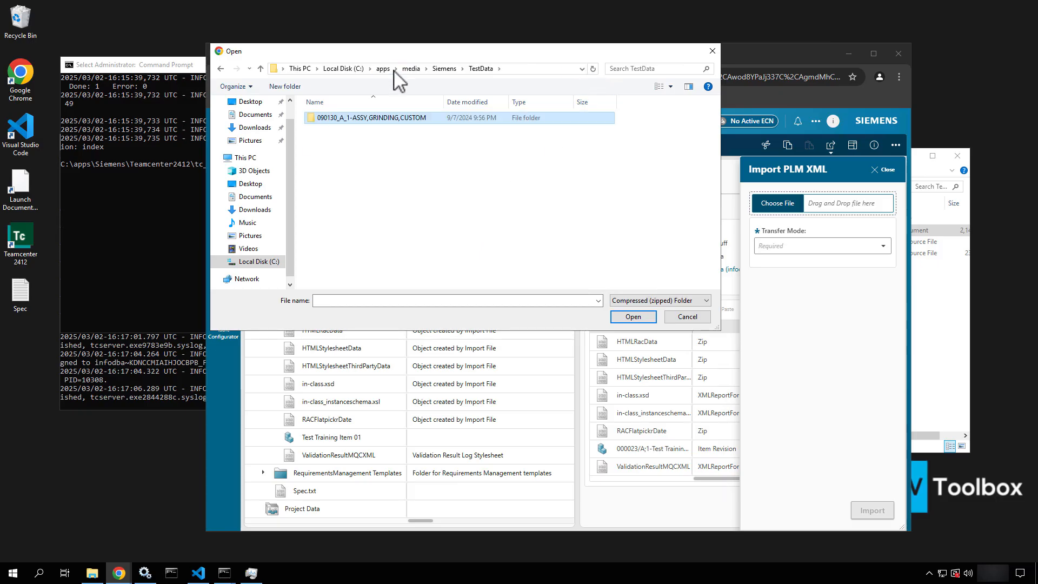
Attach the assembly XML via All Files, try Transfer Mode, then remove the file and close the import
left_click(660, 298)
left_click(640, 318)
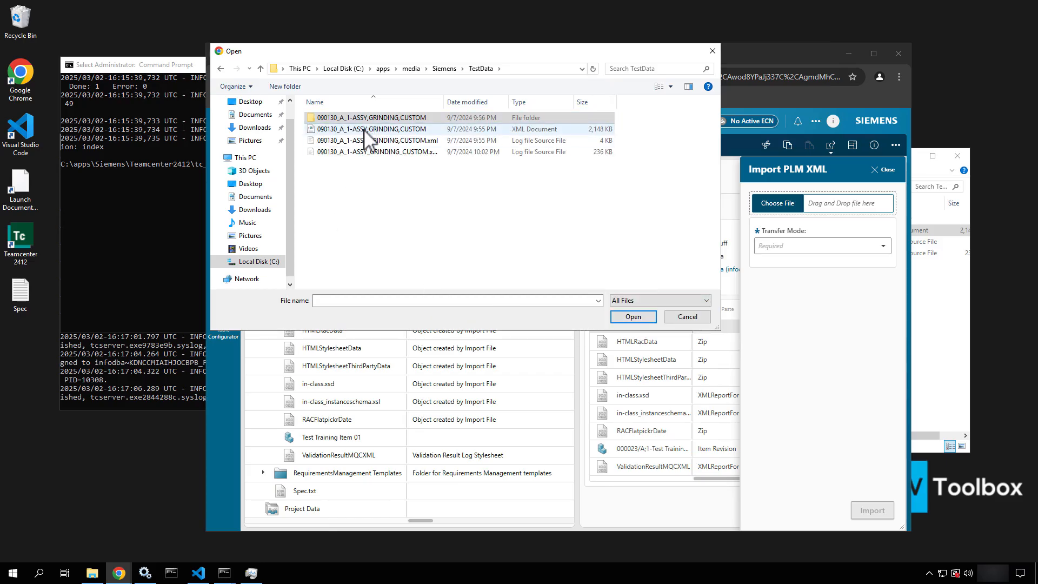
left_click(364, 129)
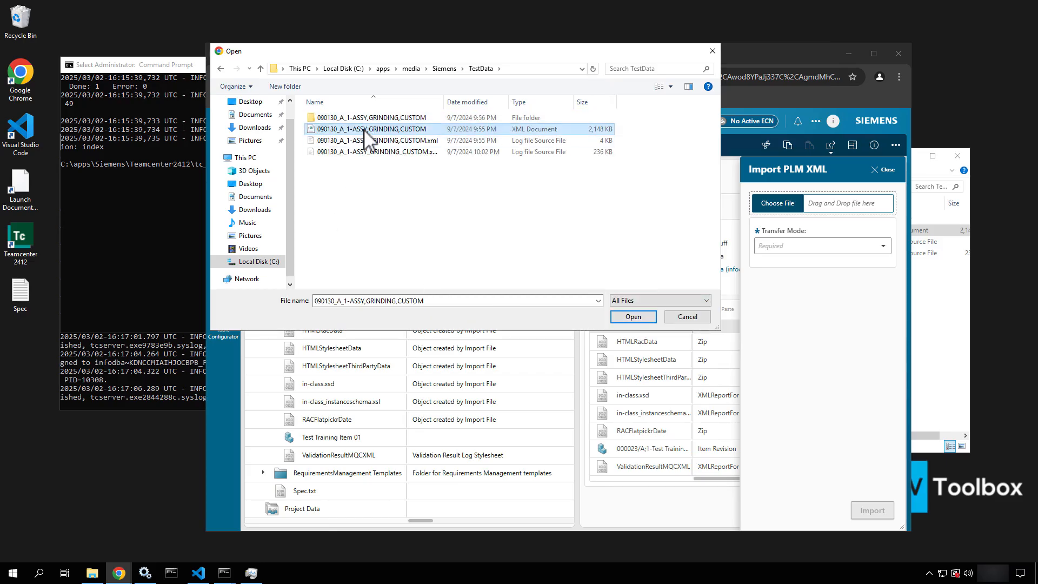
left_click(627, 319)
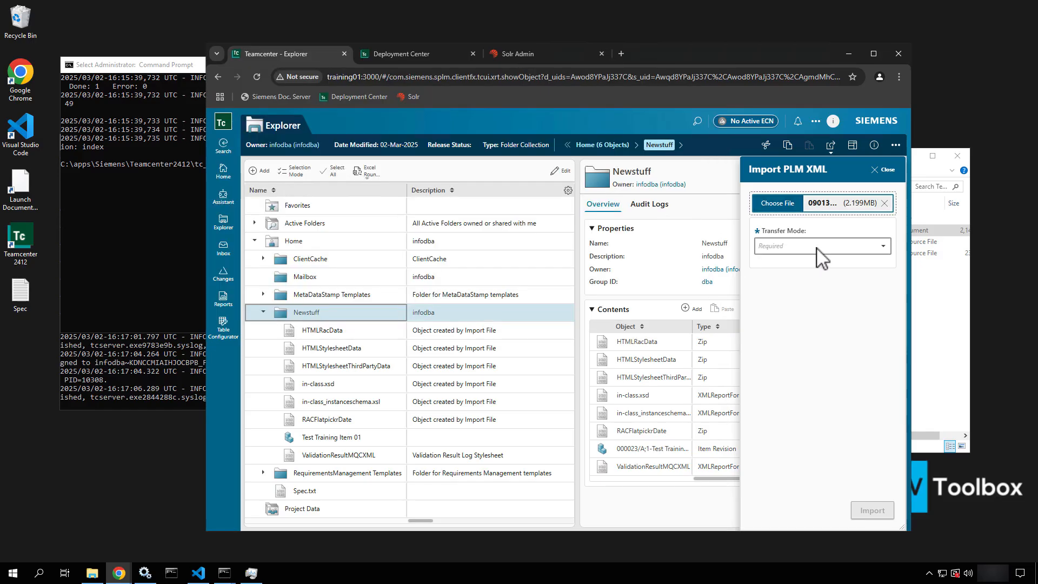
left_click(816, 248)
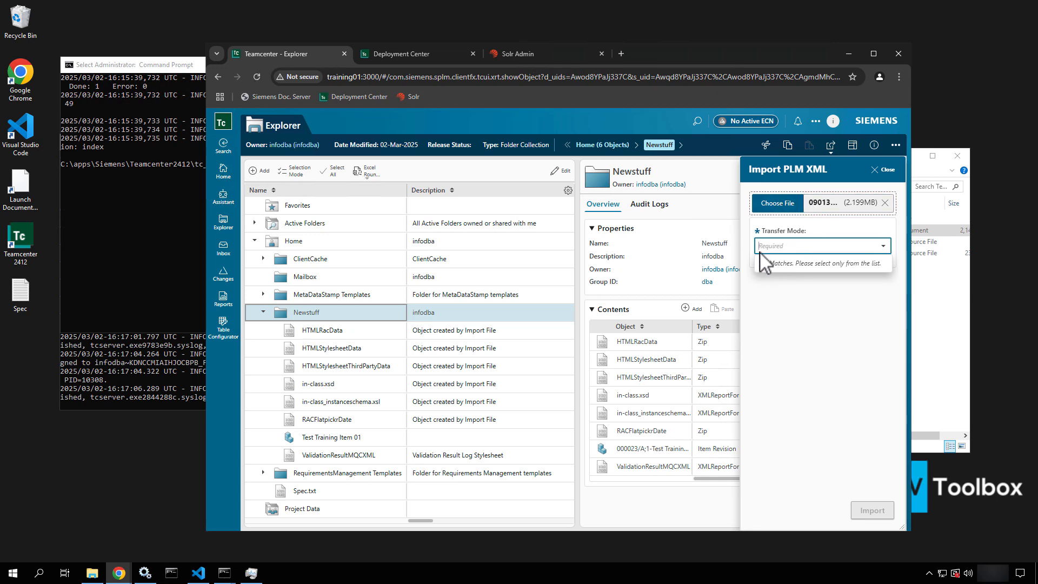
left_click(885, 203)
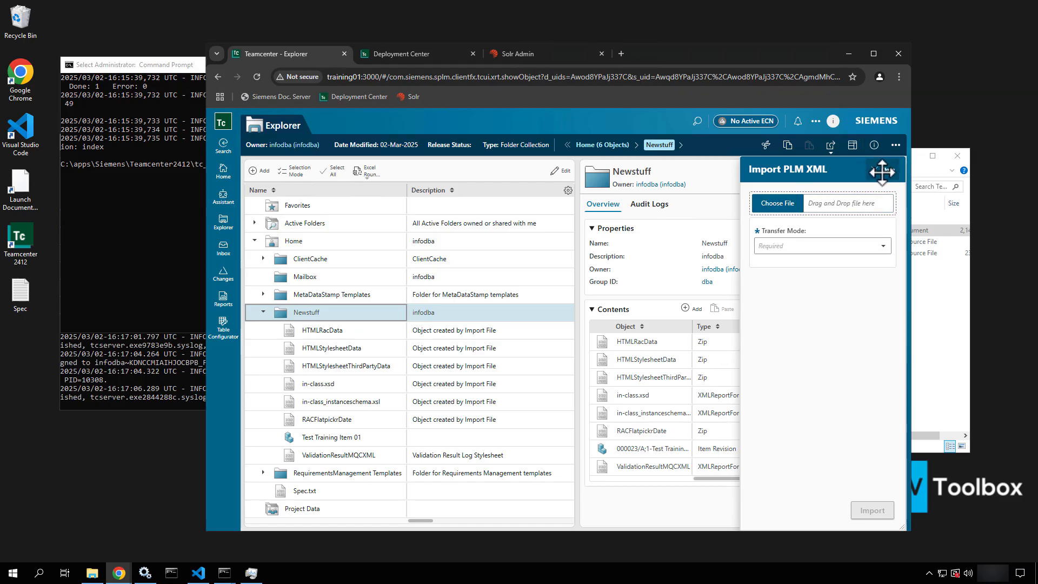
left_click(886, 171)
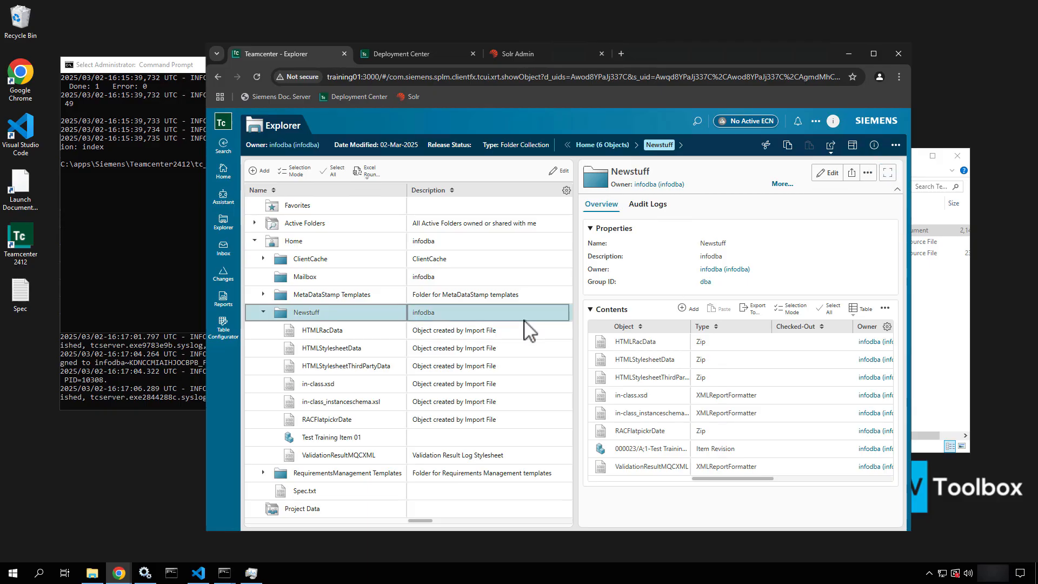
Launch the Teamcenter 2412 rich client and log in with the administrator password
double_click(30, 234)
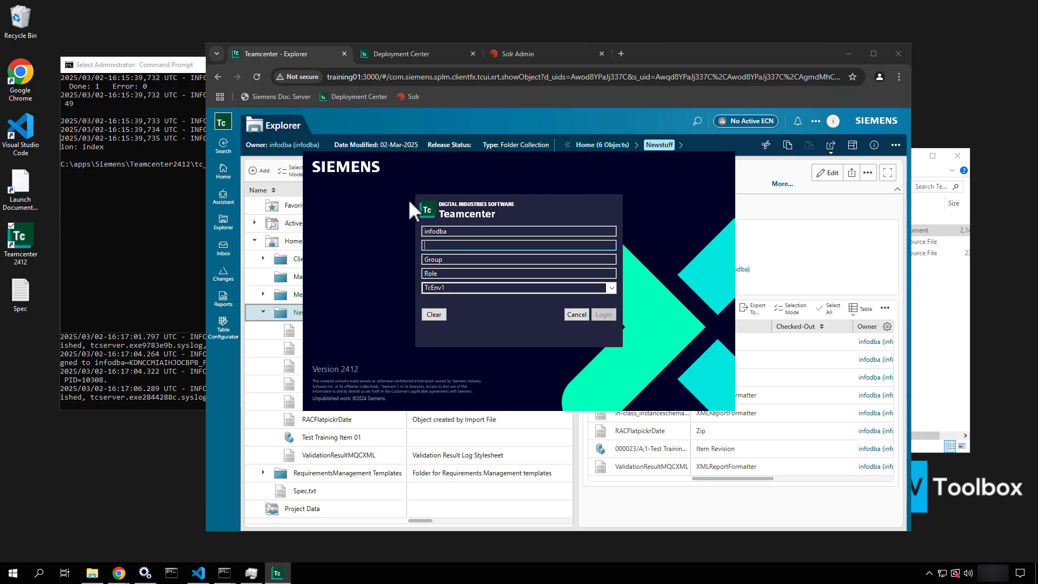
type("infodba")
key("Return")
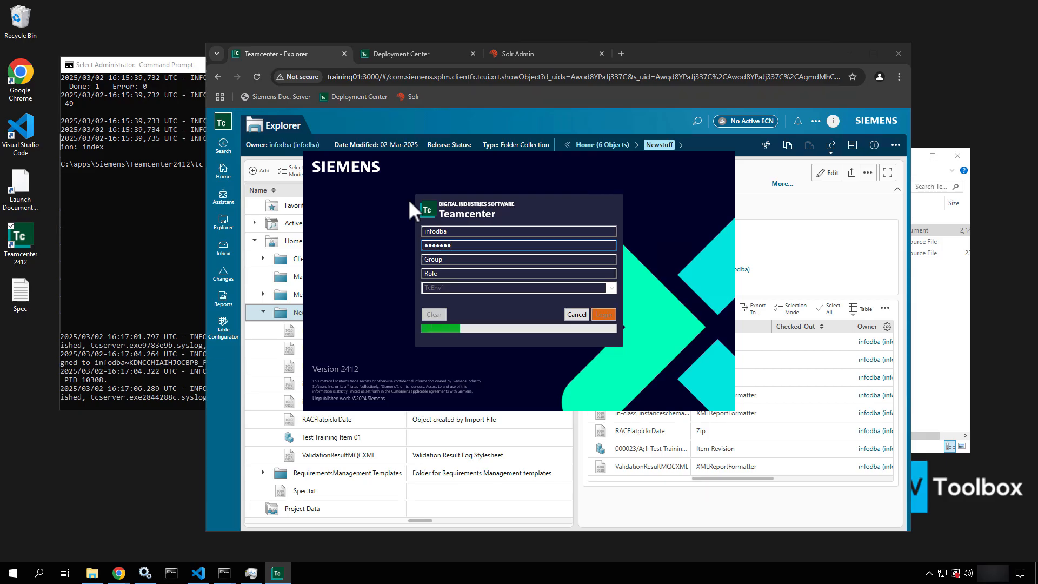
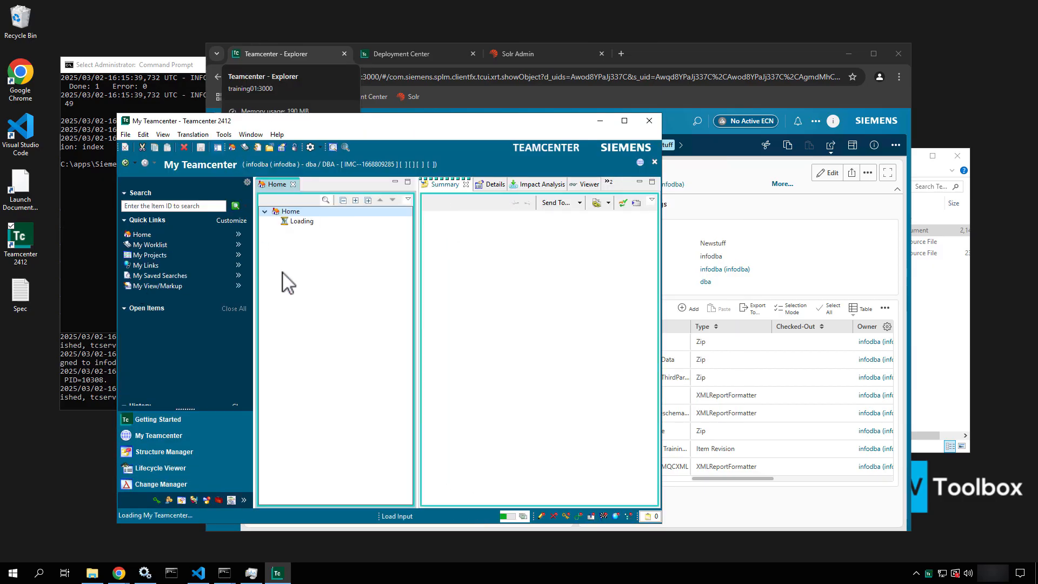
Select the Newstuff folder and start Tools > Import > From PLMXML
left_click(225, 135)
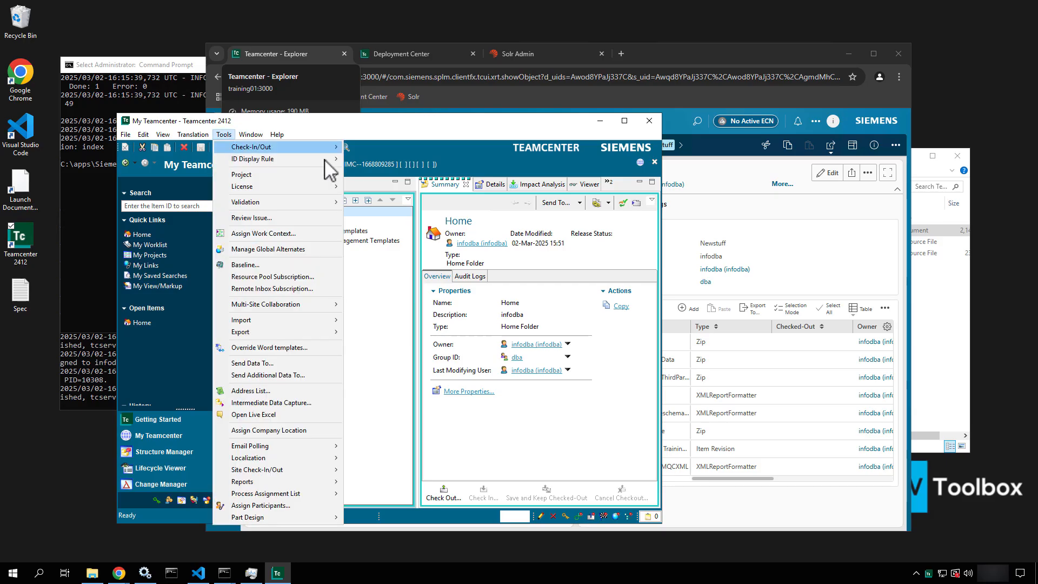
left_click(420, 151)
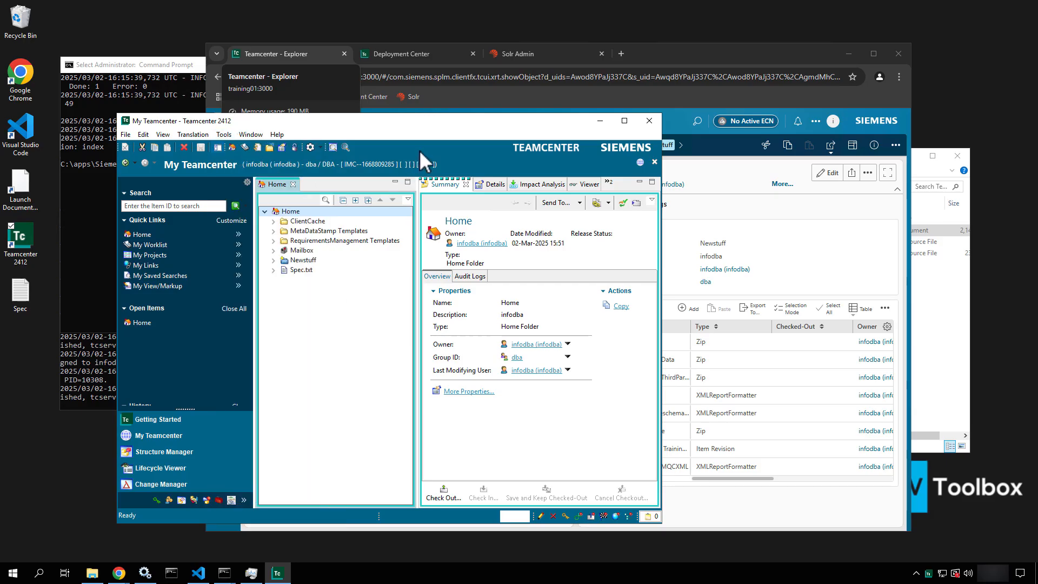
left_click(297, 260)
left_click(224, 135)
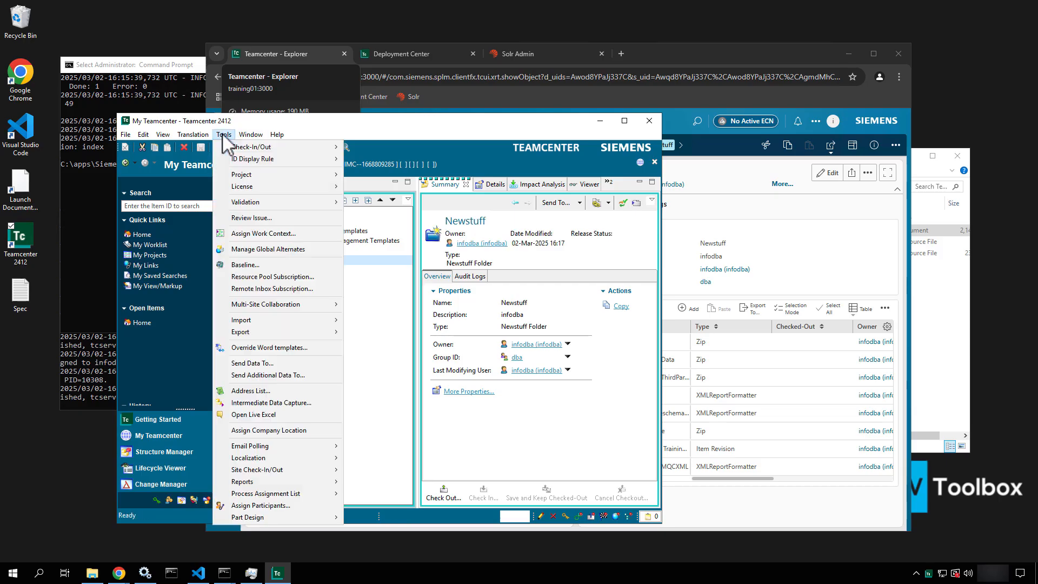
mouse_move(253, 149)
mouse_move(312, 320)
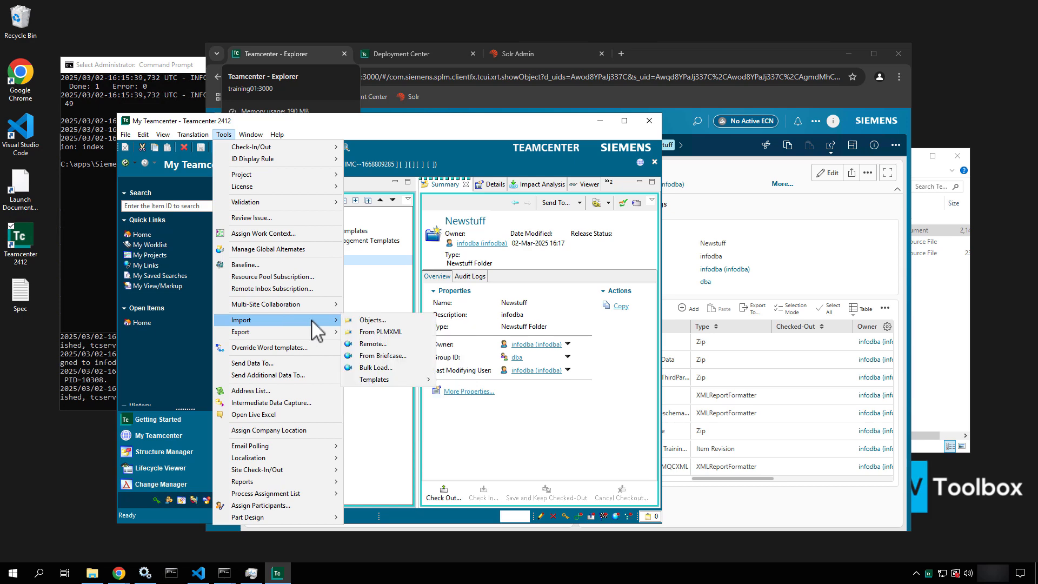
left_click(370, 332)
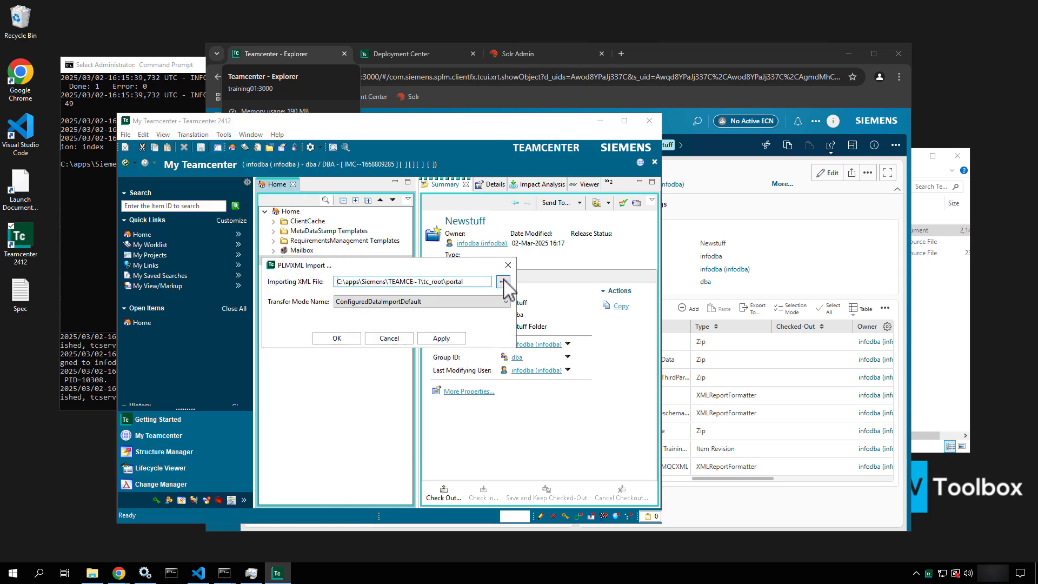
Import the 090130_A_1-ASSY,GRINDING,CUSTOM XML using ConfiguredDataImportDefault transfer mode
left_click(502, 282)
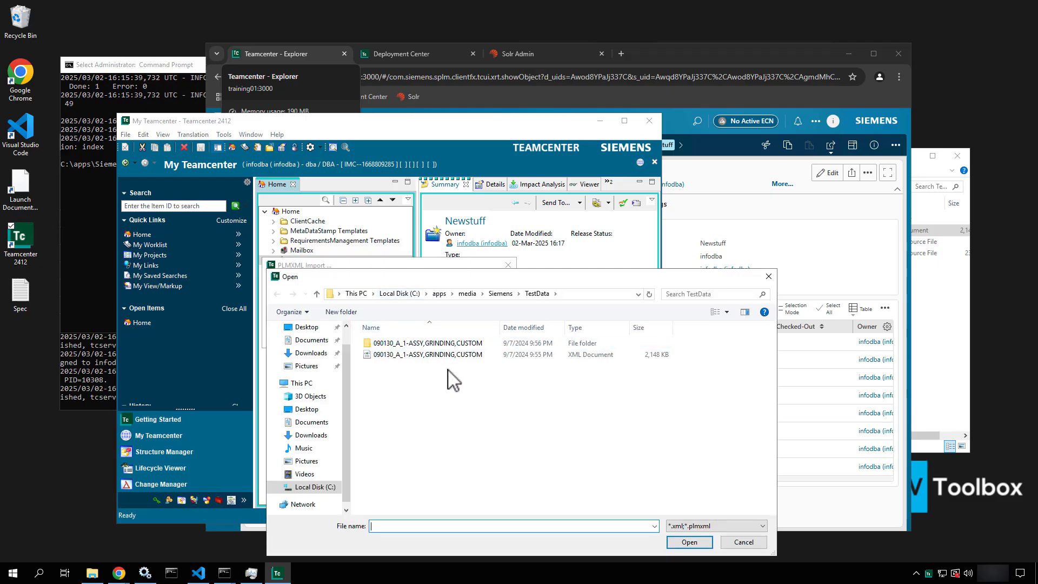
left_click(456, 355)
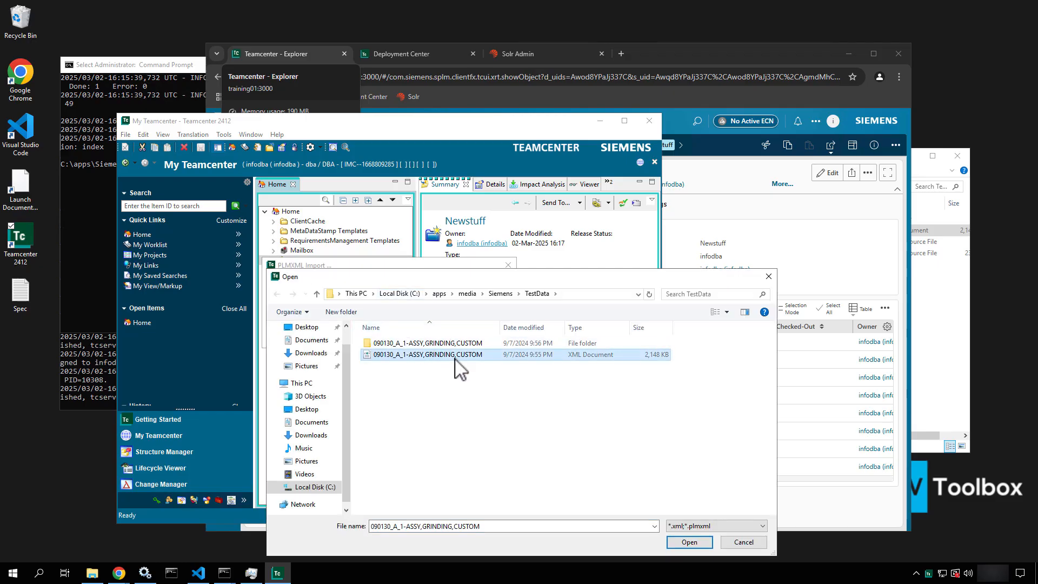
left_click(688, 542)
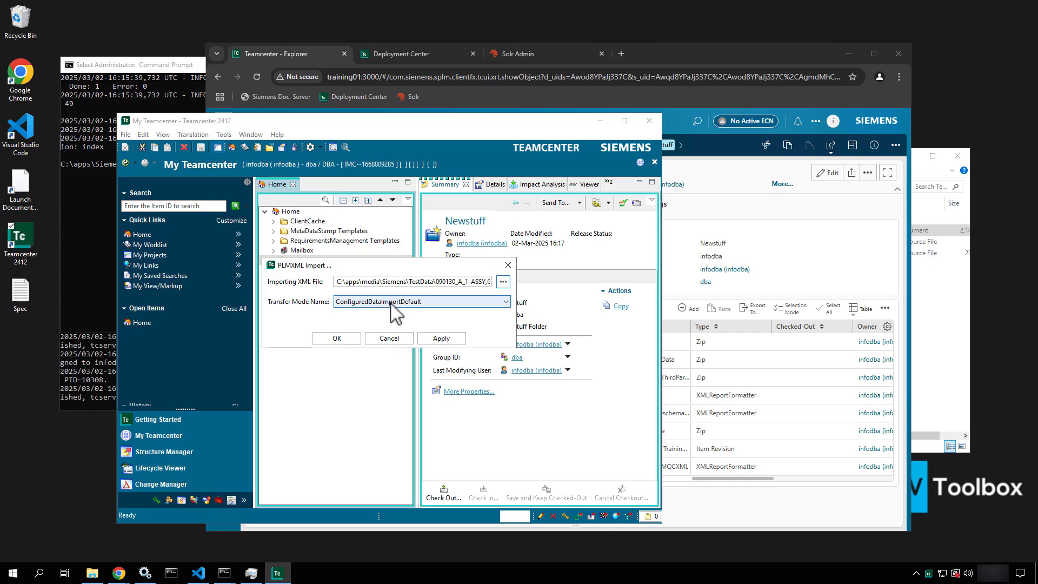
left_click(394, 302)
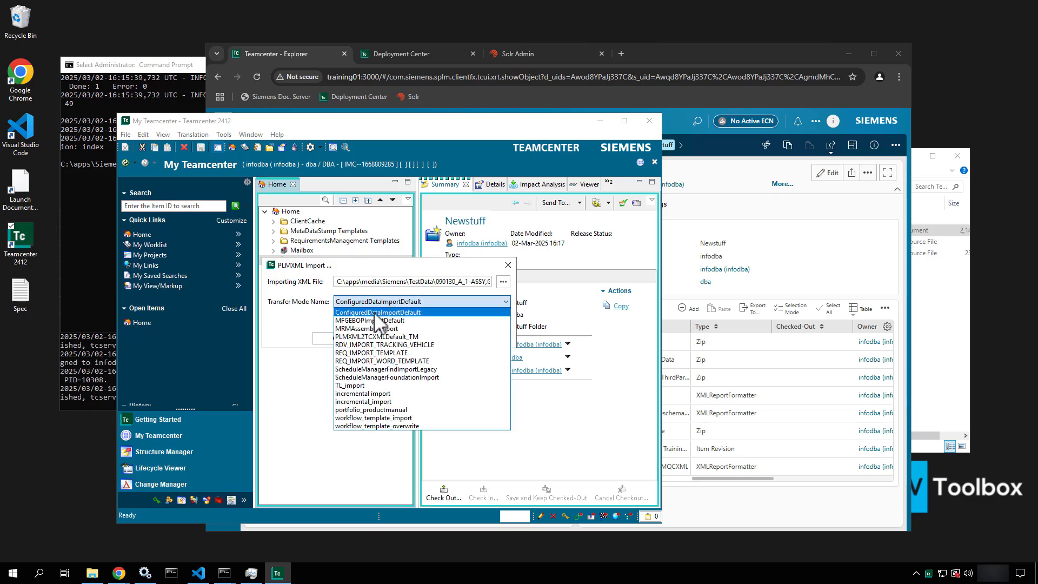
left_click(375, 313)
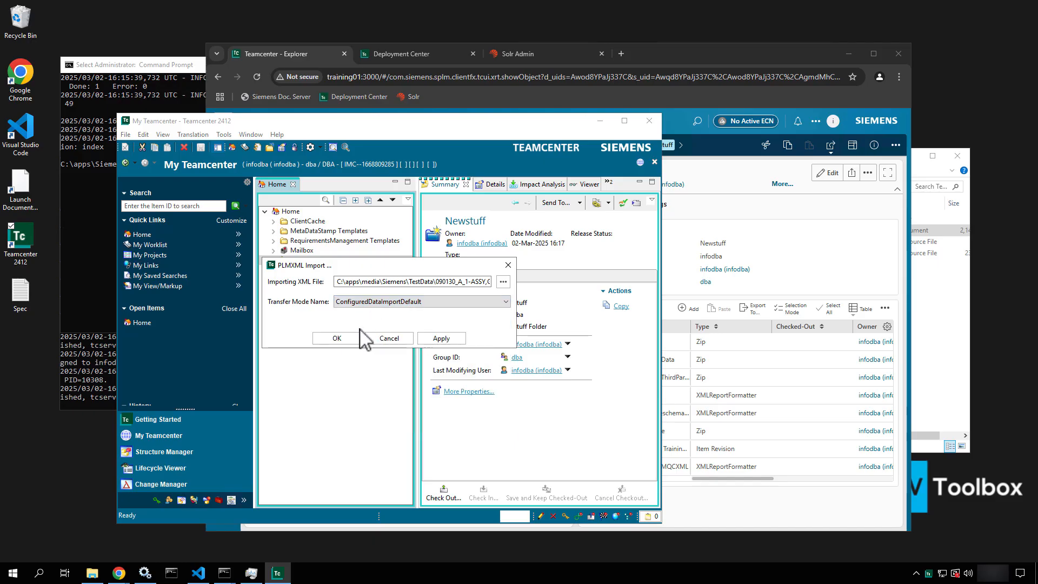
left_click(455, 342)
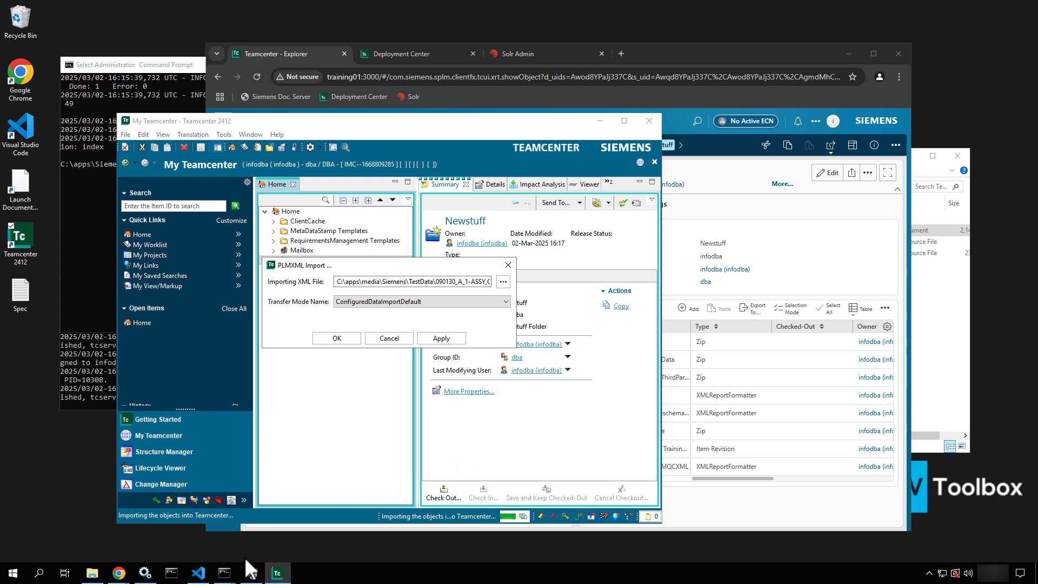
In File Explorer, navigate from apps into Siemens\Teamcenter2412\tc_root\TcFTSIndexer
left_click(91, 574)
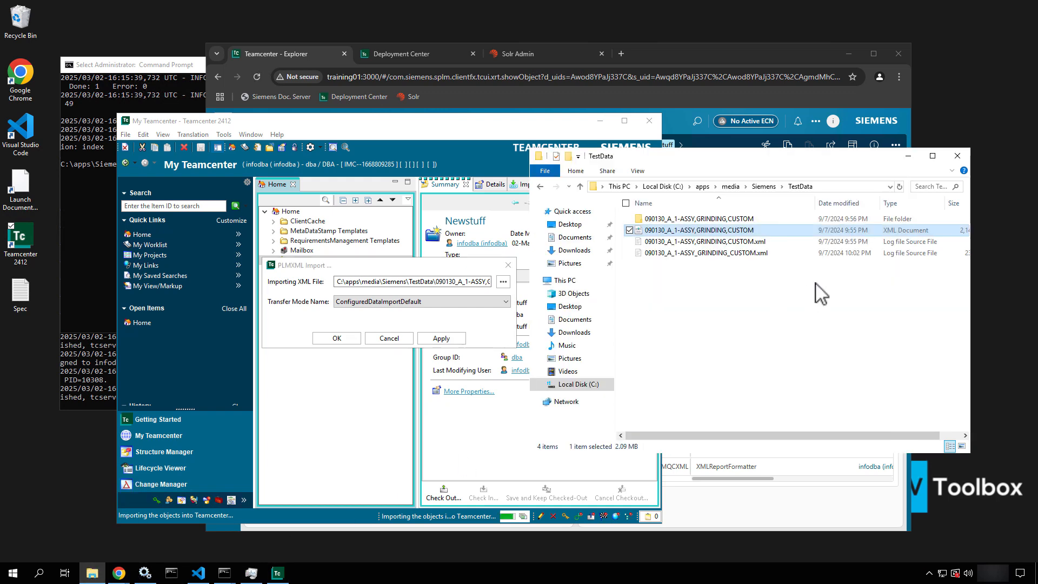
left_click(702, 187)
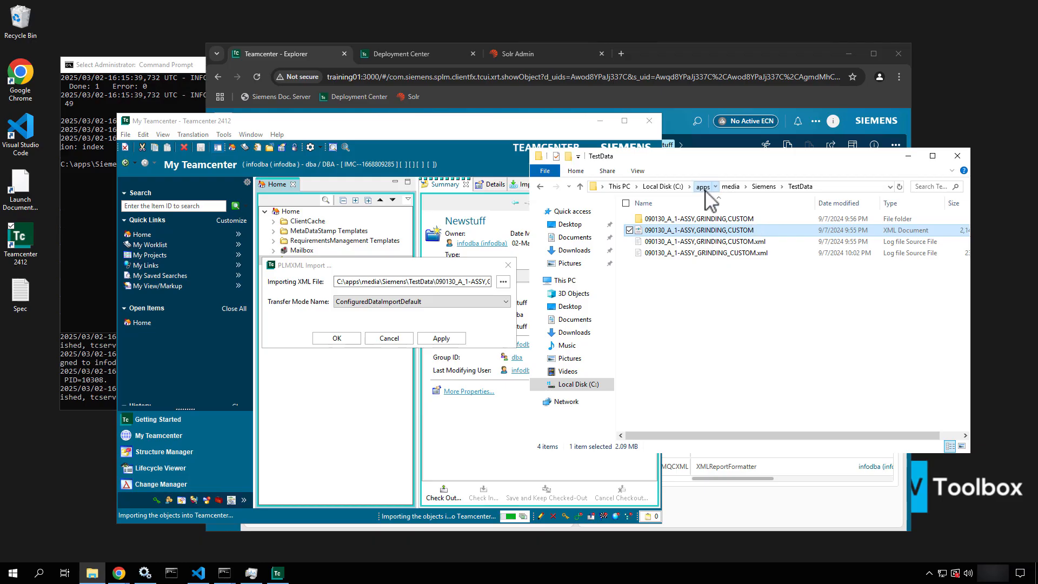
left_click(658, 243)
double_click(658, 246)
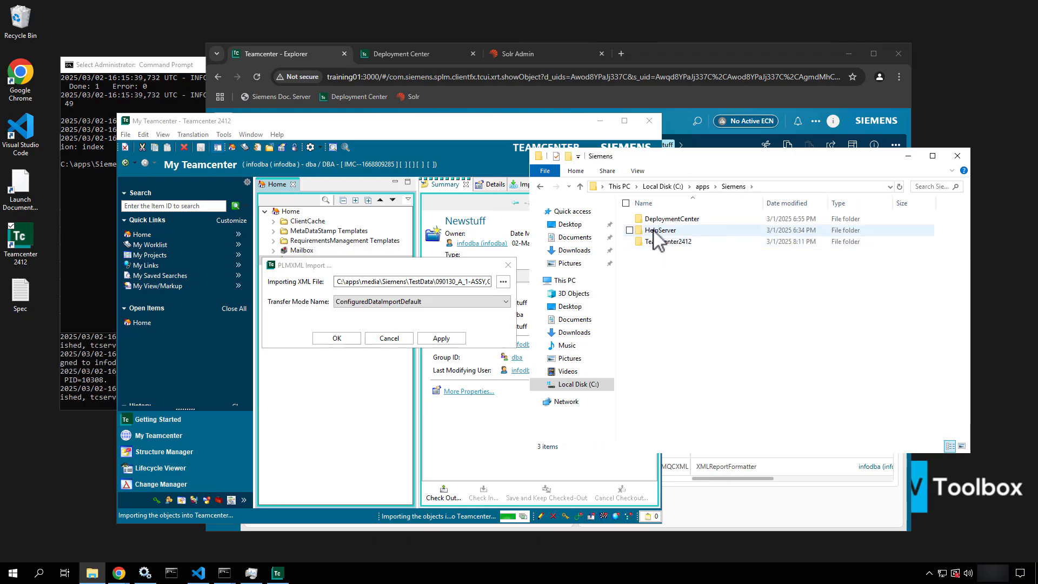
double_click(655, 245)
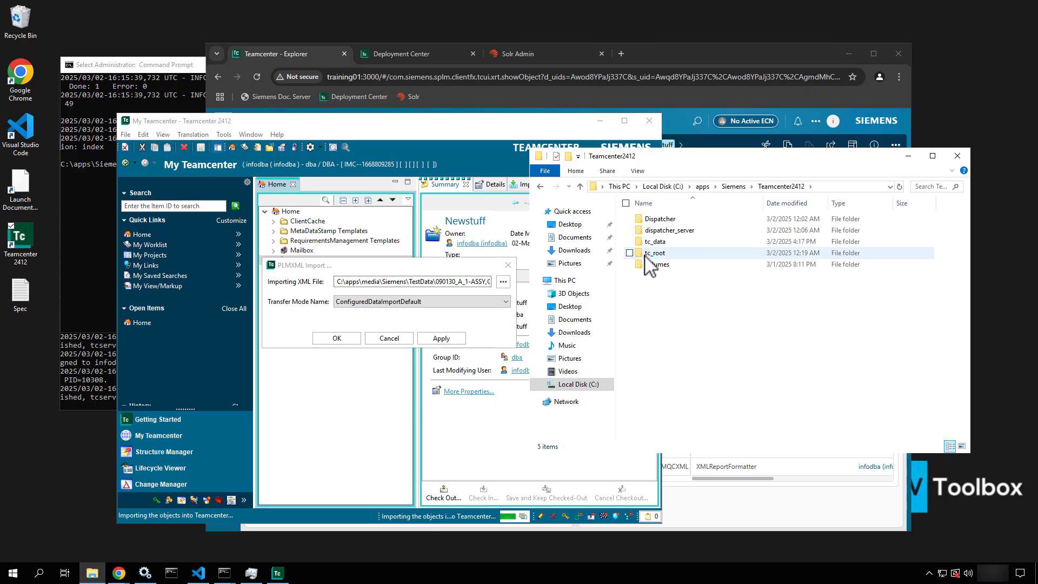
double_click(654, 252)
scroll(651, 330, "down", 5)
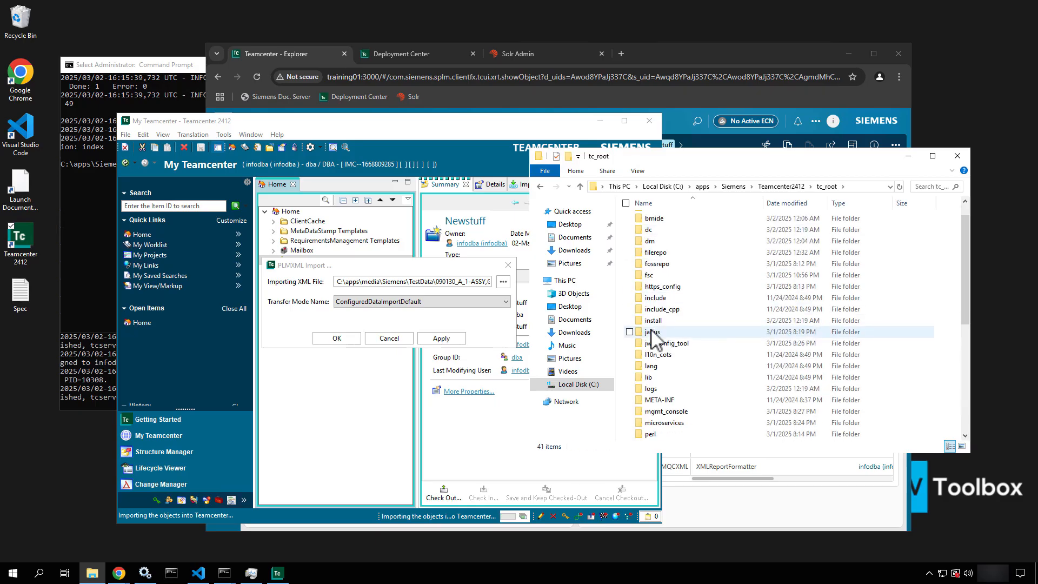
scroll(653, 335, "down", 3)
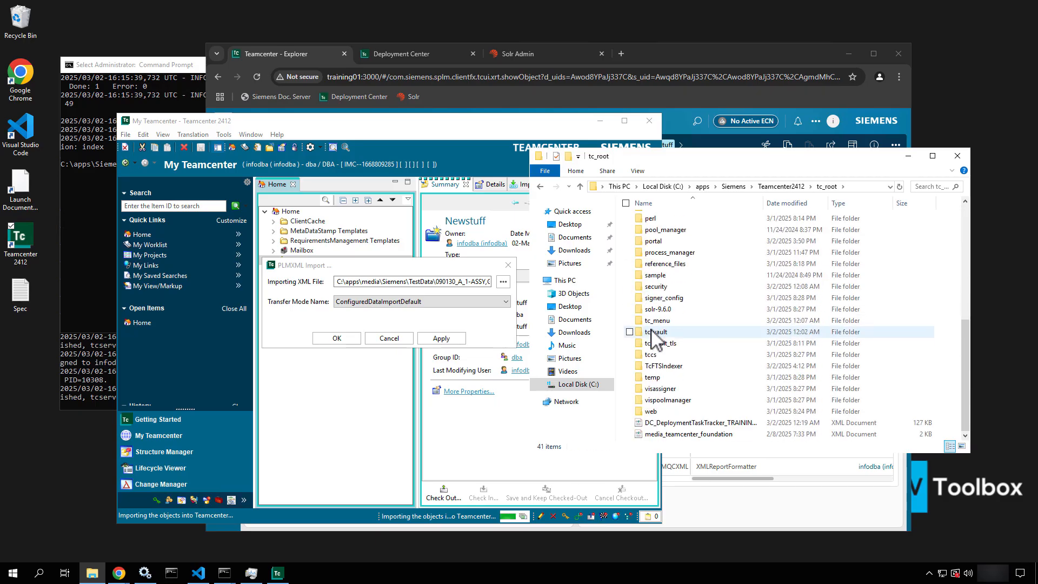
left_click(675, 366)
double_click(676, 366)
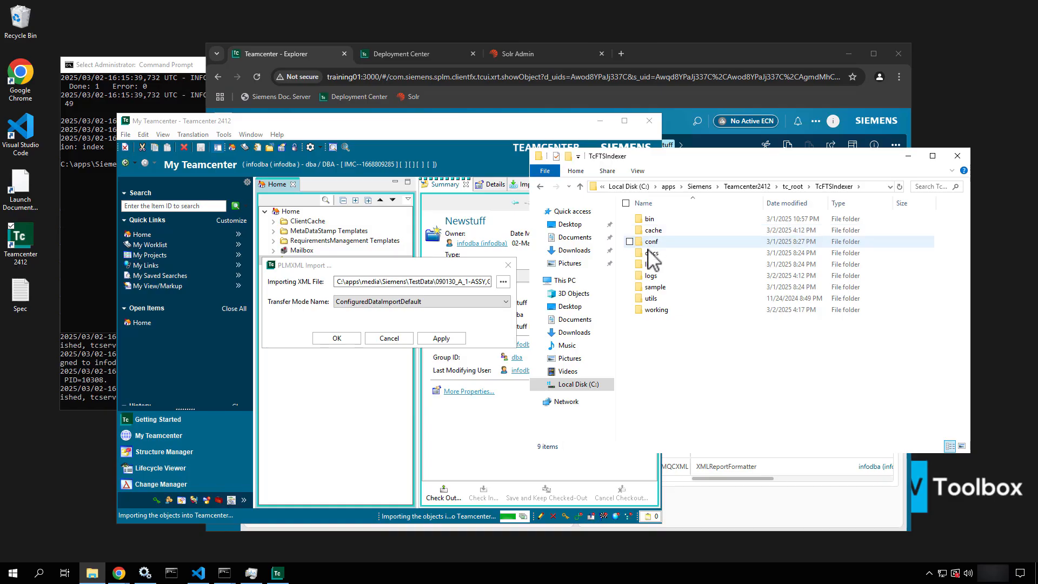
Open TcFtsIndexer_objdata from the logs folder with Visual Studio Code
double_click(649, 275)
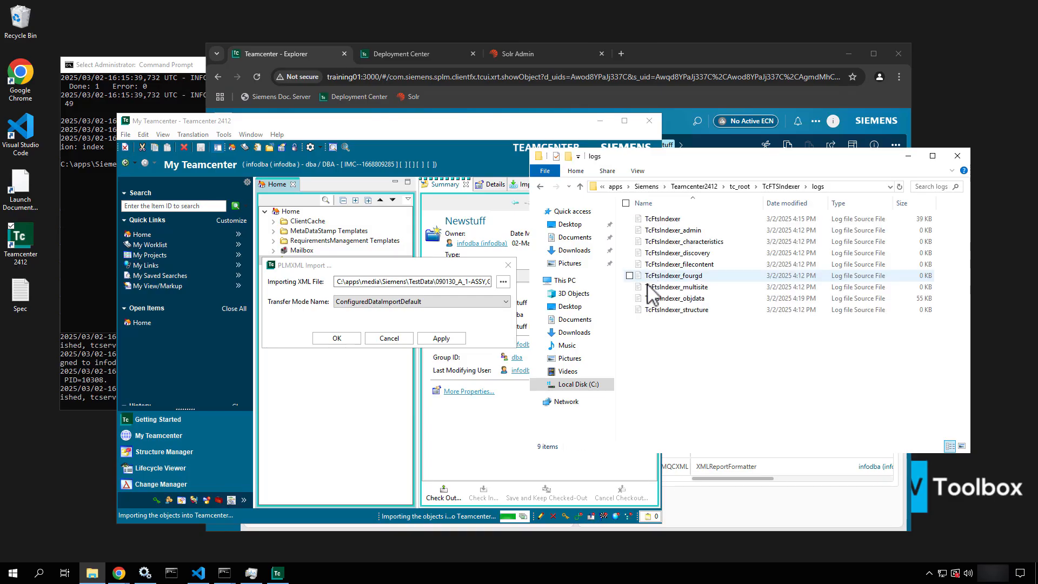
left_click(653, 299)
right_click(655, 309)
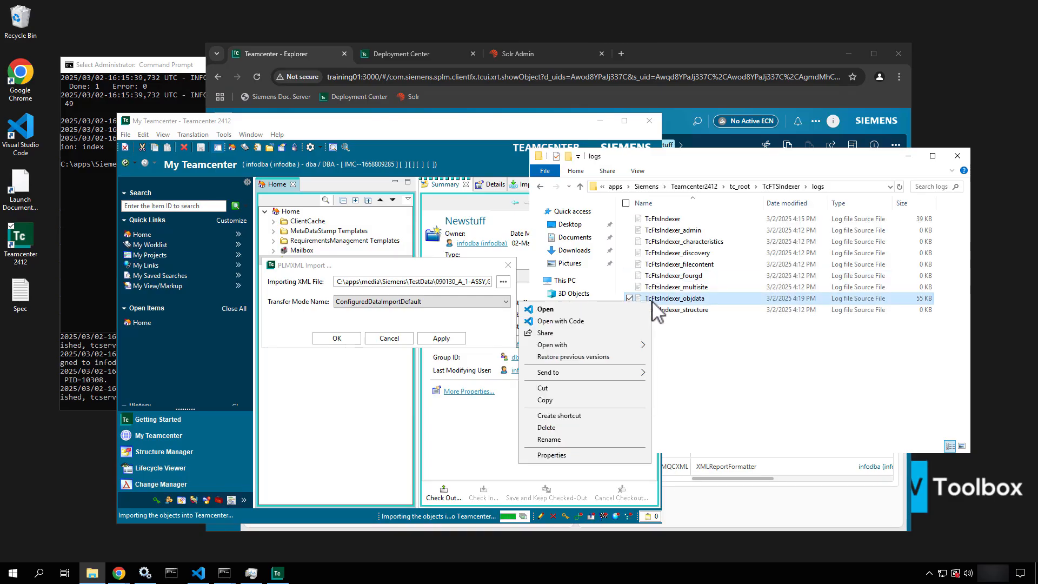
left_click(560, 321)
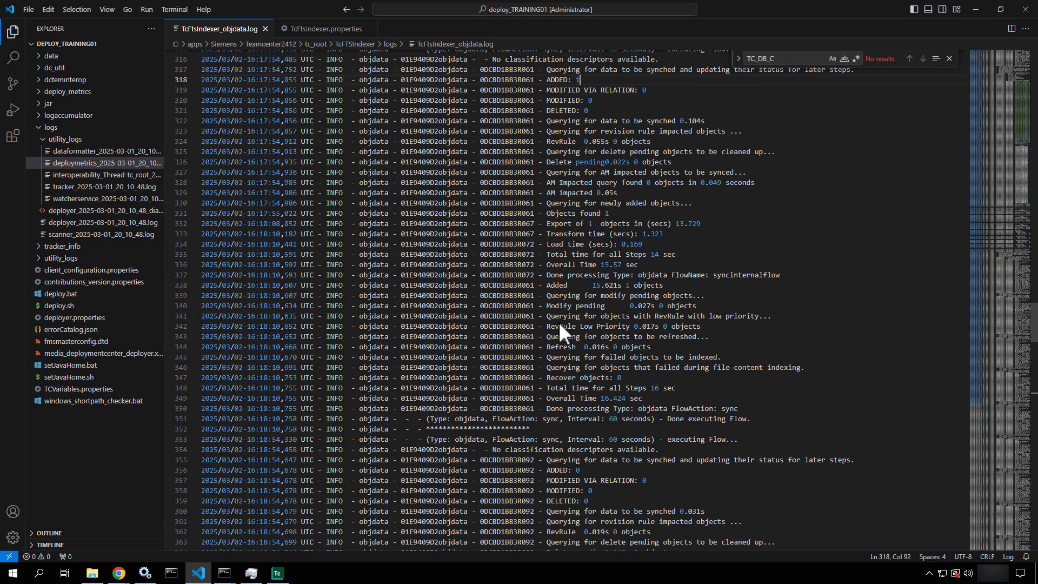
Highlight the latest sync's ADDED: 23 and export counts on log lines 541–544
scroll(559, 322, "down", 20)
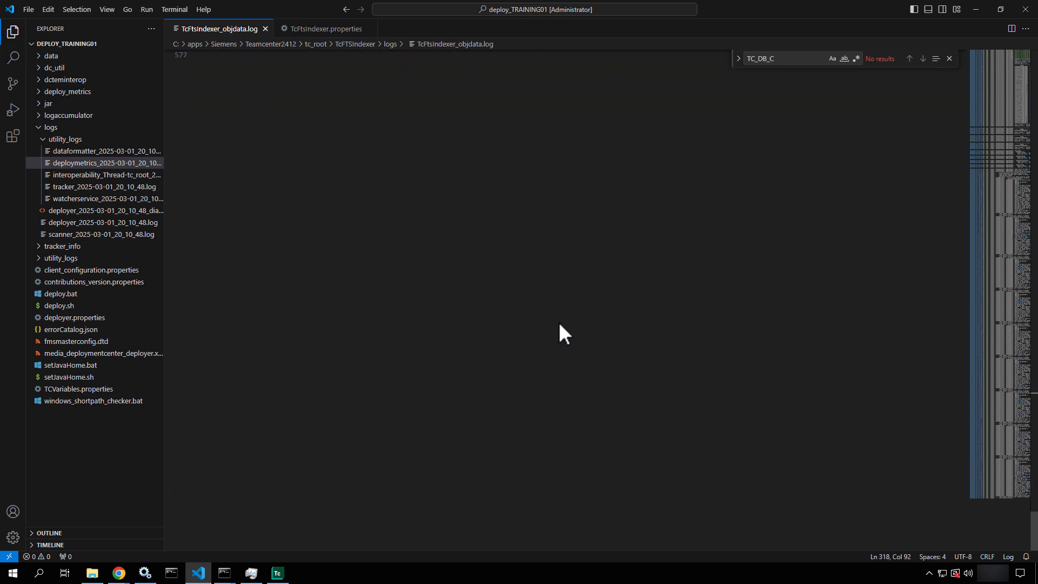
scroll(559, 322, "up", 15)
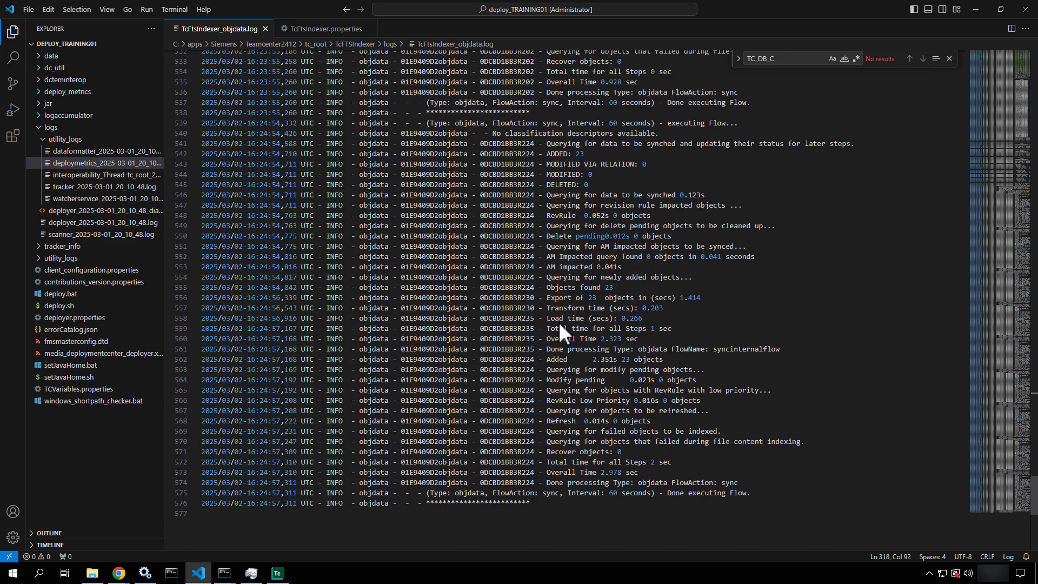
scroll(559, 322, "up", 1)
left_click_drag(567, 168, 548, 170)
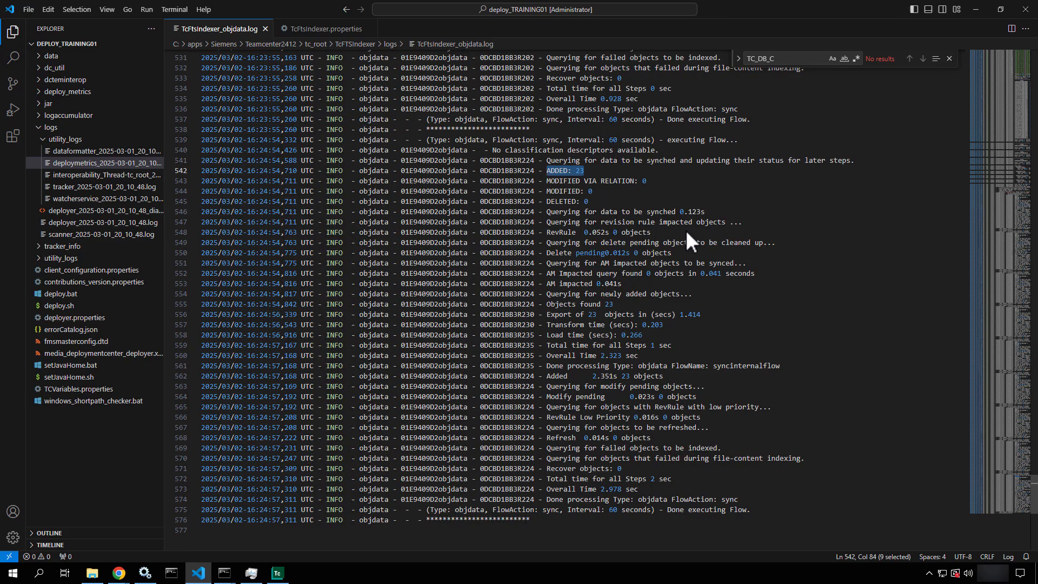
scroll(686, 229, "up", 4)
scroll(686, 233, "up", 6)
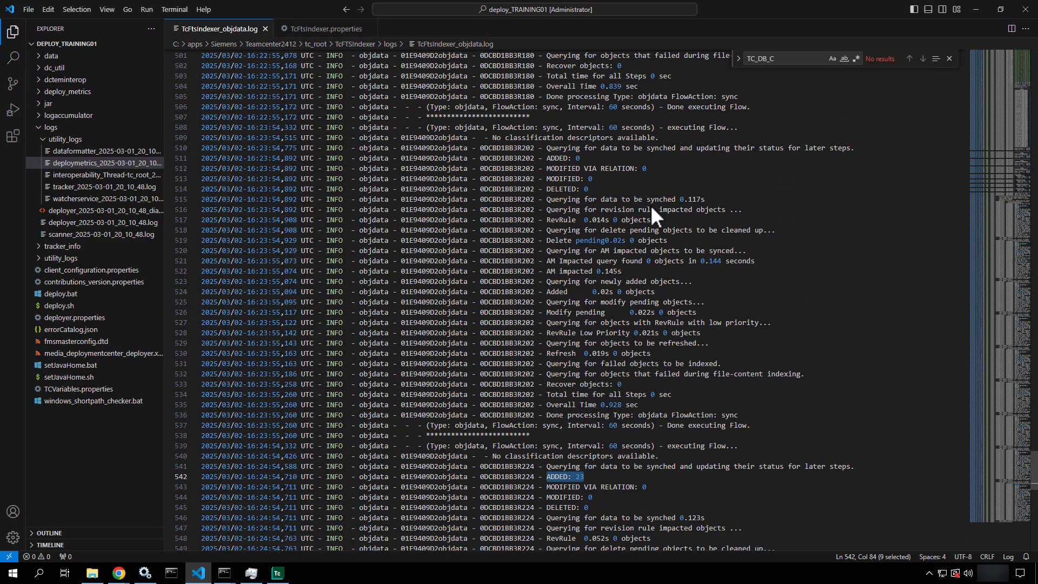
left_click_drag(543, 168, 530, 157)
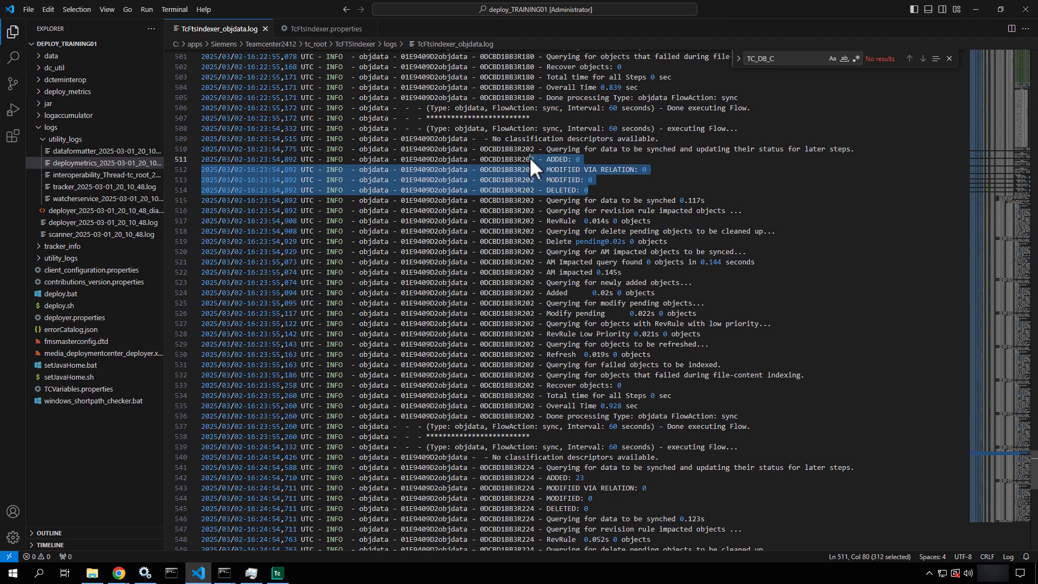
scroll(582, 392, "down", 5)
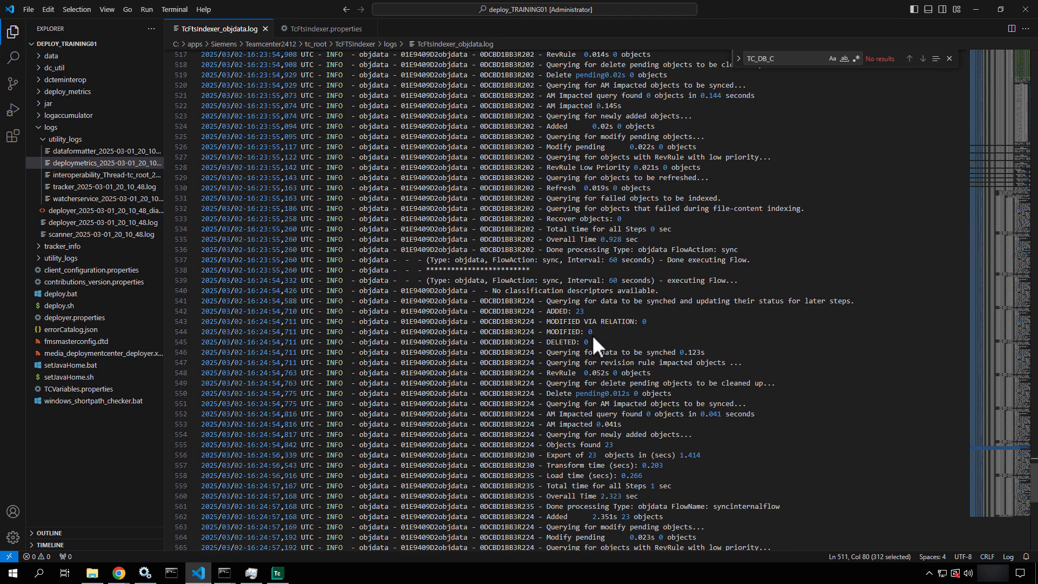
left_click_drag(593, 332, 520, 301)
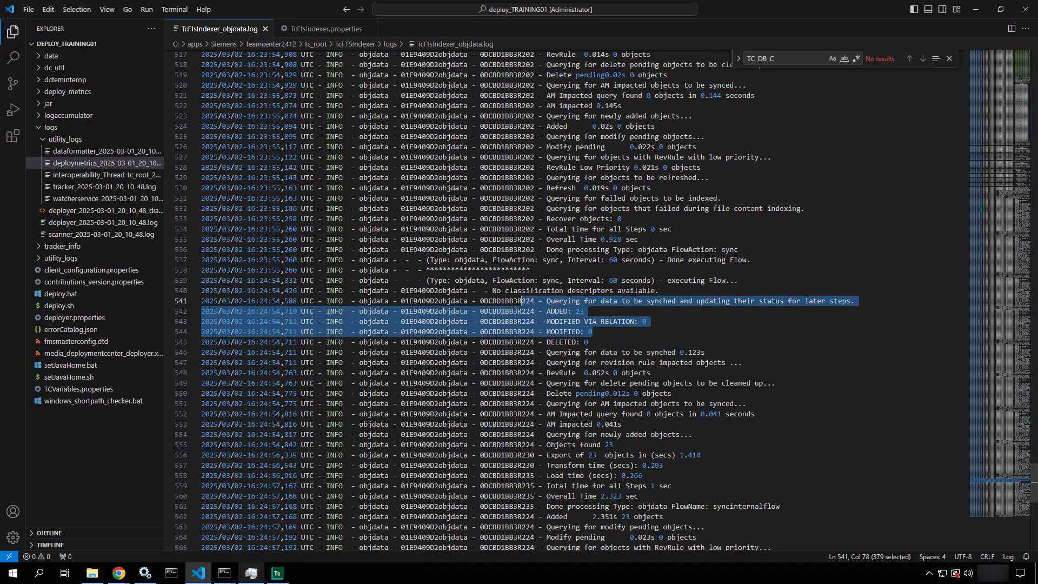
Run a * search across all categories and view the ASSY,GRINDING,CUSTOM result's 3D preview
mouse_move(118, 570)
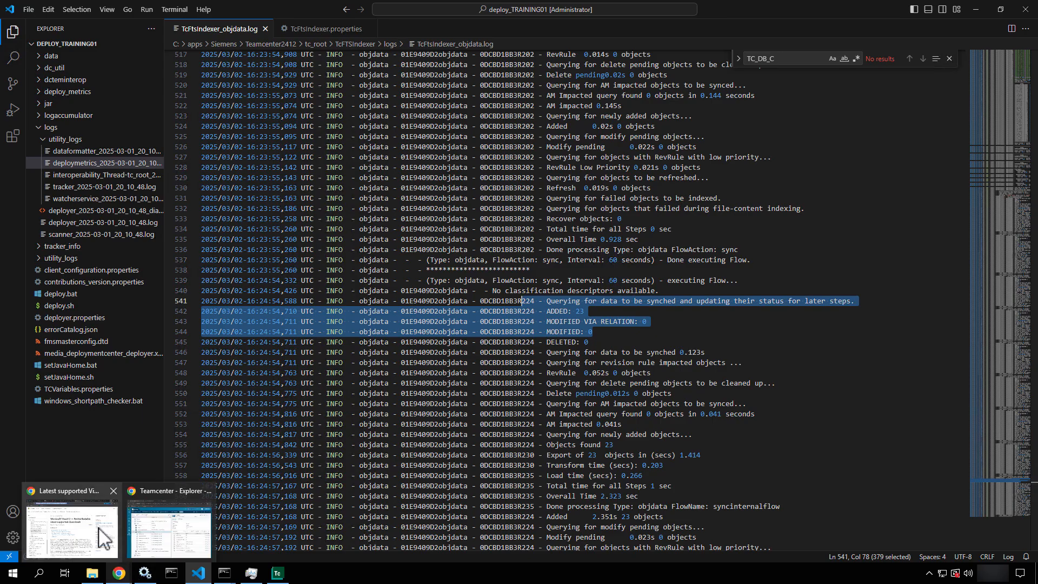
left_click(174, 543)
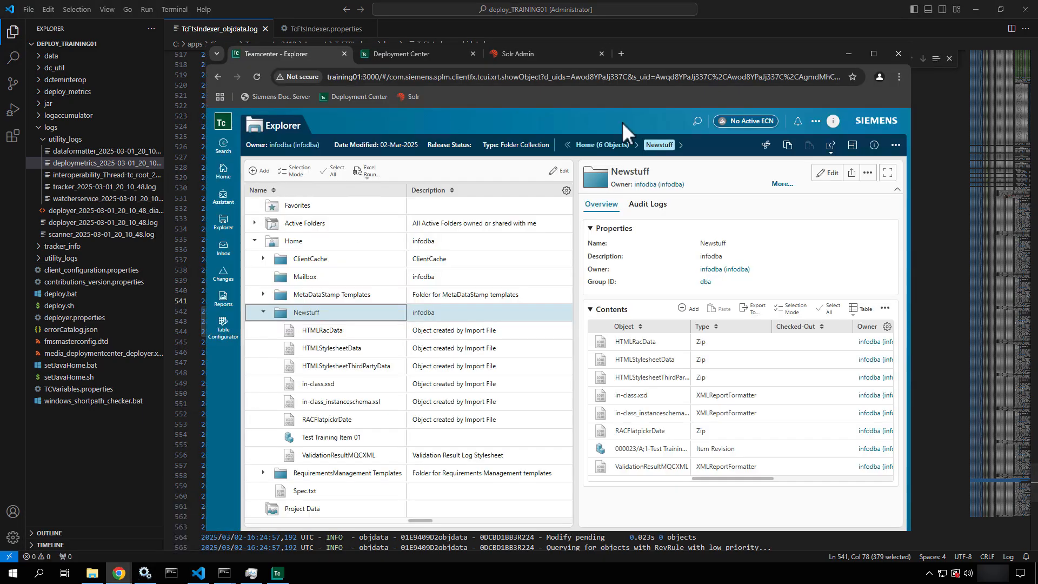
left_click(696, 120)
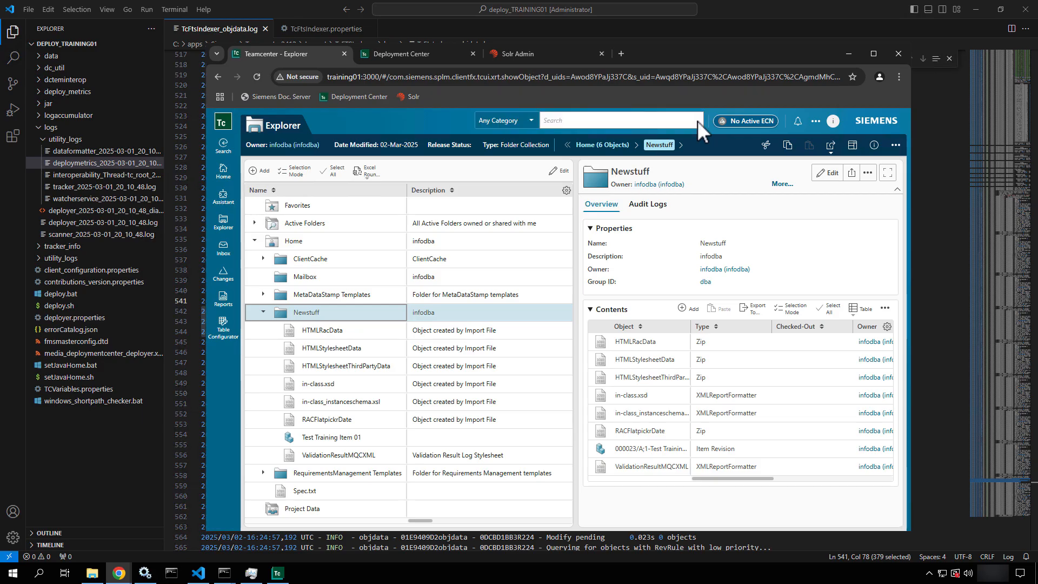
left_click(609, 119)
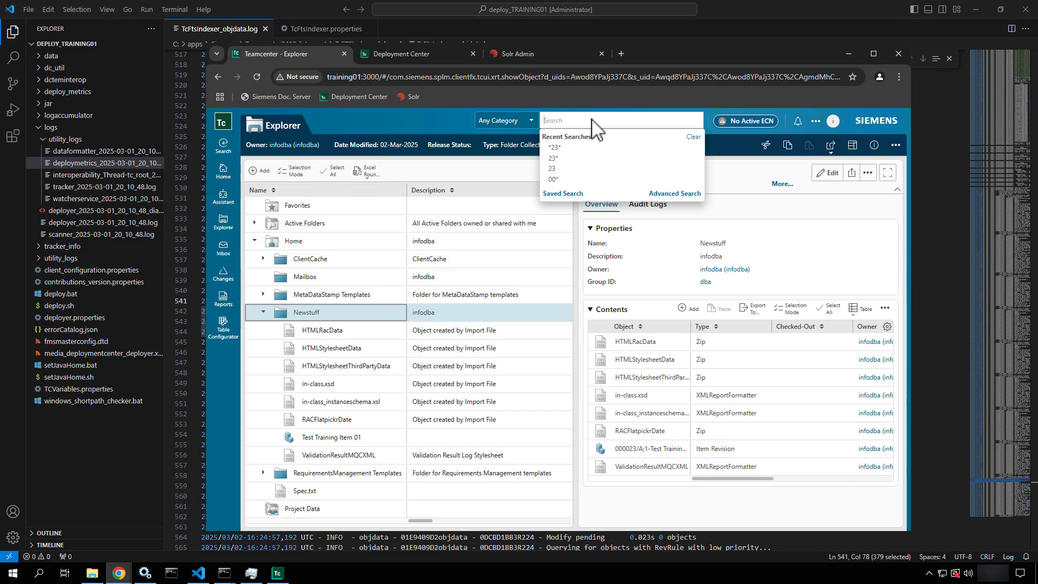
type("*")
key("Return")
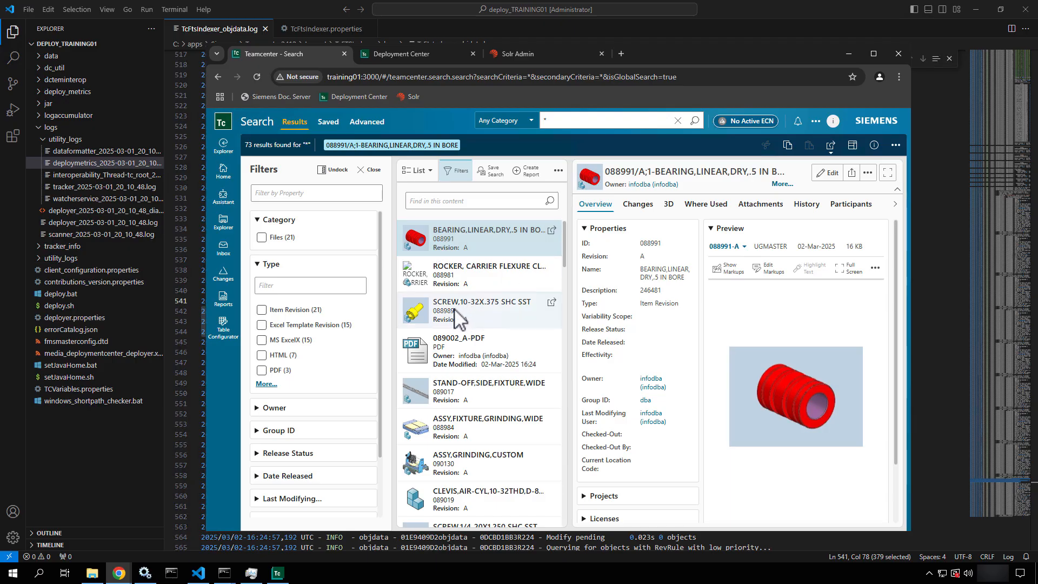
scroll(465, 335, "down", 2)
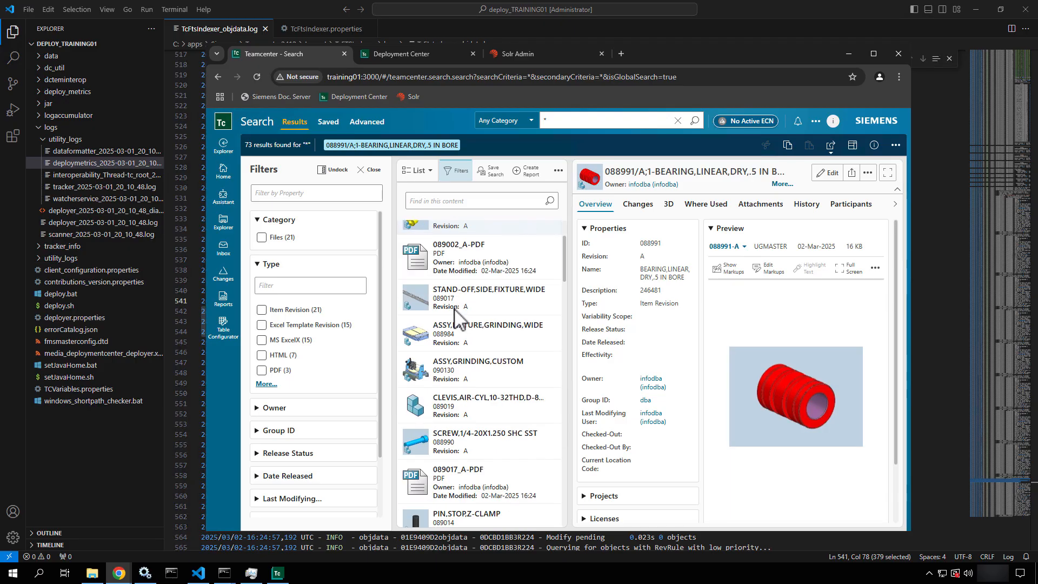
left_click(483, 378)
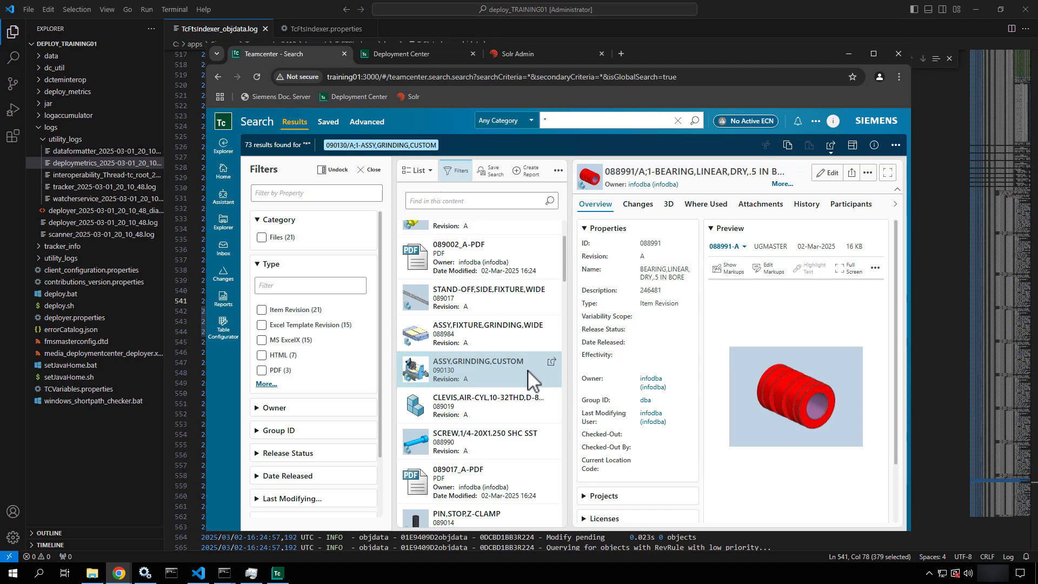
left_click(277, 574)
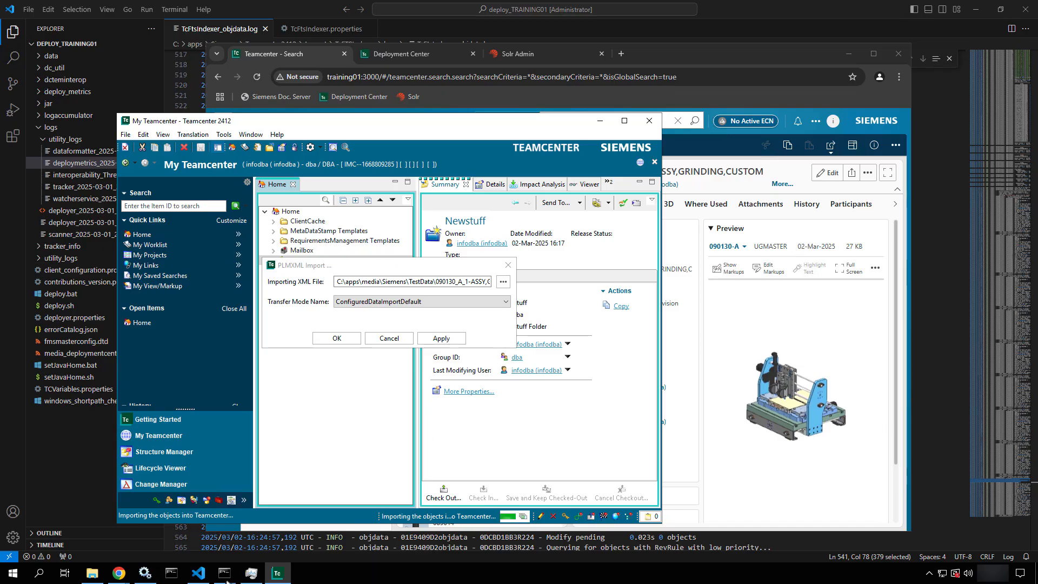
Reopen the objdata log in VS Code and highlight the ADDED: 63 count
left_click(93, 573)
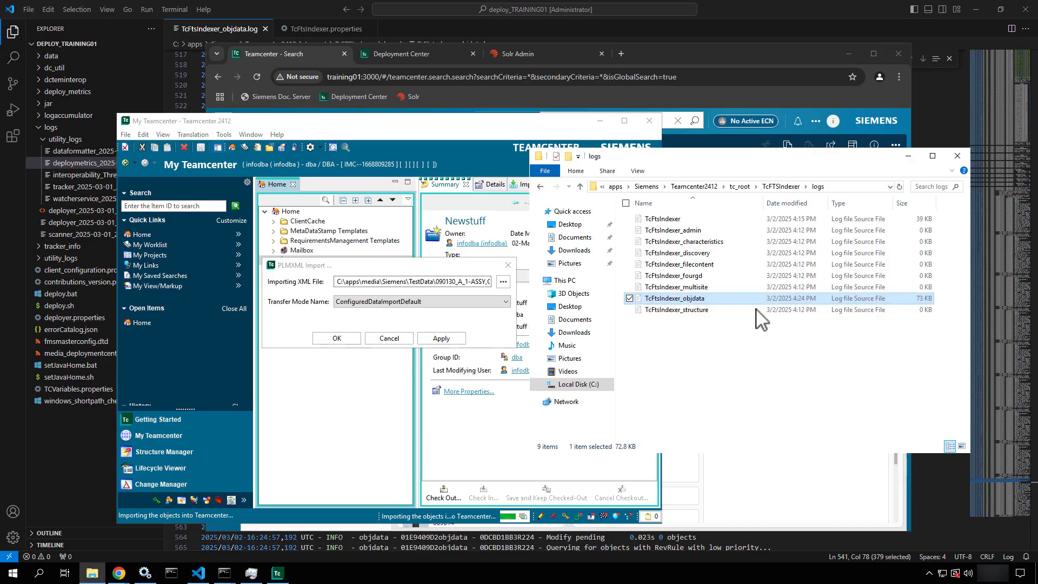
right_click(750, 295)
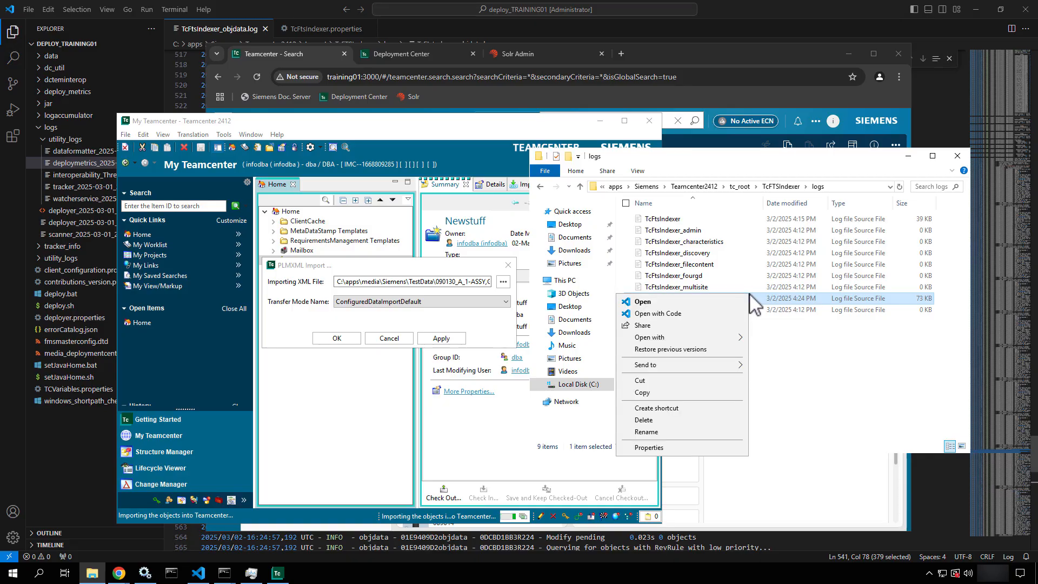
left_click(676, 314)
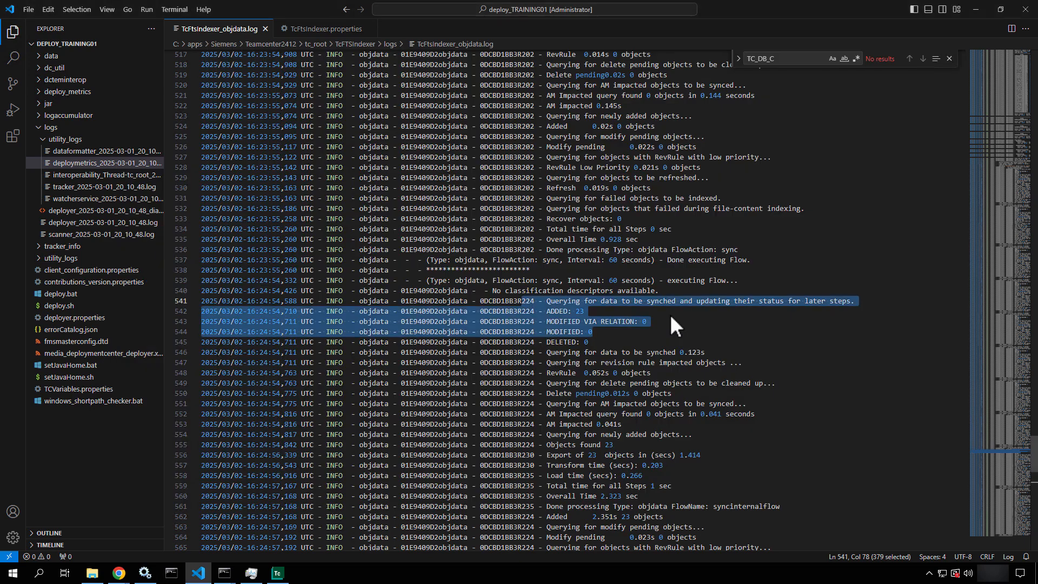
scroll(669, 313, "down", 19)
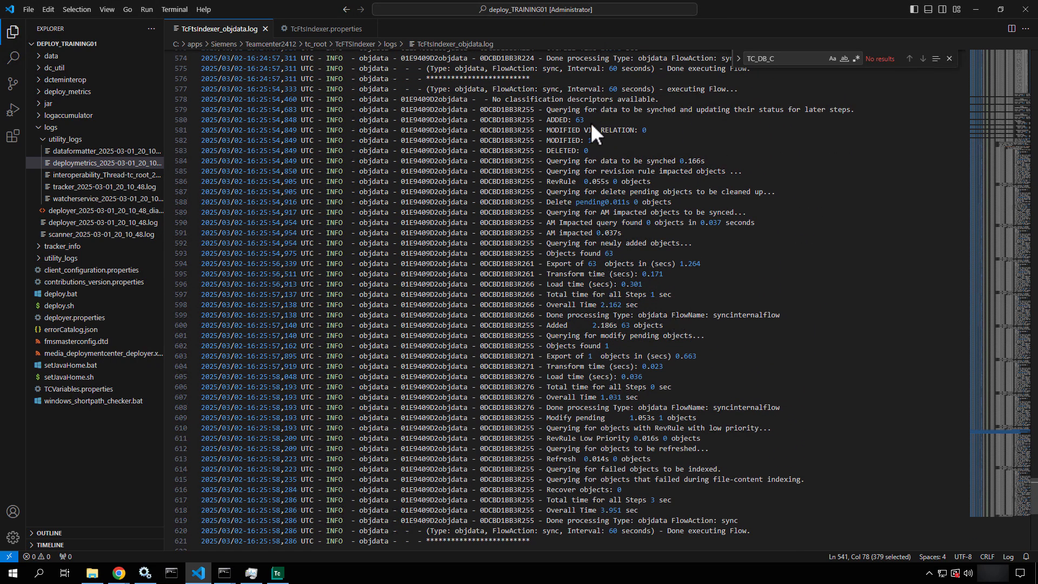
mouse_move(556, 121)
left_mouse_down()
mouse_move(585, 120)
mouse_move(579, 141)
mouse_move(561, 139)
left_mouse_up()
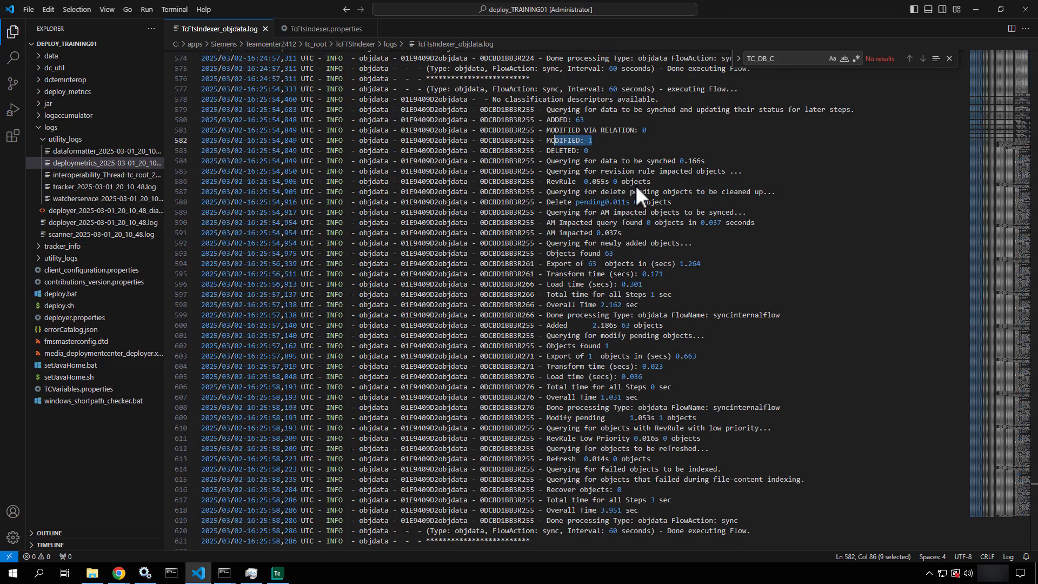
left_click(978, 10)
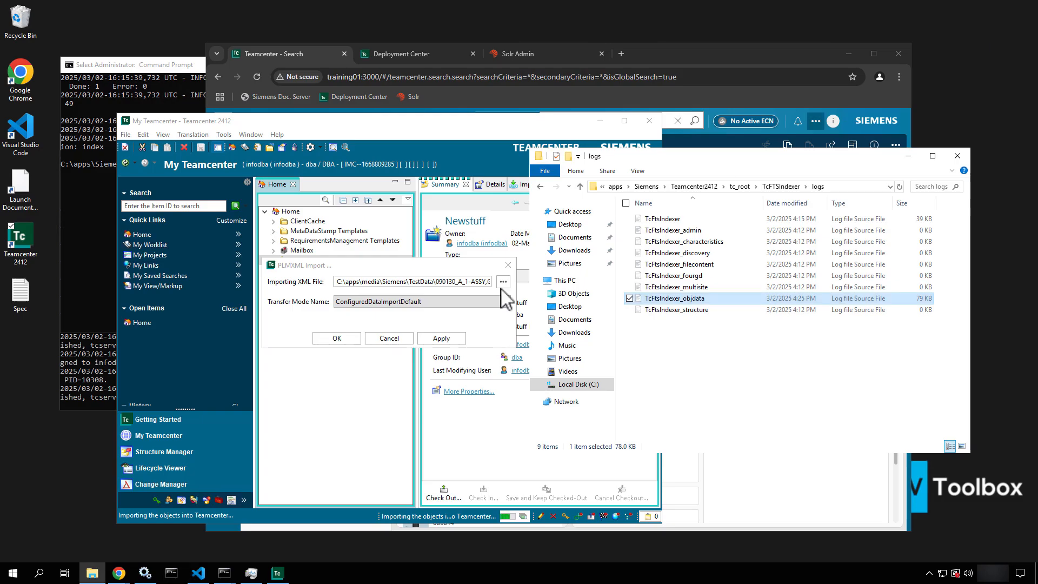
left_click(384, 265)
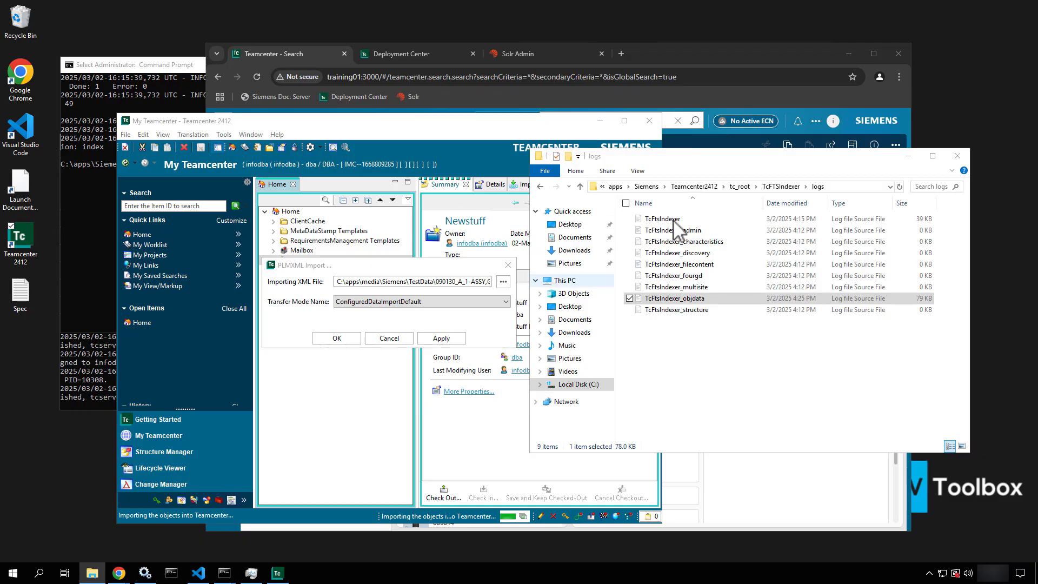
left_click(747, 57)
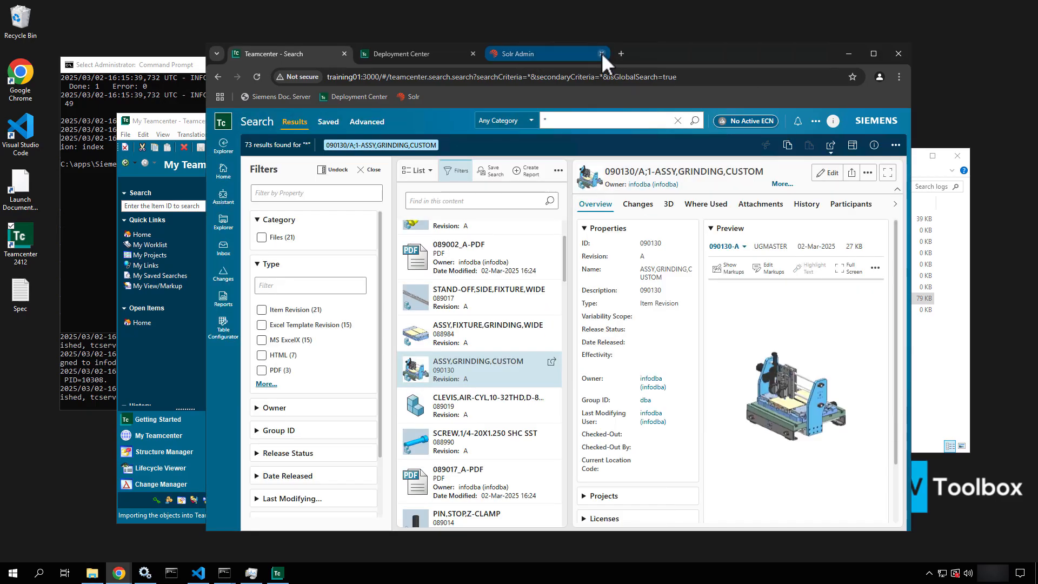
Reload the Solr collection1 overview showing 133 docs, then close Solr Admin
left_click(546, 54)
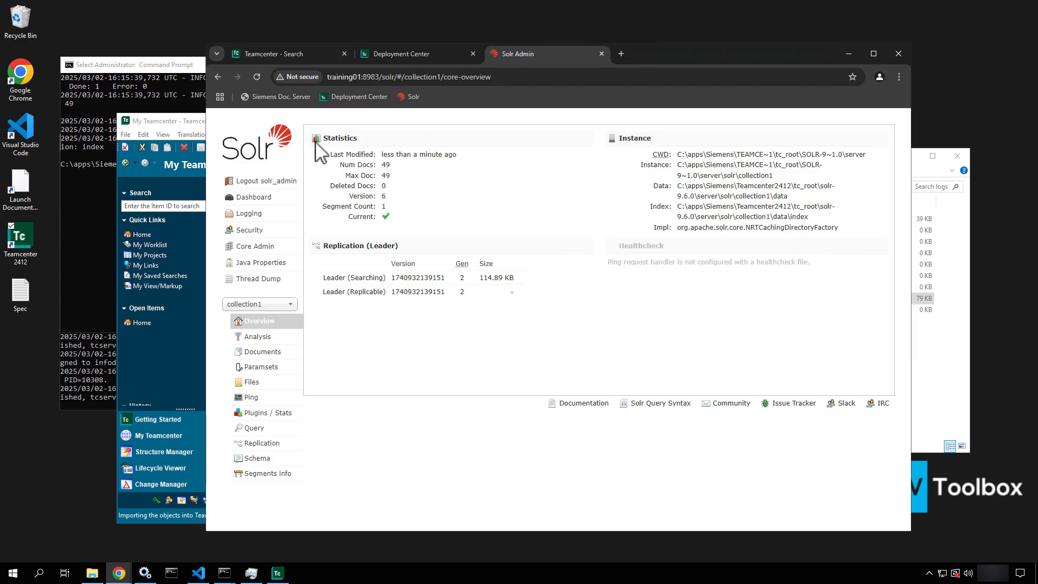
left_click(258, 77)
left_click_drag(395, 178, 337, 165)
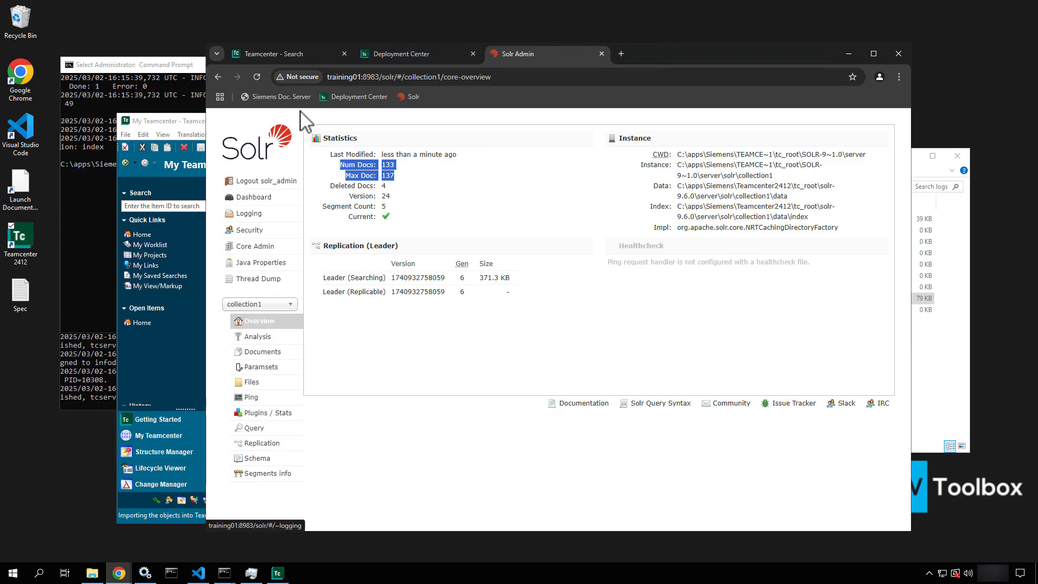
left_click(257, 76)
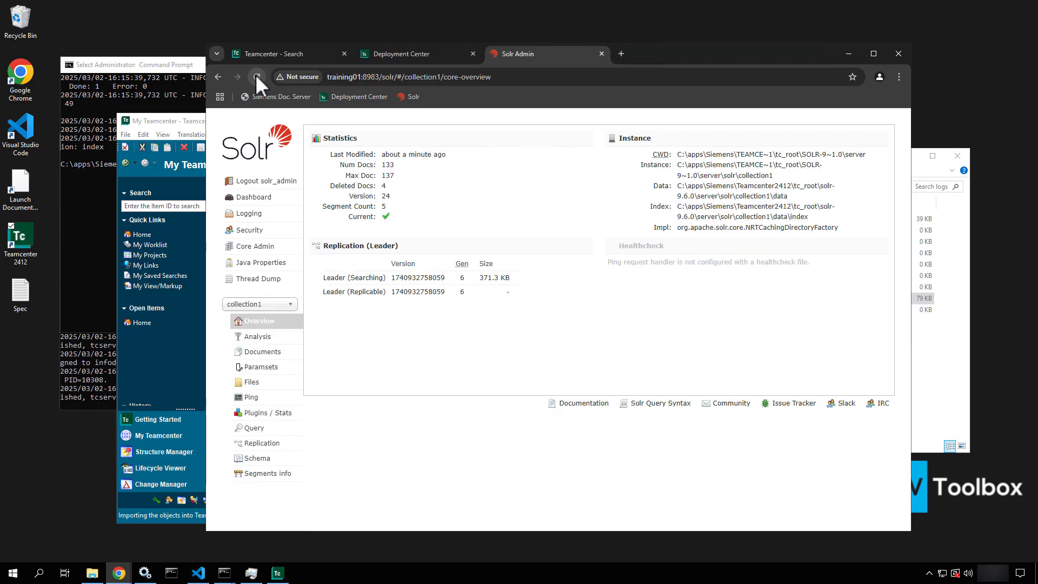
left_click(442, 60)
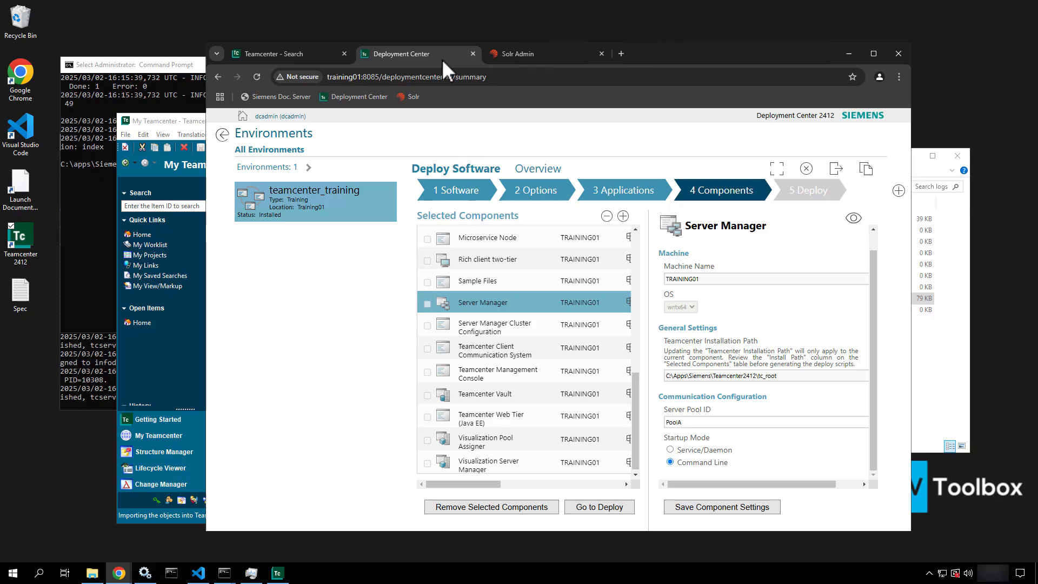
left_click(600, 53)
left_click(292, 57)
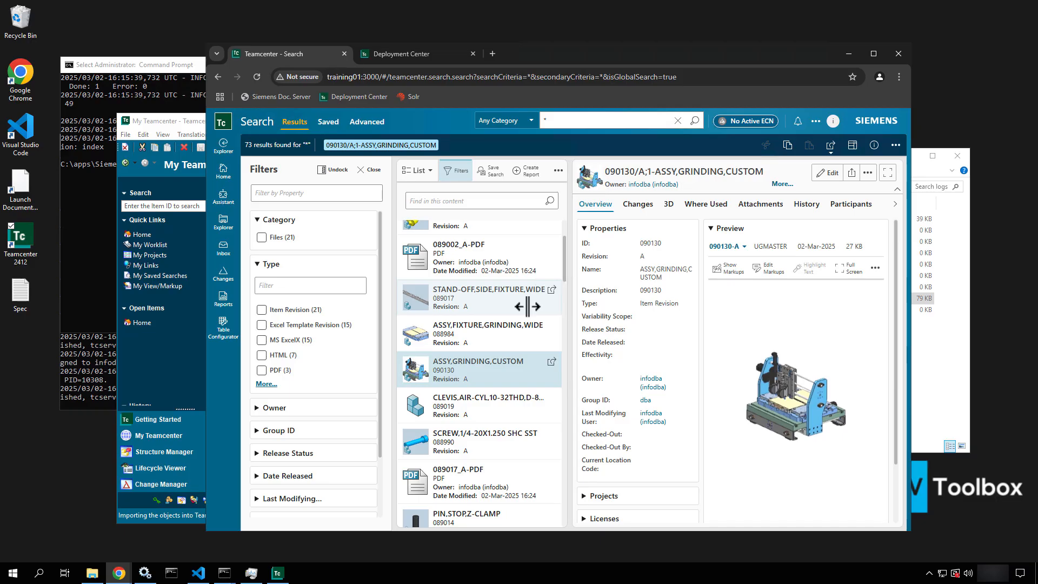
Review the import log's ERROR 38015 entries for ItemRevision Master, then close it
left_click(278, 574)
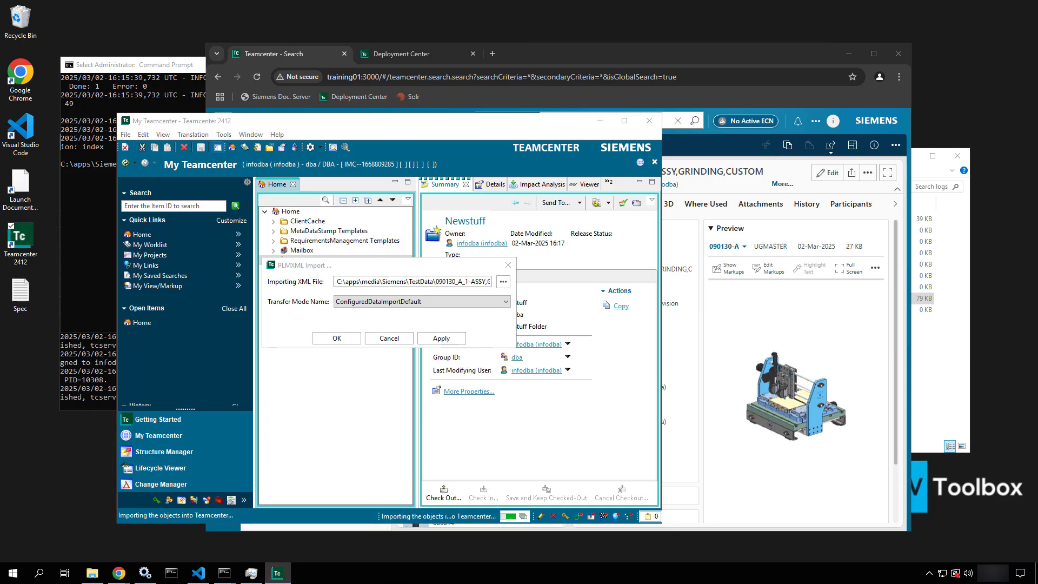
left_click(773, 483)
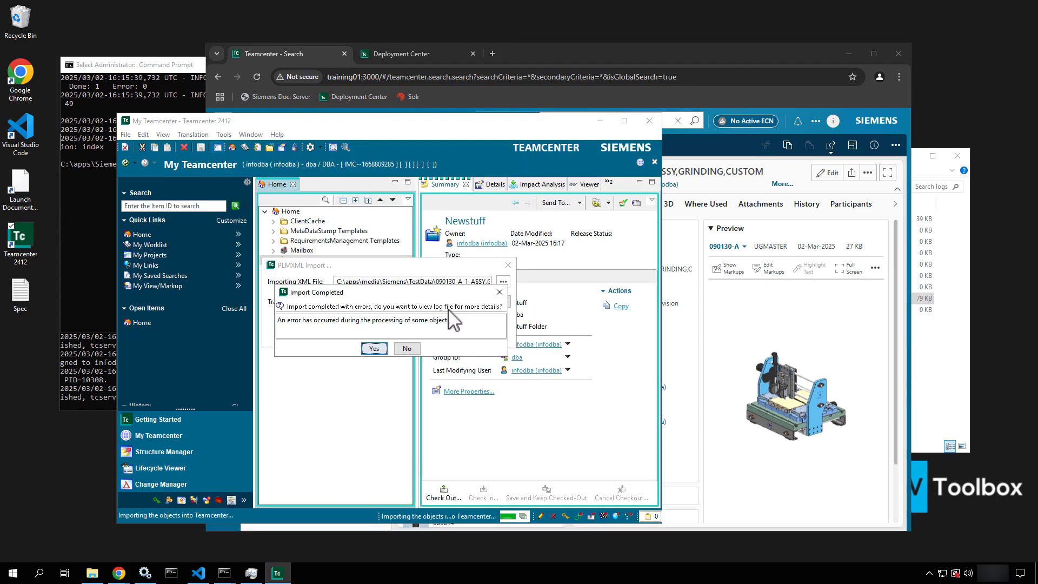
left_click(373, 348)
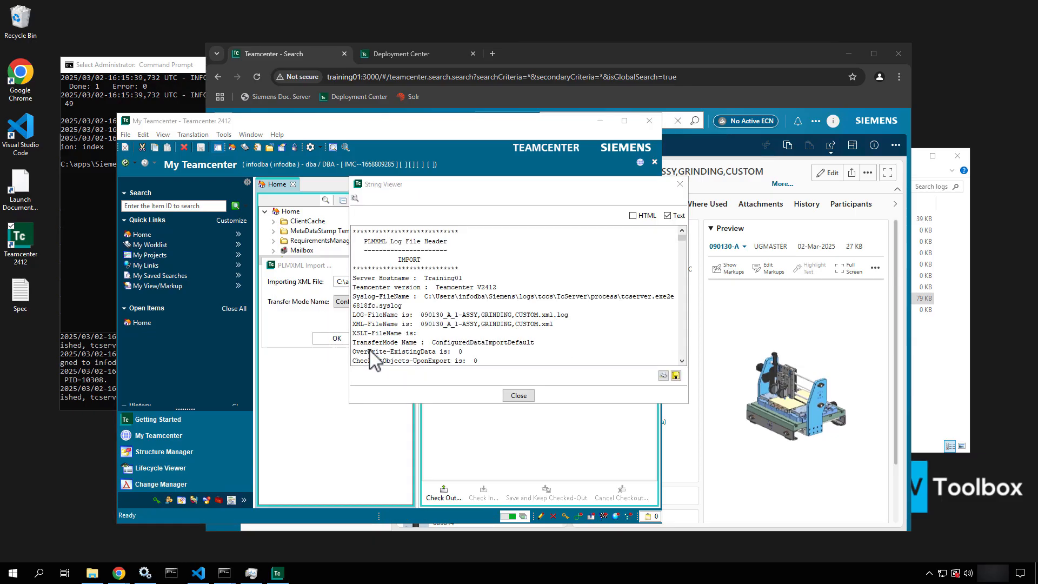
scroll(554, 286, "down", 5)
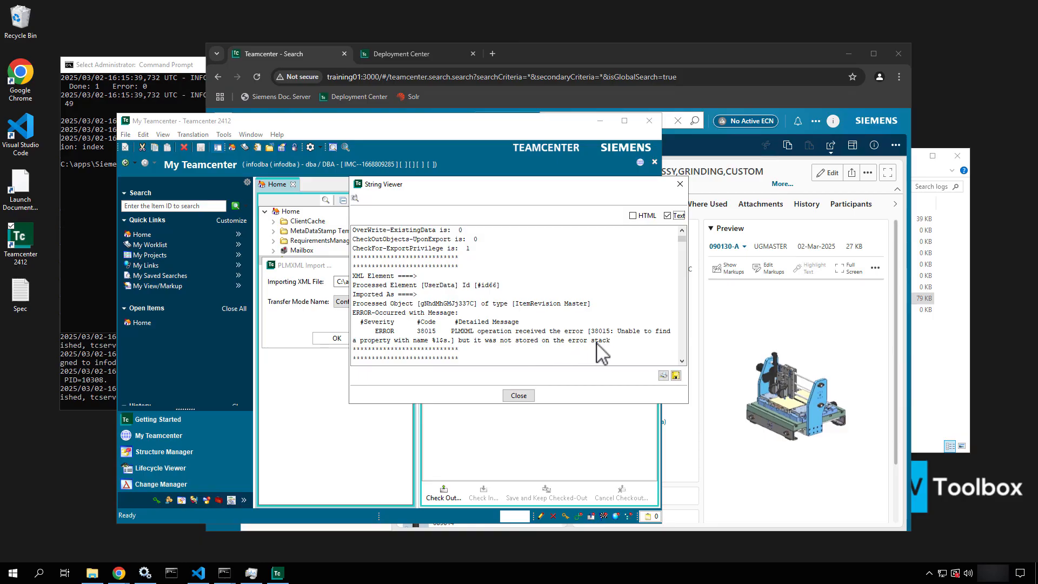
scroll(602, 354, "down", 3)
scroll(602, 354, "down", 1)
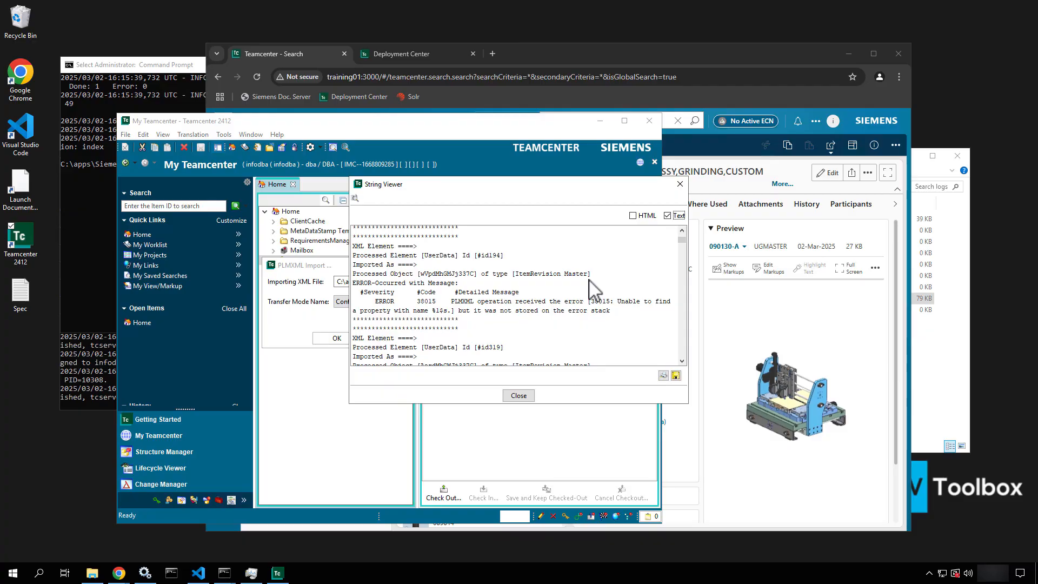
left_click(524, 396)
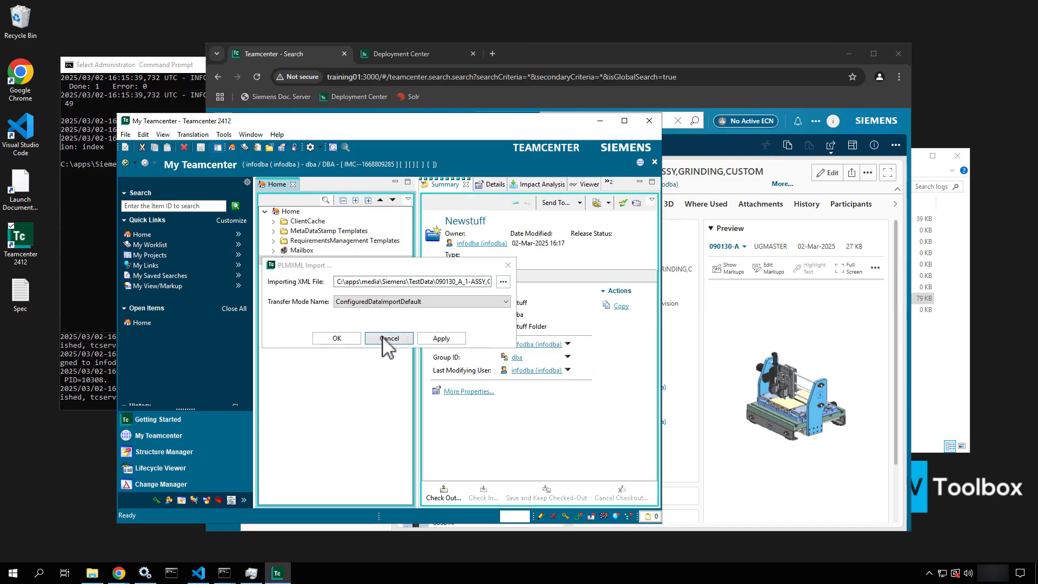
Close the PLMXML import, quick-search 09013*, open 090130-ASSY,GRINDING,CUSTOM and select 090130-View
left_click(508, 264)
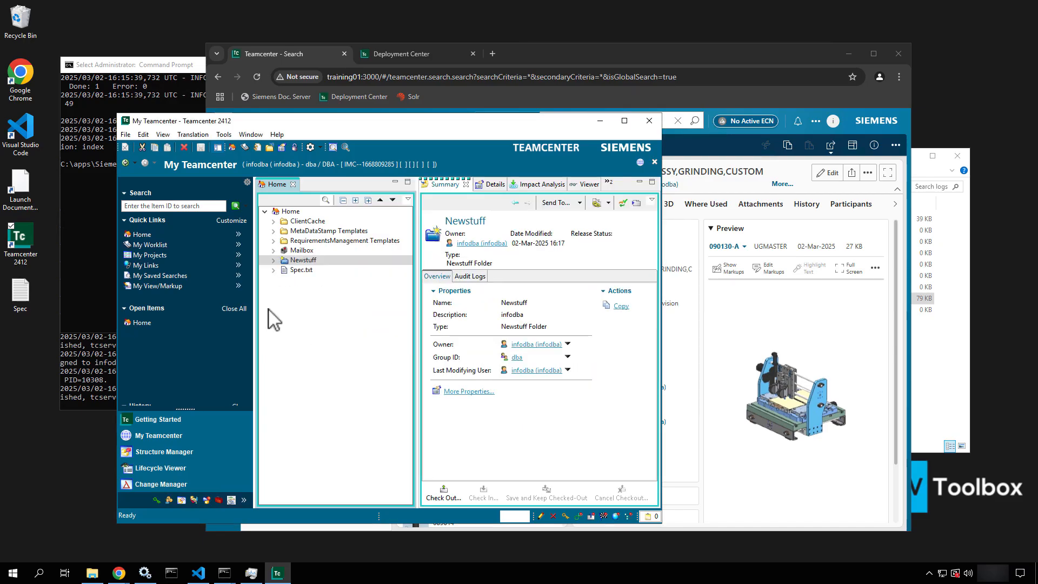
left_click(273, 260)
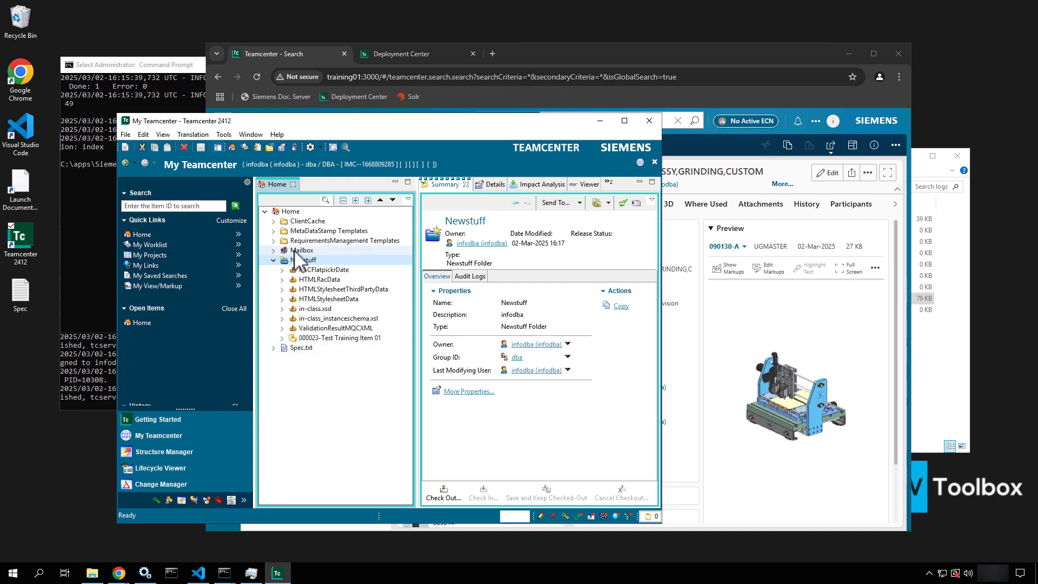
left_click(727, 56)
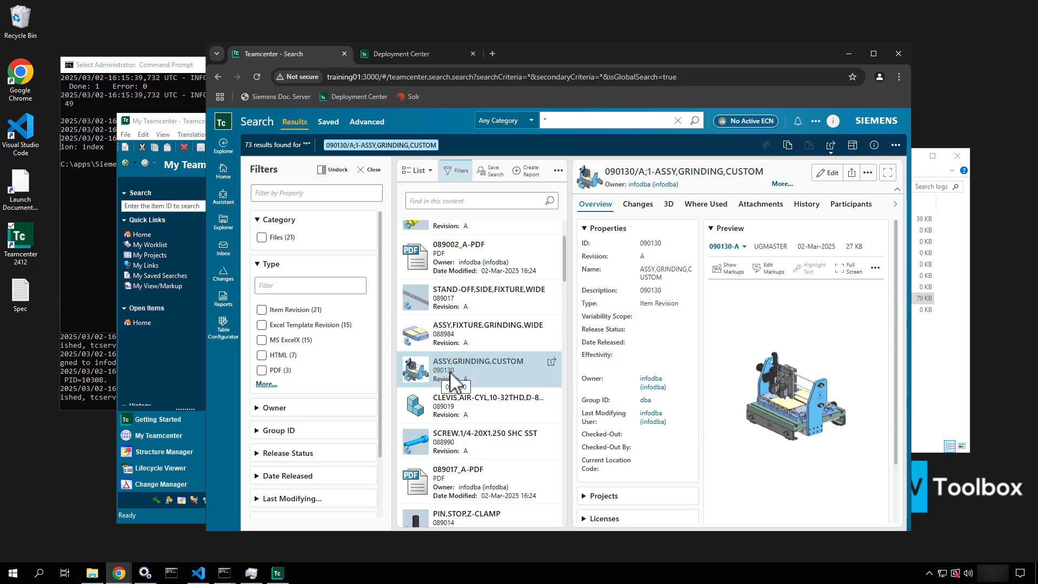
left_click(147, 208)
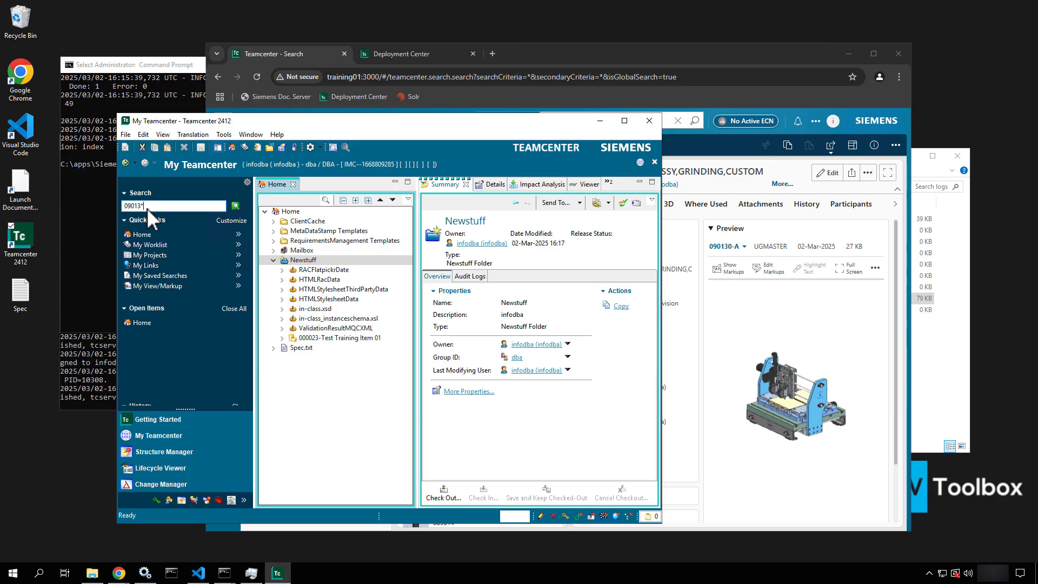
left_click(235, 208)
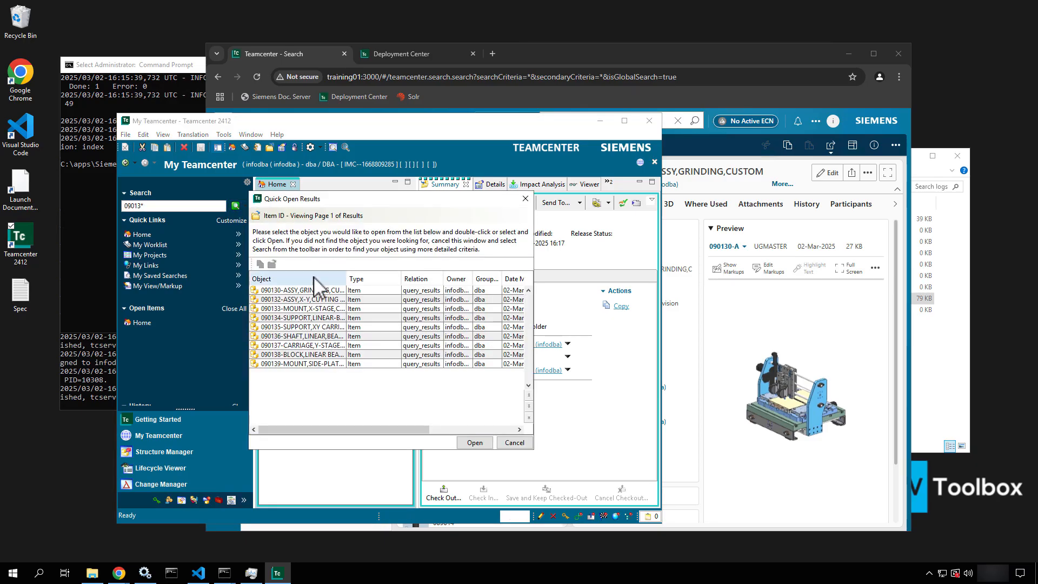
left_click(307, 291)
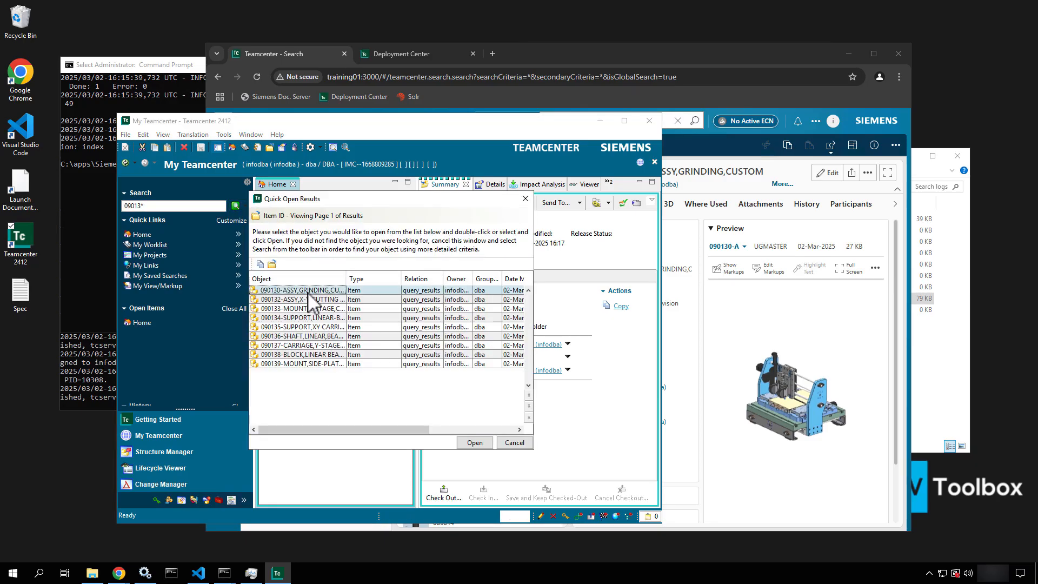
left_click(474, 443)
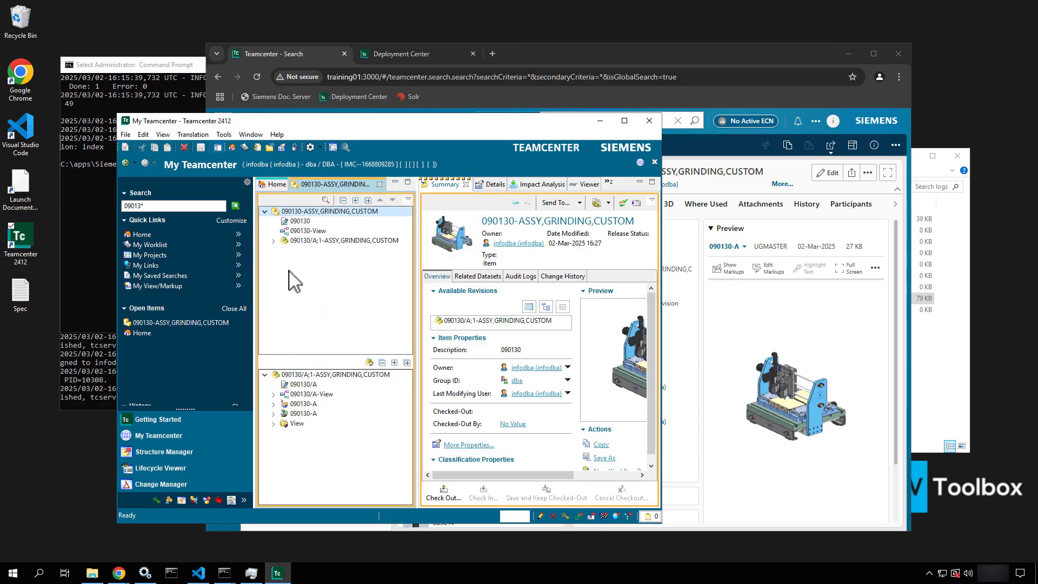
left_click(307, 230)
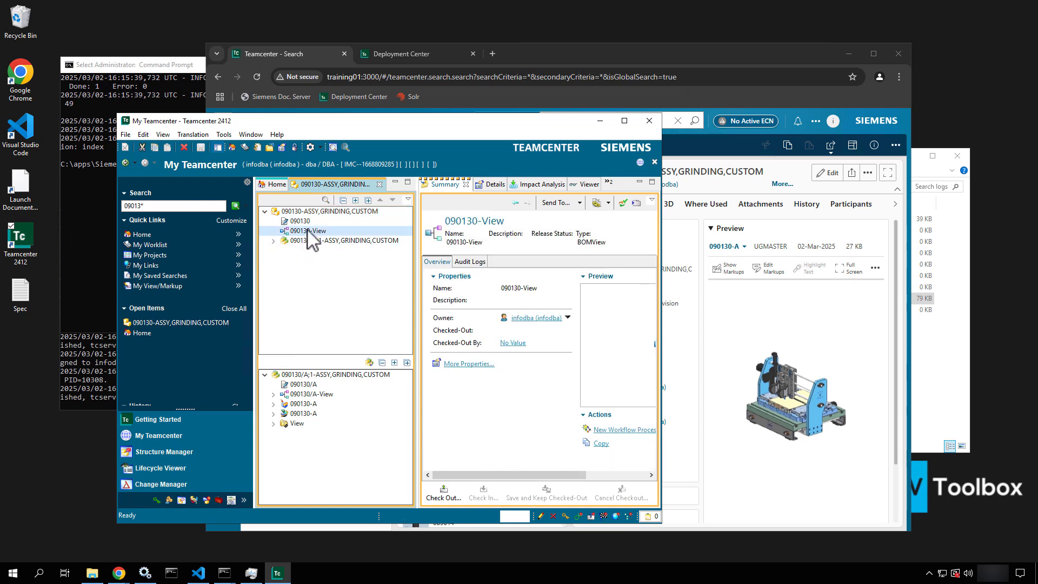
Send 090130-View to Structure Manager, widen it, and show Graphics past the OpenGL warning
double_click(307, 231)
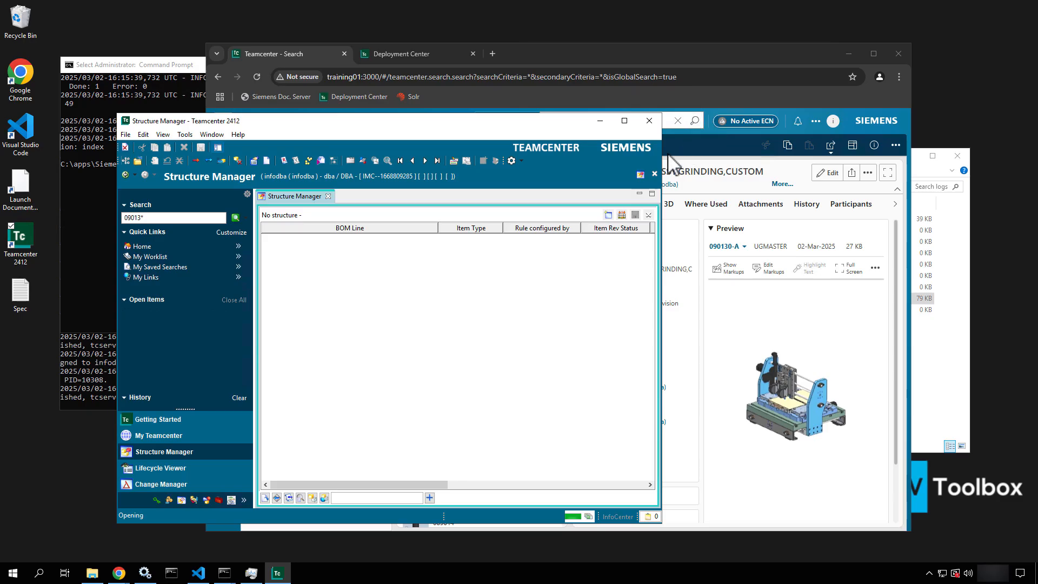
left_click_drag(663, 150, 833, 167)
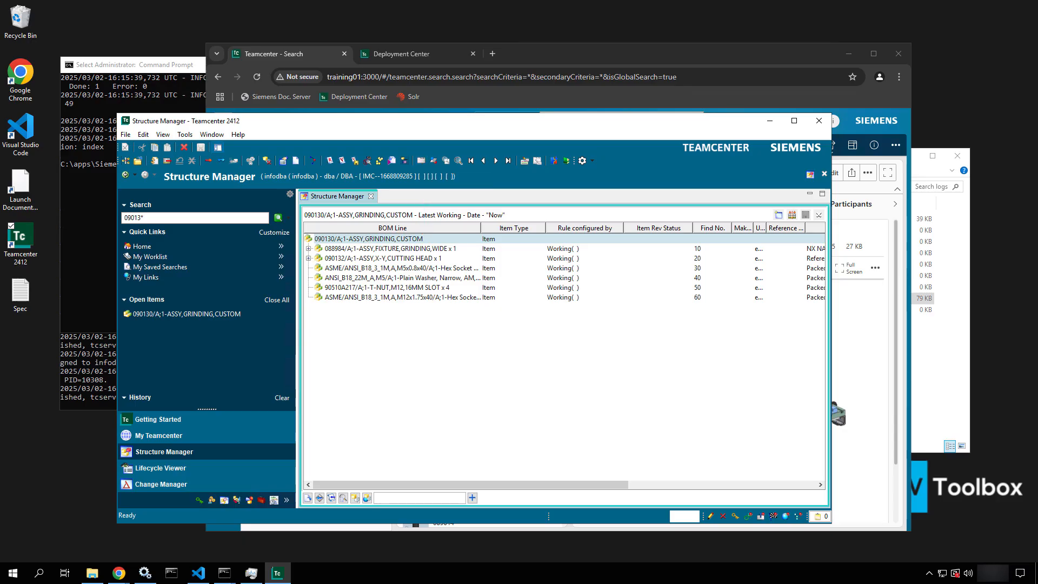
left_click(421, 160)
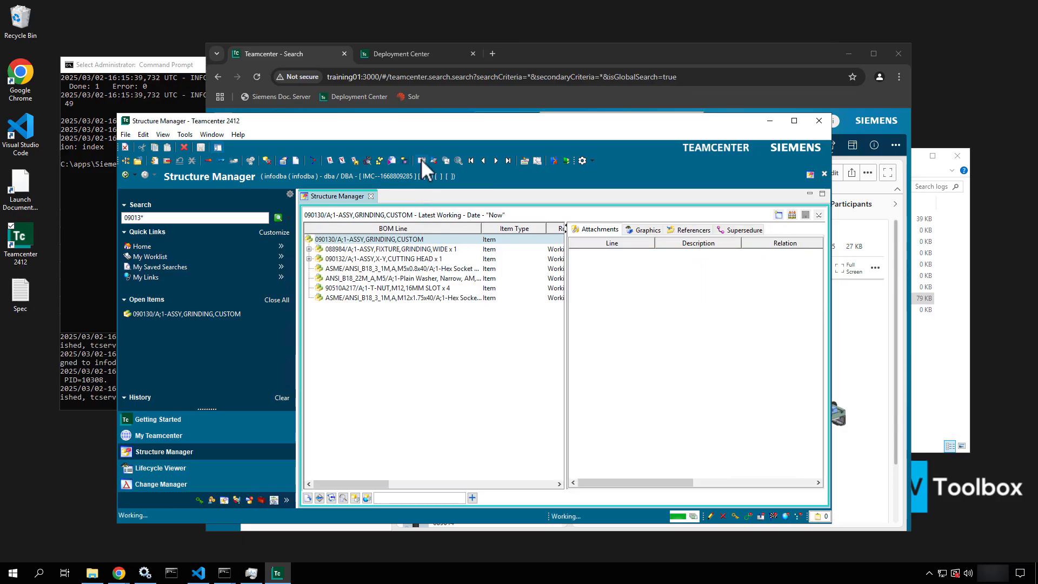
left_click(649, 228)
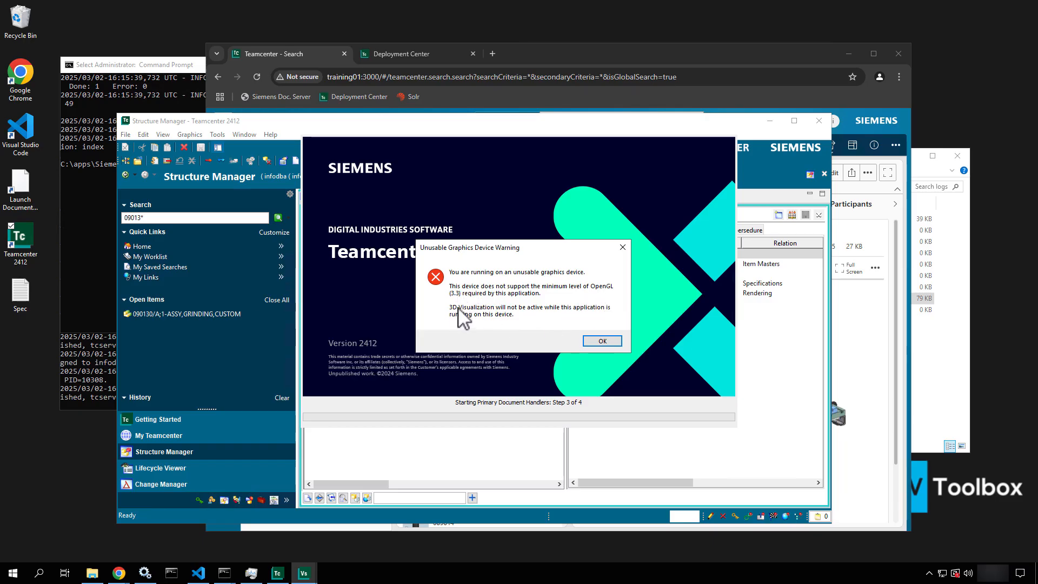
left_click(613, 342)
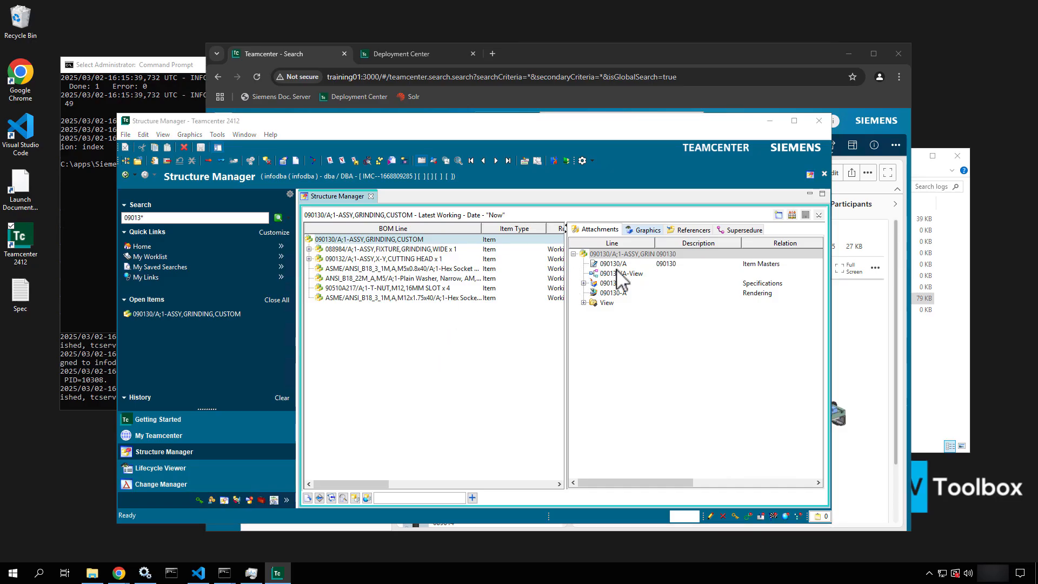
left_click(650, 229)
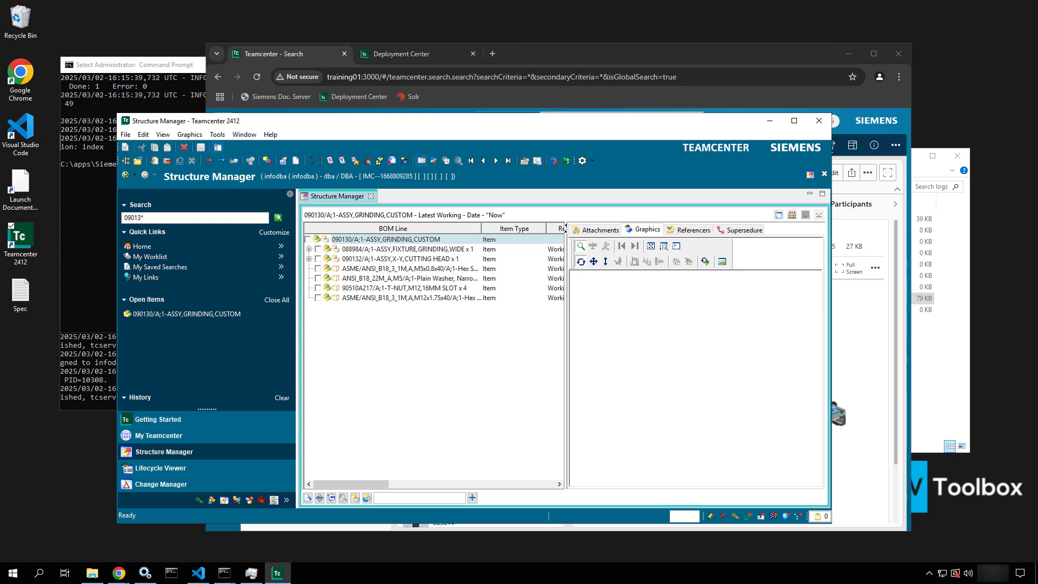
Check the top BOM line to load the whole assembly into the enlarged viewer
left_click(308, 239)
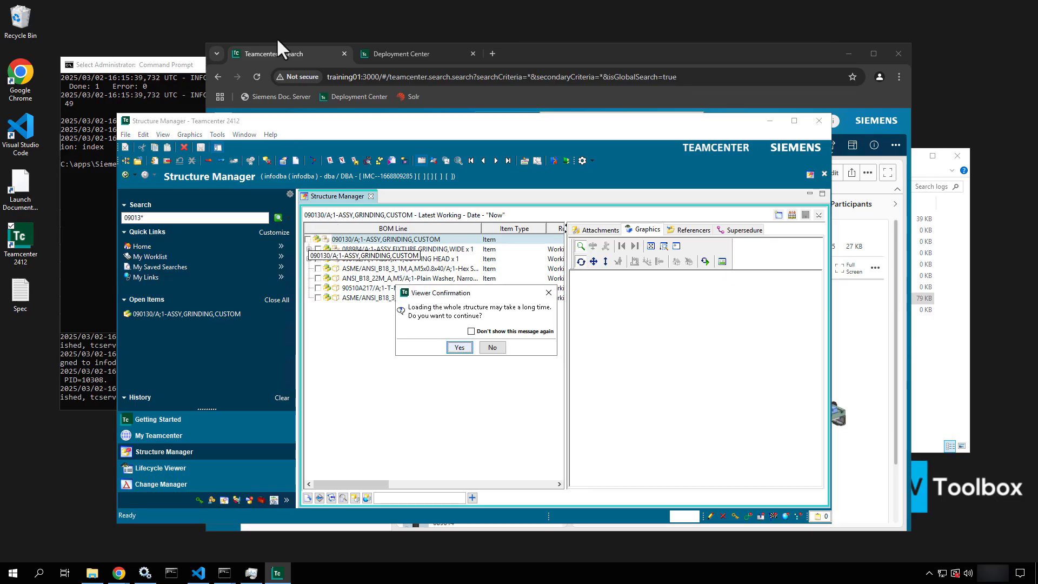
left_click(460, 348)
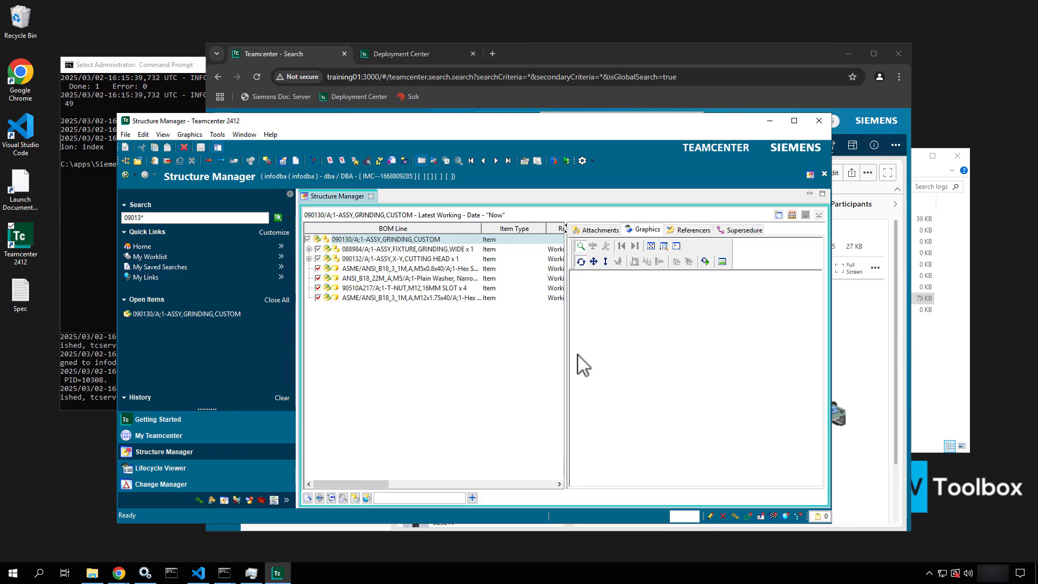
left_click_drag(565, 355, 452, 352)
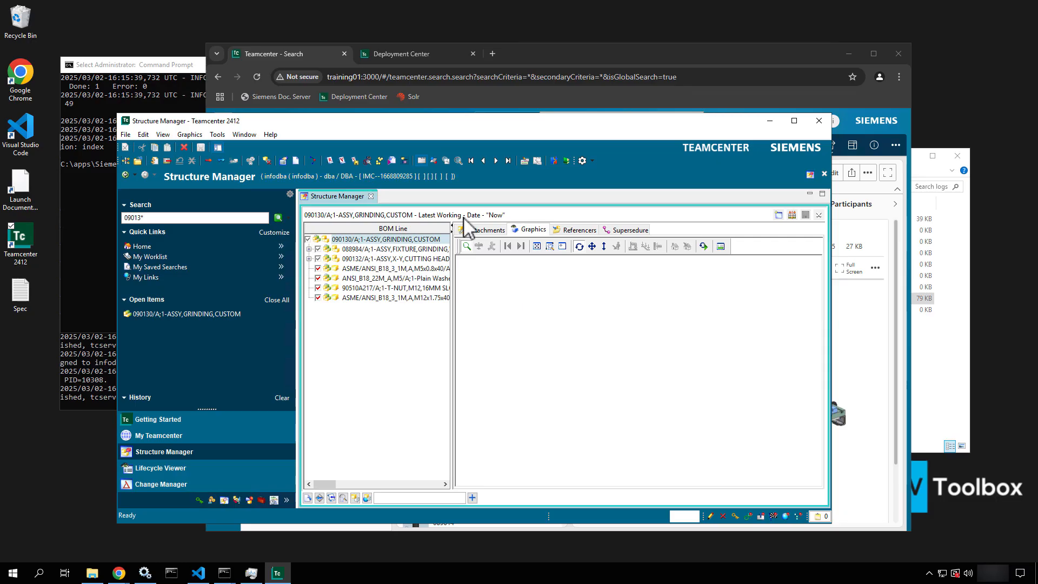
Confirm the 090130-A Rendering dataset's named references include a JT file
left_click(477, 229)
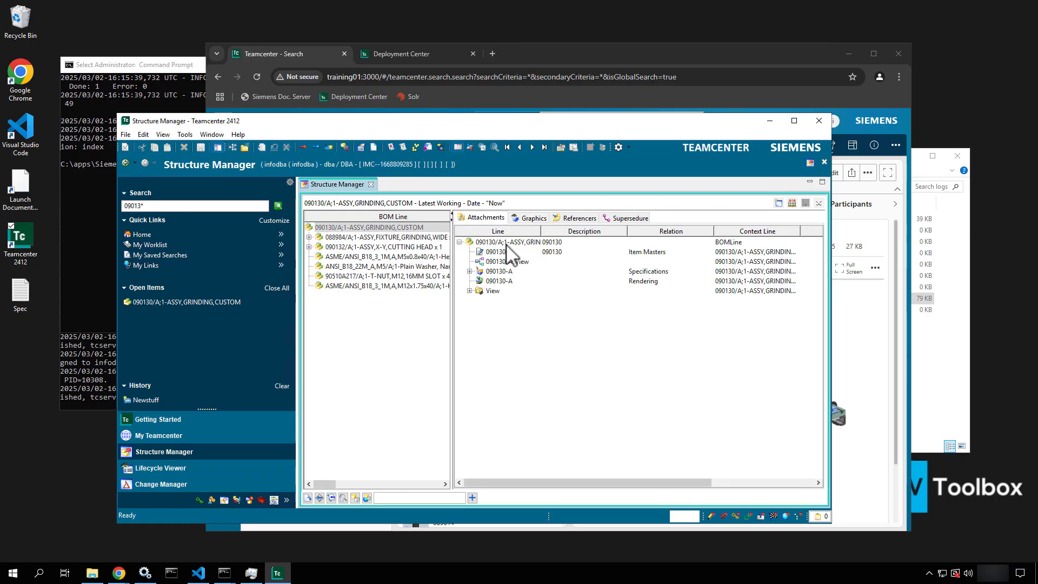
left_click(499, 281)
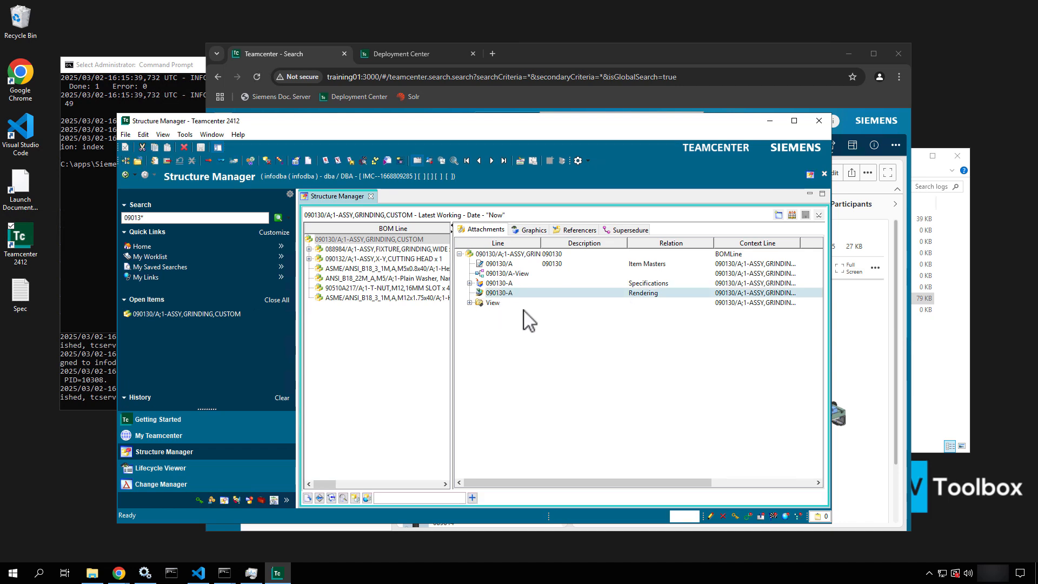
right_click(542, 293)
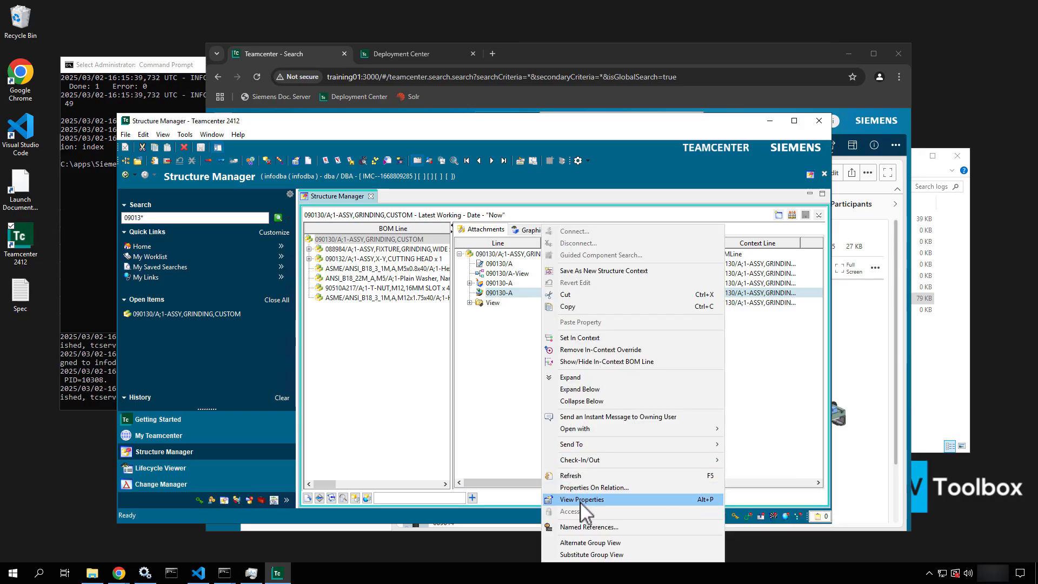
left_click(594, 528)
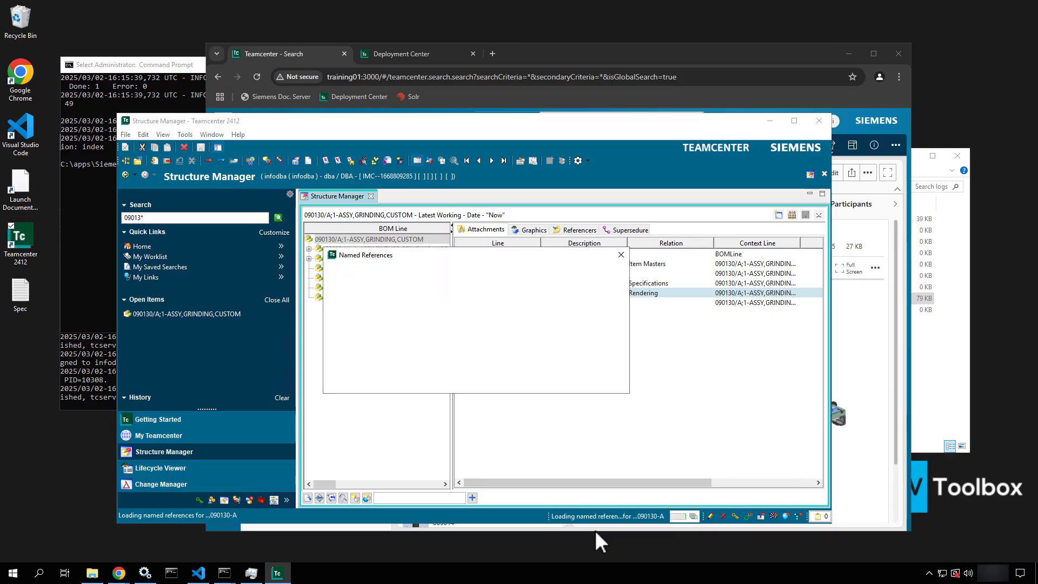
left_click(414, 298)
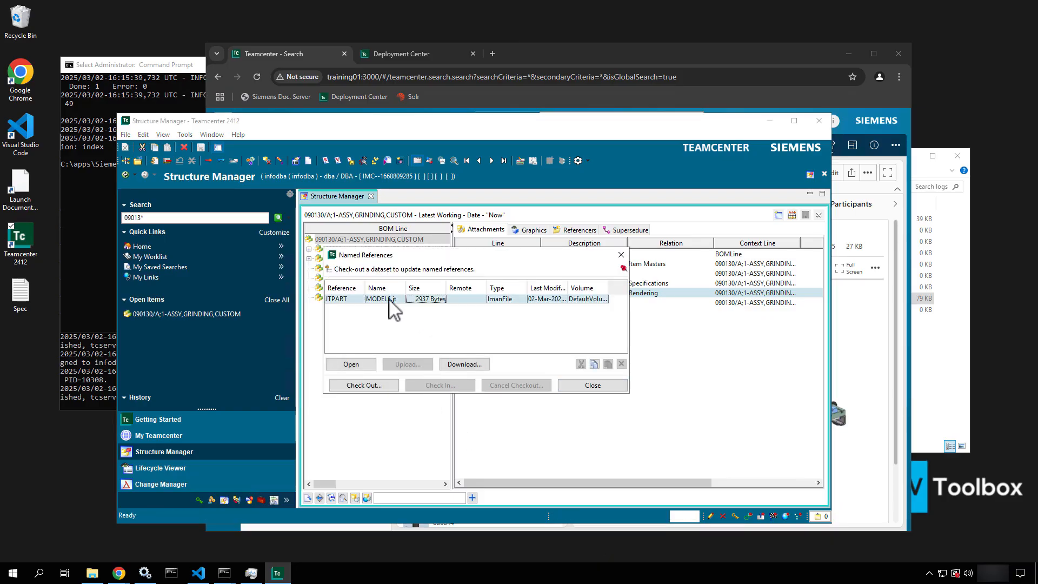
left_click(621, 254)
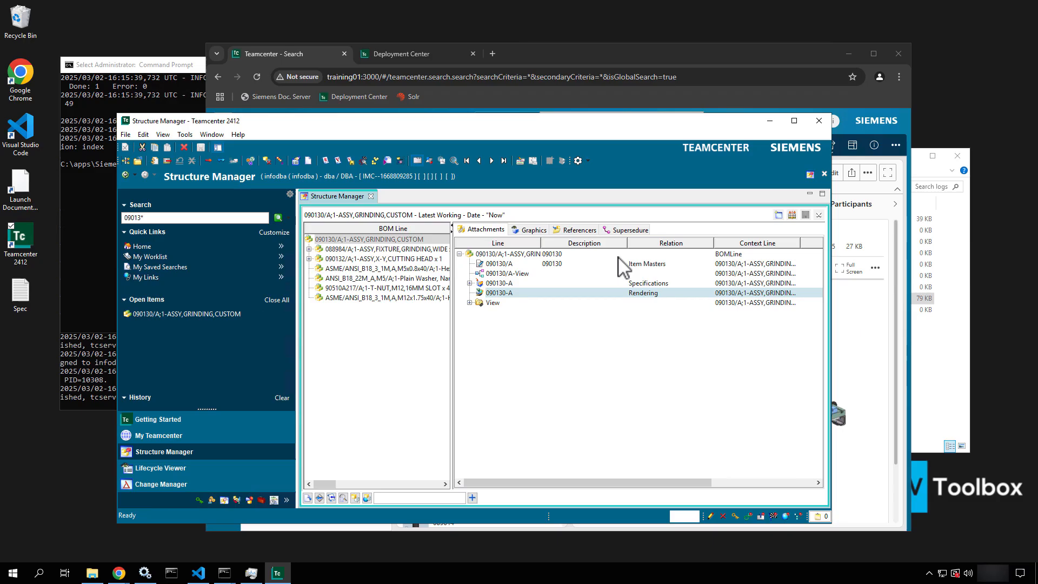
Open the 090130/A;1-ASSY,GRINDING,CUSTOM assembly in Active Workspace and list its view options
left_click(770, 121)
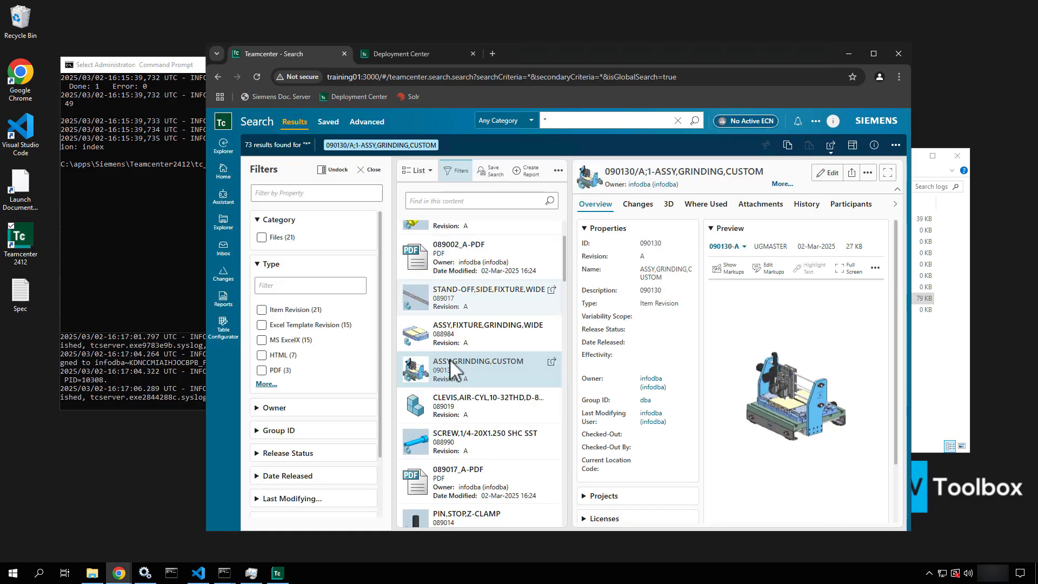
left_click(551, 360)
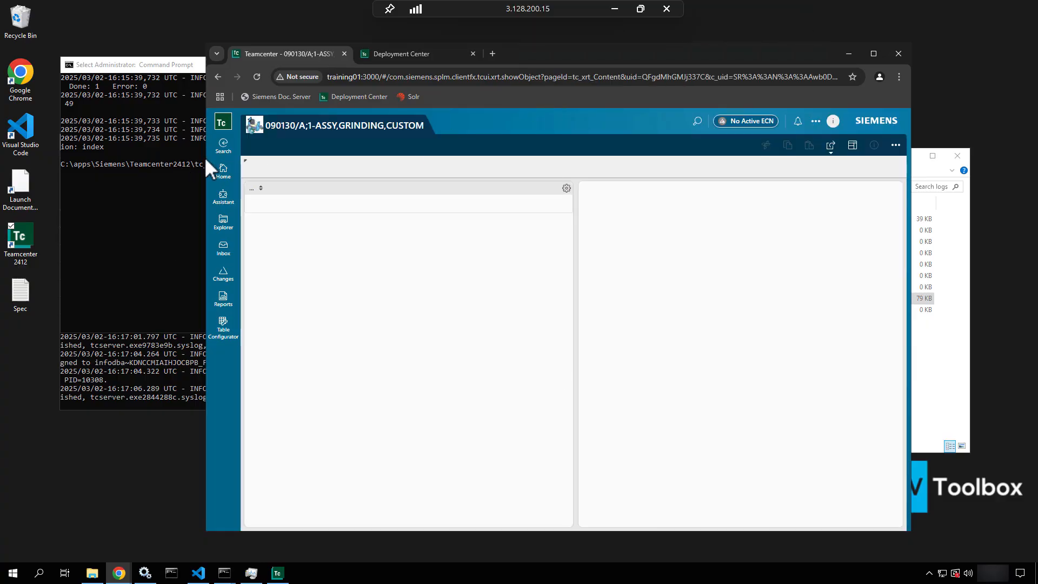
left_click_drag(204, 157, 34, 162)
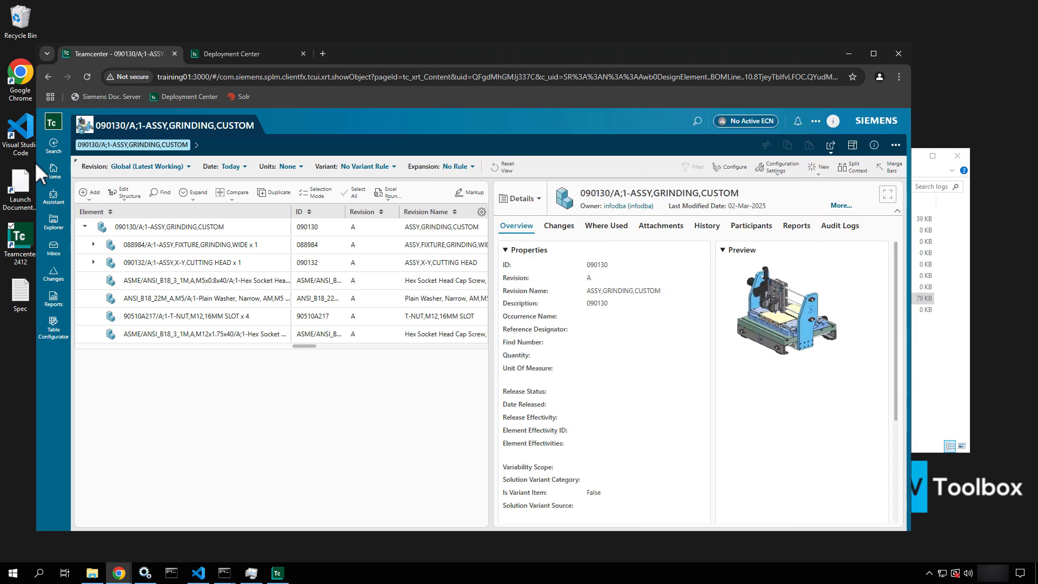
left_click(539, 205)
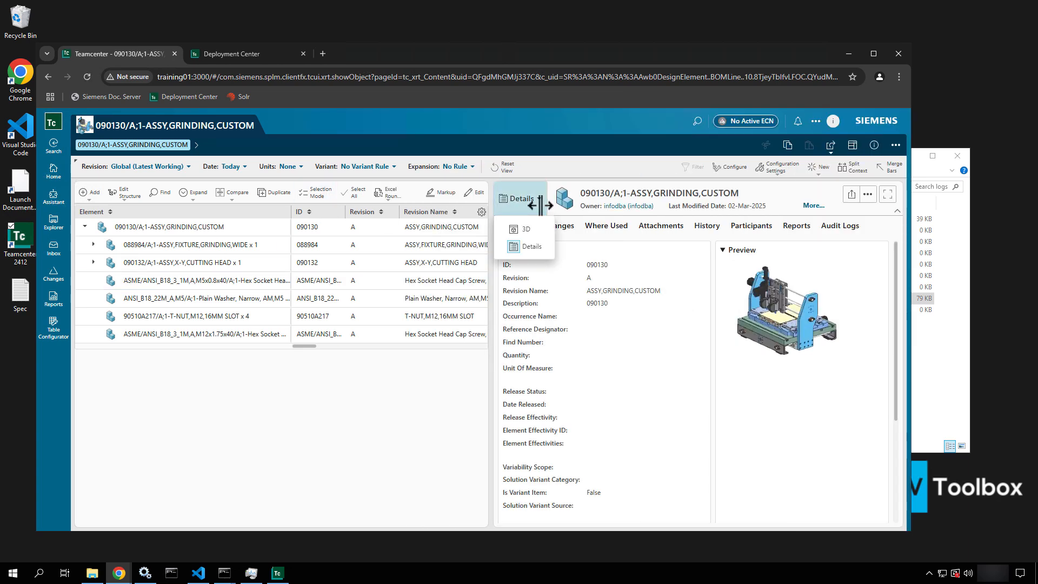
Switch the grinding assembly to the 3D view and close the '3D rendering is not enabled' error
left_click(537, 233)
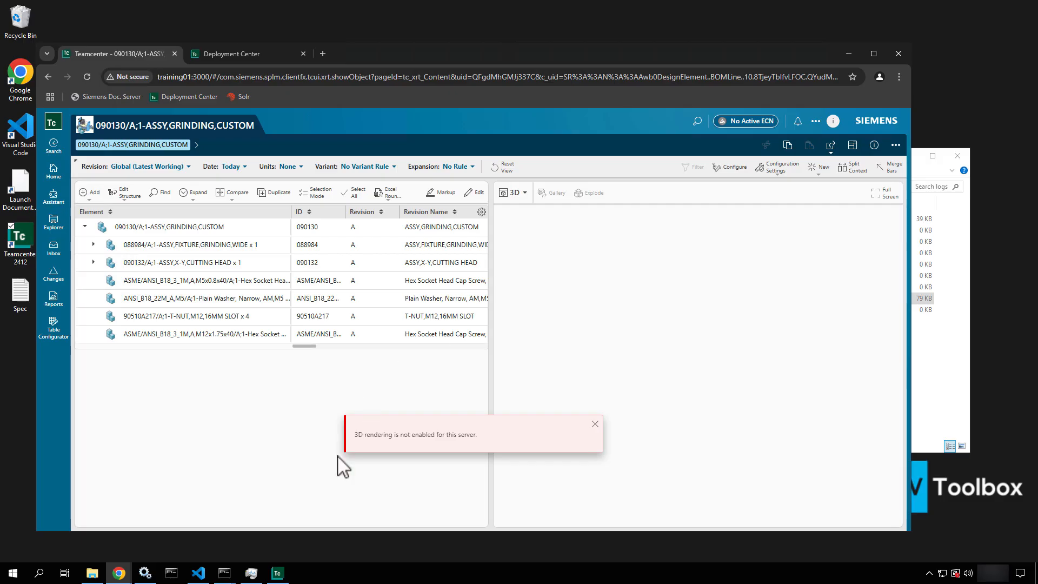
mouse_move(324, 396)
left_mouse_down()
mouse_move(638, 515)
mouse_move(640, 491)
left_mouse_up()
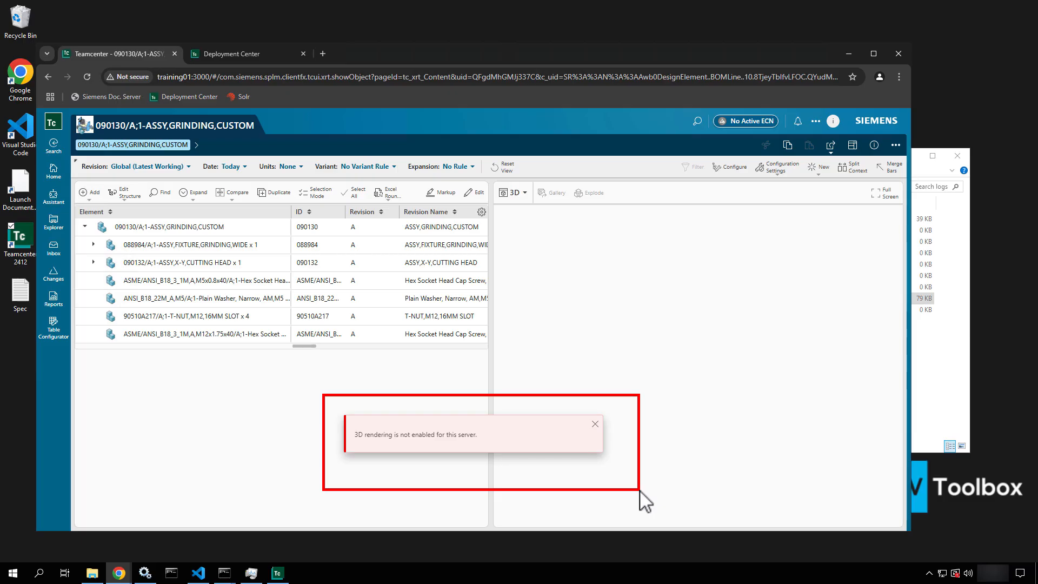
key("Escape")
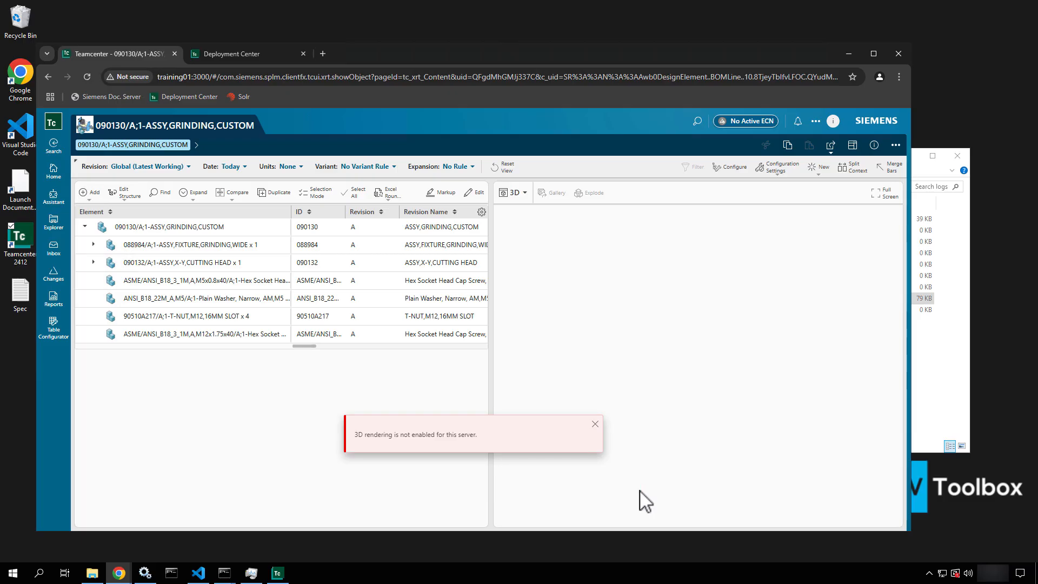
left_click(595, 424)
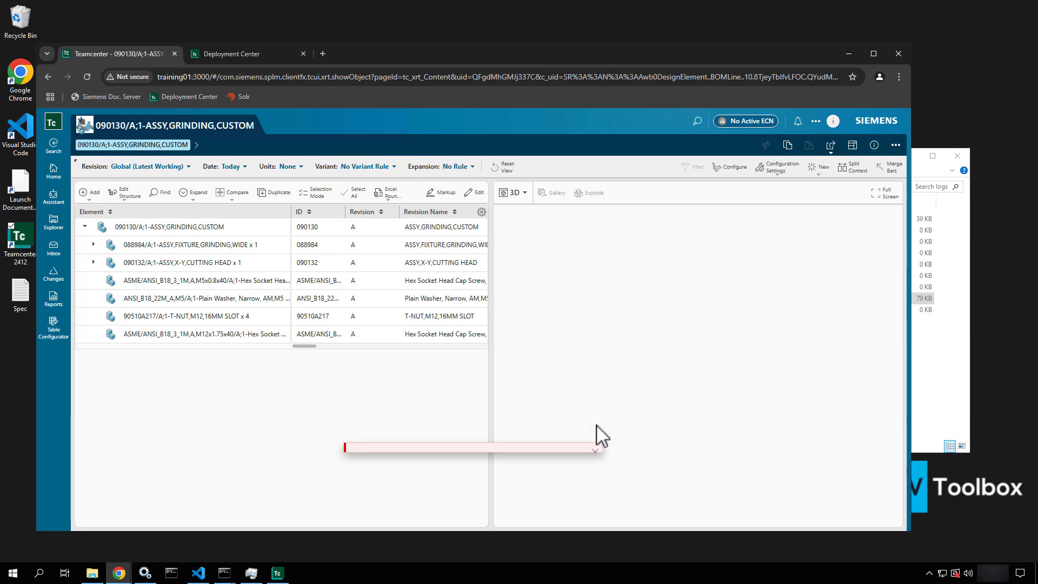
Switch the workspace to Active Admin and open the Viewer Administration page from Home
left_click(54, 172)
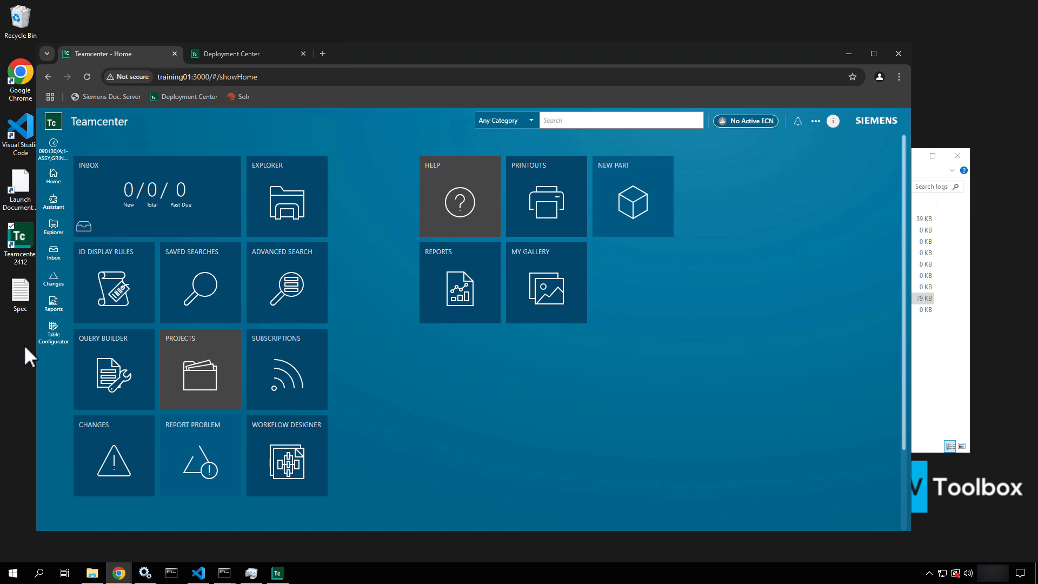
left_click(832, 122)
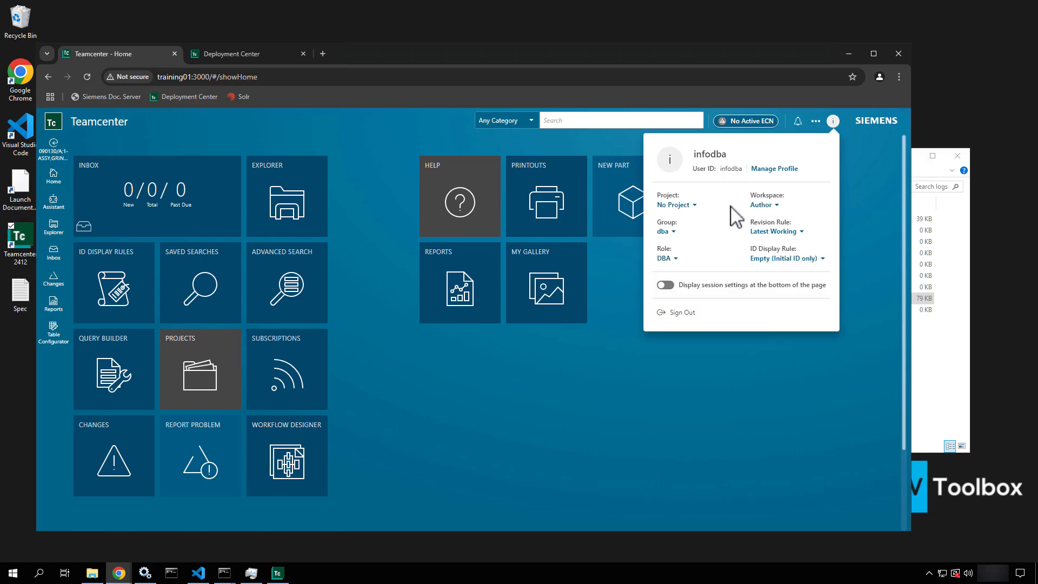
left_click(763, 205)
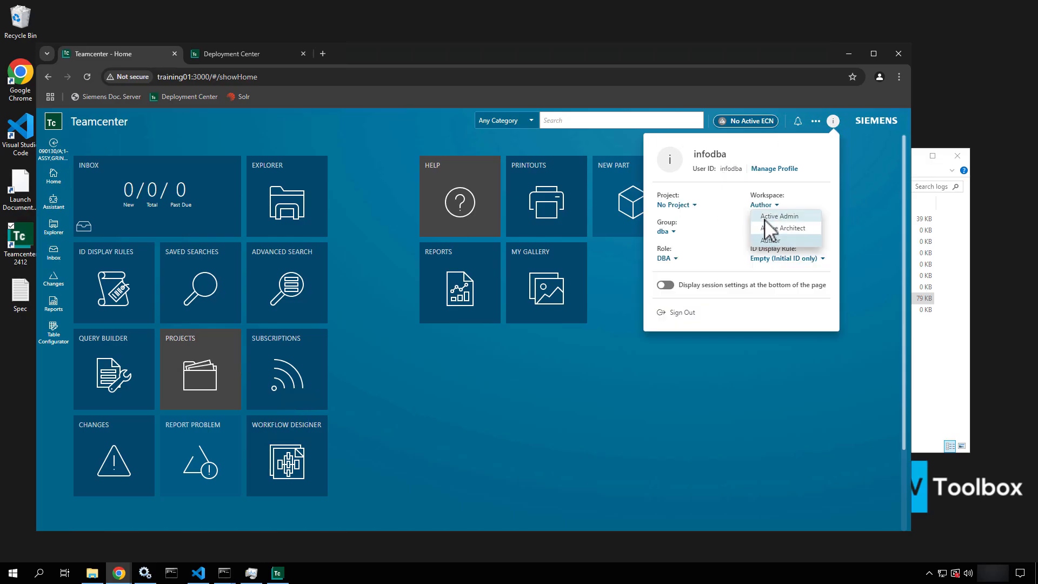
left_click(764, 218)
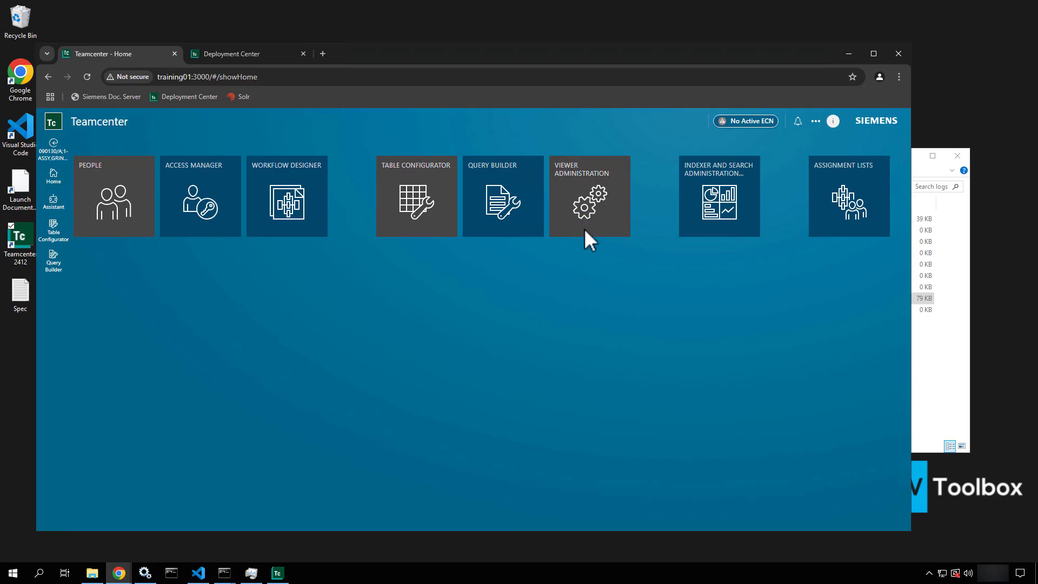
left_click(583, 204)
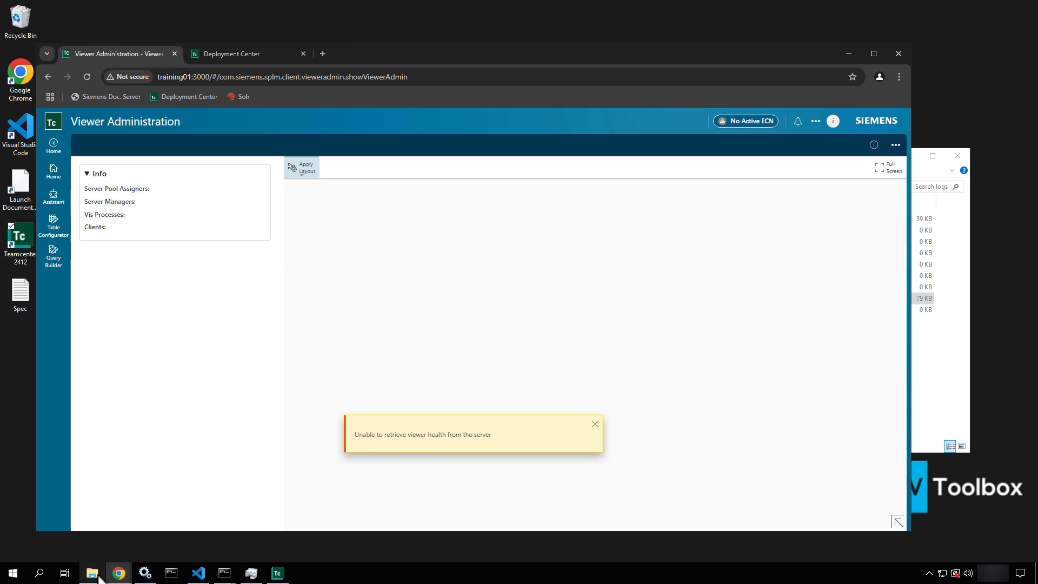
Bring the logs folder window forward and browse up to tc_root to locate visassigner
mouse_move(92, 572)
left_click(105, 535)
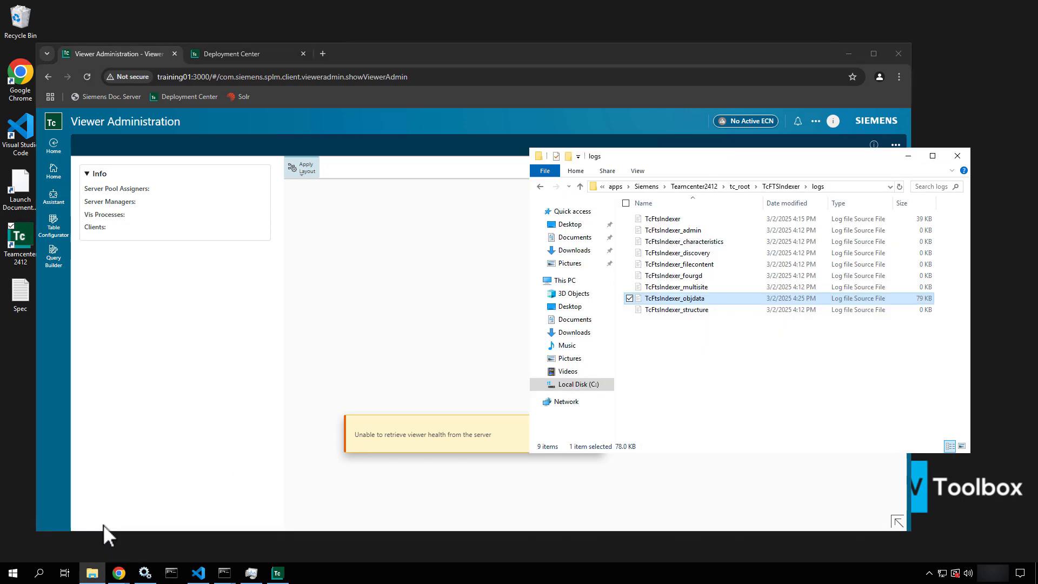
left_click(743, 188)
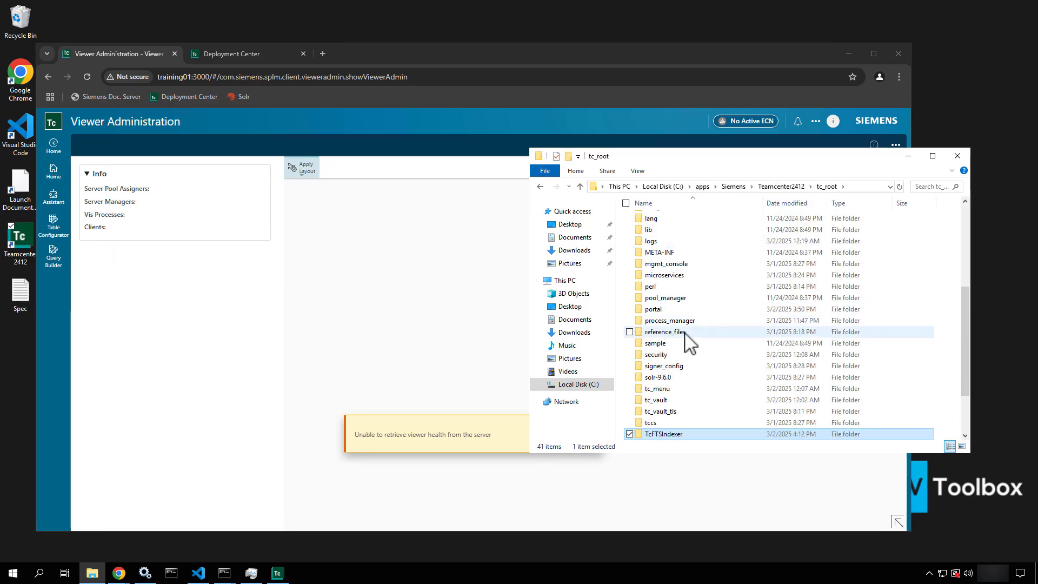
scroll(687, 340, "down", 2)
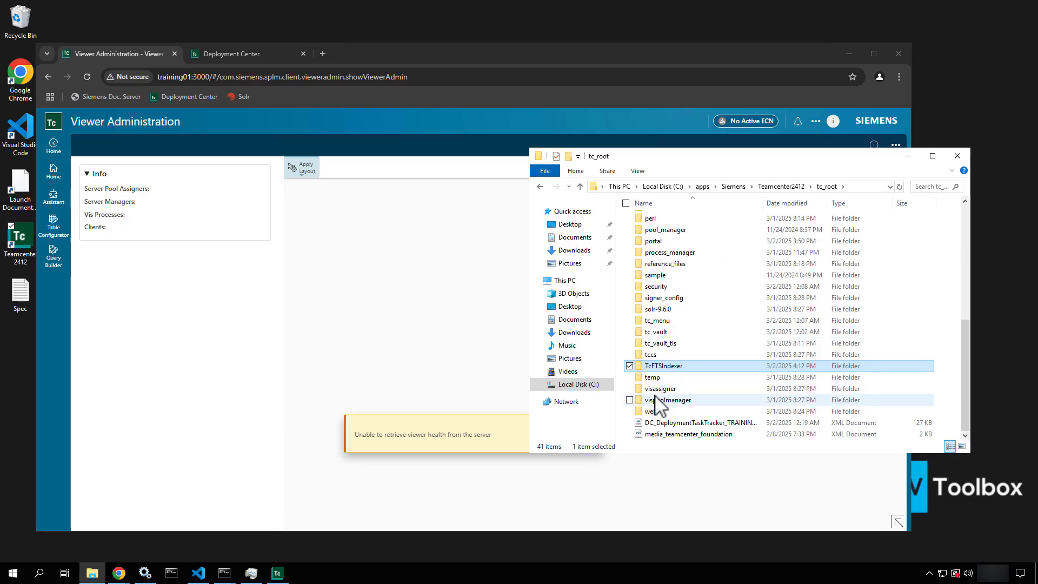
left_click(657, 389)
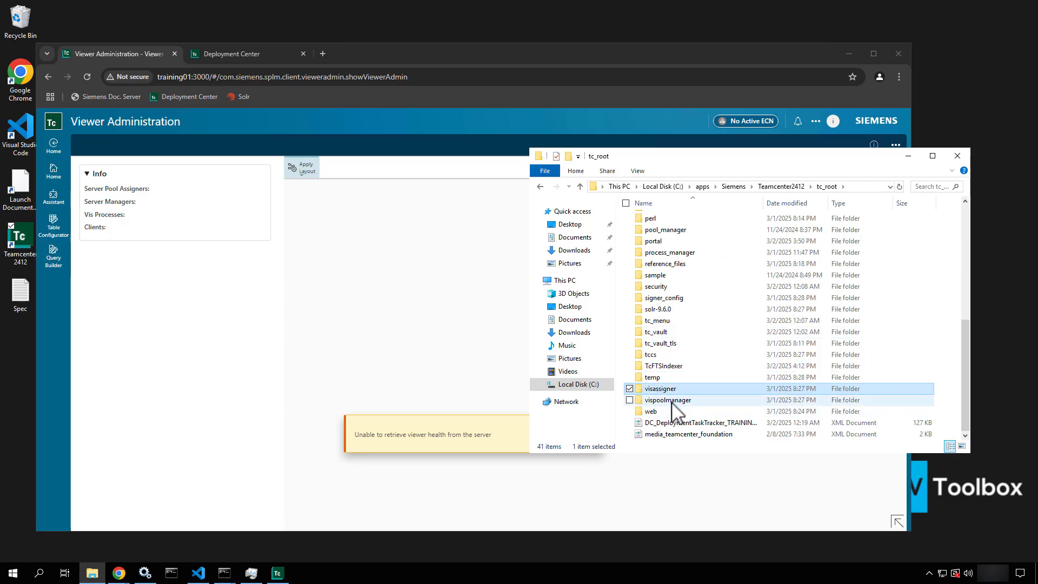
left_click(671, 401)
left_click(660, 388)
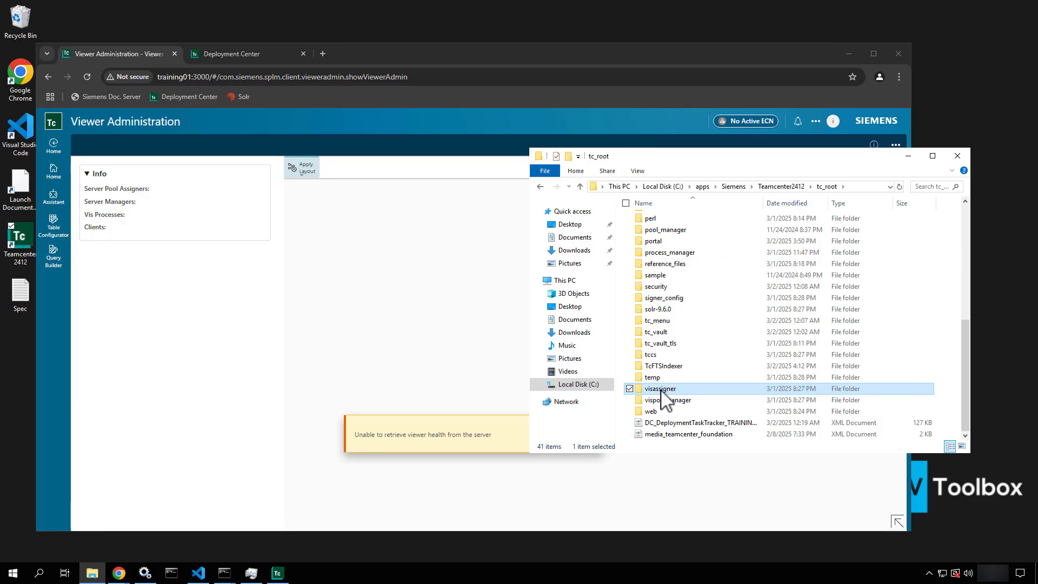
left_click(664, 402)
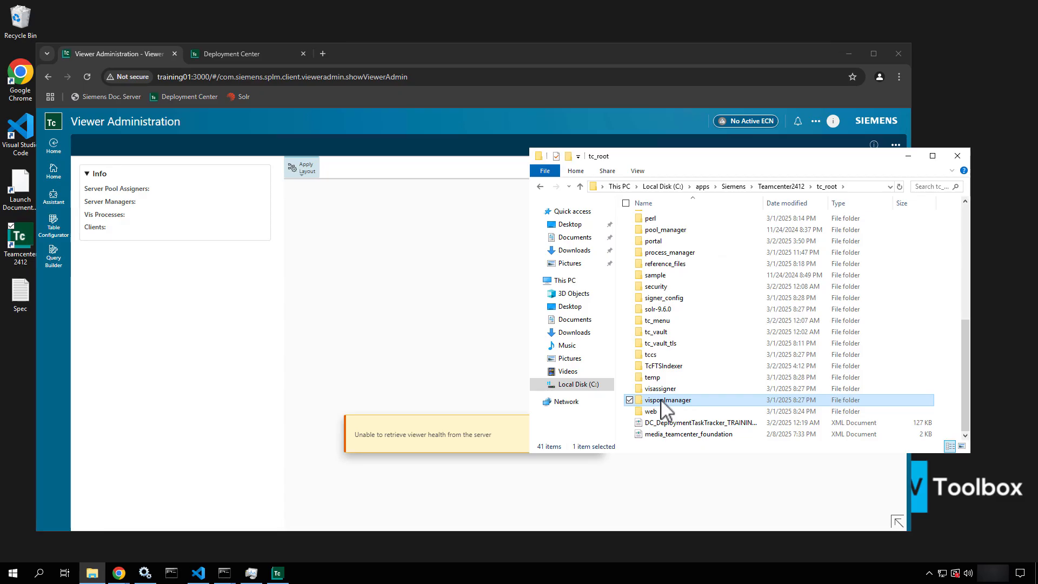
Open the visassigner folder and run run_visassigner as administrator
double_click(663, 389)
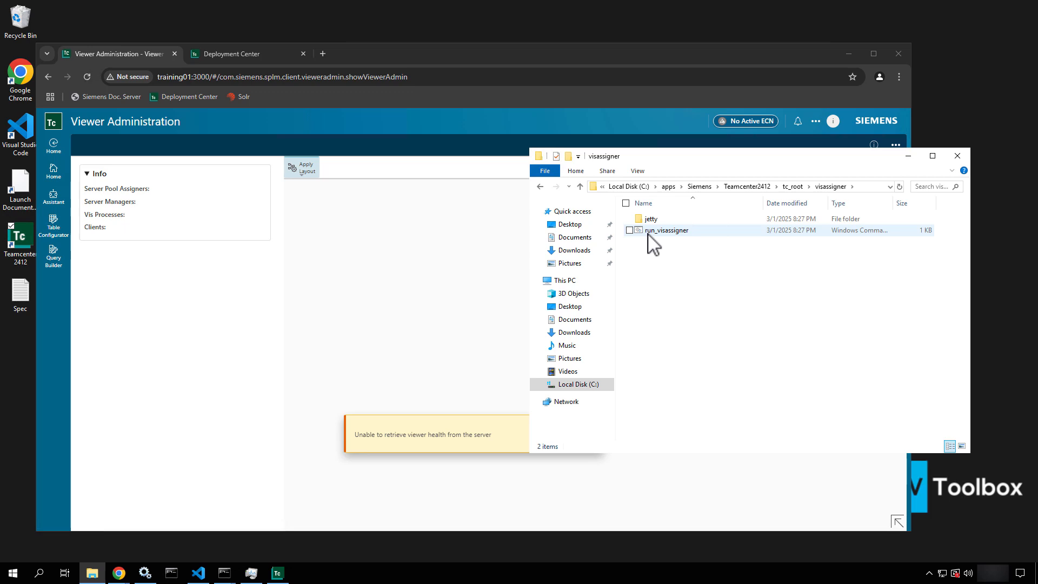
right_click(648, 233)
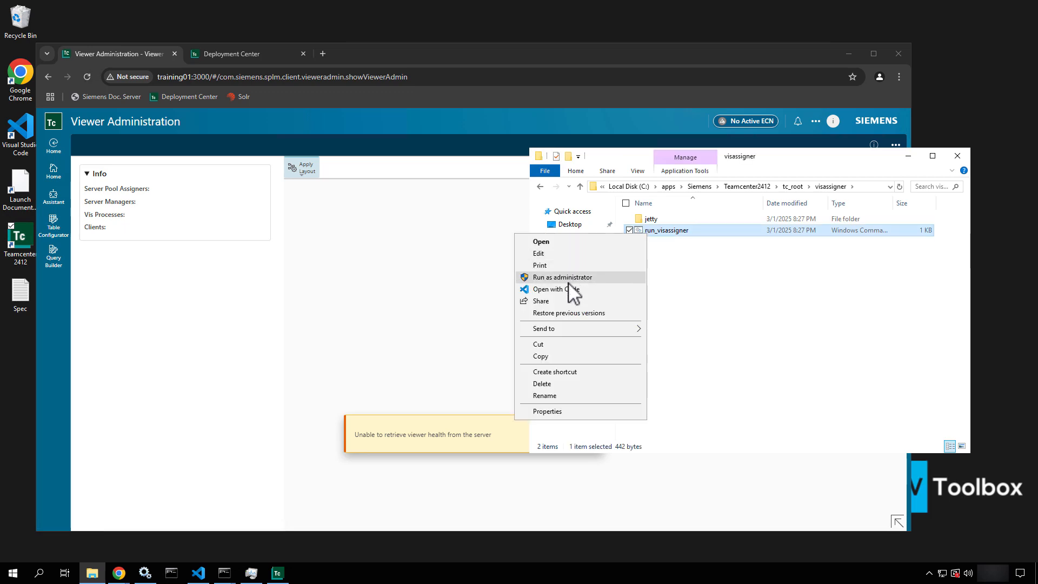
left_click(568, 278)
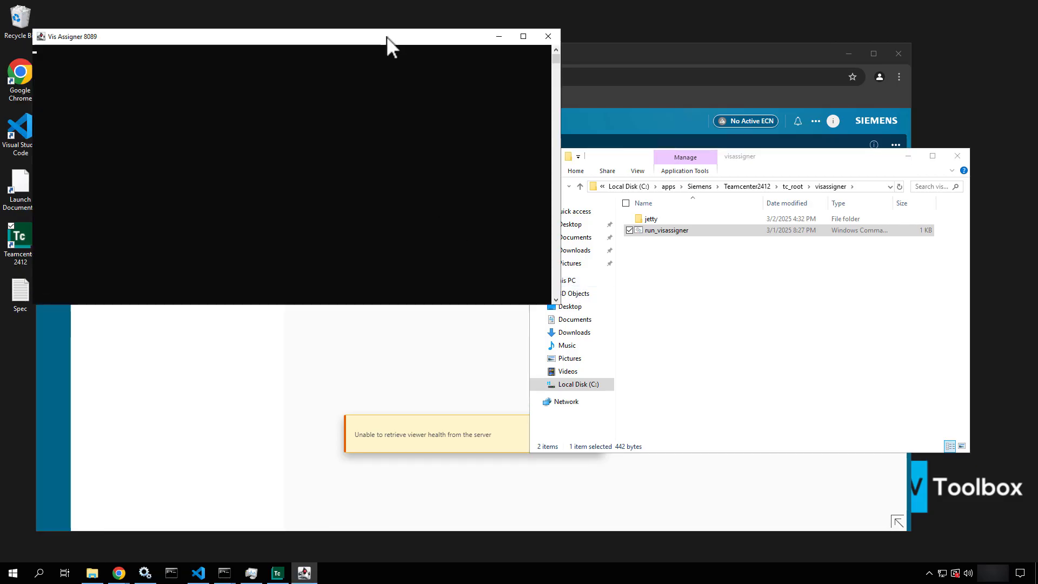
Move the Vis Assigner console aside and open the visassigner jetty folder
left_click_drag(387, 37, 408, 139)
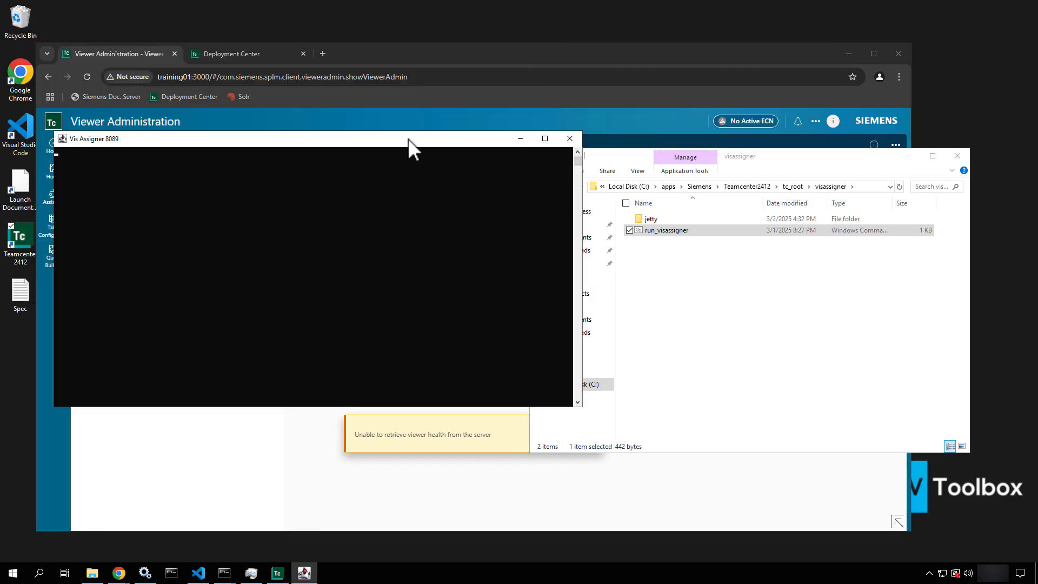
left_click(670, 231)
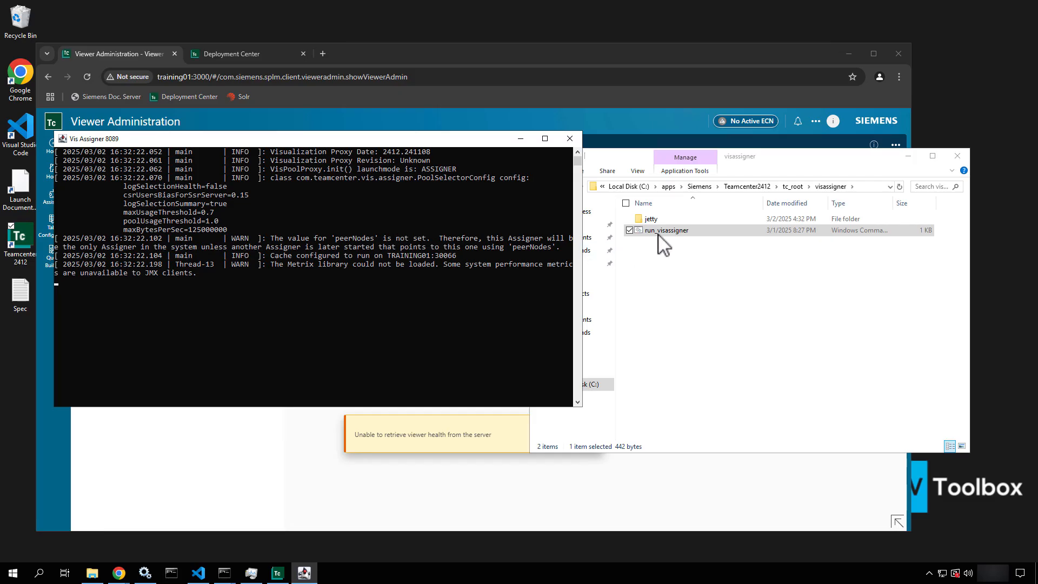
left_click(653, 220)
double_click(657, 221)
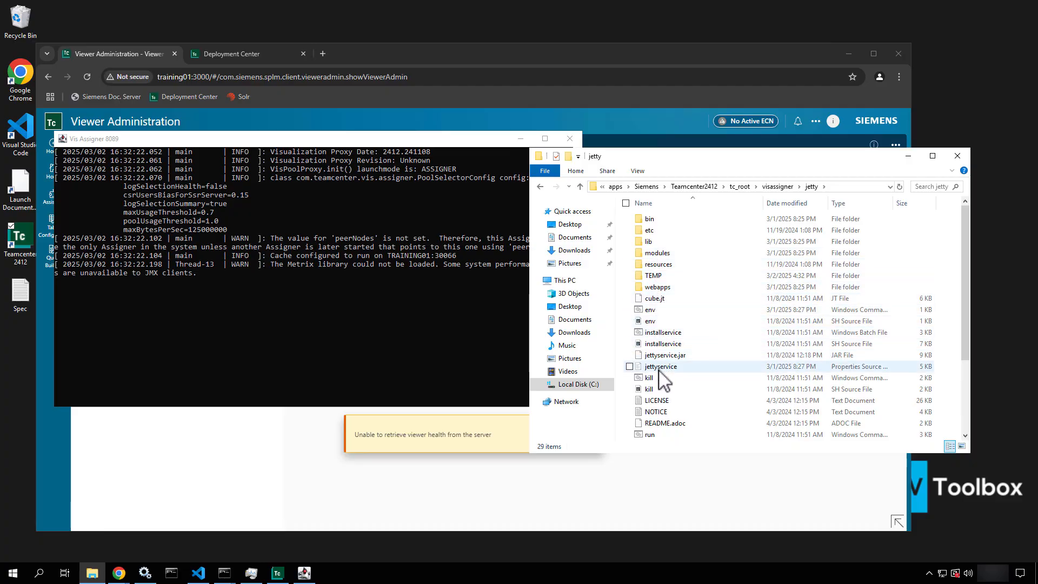
Peek into jetty's etc folder, return, and bring up actions for jettyservice
left_click(660, 332)
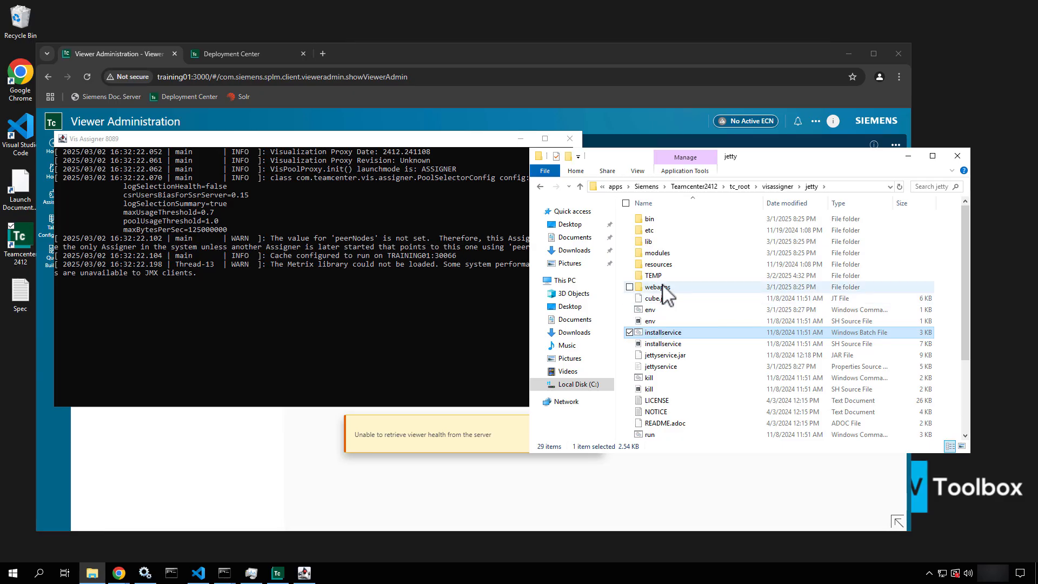
double_click(644, 230)
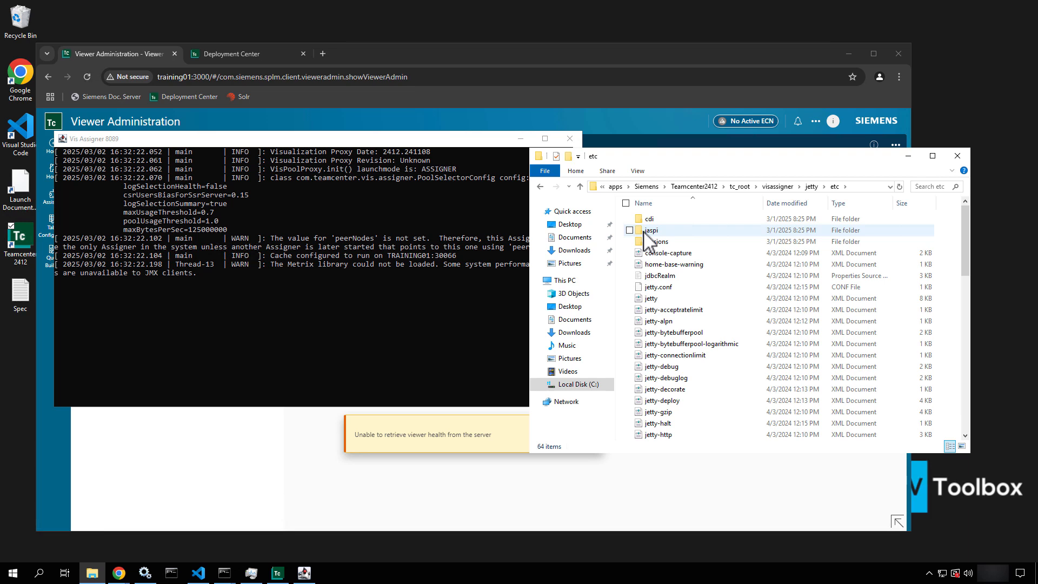
left_click(539, 185)
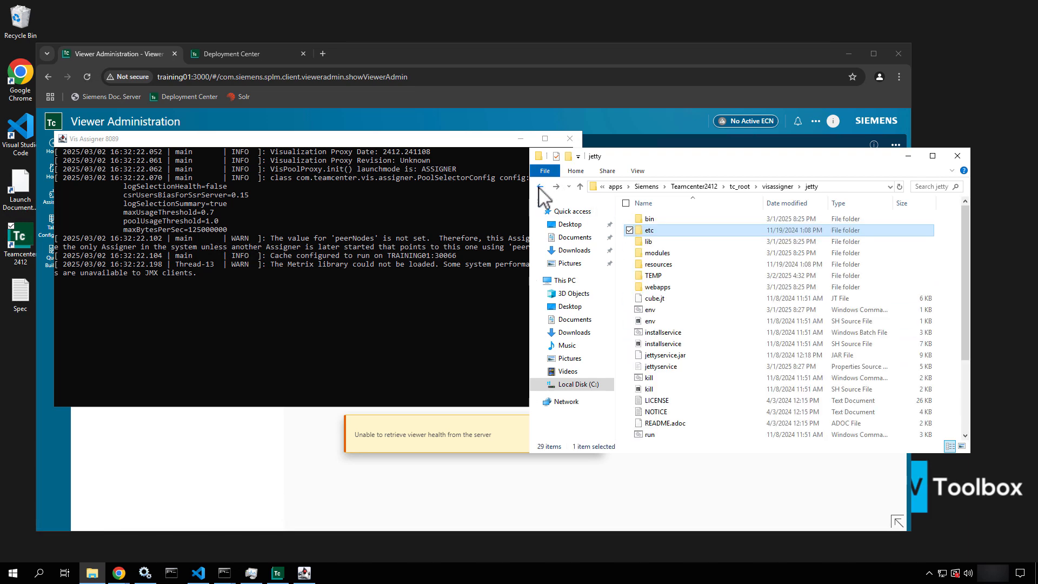
left_click(666, 368)
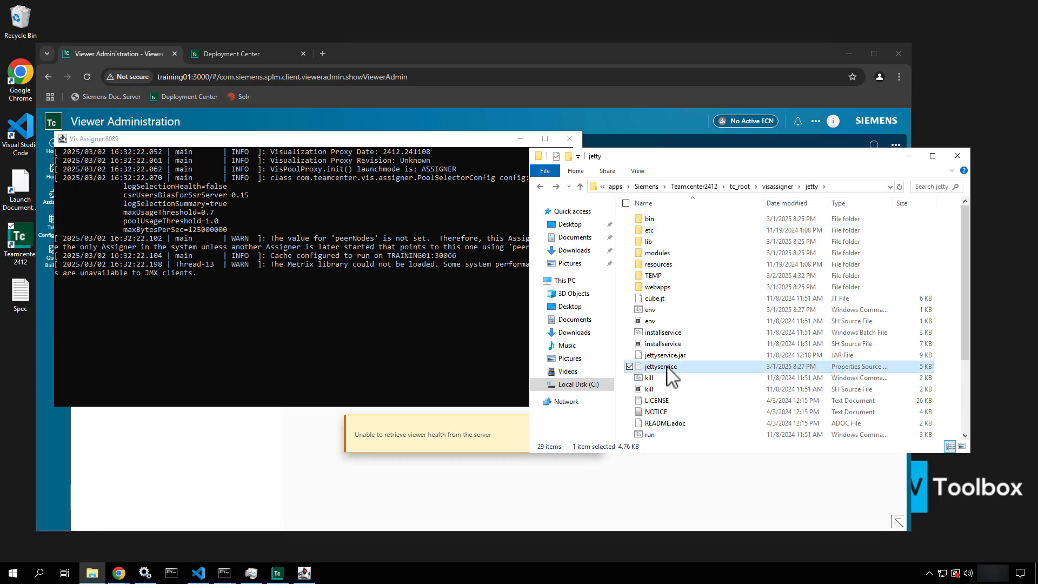
right_click(668, 369)
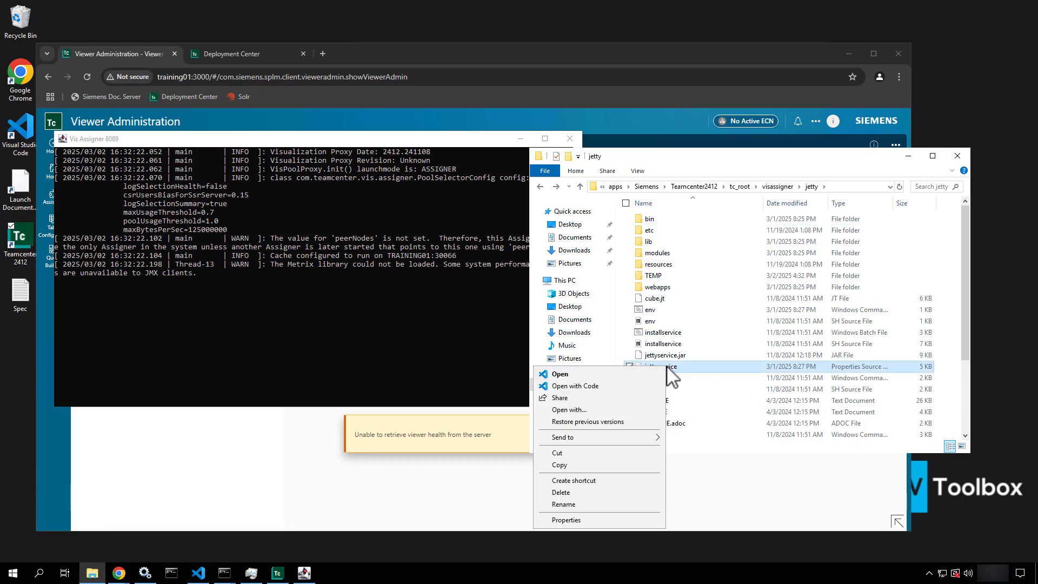
Open jettyservice.properties in VS Code and review Pool Config, highlighting maxUsageThreshold=0.7 on line 44
left_click(618, 386)
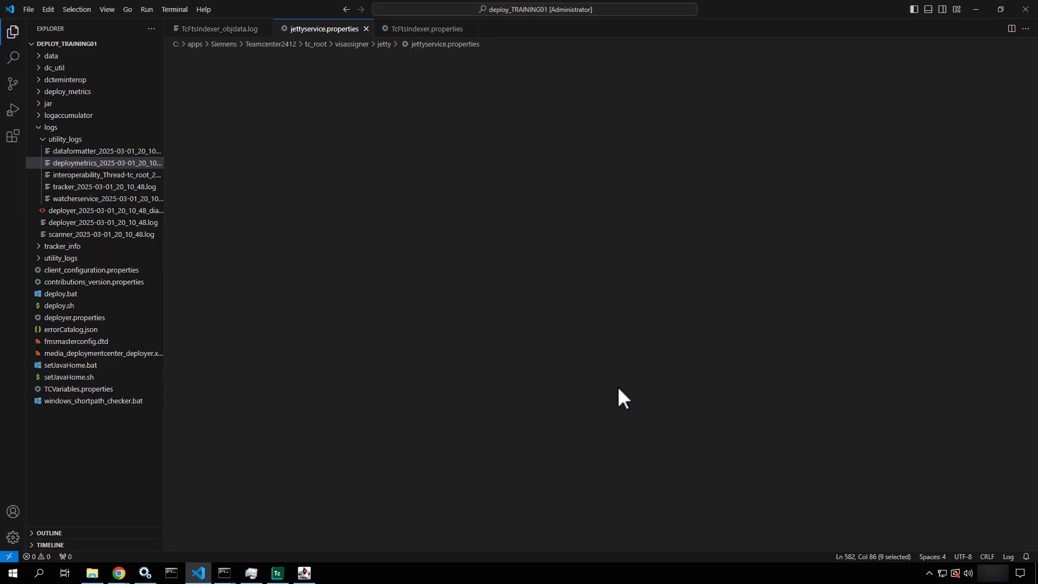
scroll(449, 287, "down", 6)
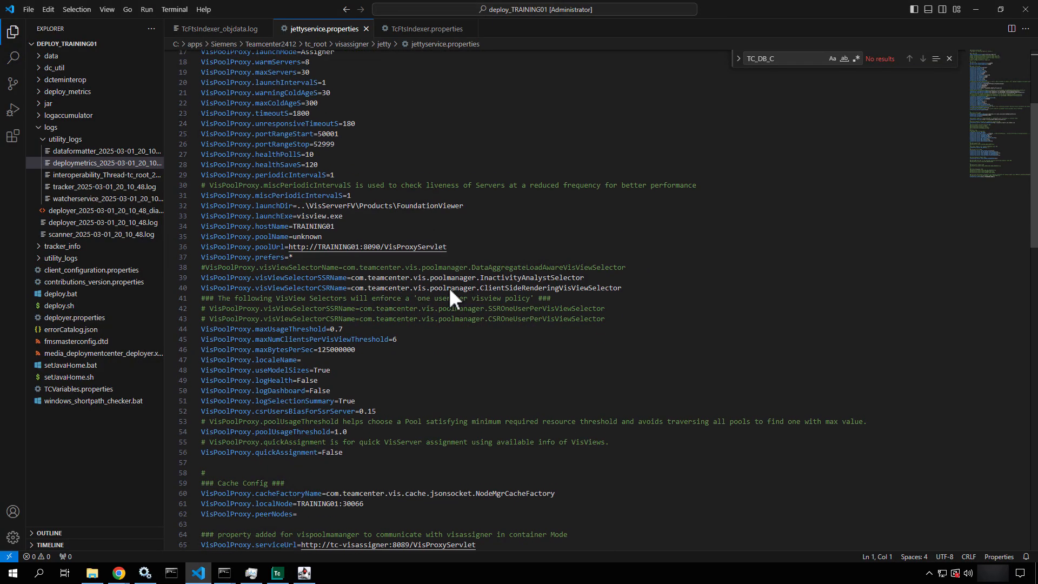
scroll(449, 287, "down", 10)
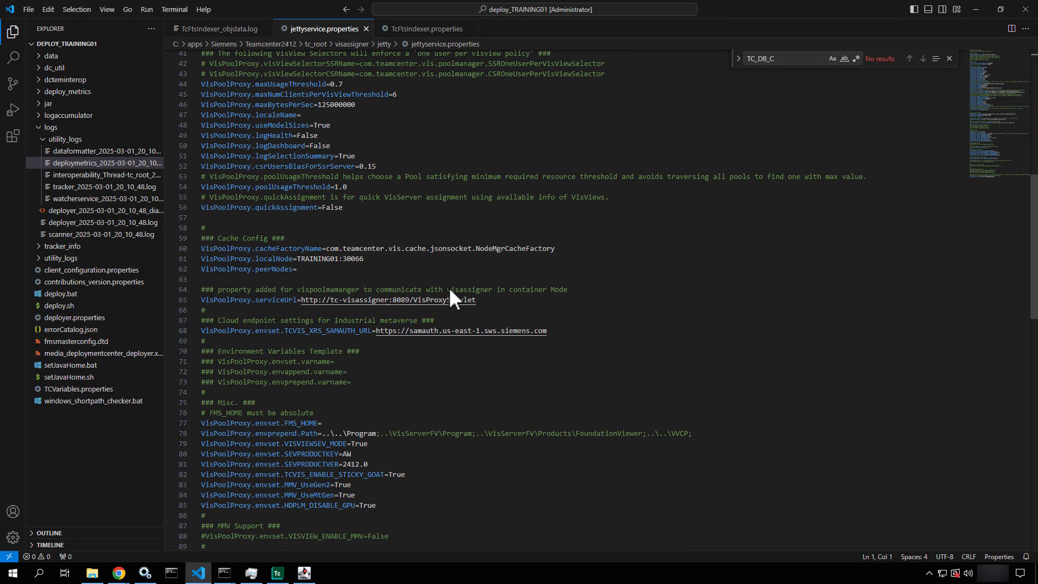
scroll(449, 287, "down", 5)
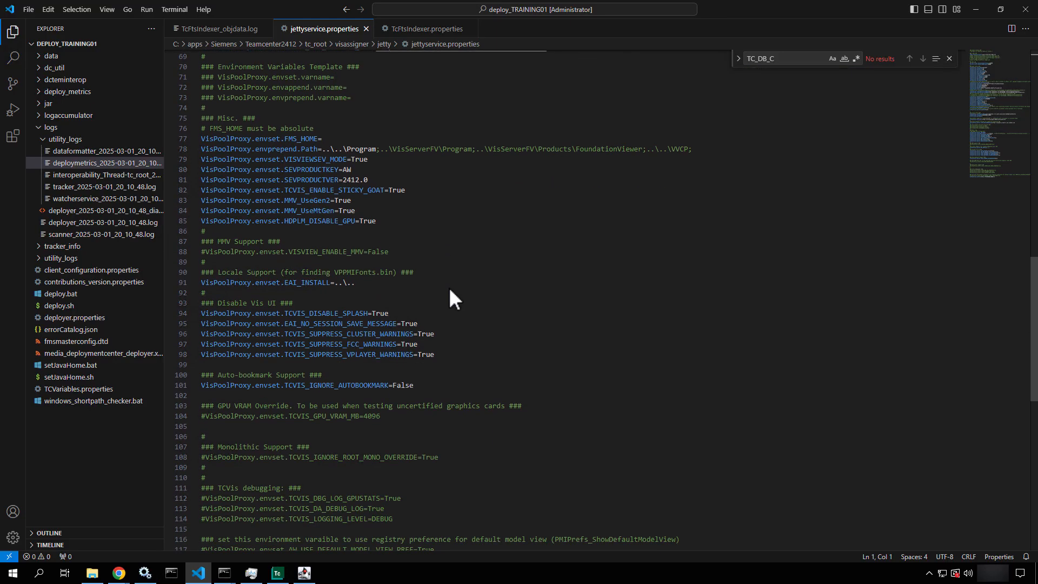
scroll(449, 287, "up", 6)
scroll(449, 298, "up", 12)
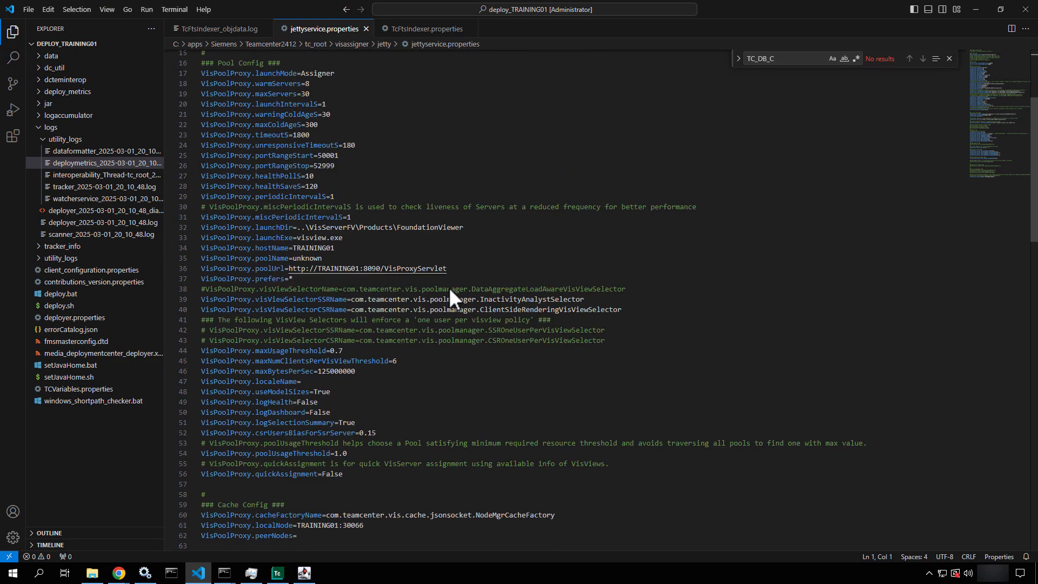
left_click_drag(341, 361, 223, 361)
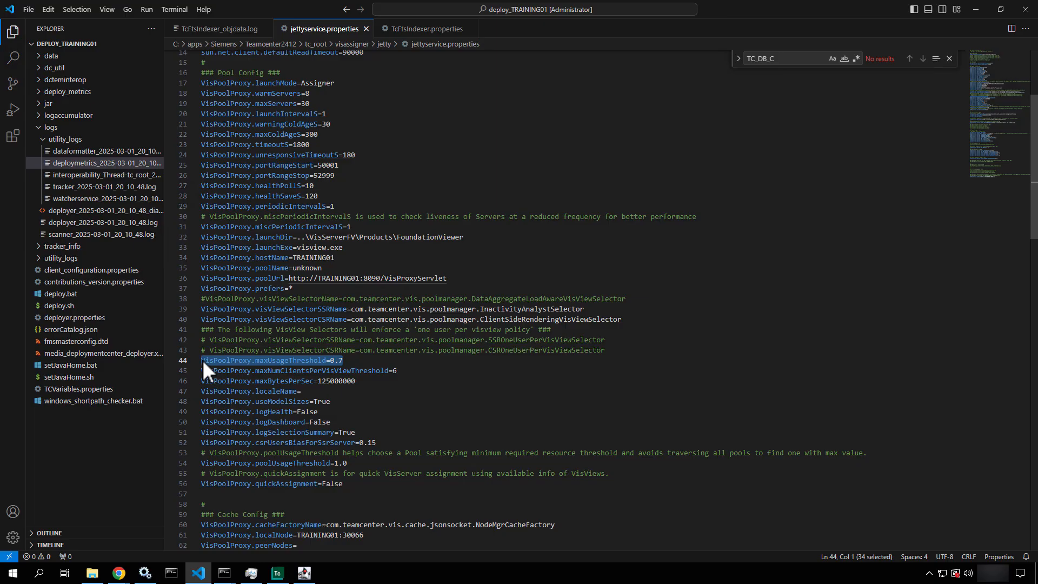
left_click(350, 358)
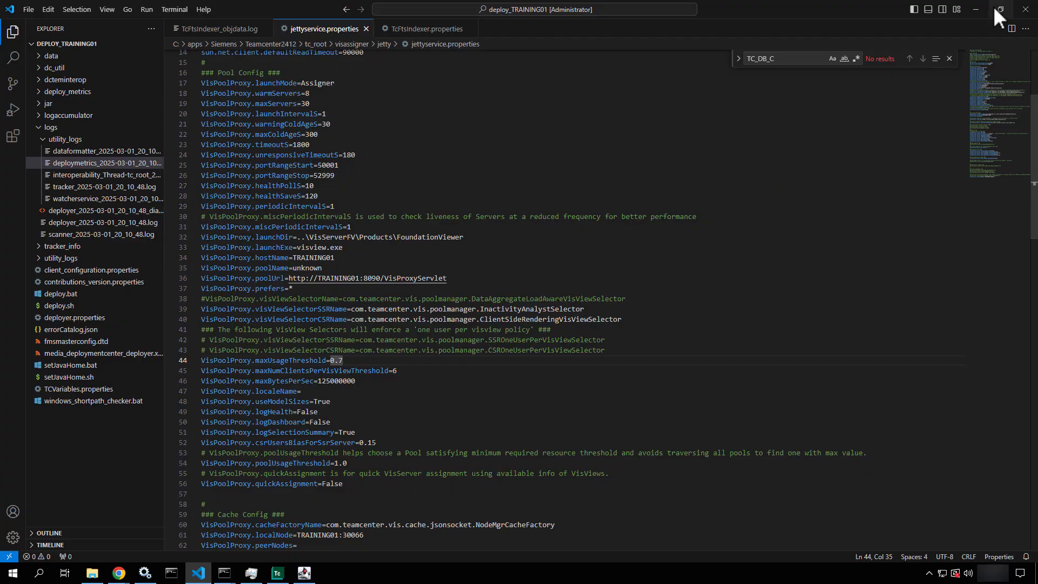
left_click(965, 12)
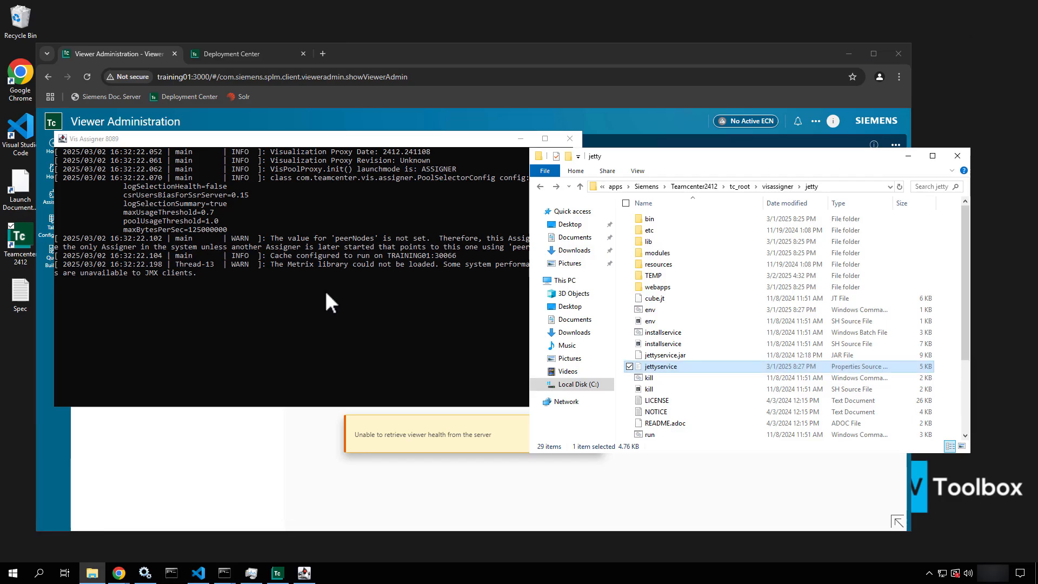
Browse from tc_root into the vispoolmanager folder
left_click(471, 142)
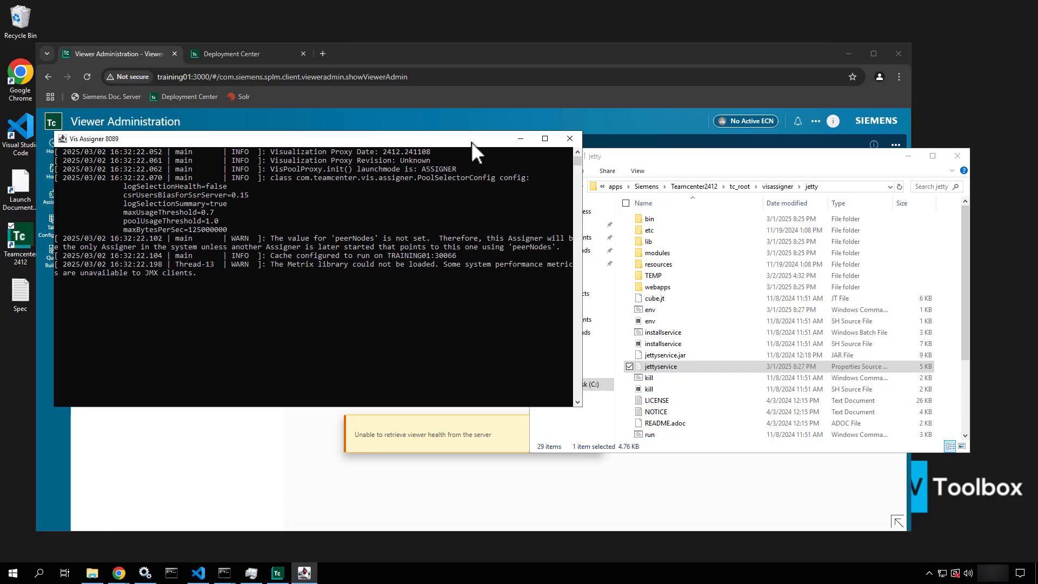
left_click(743, 188)
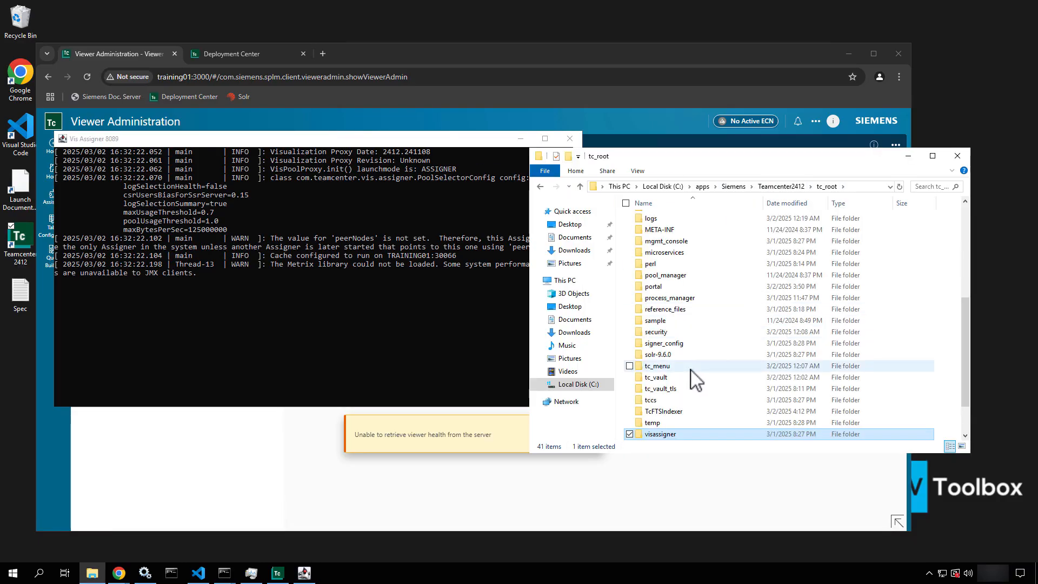
scroll(690, 369, "down", 1)
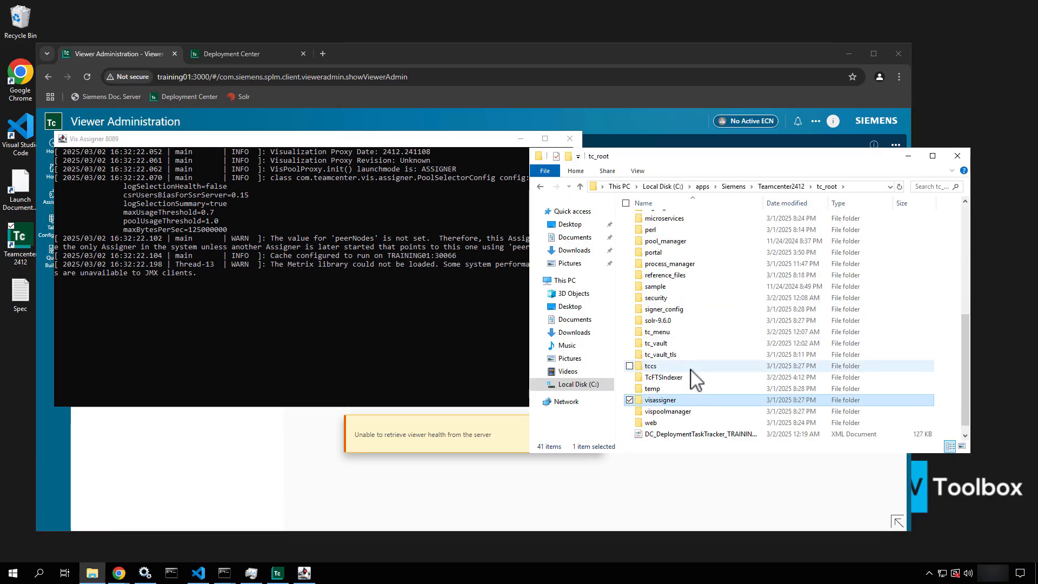
double_click(668, 413)
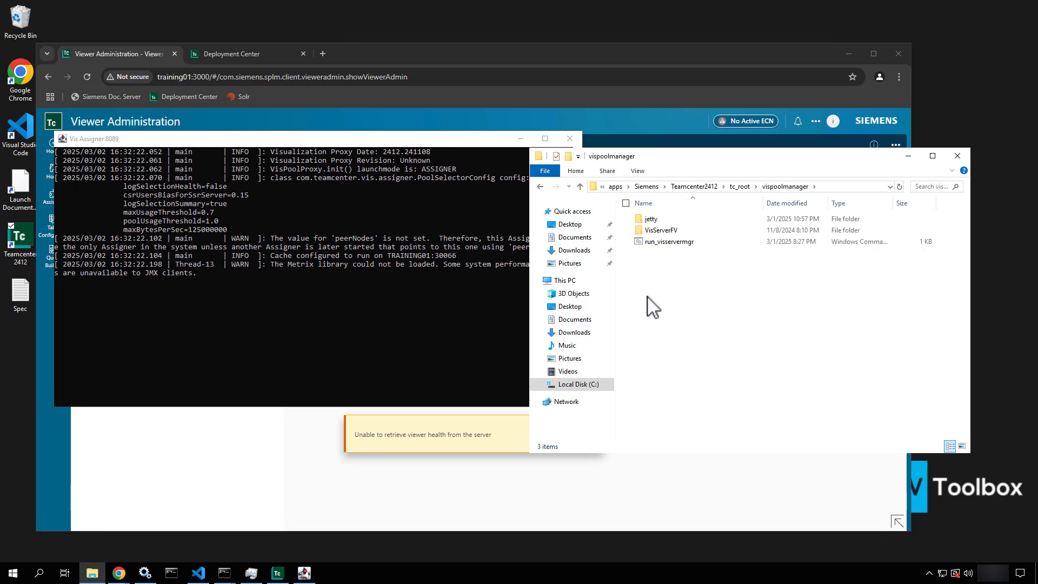
Find VisView.exe in Task Manager's Details, then run run_visservermgr as administrator
right_click(399, 578)
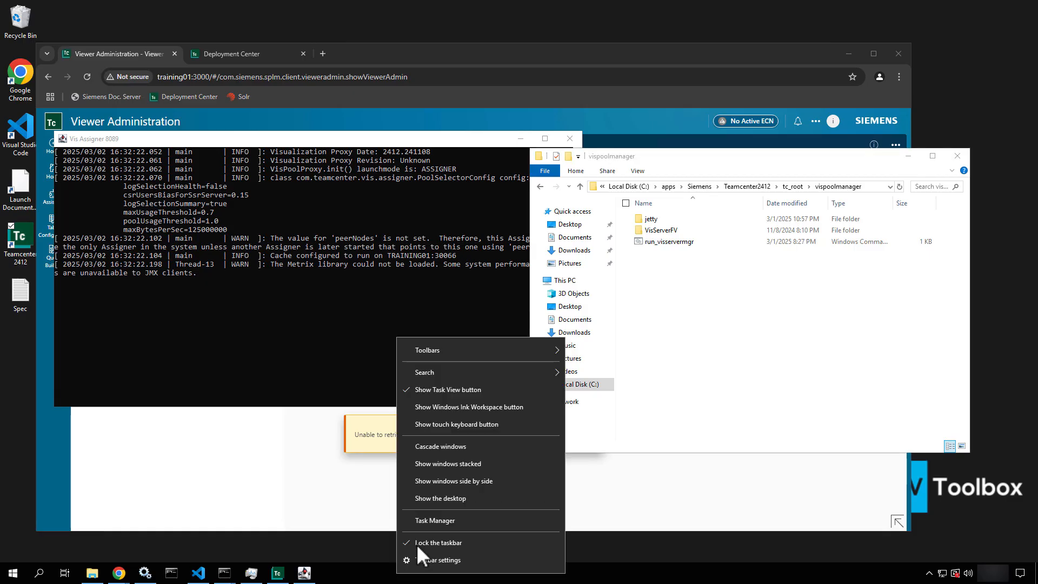
left_click(439, 517)
left_click(281, 384)
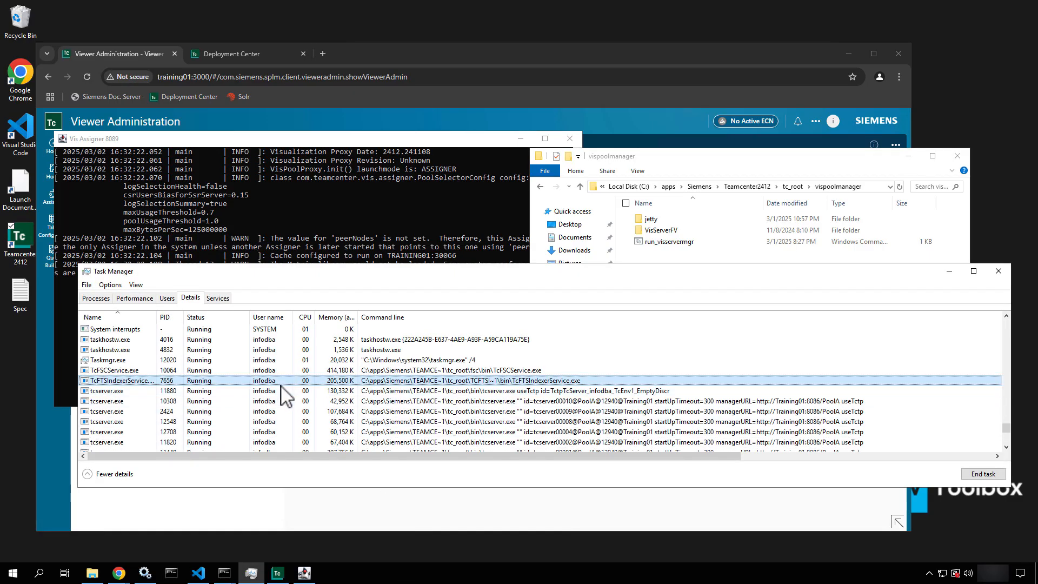
key("v")
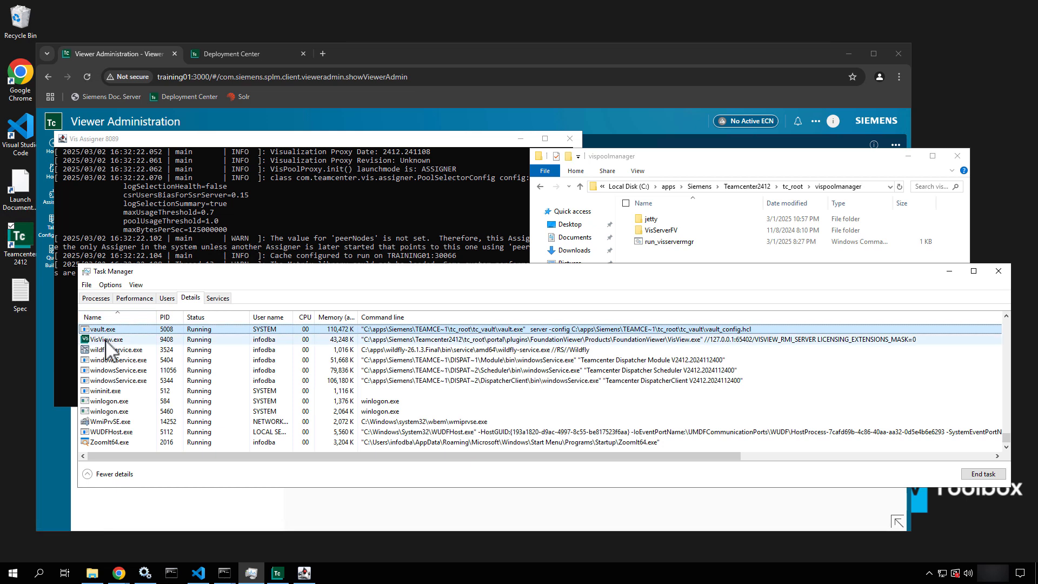
left_click(106, 341)
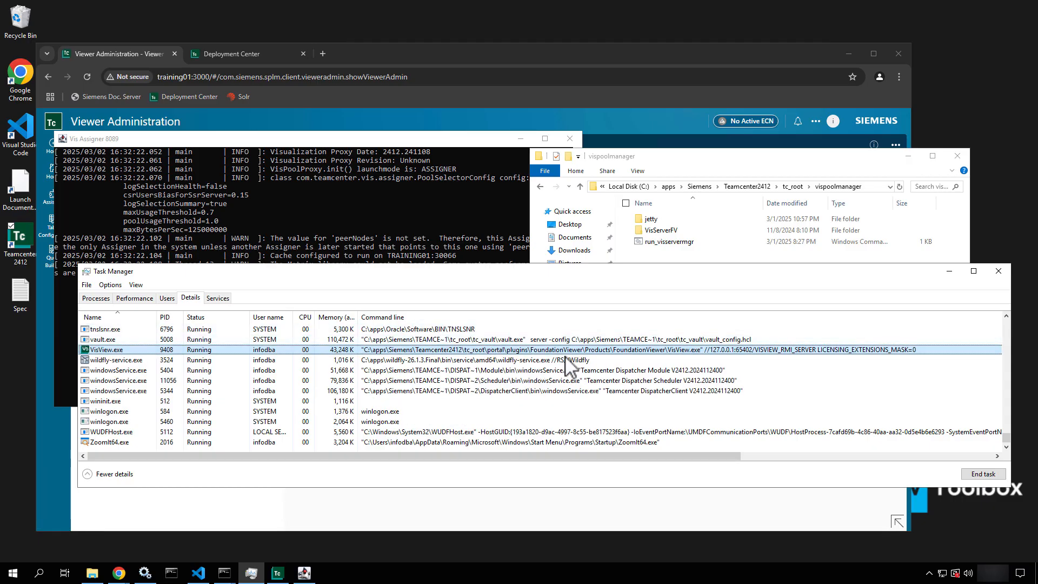
right_click(673, 243)
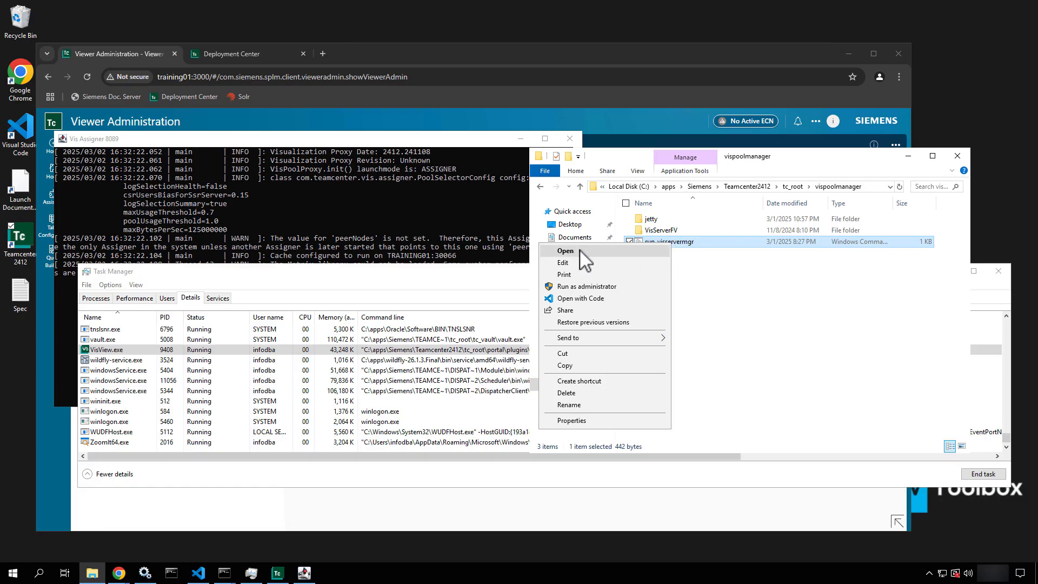
left_click(573, 287)
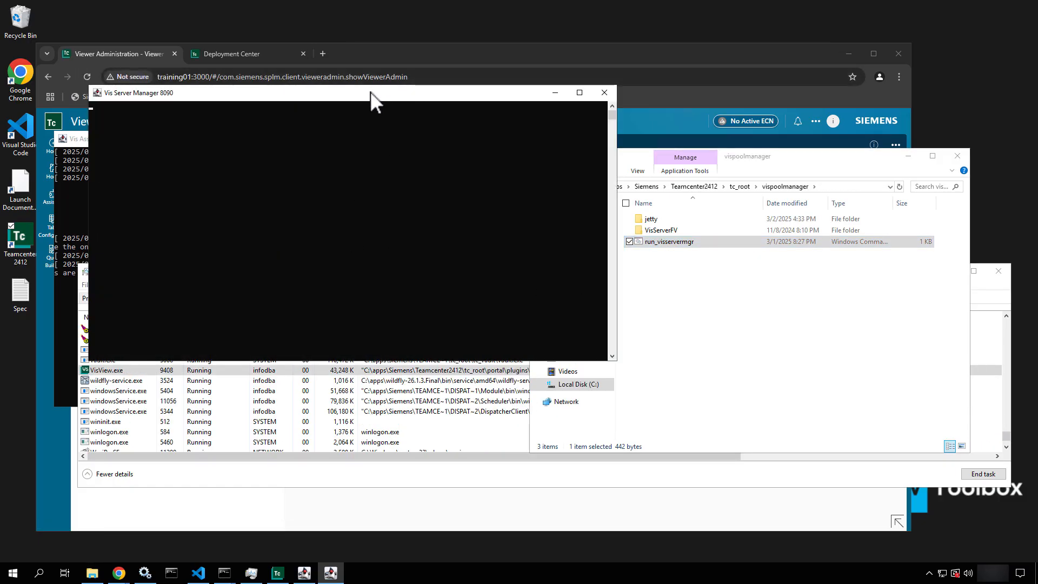
Watch the Vis Server Manager 8090 log wait on the 0.7 threshold, then stop it with Ctrl+C
left_click_drag(368, 100, 457, 58)
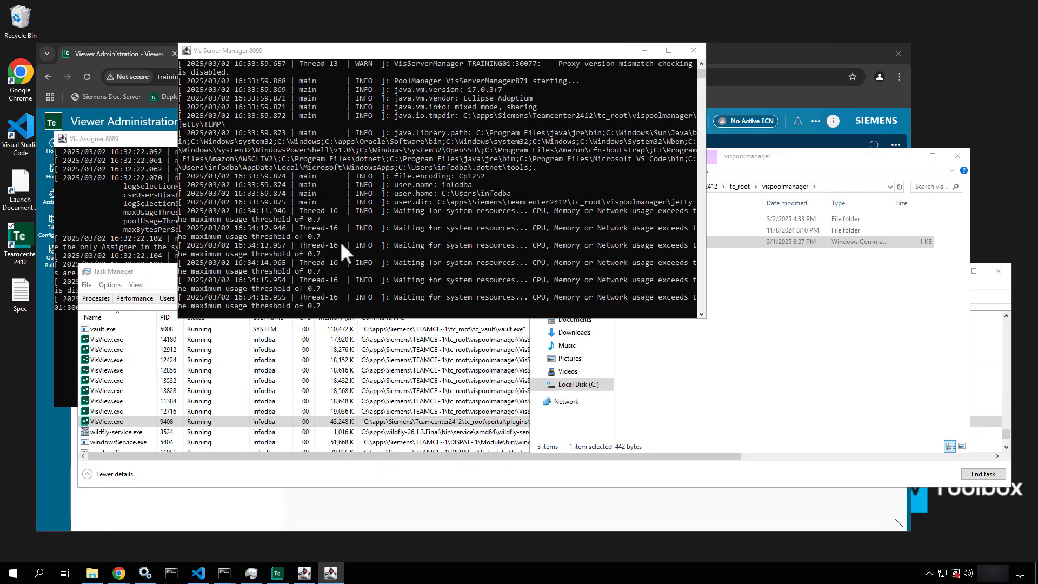
left_click_drag(339, 241, 432, 273)
key("Escape")
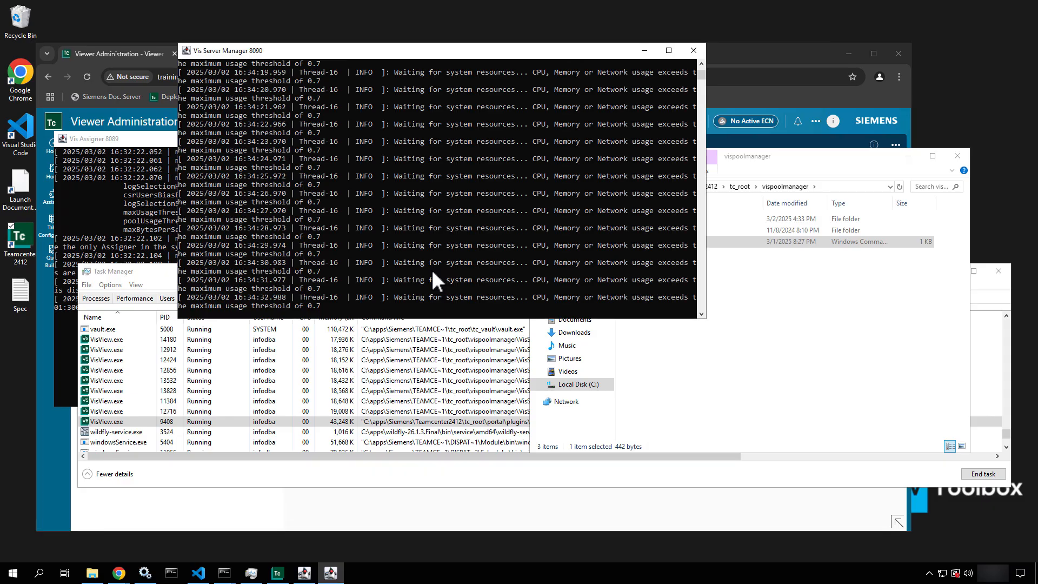
key("ctrl+c")
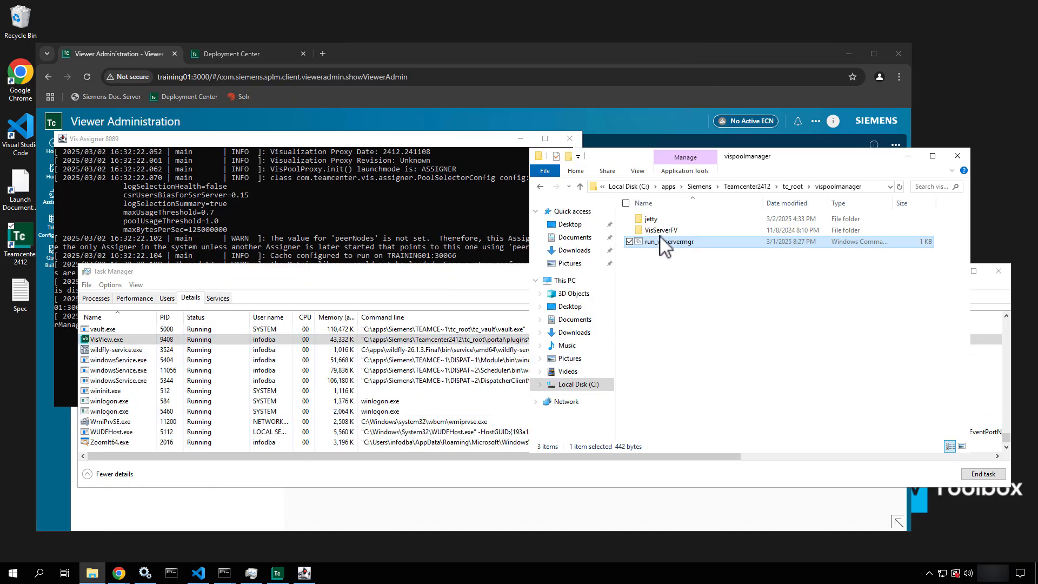
Open the vispoolmanager jetty's jettyservice.properties in VS Code
double_click(657, 221)
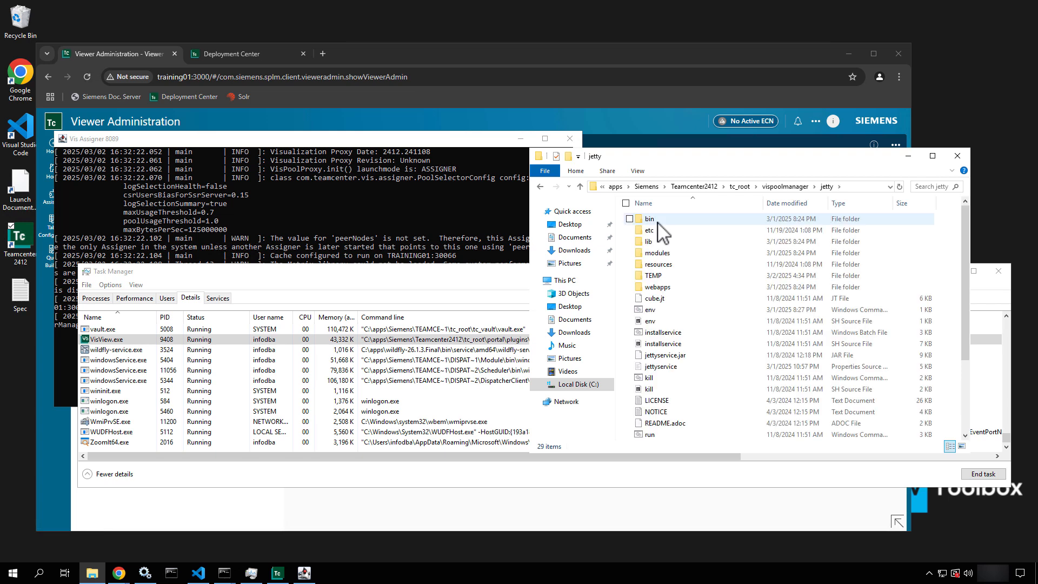
right_click(651, 370)
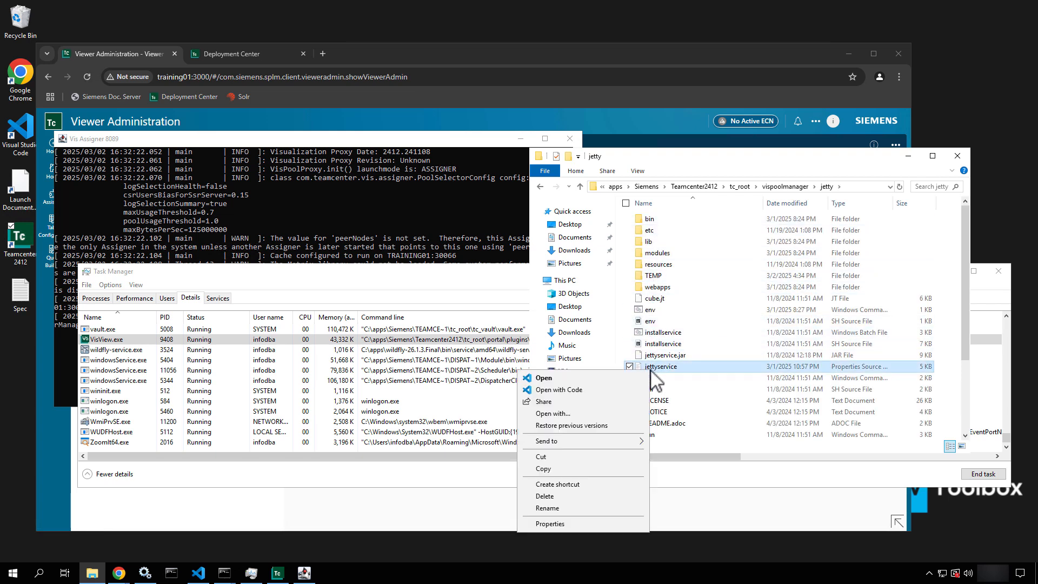
left_click(583, 391)
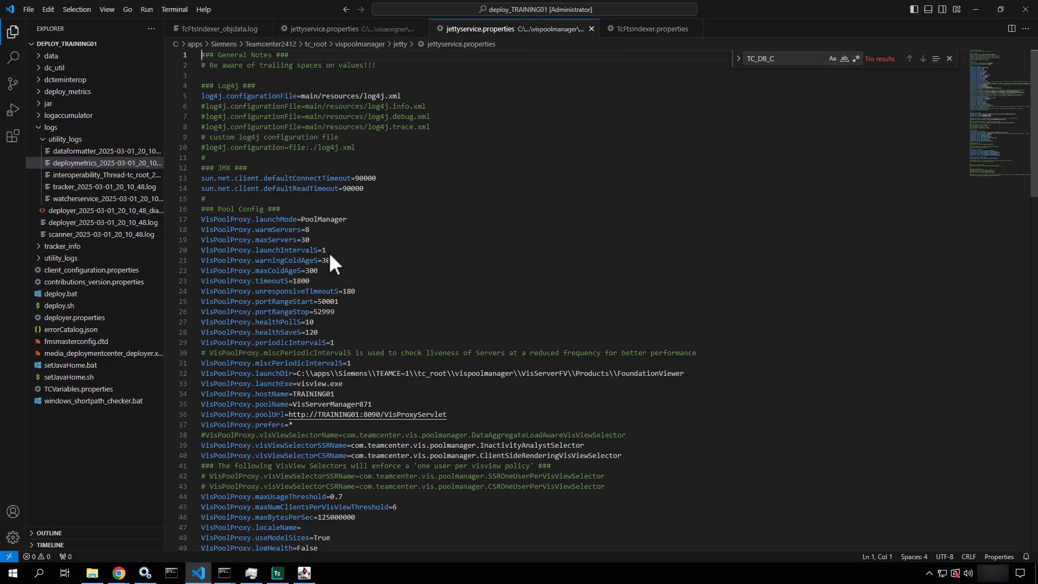
Change warmServers from 8 to 3 and maxServers from 30 to 8, then save
left_click(312, 229)
key("BackSpace")
left_click_drag(312, 230, 199, 225)
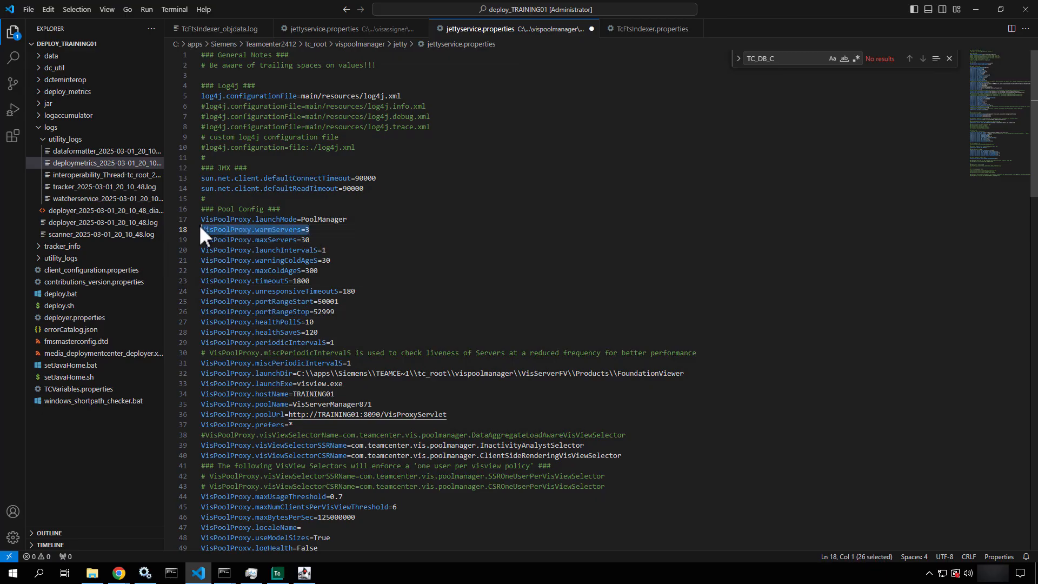
scroll(363, 306, "down", 4)
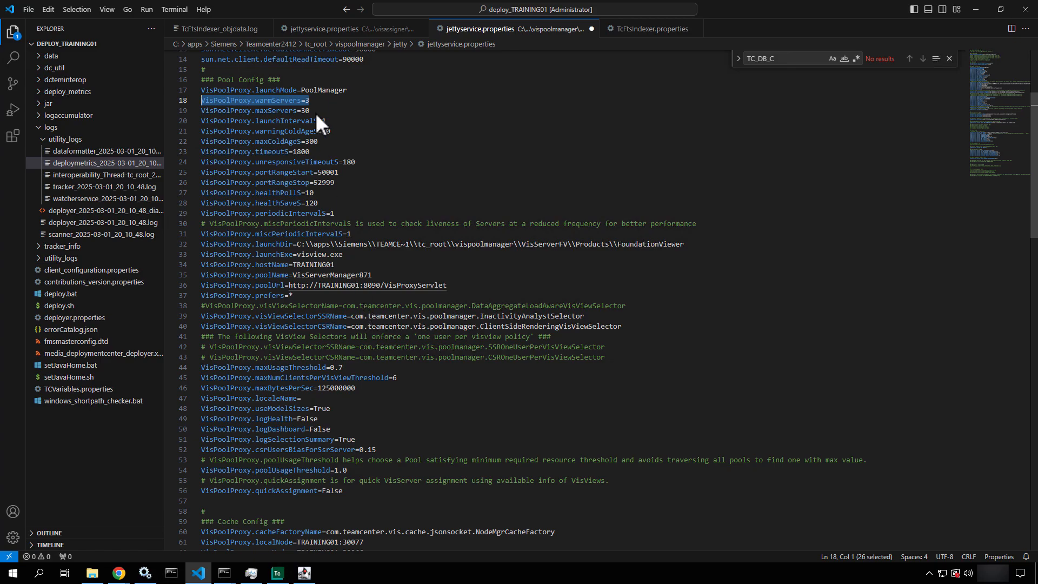
left_click_drag(312, 110, 300, 110)
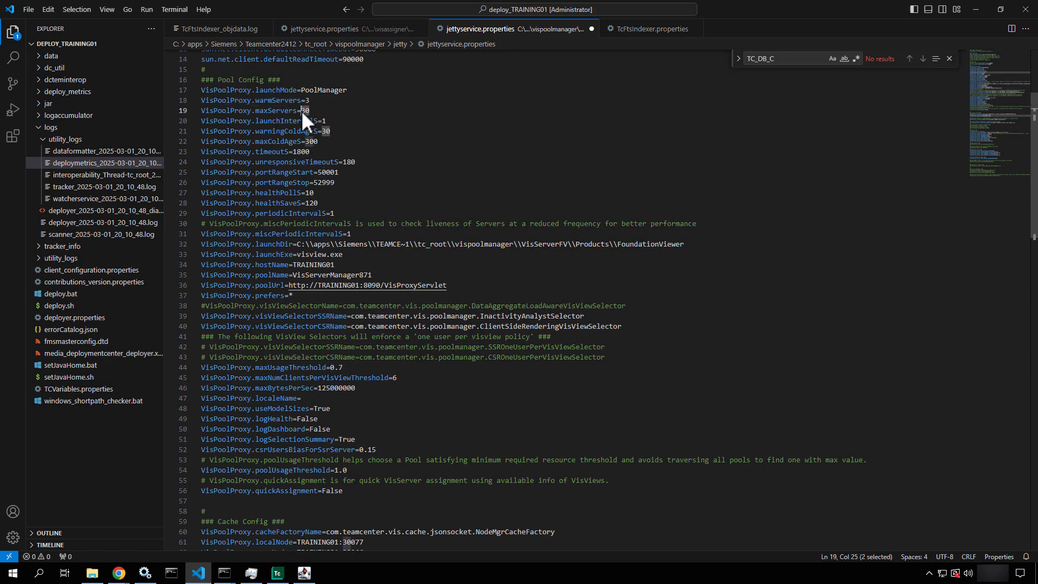
type("5")
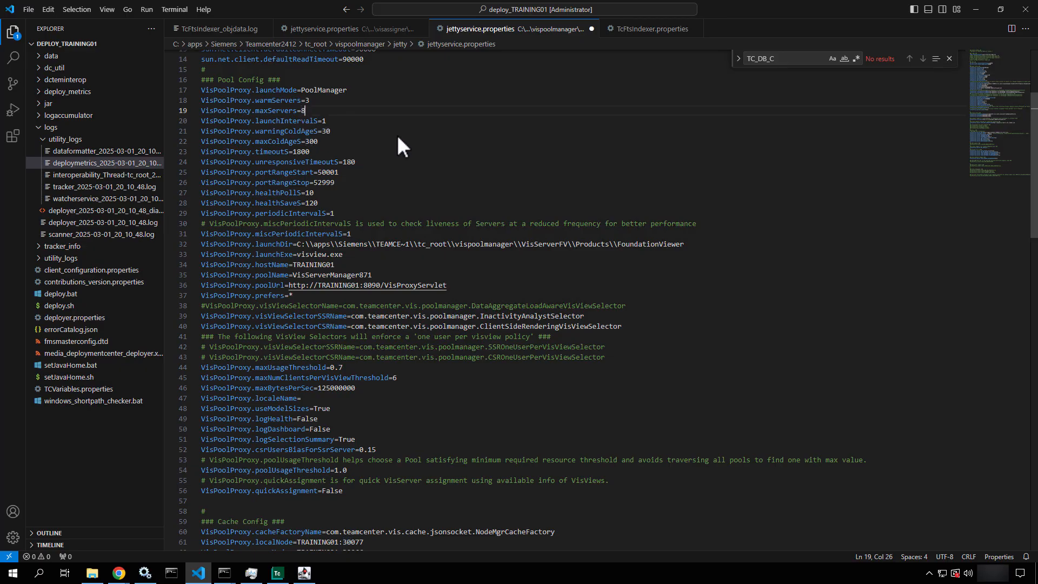
key("Down")
key("Down")
key("End")
scroll(397, 134, "down", 2)
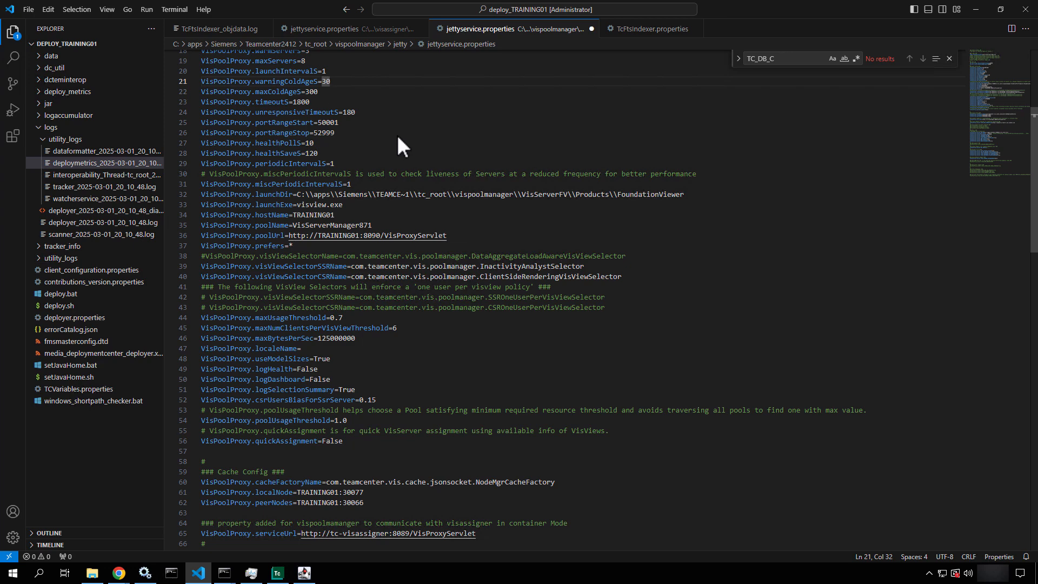
key("ctrl+s")
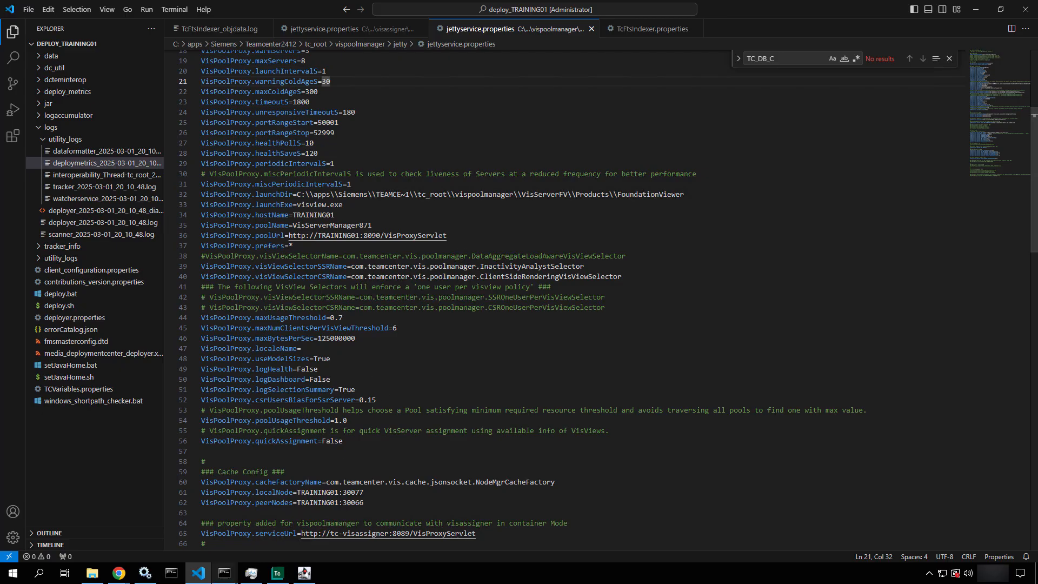
left_click(90, 574)
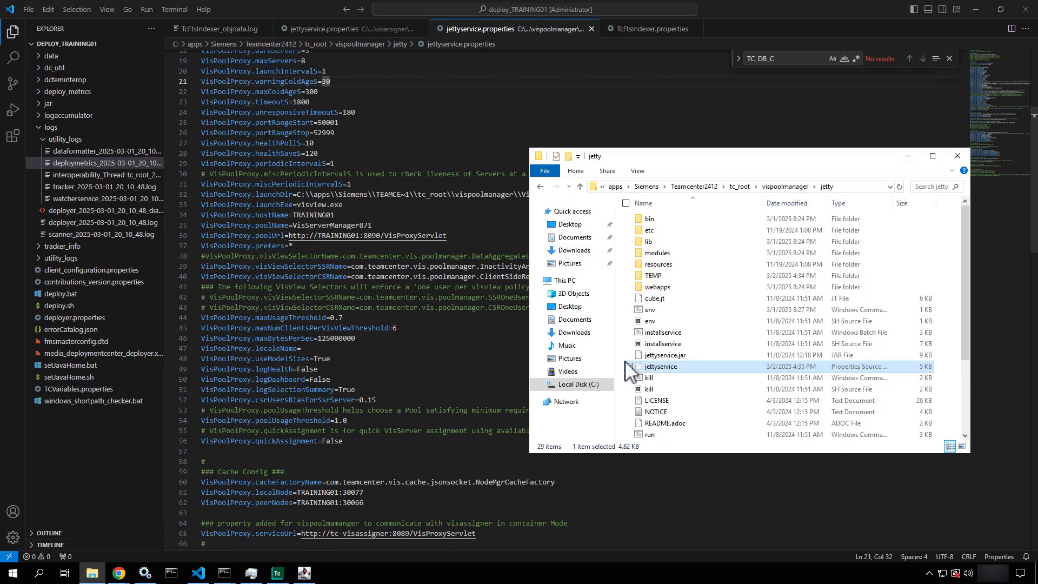
Relaunch run_visservermgr from the vispoolmanager folder as administrator and reposition its console
left_click(787, 187)
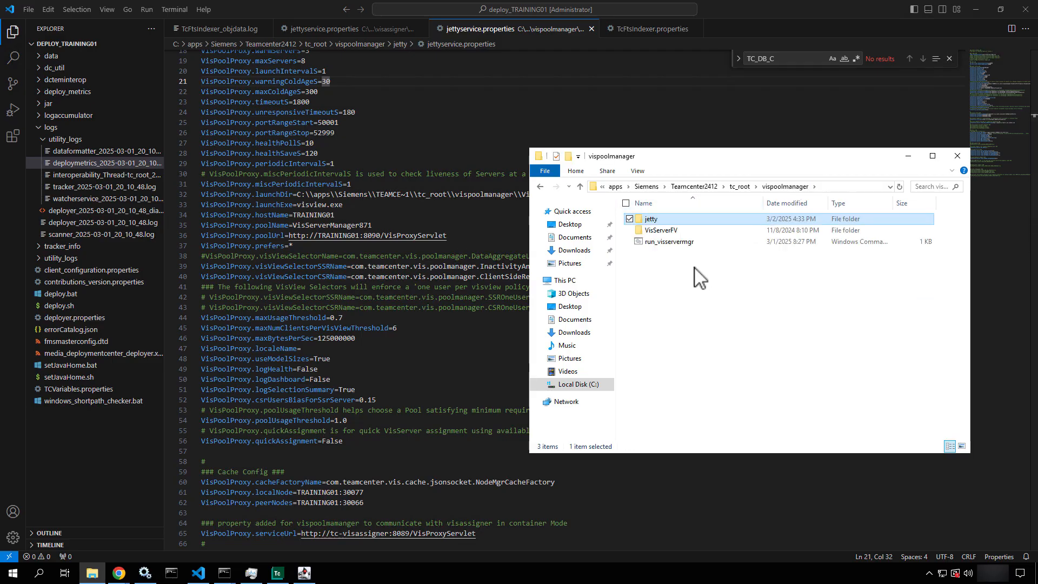
right_click(682, 244)
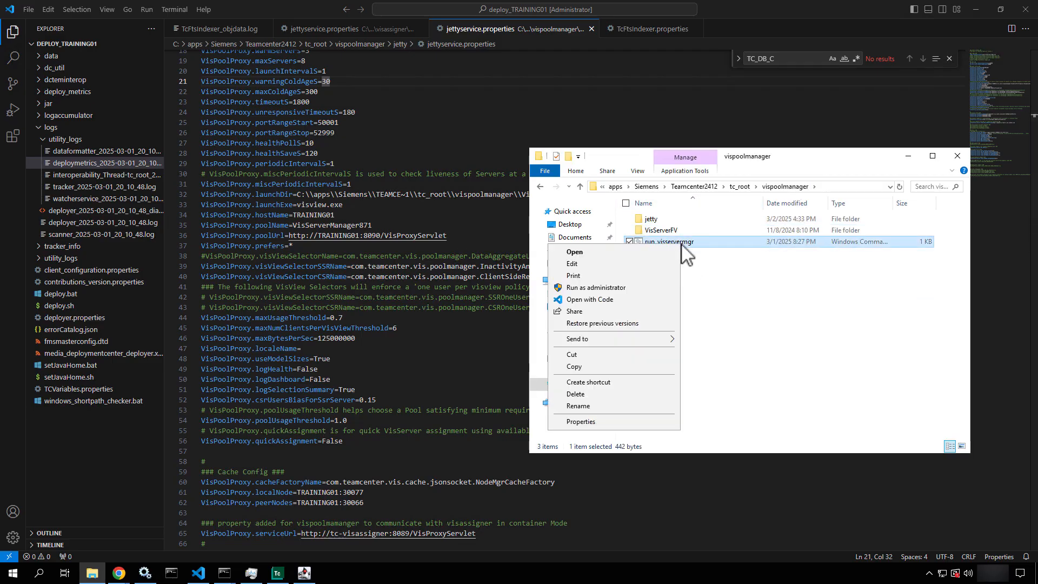
left_click(610, 287)
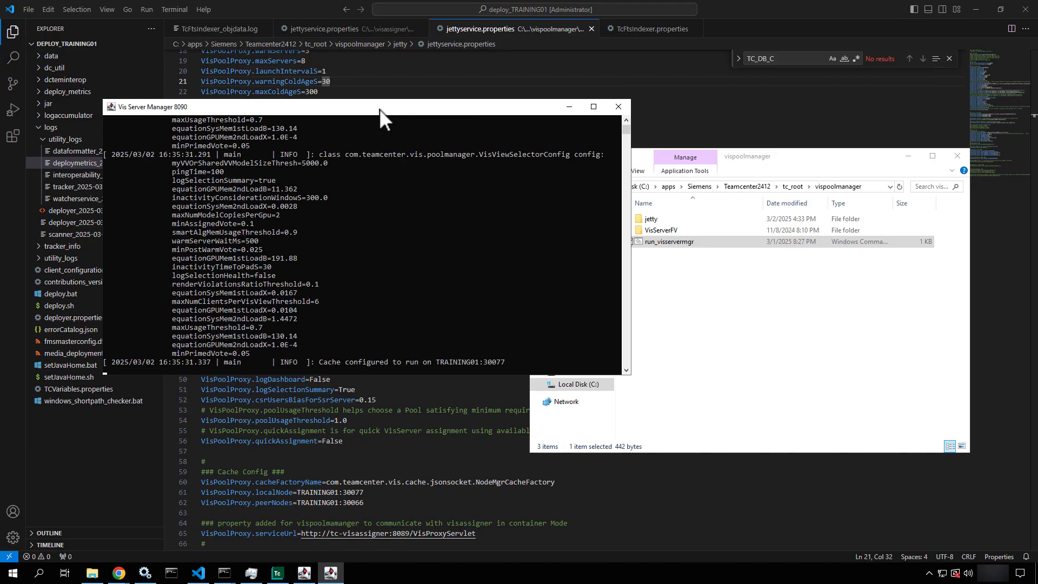
left_click_drag(379, 109, 666, 164)
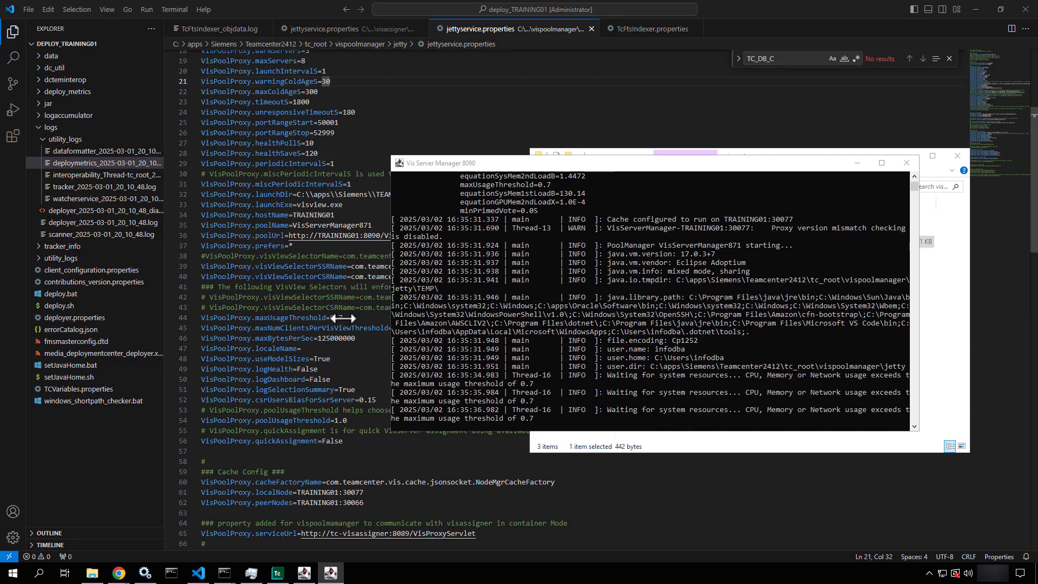
key("ctrl+2")
left_click_drag(343, 318, 375, 386)
key("Escape")
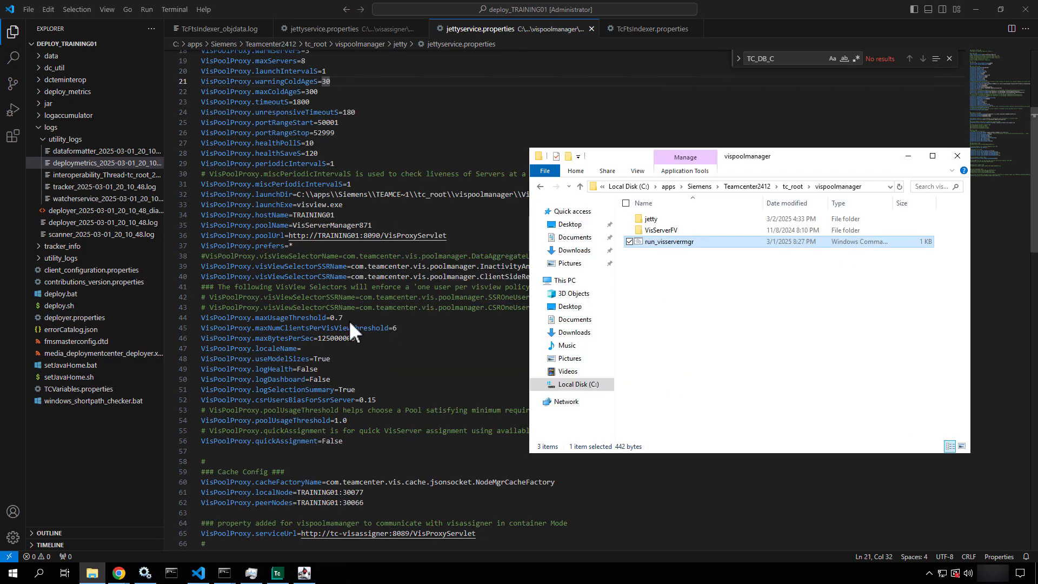
Change maxUsageThreshold from 0.7 to 0.9 in jettyservice.properties and save the file
left_click(351, 319)
key("BackSpace")
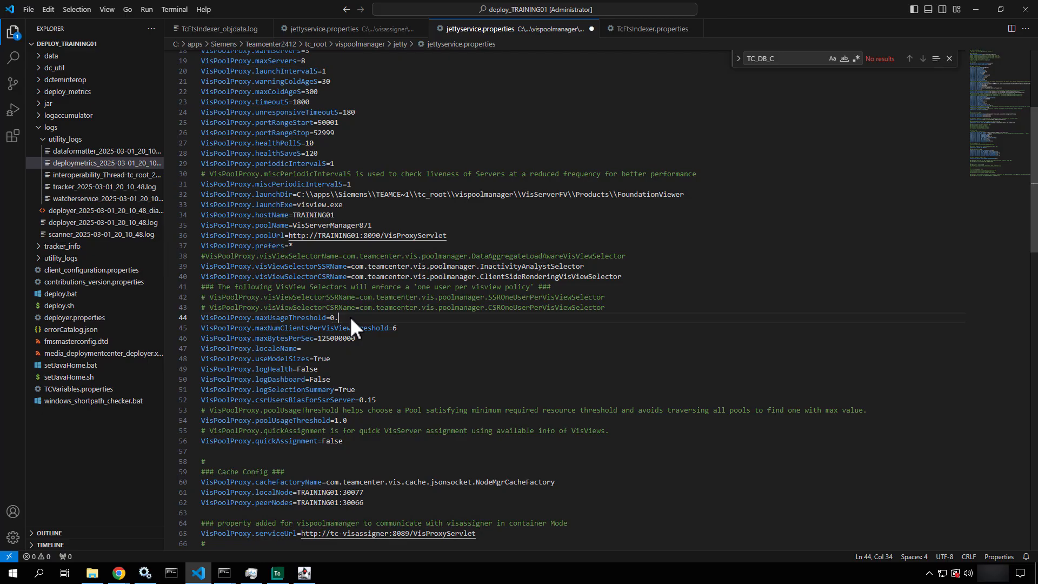
key("ctrl+s")
Run the run_visservermgr script from the vispoolmanager folder
left_click(92, 574)
left_click(701, 252)
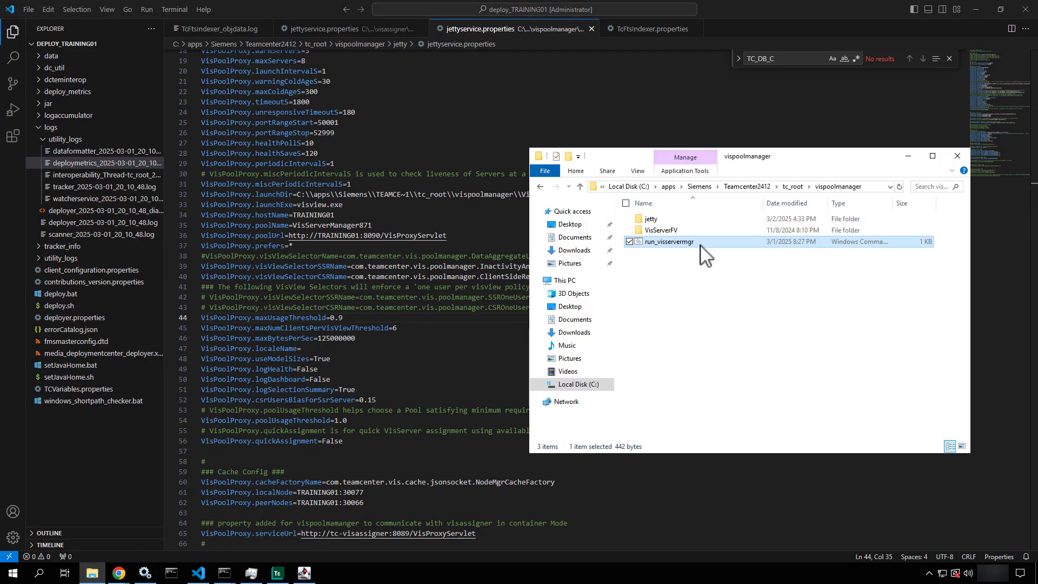
right_click(702, 252)
left_click(633, 297)
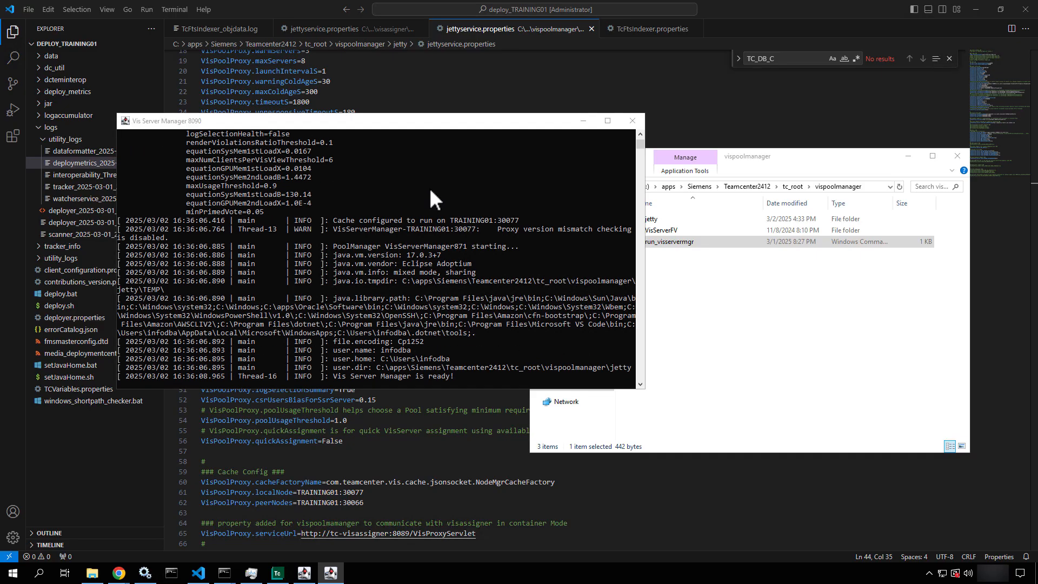
Monitor the Vis Server Manager console until it logs 'Vis Server Manager is ready!'
left_click(465, 378)
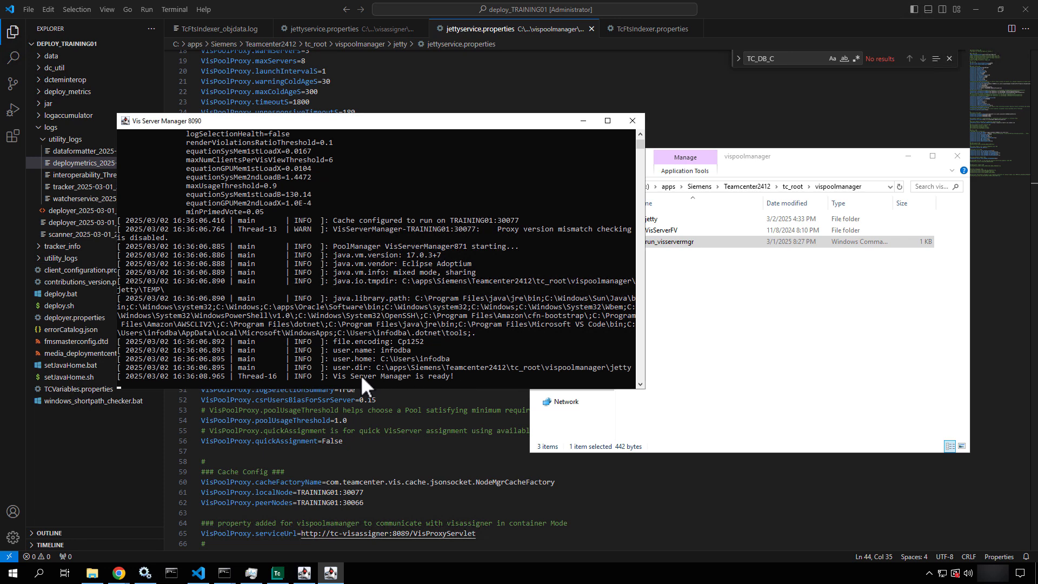
key("ctrl+2")
left_click_drag(365, 365, 329, 254)
key("Escape")
left_click(462, 312)
key("ctrl+2")
left_click_drag(466, 312, 517, 372)
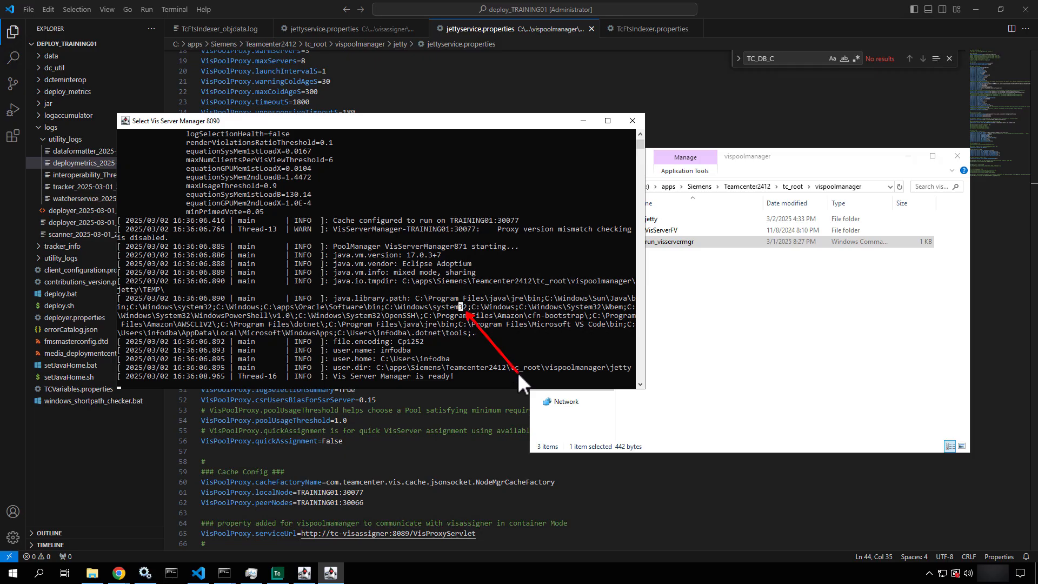
key("Escape")
key("Escape")
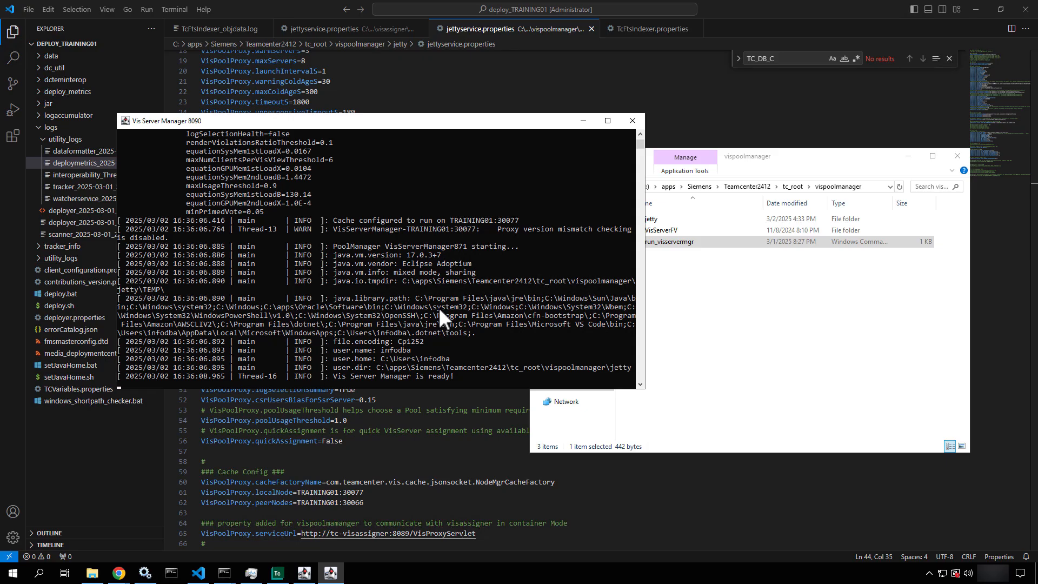
scroll(439, 307, "down", 3)
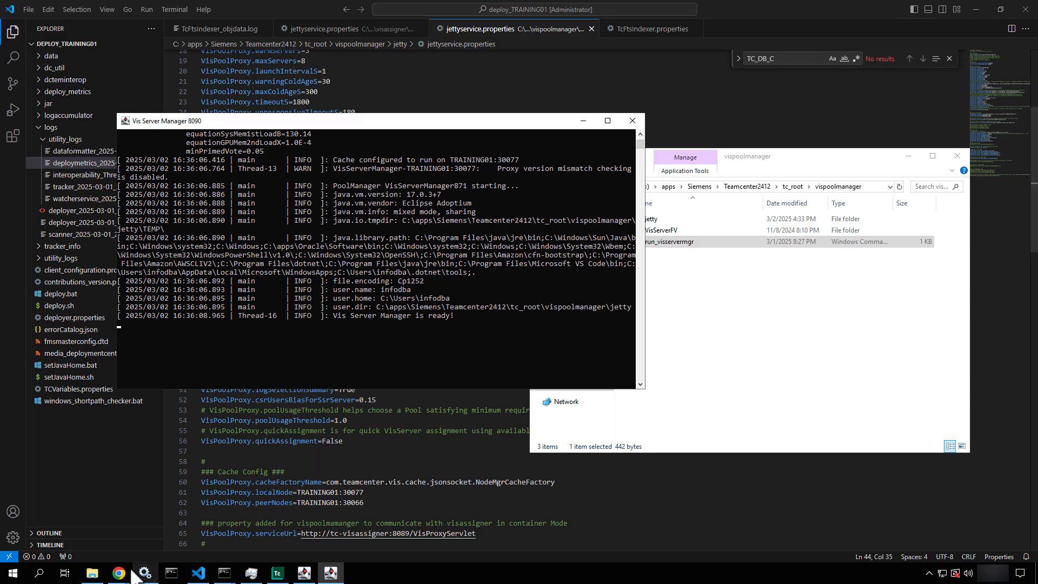
Dismiss the health warning, confirm one pool assigner and one server manager, and go Home
mouse_move(121, 570)
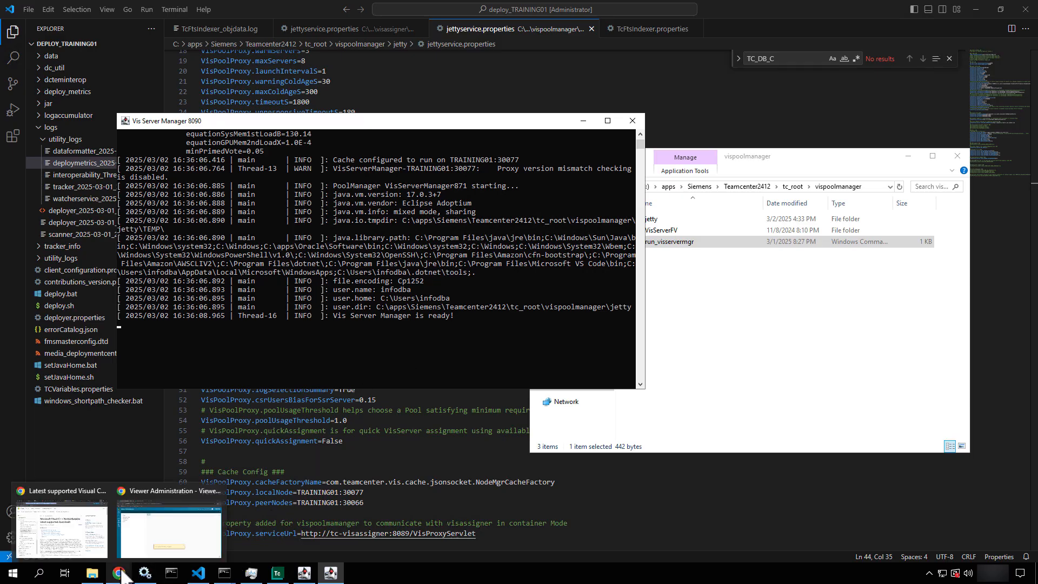
left_click(184, 517)
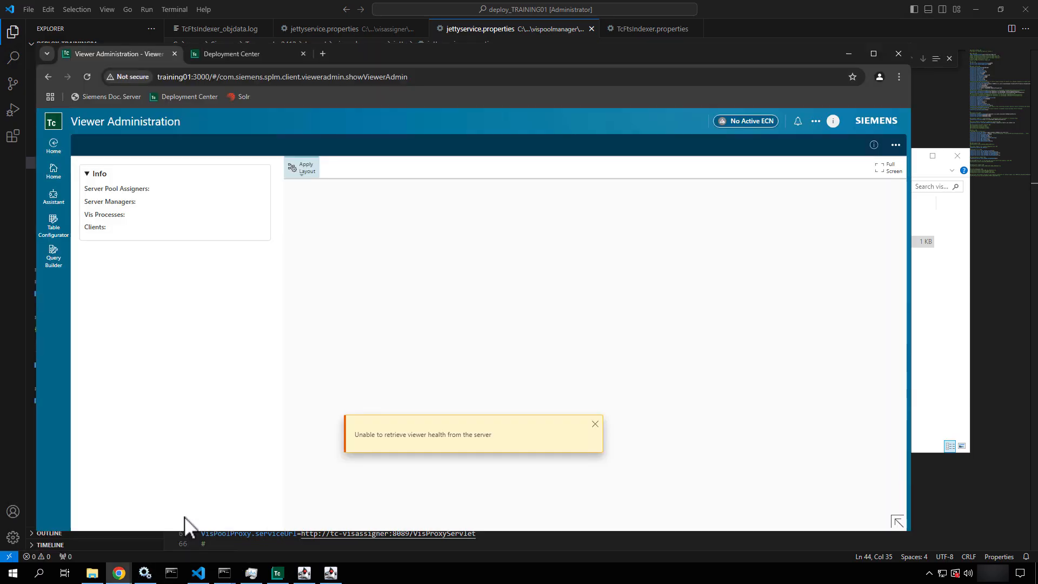
left_click(595, 423)
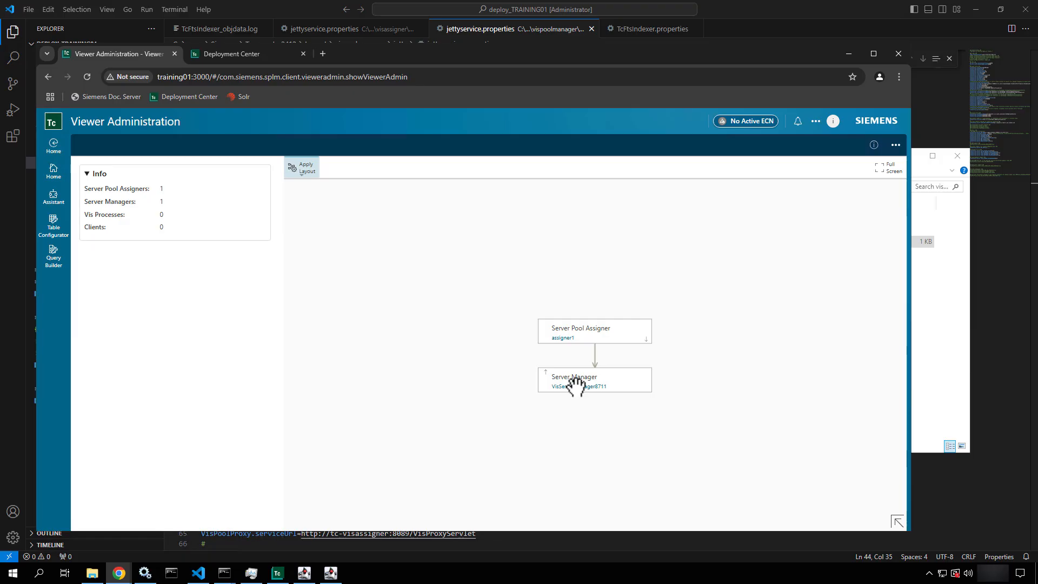
left_click(58, 171)
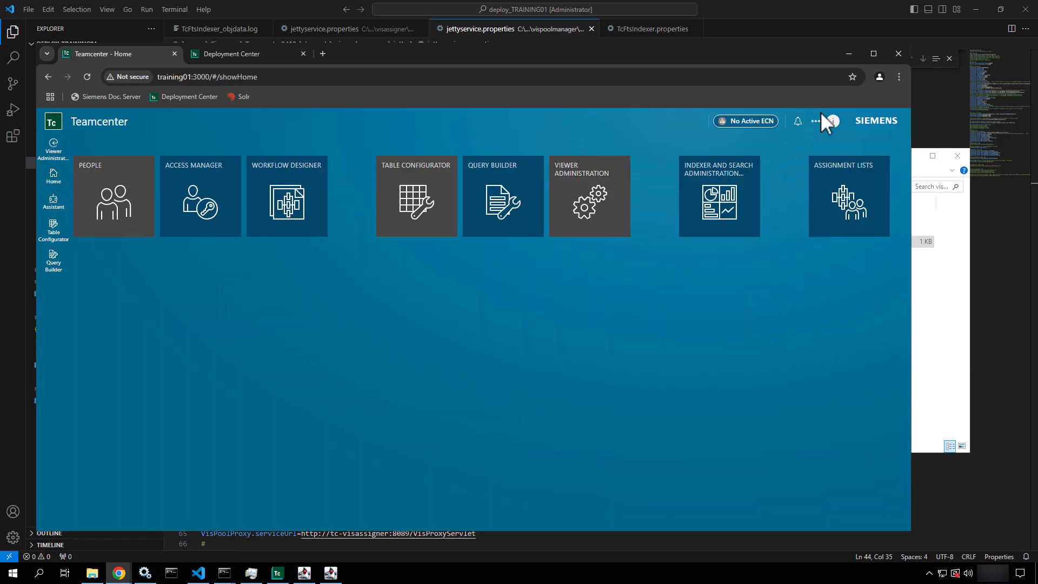
Switch the user session's workspace to Author
left_click(837, 120)
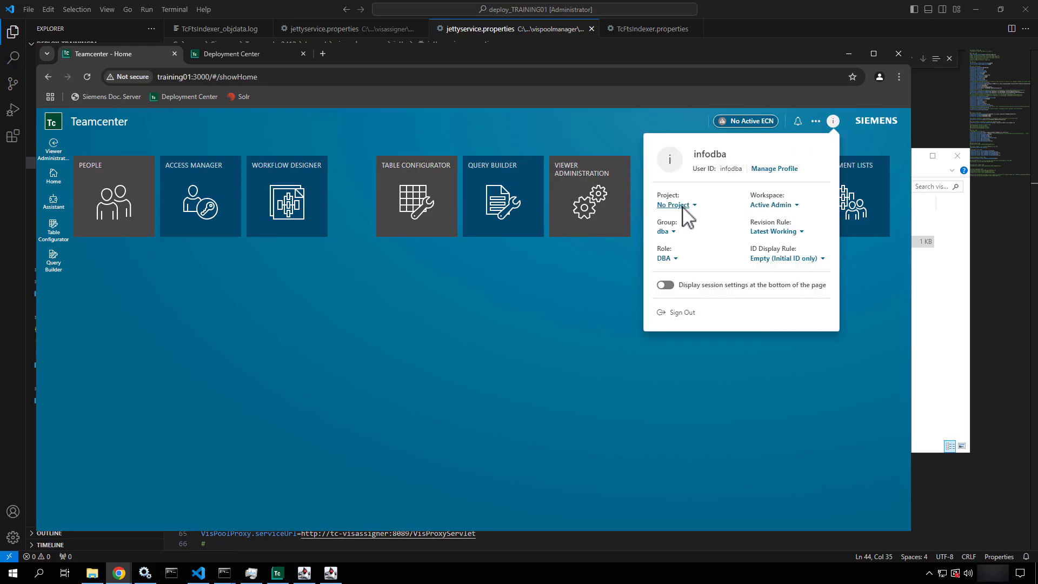
left_click(771, 205)
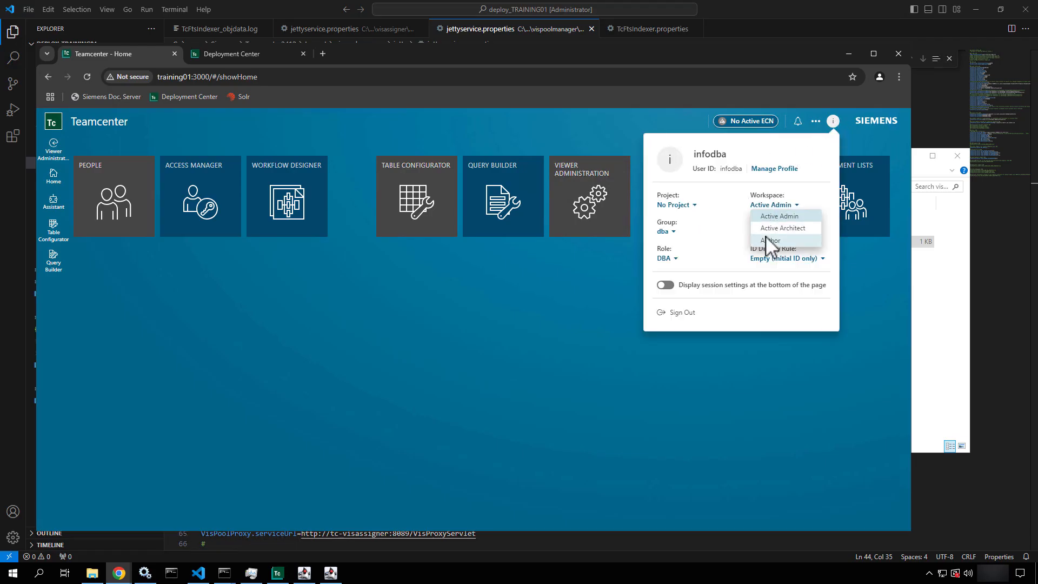
left_click(765, 236)
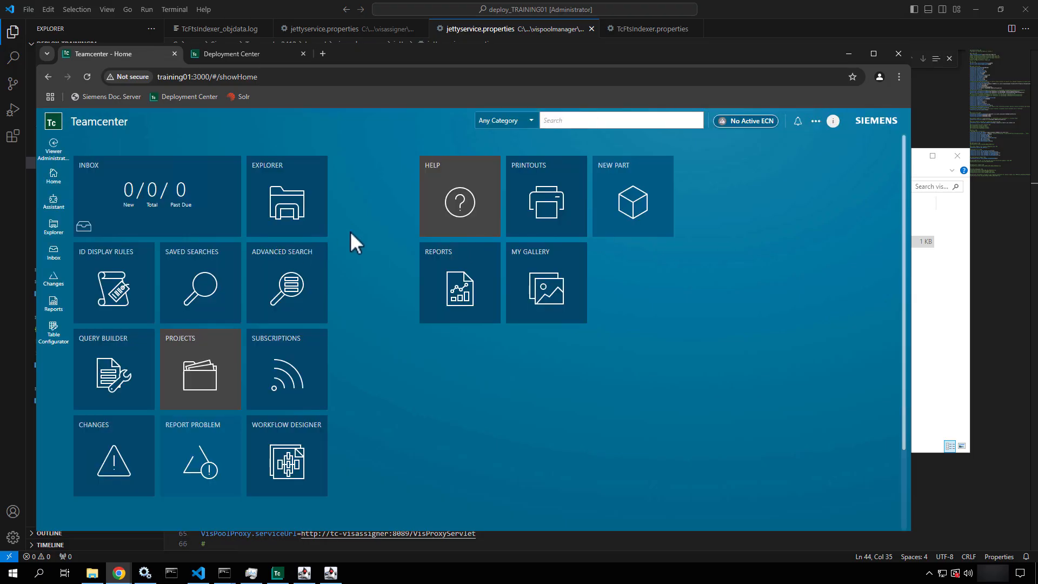
Search for 0901* and browse the 18 returned item revisions
left_click(590, 124)
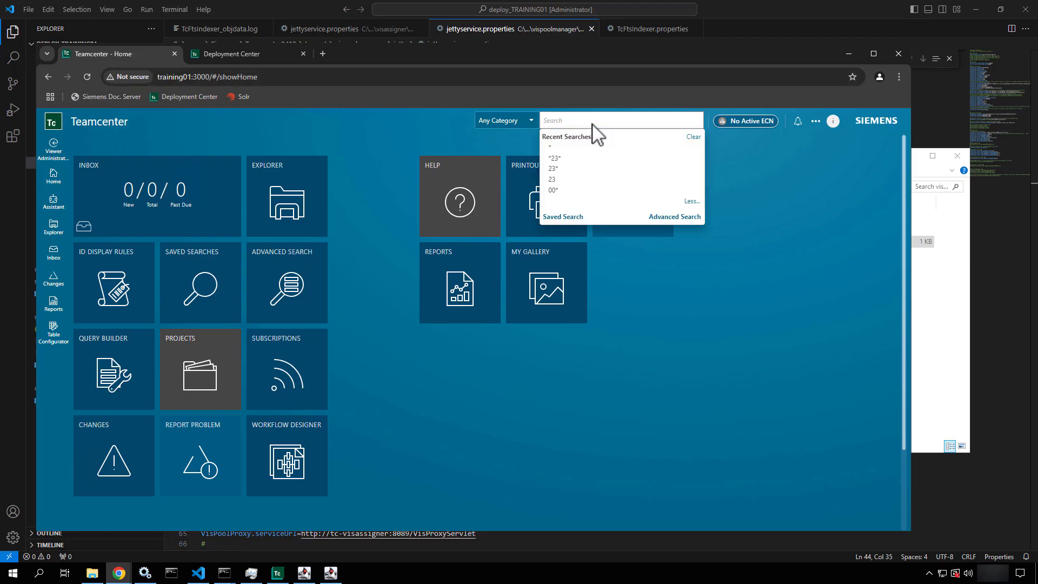
type("0901")
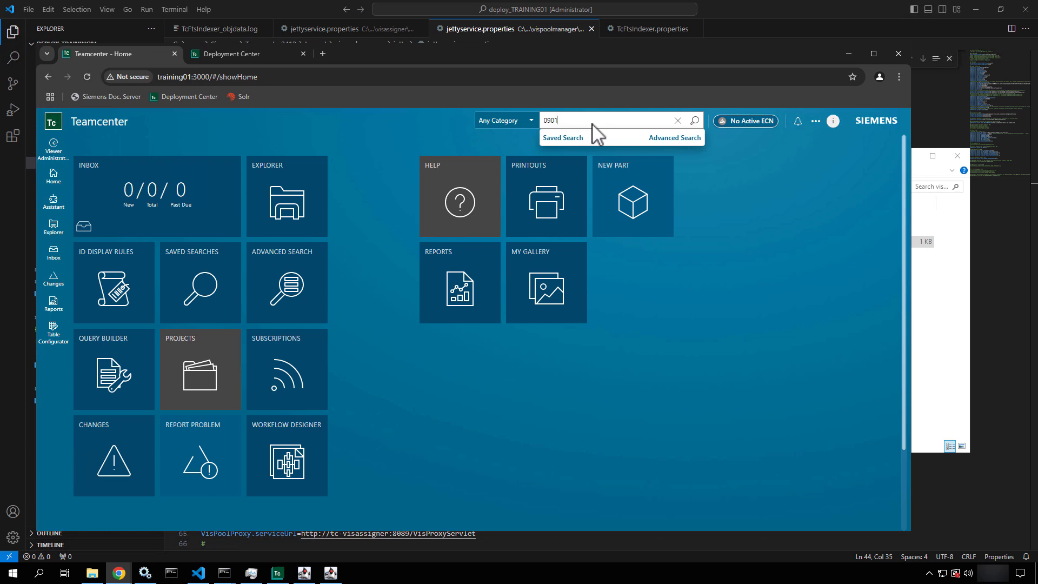
type("*")
key("Return")
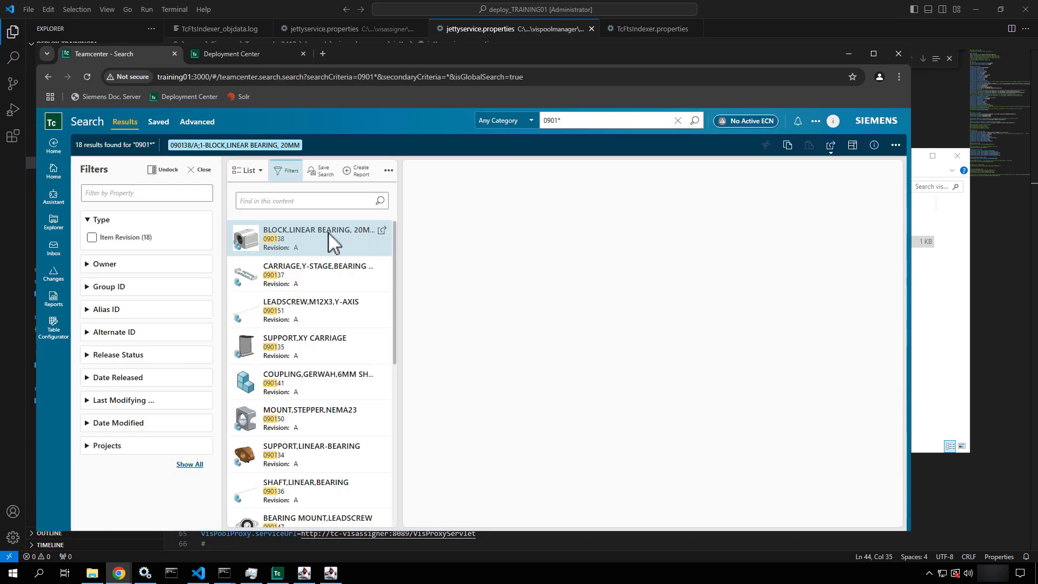
scroll(303, 354, "down", 3)
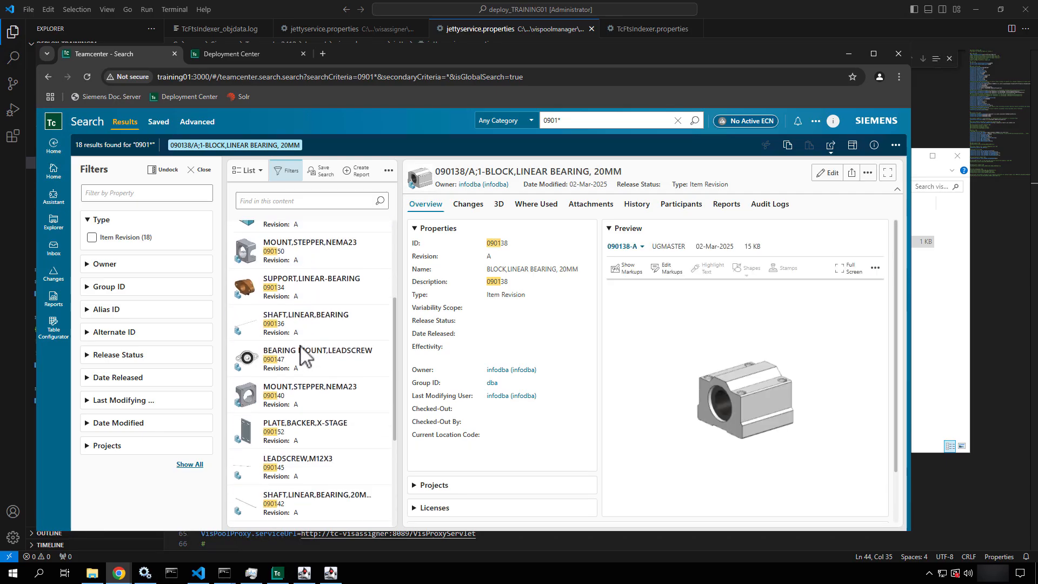
scroll(292, 354, "down", 3)
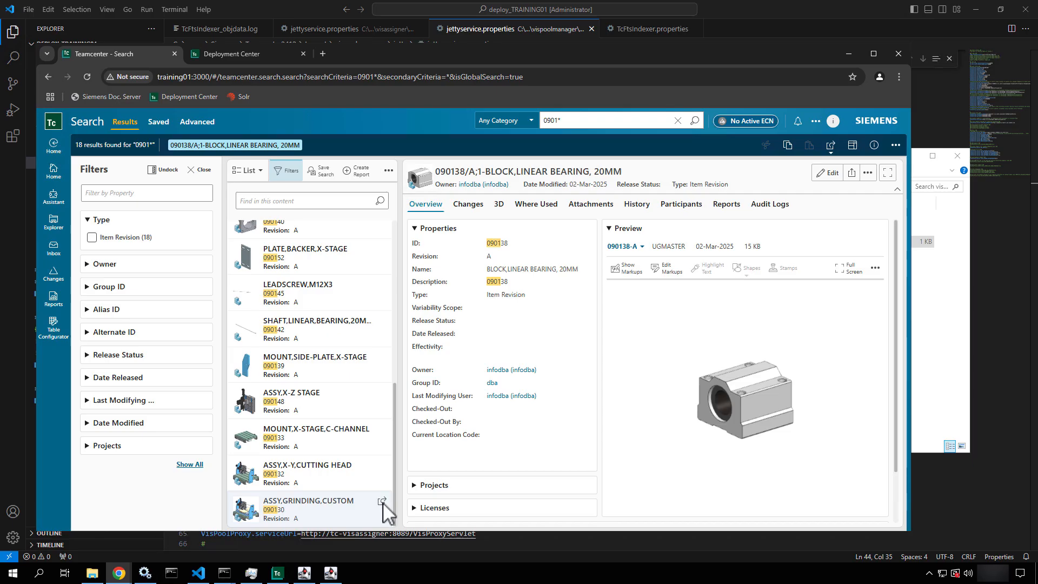
Open assembly 090130 ASSY,GRINDING,CUSTOM and switch its details view to 3D
left_click(382, 501)
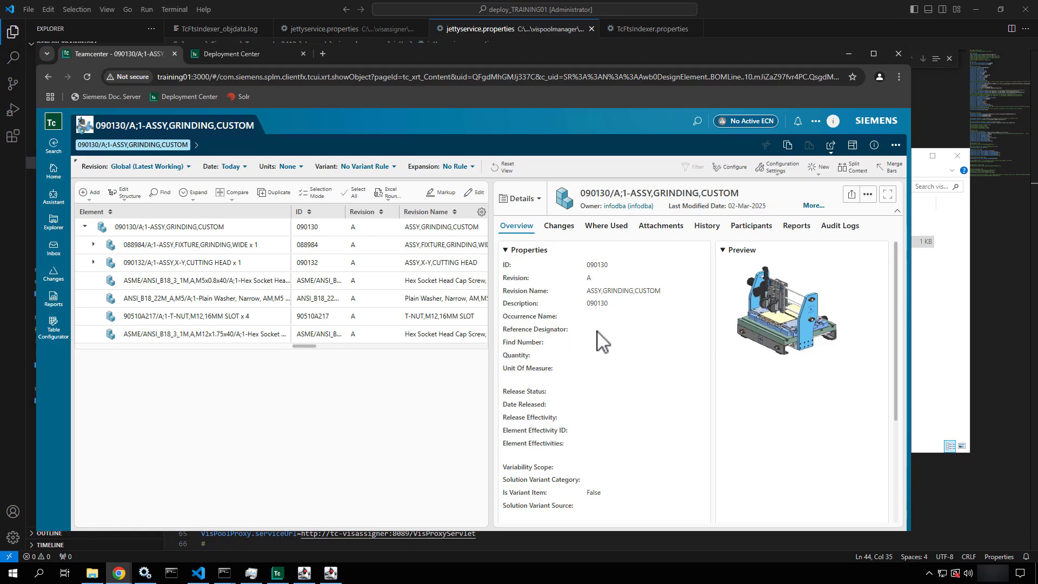
left_click(539, 211)
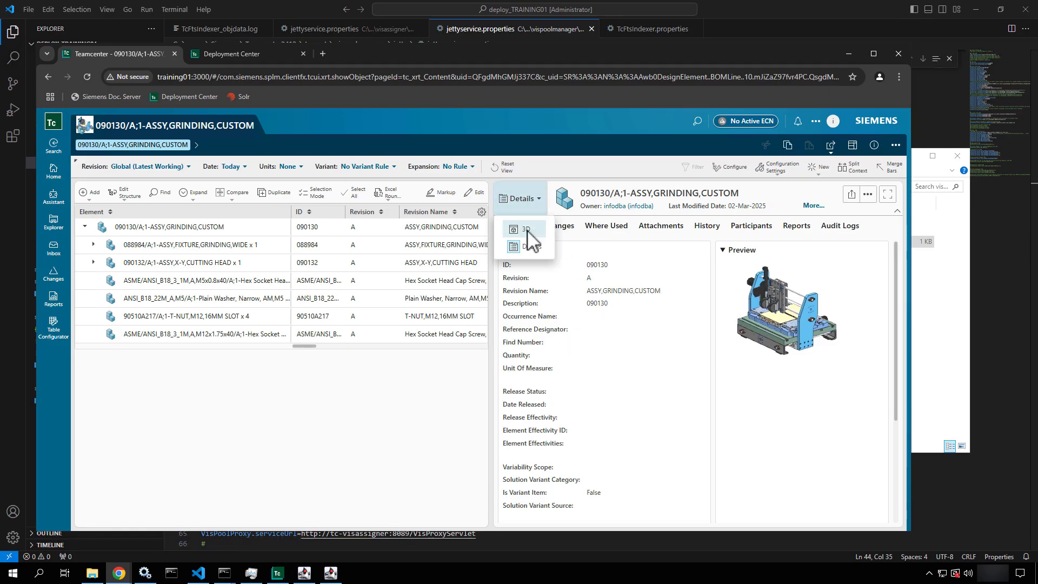
left_click(524, 231)
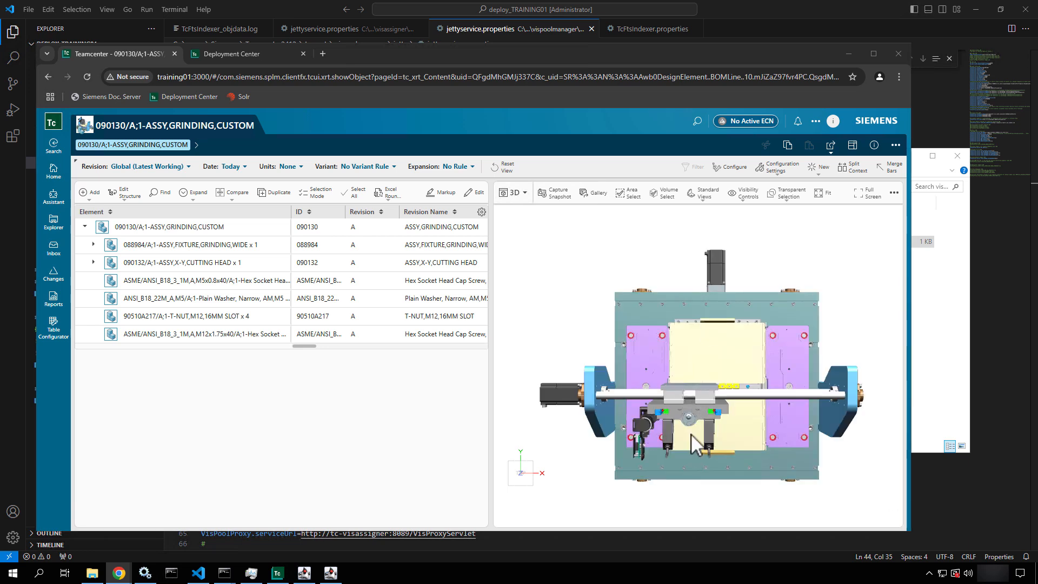
Inspect the model: select the lower plate, tilt the view, and select Plain Washer
left_click(621, 289)
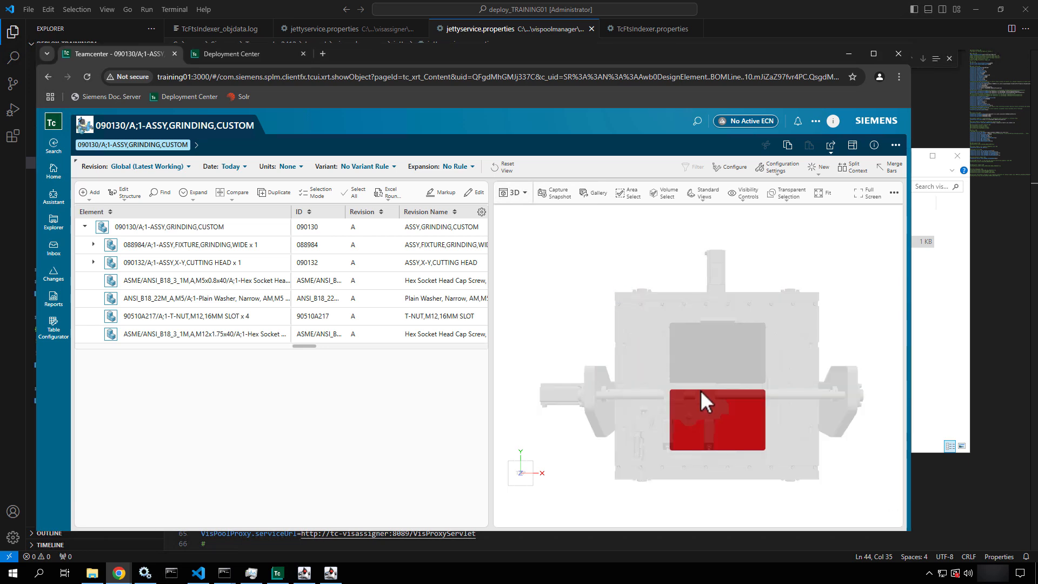
left_click_drag(699, 390, 669, 426)
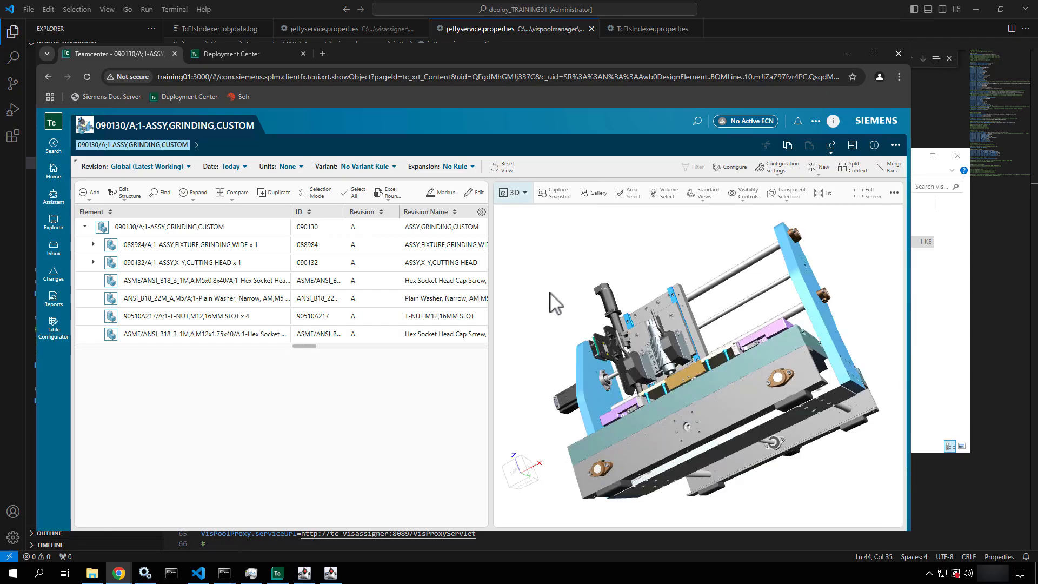
left_click(445, 301)
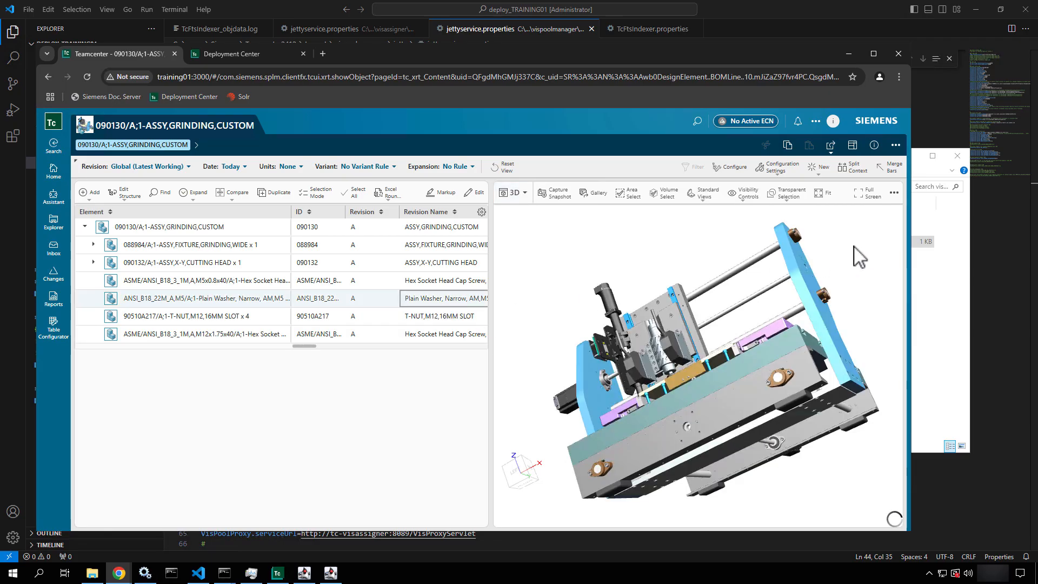
Enable Show All Components on Load in the viewer options and reset to the full model
left_click(898, 192)
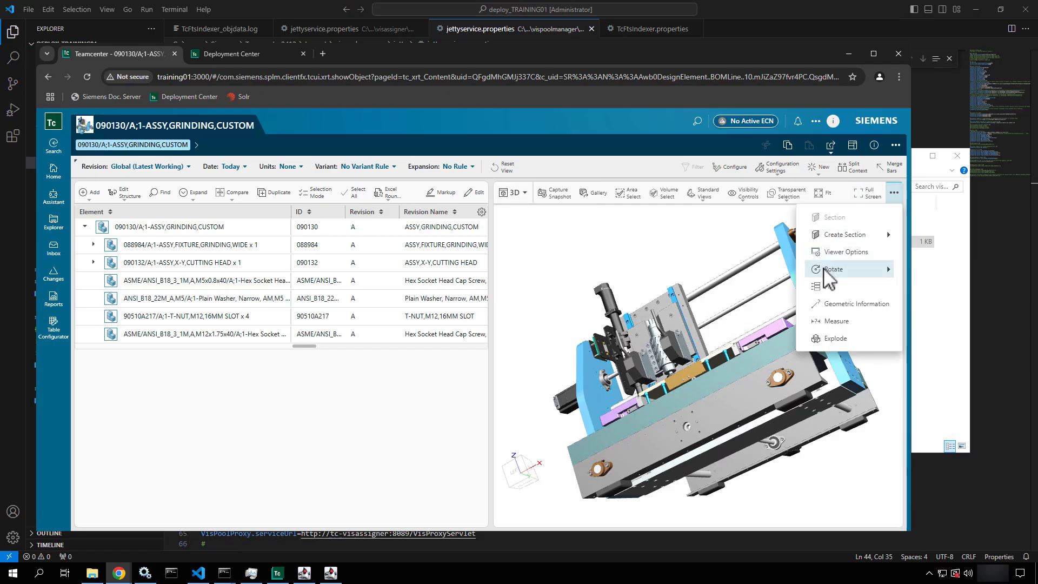
left_click(831, 255)
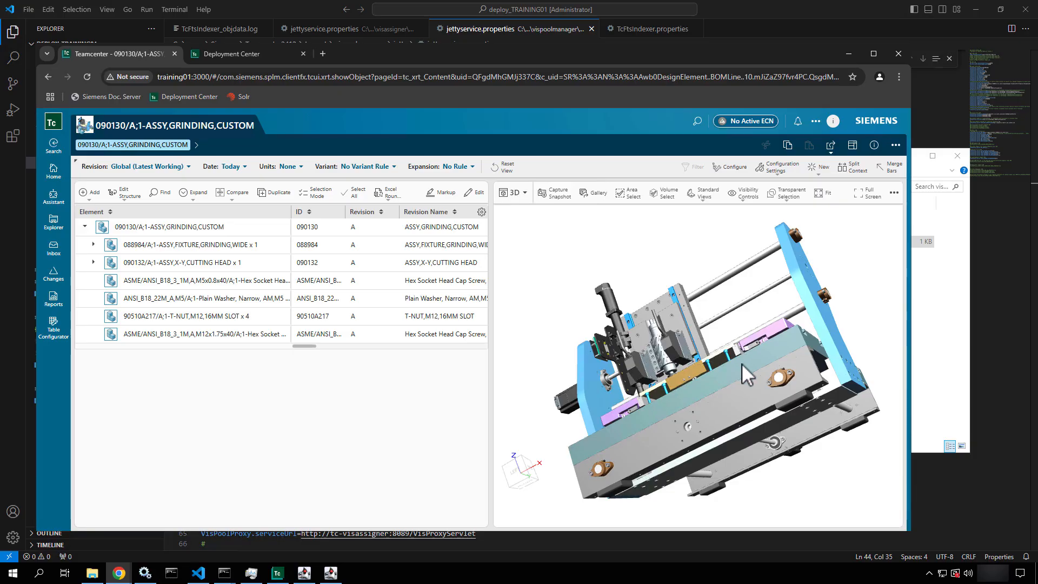
left_click(669, 286)
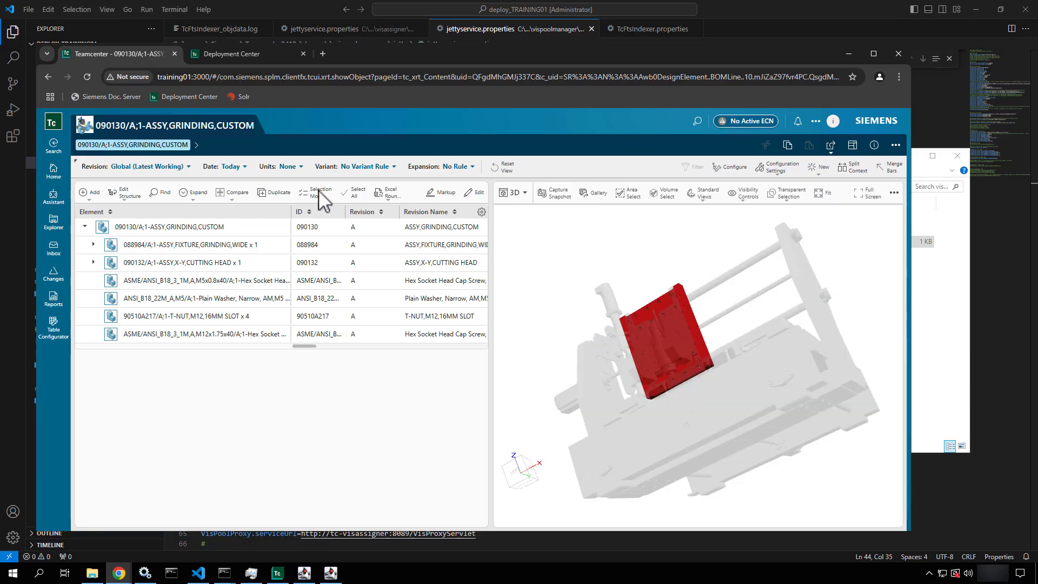
left_click(495, 164)
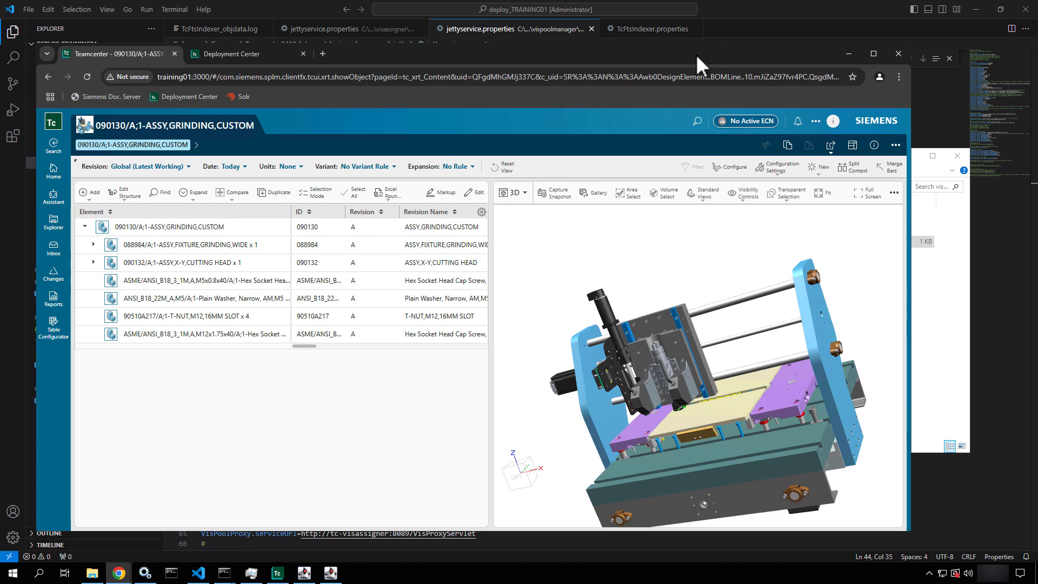
Close All open properties files in Visual Studio Code, then exit via File > Exit
left_click(852, 5)
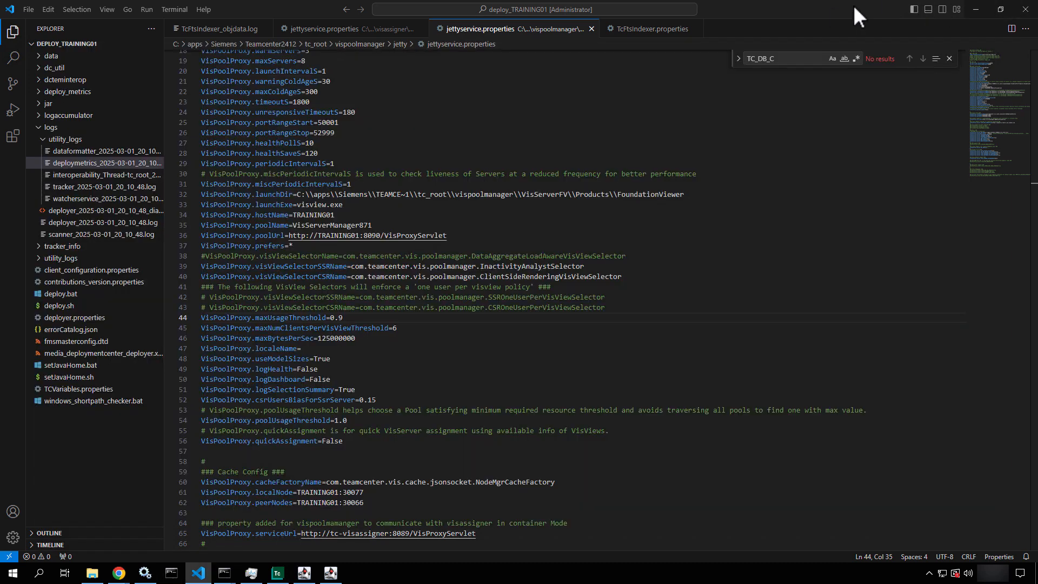
right_click(507, 29)
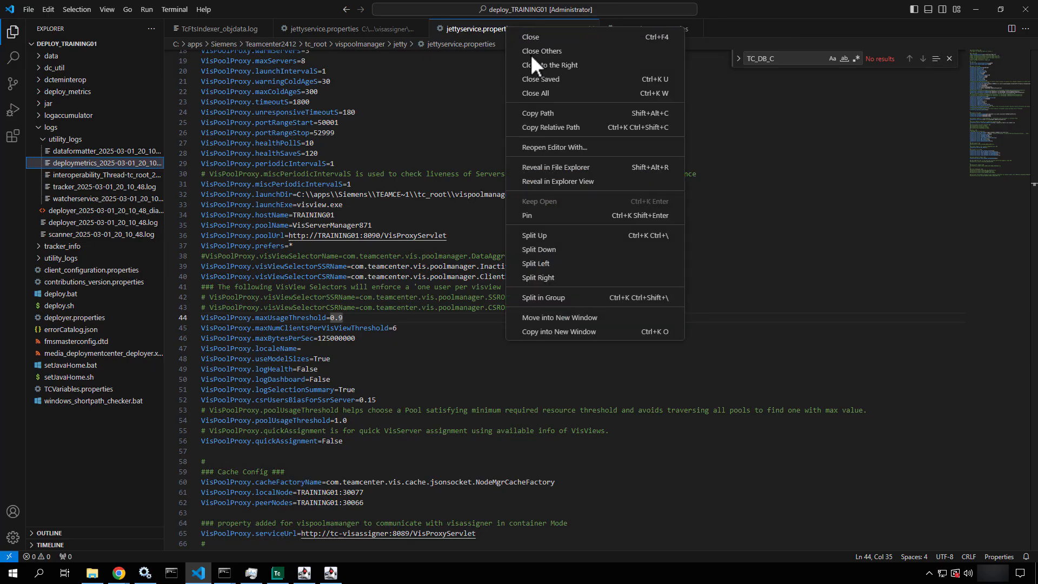
left_click(526, 94)
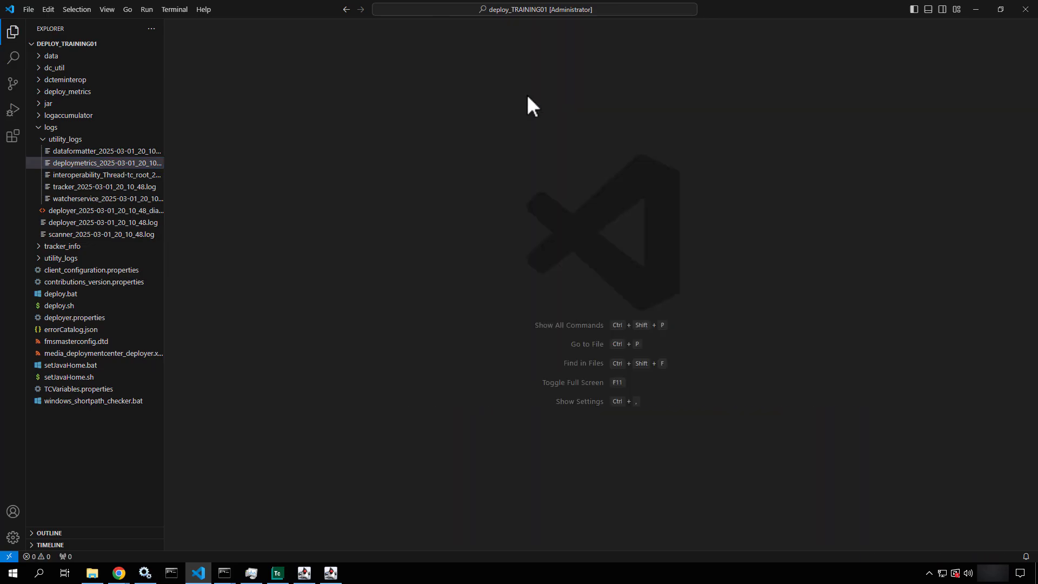
left_click(35, 7)
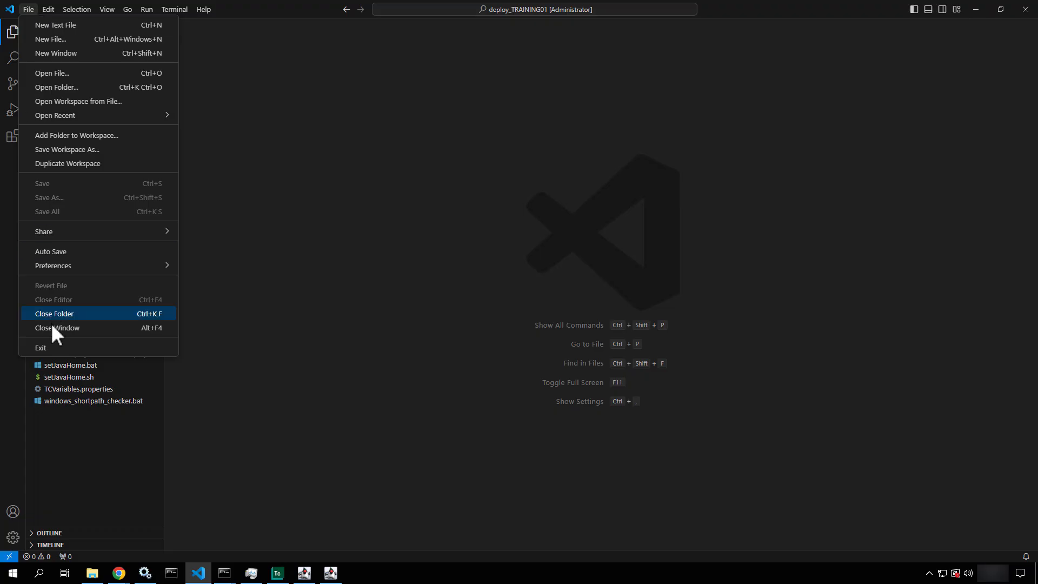
left_click(45, 343)
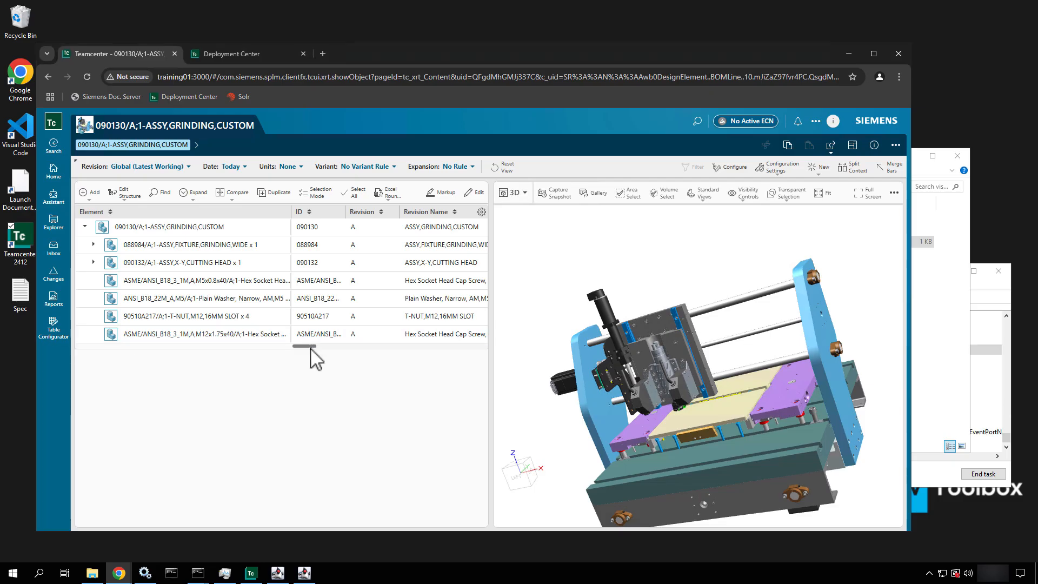
Stop the Vis Server Manager and Vis Assigner consoles with Ctrl+C
left_click(304, 574)
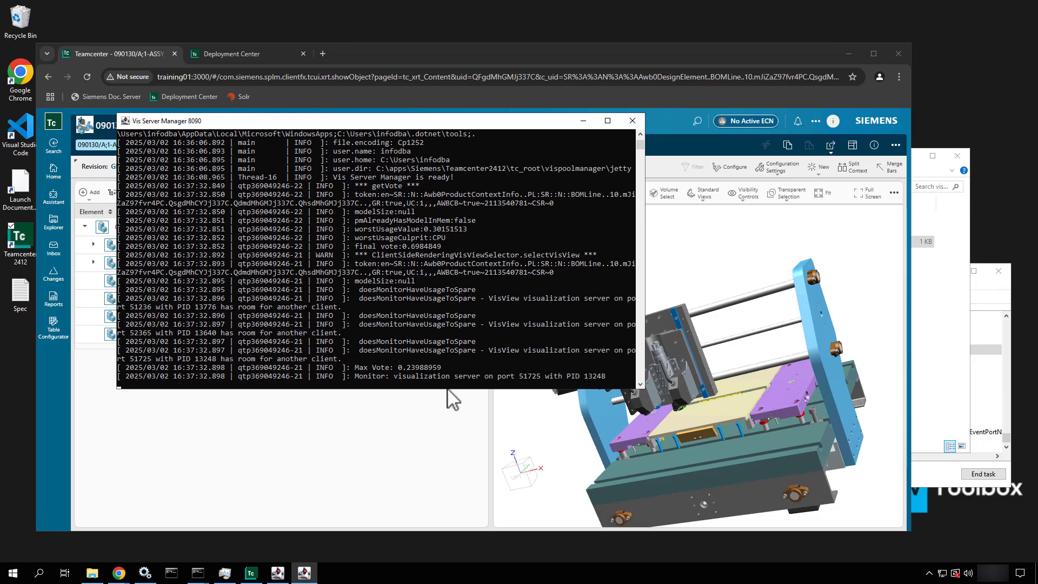
key("ctrl+c")
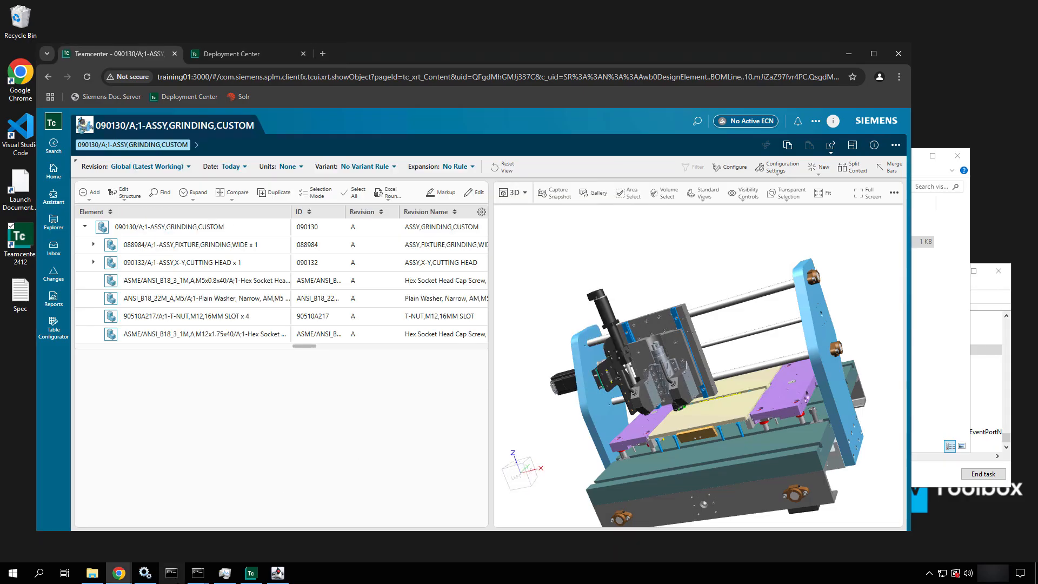
left_click(278, 573)
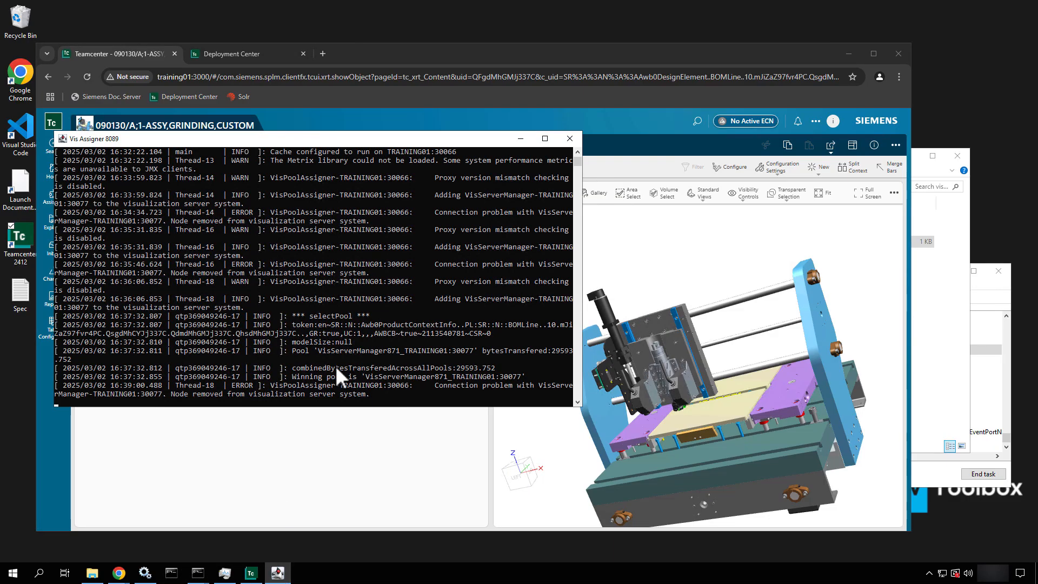
key("ctrl+c")
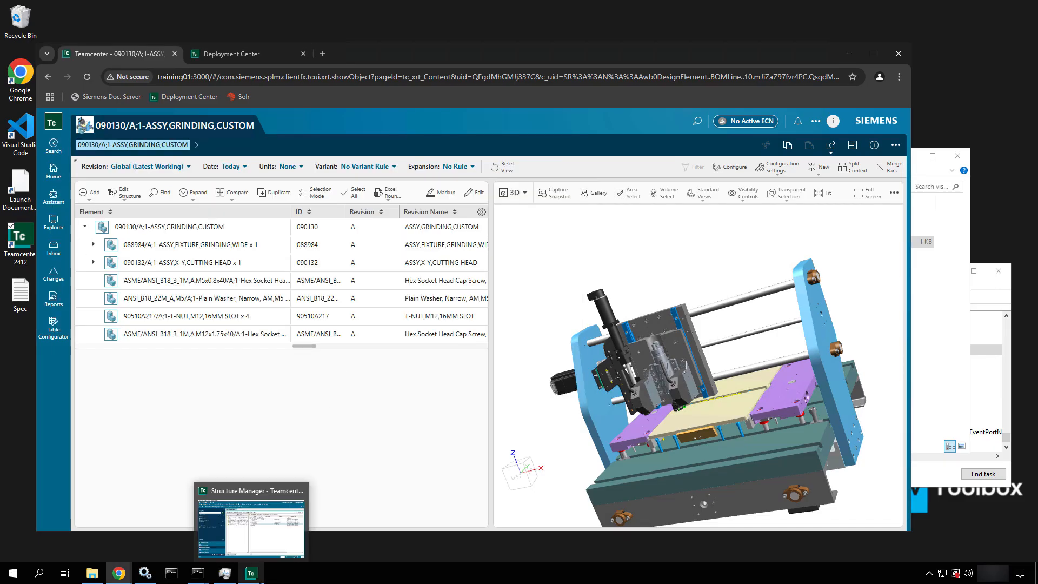
Exit the Structure Manager rich client and confirm with Yes
left_click(250, 572)
left_click(826, 124)
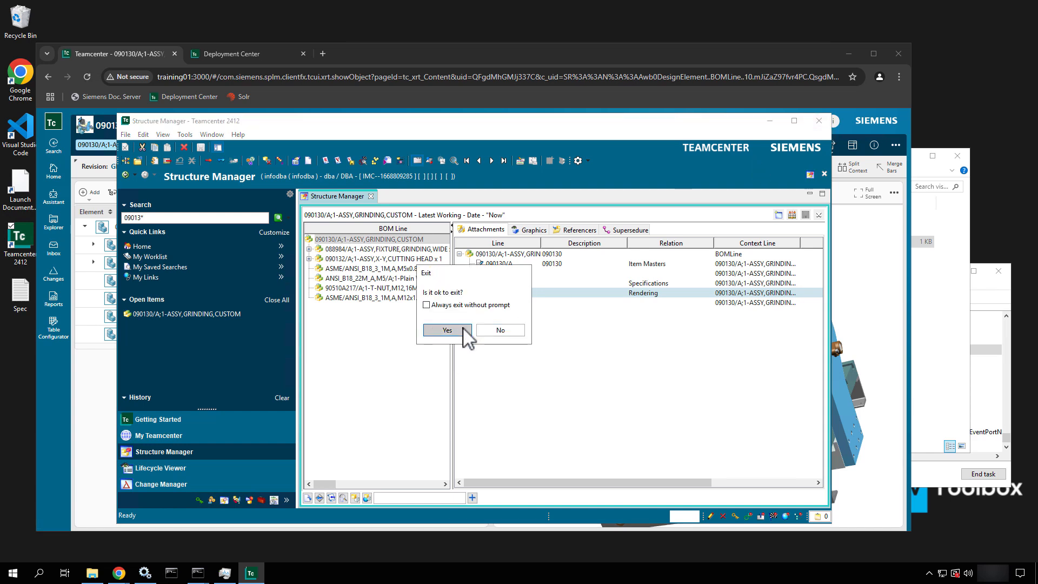
left_click(447, 330)
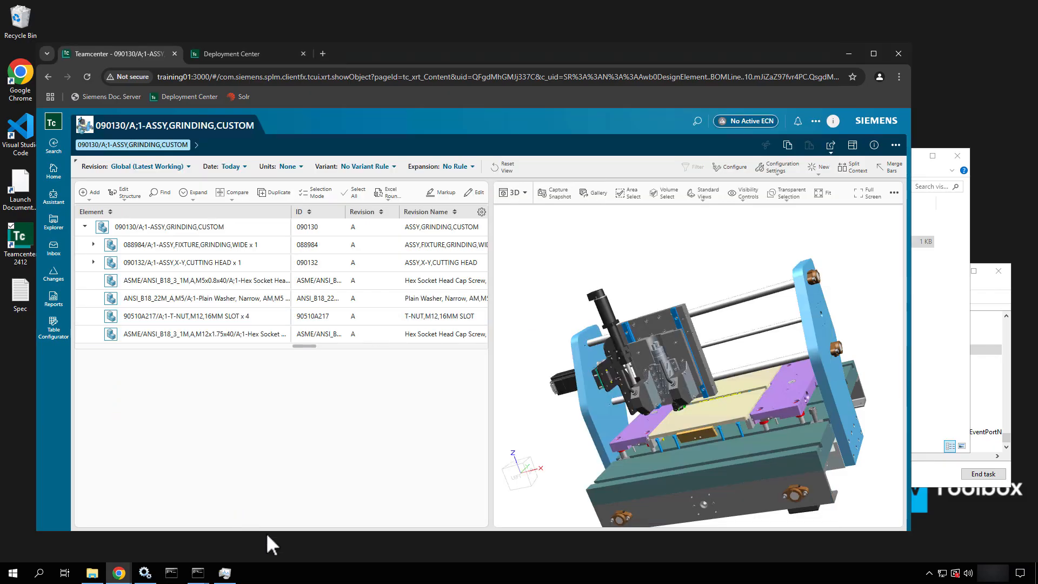
End the java.exe process with PID 748 in Task Manager's Details, then close it
right_click(269, 581)
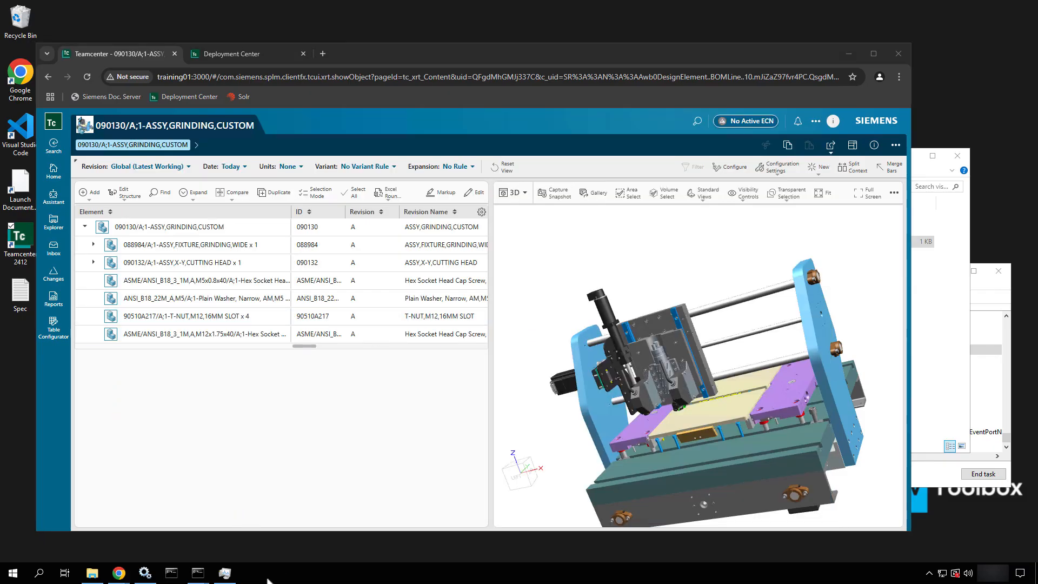
left_click(303, 529)
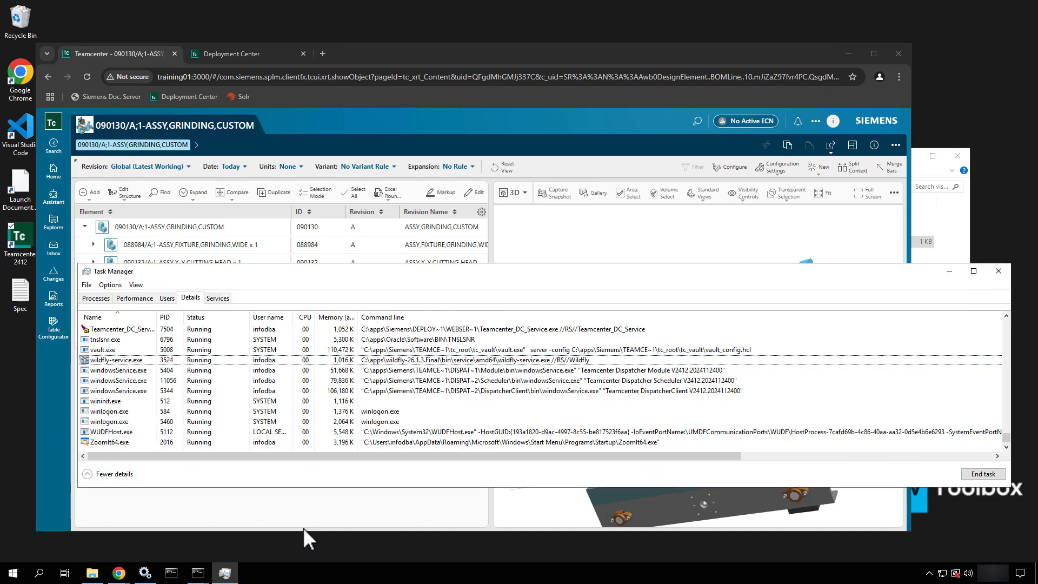
left_click(166, 372)
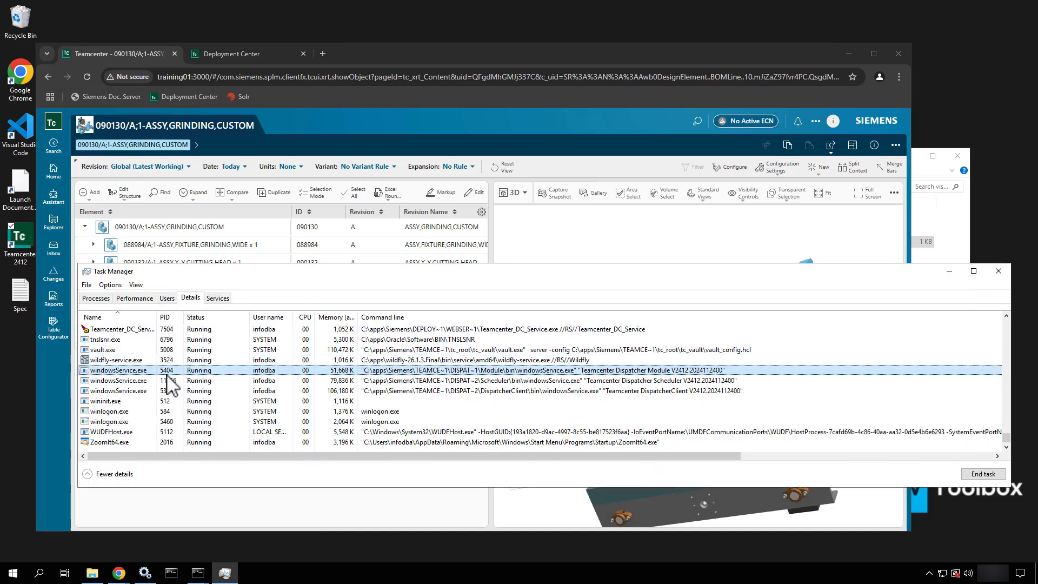
key("j")
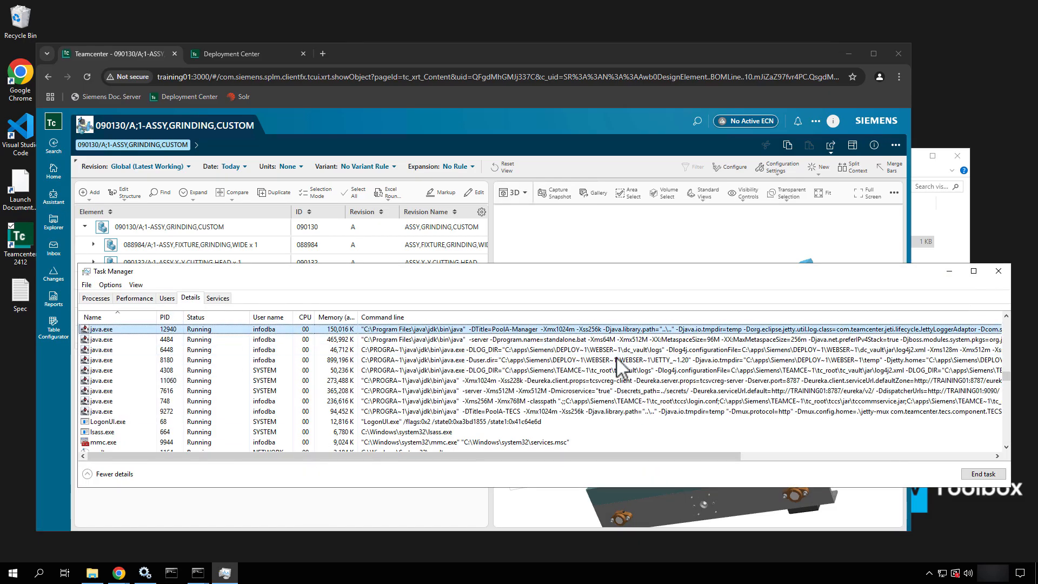
left_click(831, 403)
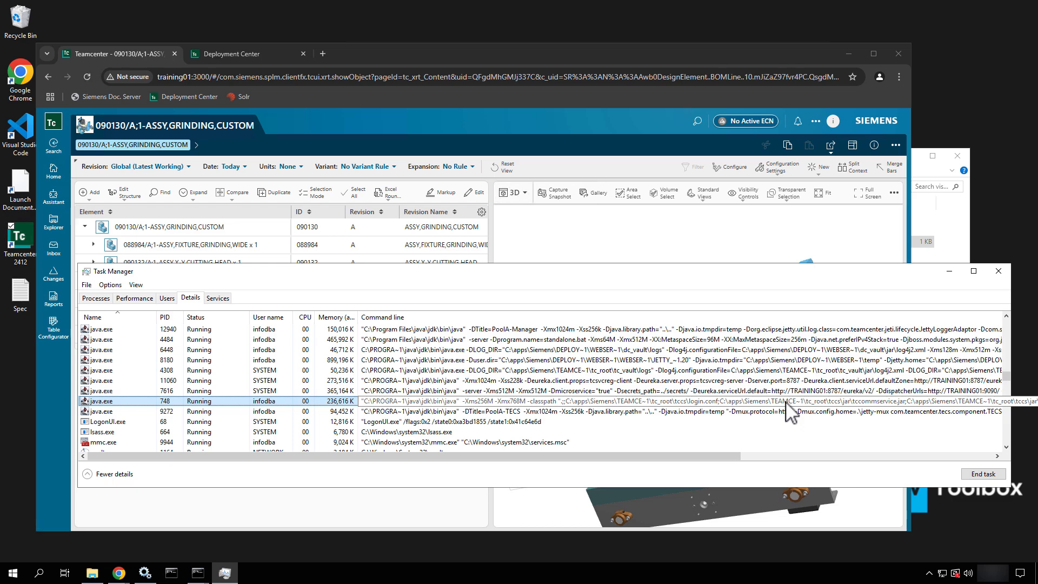
key("Delete")
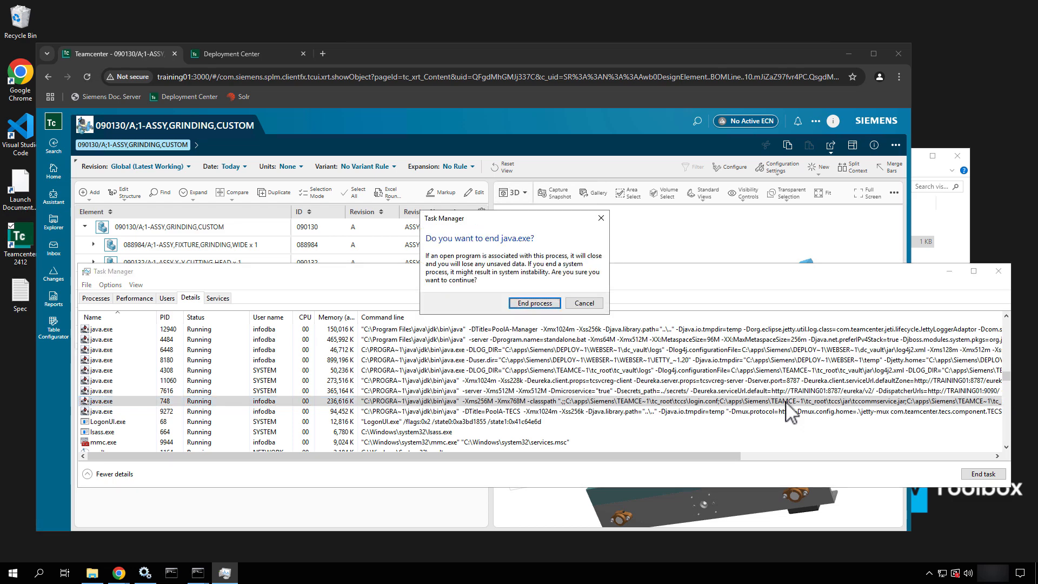
left_click(553, 304)
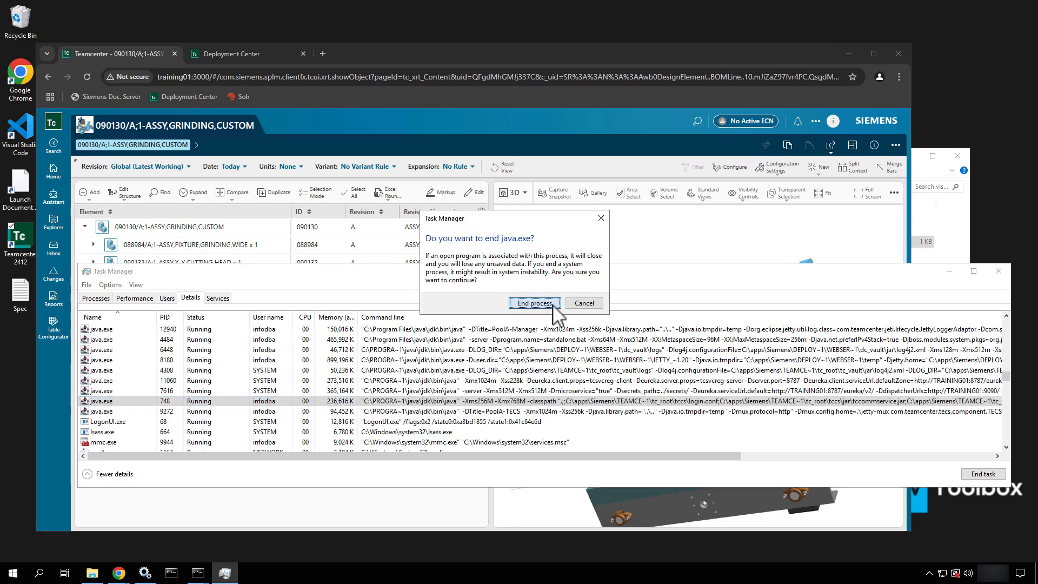
left_click(999, 271)
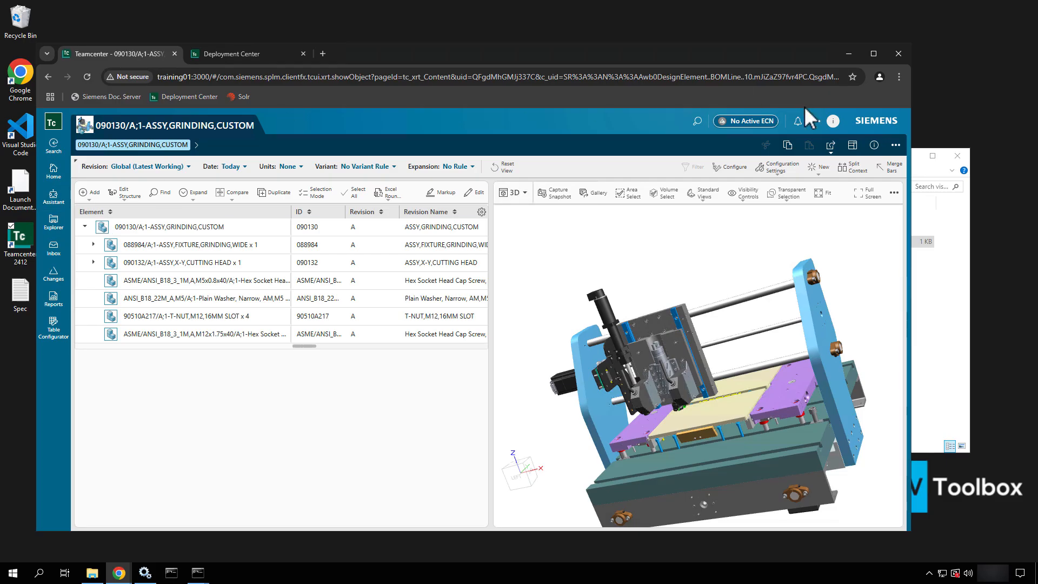
Sign out of Active Workspace and bookmark the login page as 'Active Workspace'
left_click(835, 123)
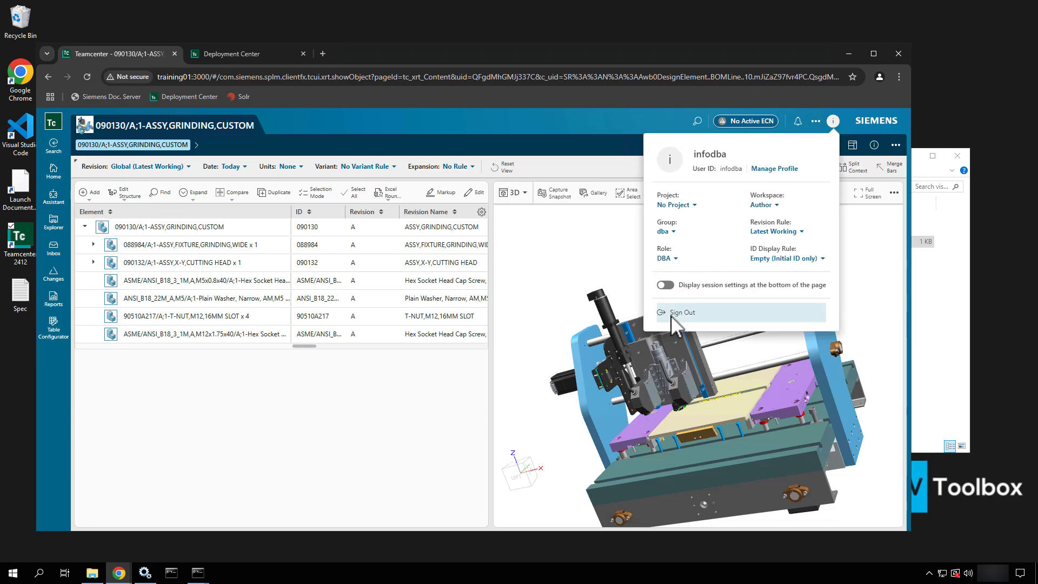
left_click(670, 315)
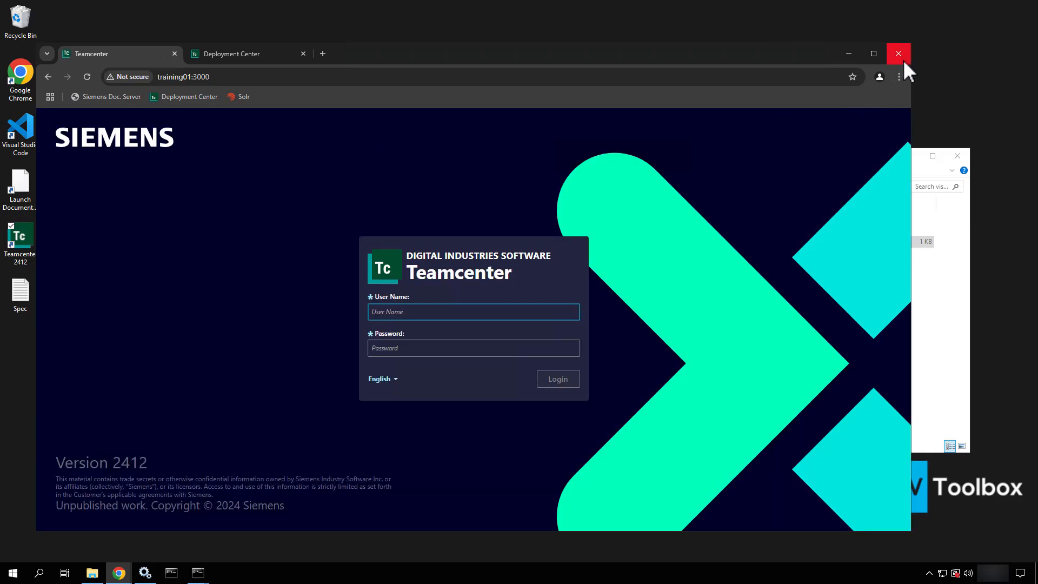
left_click(852, 76)
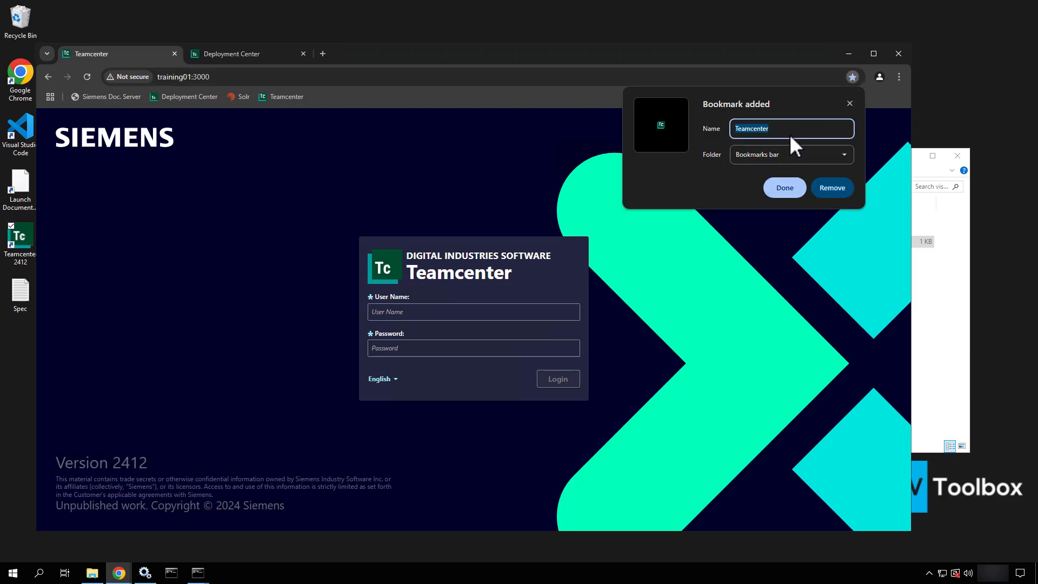
type("Active Workspace")
left_click(785, 187)
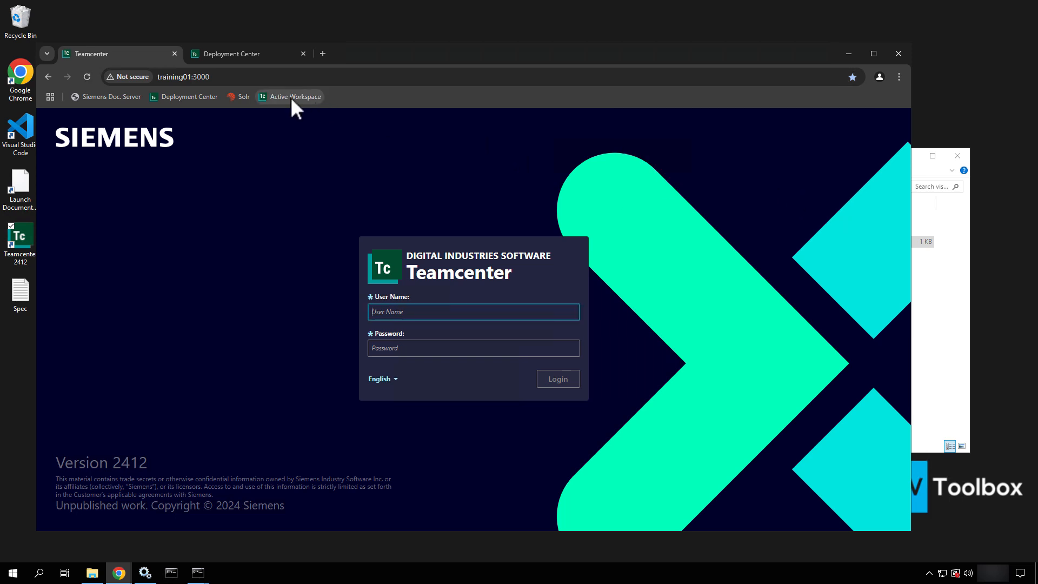
Reorder bookmarks: Active Workspace, Deployment Center, Solr, then Siemens Doc. Server
left_click_drag(290, 96, 80, 93)
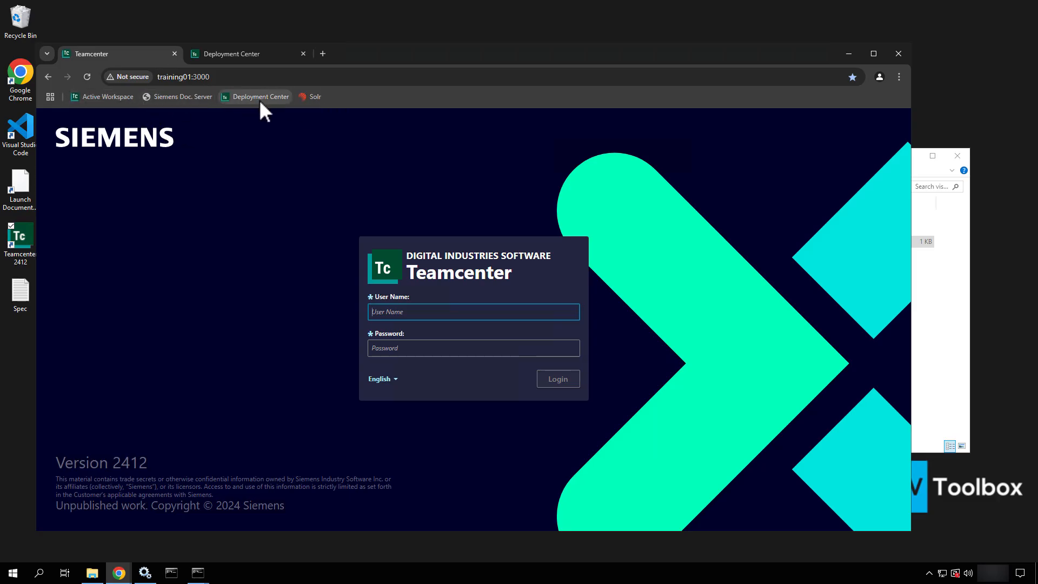
left_click_drag(259, 99, 144, 96)
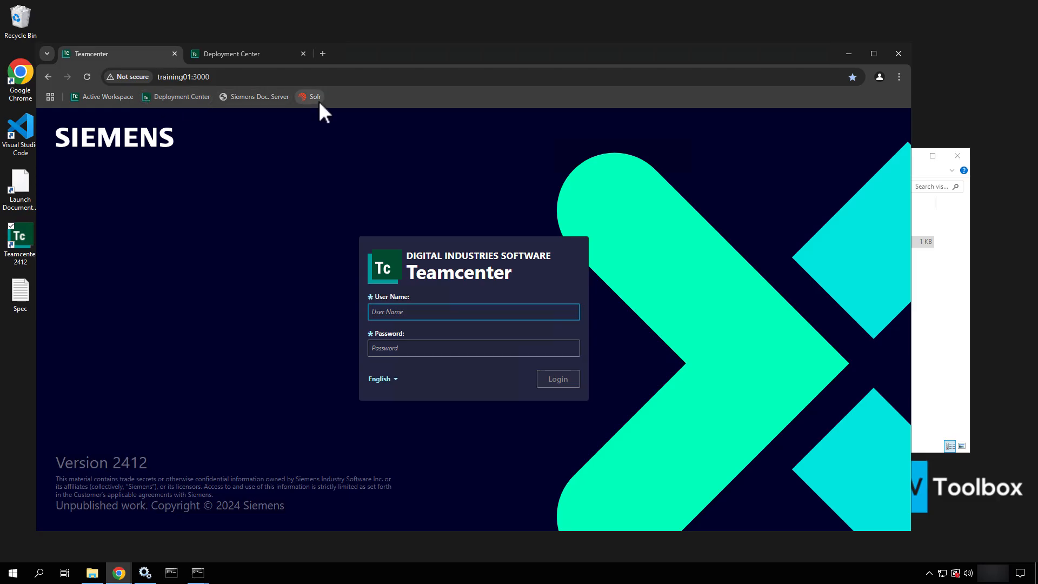
left_click_drag(233, 103, 230, 99)
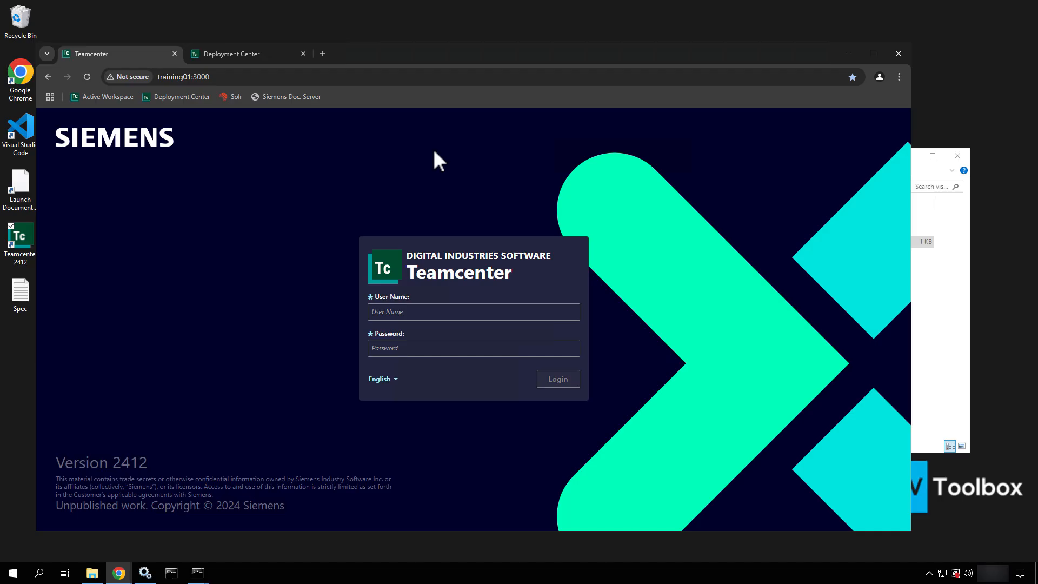
Minimize Chrome to reveal the vispoolmanager folder and Command Prompt
left_click(849, 49)
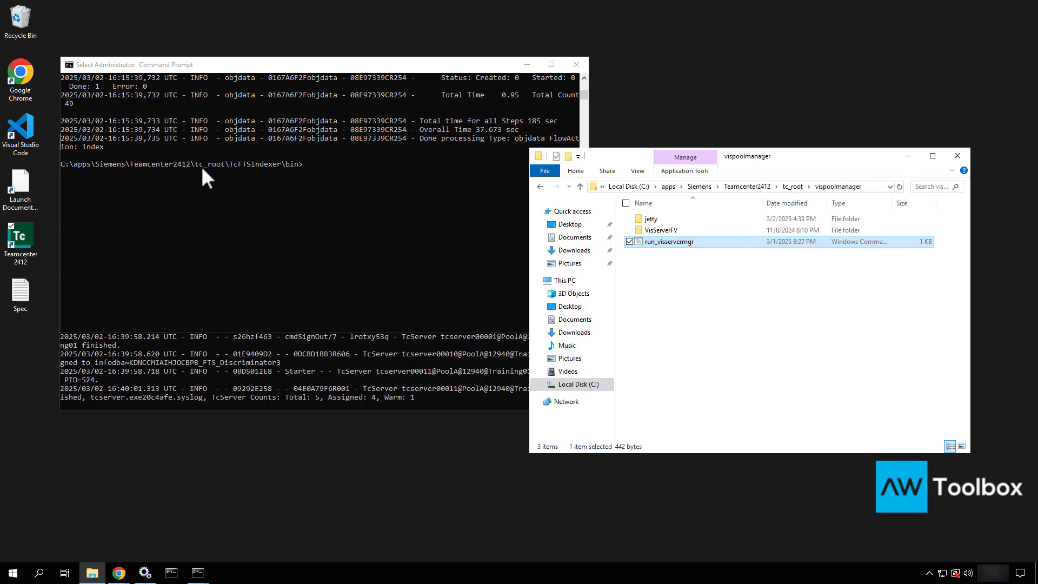